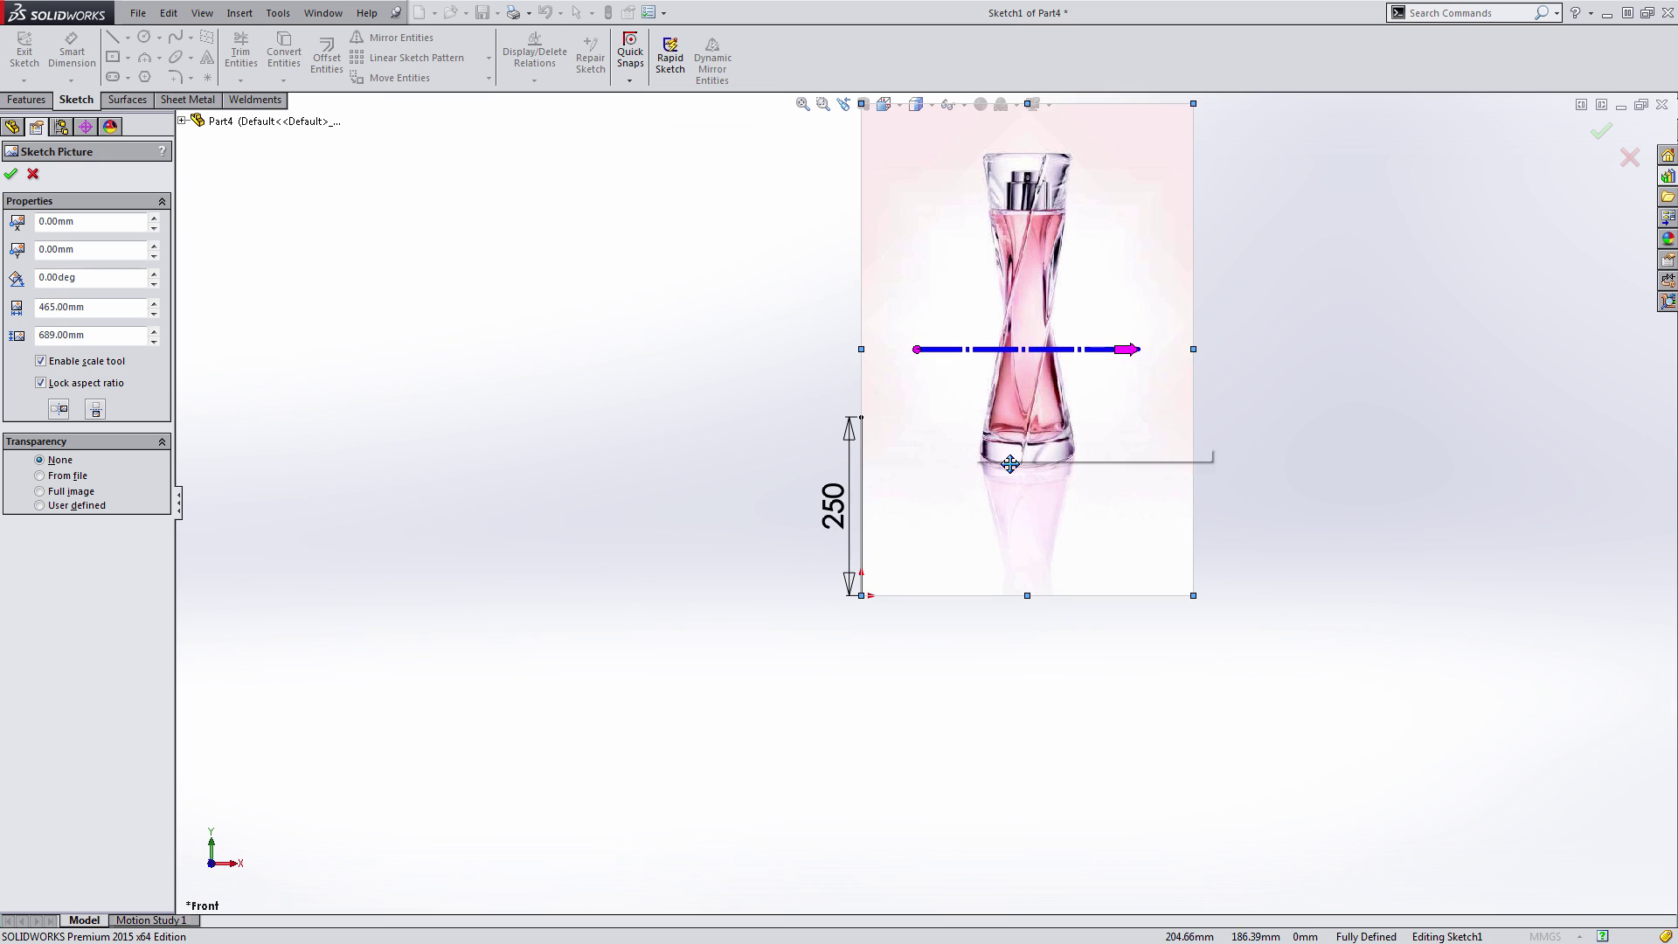
- Move the bottle picture so its base lies near the origin, and set its height to 425 mm with the aspect ratio locked
left_click_drag(1058, 468, 893, 606)
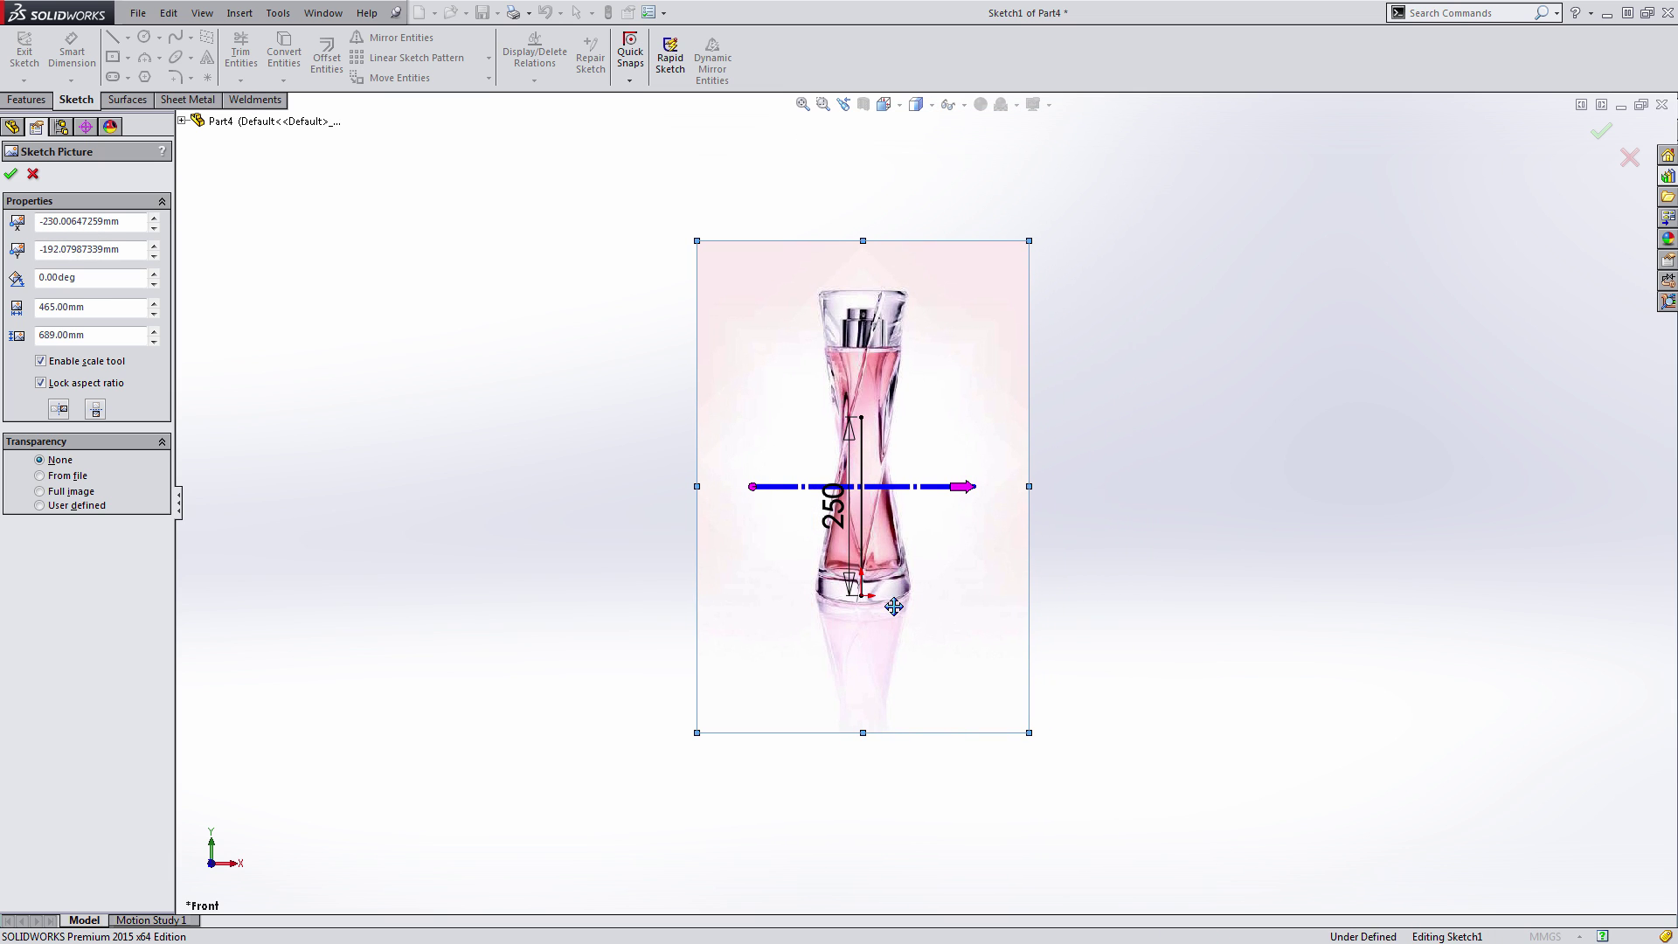
left_click_drag(105, 339, 46, 339)
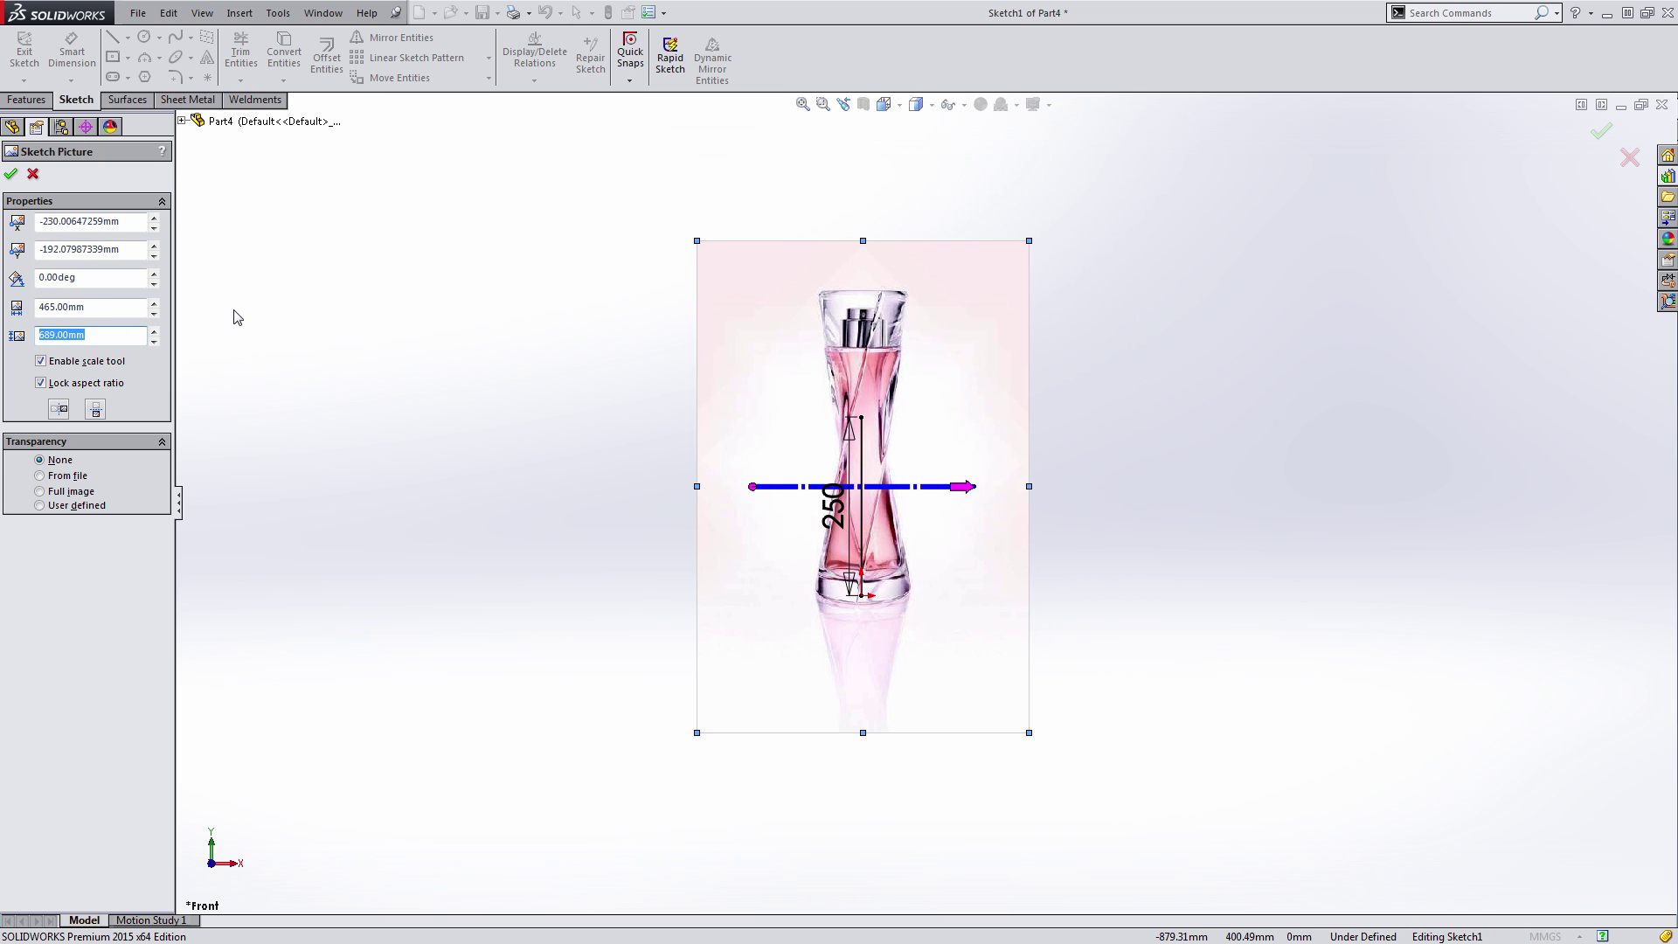
type("425")
key("Return")
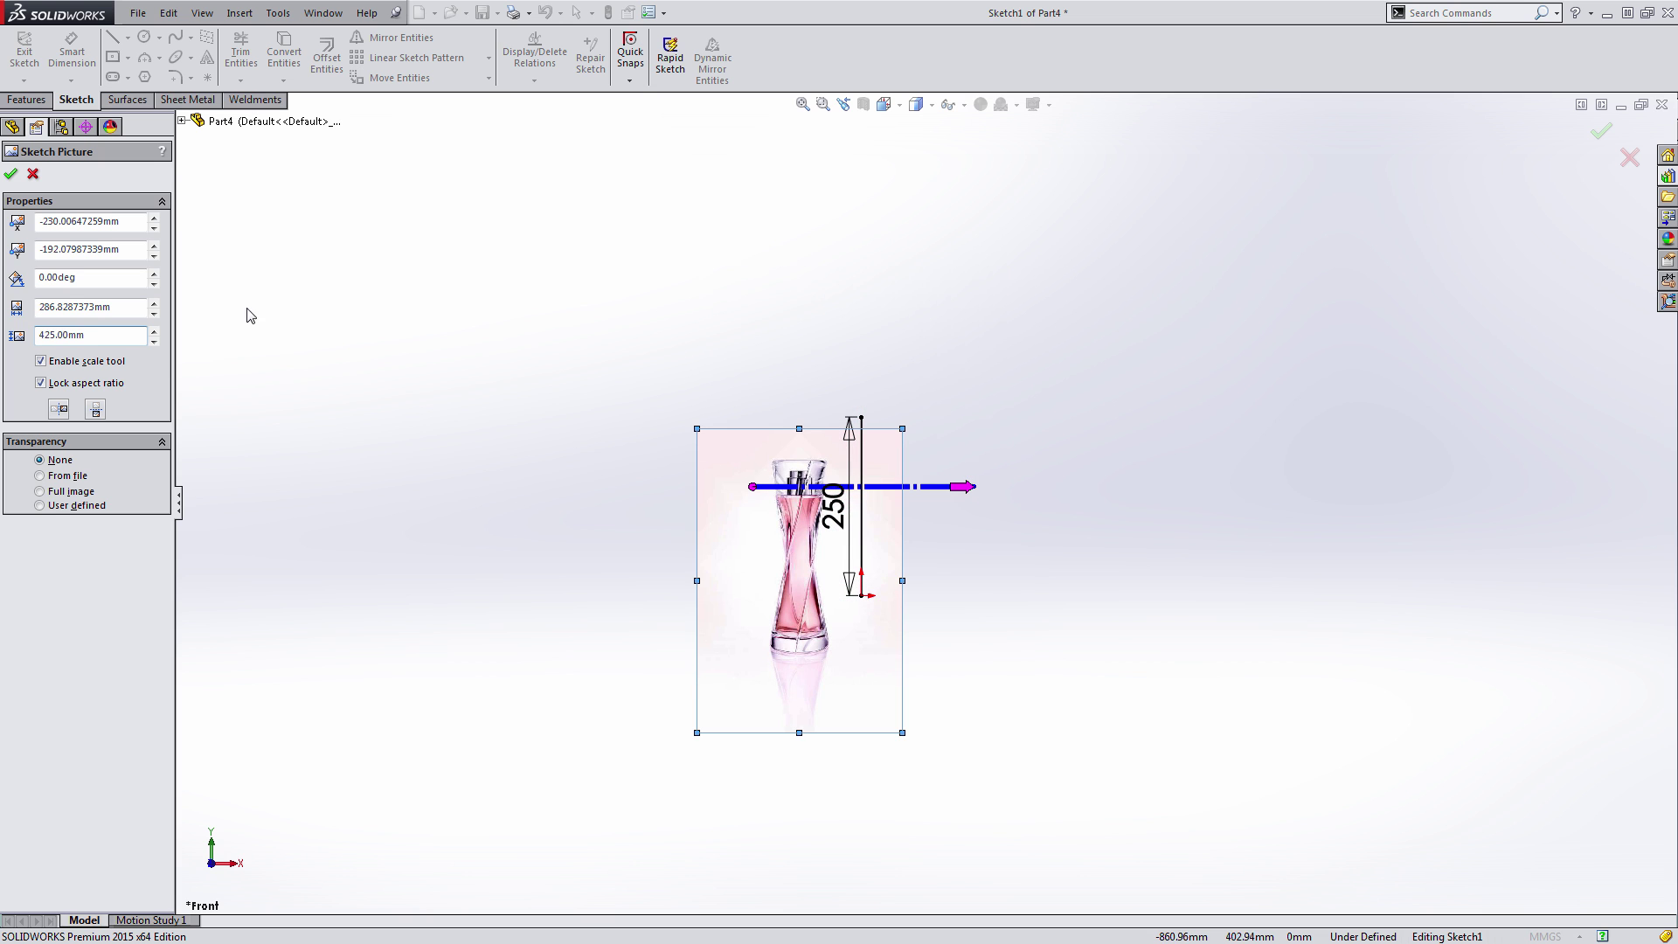
- Reposition the scaled picture so the bottle is centred on the 250 mm vertical line with its base at the origin
mouse_move(813, 598)
left_mouse_down()
mouse_move(866, 543)
mouse_move(933, 565)
mouse_move(930, 581)
left_mouse_up()
scroll(866, 543, "down", 6)
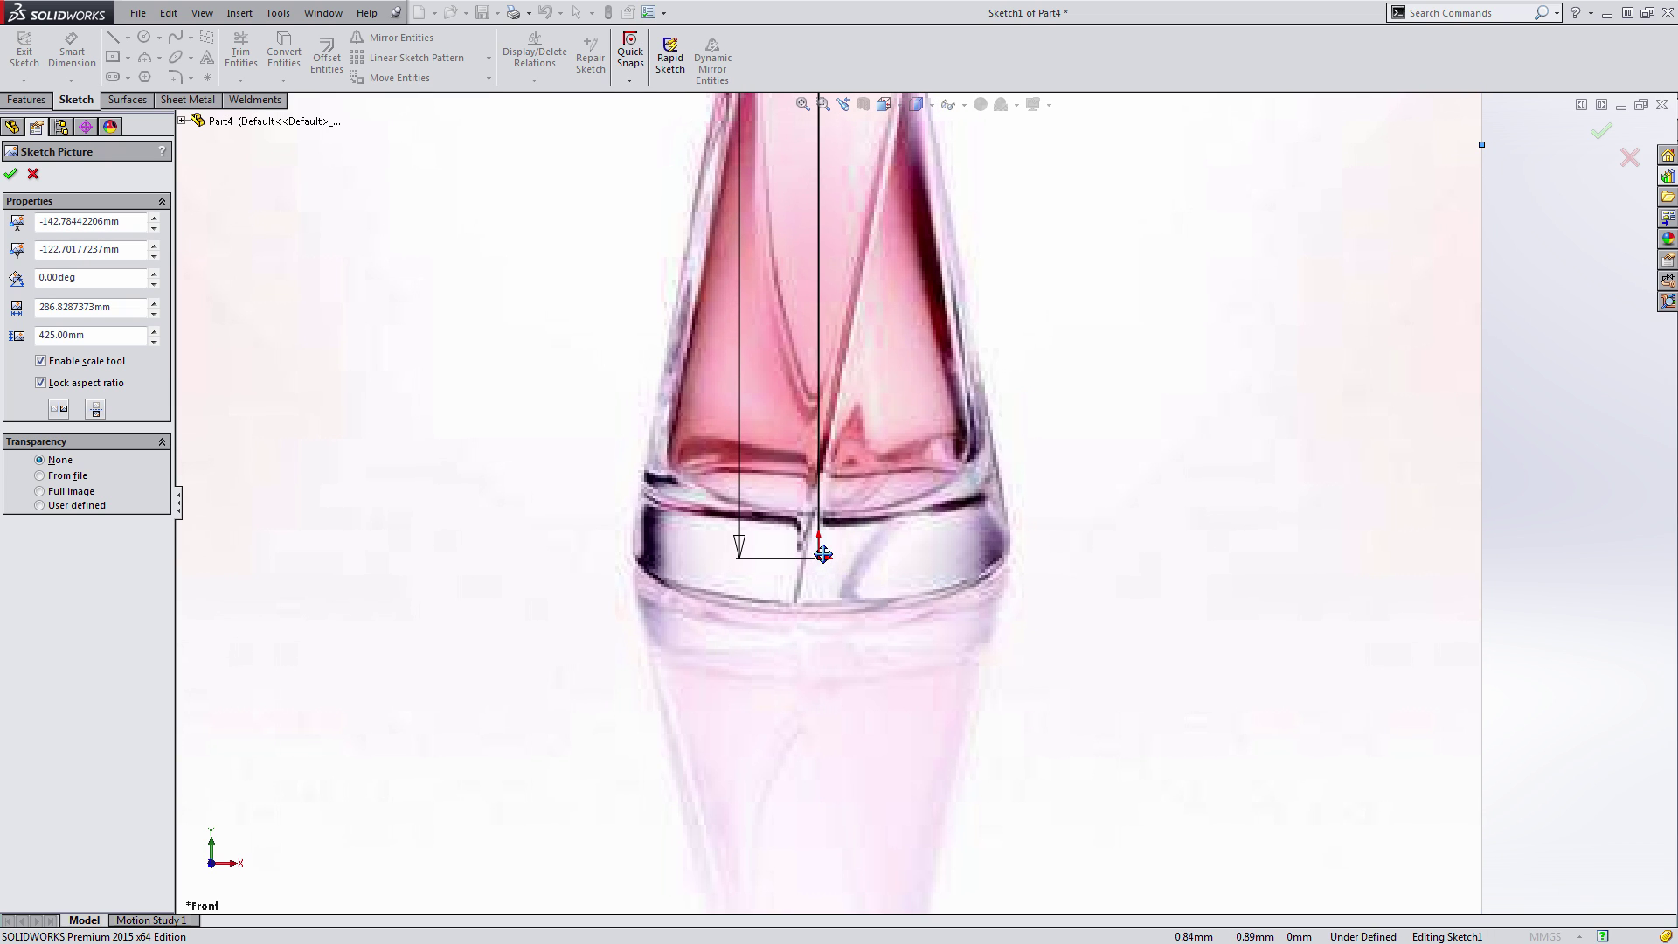
scroll(902, 659, "up", 5)
scroll(904, 652, "up", 1)
scroll(960, 345, "down", 2)
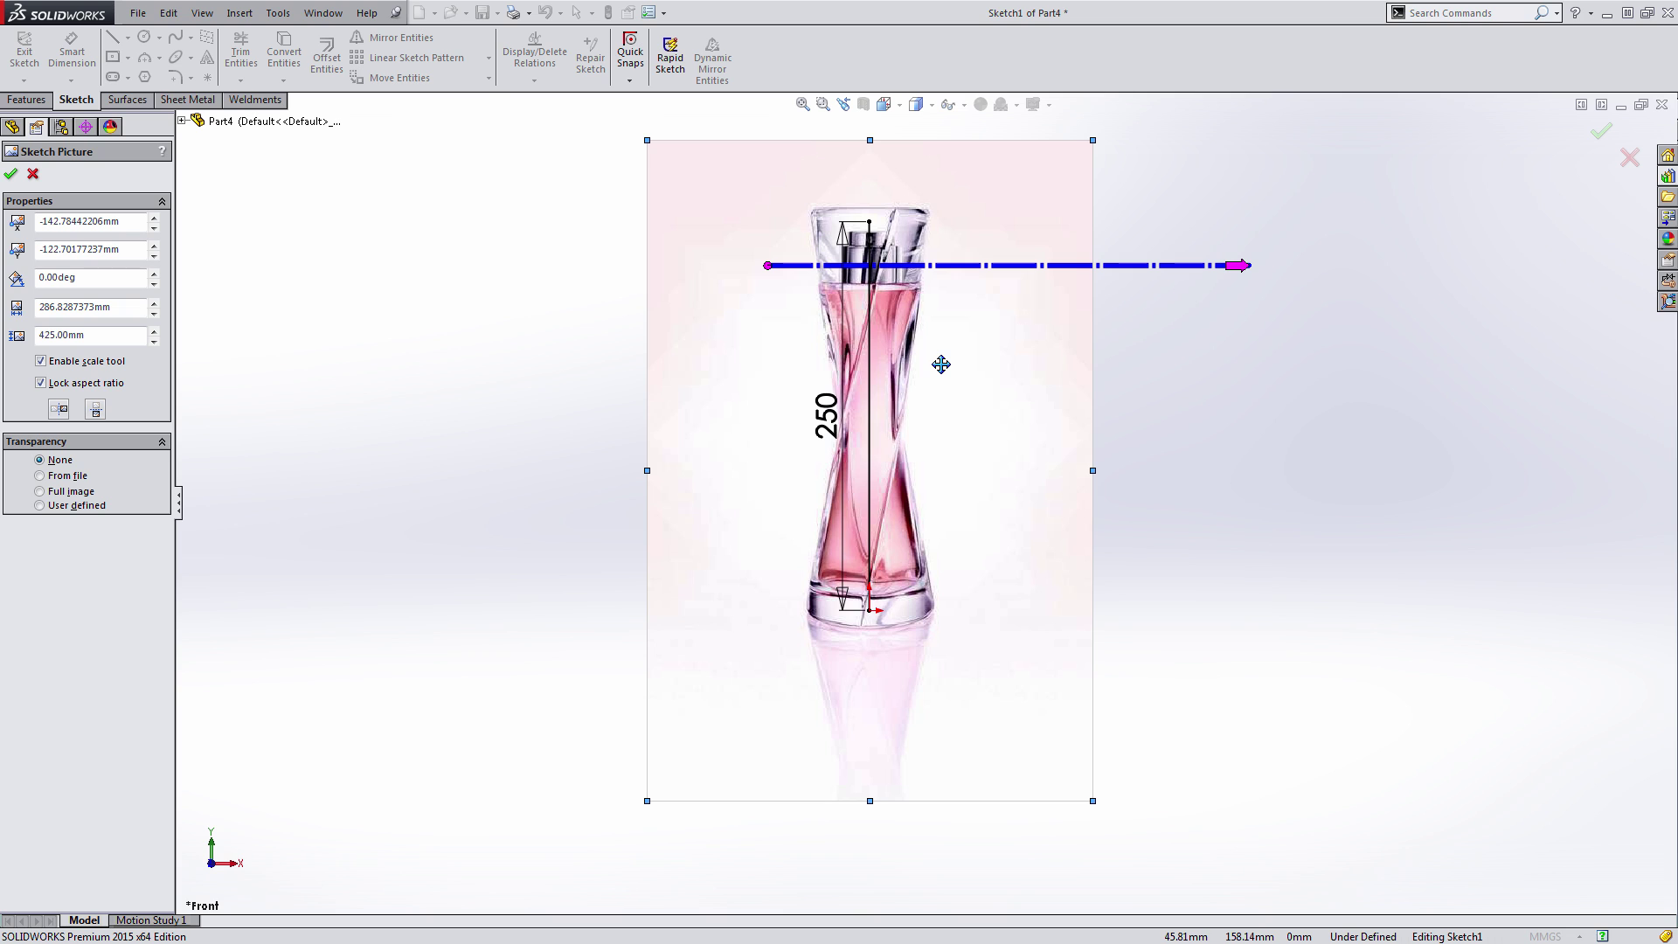
- Set the picture's full-image transparency to about 0.47, accept the picture settings and exit the sketch
left_click(80, 492)
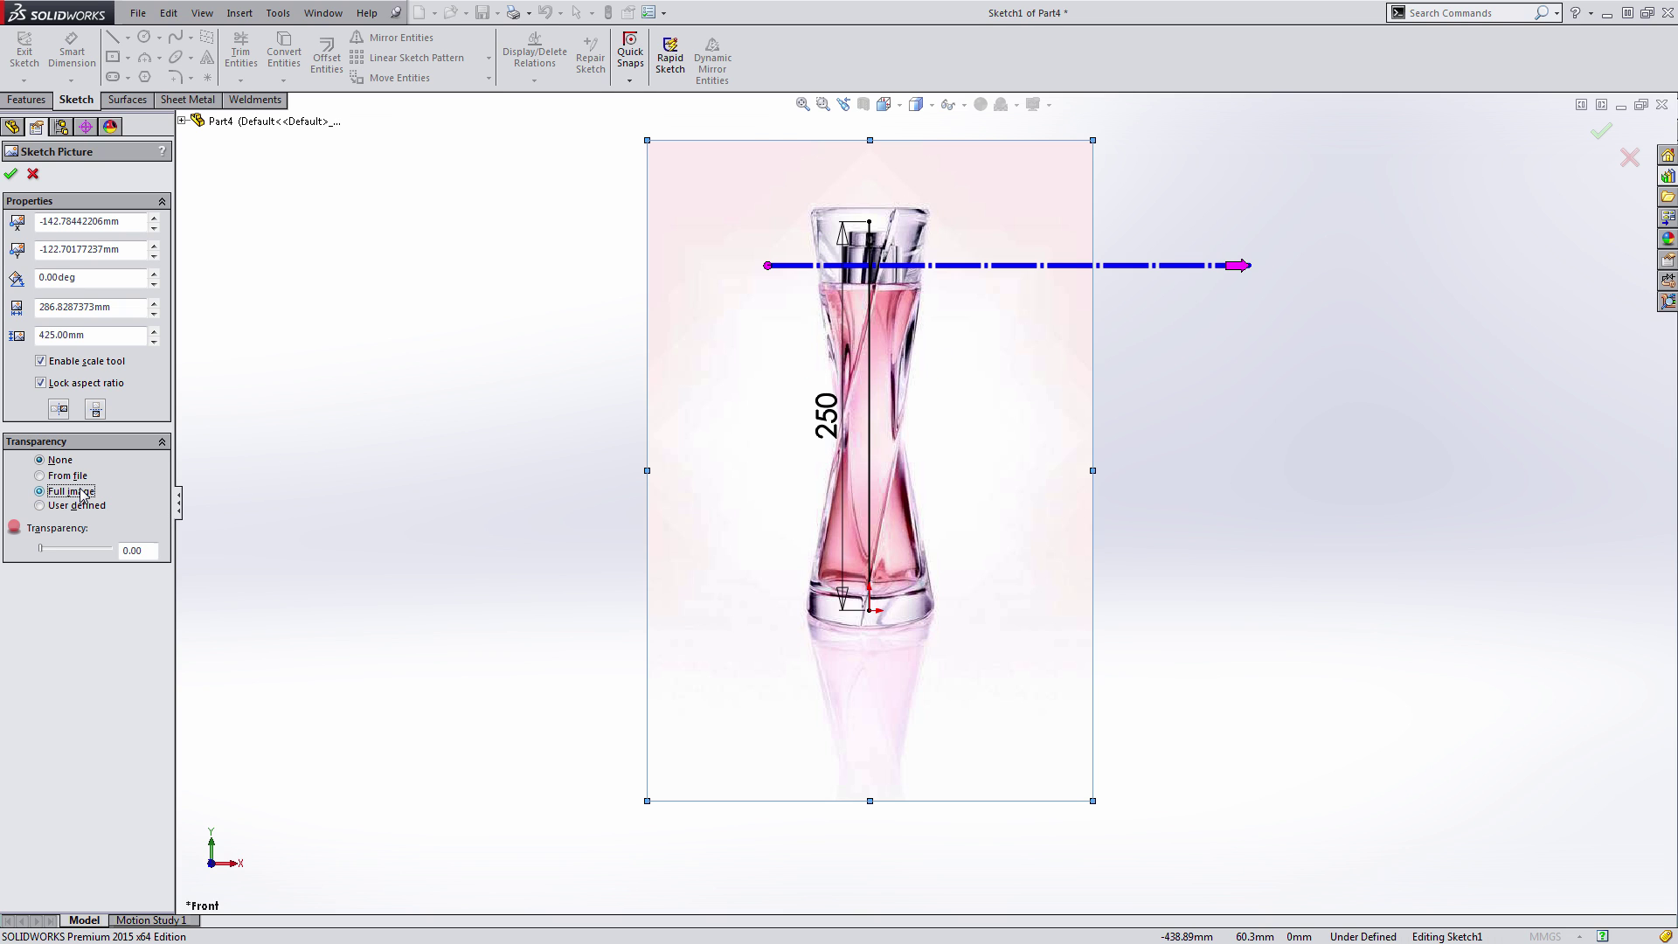
left_click_drag(41, 549, 76, 550)
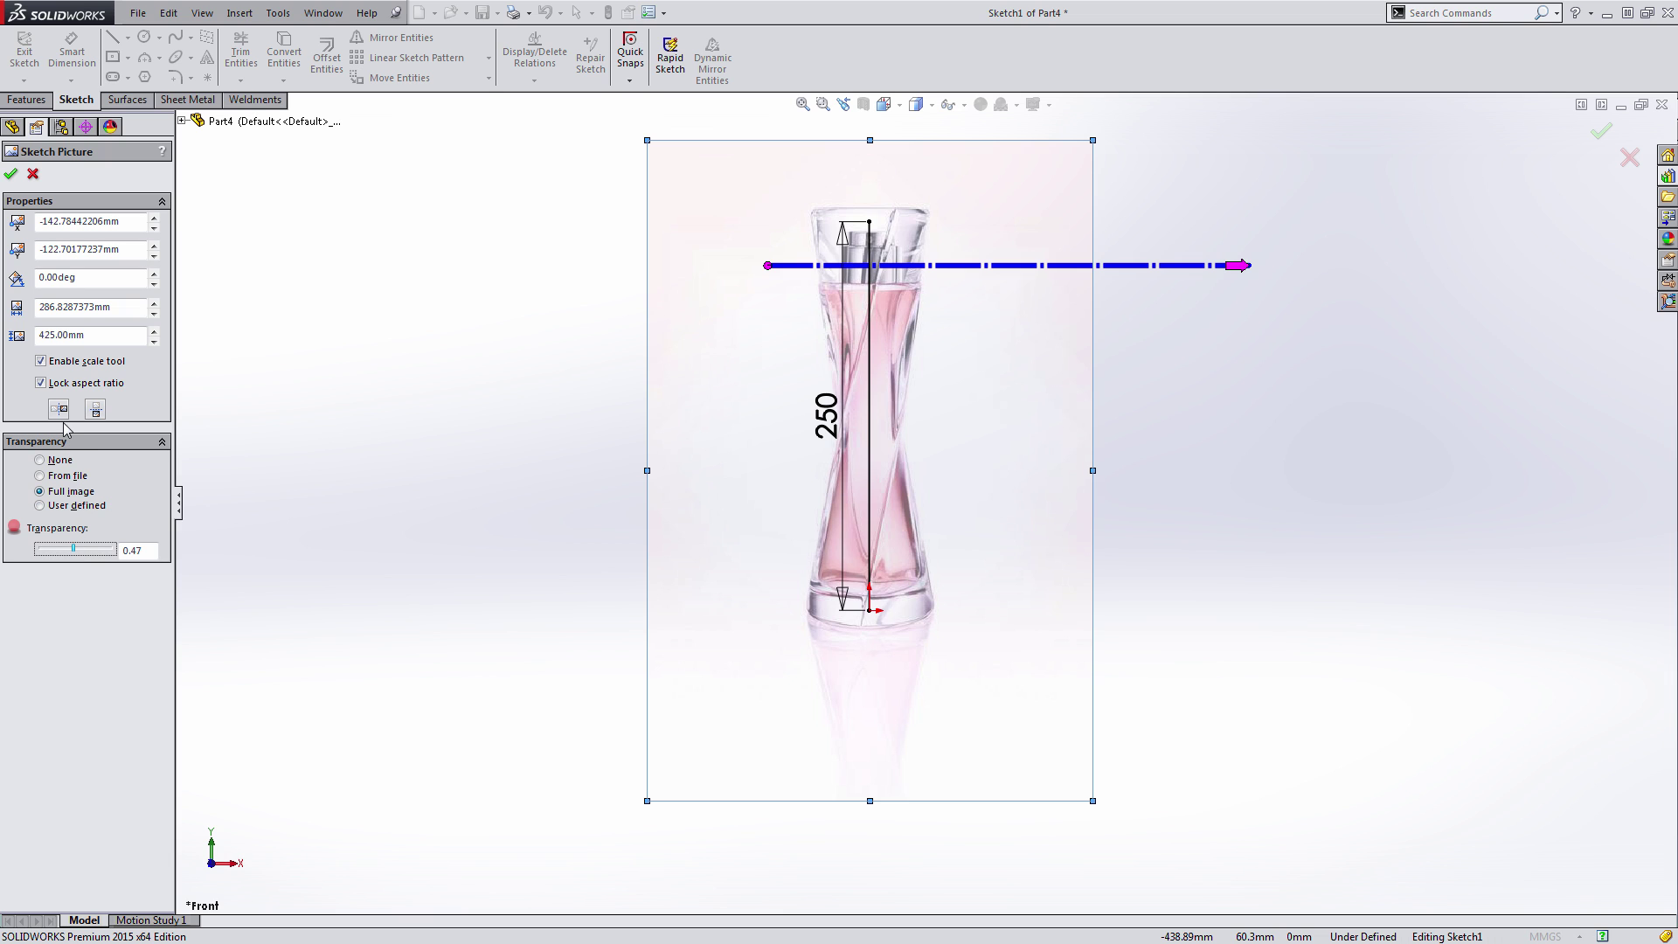
left_click(12, 177)
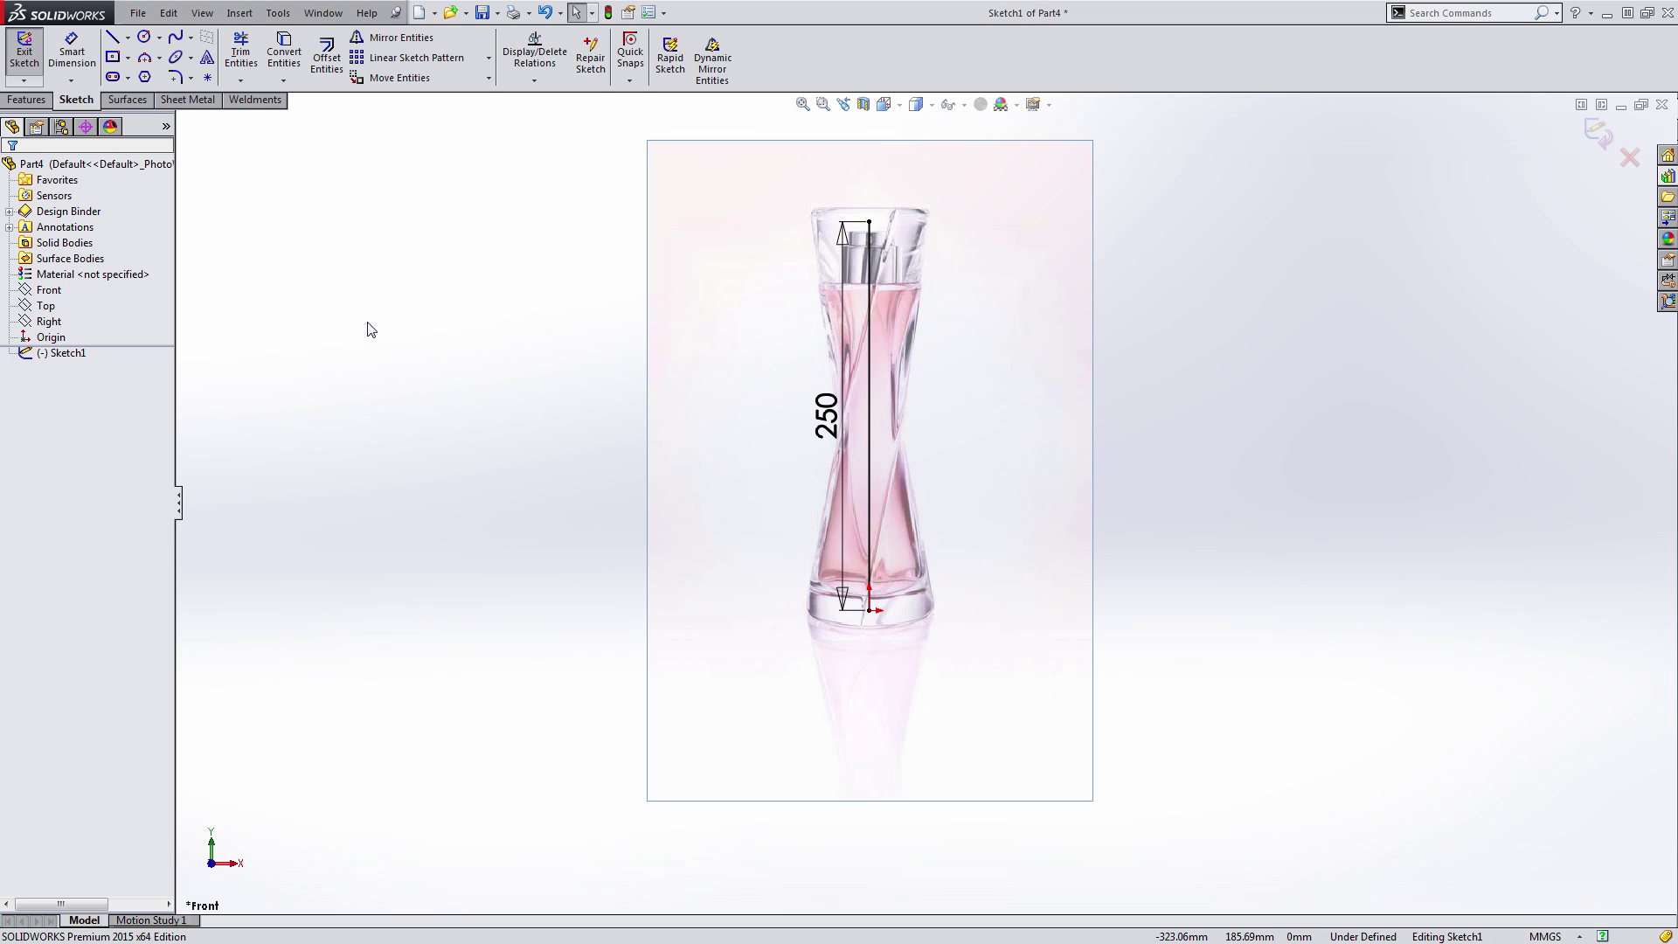
left_click(1596, 135)
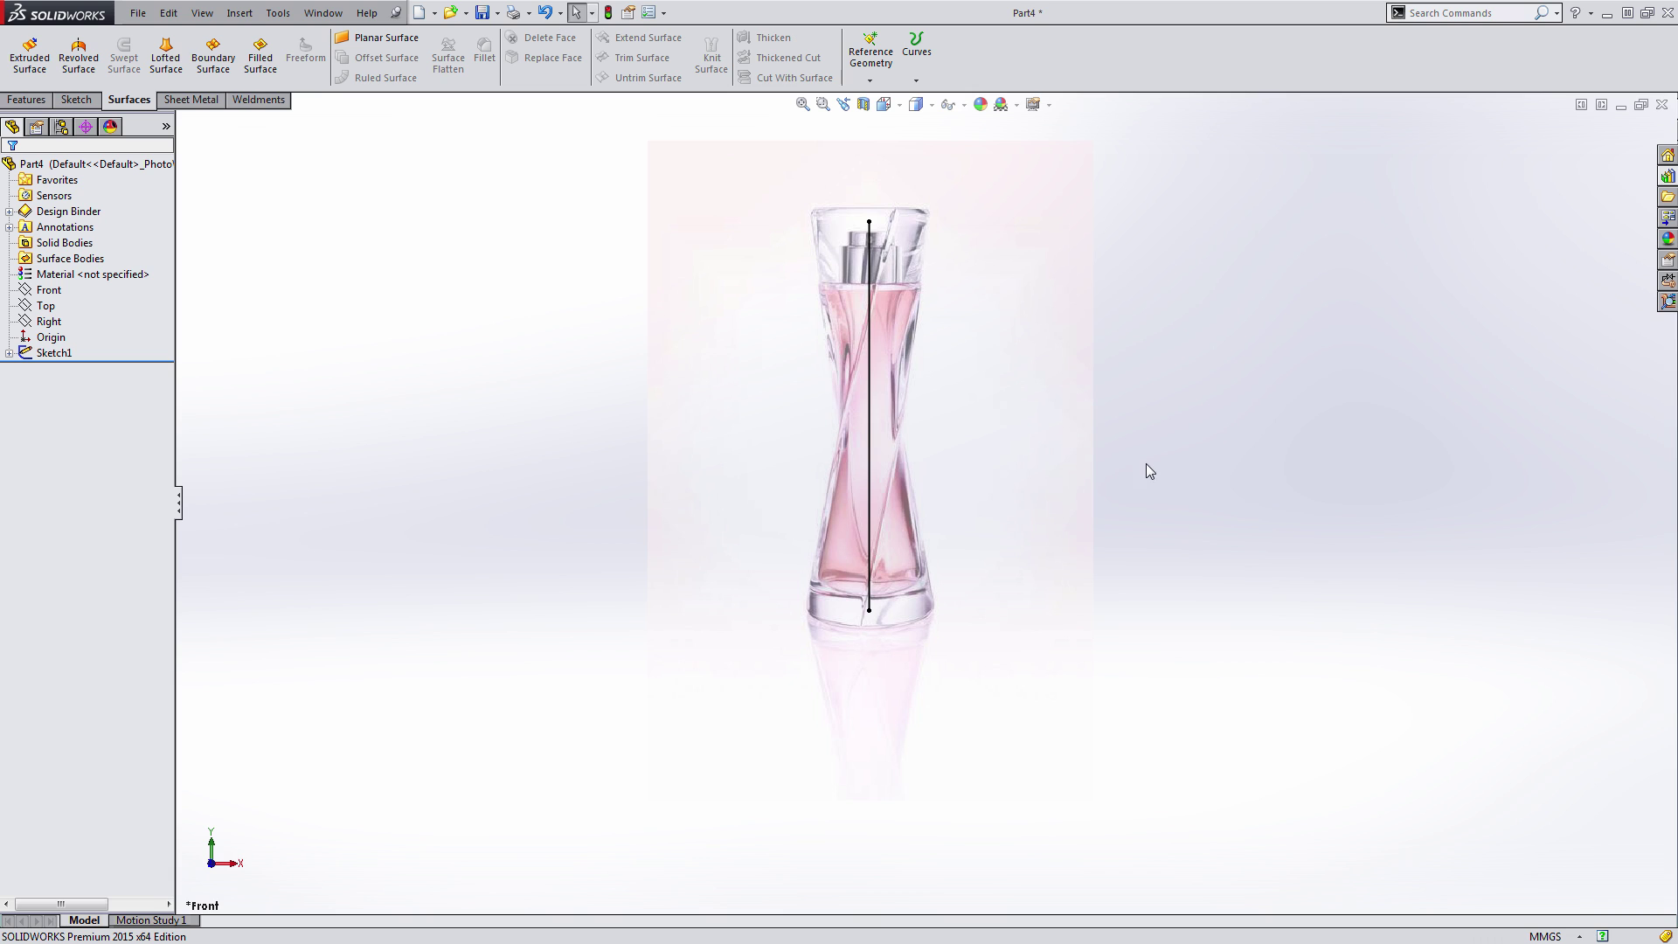
- Create a reference plane perpendicular to the vertical sketch line through its upper endpoint
left_click(42, 306)
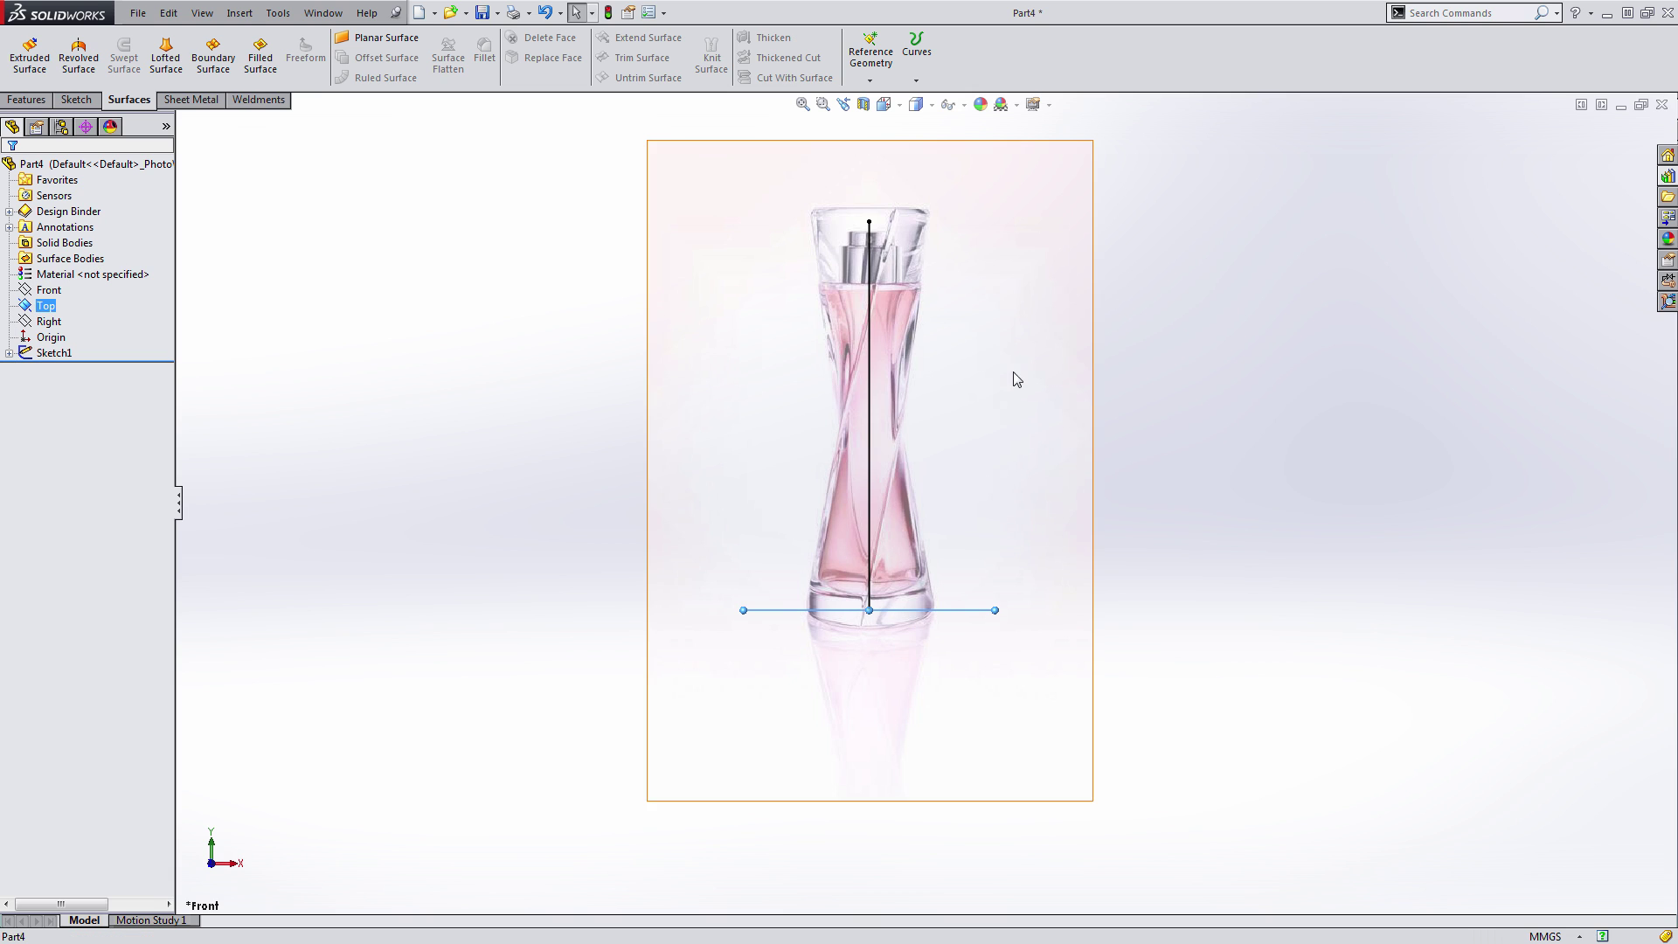
left_click(1150, 308)
left_click(875, 46)
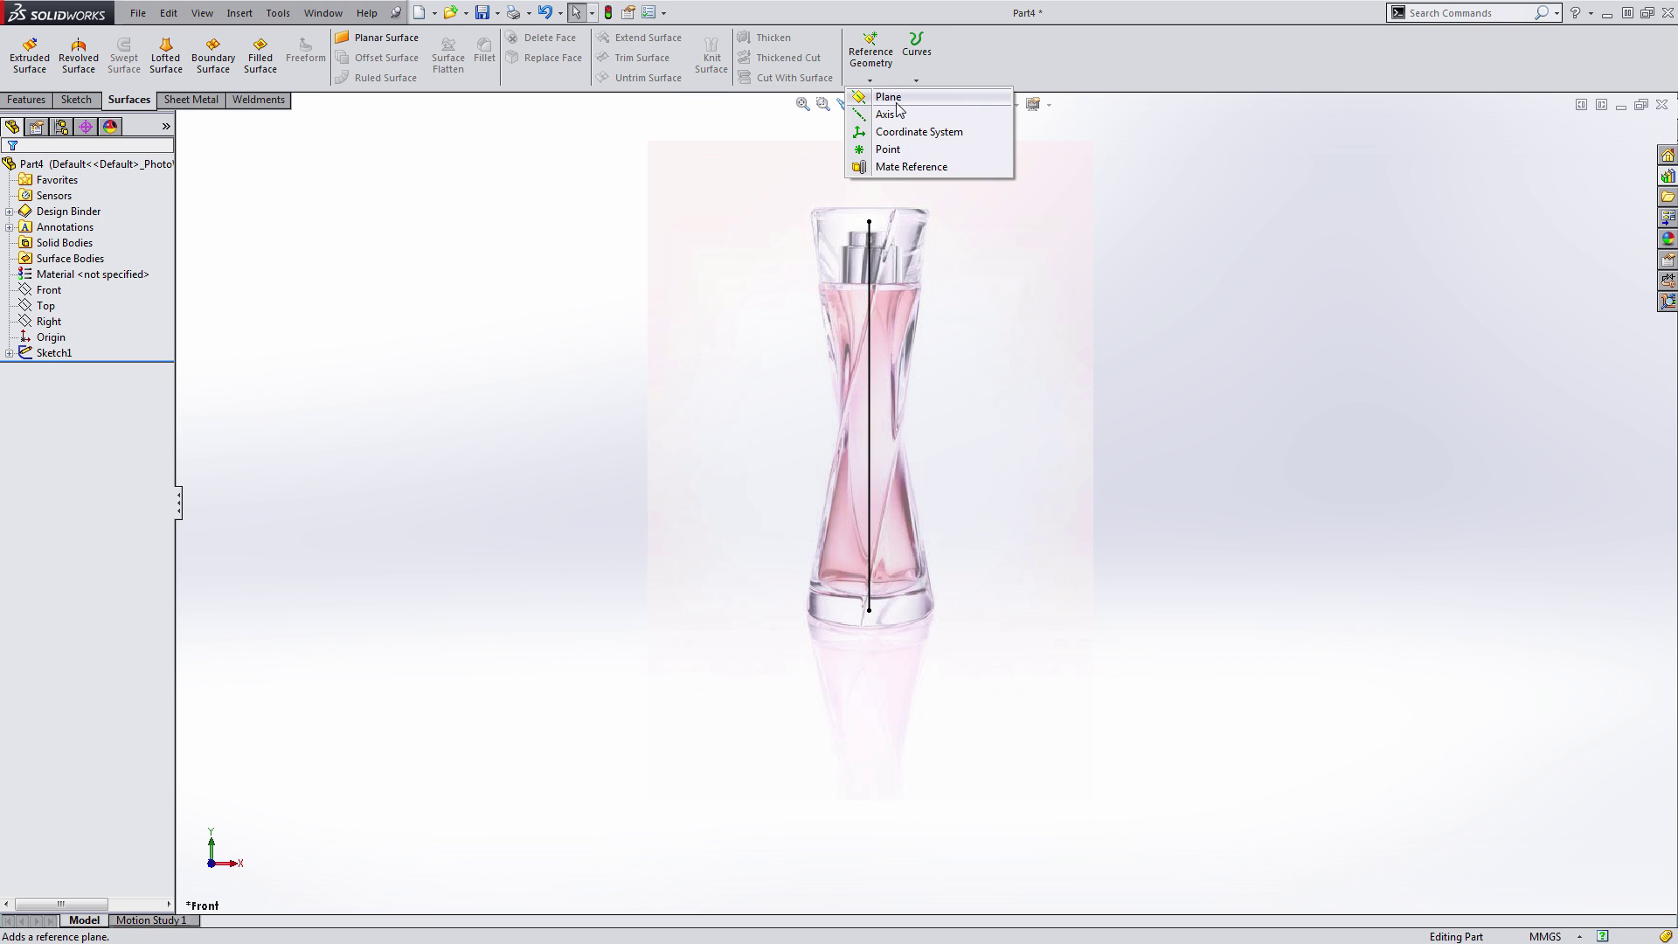
left_click(887, 97)
left_click(869, 248)
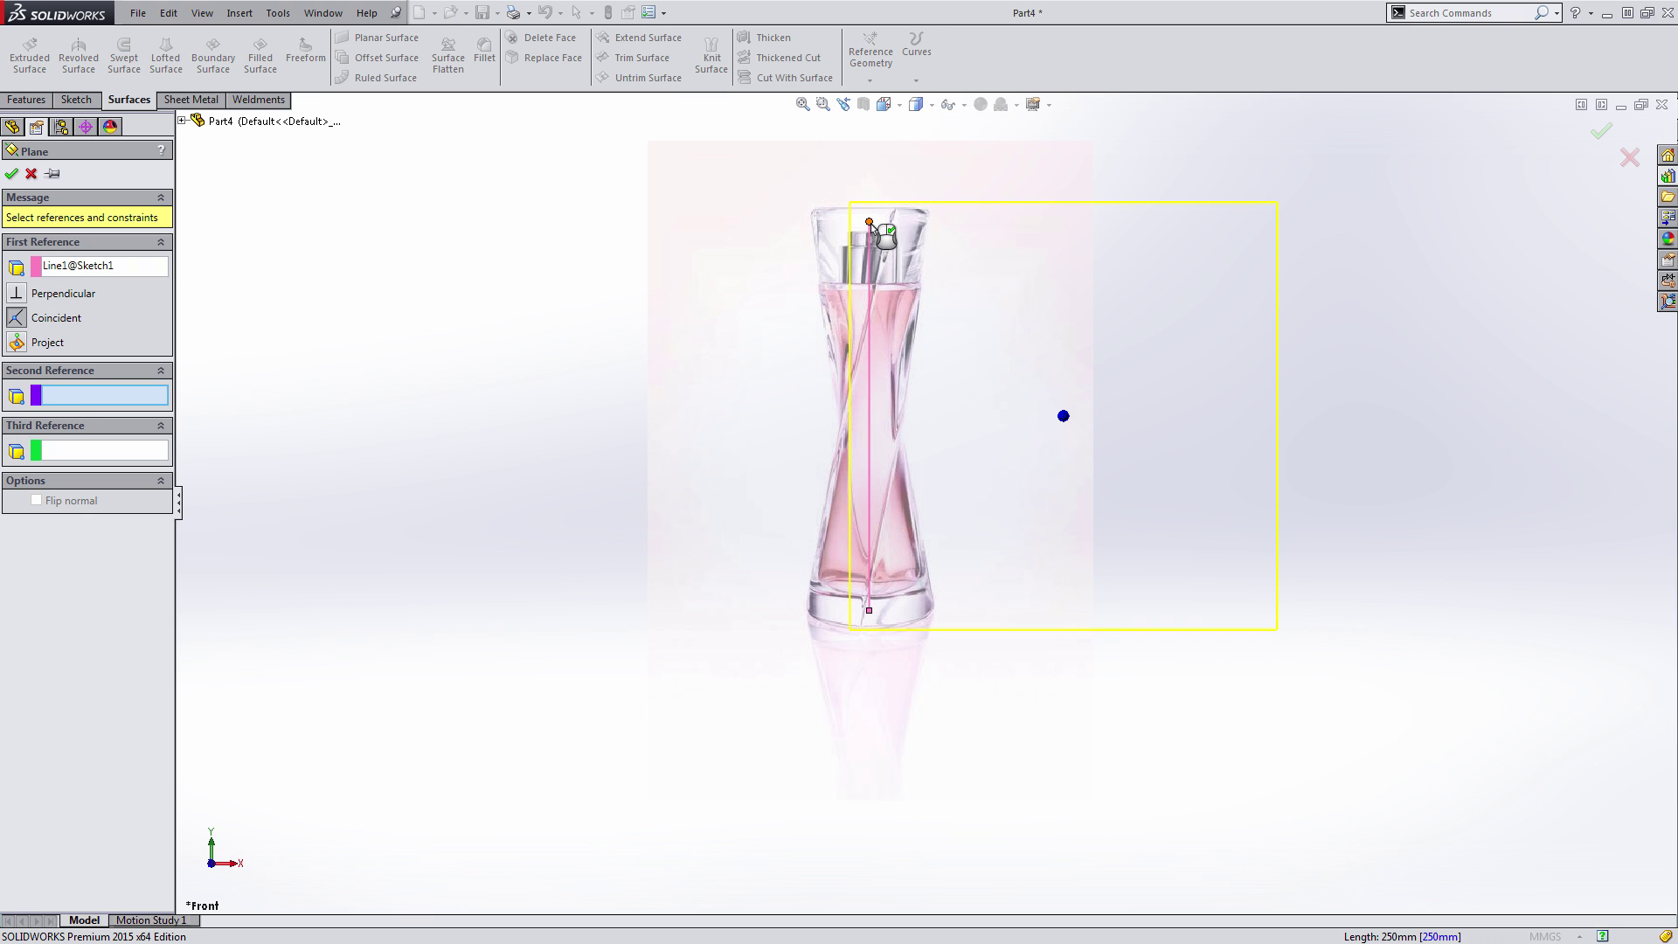
left_click(869, 223)
left_click(1601, 131)
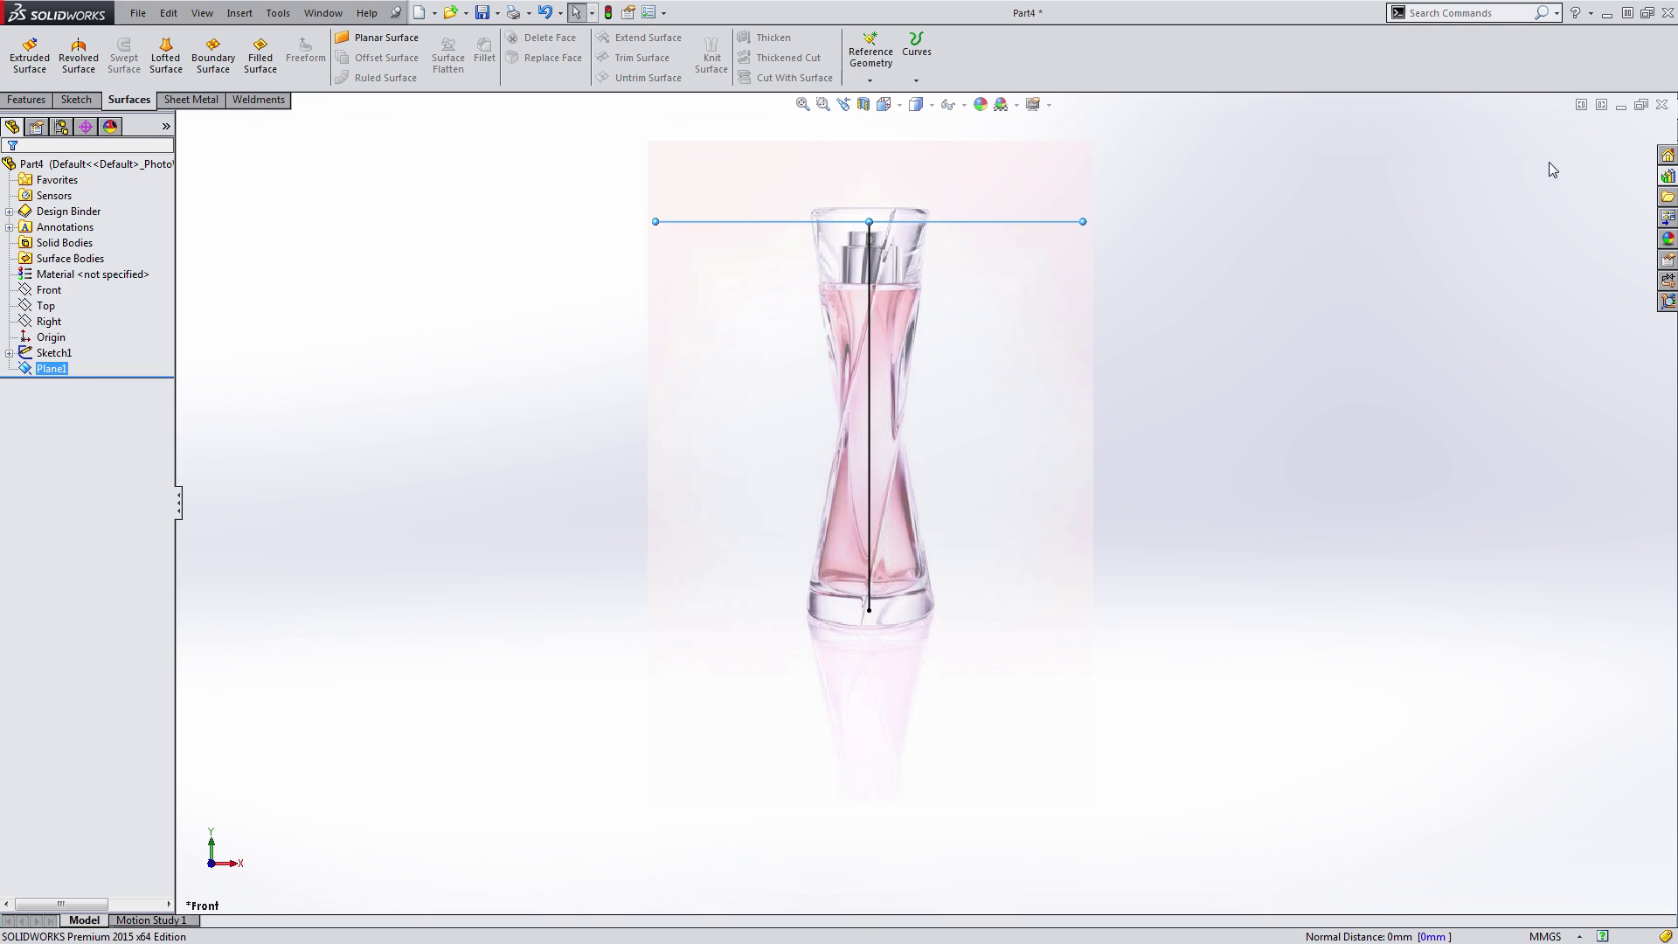
- Rename the new reference plane as Bottle Top
left_click(52, 369)
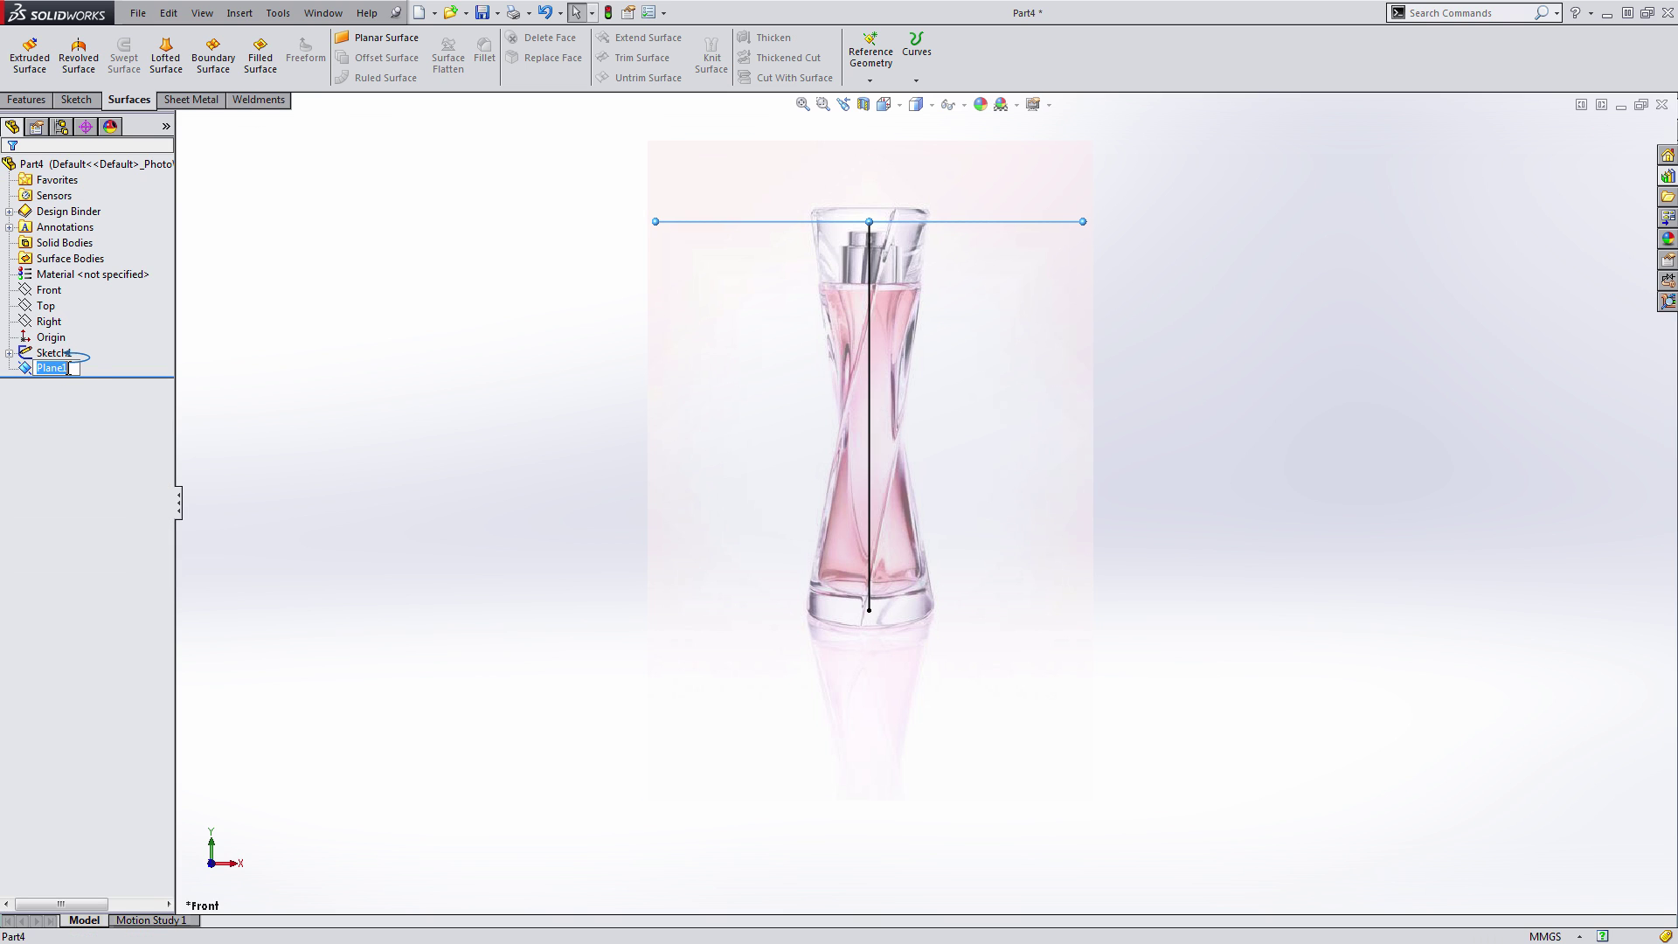
type("Bottle Top")
key("Return")
left_click(396, 364)
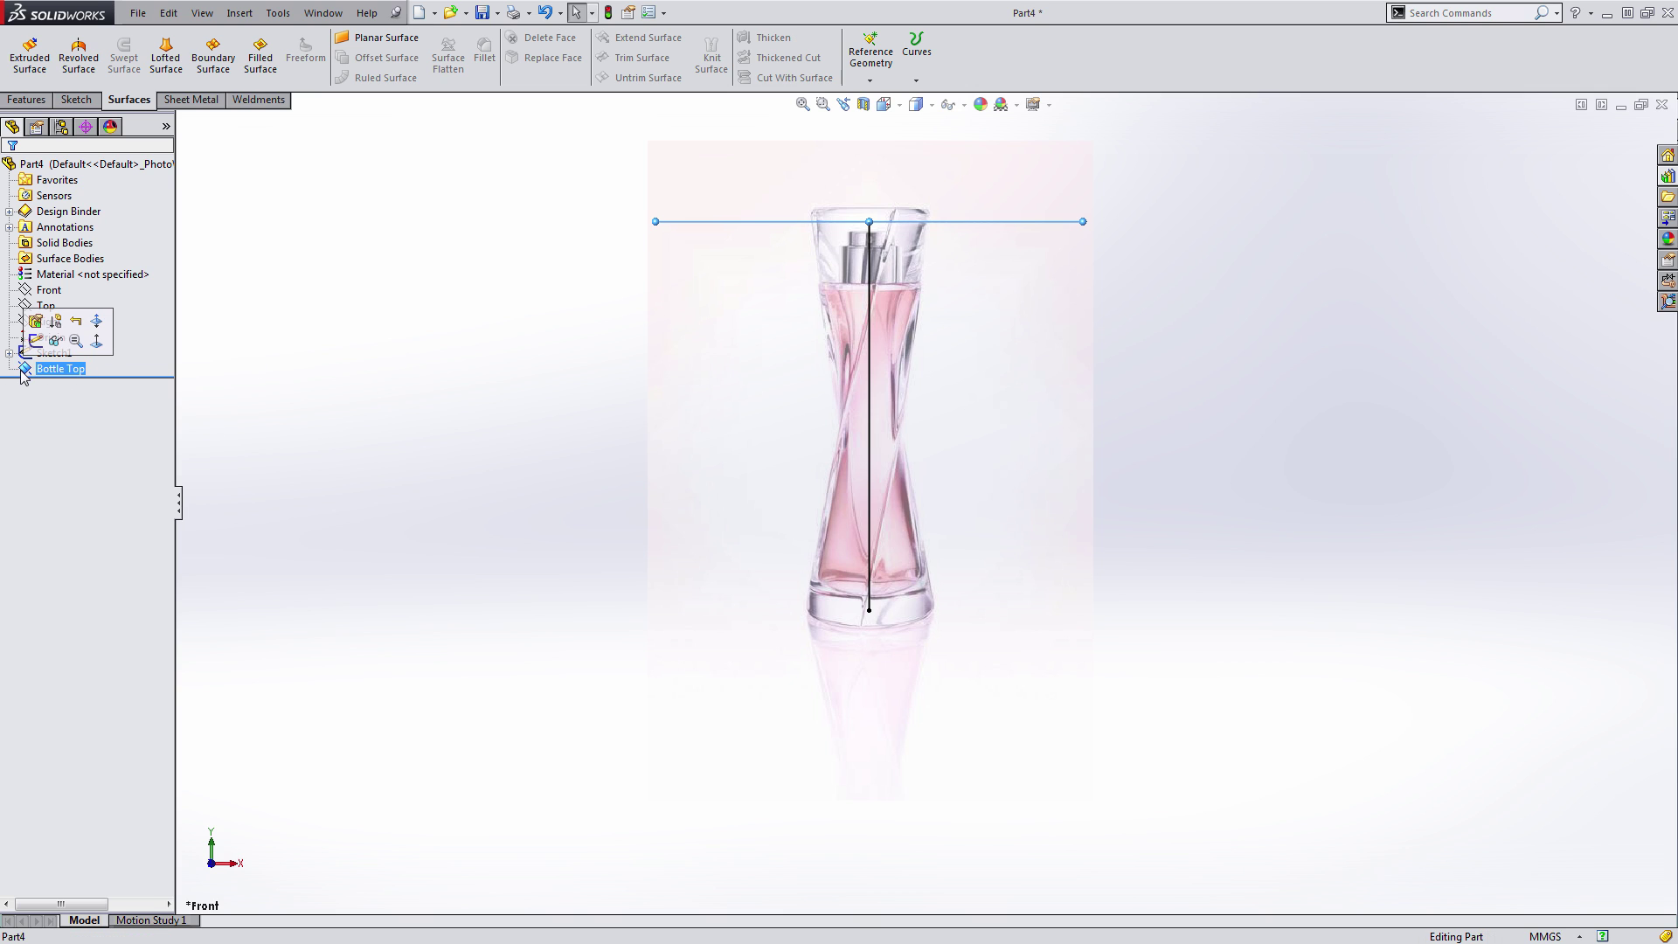
- Create a reference plane midway between the Bottle Top plane and the Top plane
left_click(44, 306, "ctrl")
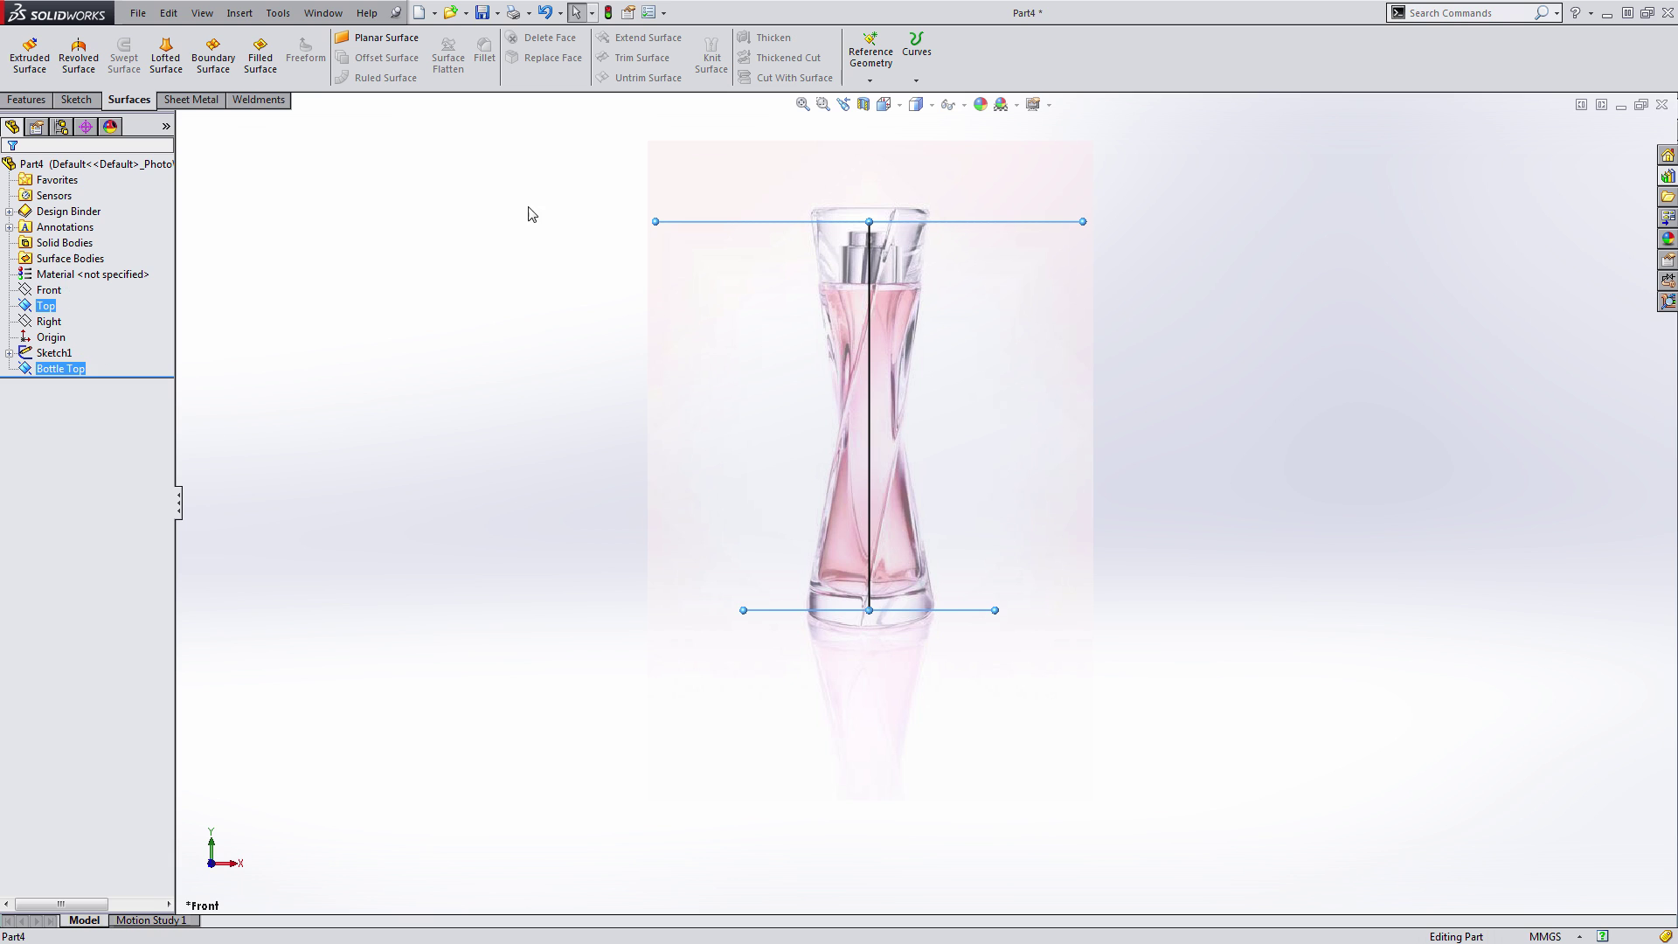
left_click(871, 54)
left_click(878, 98)
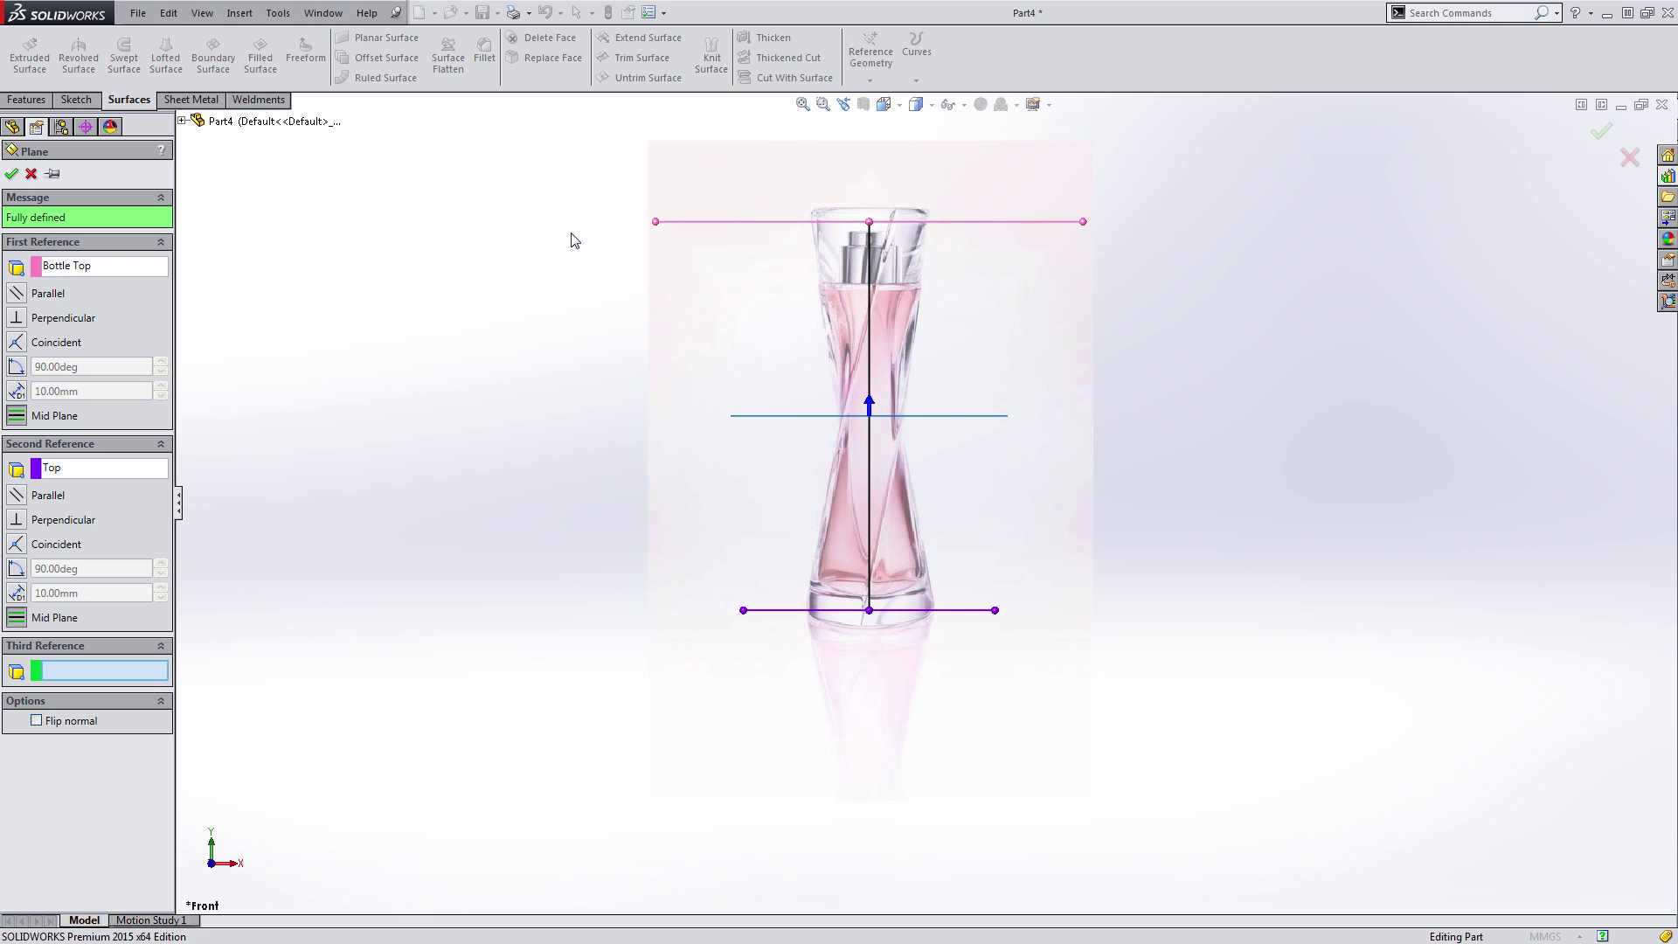
left_click(12, 175)
- Rename the plane halfway up the bottle as MidPlane, and hide it together with the Bottle Top plane
left_click(52, 385)
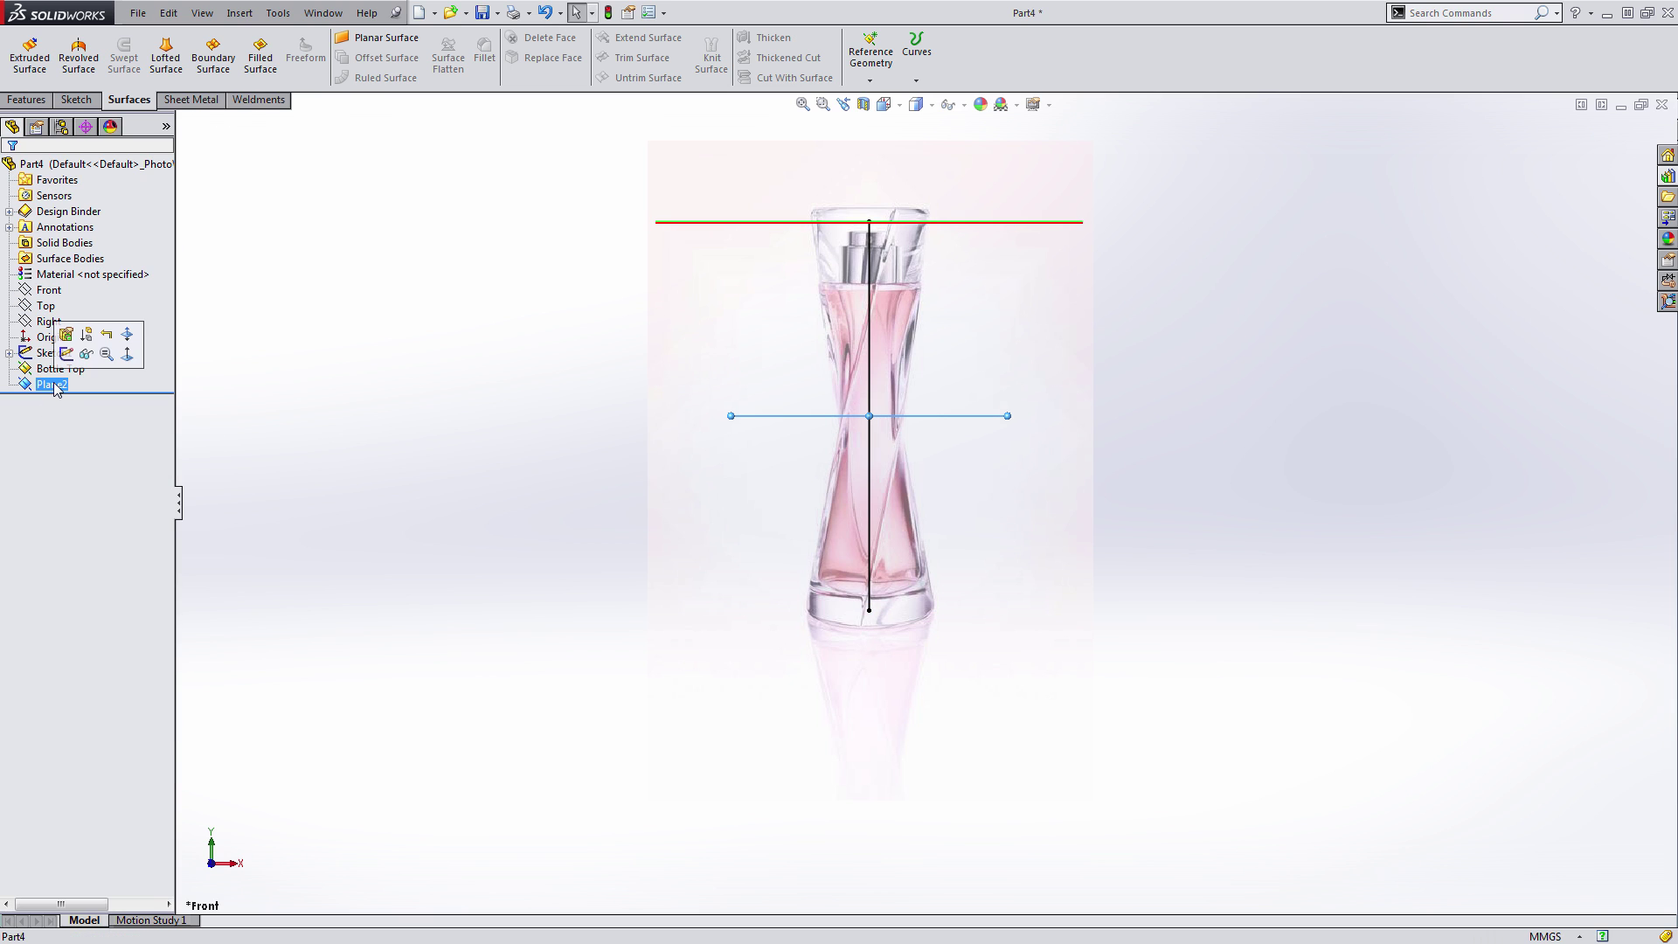
type("M")
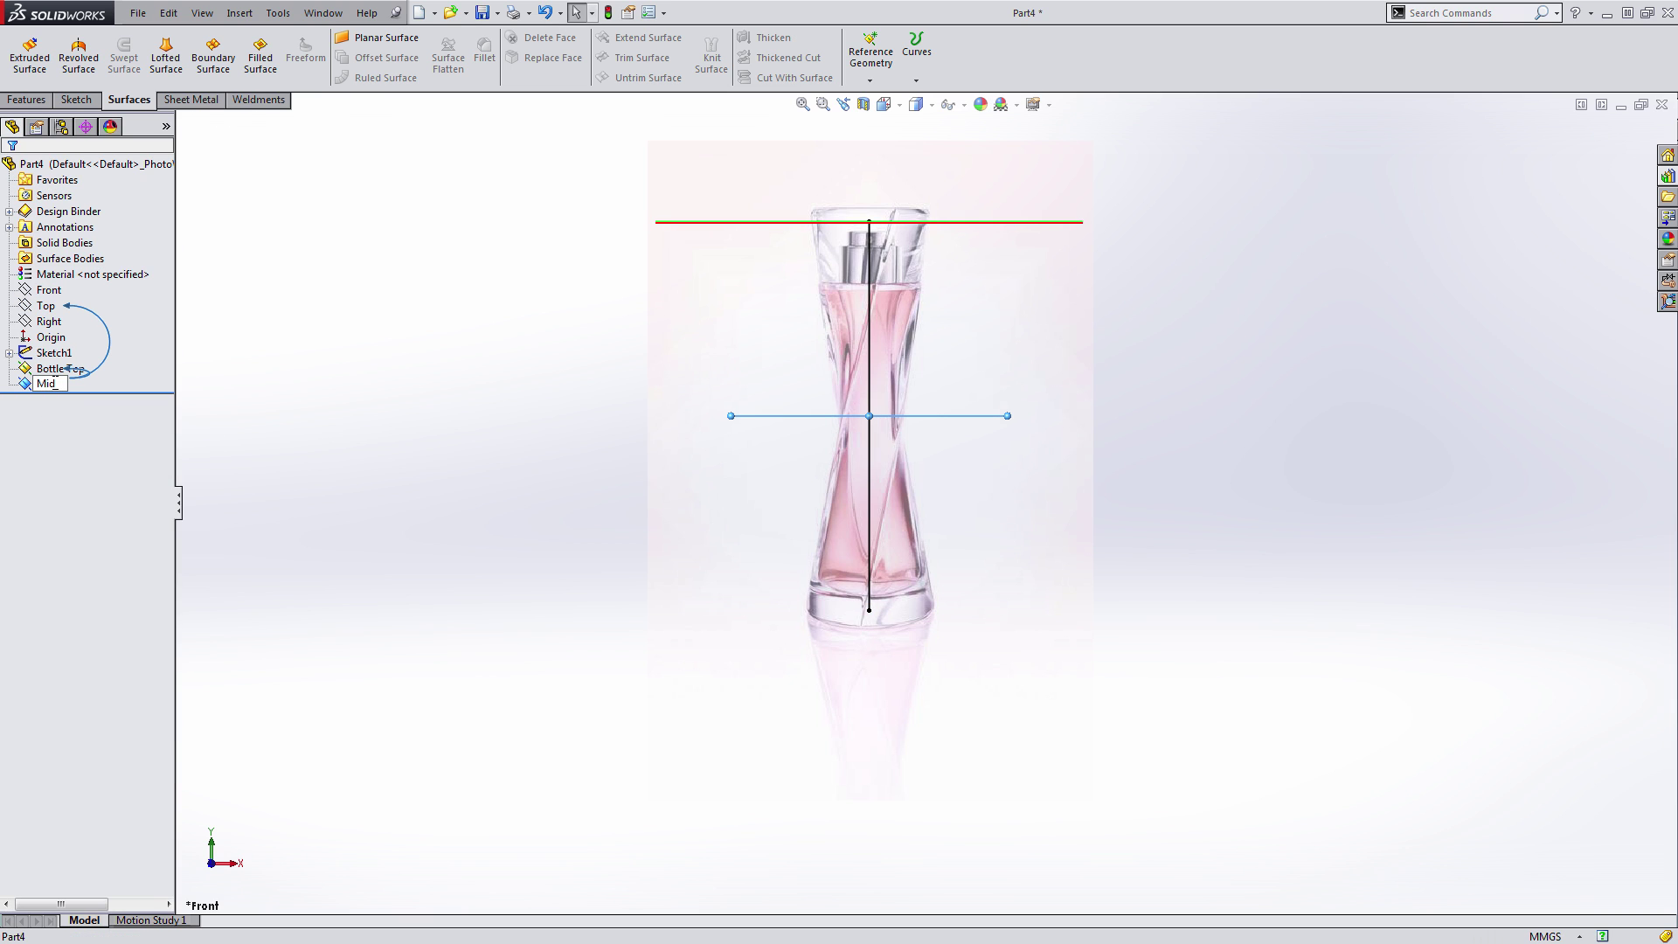
type("idPlane")
key("Return")
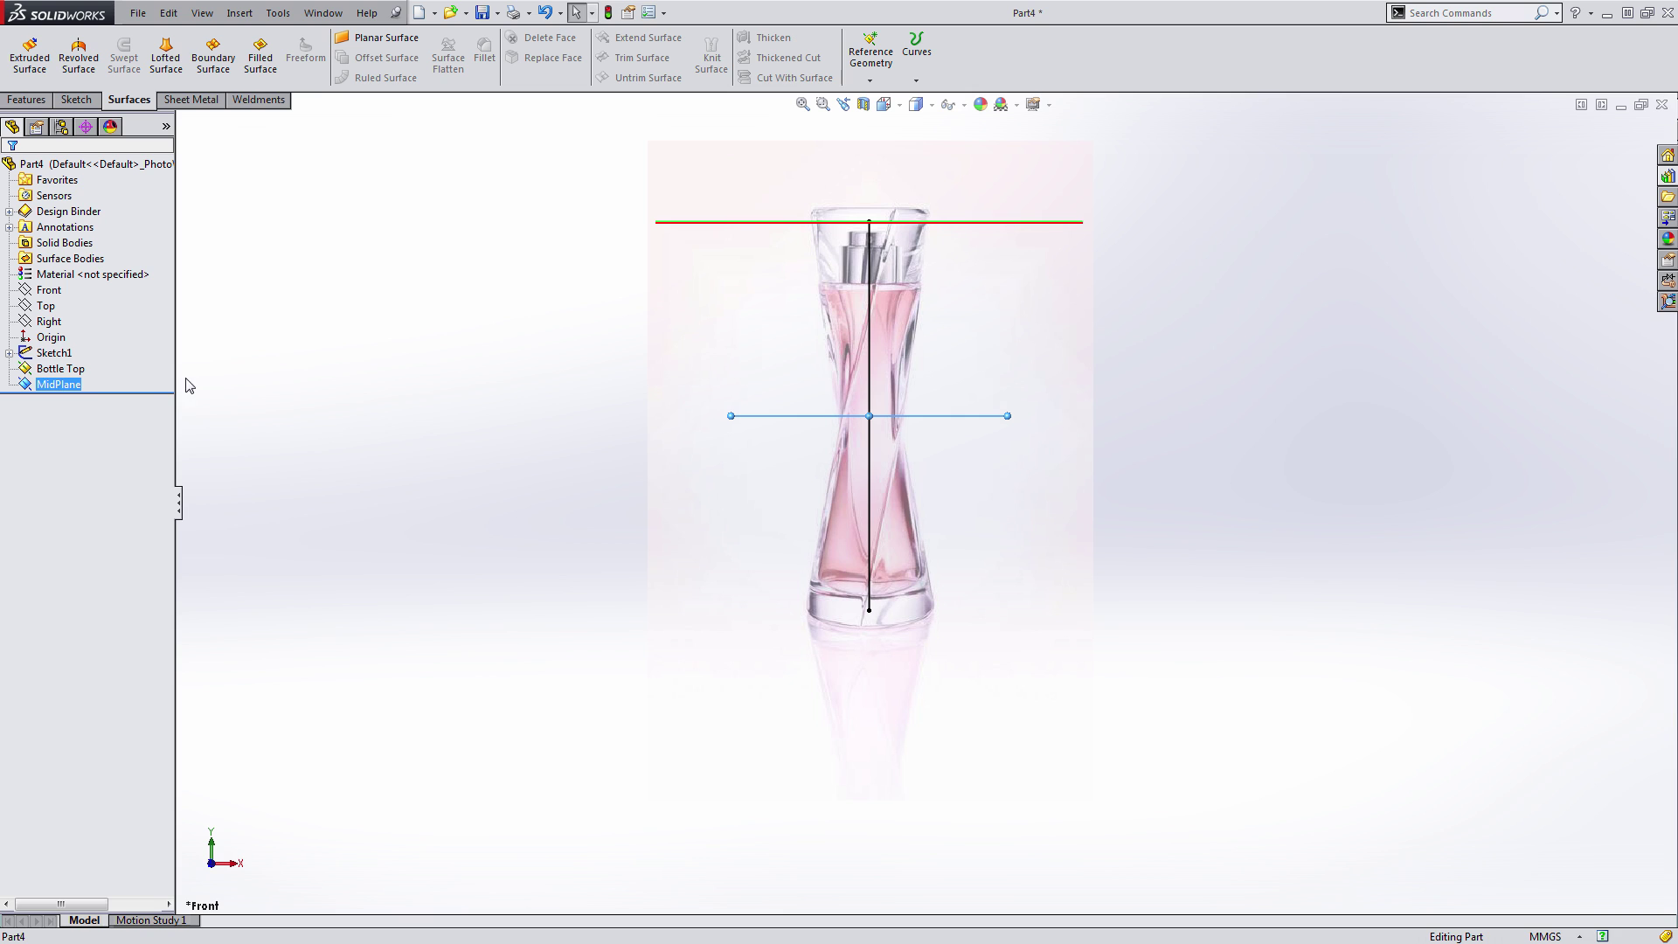
left_click(367, 374)
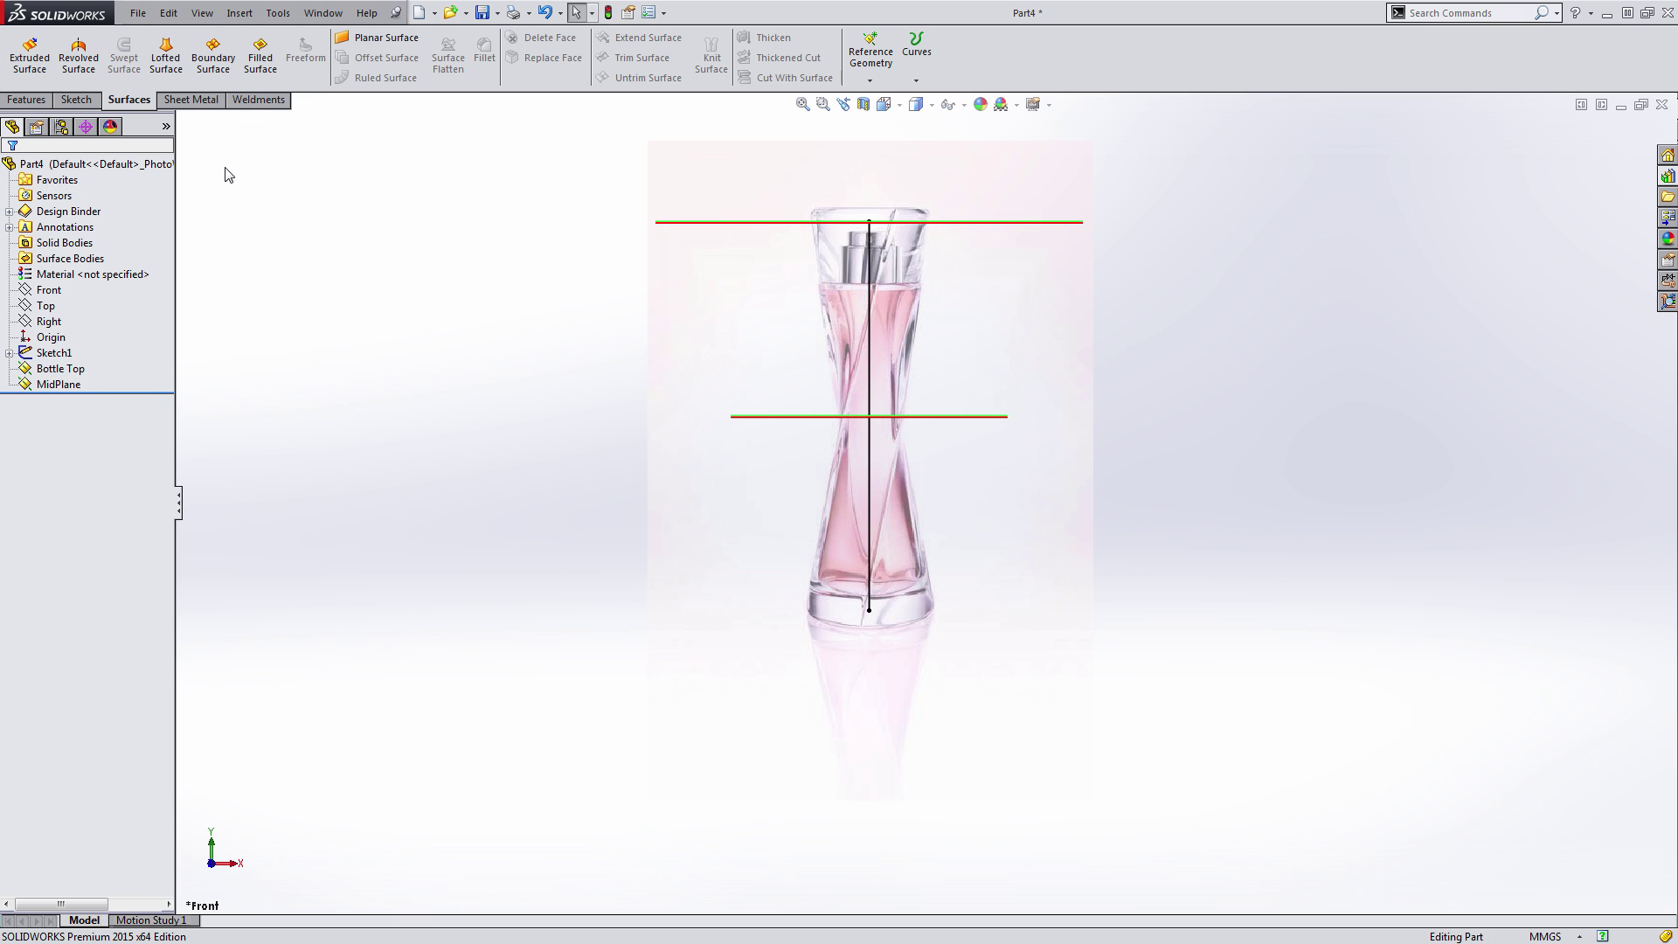
left_click(166, 128)
left_click(187, 384)
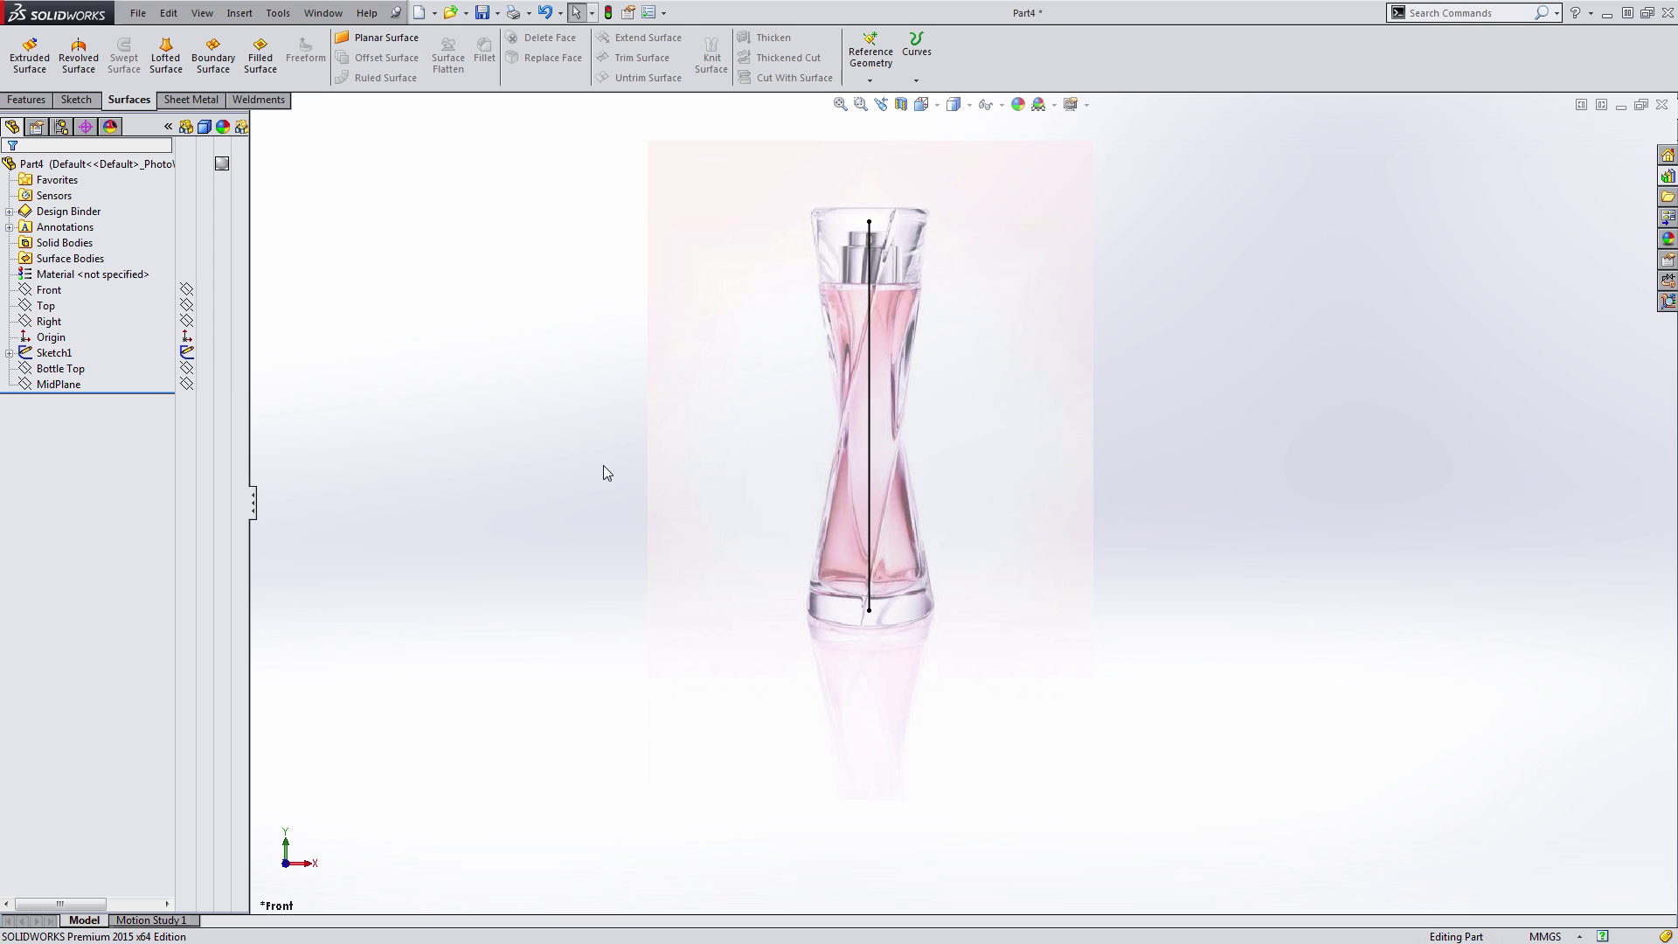
- Sketch a circle of 80 mm diameter centred on the origin on the Top plane
left_click(29, 99)
left_click(45, 305)
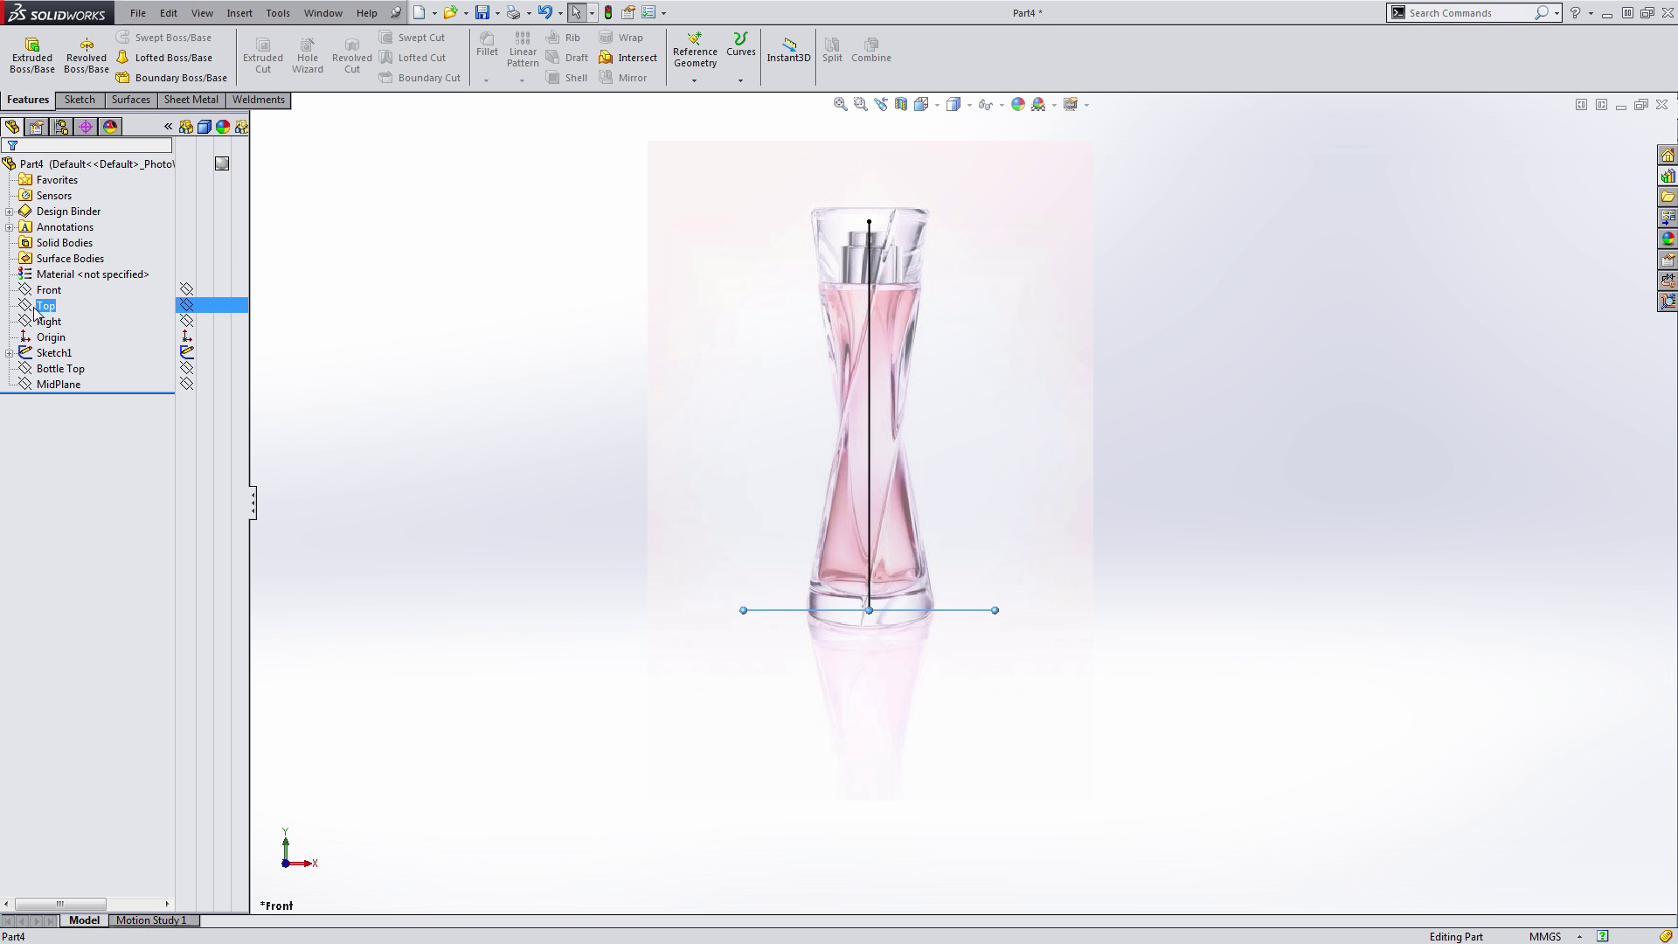
left_click(47, 284)
middle_click_drag(961, 524, 966, 644)
right_click_drag(966, 645, 935, 651)
left_click(870, 590)
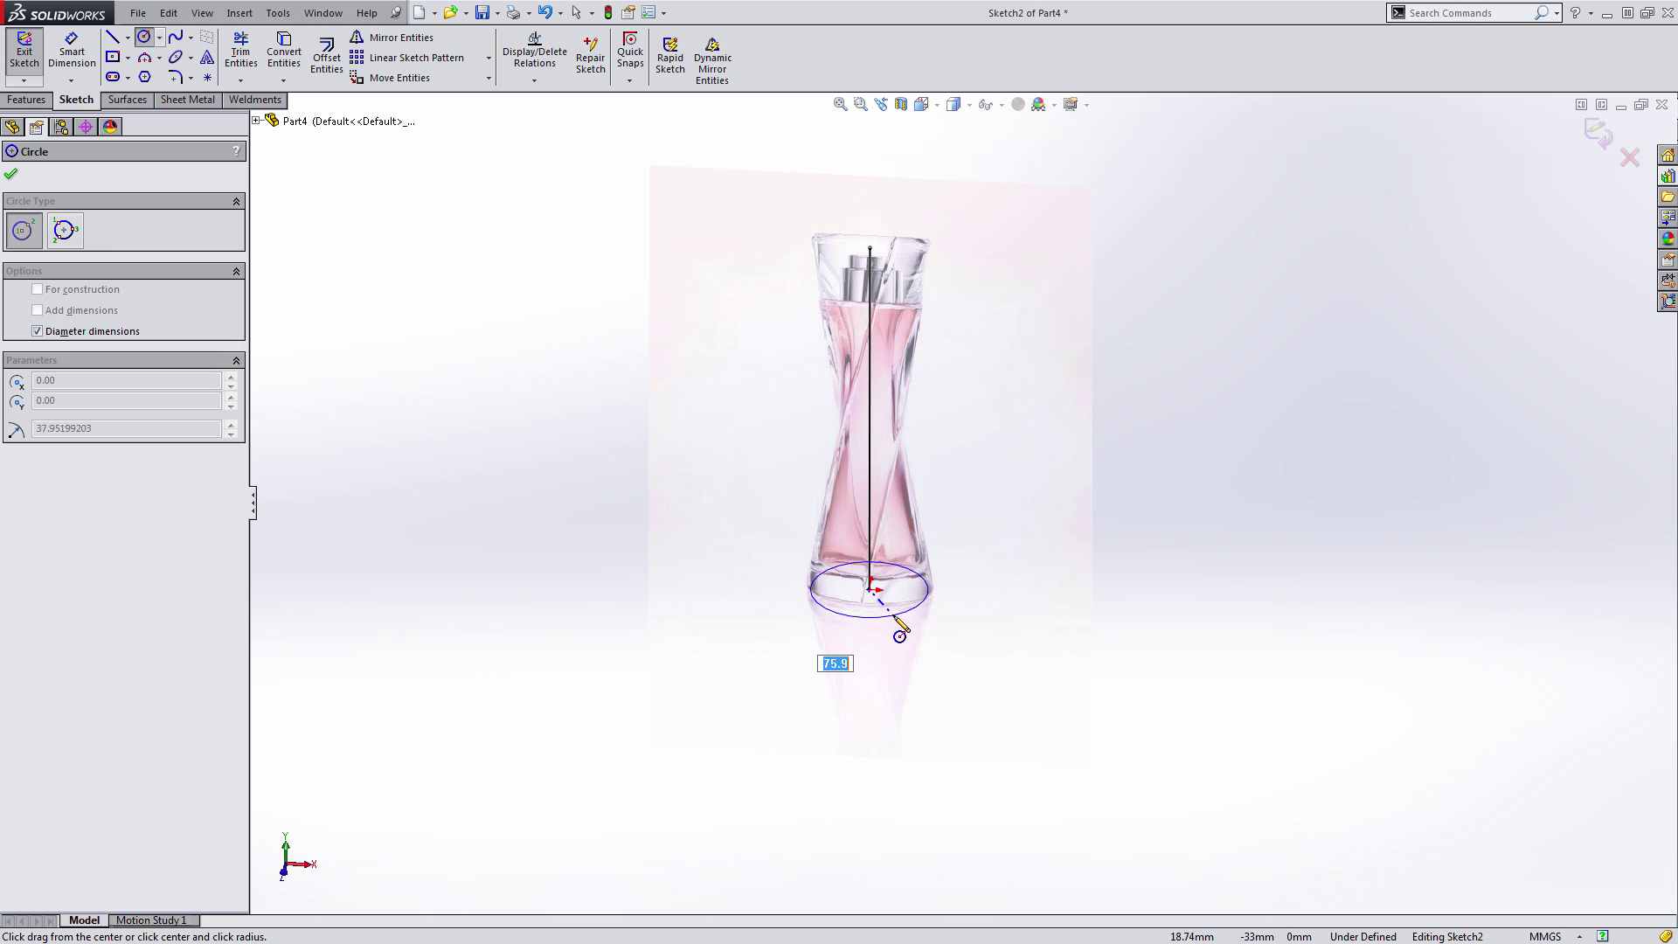
type("80")
key("Return")
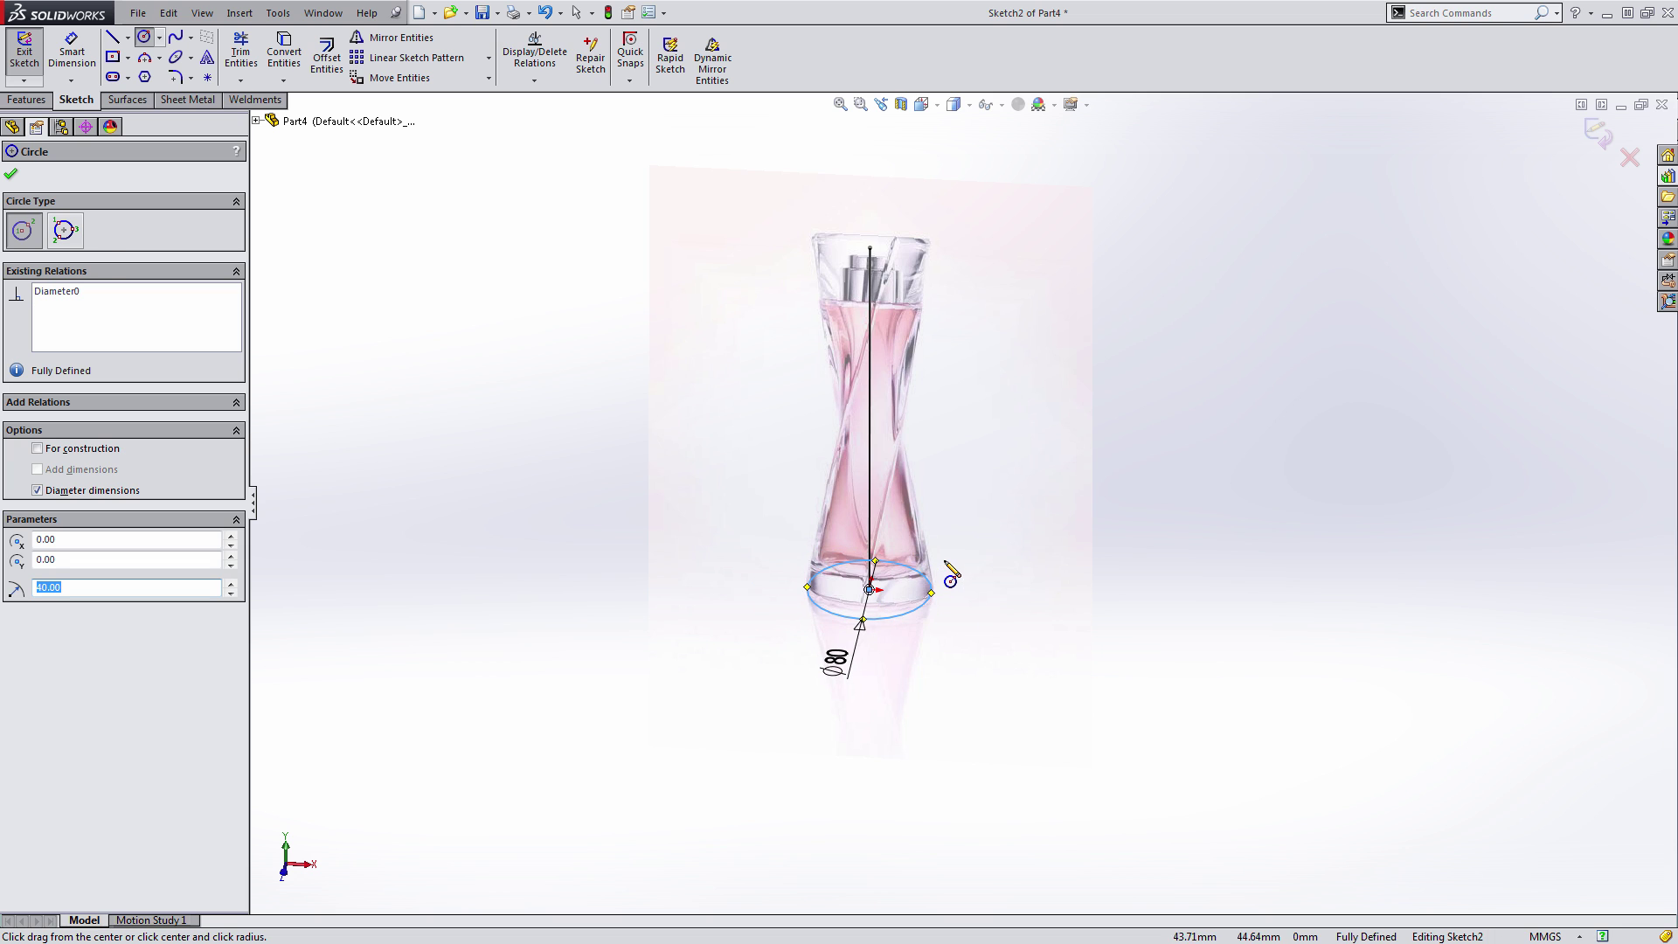
scroll(951, 572, "down", 2)
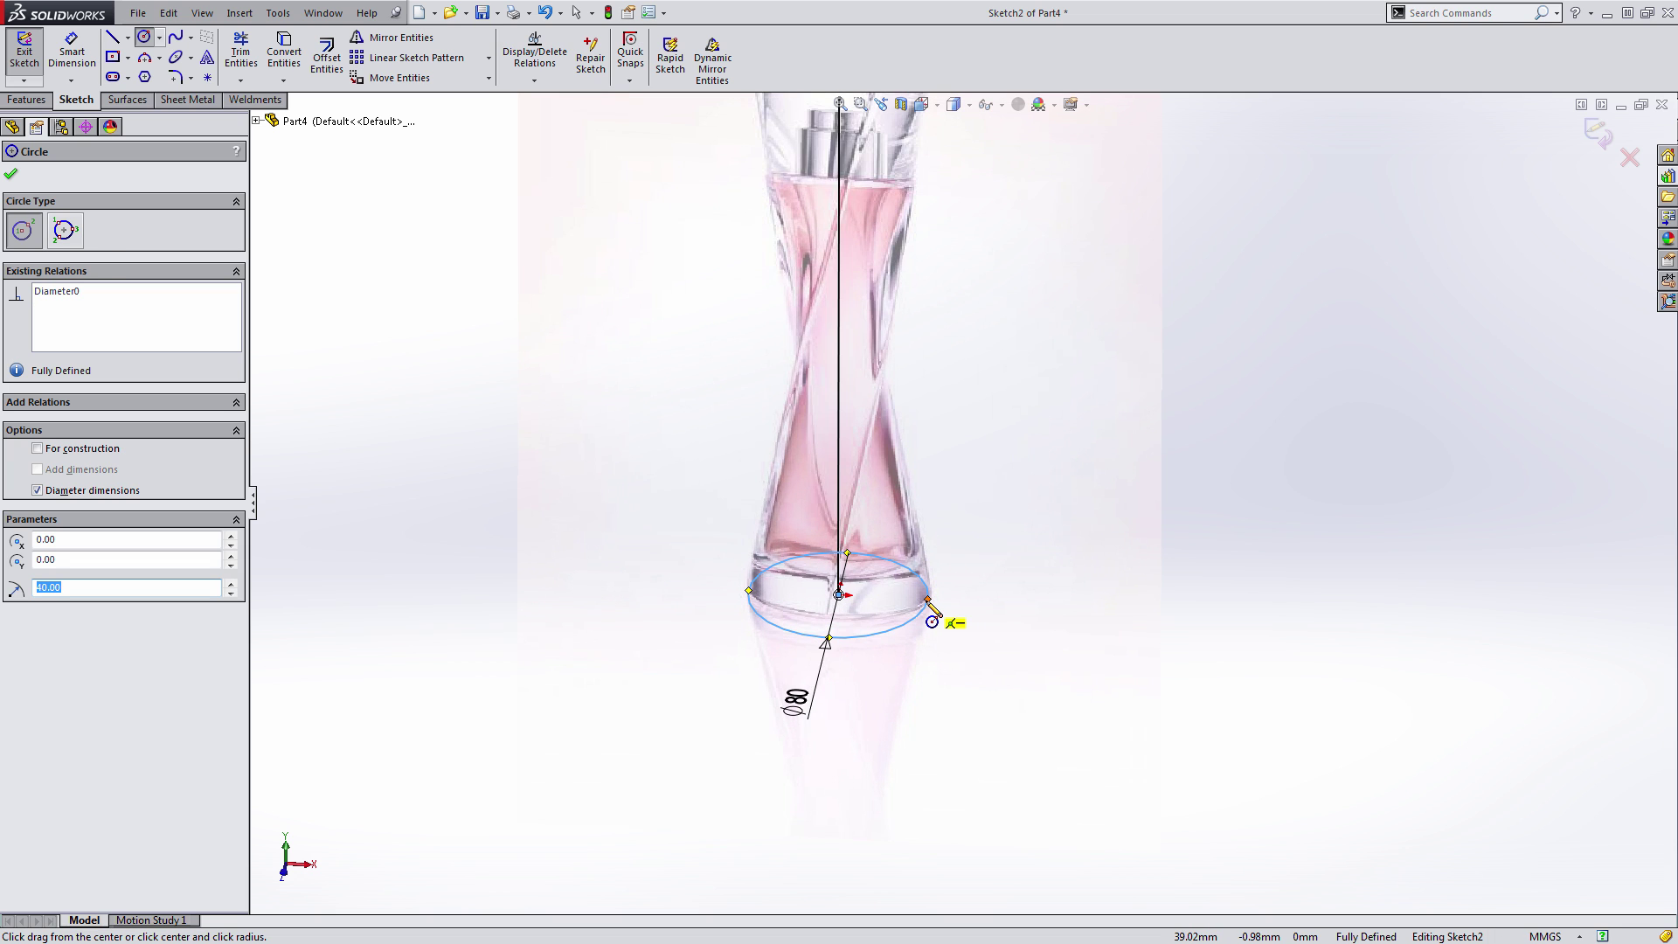
key("ctrl+5")
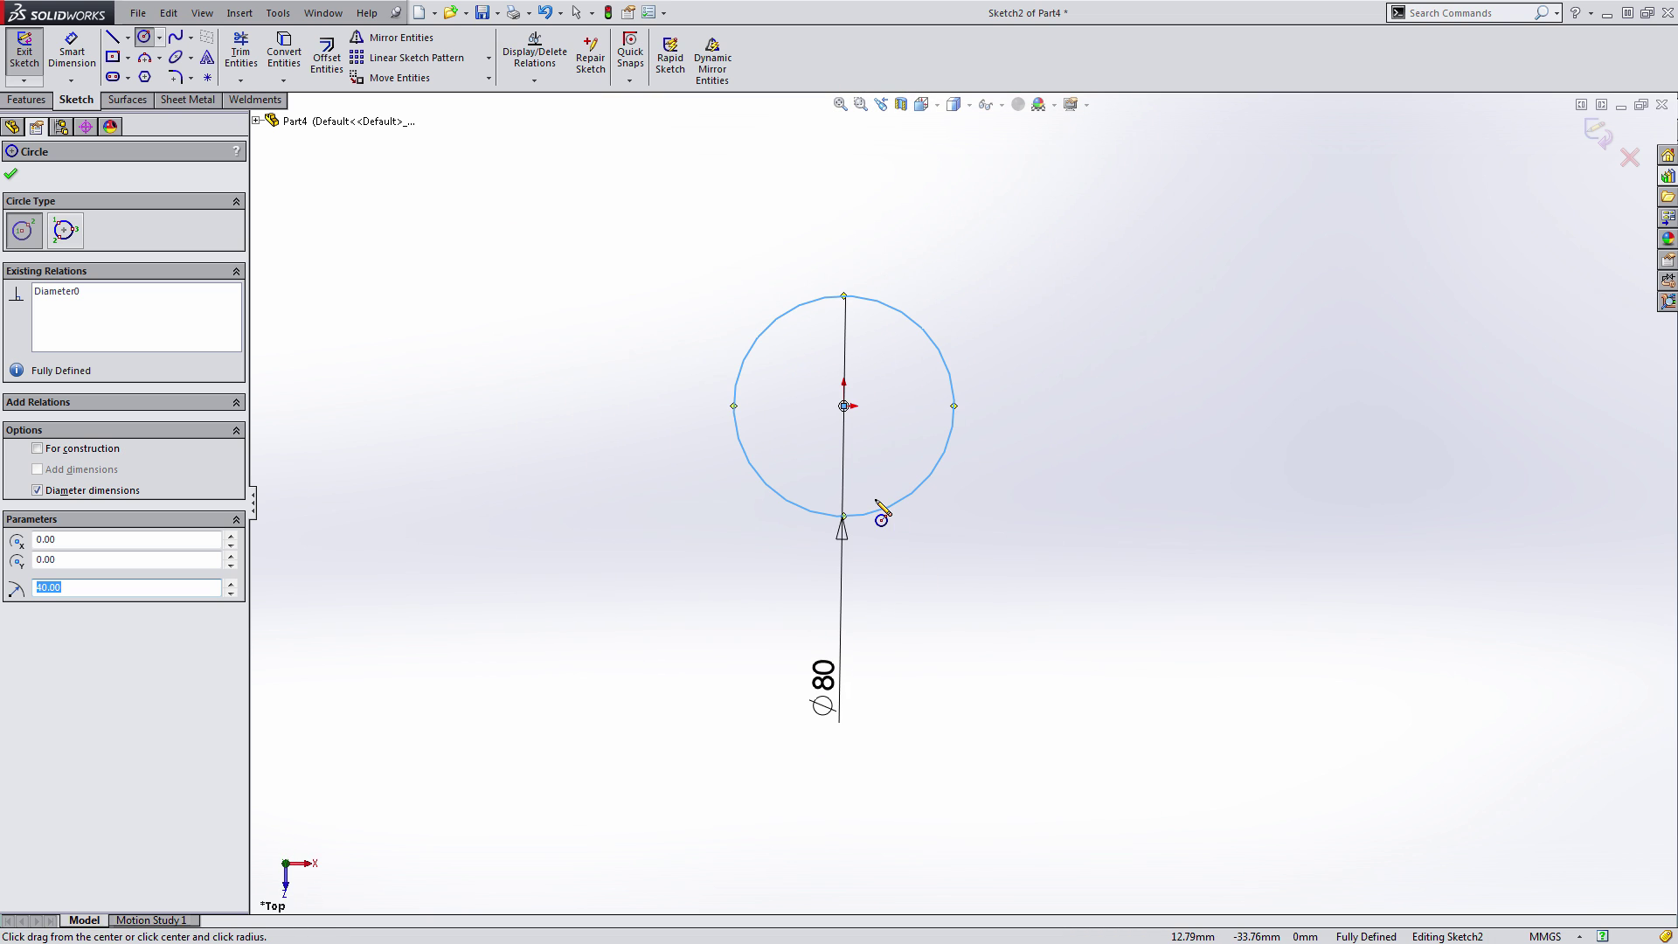
key("Escape")
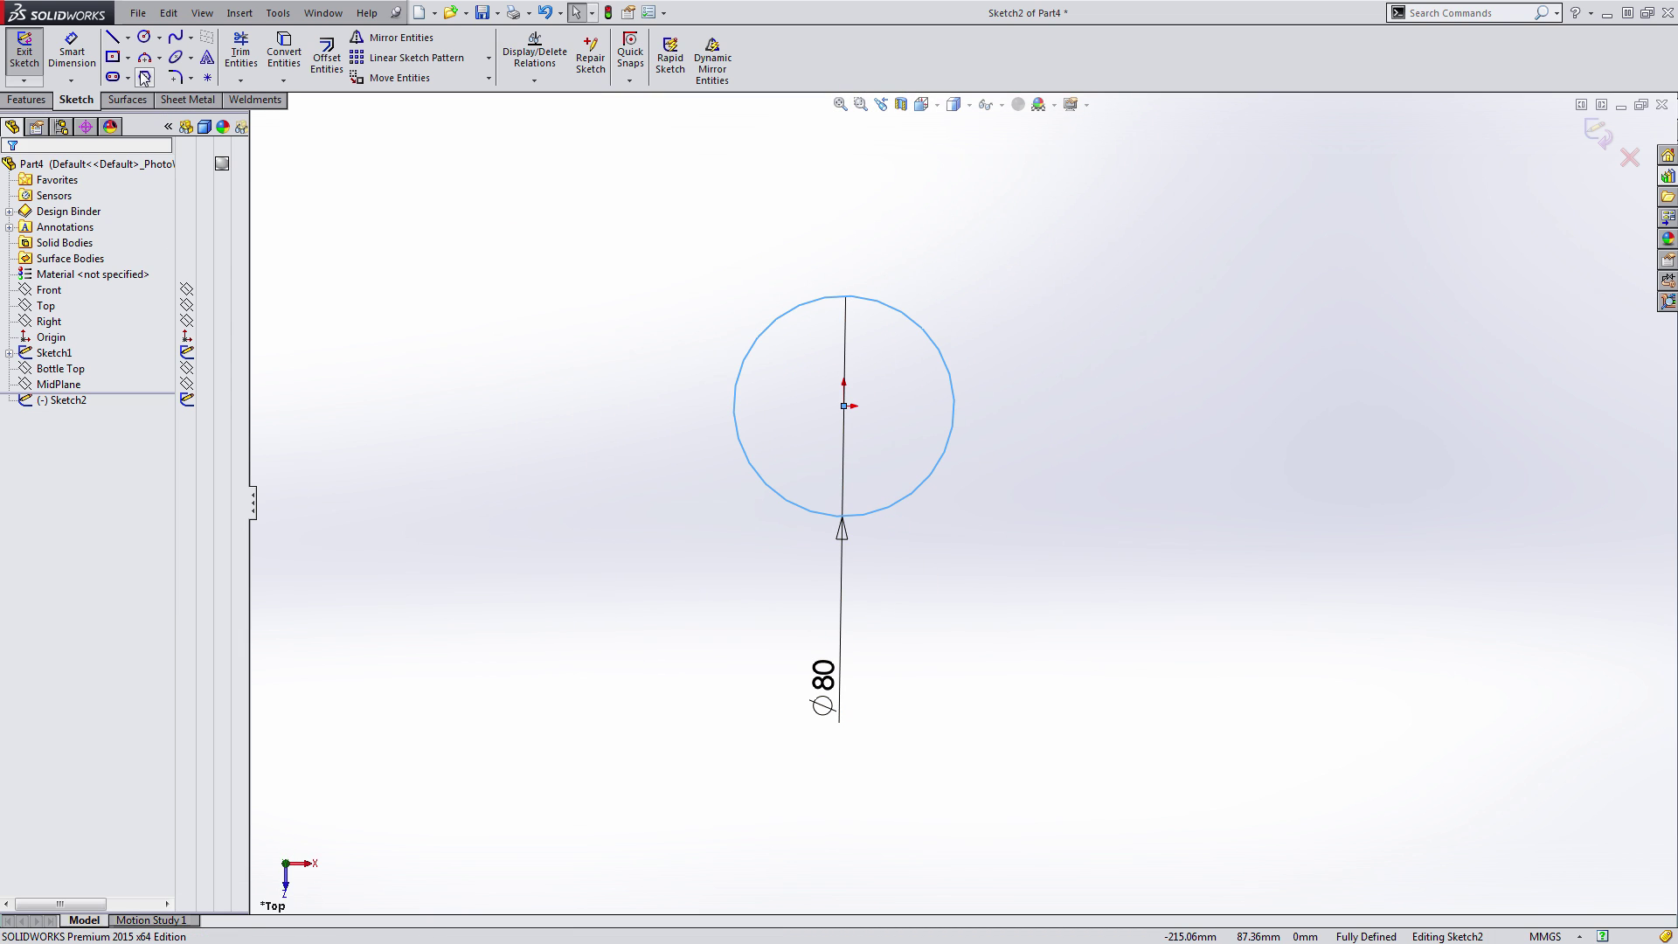
- Draw an inward-pointing three-sided polygon centred on the circle's upper quadrant point, with an inscribed circle about 3.87 mm in diameter
left_click(144, 77)
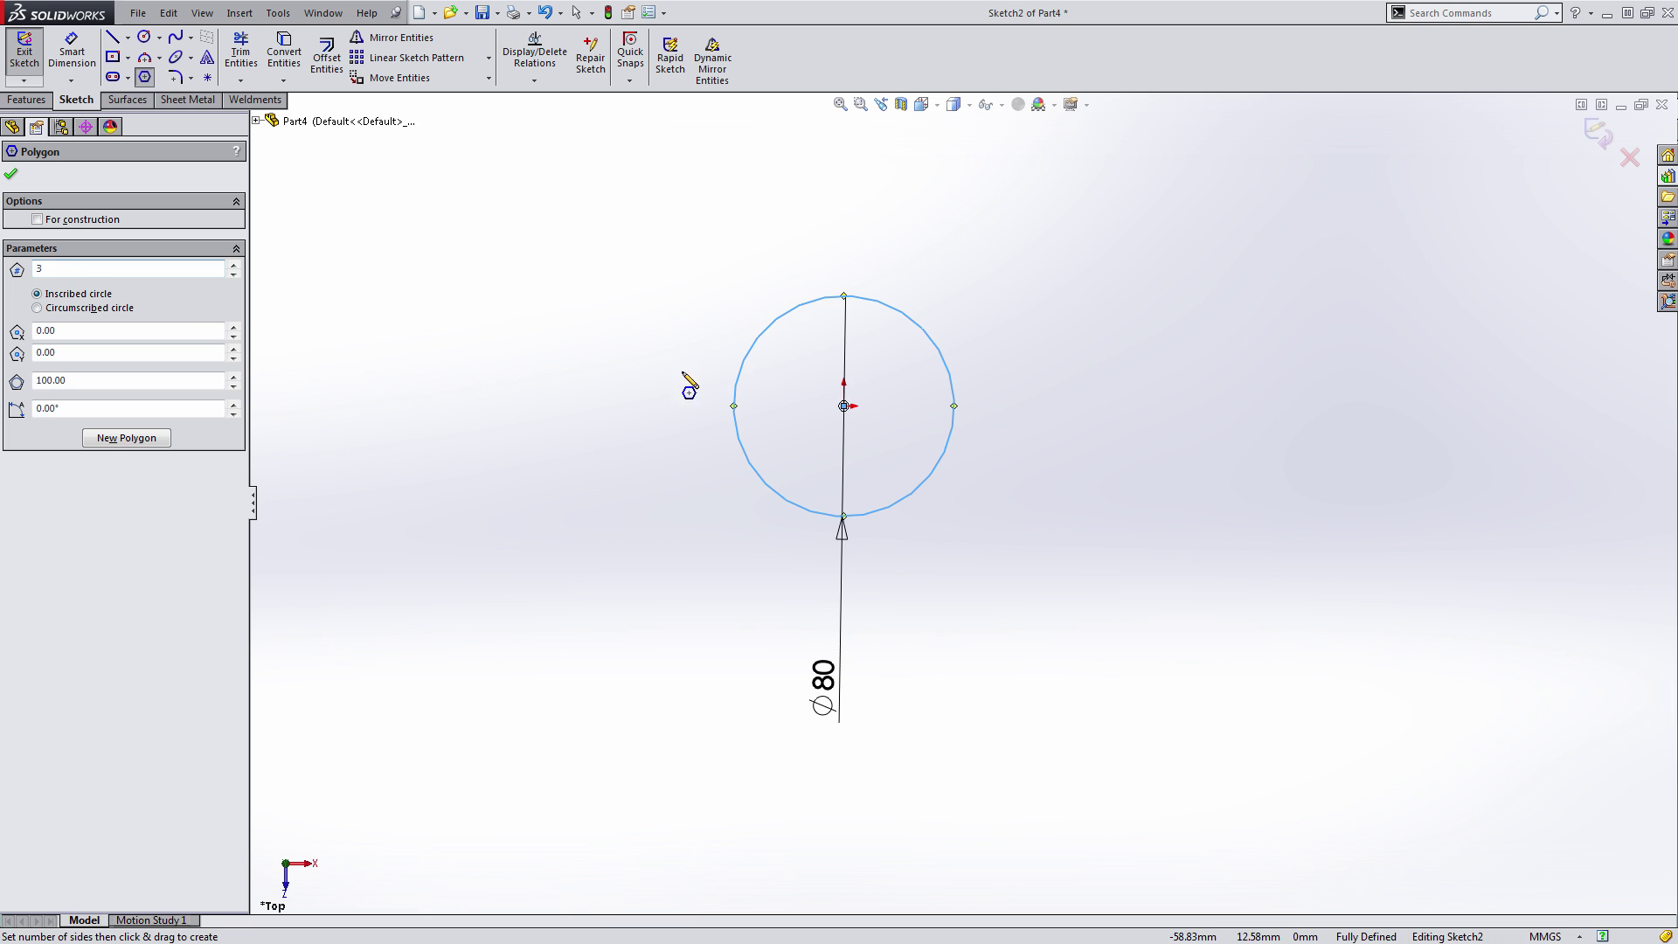
scroll(858, 318, "down", 5)
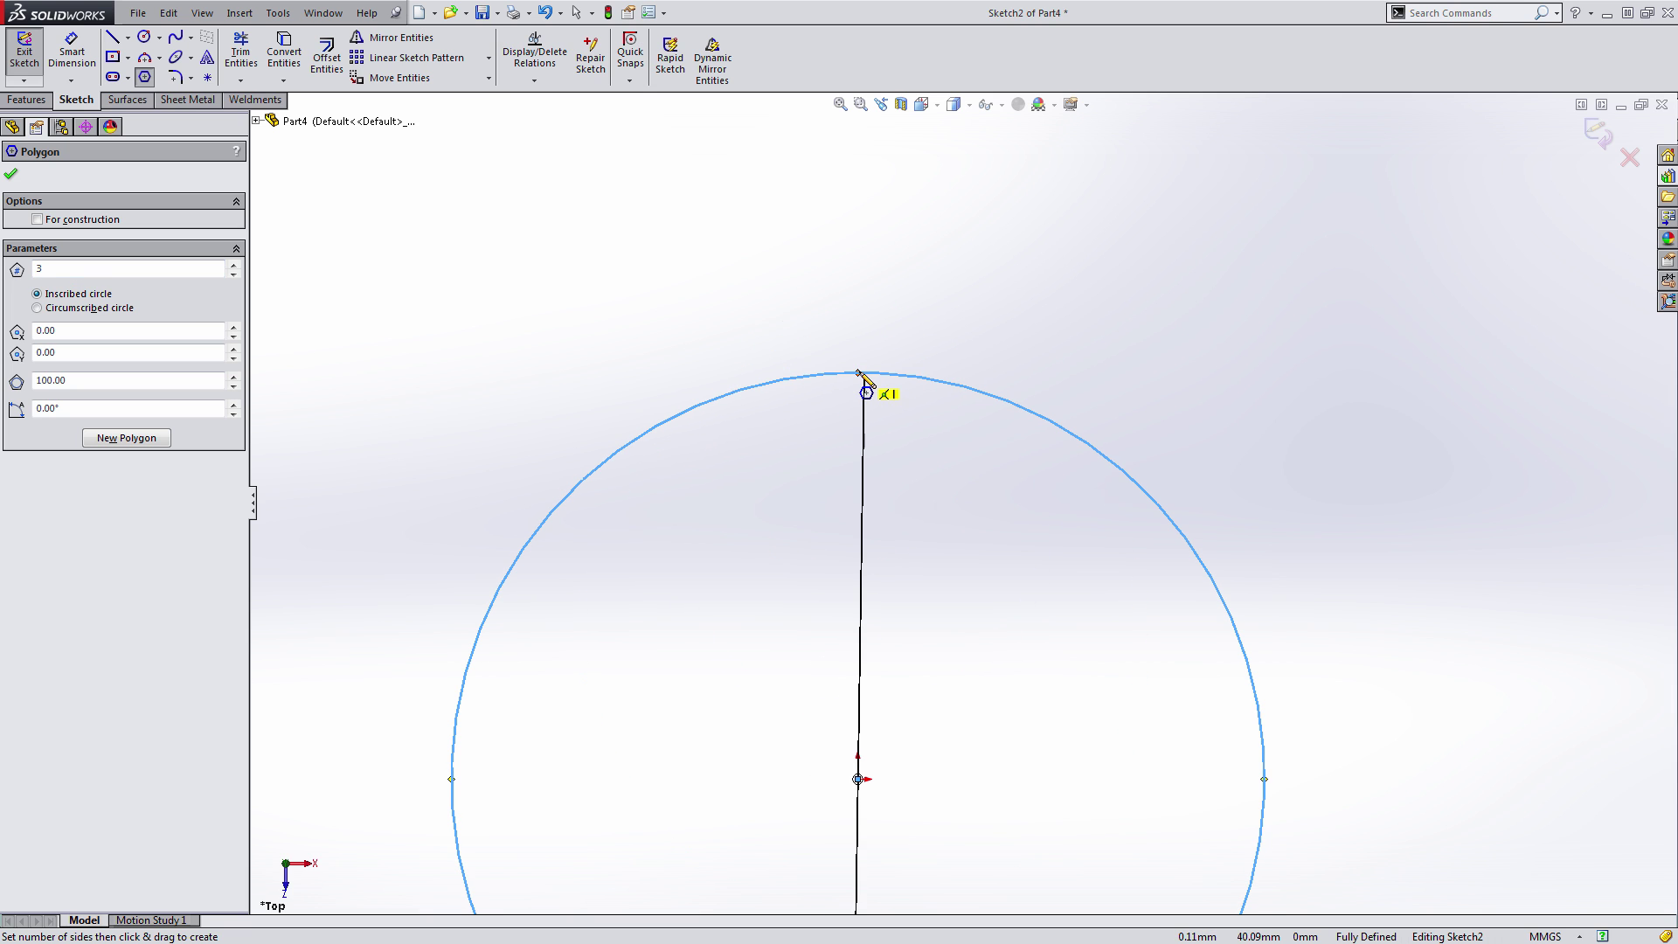
left_click_drag(865, 378, 869, 423)
scroll(872, 413, "down", 3)
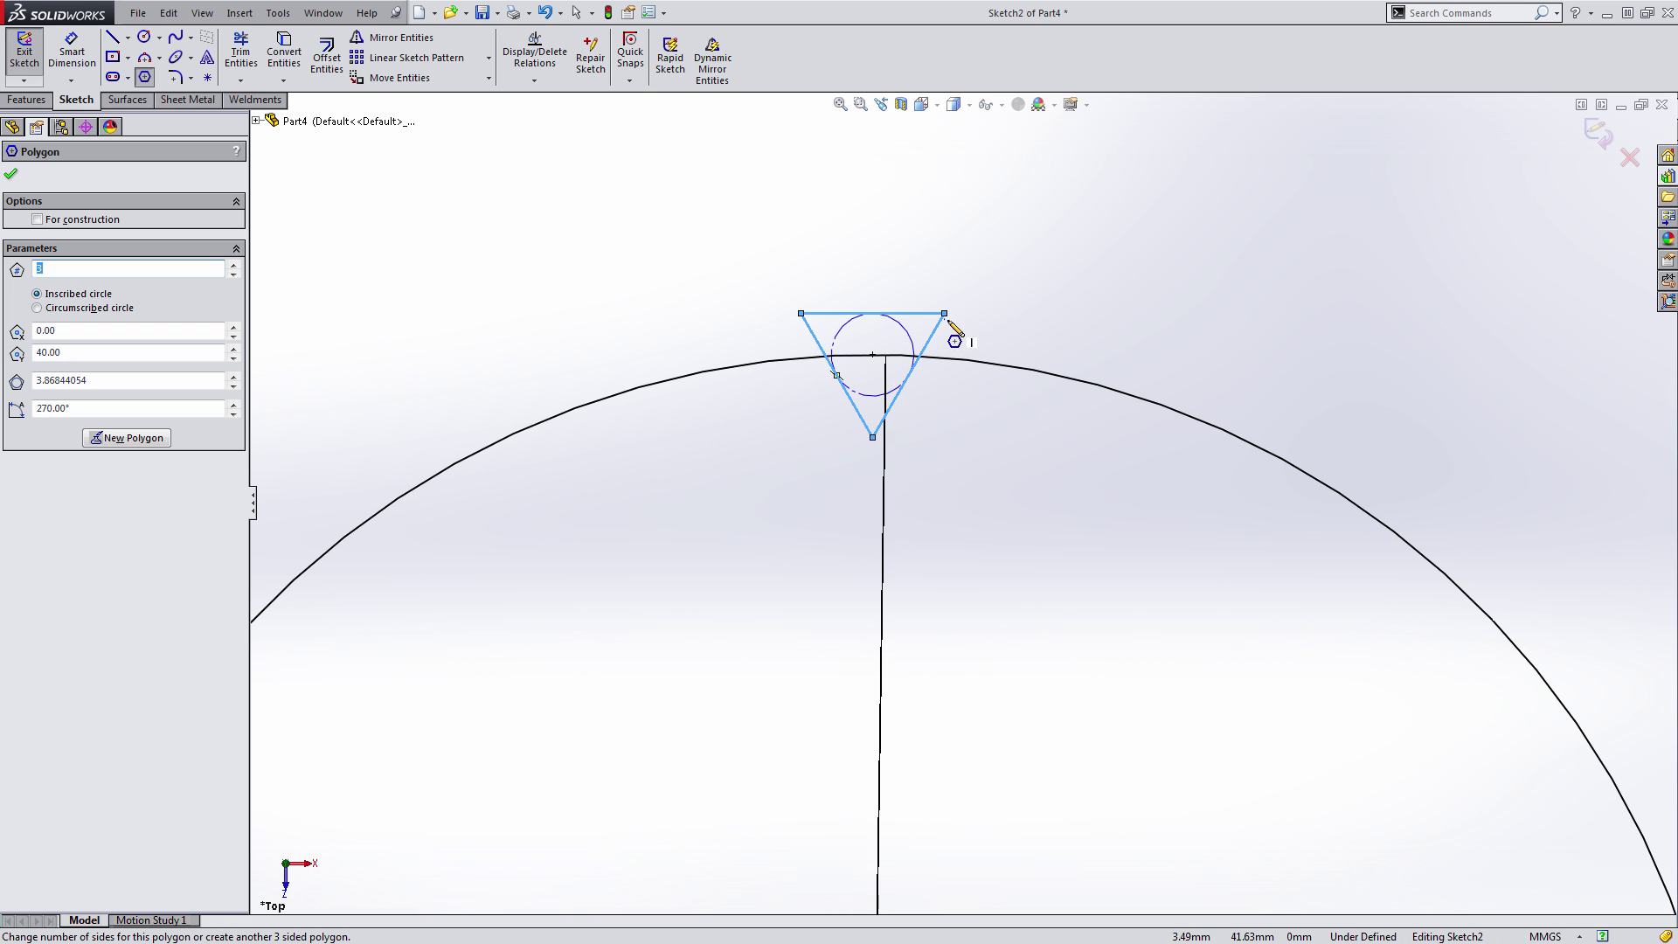
key("Escape")
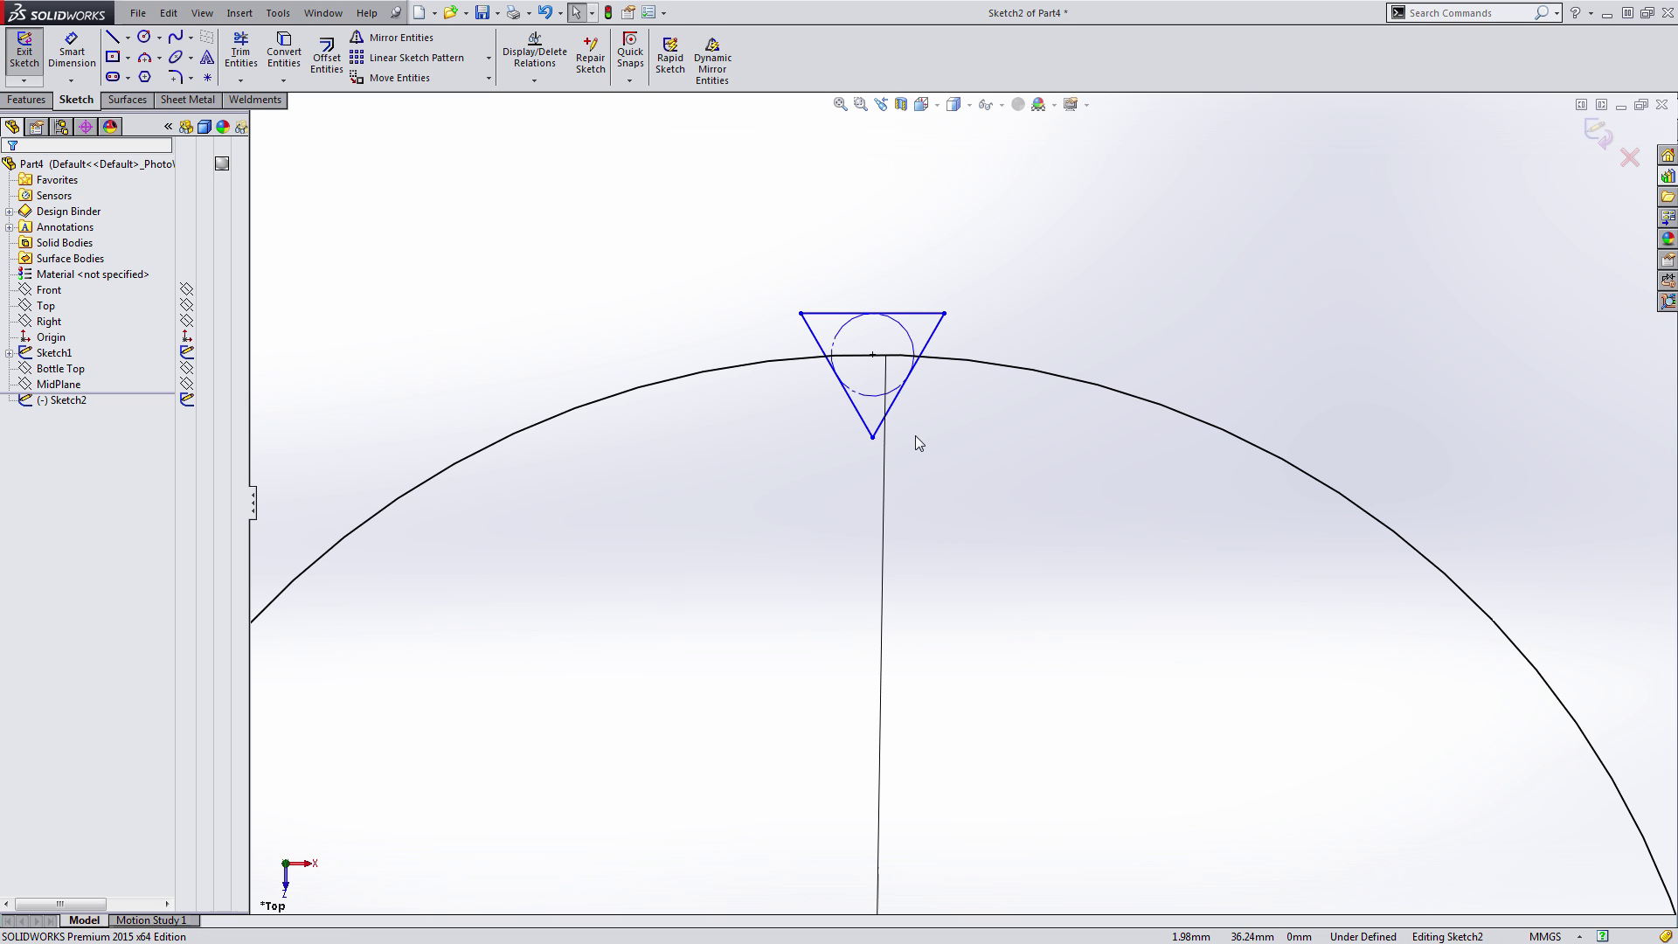
- Dimension the distance between the triangle's inner vertex and its centre point on the circle as 2 mm
key("s")
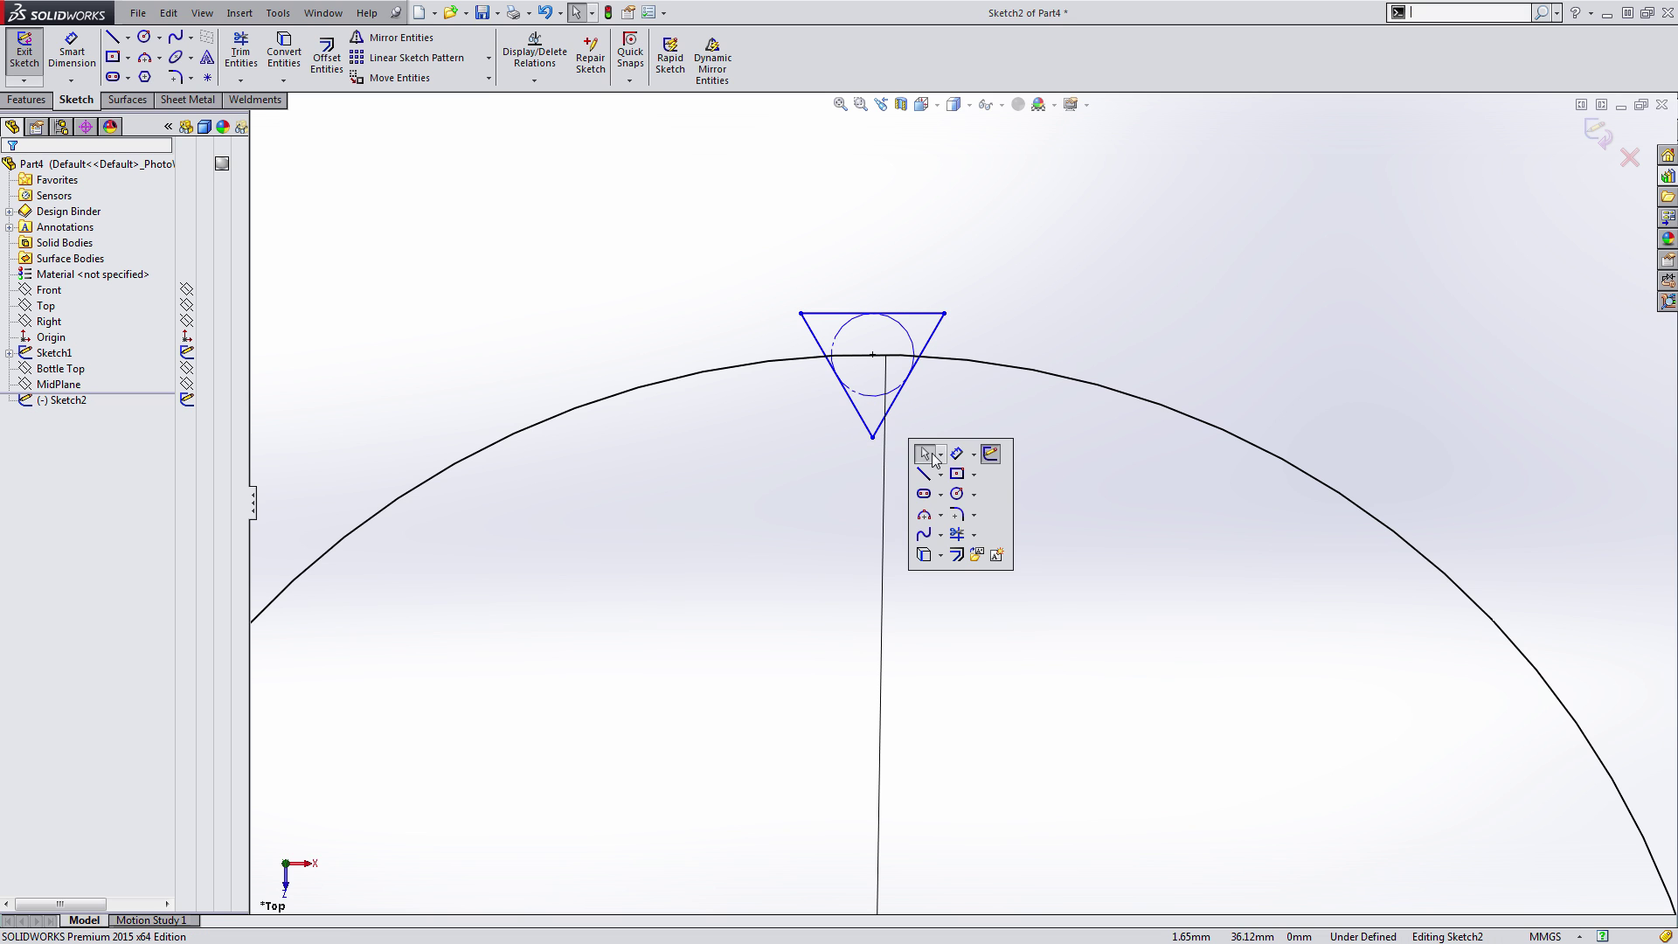
left_click(961, 454)
left_click(872, 435)
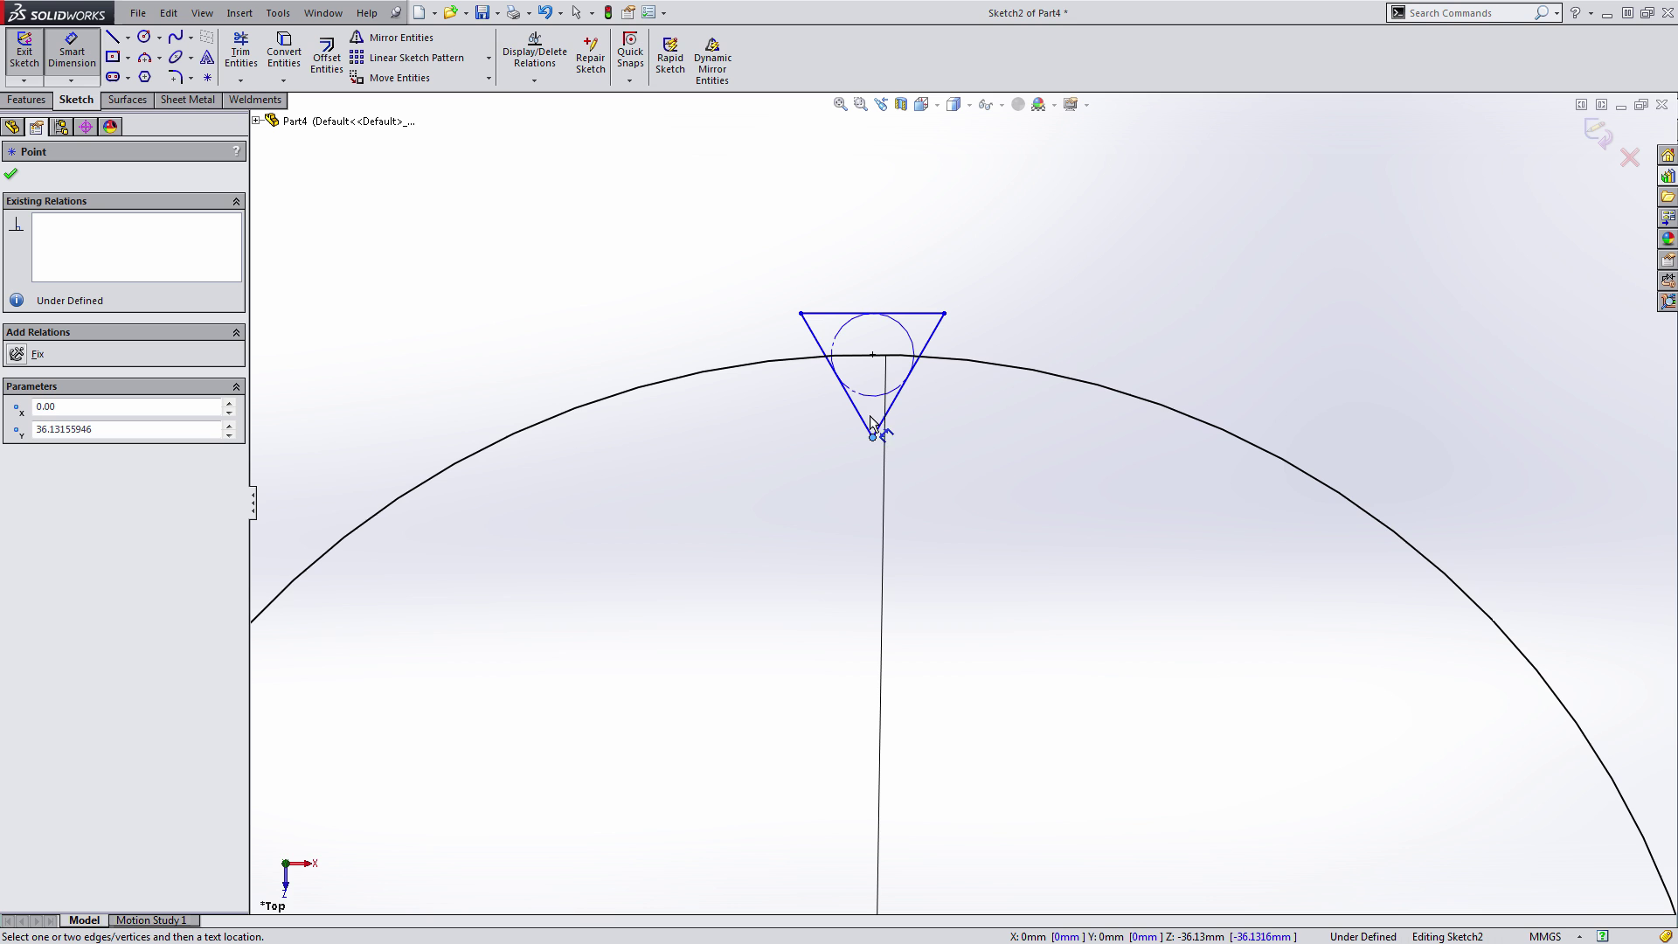
left_click(872, 355)
left_click(959, 402)
type("2")
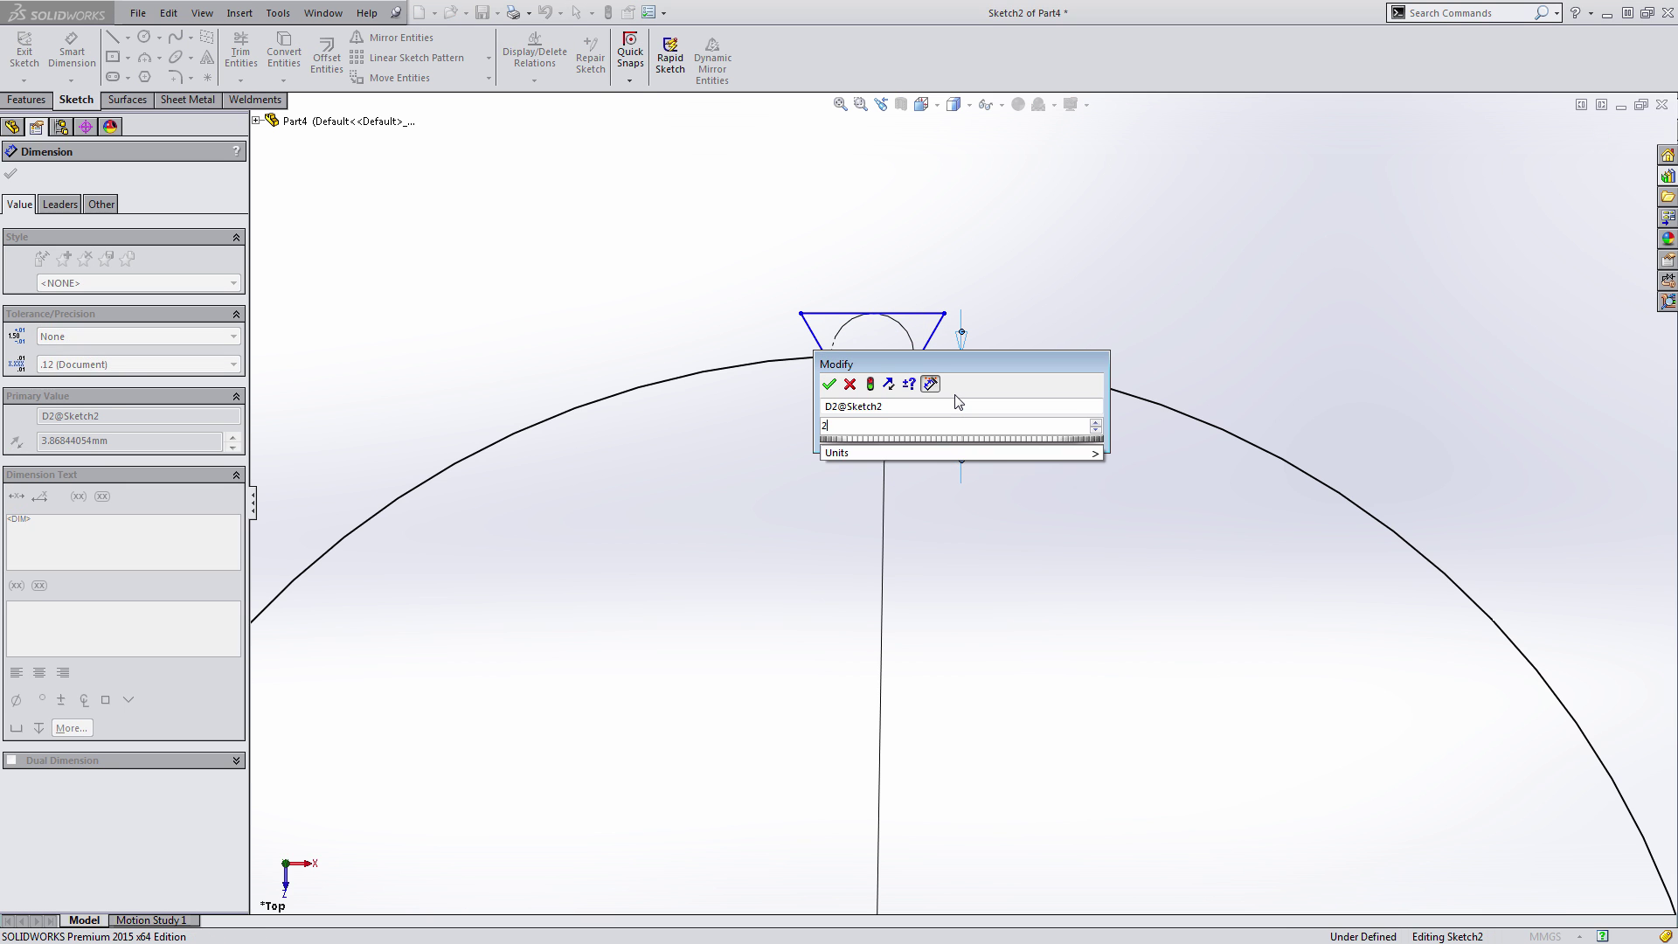
key("Return")
scroll(933, 399, "down", 5)
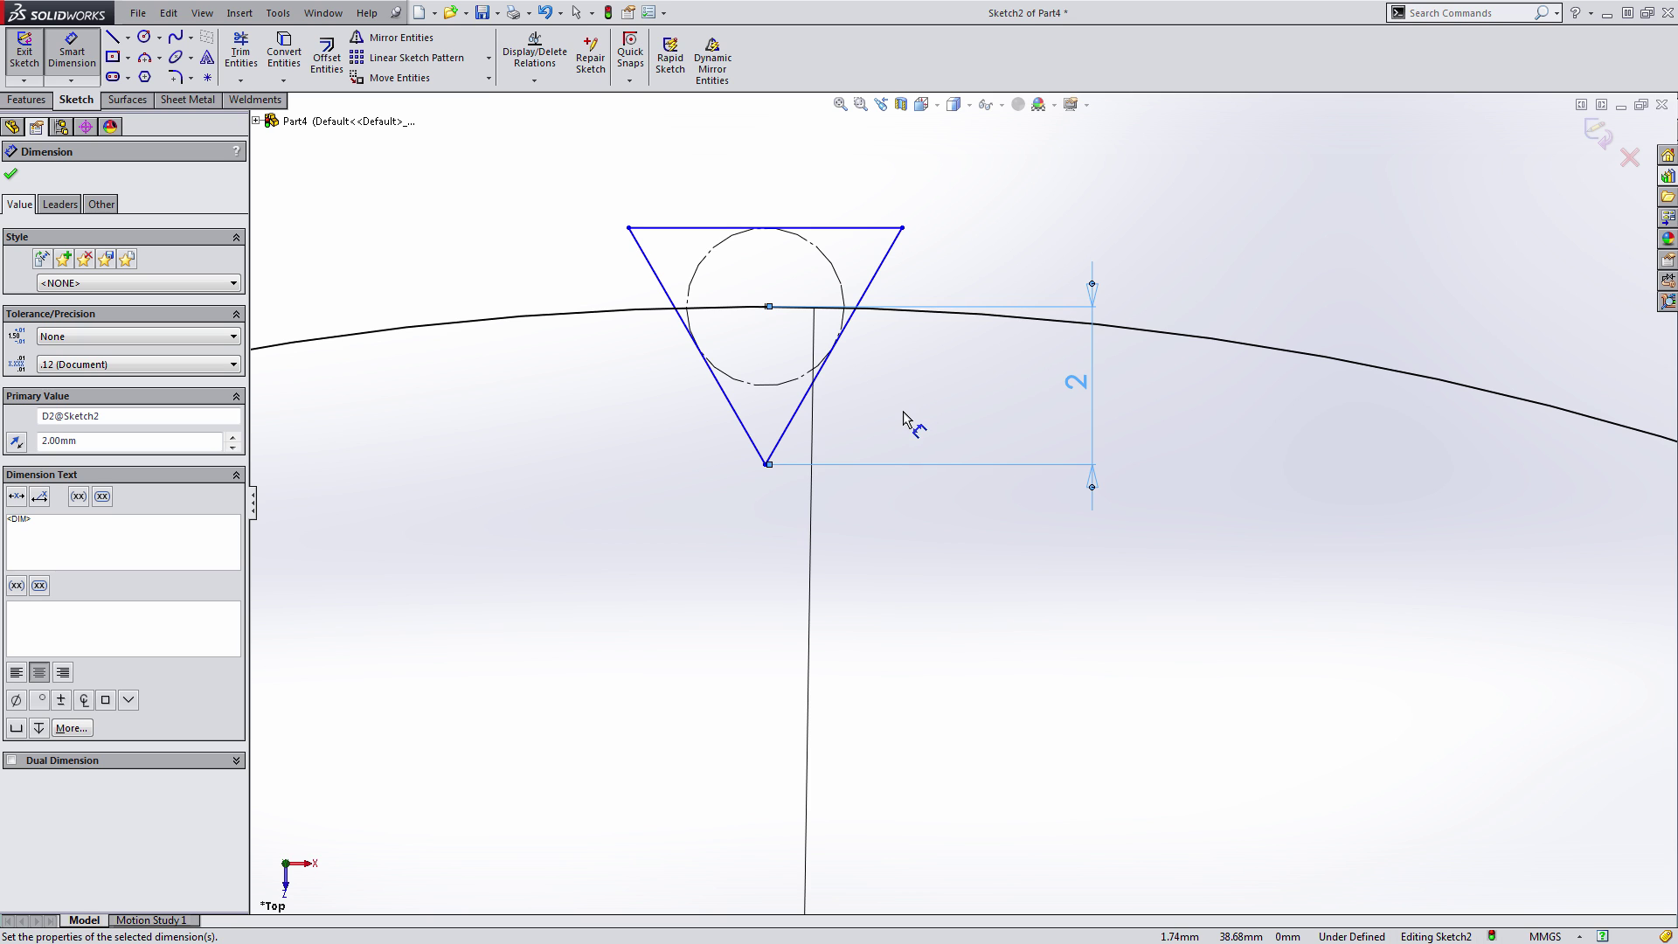
key("Escape")
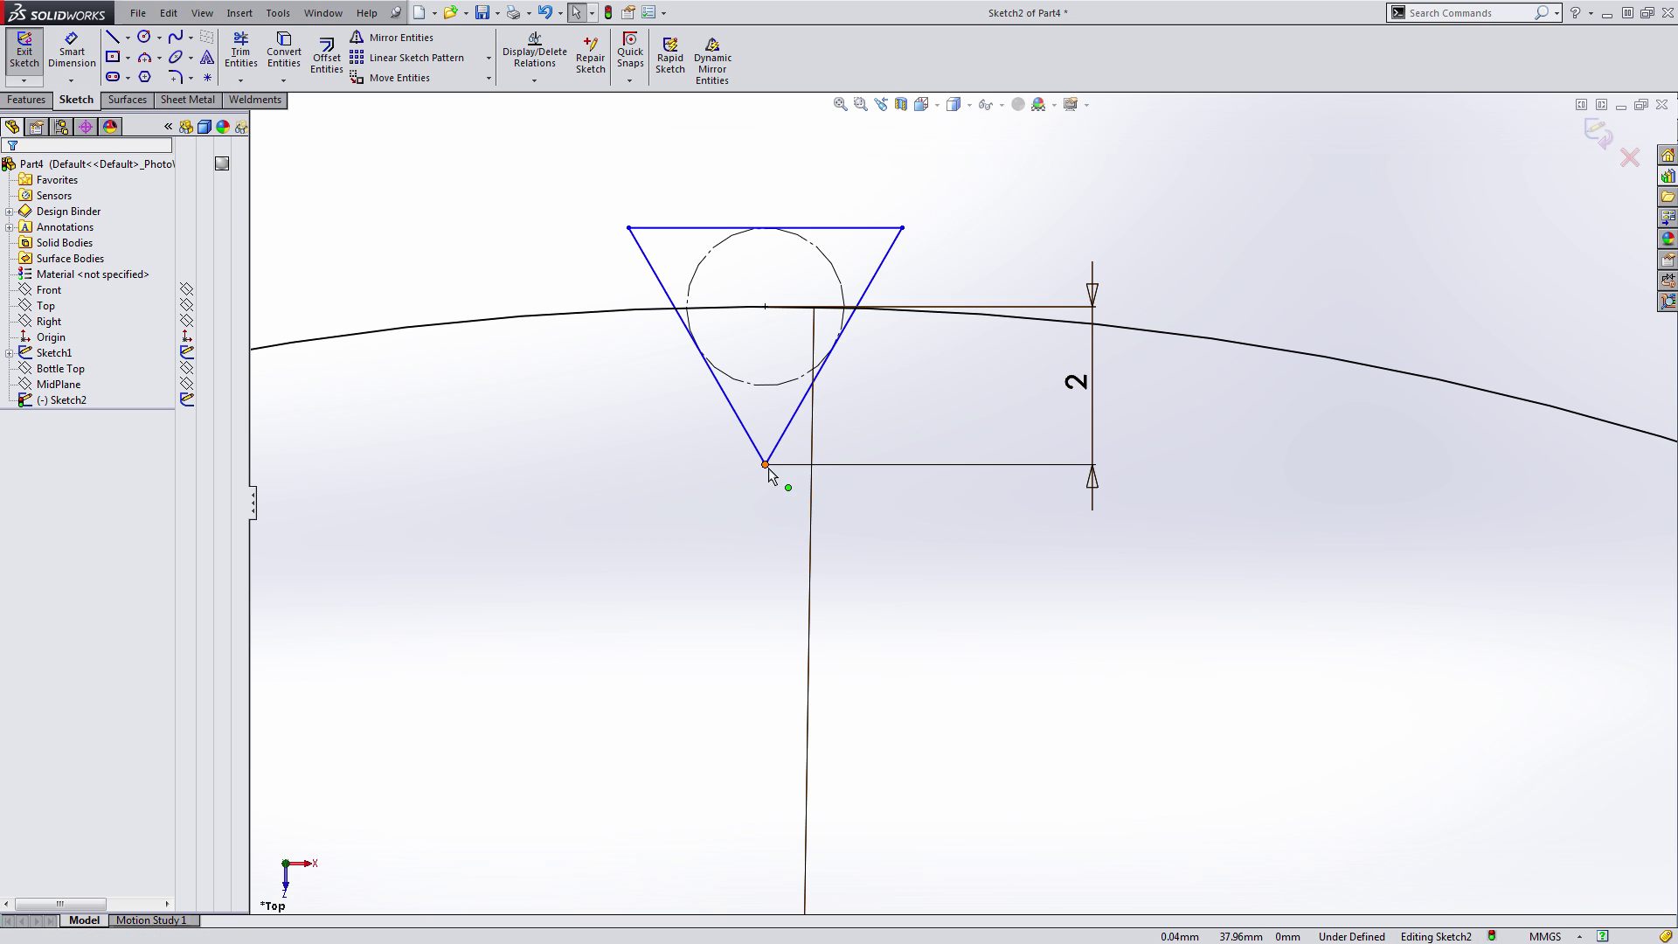
- Add a vertical relation between the triangle's inner vertex and its centre point on the circle
mouse_move(766, 464)
left_mouse_down()
mouse_move(831, 473)
mouse_move(763, 466)
left_mouse_up()
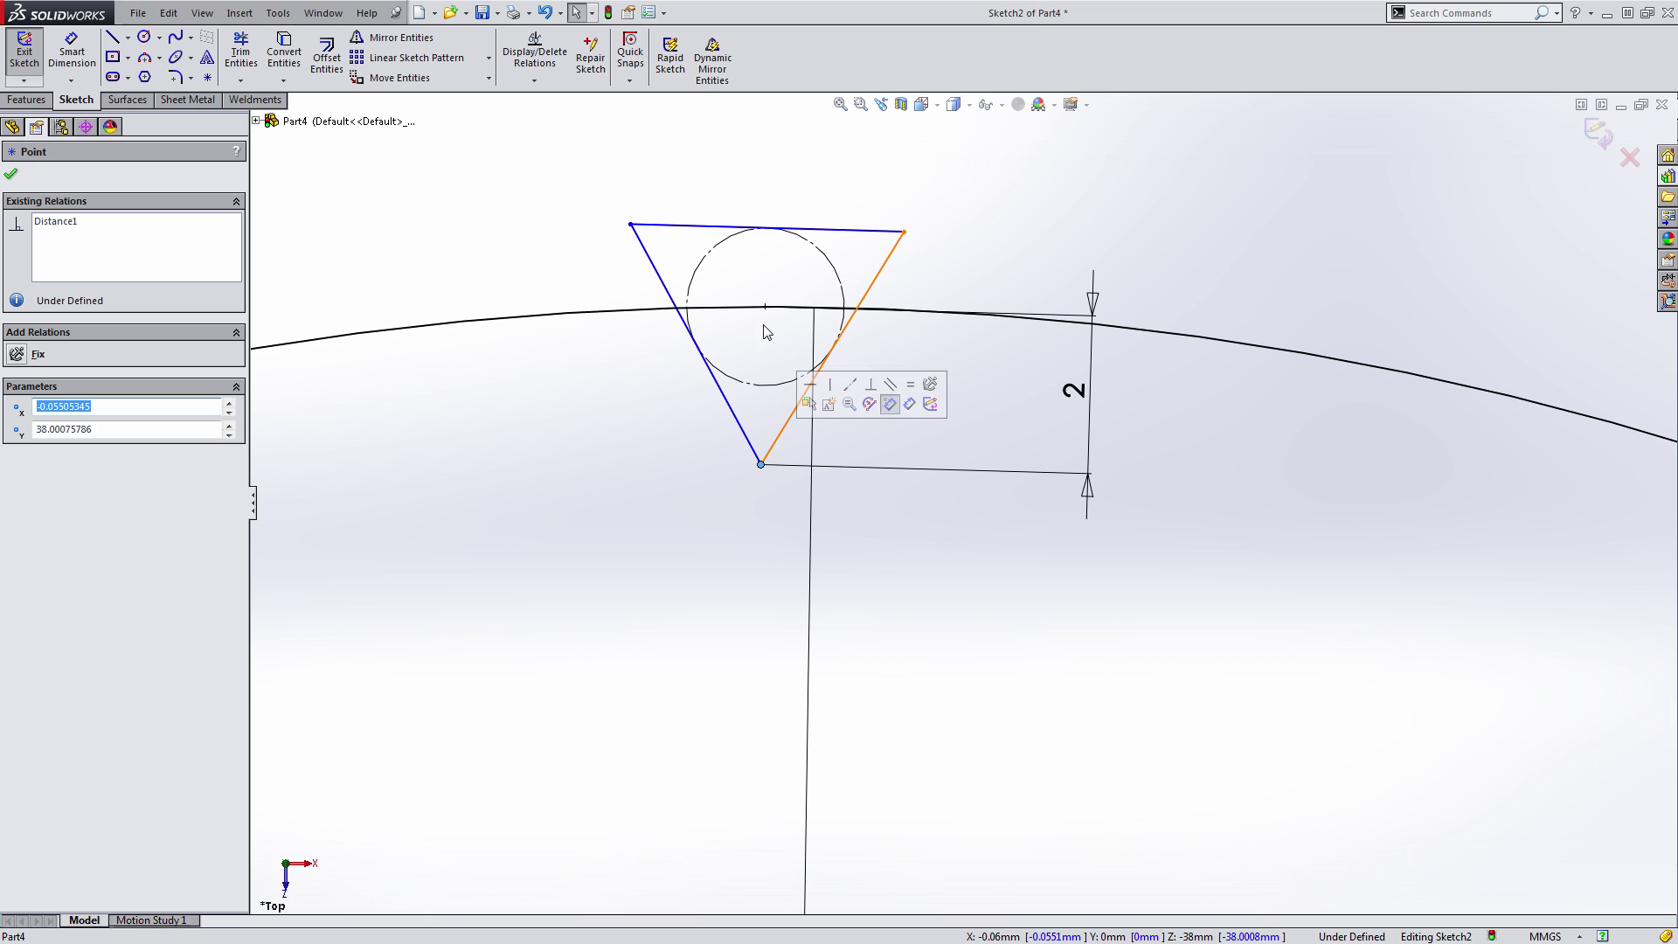
left_click(764, 306, "ctrl")
left_click(837, 228)
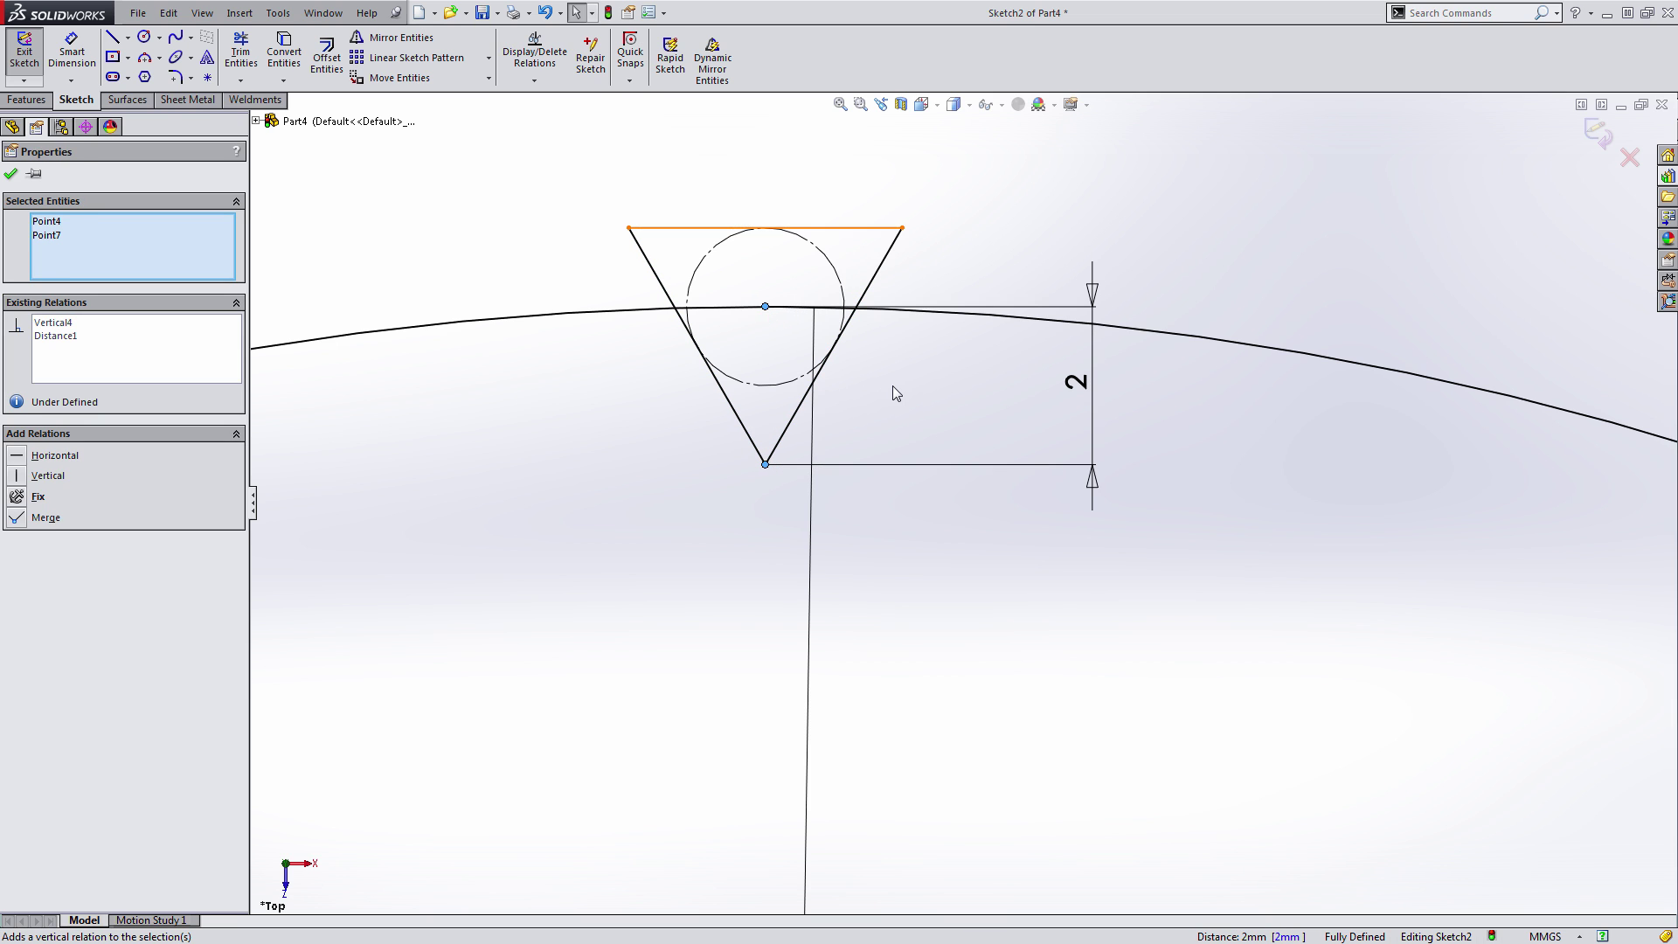
left_click(891, 390)
- Delete the triangle's outer horizontal line and trim off the two side lines' ends that project beyond the large circle
left_click(871, 228)
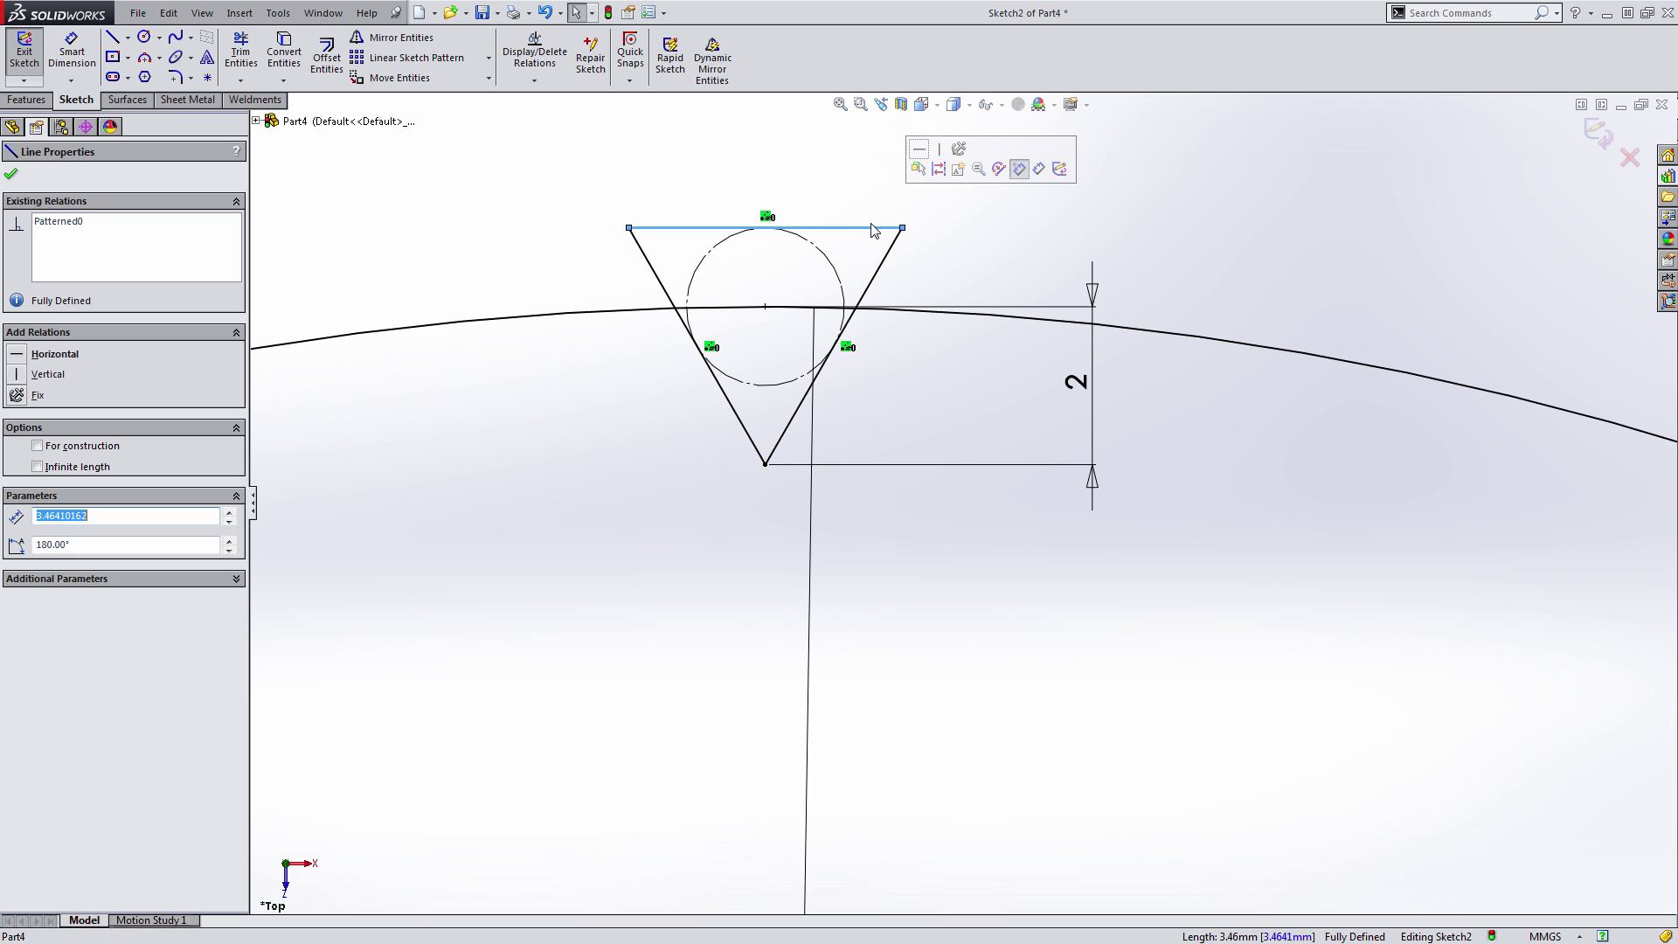
key("Delete")
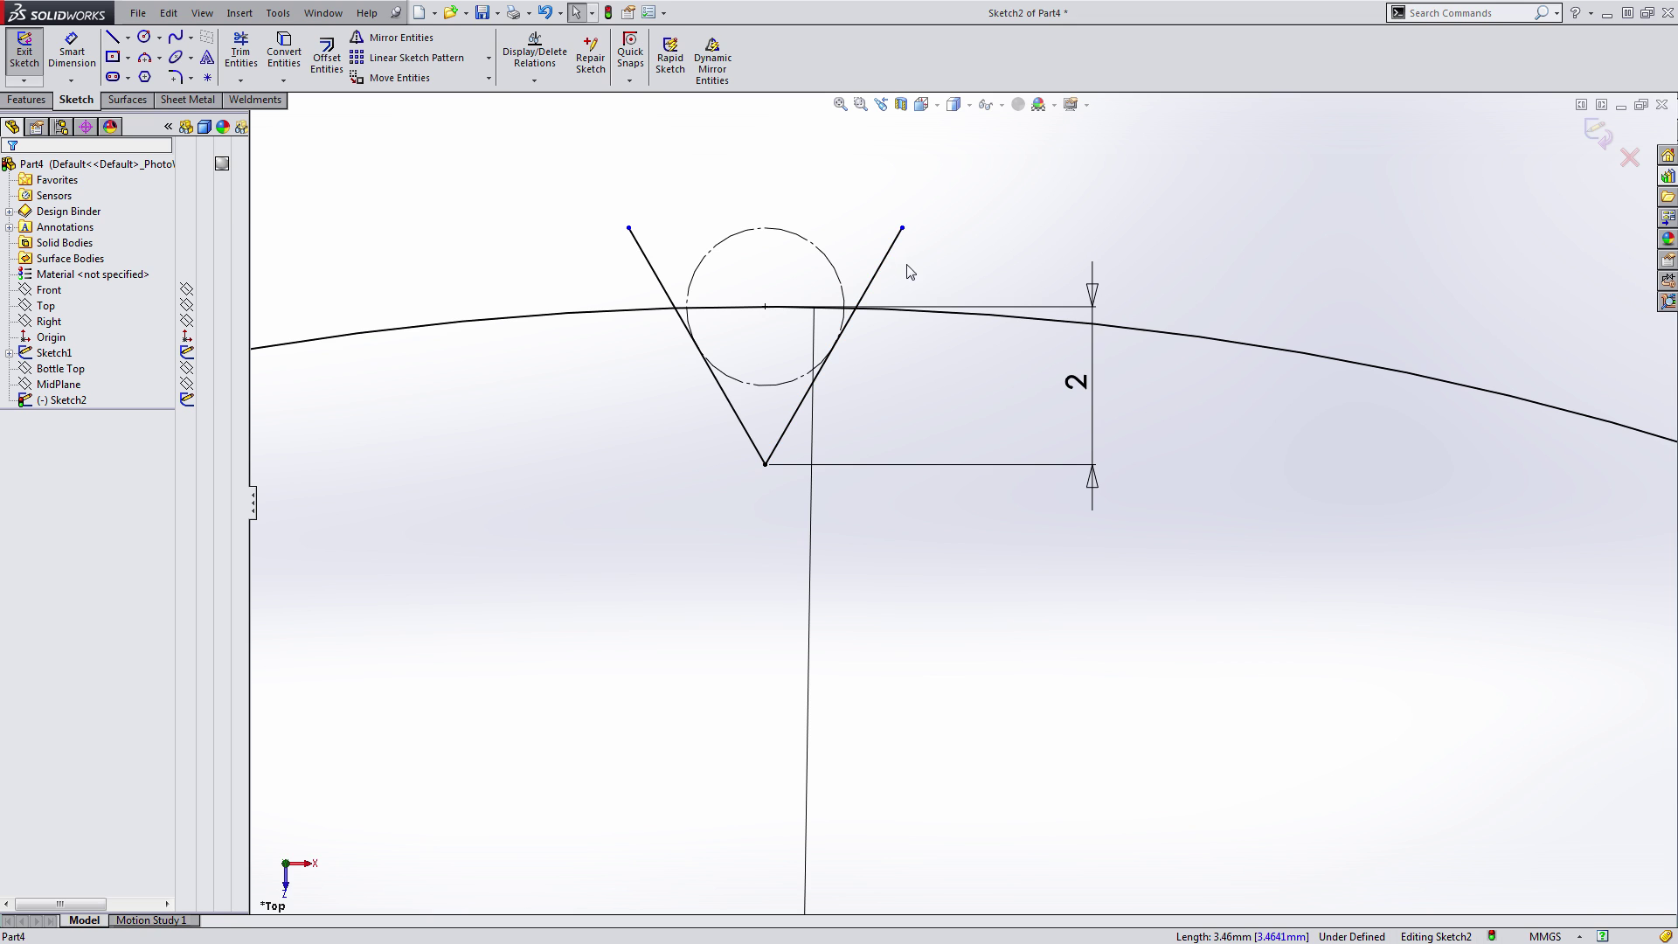
key("t")
mouse_move(904, 271)
left_mouse_down()
mouse_move(696, 261)
mouse_move(673, 241)
mouse_move(635, 276)
left_mouse_up()
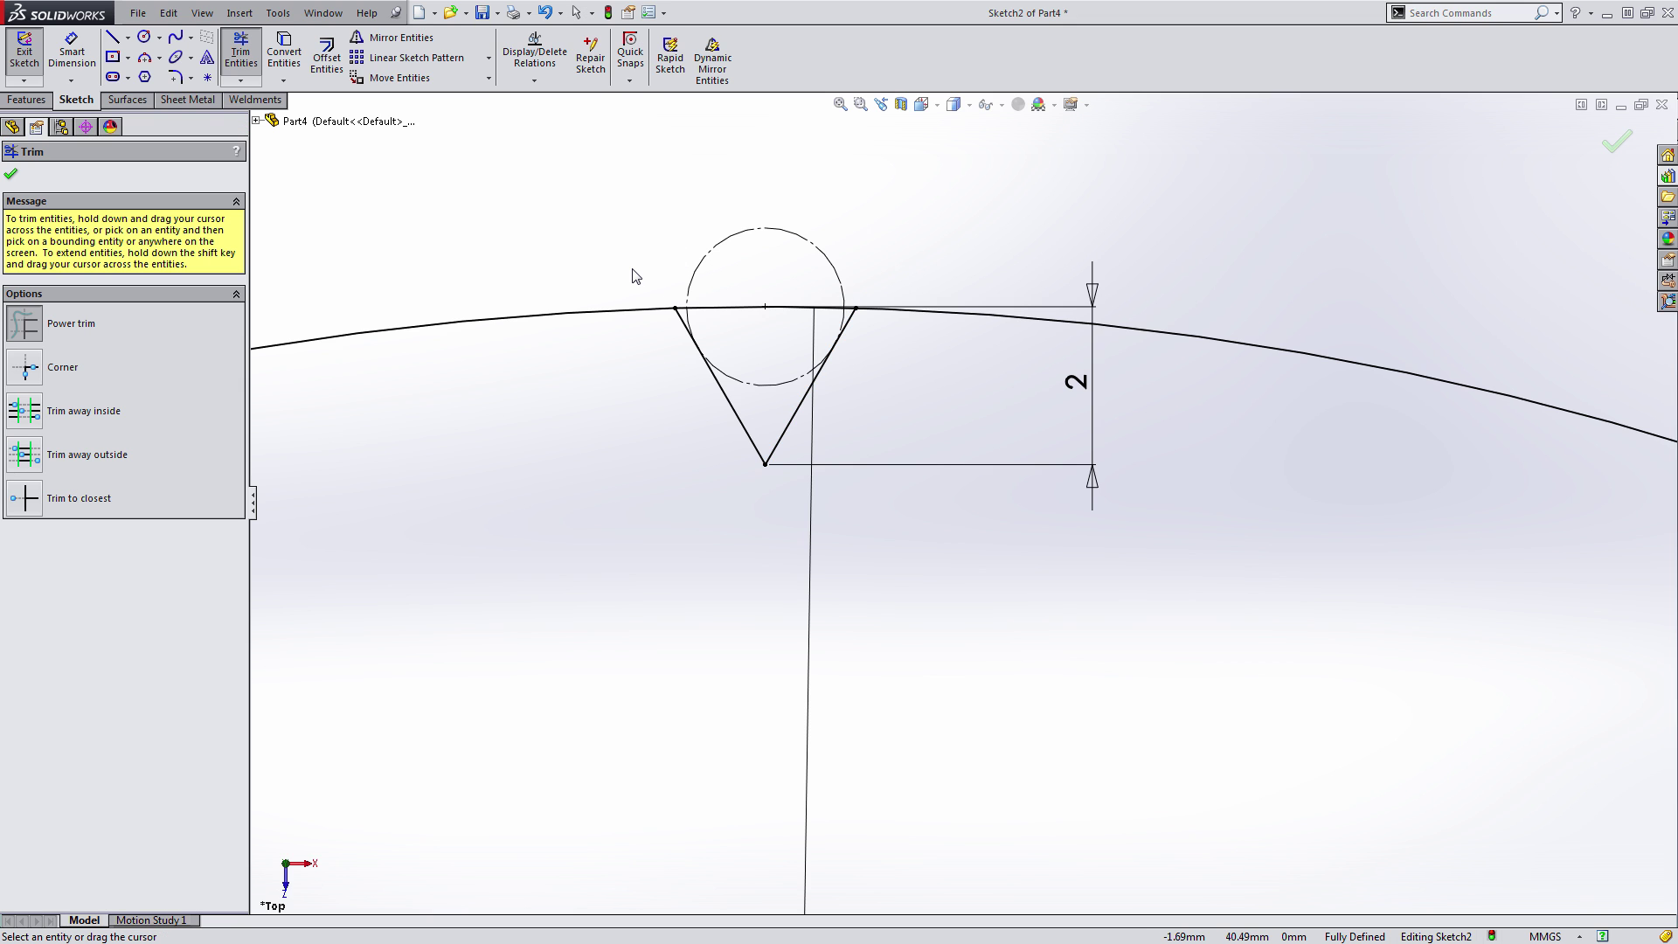
key("Escape")
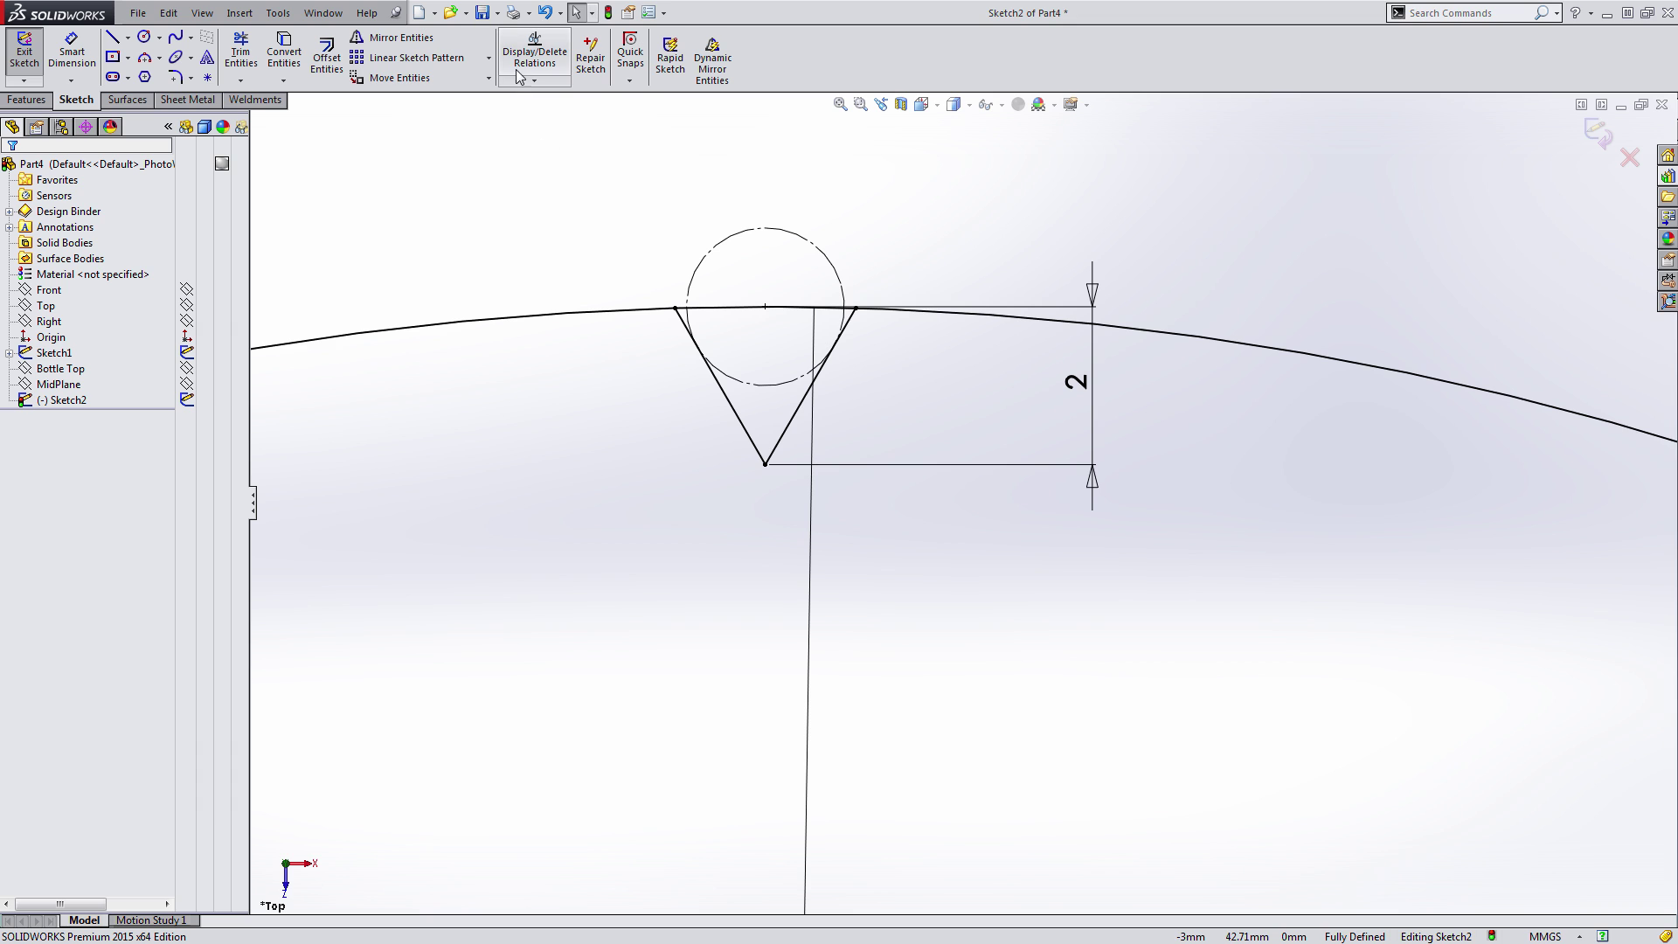
- Create a circular sketch pattern of the notch's two lines with 4 equally spaced instances over 360 degrees
left_click(488, 58)
left_click(464, 96)
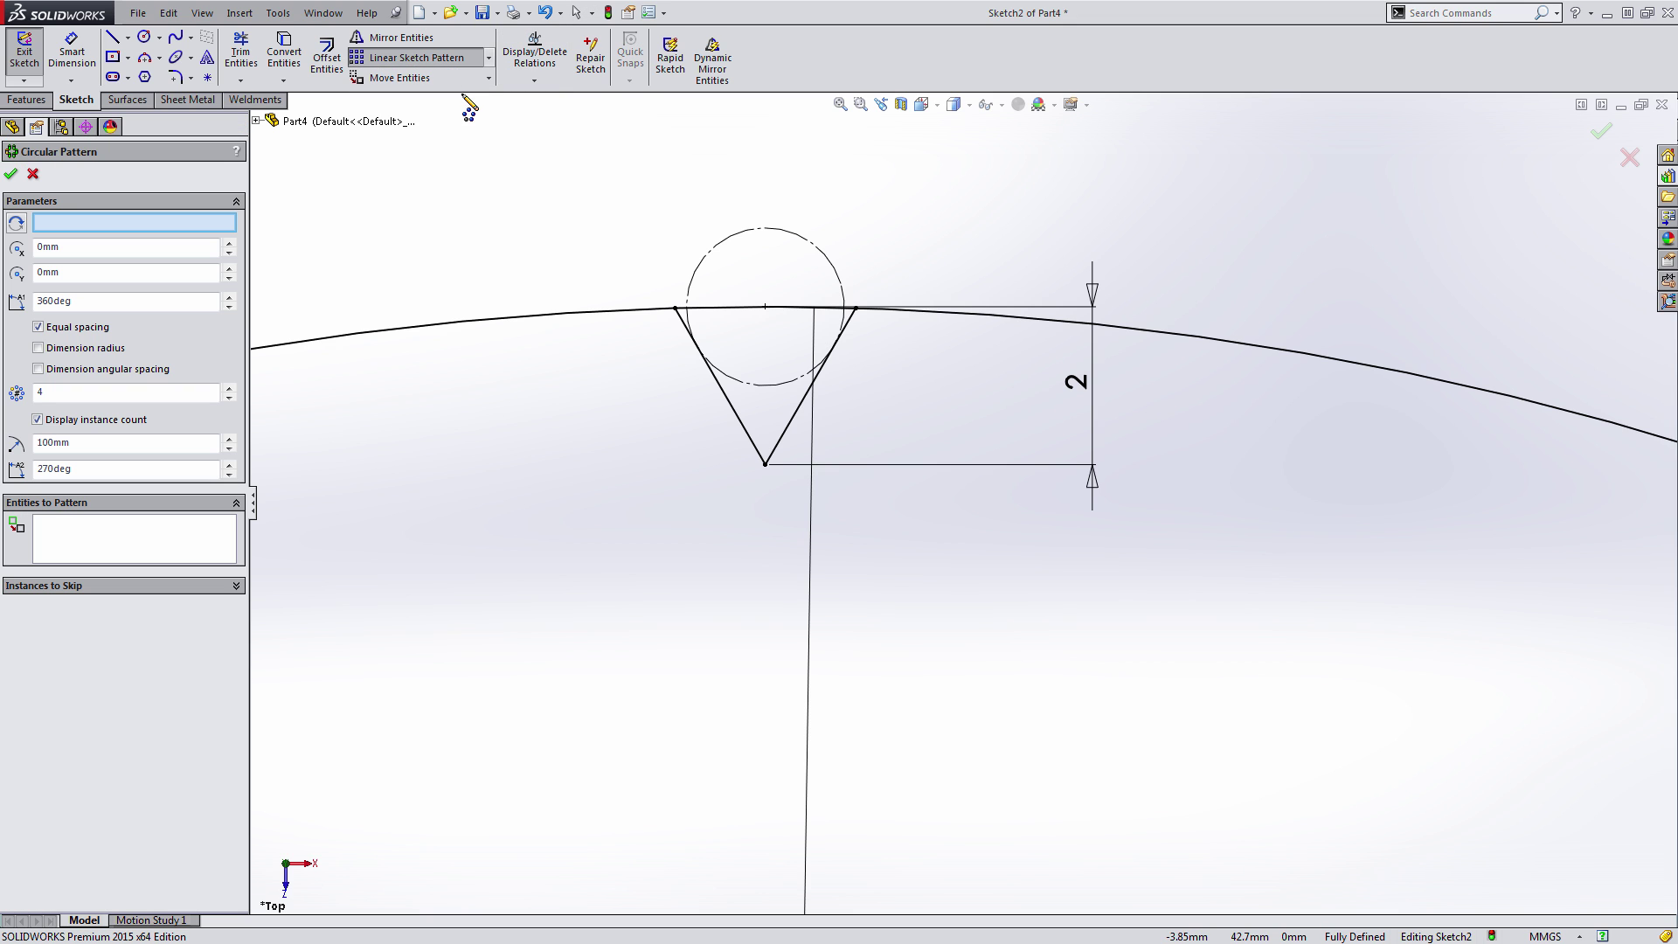
left_click(153, 537)
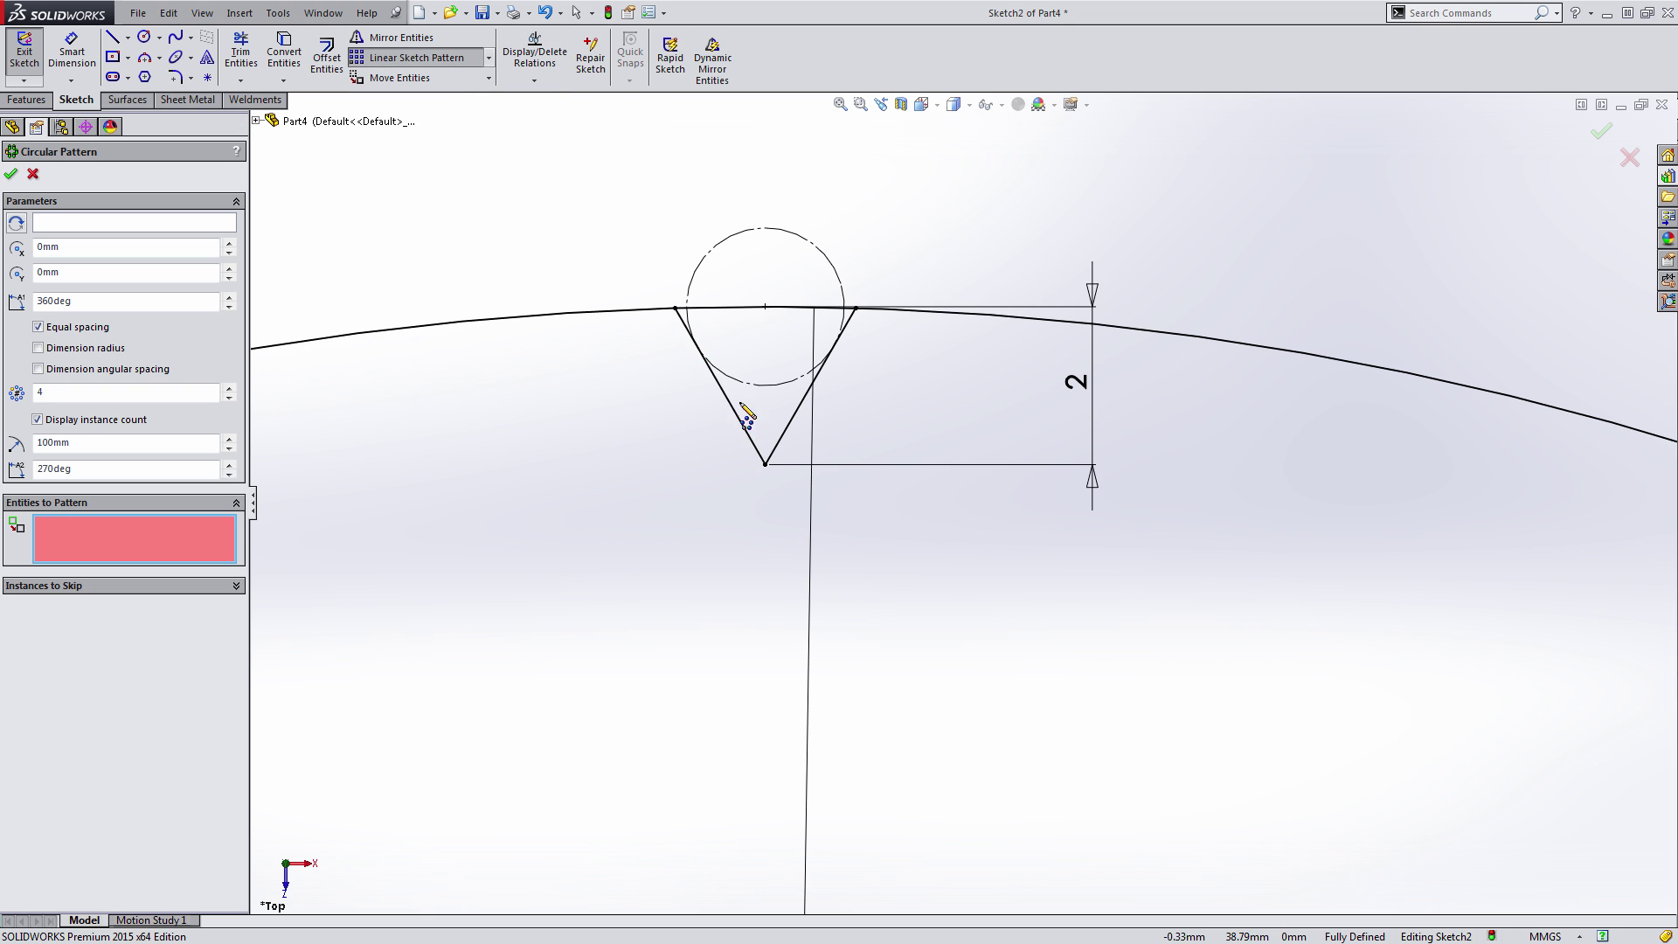
left_click(790, 419)
left_click(741, 425)
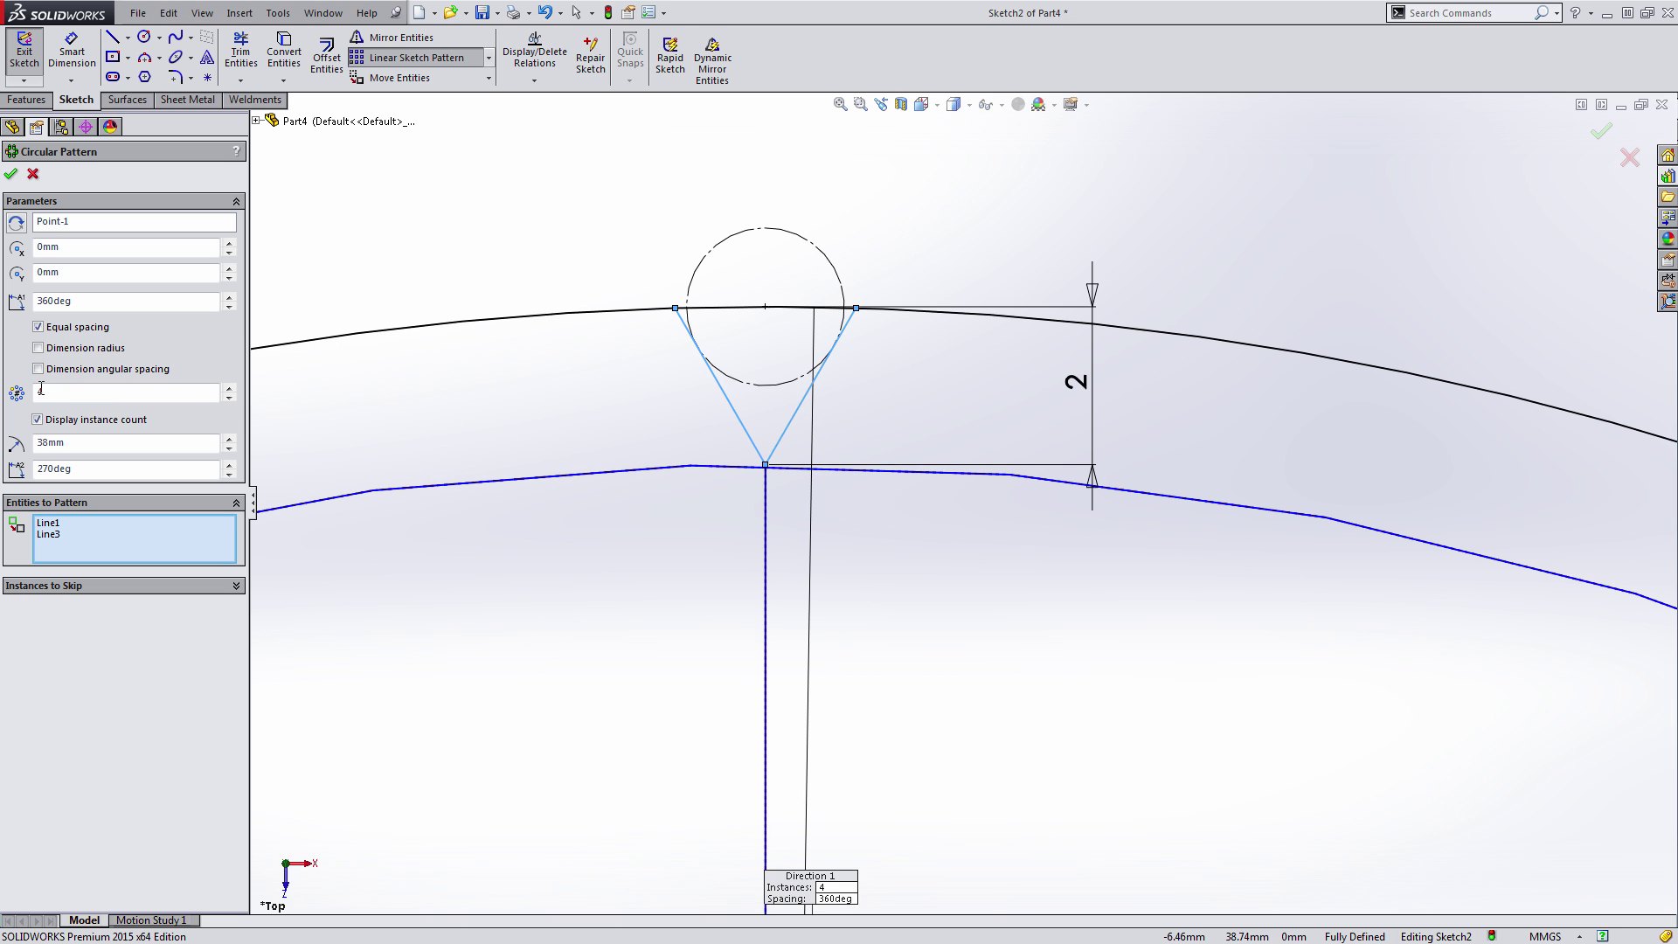
left_click(11, 174)
scroll(747, 312, "down", 3)
scroll(881, 310, "up", 5)
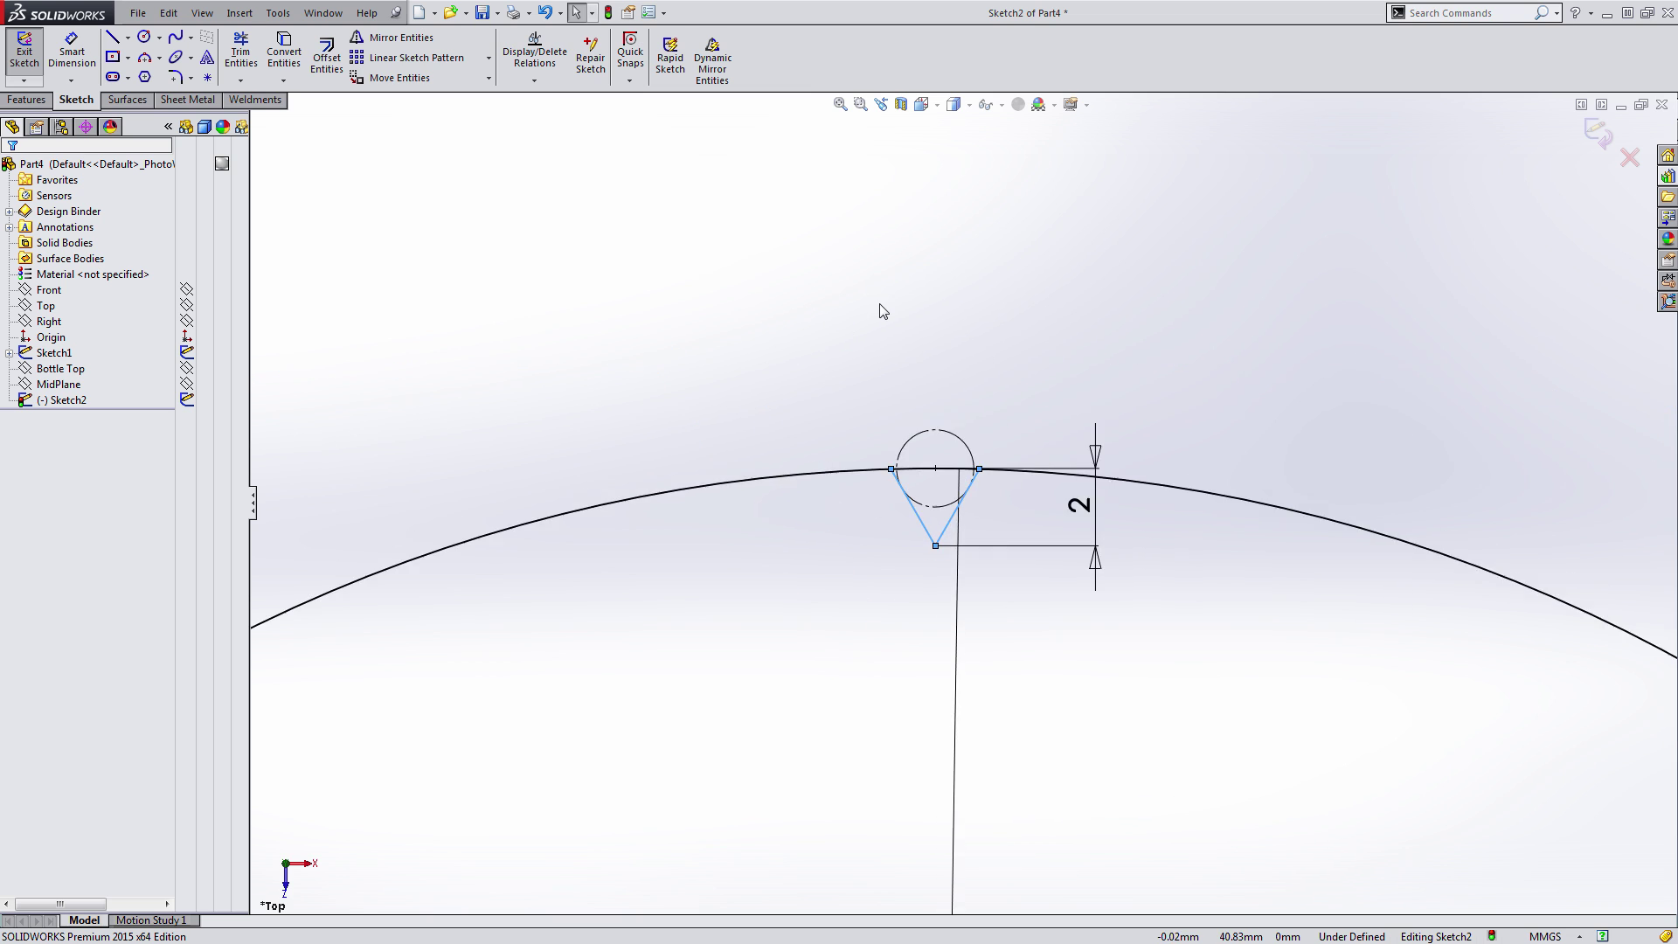
scroll(881, 311, "up", 6)
scroll(1000, 682, "down", 2)
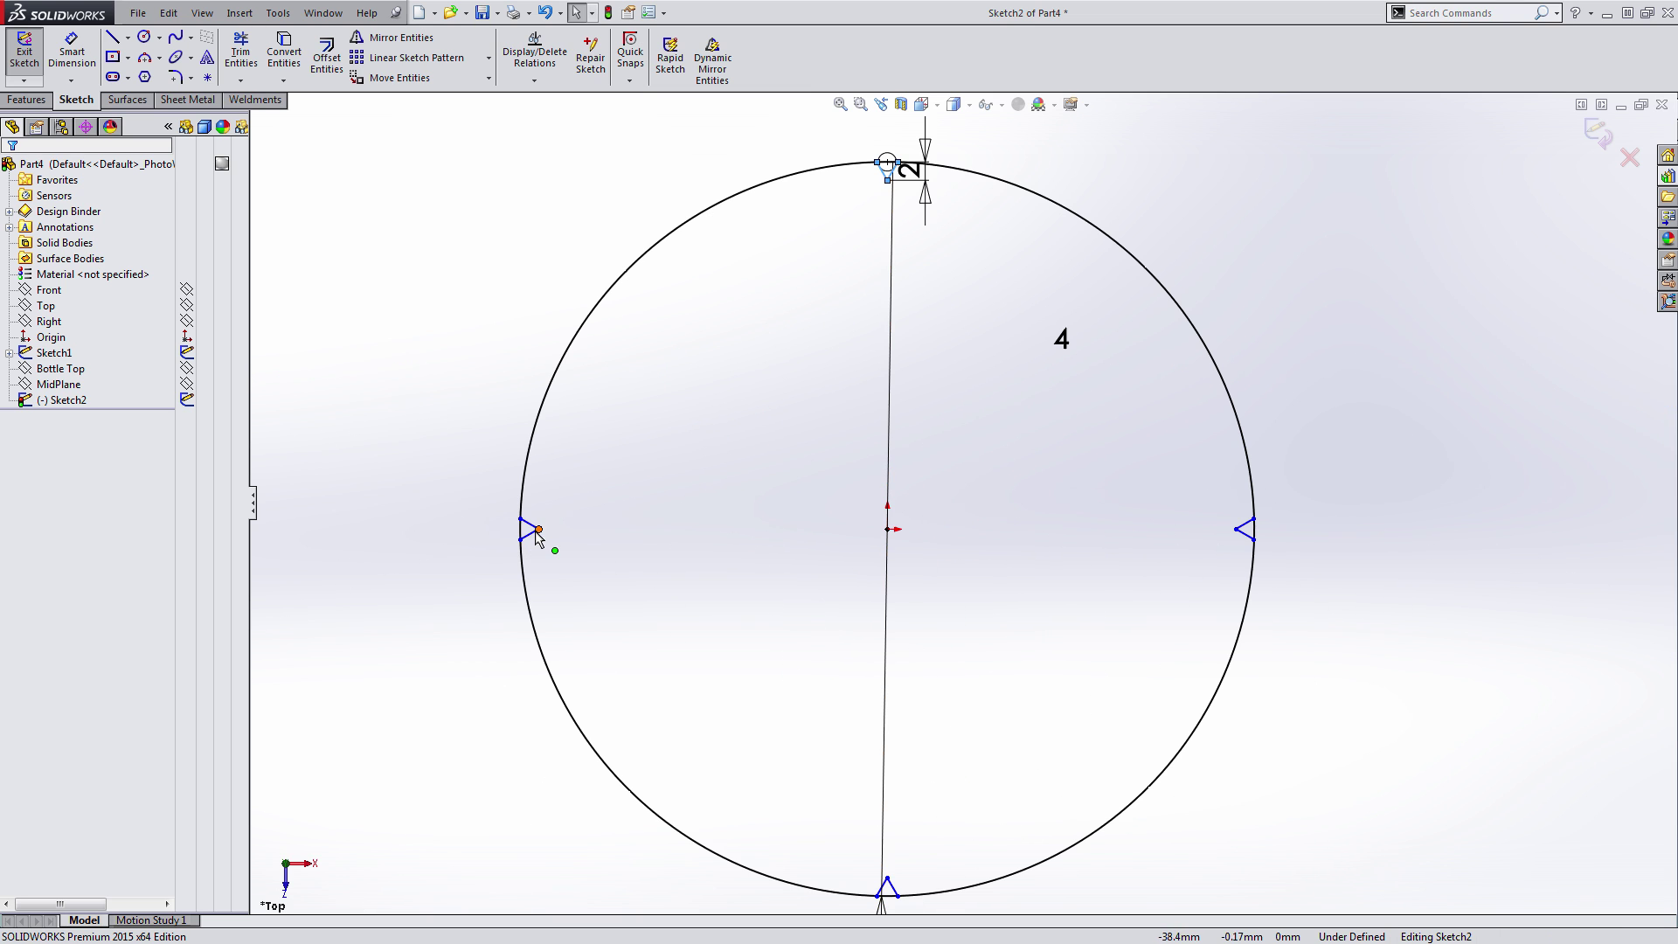
- Fully define the patterned notches by moving the pattern's centre point onto the origin
left_click_drag(537, 531, 502, 484)
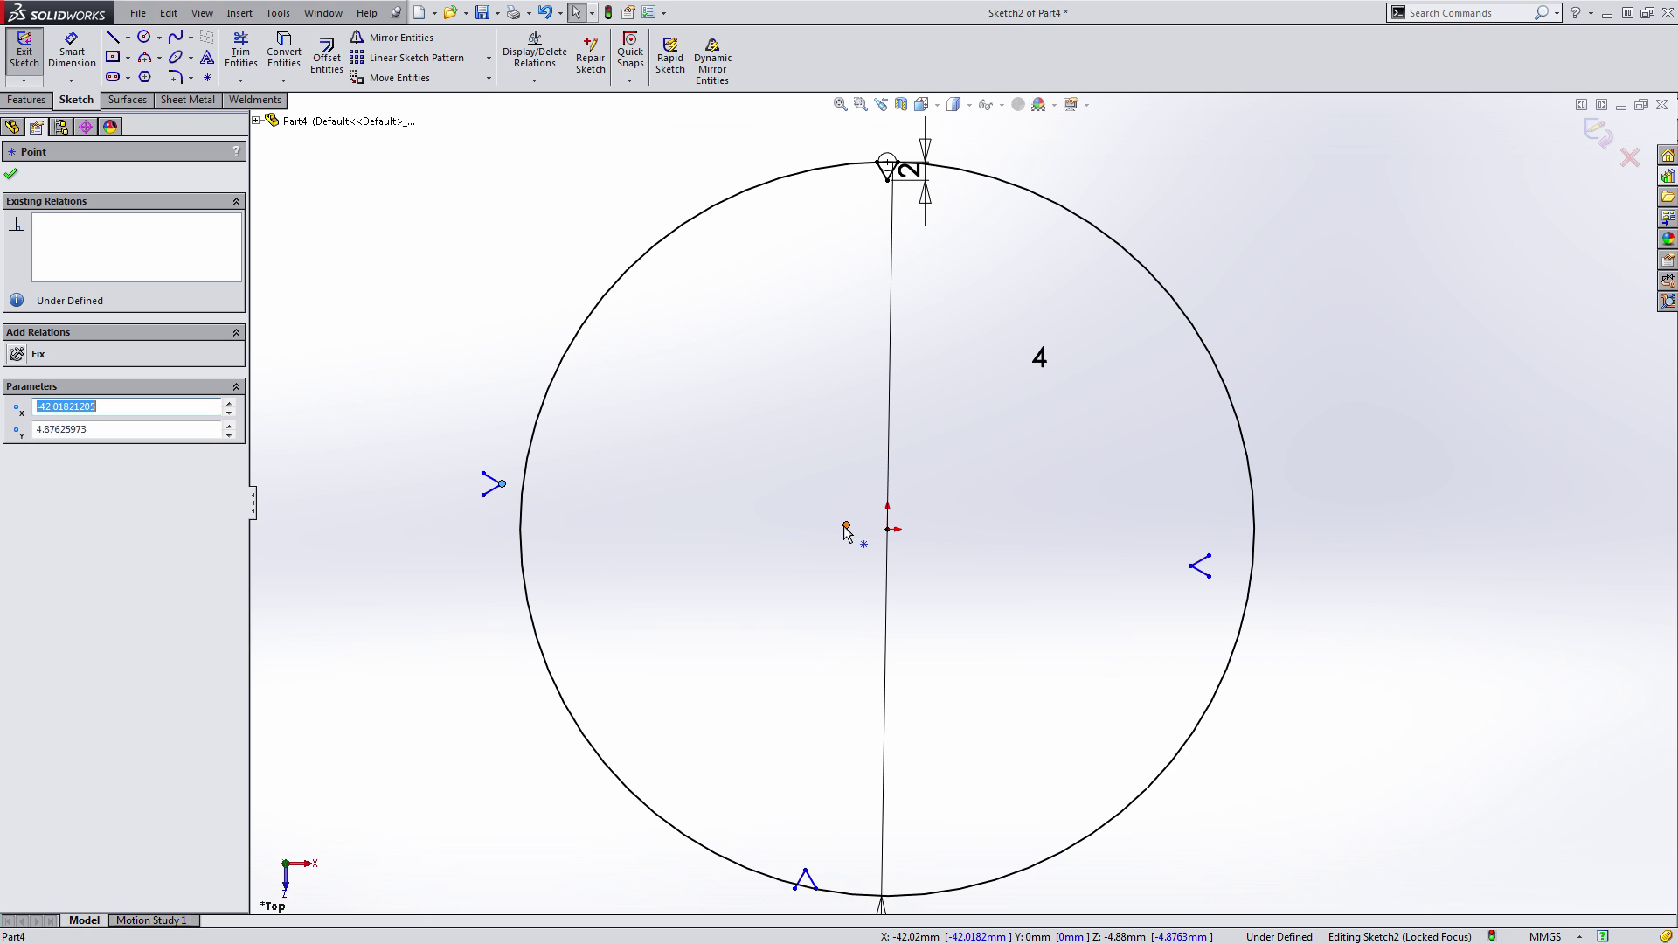
mouse_move(846, 525)
left_mouse_down()
mouse_move(798, 528)
mouse_move(817, 537)
mouse_move(774, 580)
mouse_move(826, 522)
mouse_move(805, 569)
mouse_move(819, 475)
mouse_move(779, 534)
mouse_move(821, 550)
mouse_move(783, 524)
mouse_move(749, 449)
mouse_move(733, 480)
mouse_move(802, 569)
mouse_move(885, 563)
mouse_move(891, 535)
left_mouse_up()
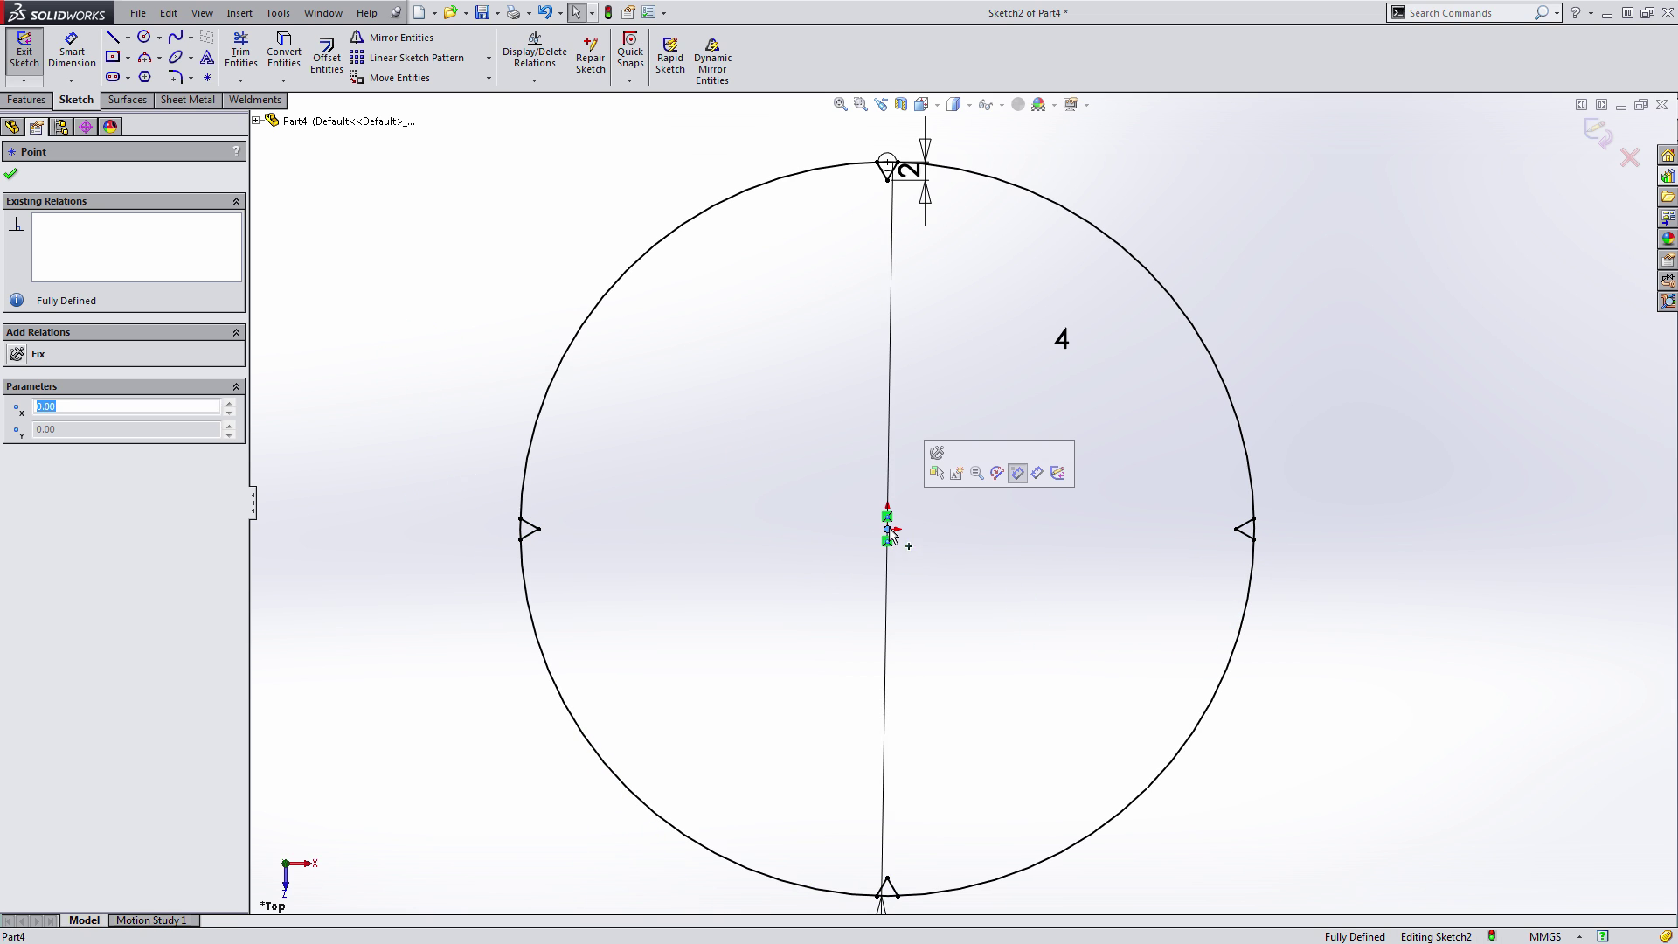
left_click(807, 500)
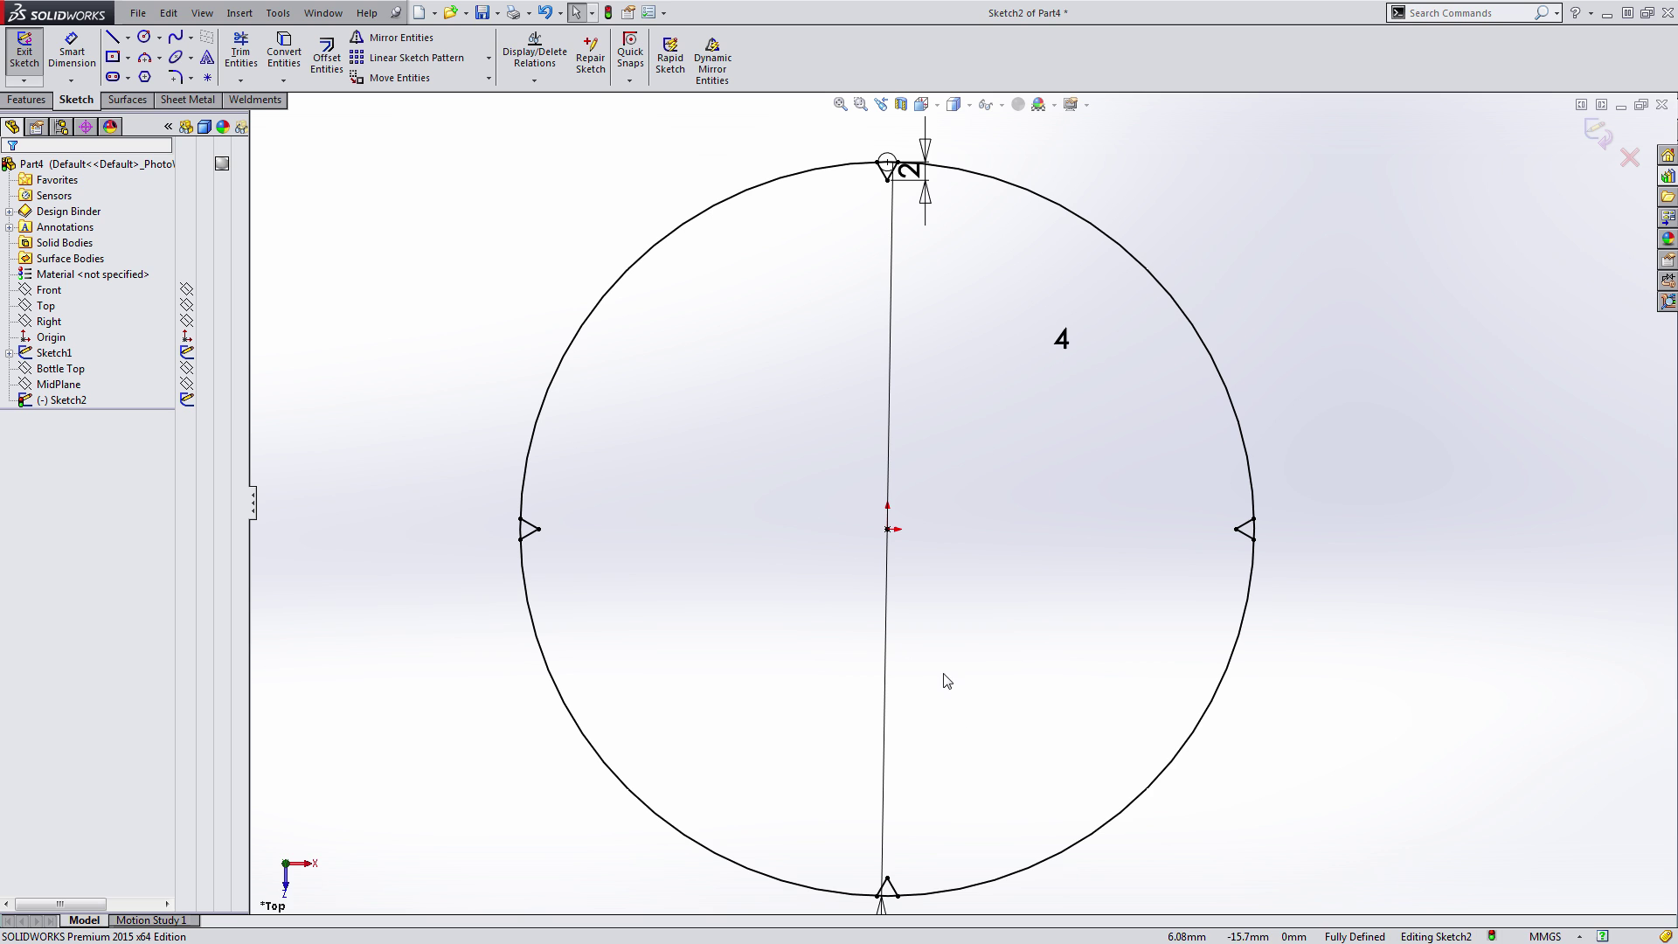
- Trim away the circle's arc segments across the mouths of all four notches and finish the base profile sketch
key("t")
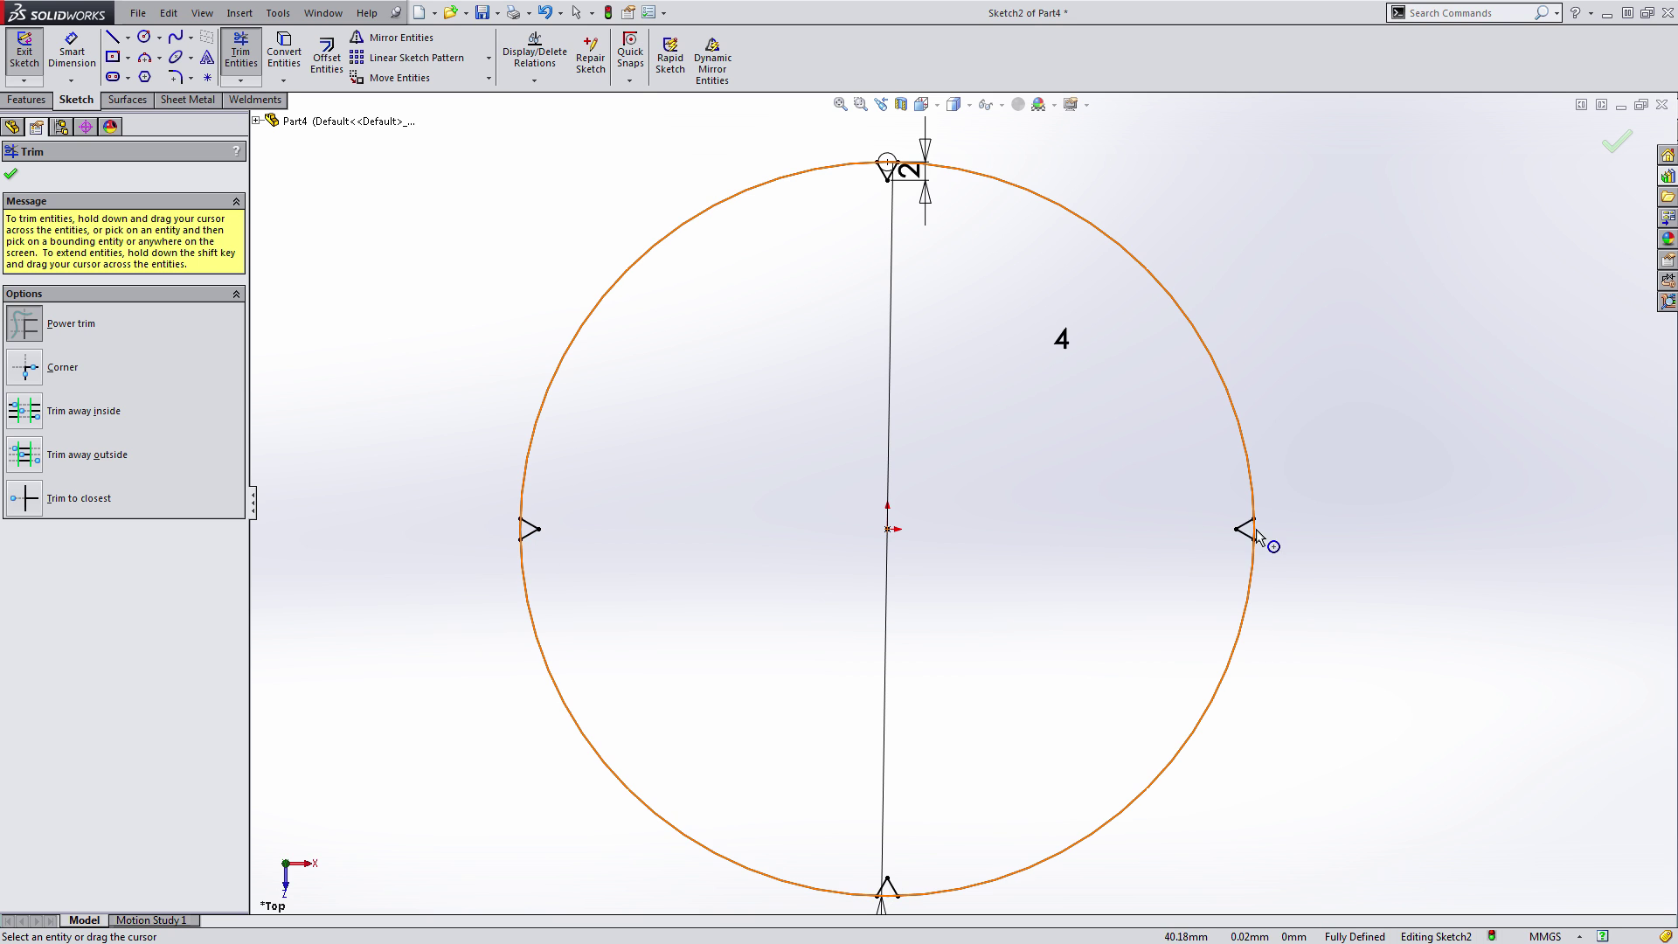
scroll(1217, 522, "down", 3)
scroll(1171, 524, "down", 5)
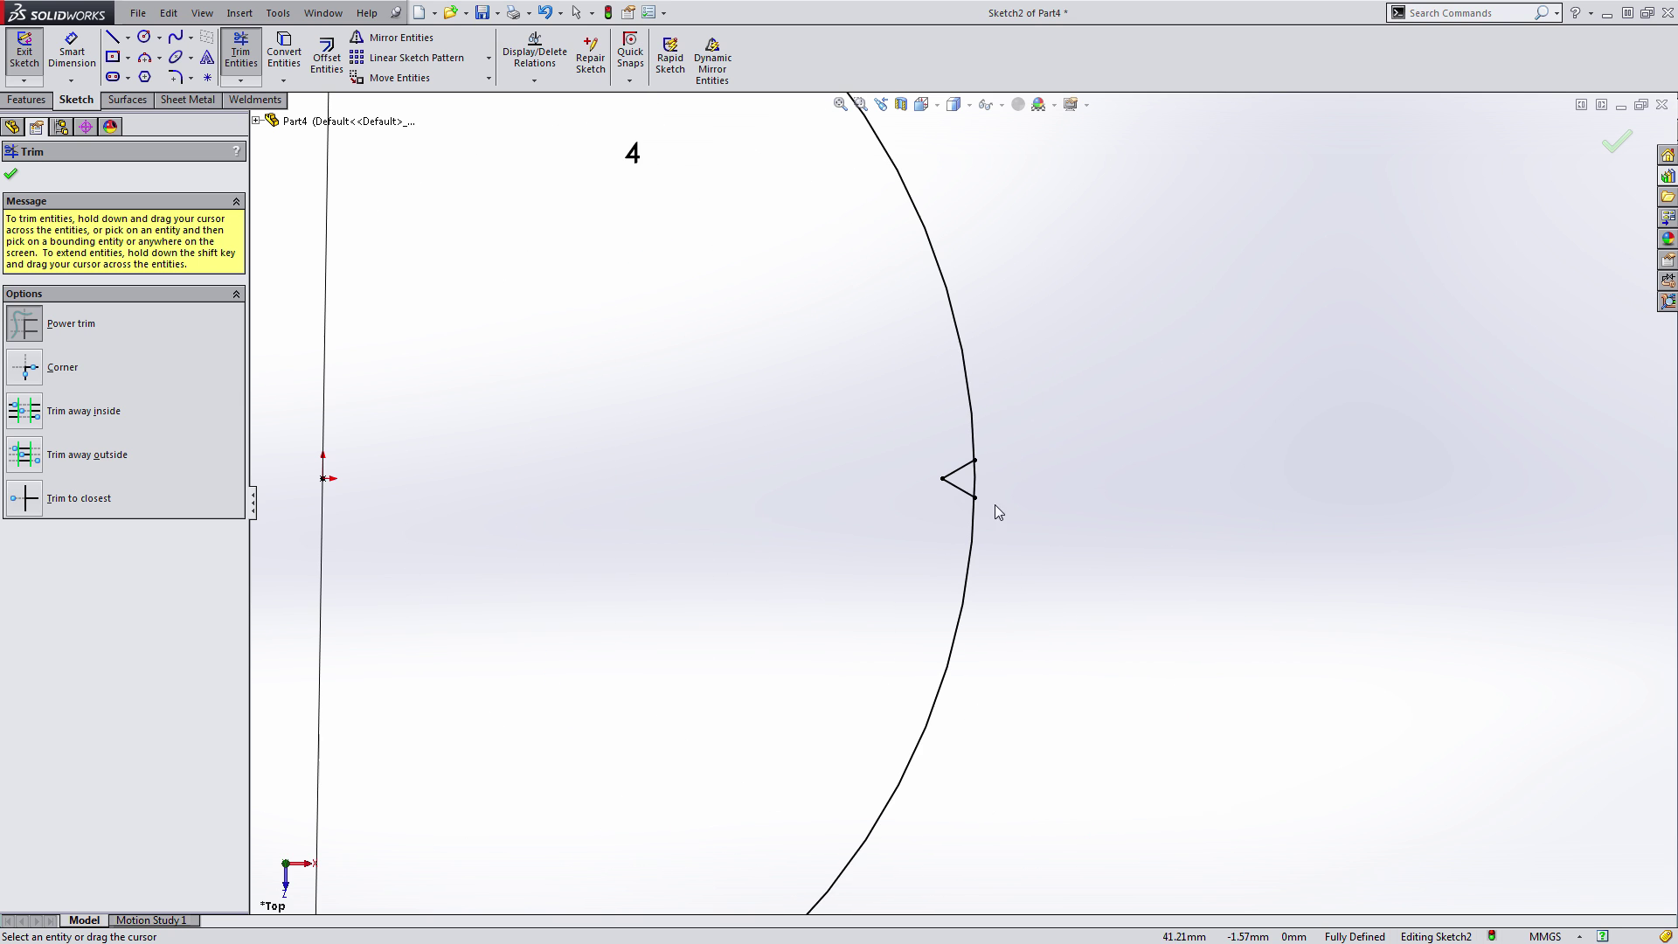
scroll(1005, 511, "up", 4)
scroll(722, 759, "up", 4)
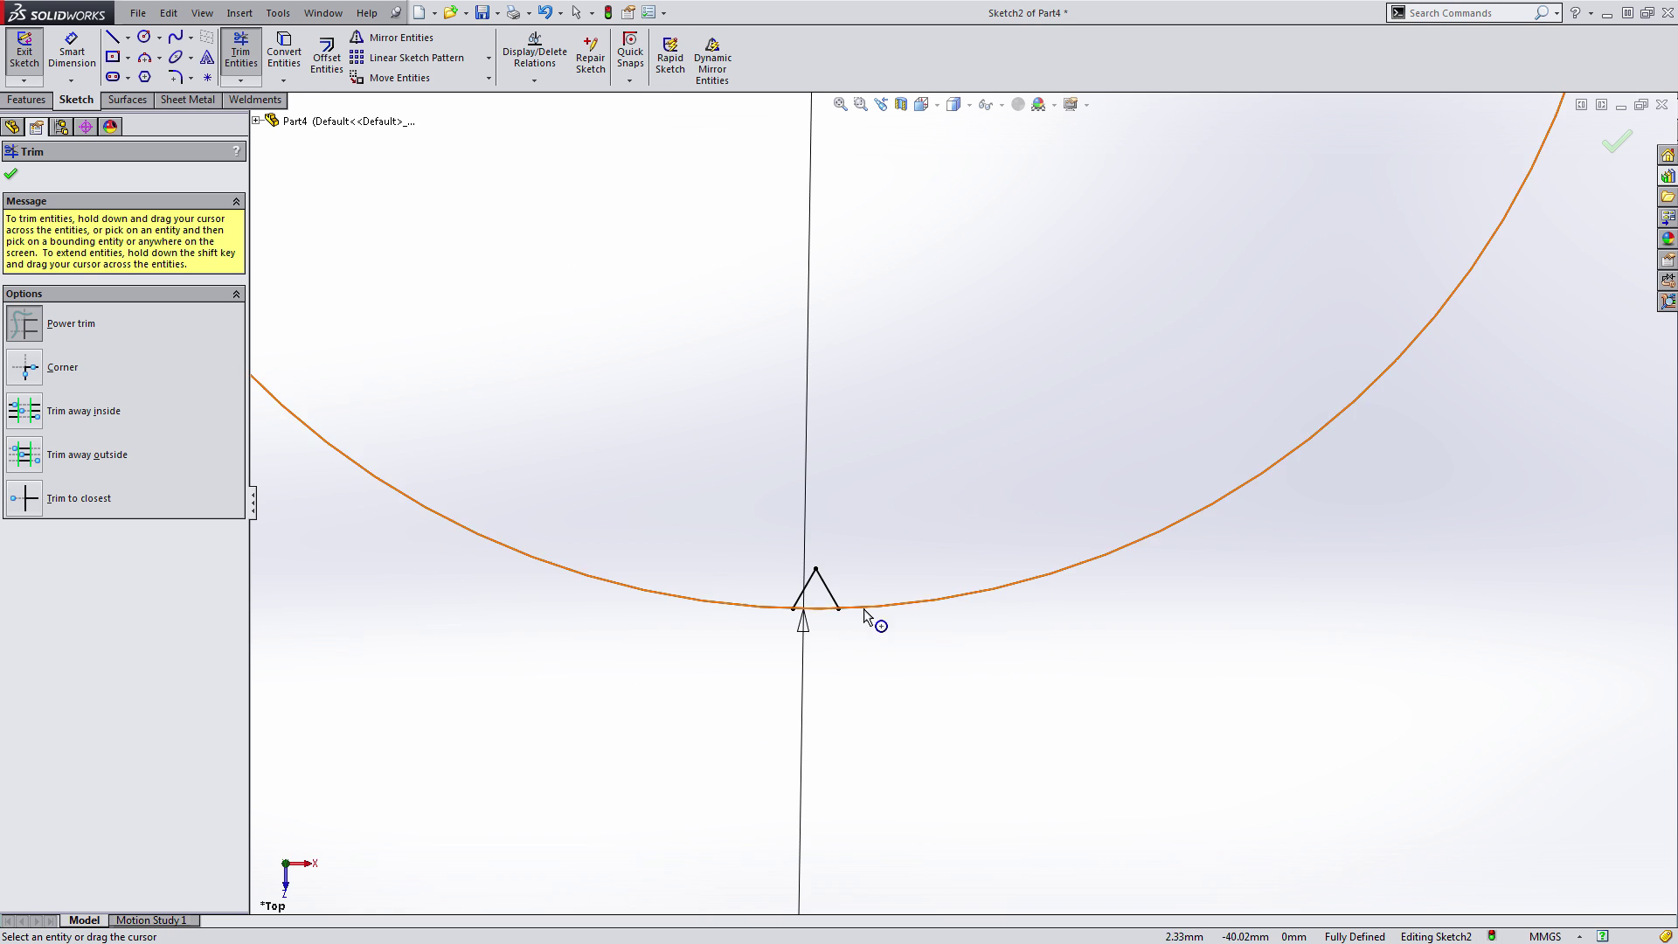
scroll(1002, 541, "down", 4)
scroll(708, 332, "up", 3)
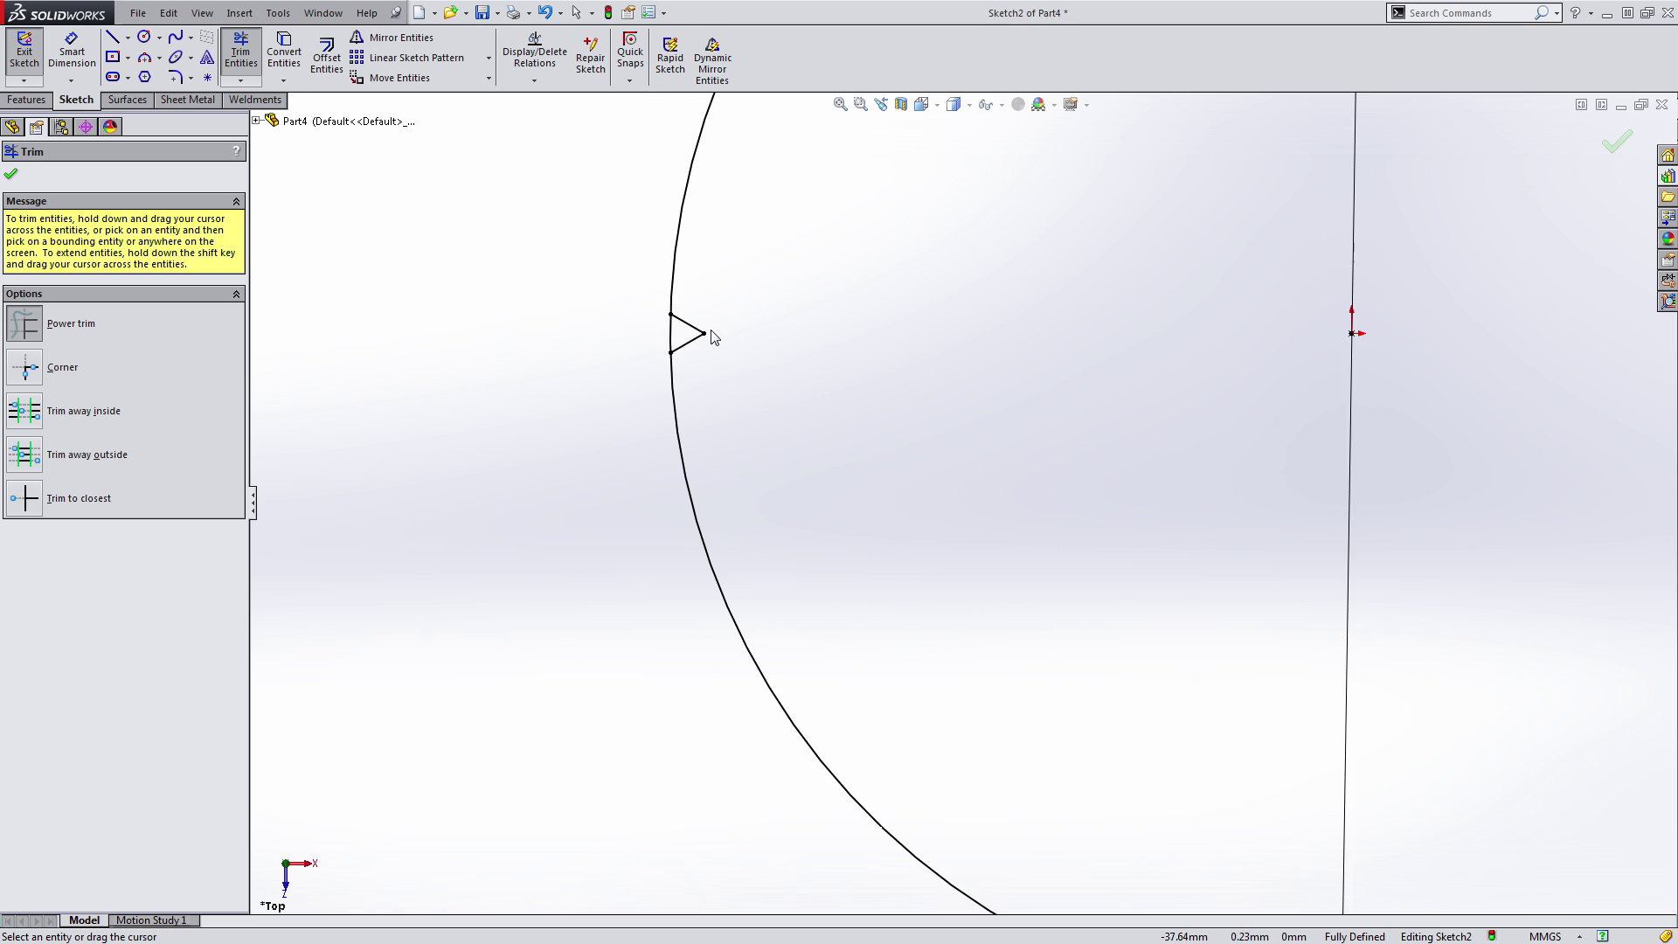
scroll(835, 654, "down", 4)
scroll(1058, 422, "up", 8)
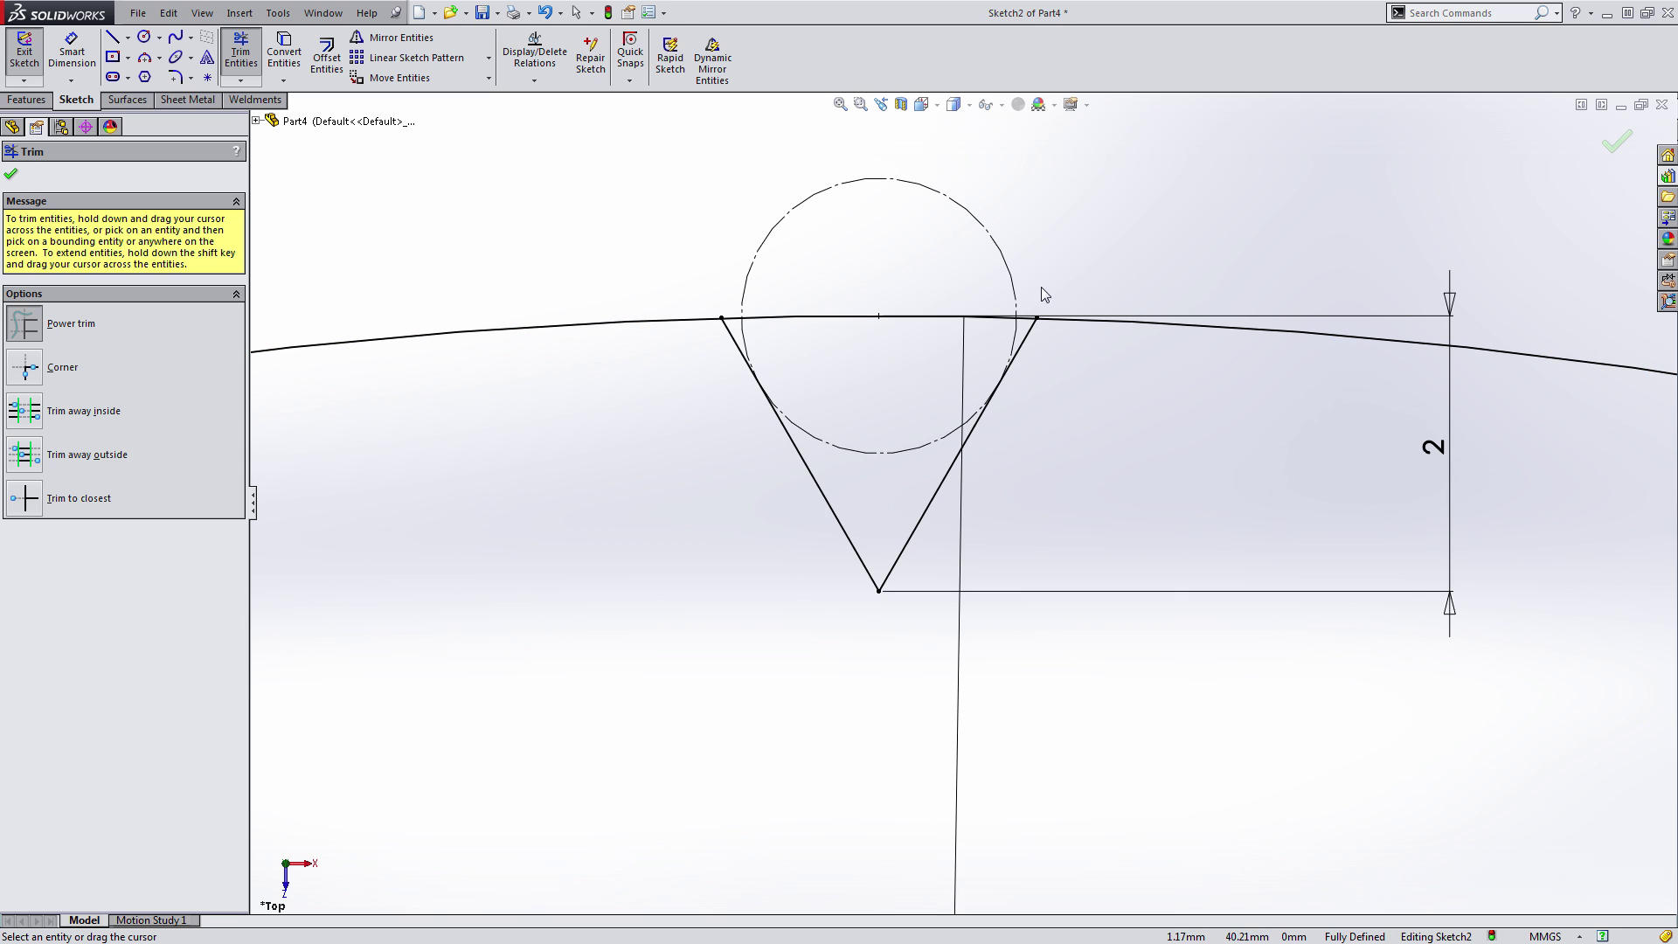
mouse_move(1037, 291)
left_mouse_down()
mouse_move(1028, 325)
mouse_move(985, 292)
mouse_move(993, 326)
left_mouse_up()
left_click_drag(723, 307, 734, 330)
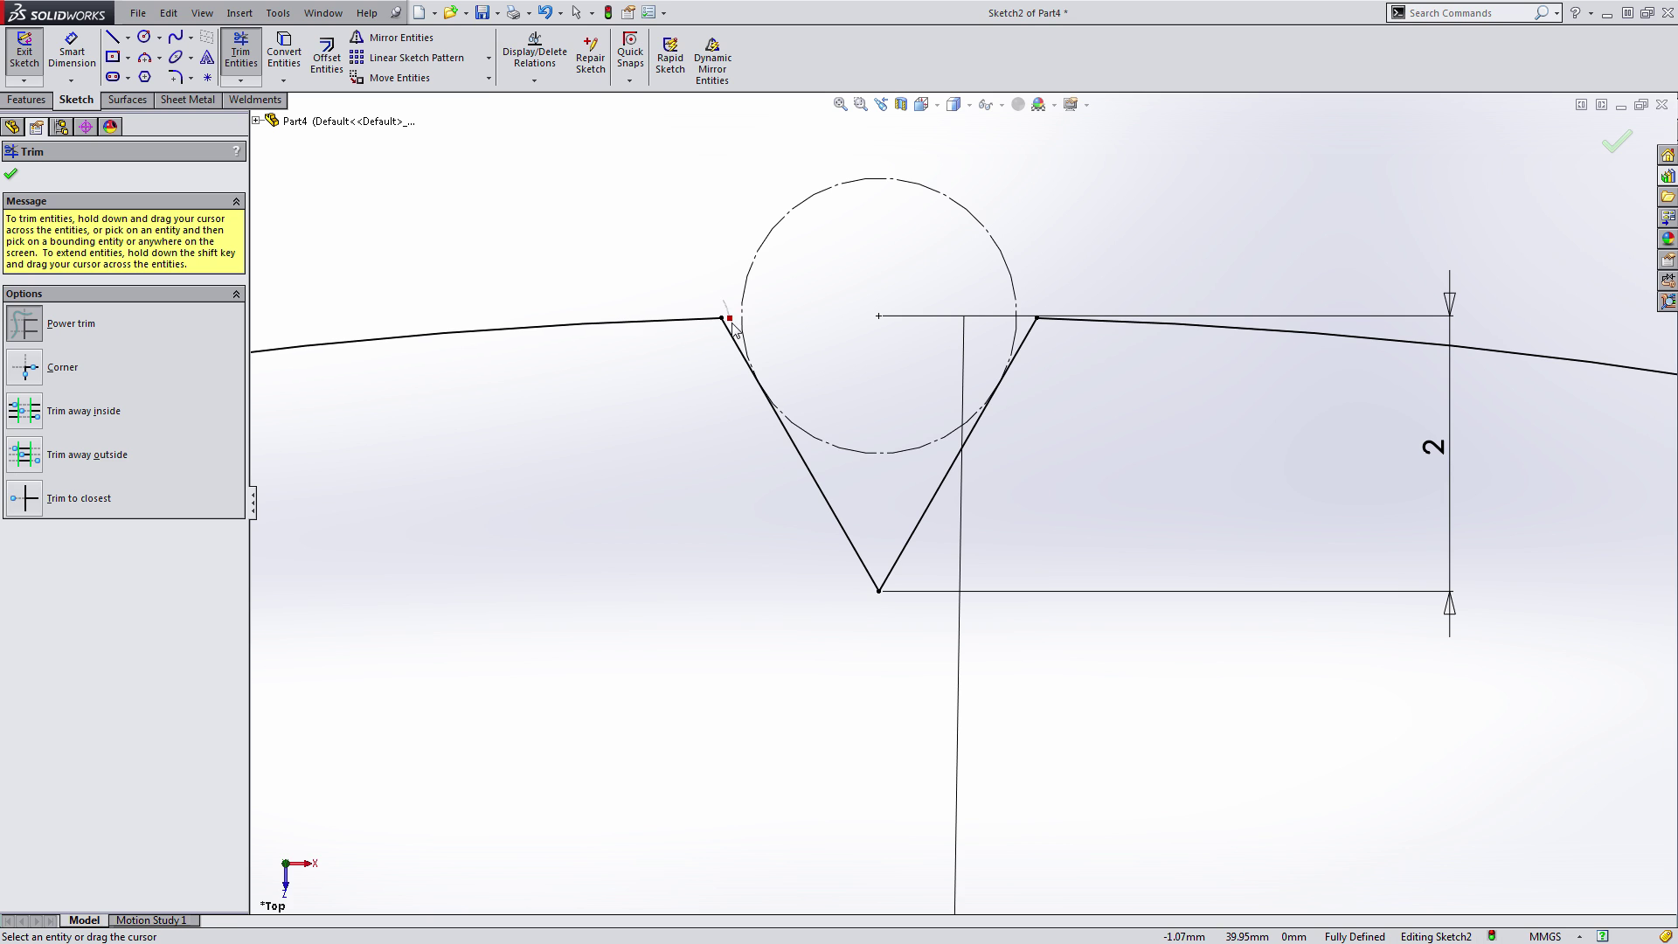
key("Escape")
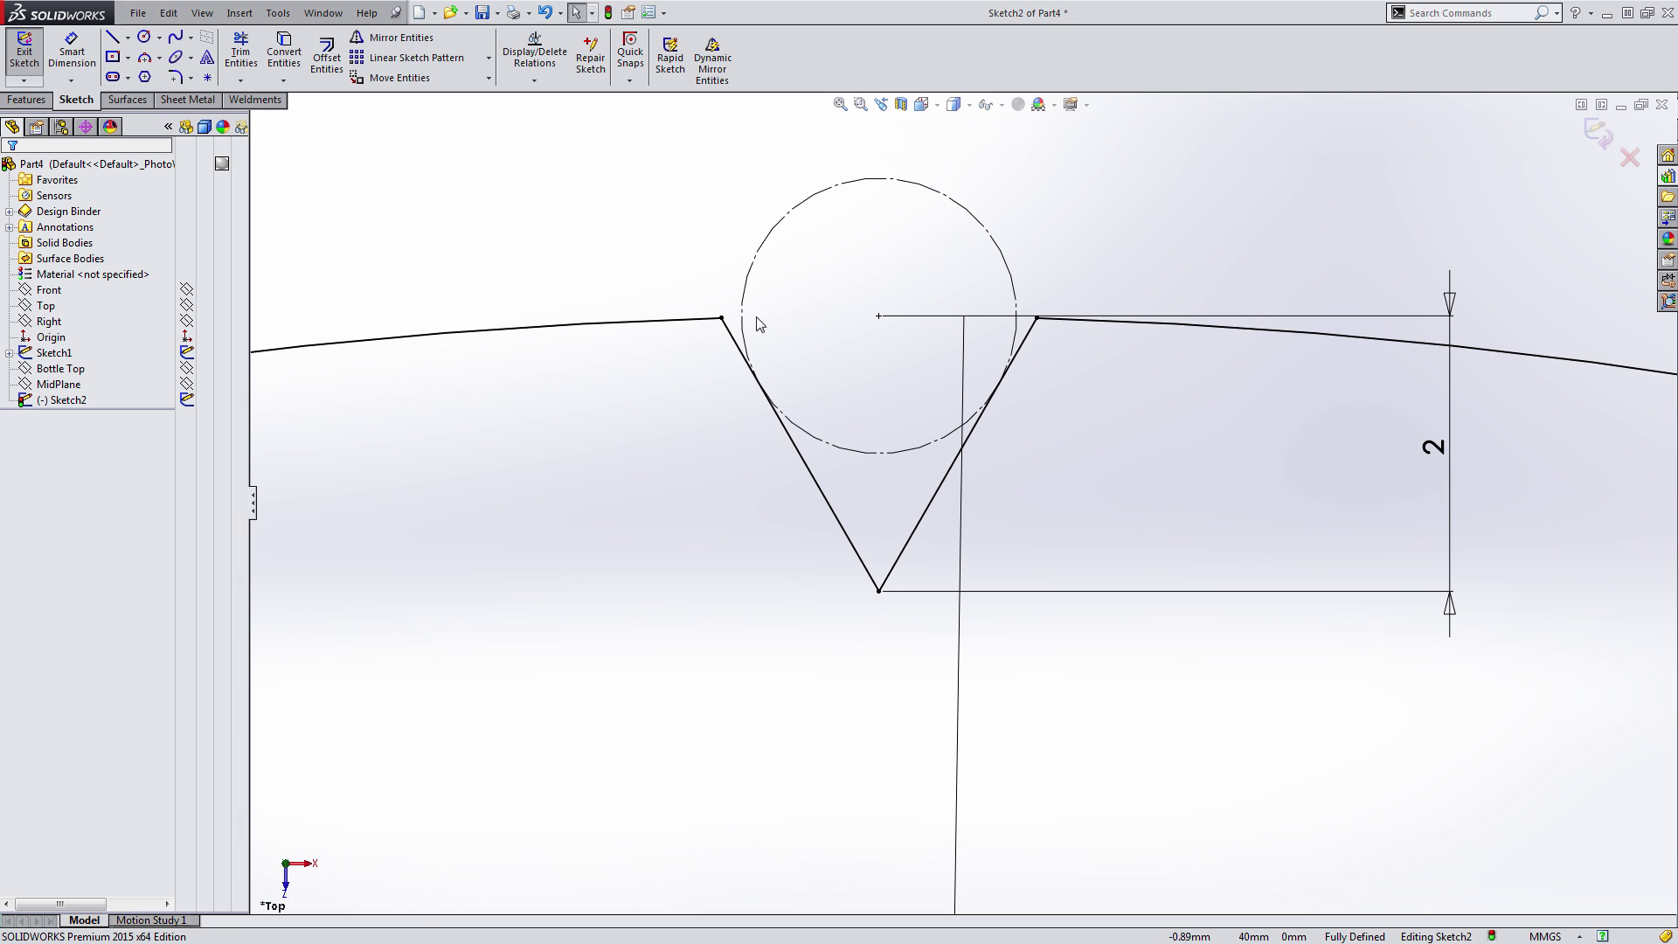
scroll(985, 375, "up", 8)
scroll(1014, 522, "up", 6)
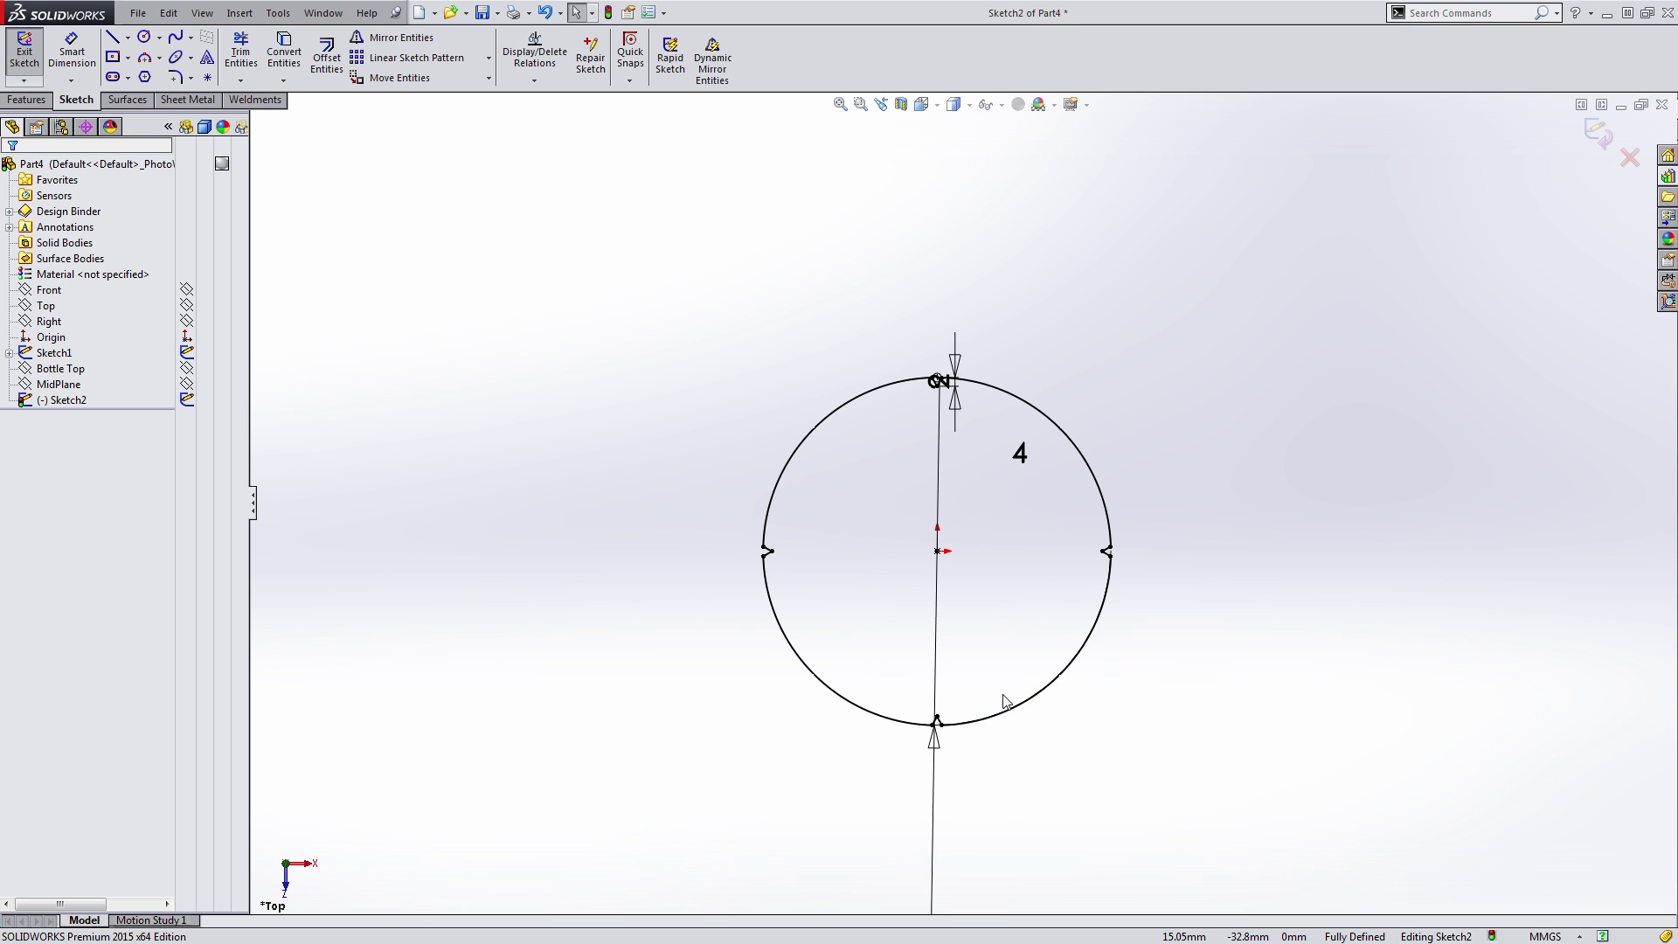
left_click(1598, 133)
- Sketch on the Bottle Top plane a converted copy of the notched base profile from Sketch2, and finish the sketch
mouse_move(920, 564)
middle_mouse_down()
mouse_move(930, 489)
mouse_move(926, 542)
middle_mouse_up()
left_click(49, 376)
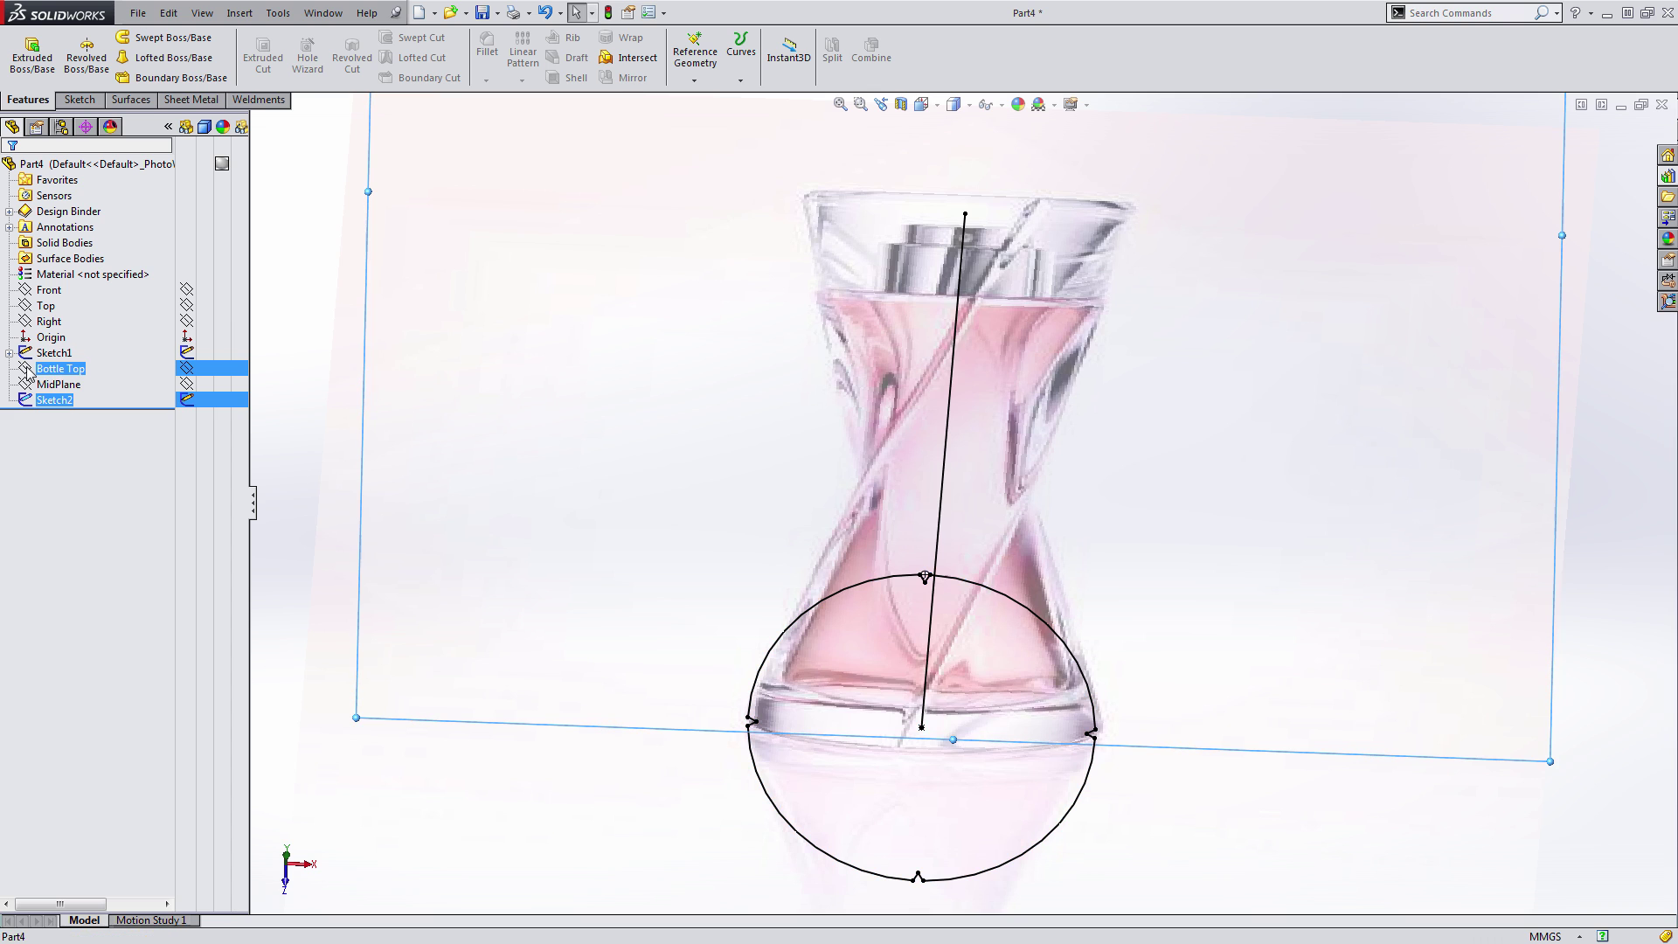
left_click(38, 338)
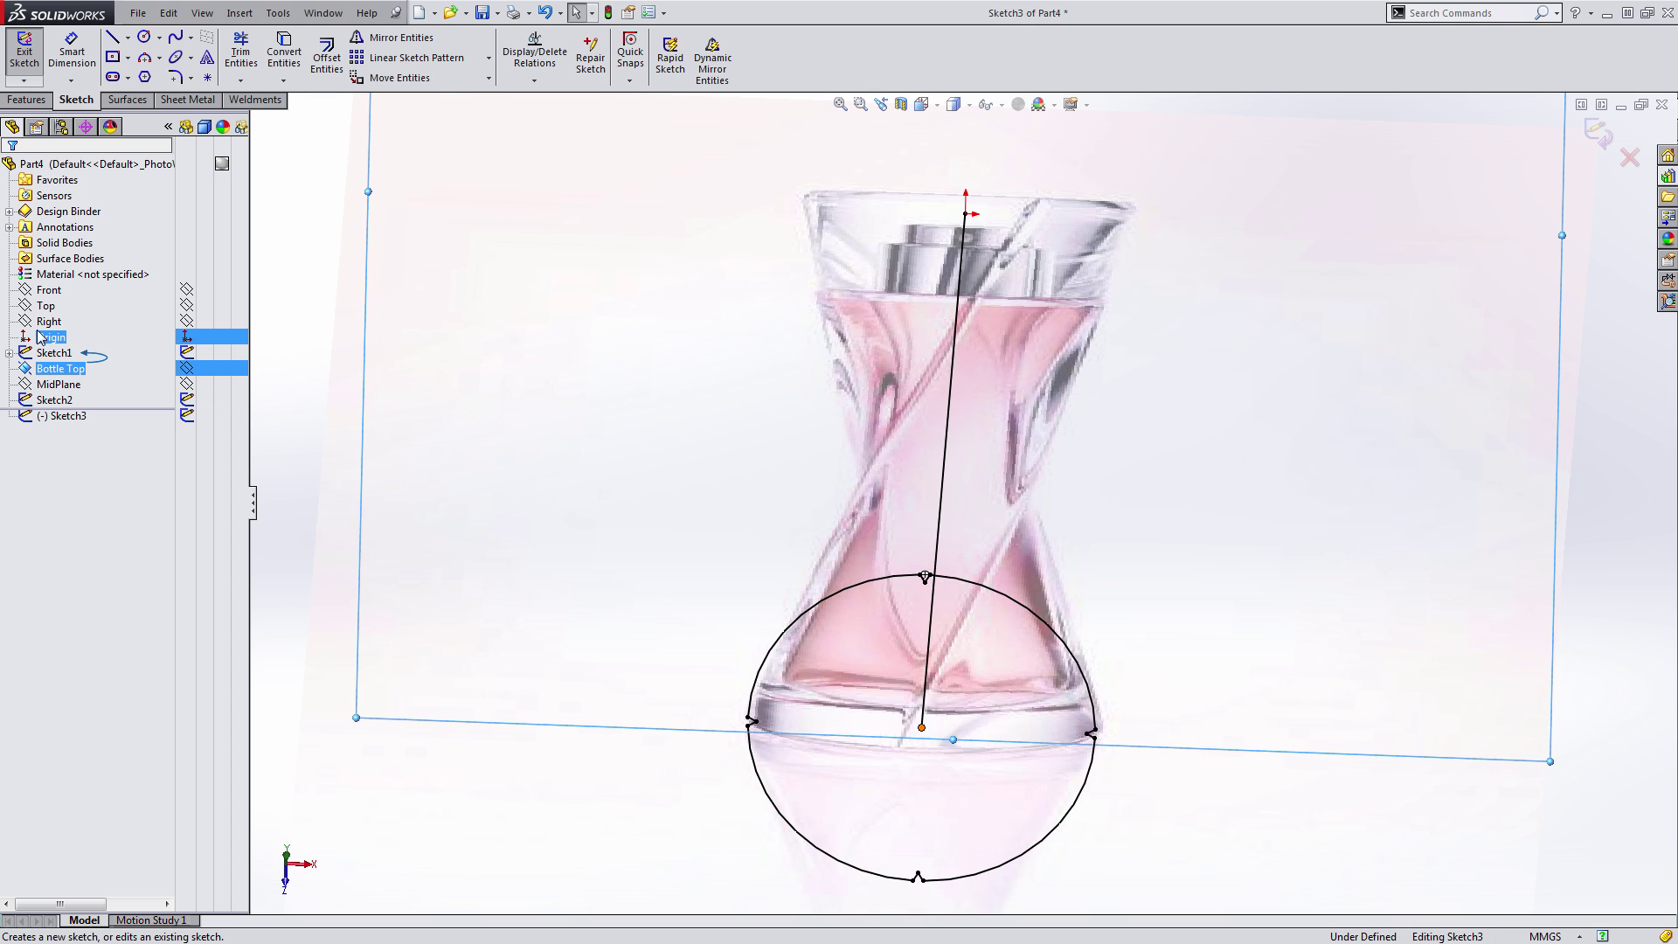
left_click(55, 399)
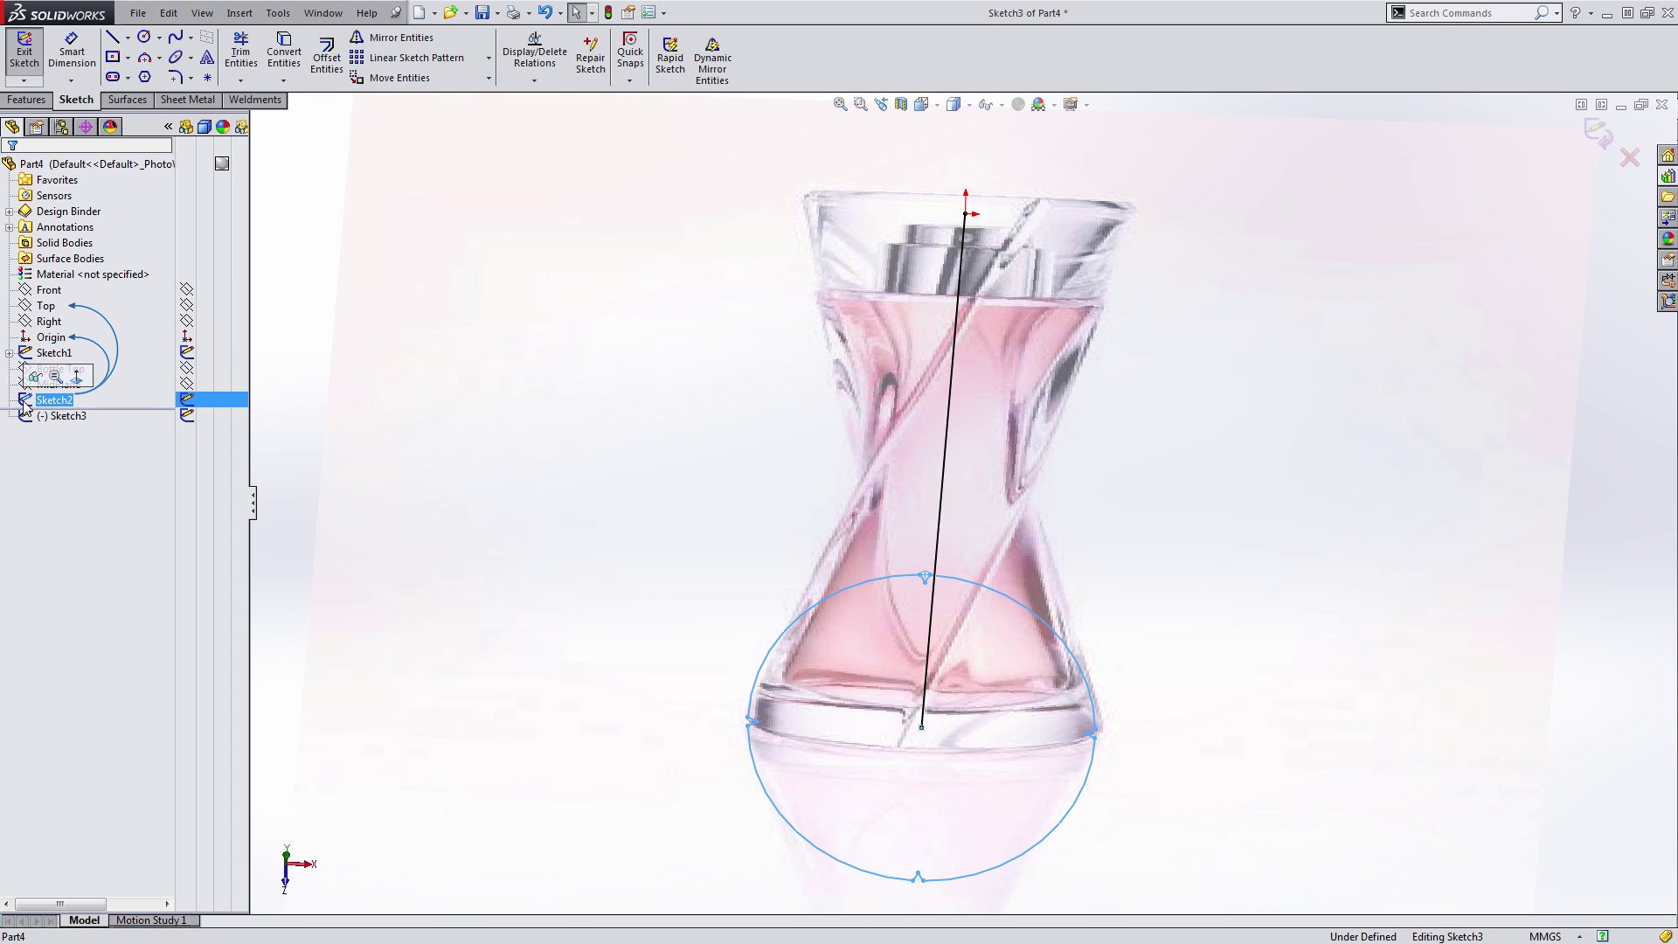
left_click(292, 82)
left_click(298, 100)
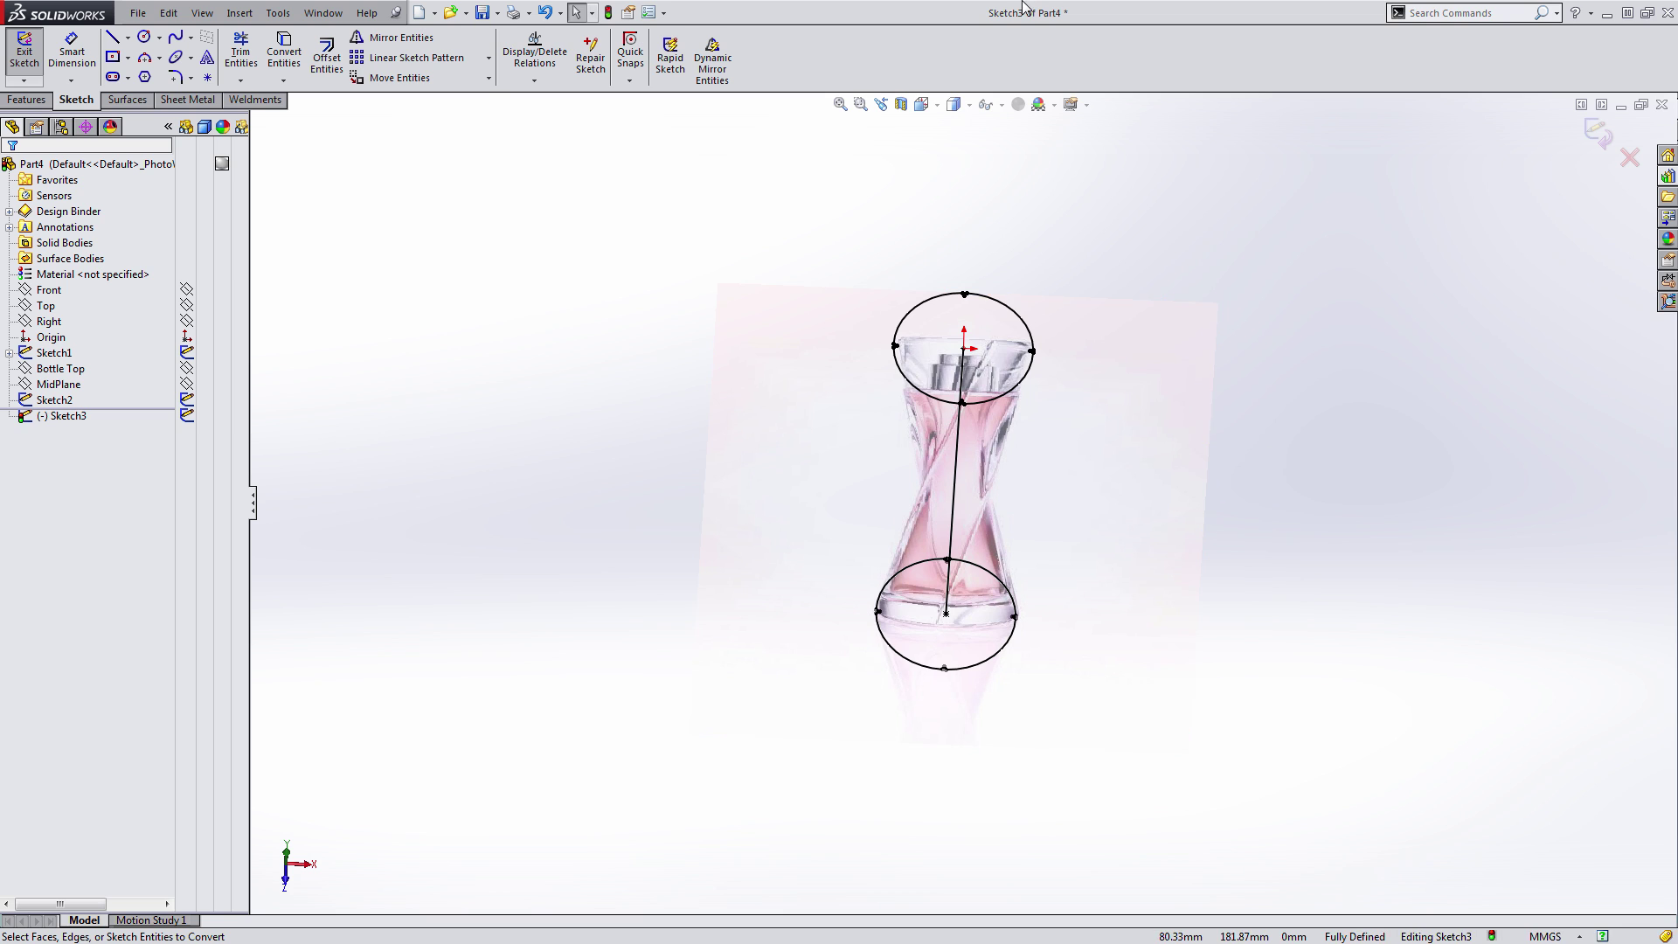
left_click(1601, 133)
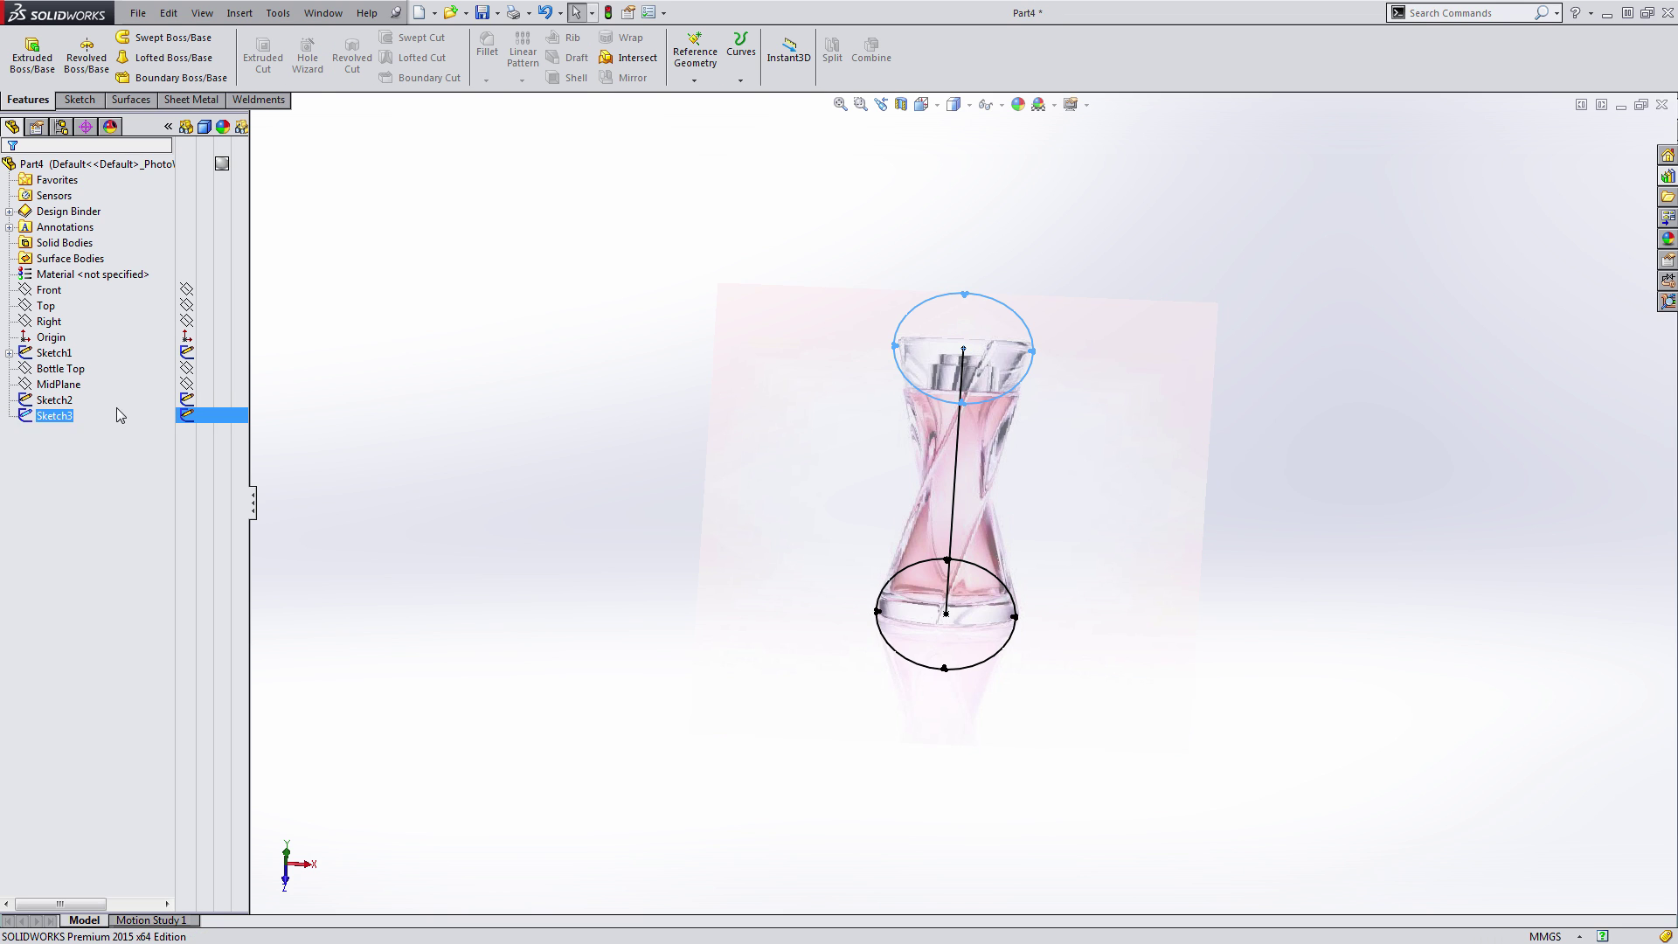
- Start a sketch on the MidPlane and draw a 40 mm diameter circle centred on the origin
left_click(58, 385)
left_click_drag(58, 385, 70, 358)
left_click(70, 354, "ctrl")
key("s")
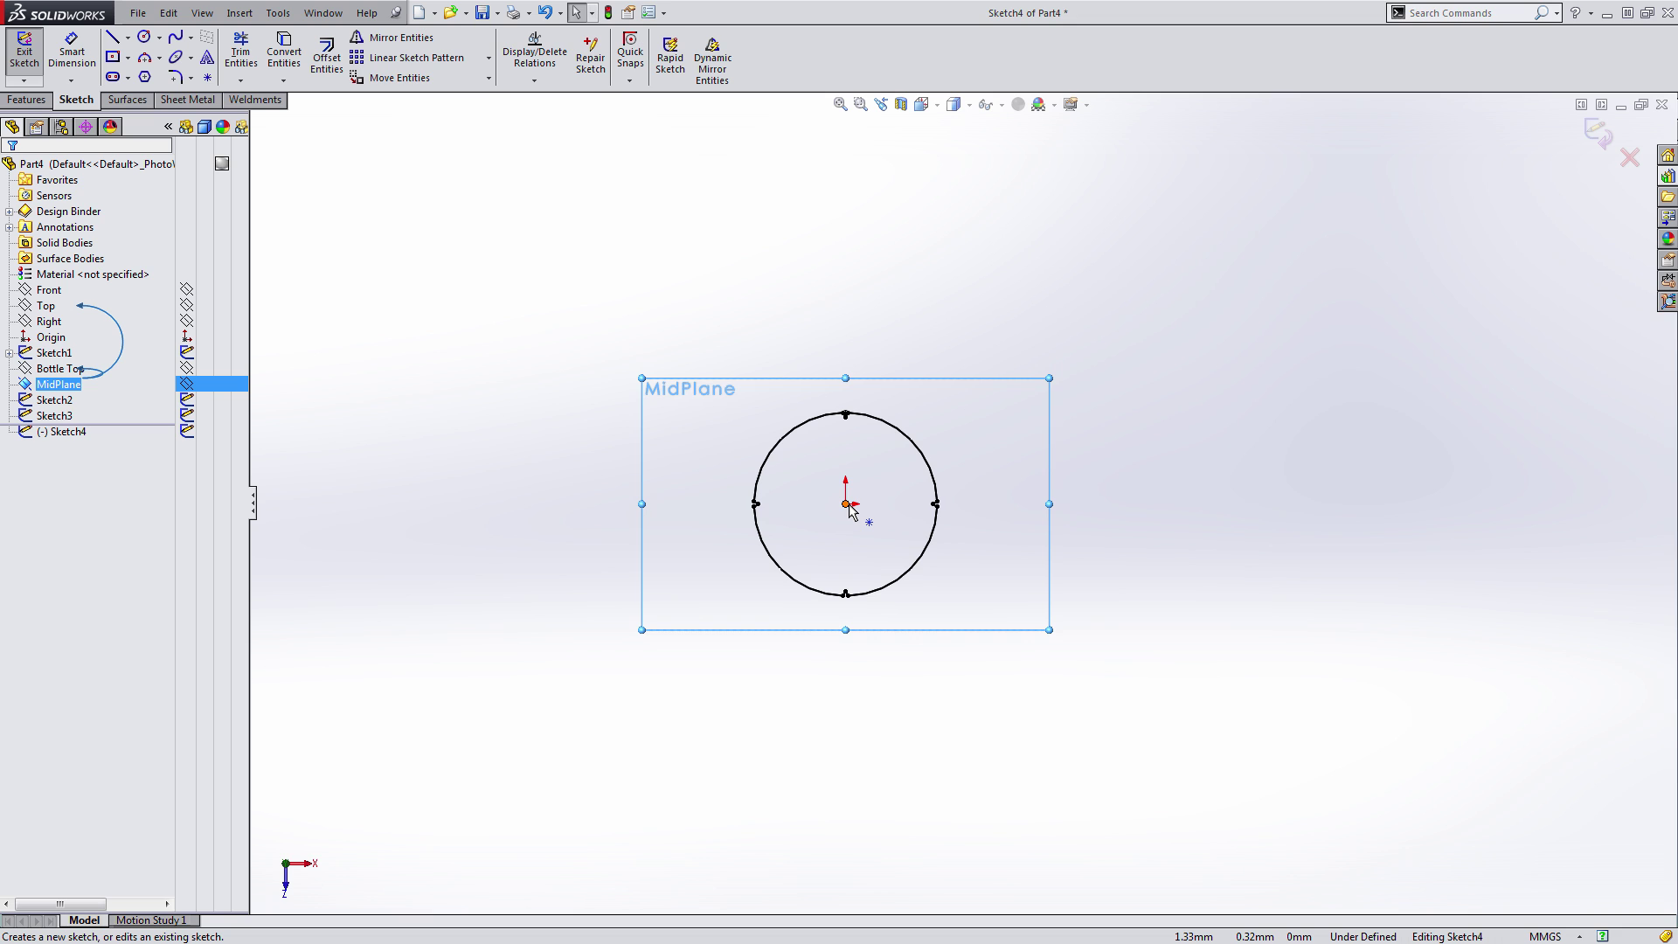
scroll(852, 512, "down", 2)
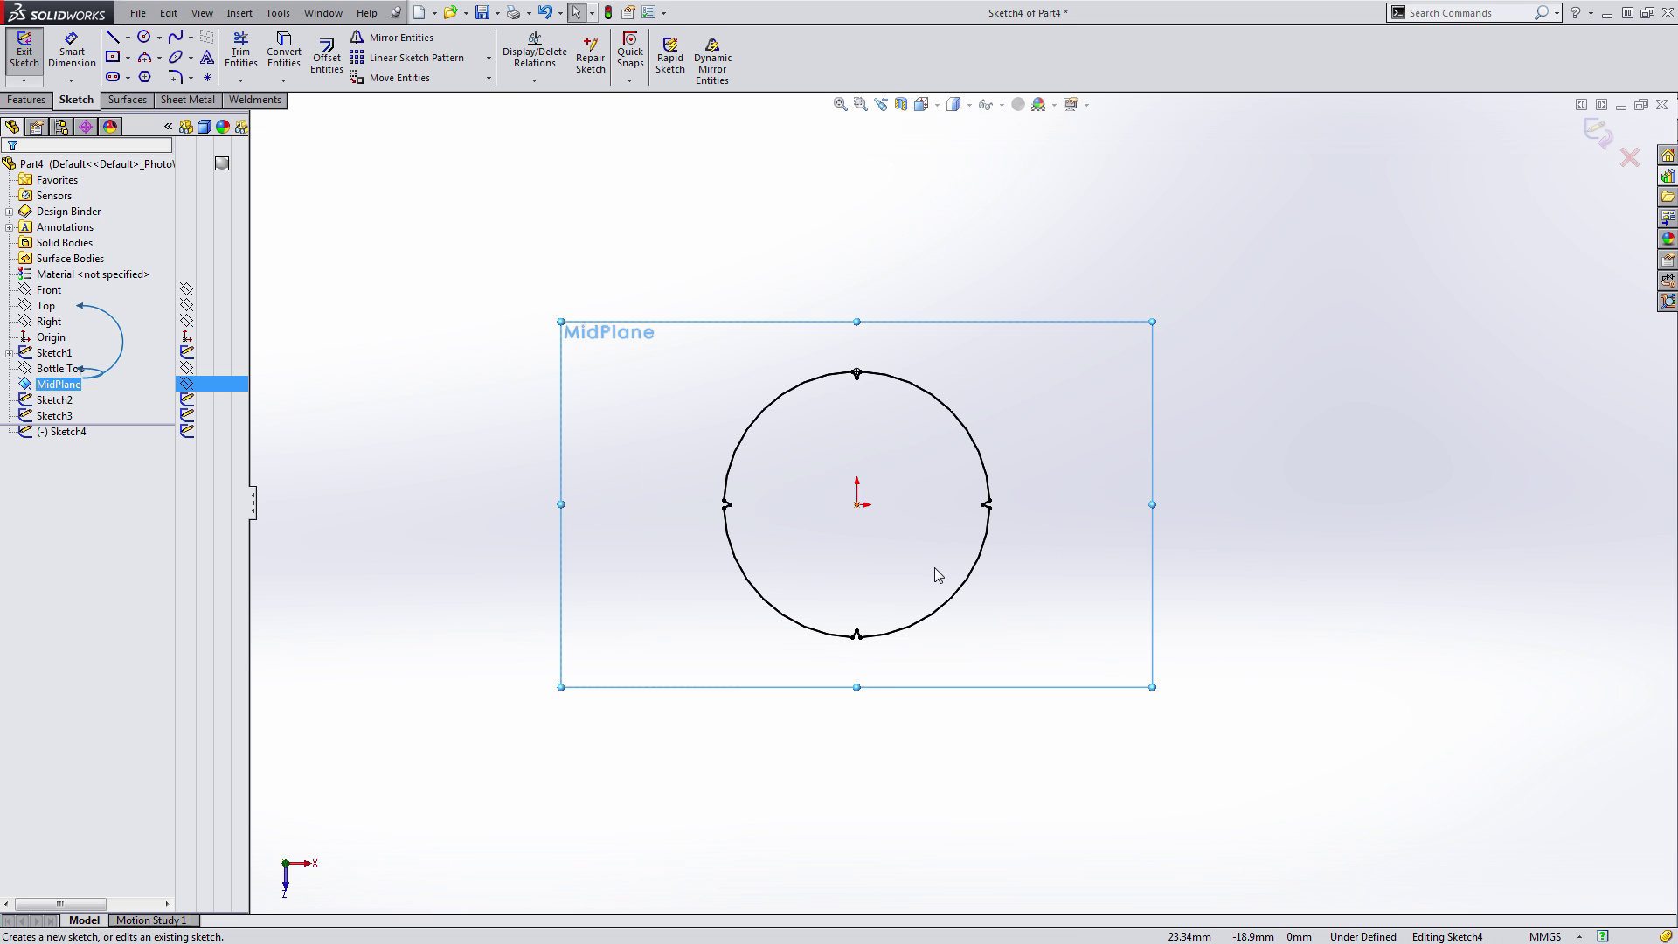
scroll(880, 538, "down", 1)
key("c")
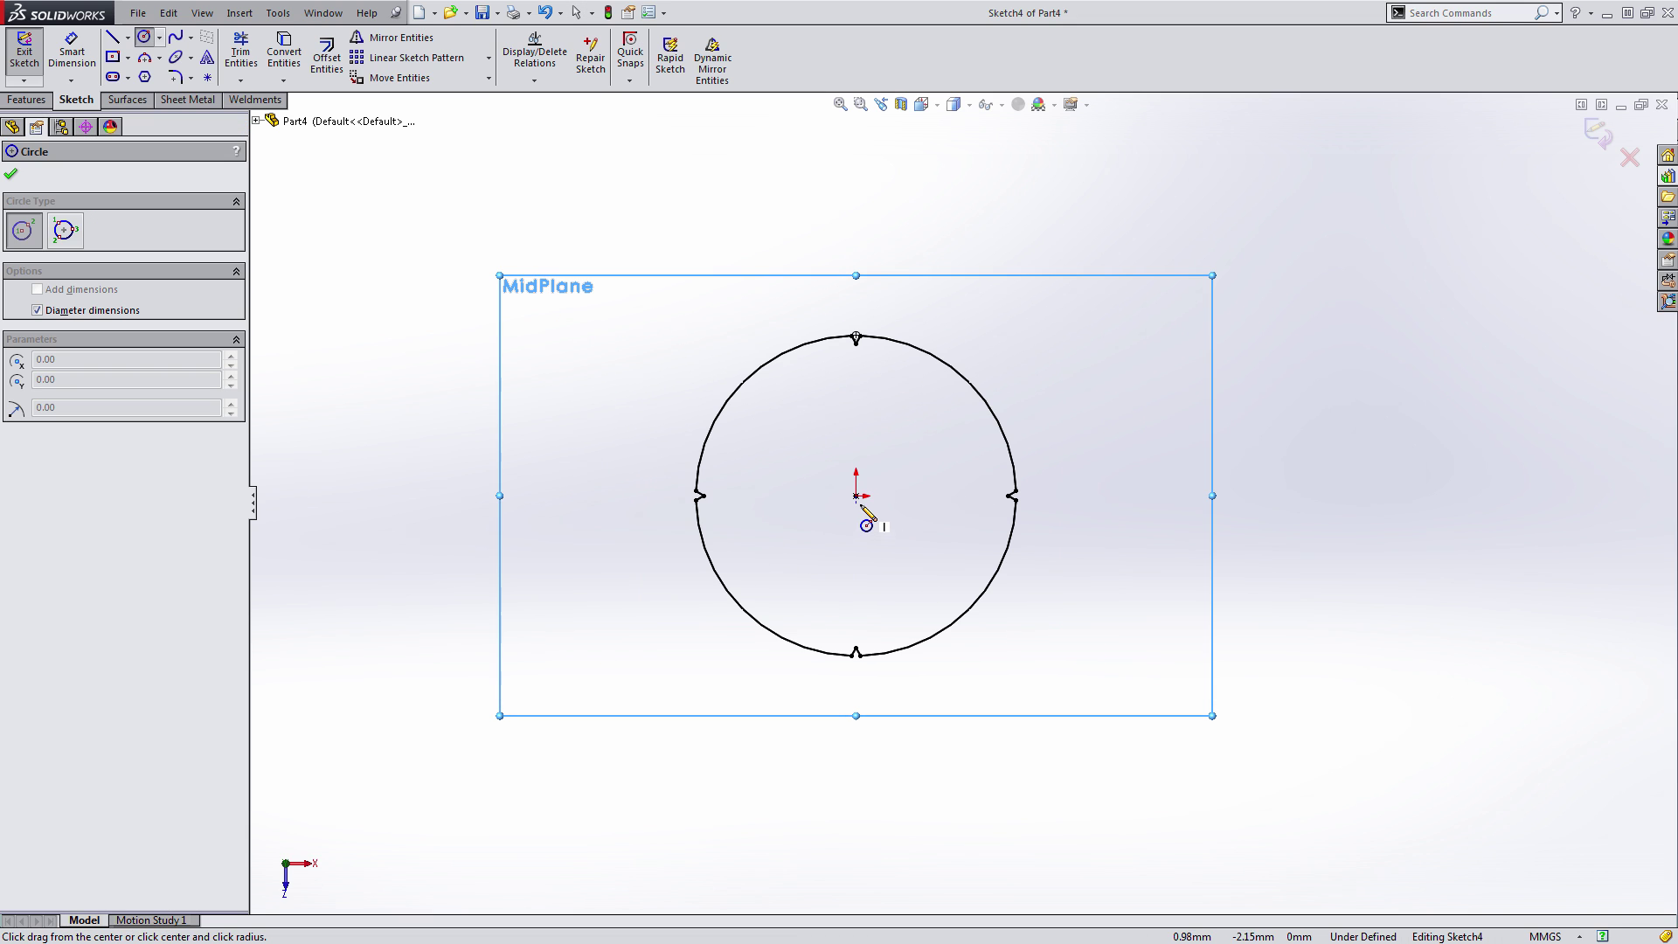
left_click(857, 496)
type("40")
key("Return")
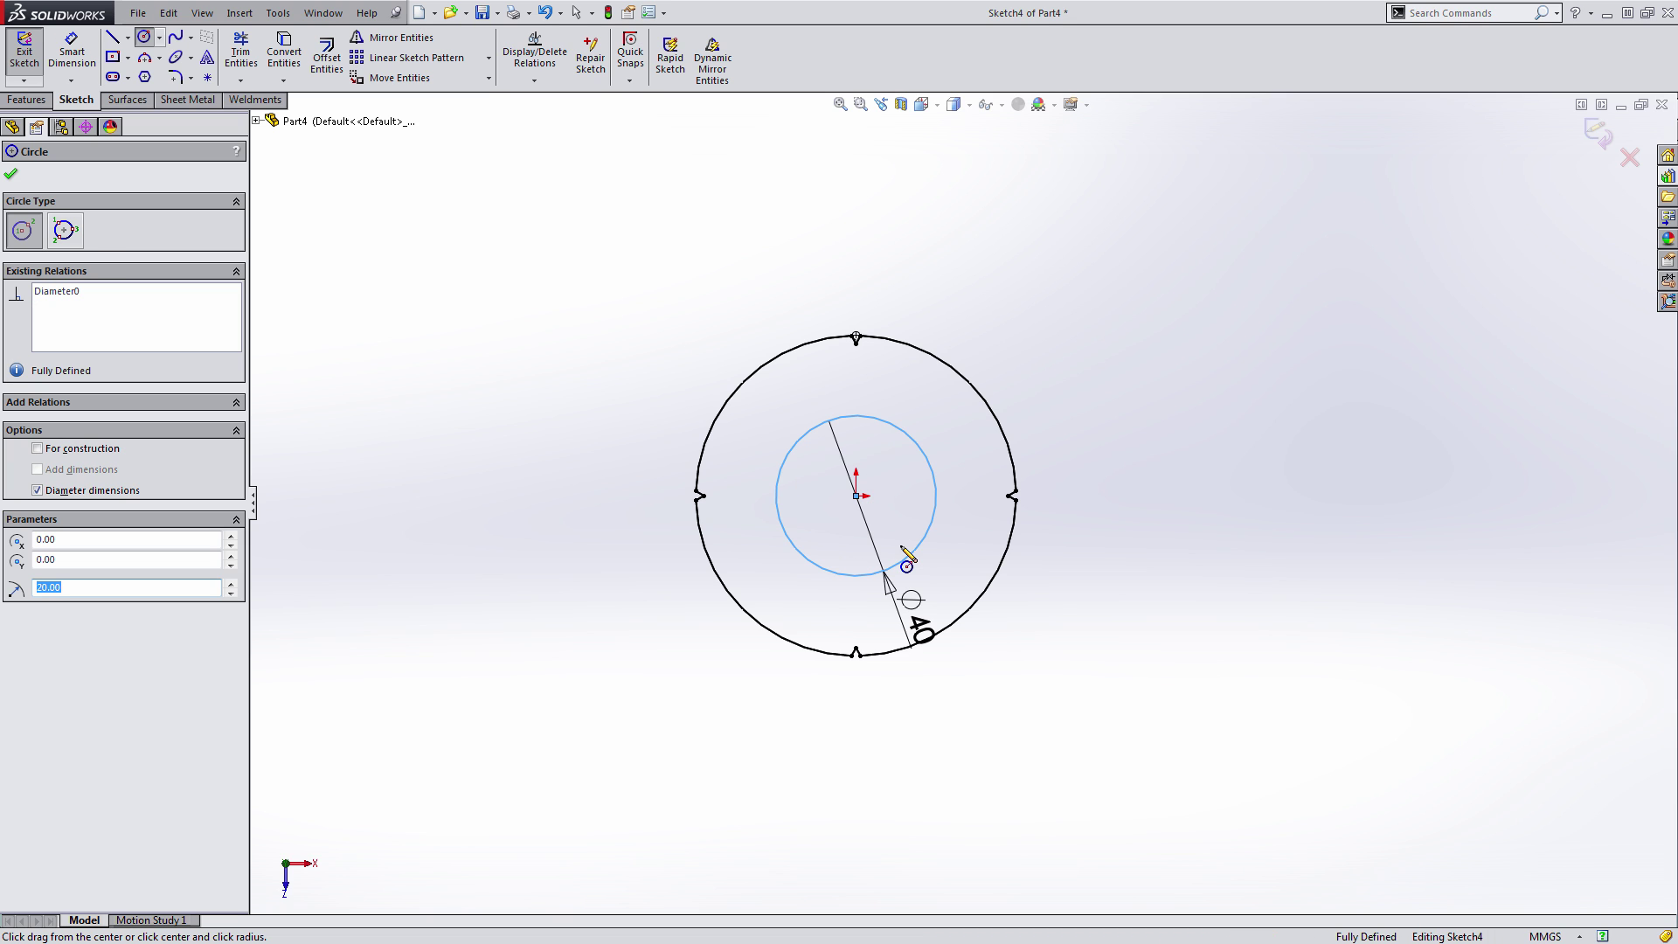
scroll(901, 548, "down", 2)
key("Escape")
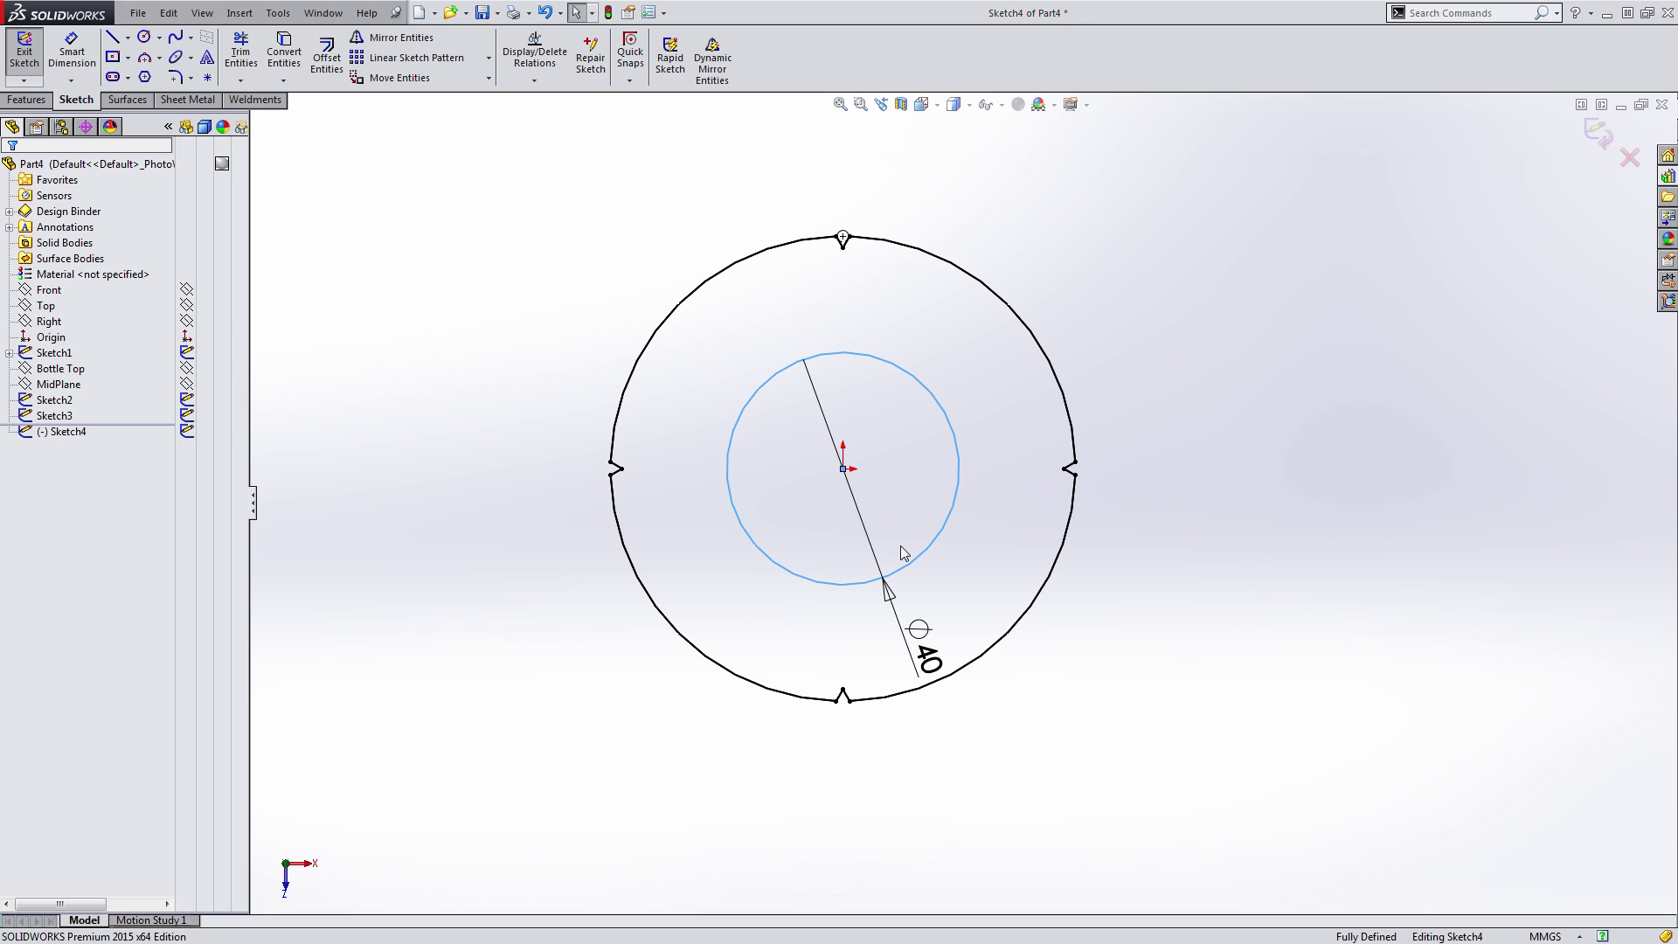
- Draw a diagonal construction line about 20 mm long from the origin to the lower-left part of the 40 mm circle
key("l")
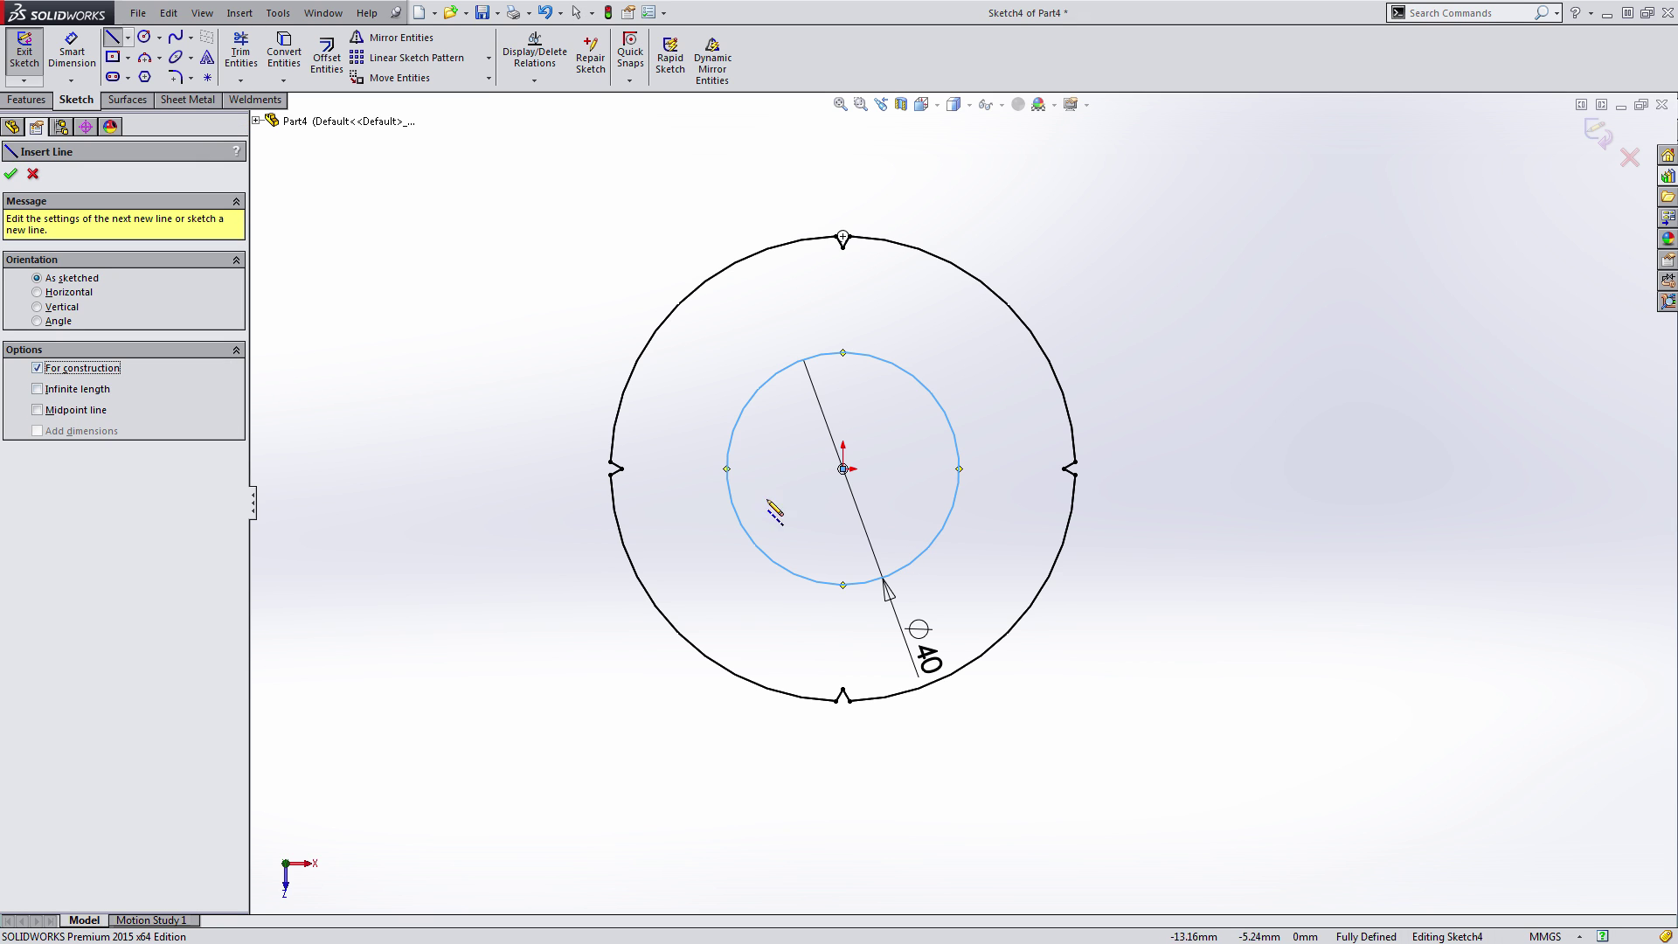
left_click(843, 468)
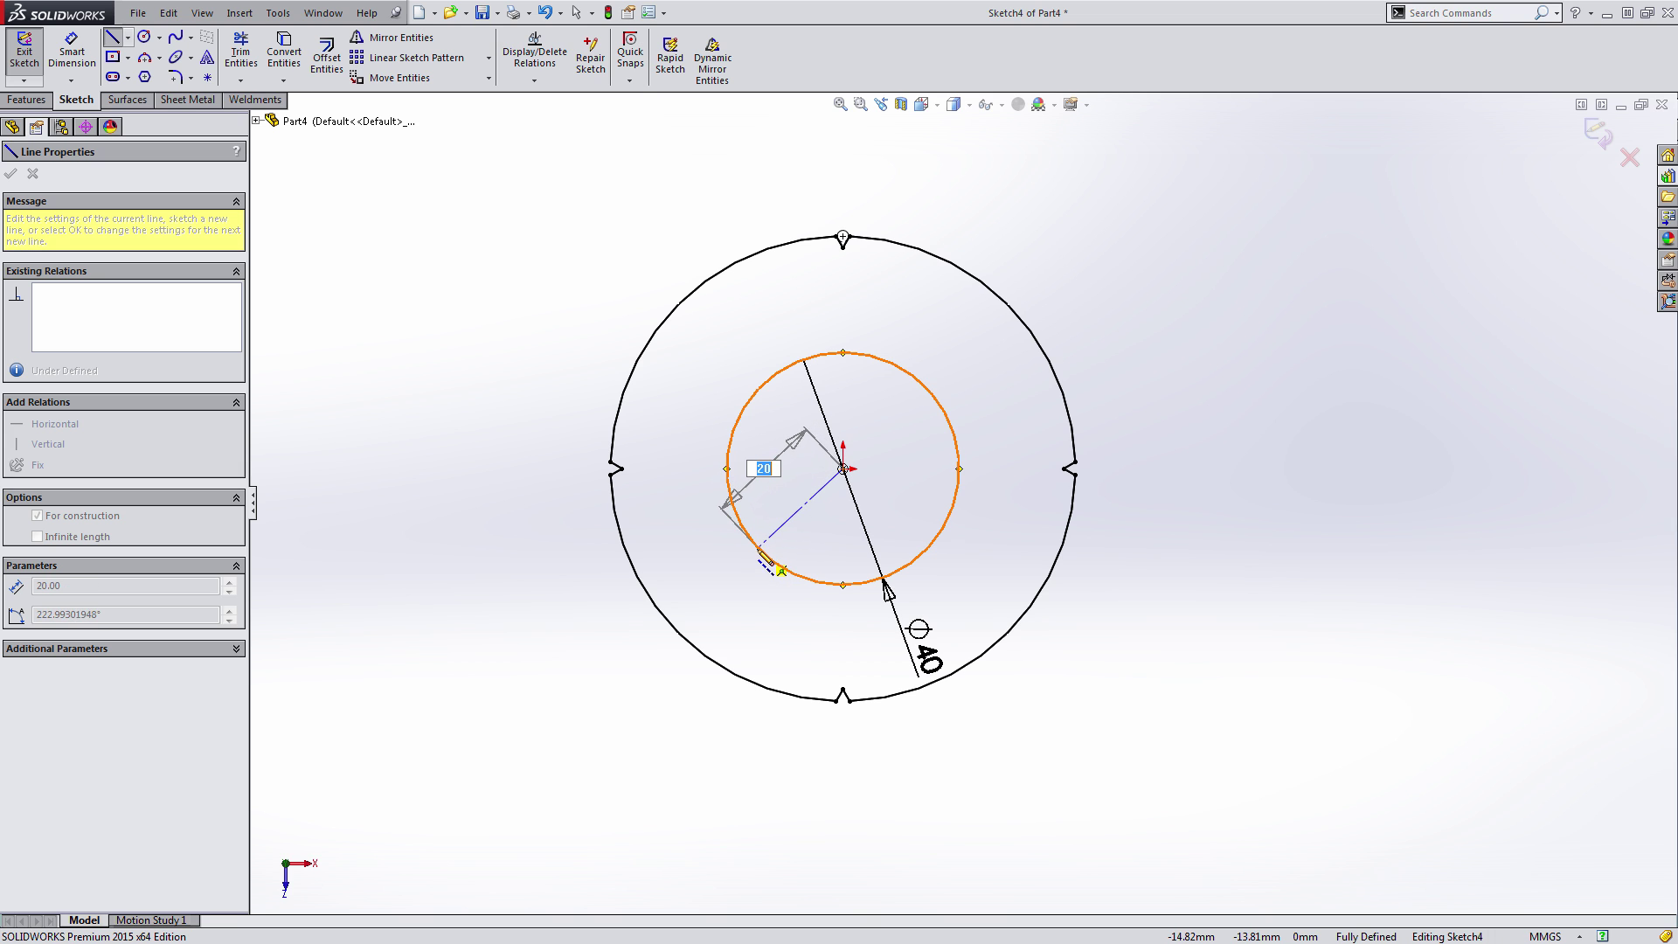
left_click(764, 553)
key("Escape")
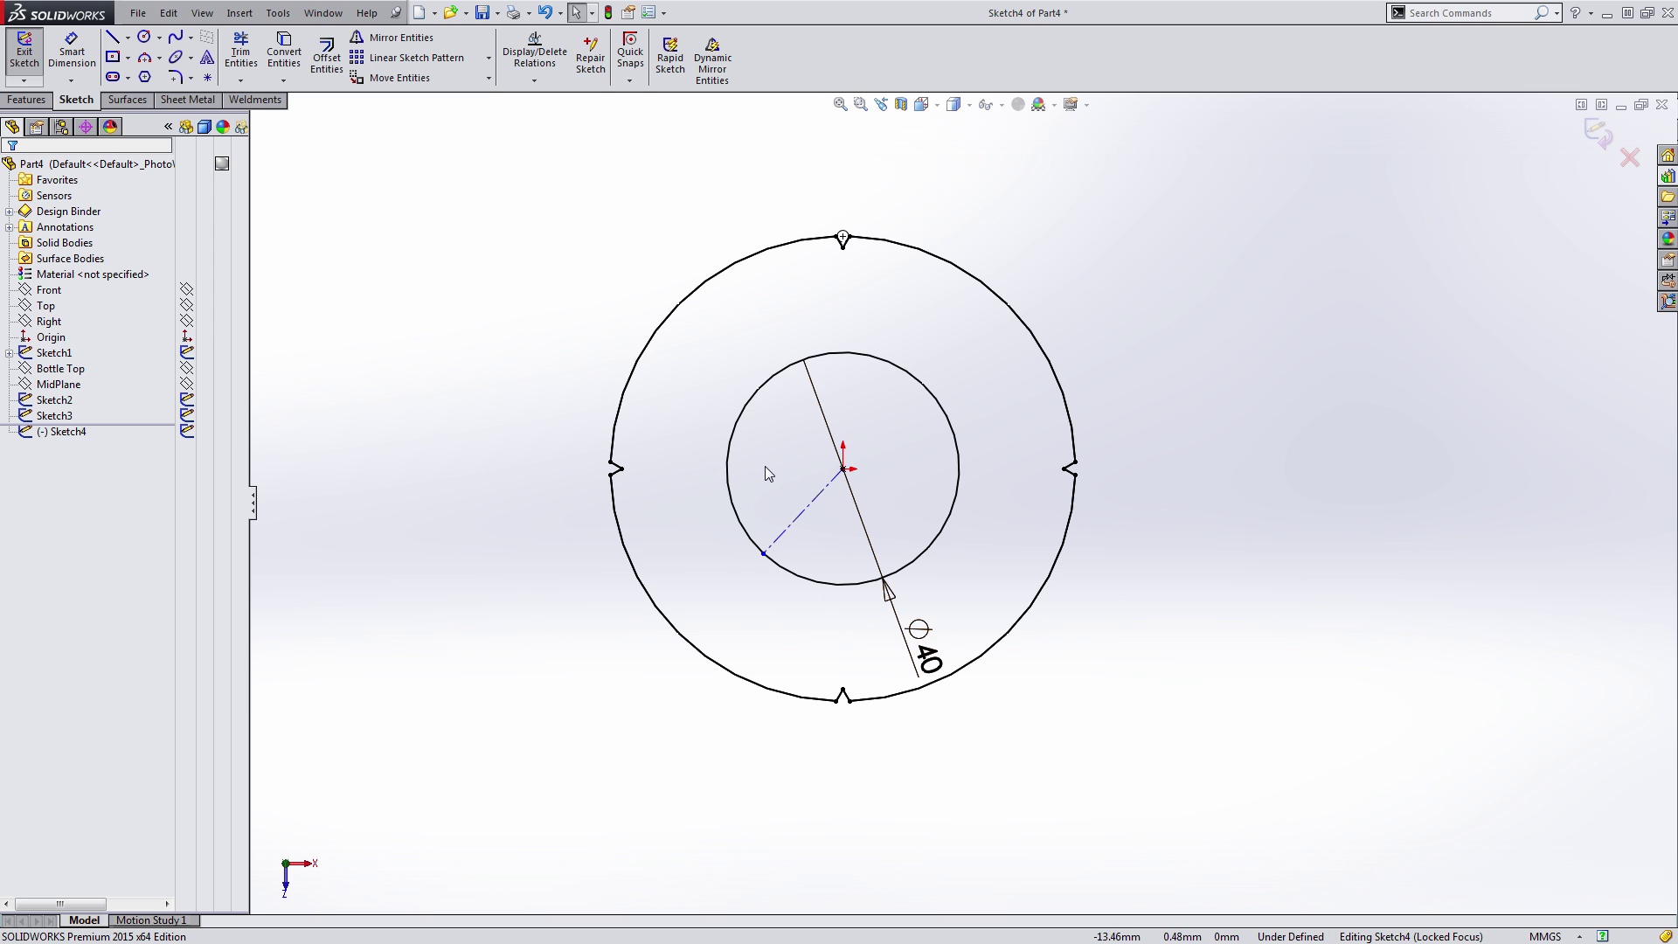
- Dimension the angle between the Front plane and the construction line at 45 degrees
key("s")
left_click(813, 486)
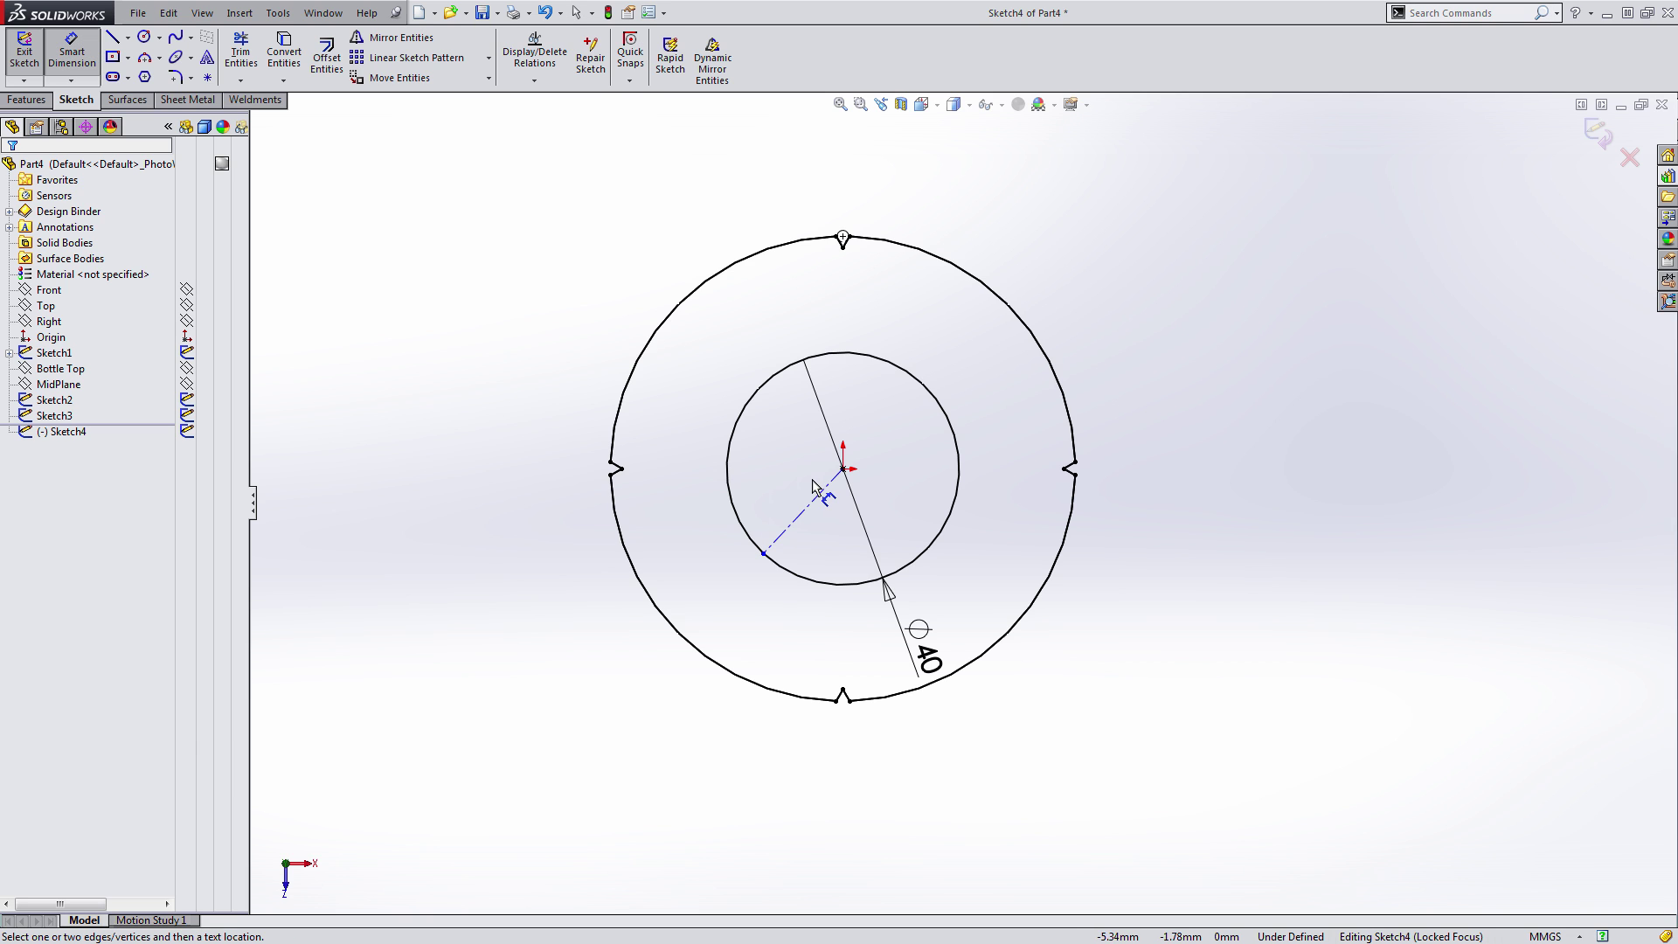
left_click(43, 290)
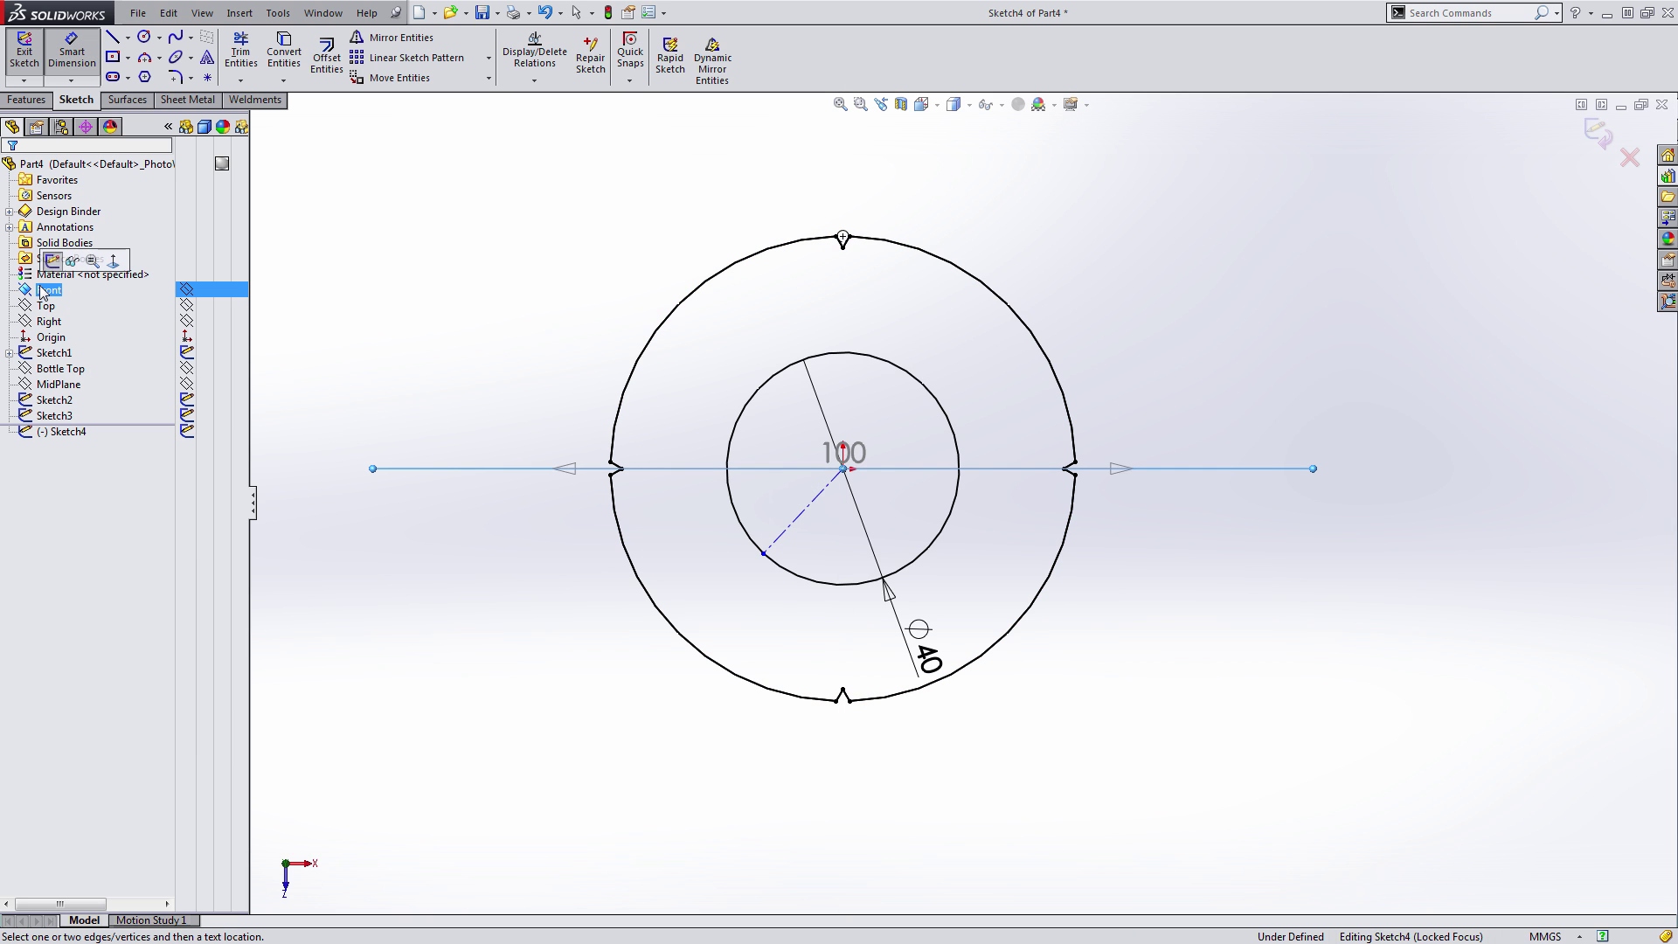
left_click(786, 529)
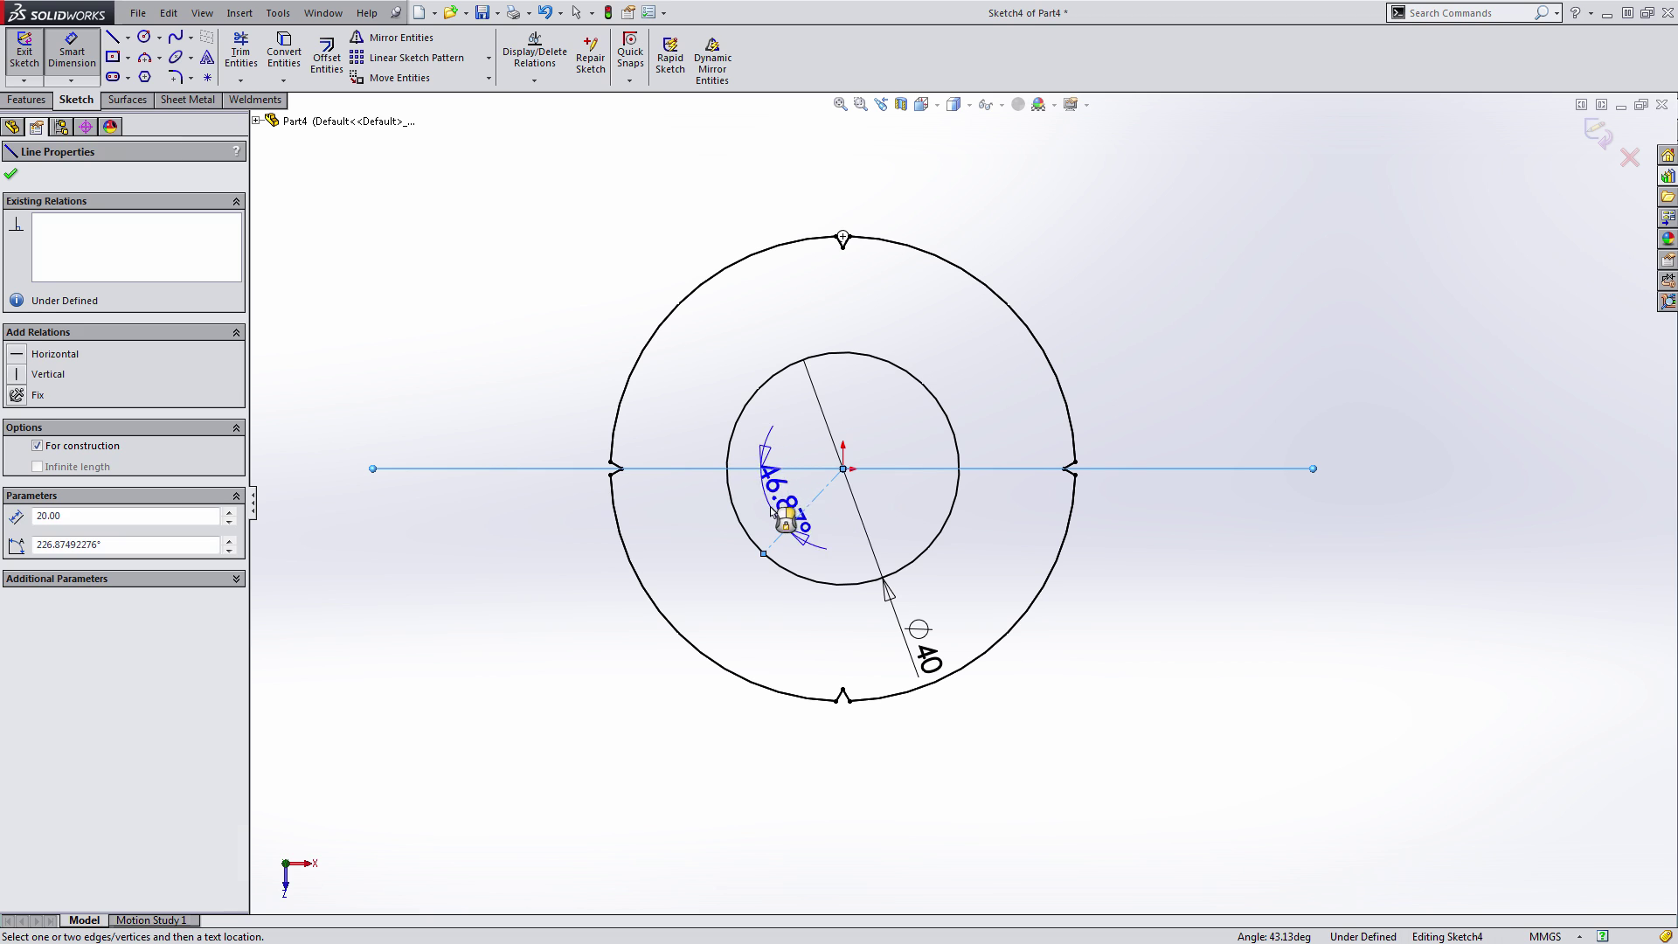
left_click(778, 511)
type("45")
key("Return")
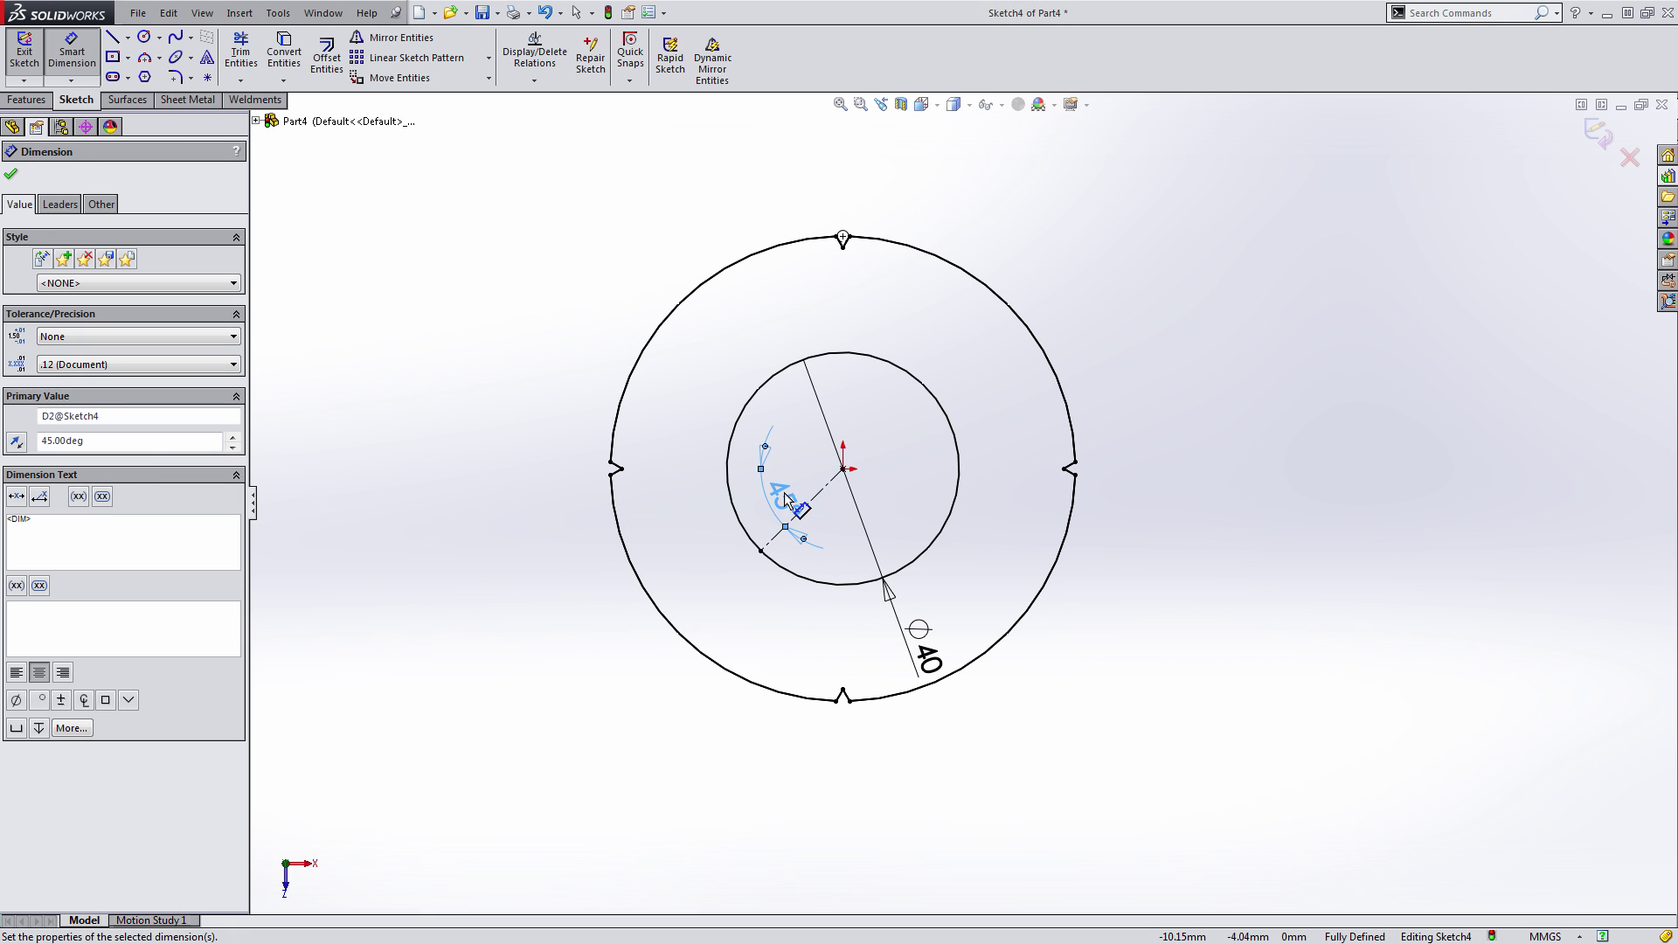
key("Escape")
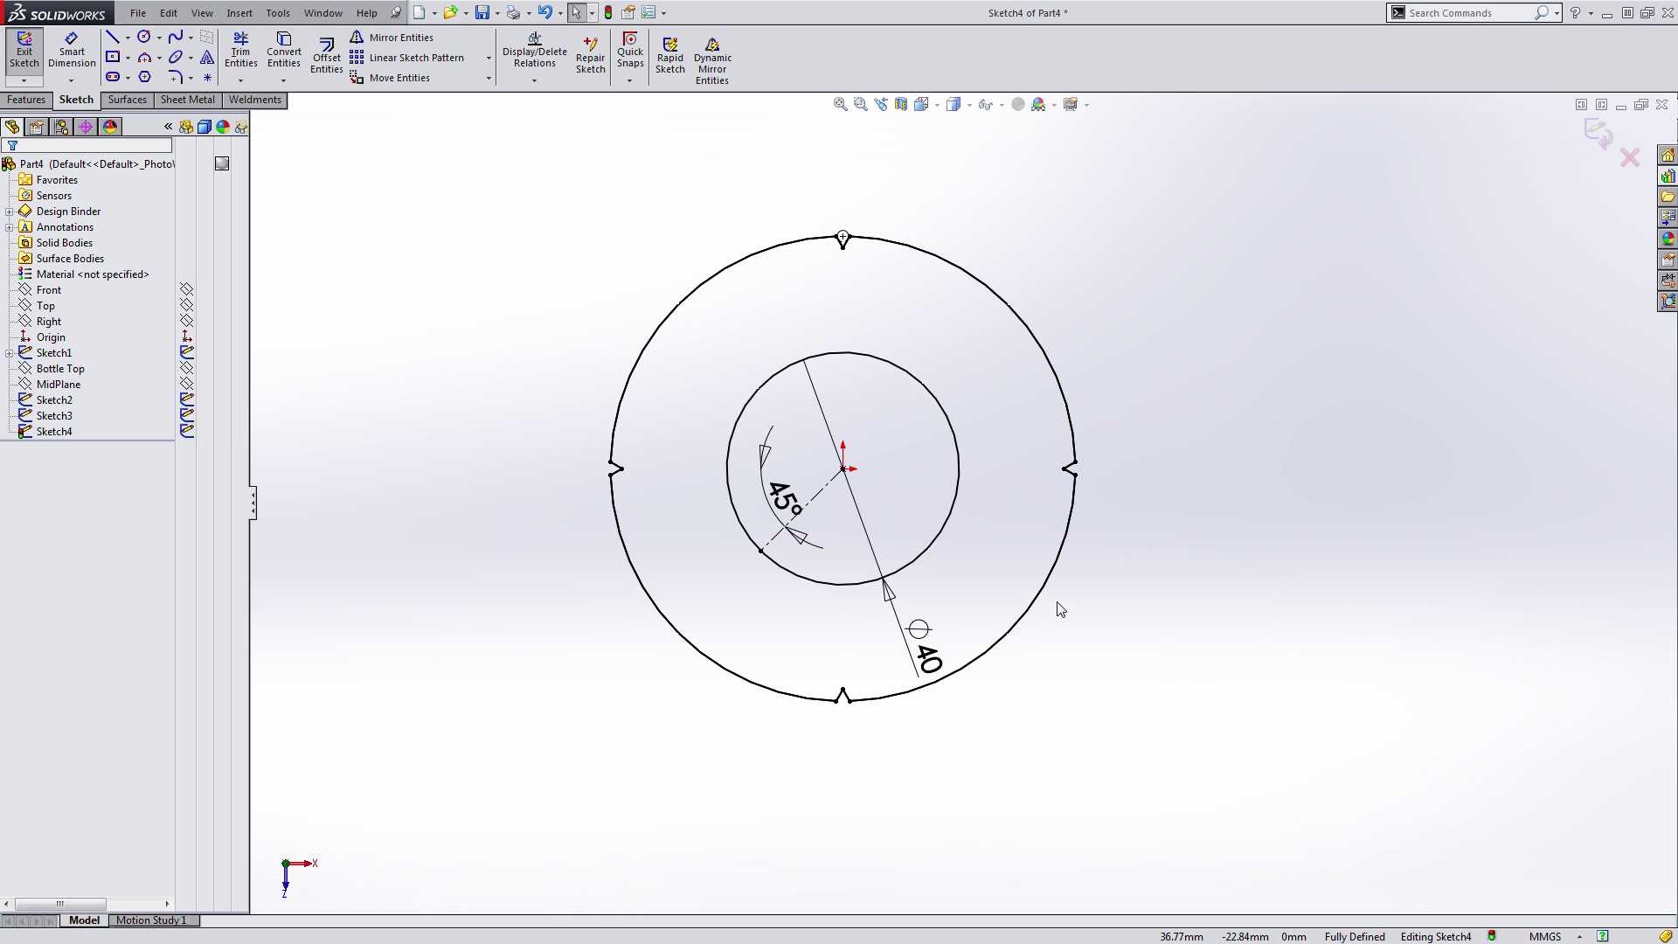
left_click(50, 291)
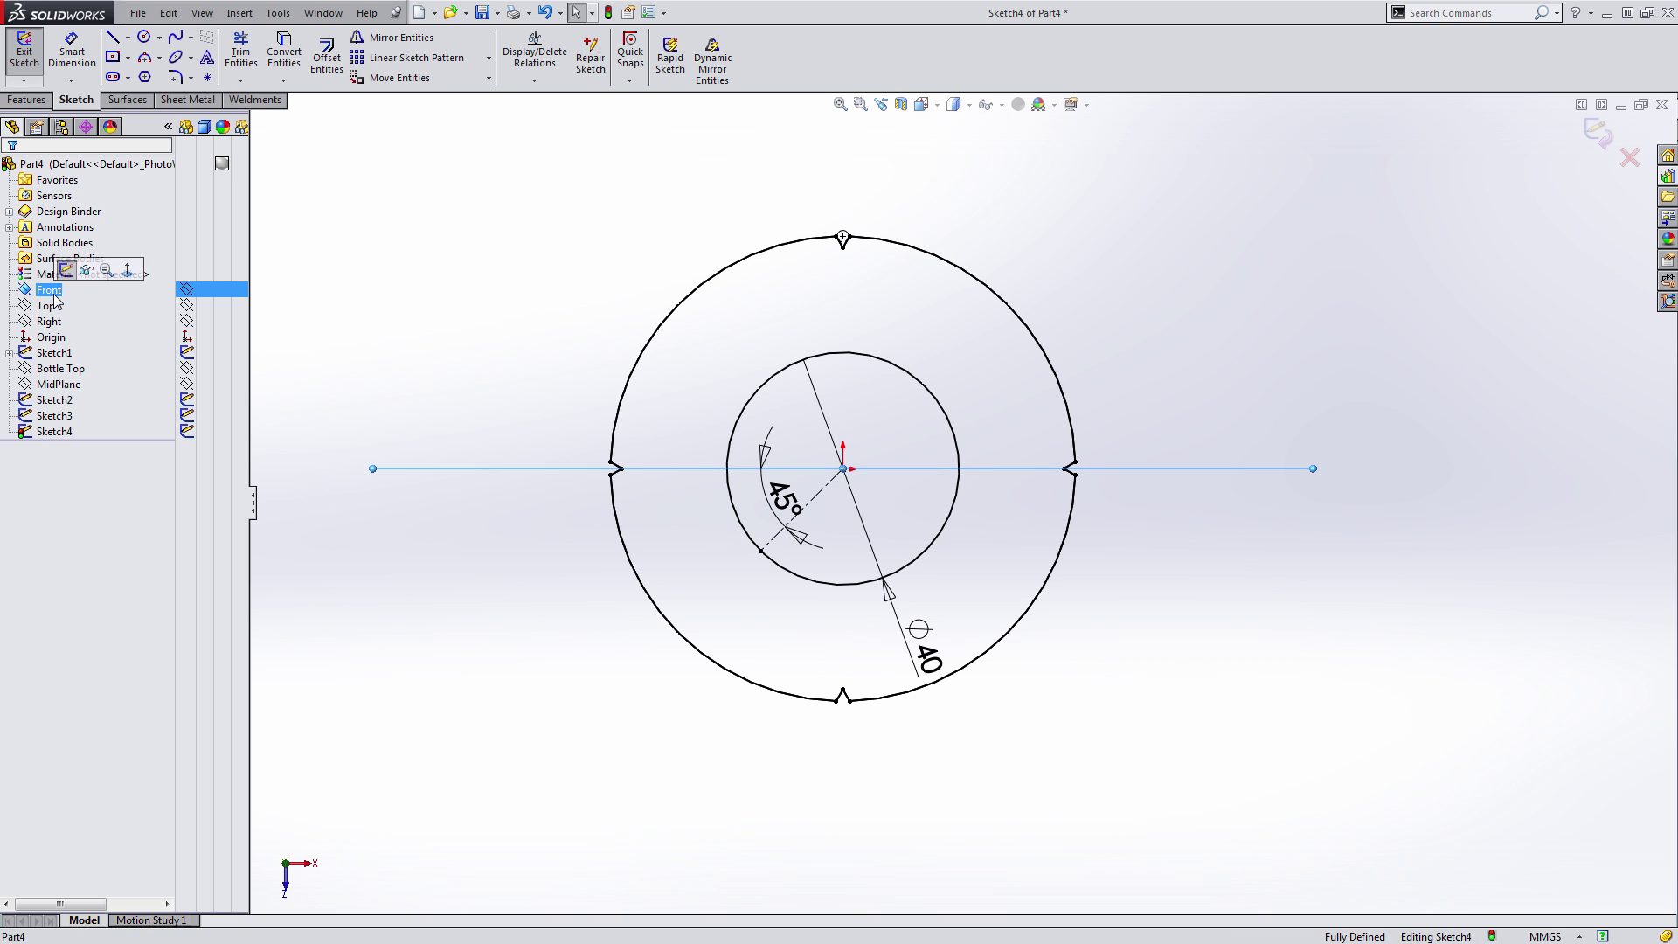
left_click(49, 322)
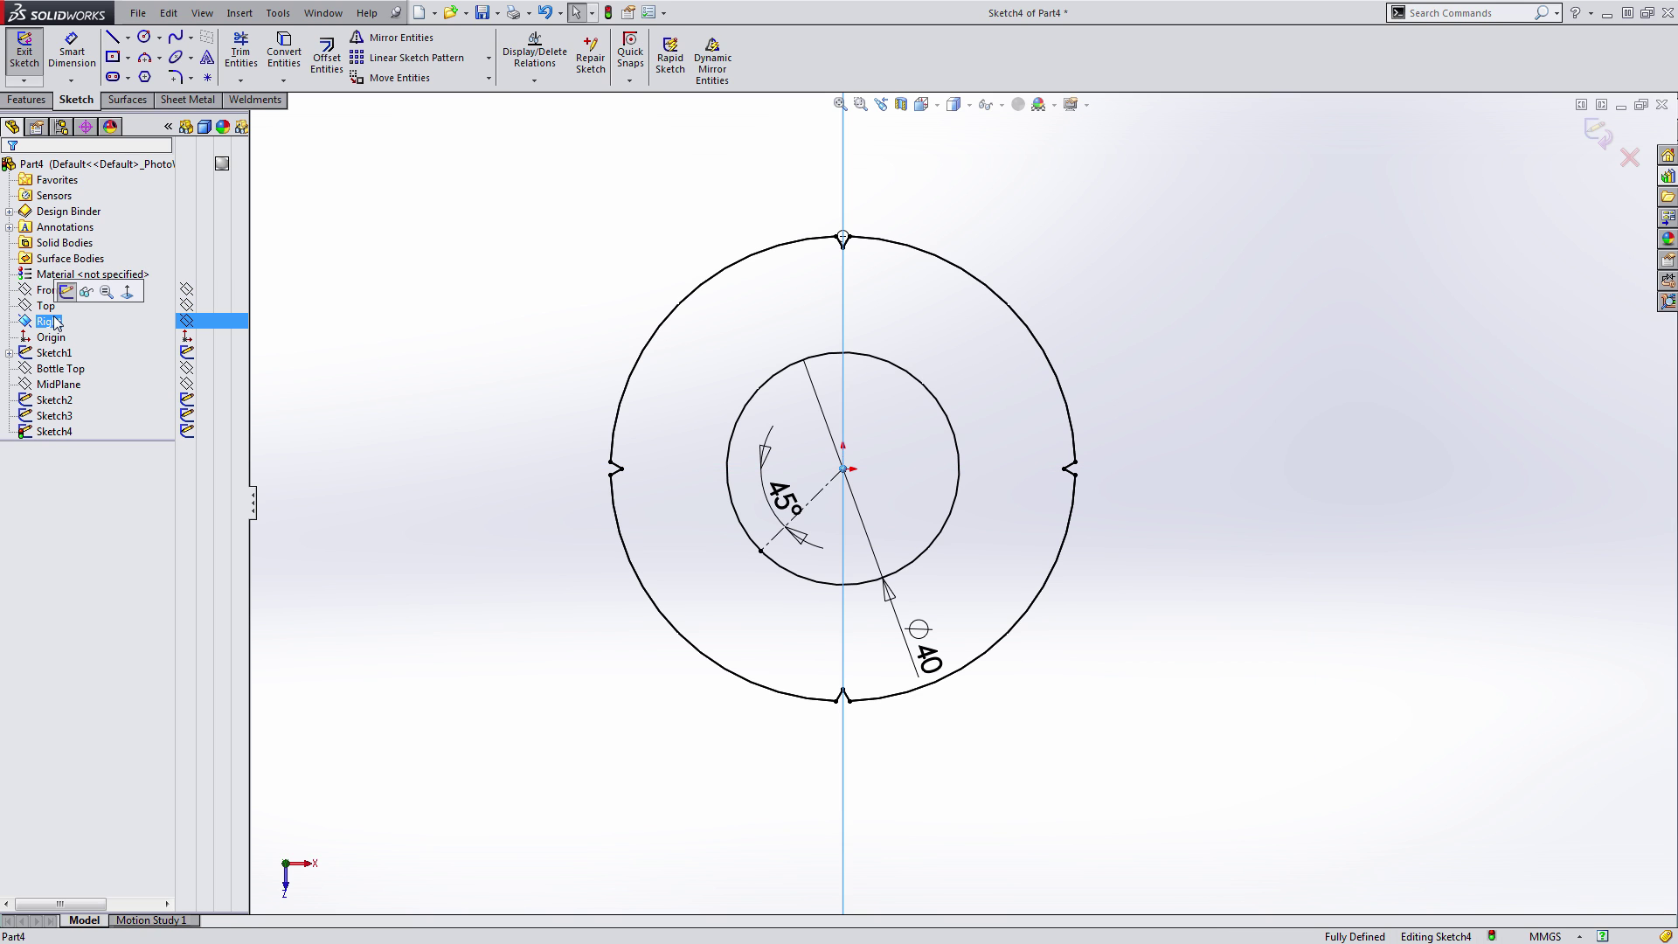
left_click(811, 558)
- Draw a three-sided polygon centred on the construction line's outer end, with one vertex about 2.1 mm inward along that line
scroll(795, 530, "down", 3)
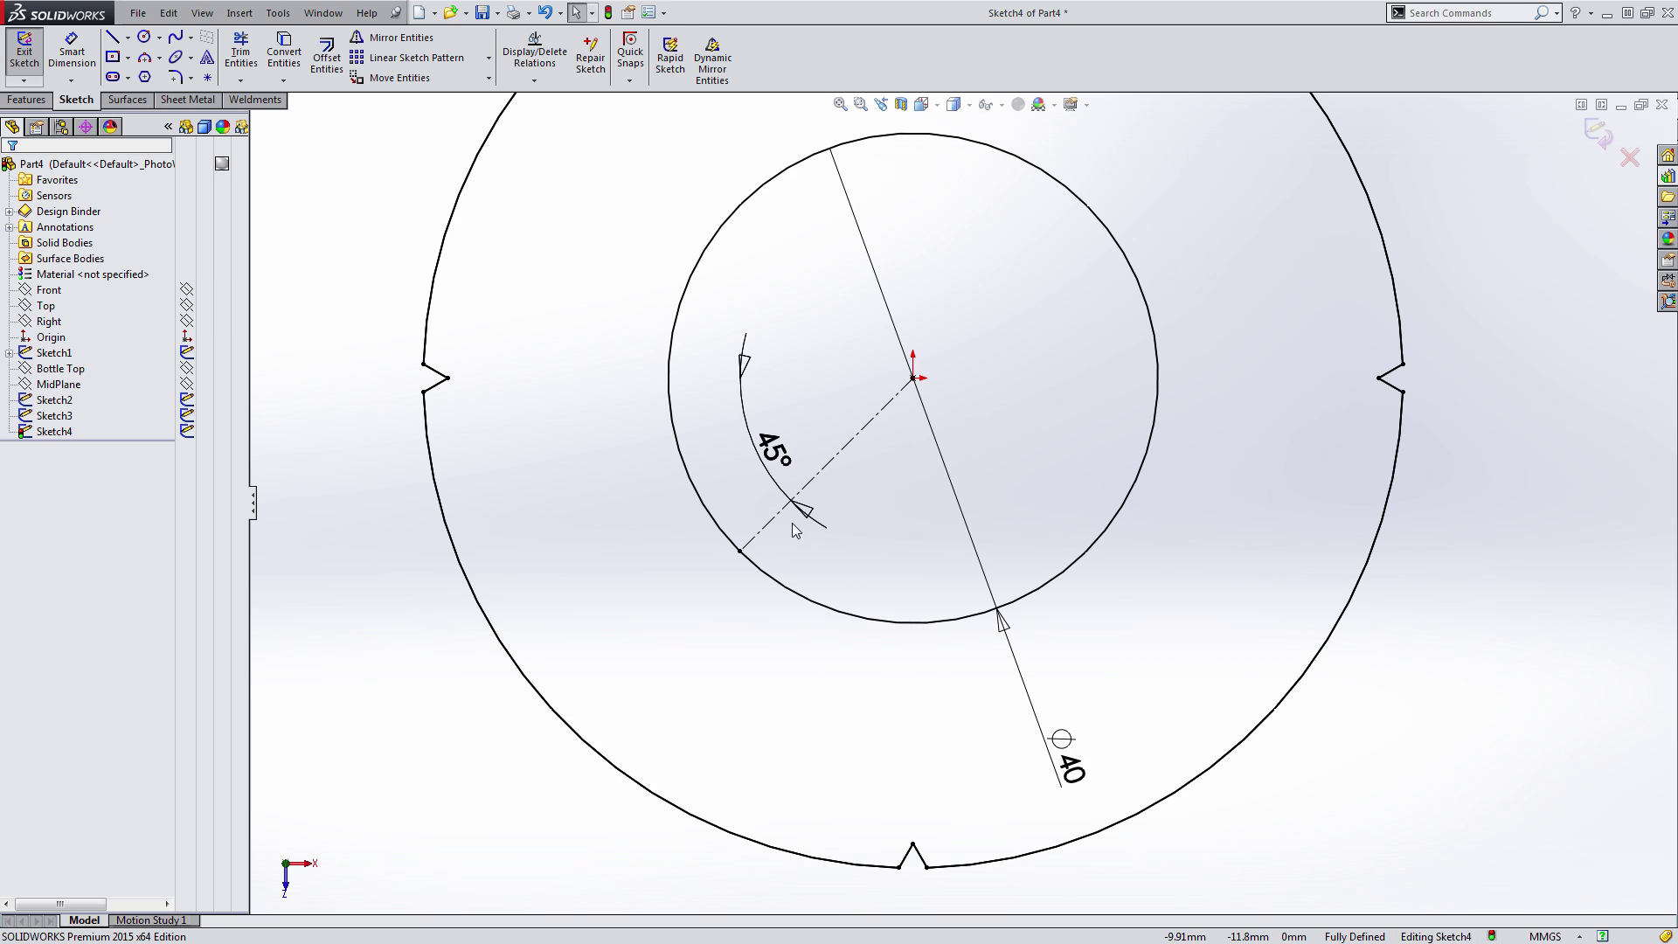
left_click(146, 76)
scroll(702, 529, "down", 2)
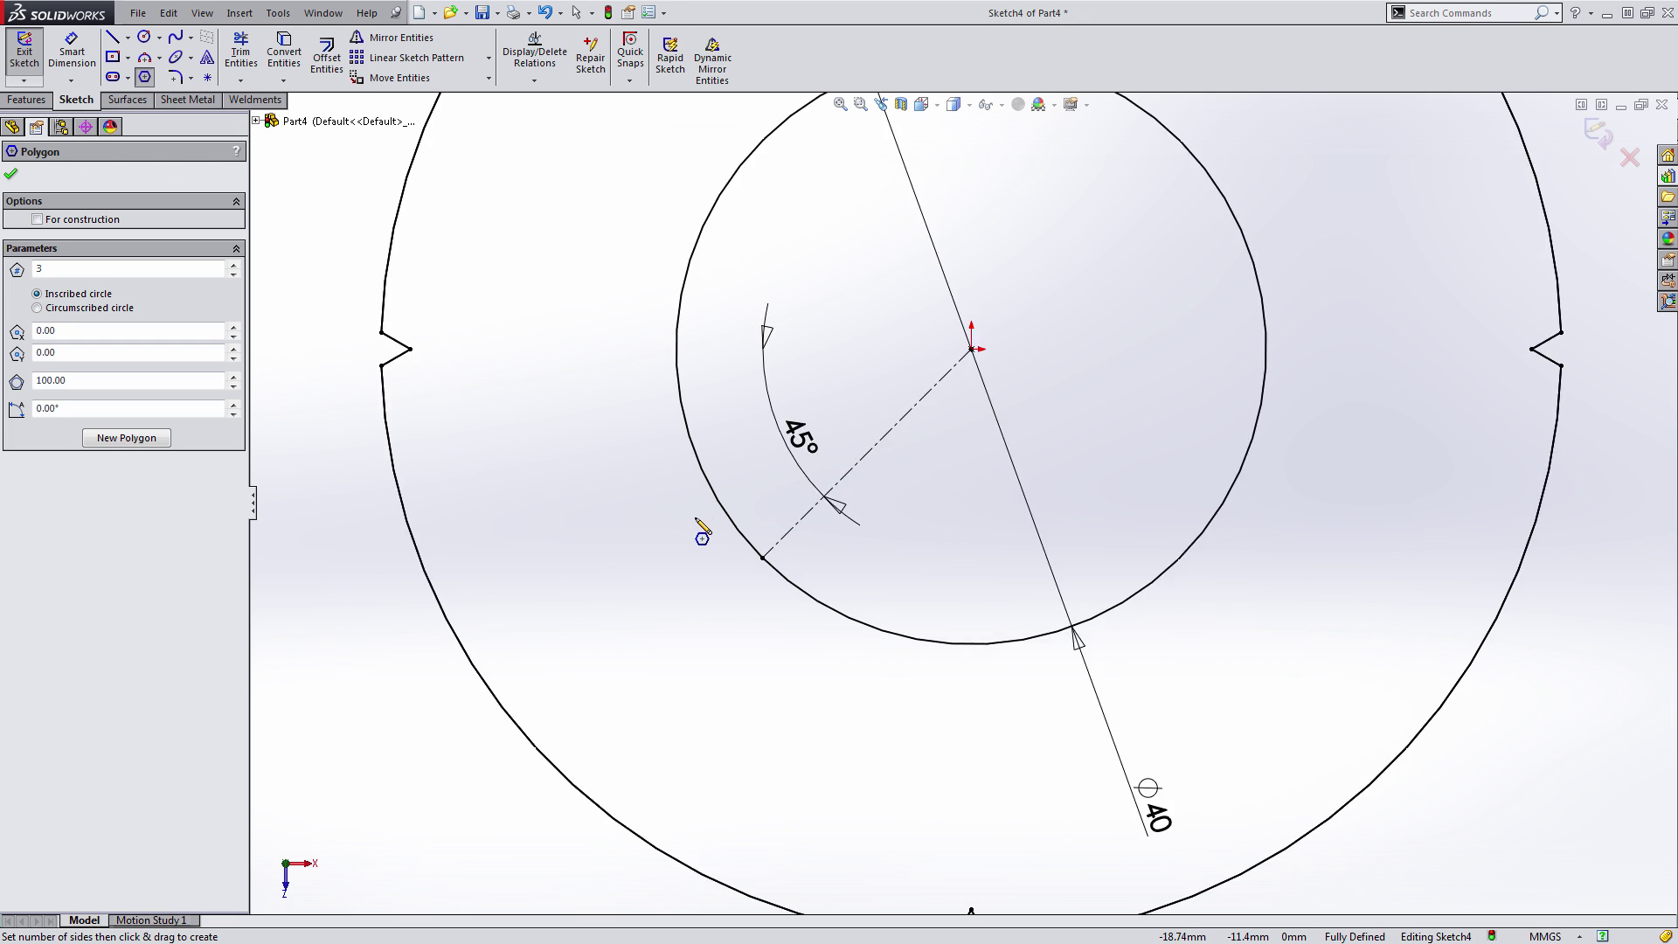
scroll(698, 521, "down", 2)
left_click_drag(789, 566, 815, 540)
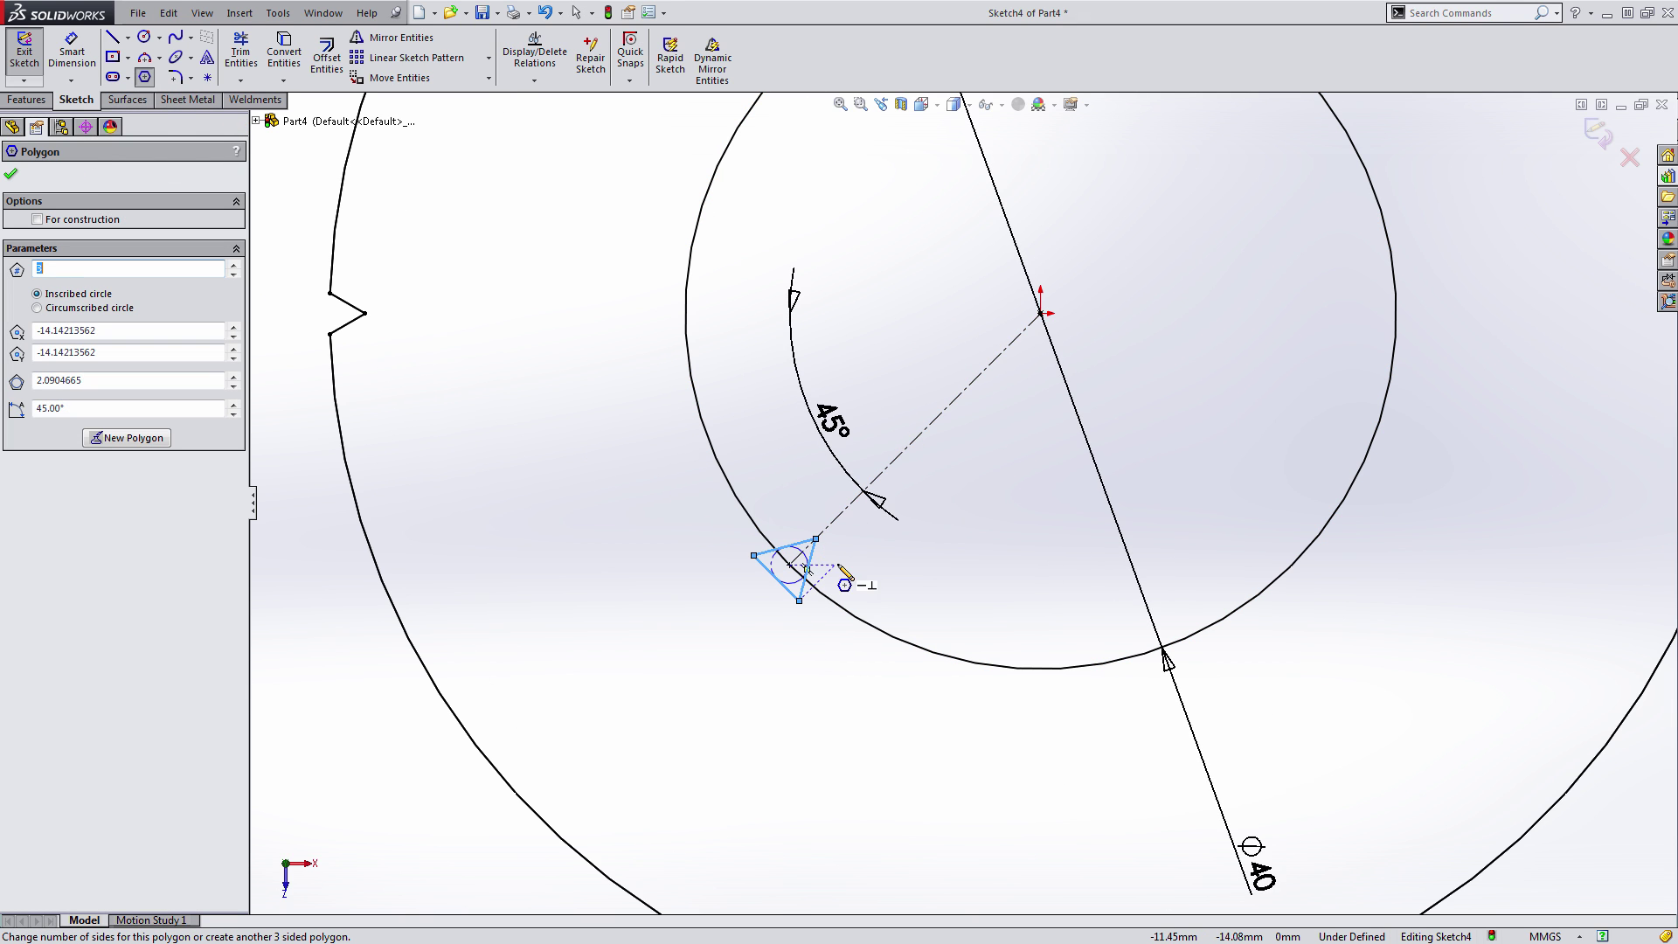
scroll(839, 566, "down", 1)
key("Escape")
- Dimension the distance from the triangle's centre to its inner vertex at 2 mm
key("s")
left_click(863, 587)
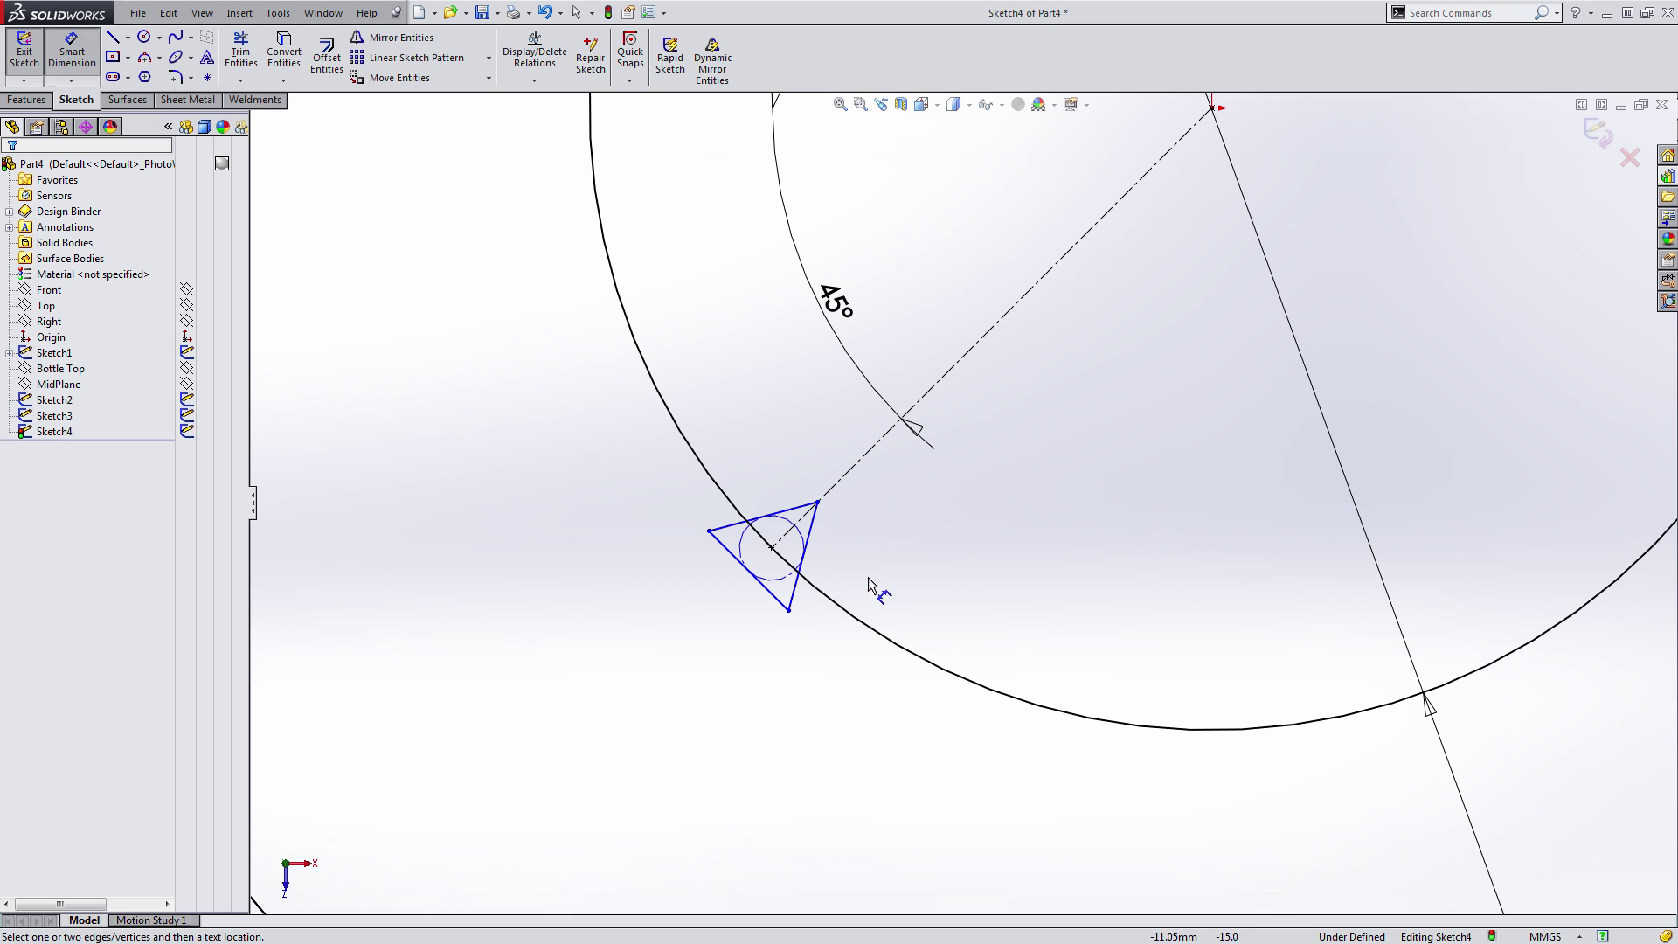
left_click(817, 503)
left_click(772, 548)
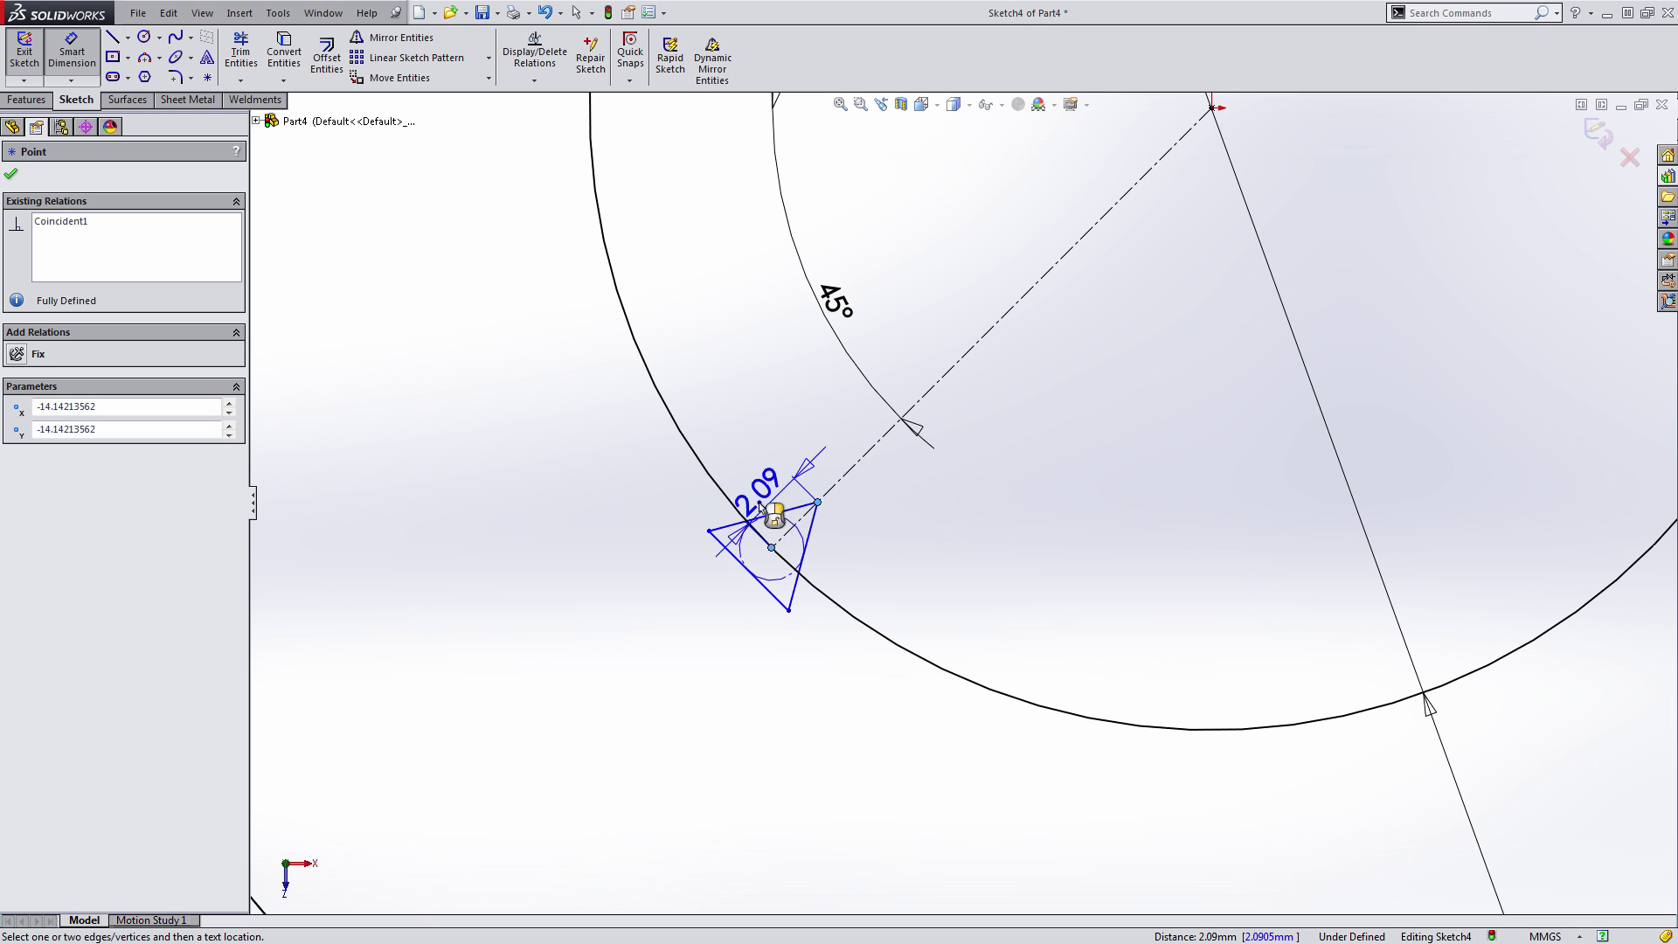
left_click(714, 447)
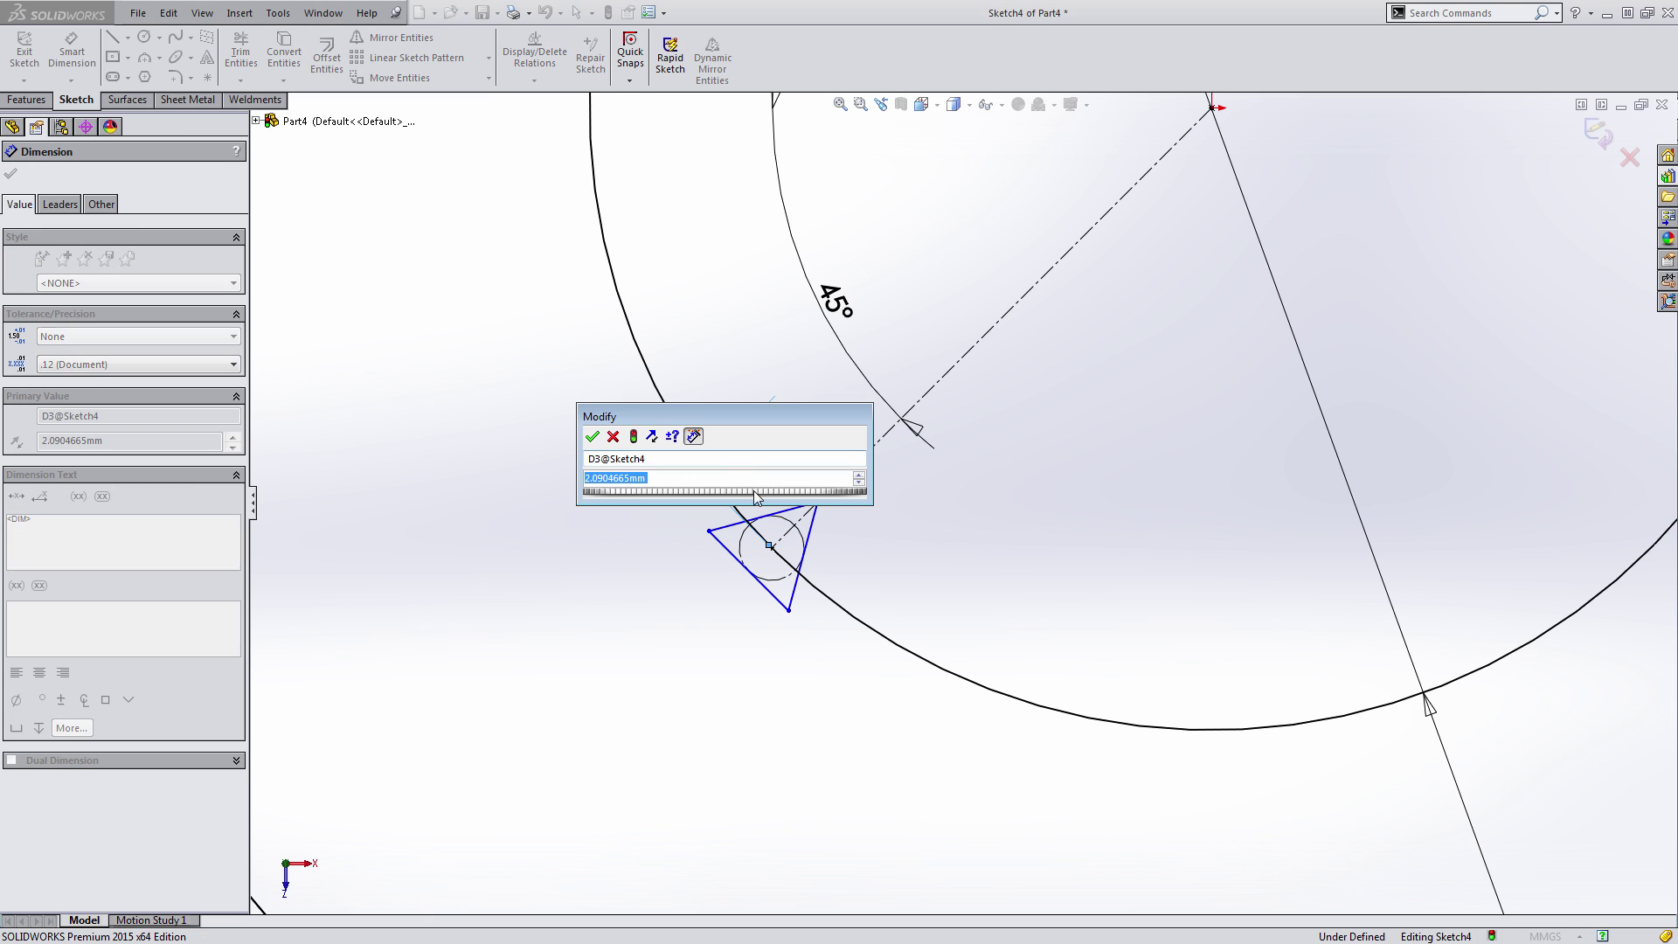
type("2")
key("Return")
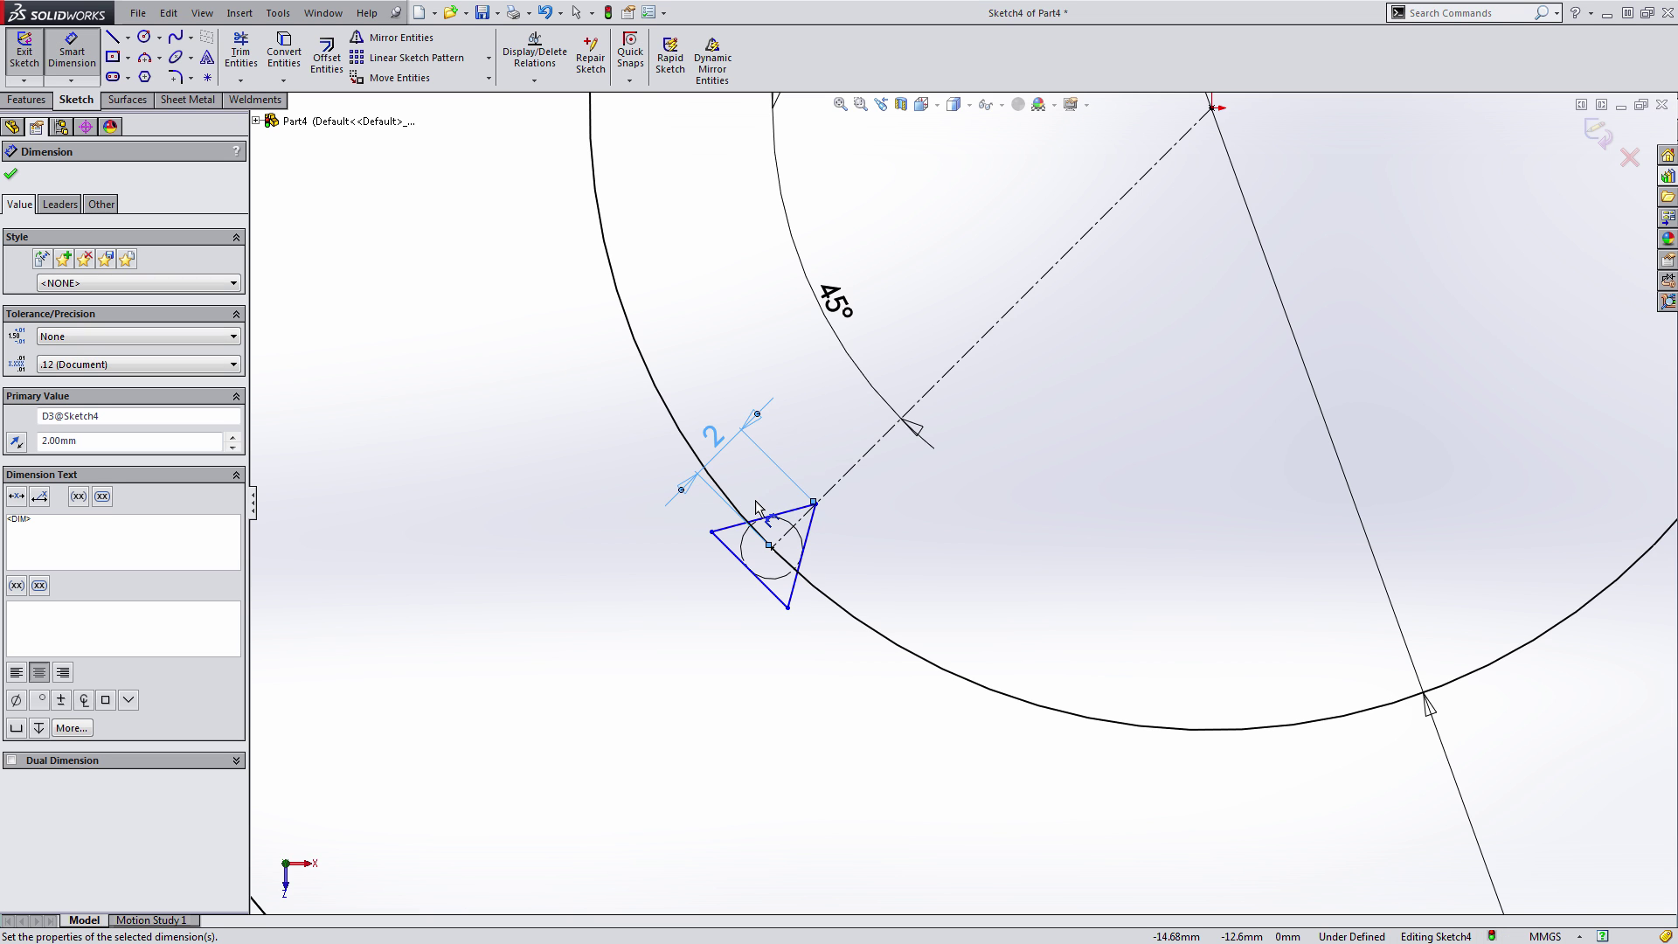
scroll(757, 507, "down", 3)
key("Escape")
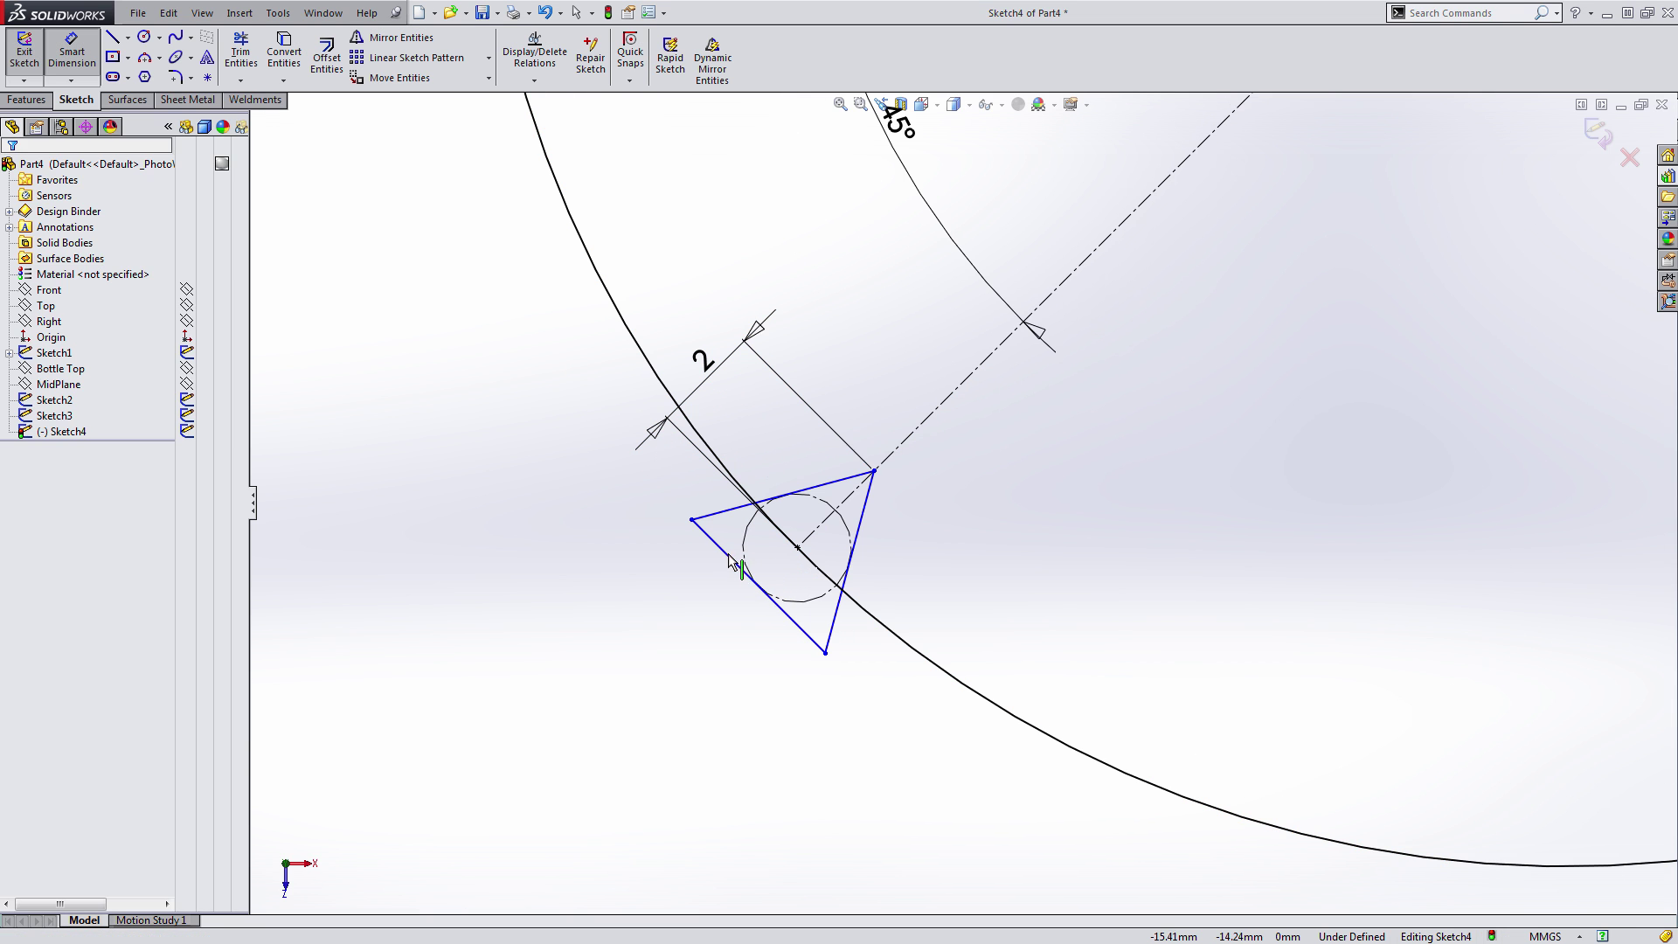
- Delete the triangle's outer side and trim its two remaining sides back to the 40 mm circle
left_click(724, 553)
key("Escape")
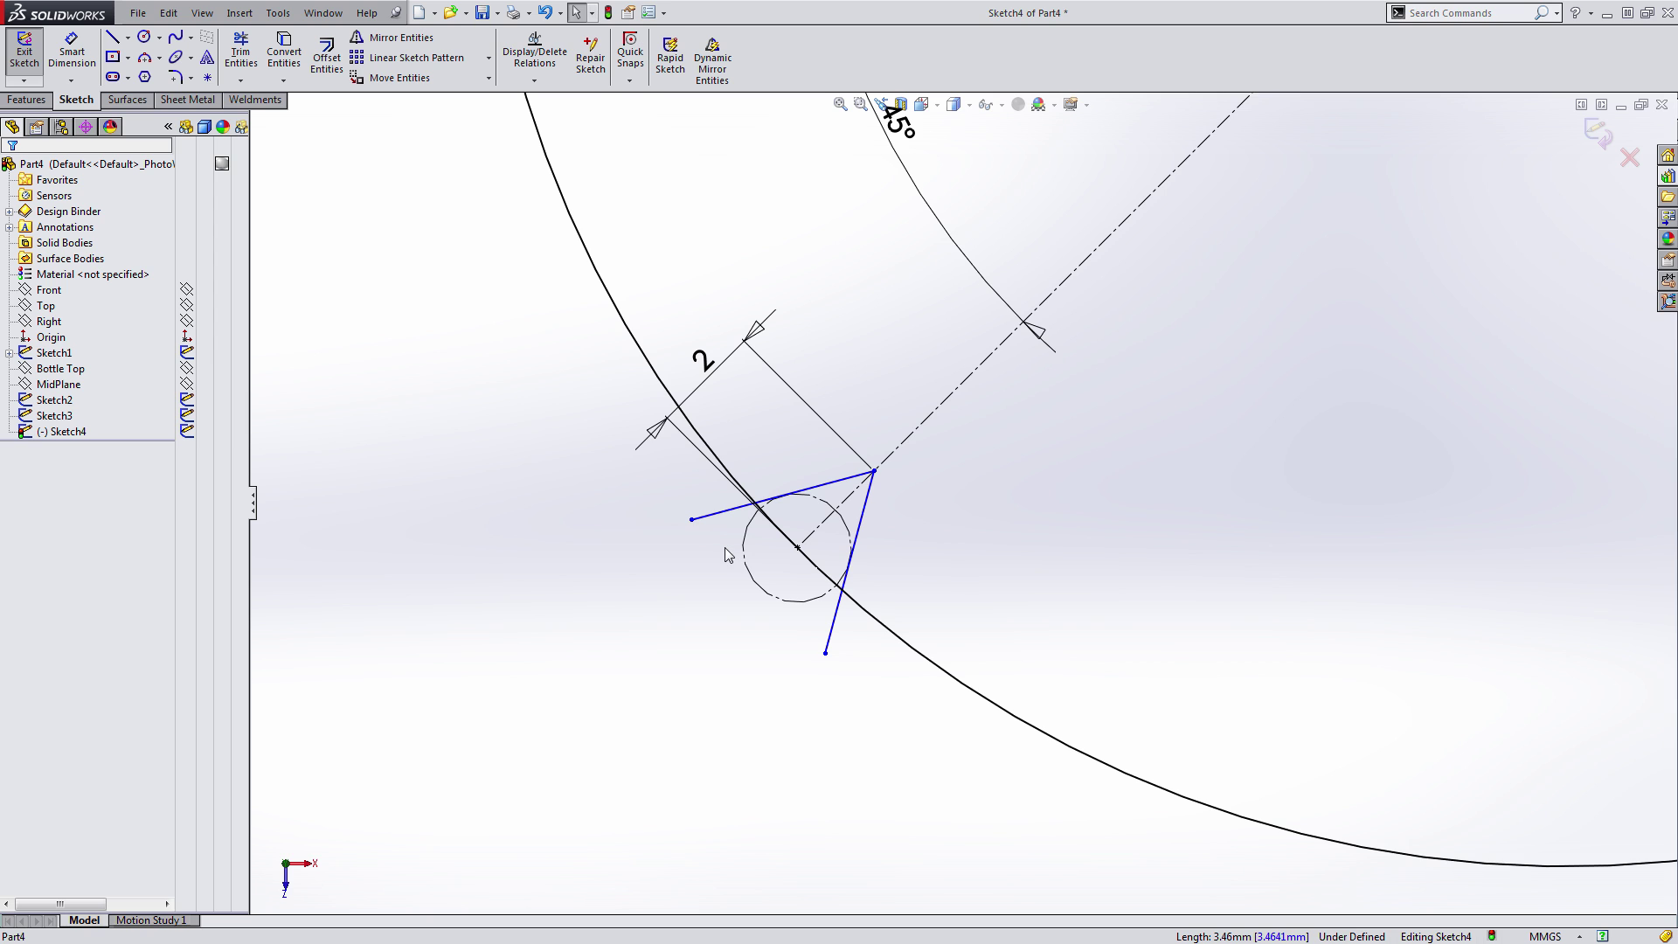
key("t")
left_click_drag(711, 517, 830, 635)
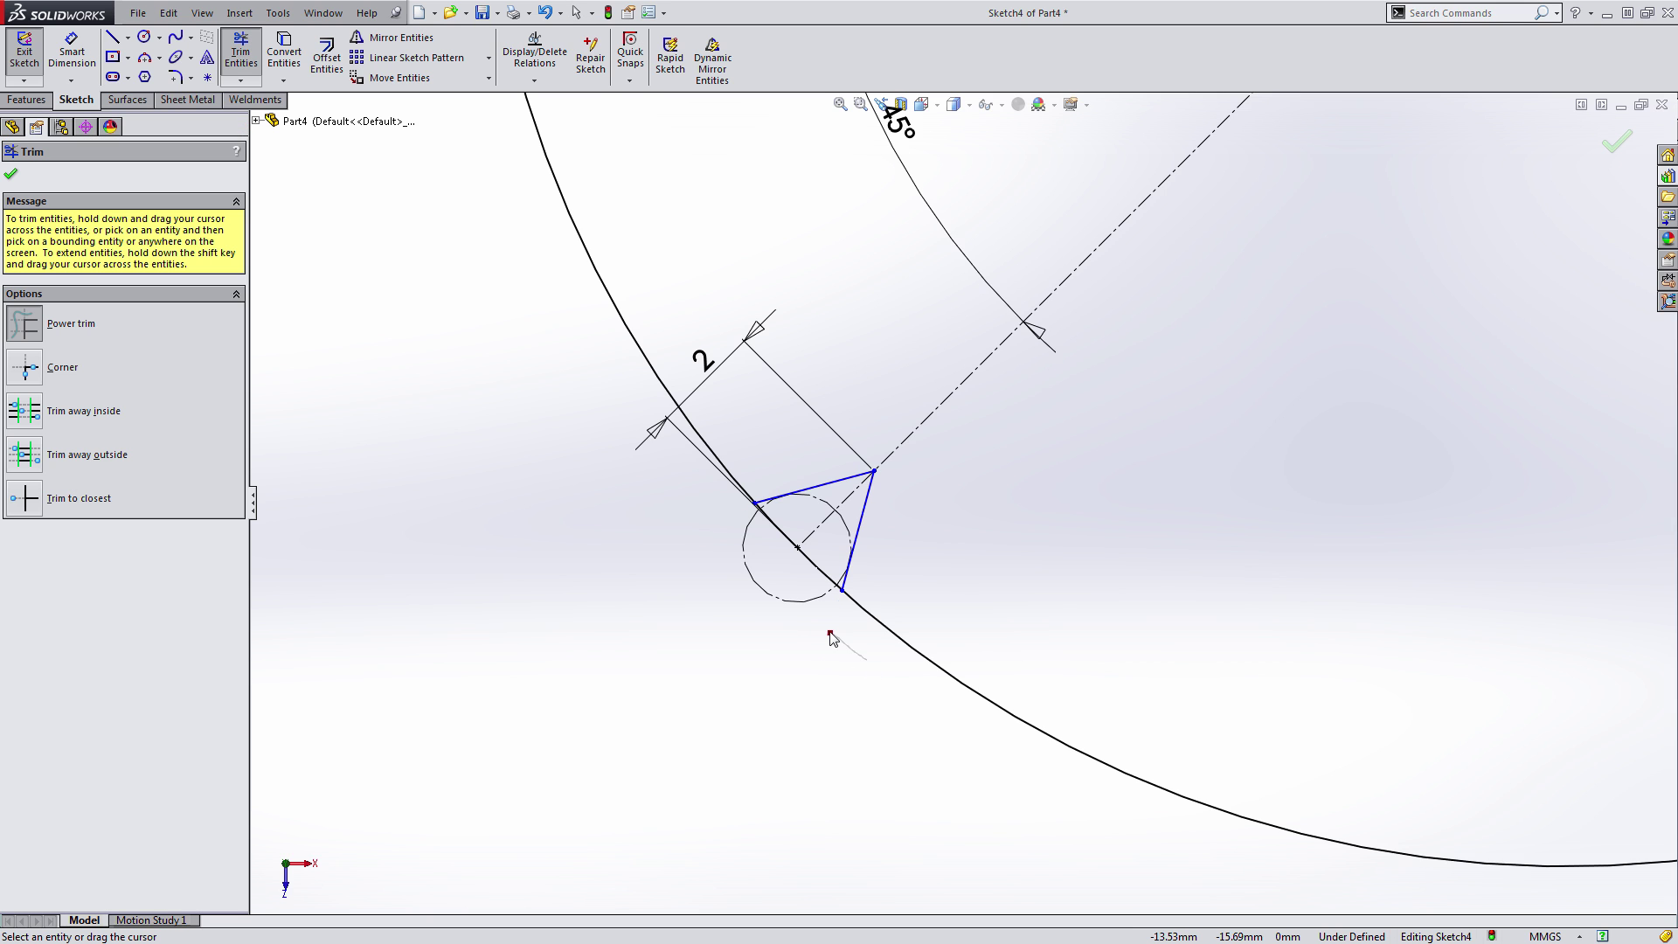
key("Escape")
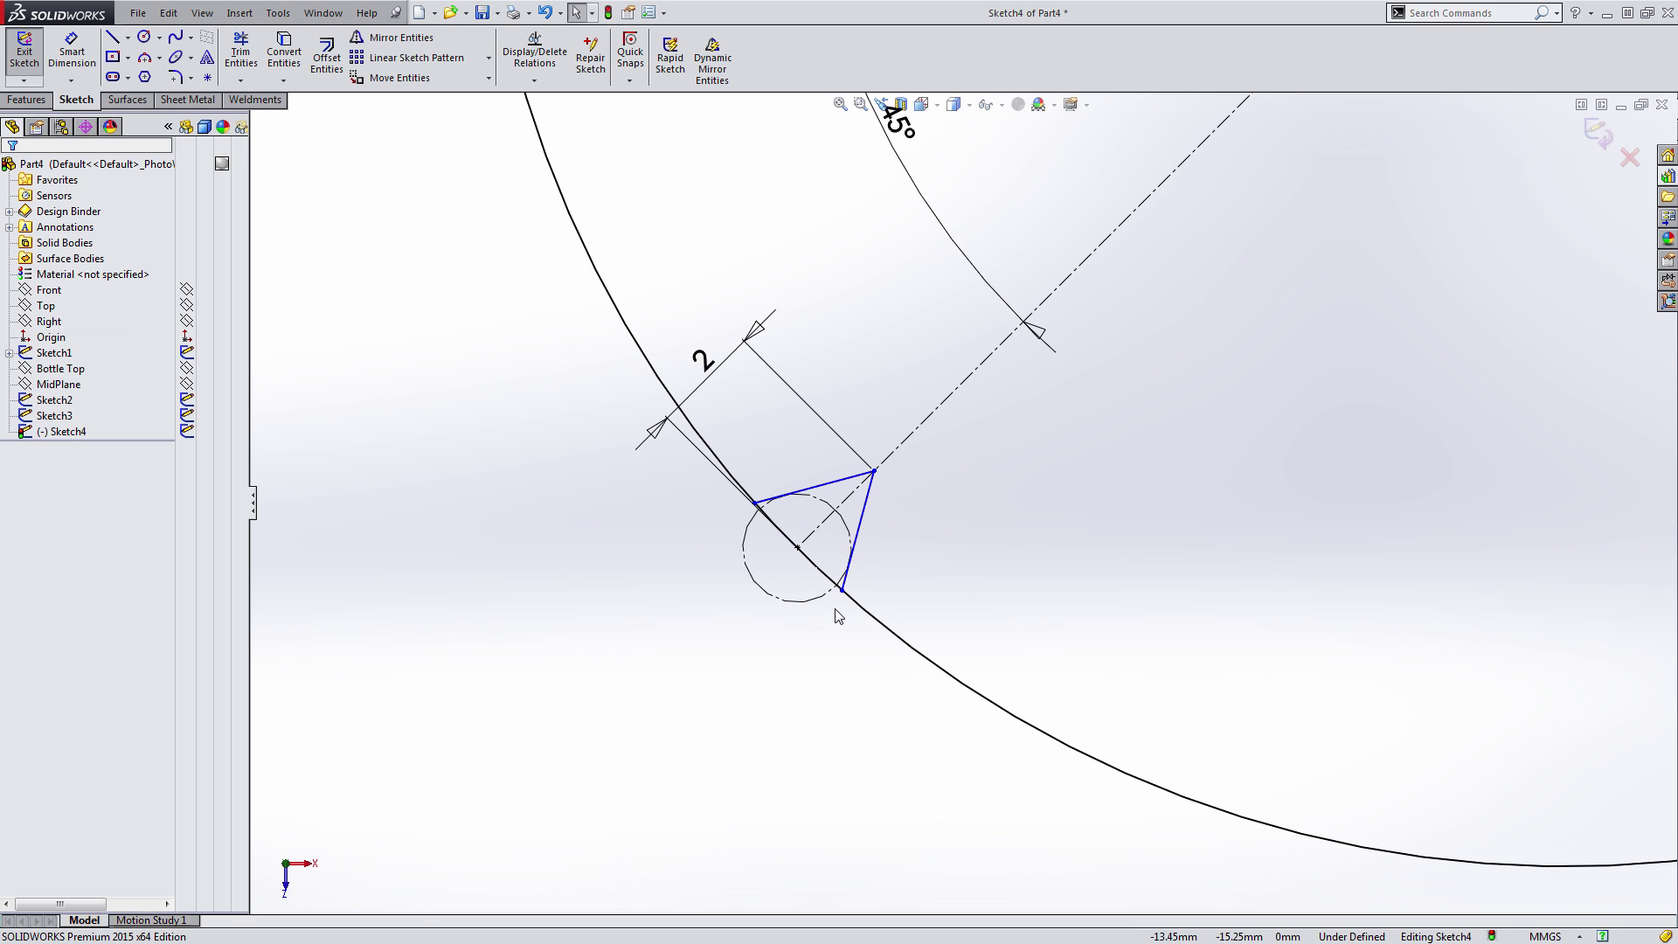
- Constrain the notch's inner vertex to the 45-degree construction line with a Coincident relation
mouse_move(873, 471)
left_mouse_down()
mouse_move(891, 493)
mouse_move(864, 466)
mouse_move(877, 474)
left_mouse_up()
left_click(892, 474, "ctrl")
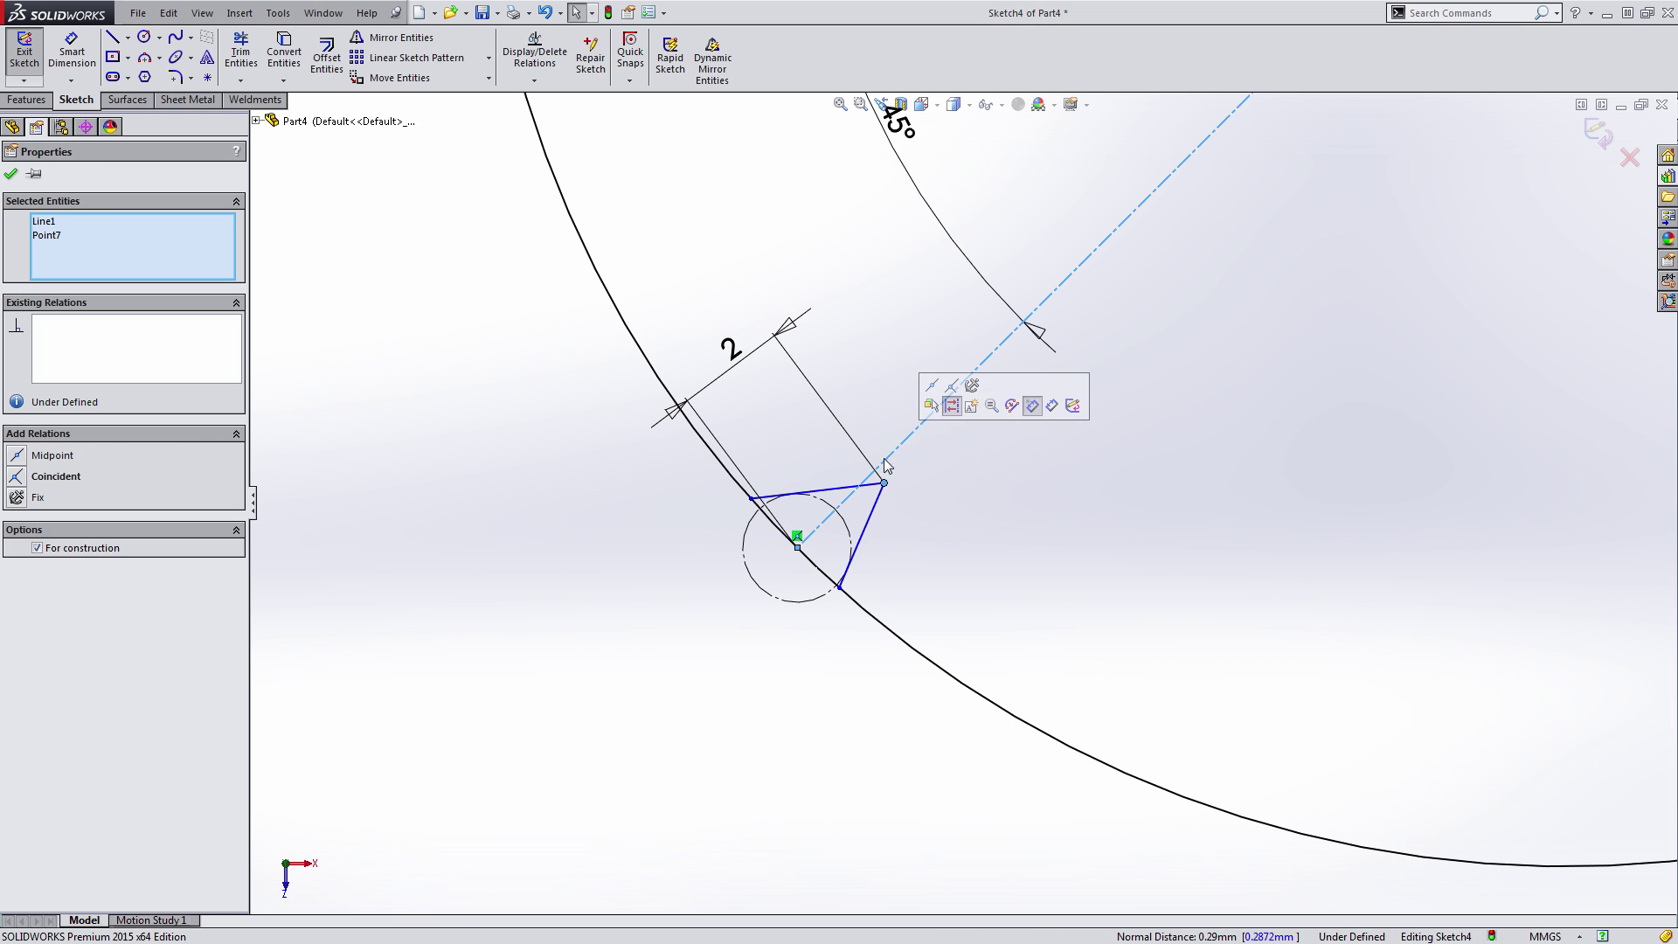
left_click(951, 387)
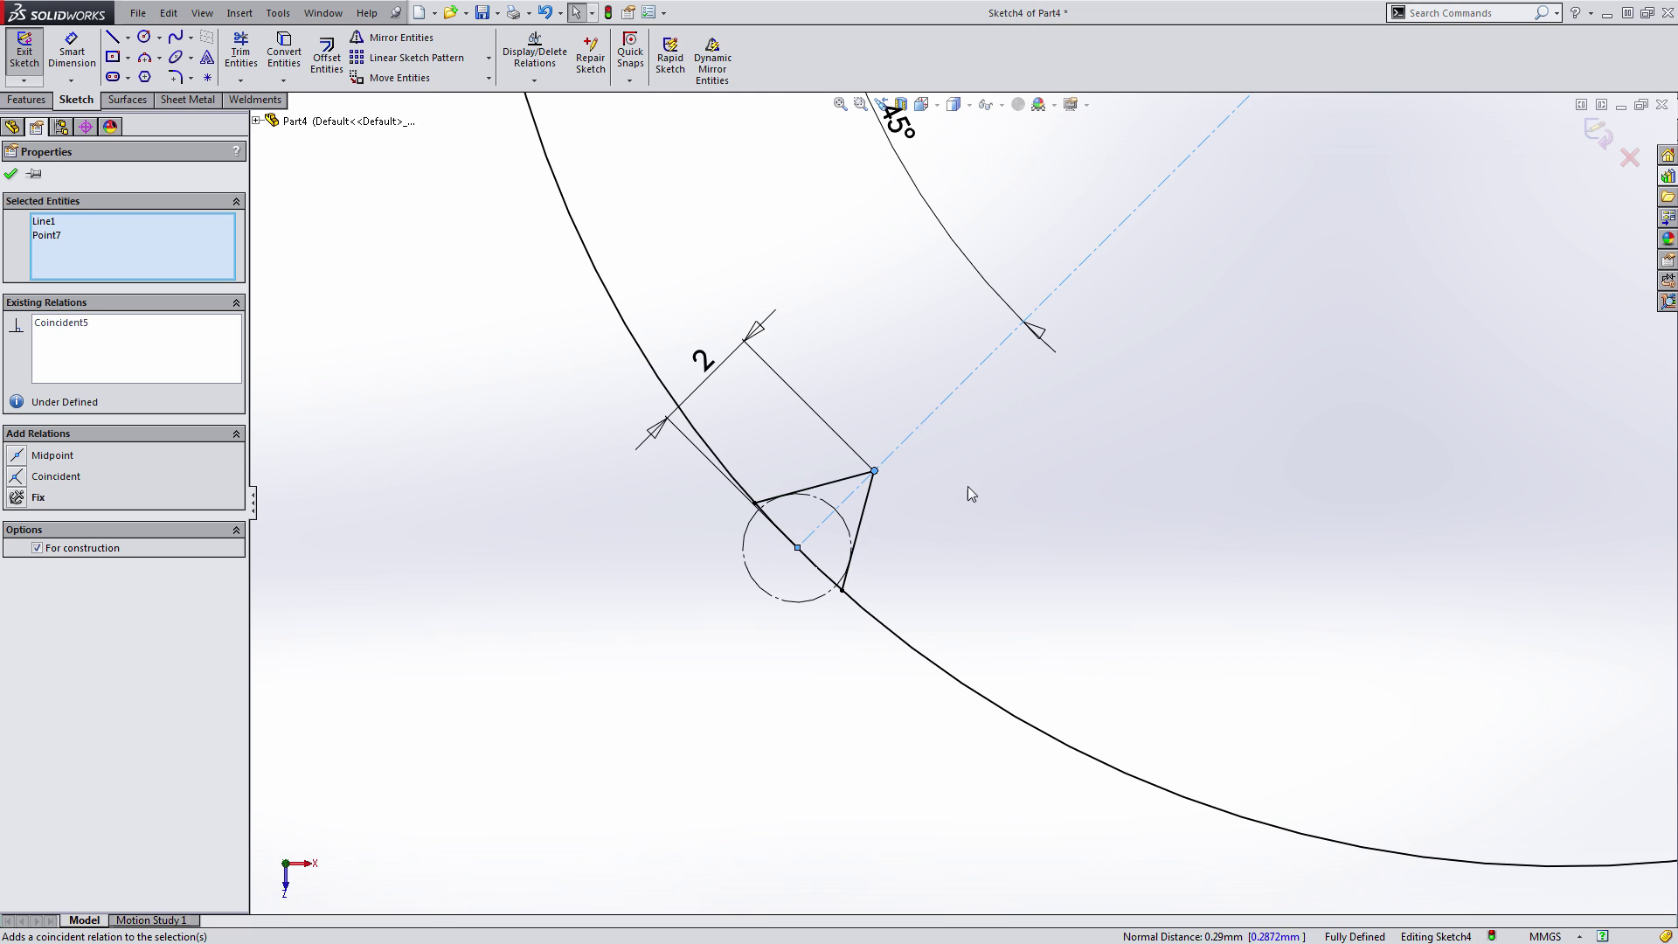
left_click(960, 490)
- Pattern the two notch lines of the middle profile circularly, with 4 equally spaced instances over 360 degrees
scroll(883, 621, "up", 3)
scroll(1073, 438, "down", 1)
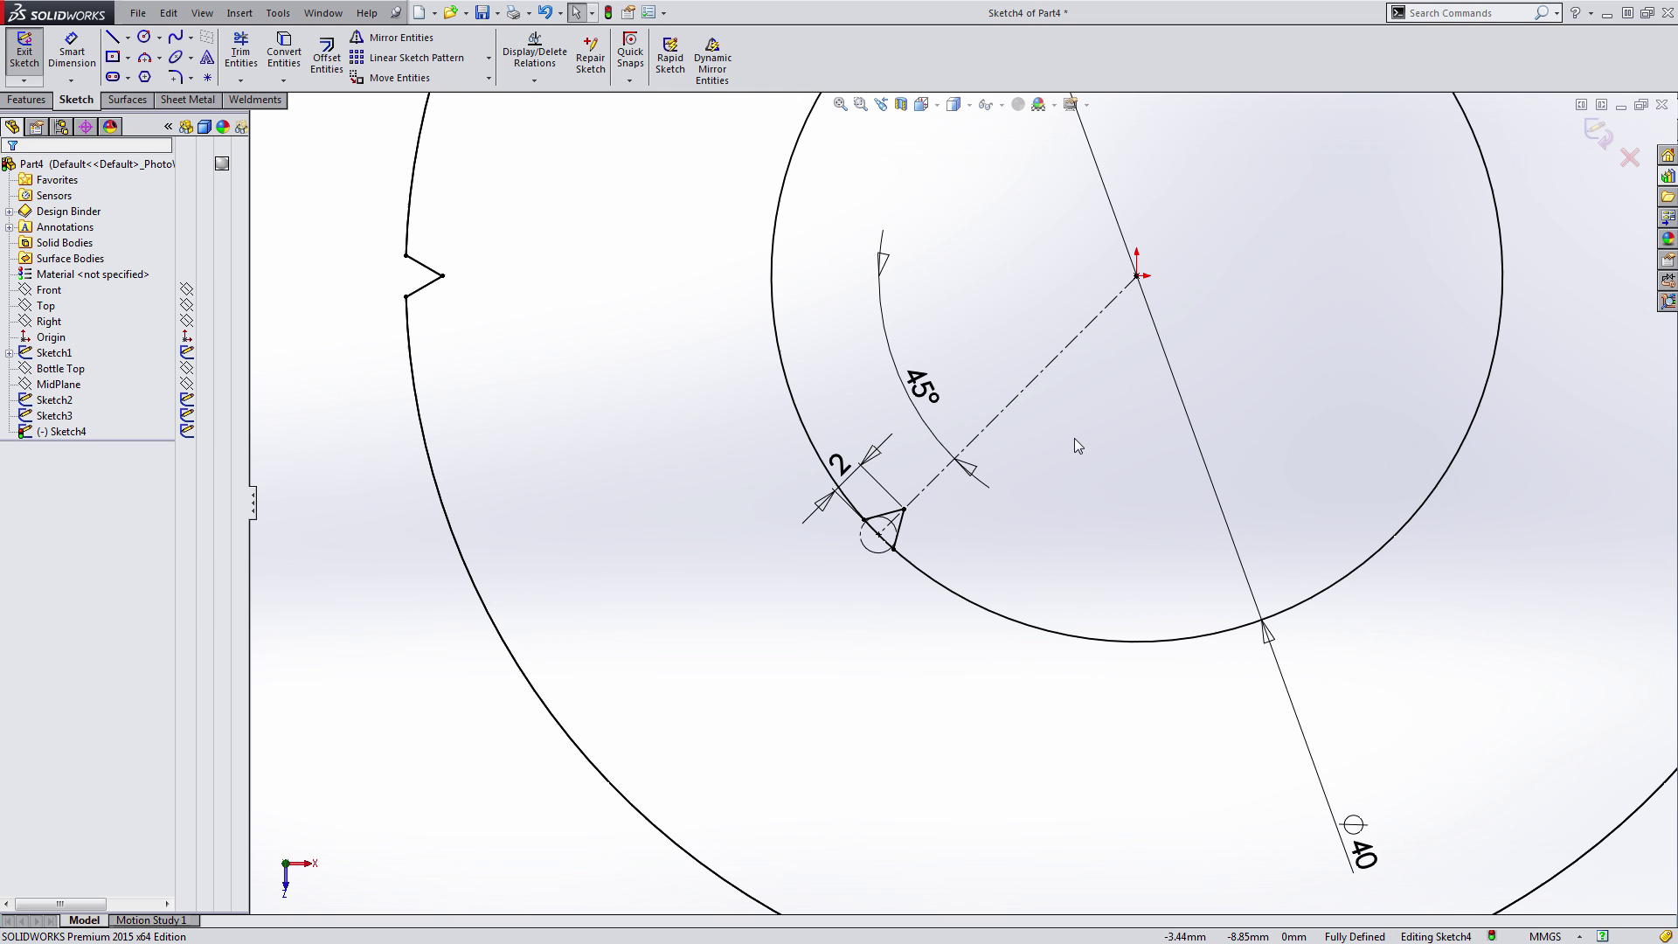
left_click(488, 57)
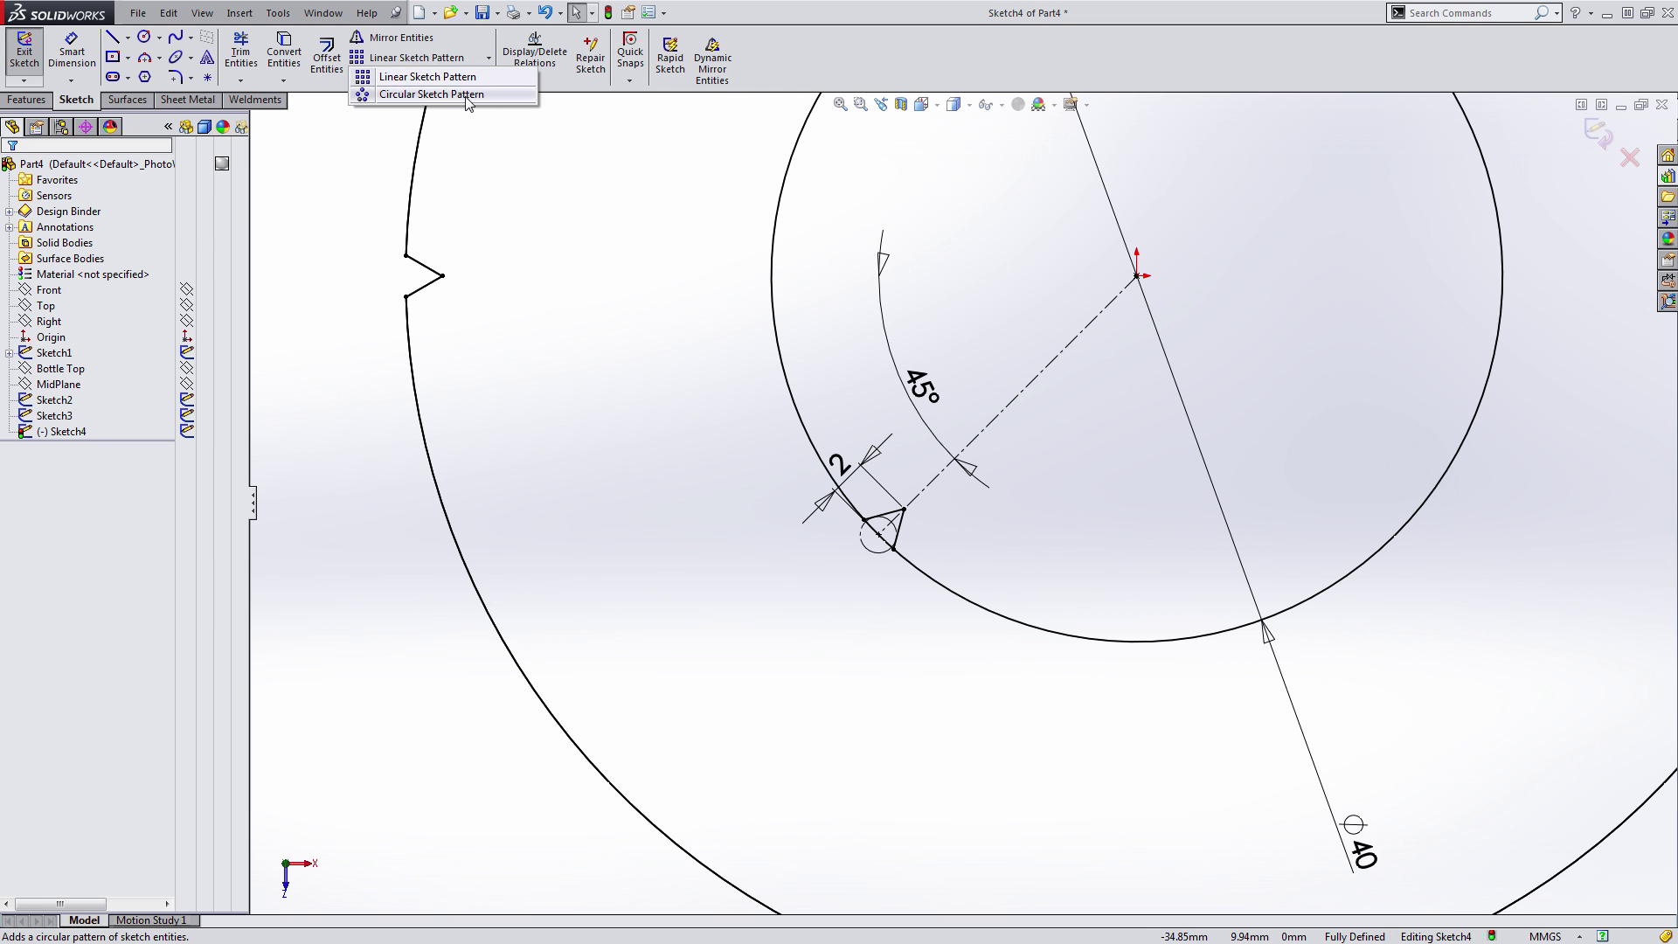
left_click(467, 94)
scroll(927, 524, "down", 2)
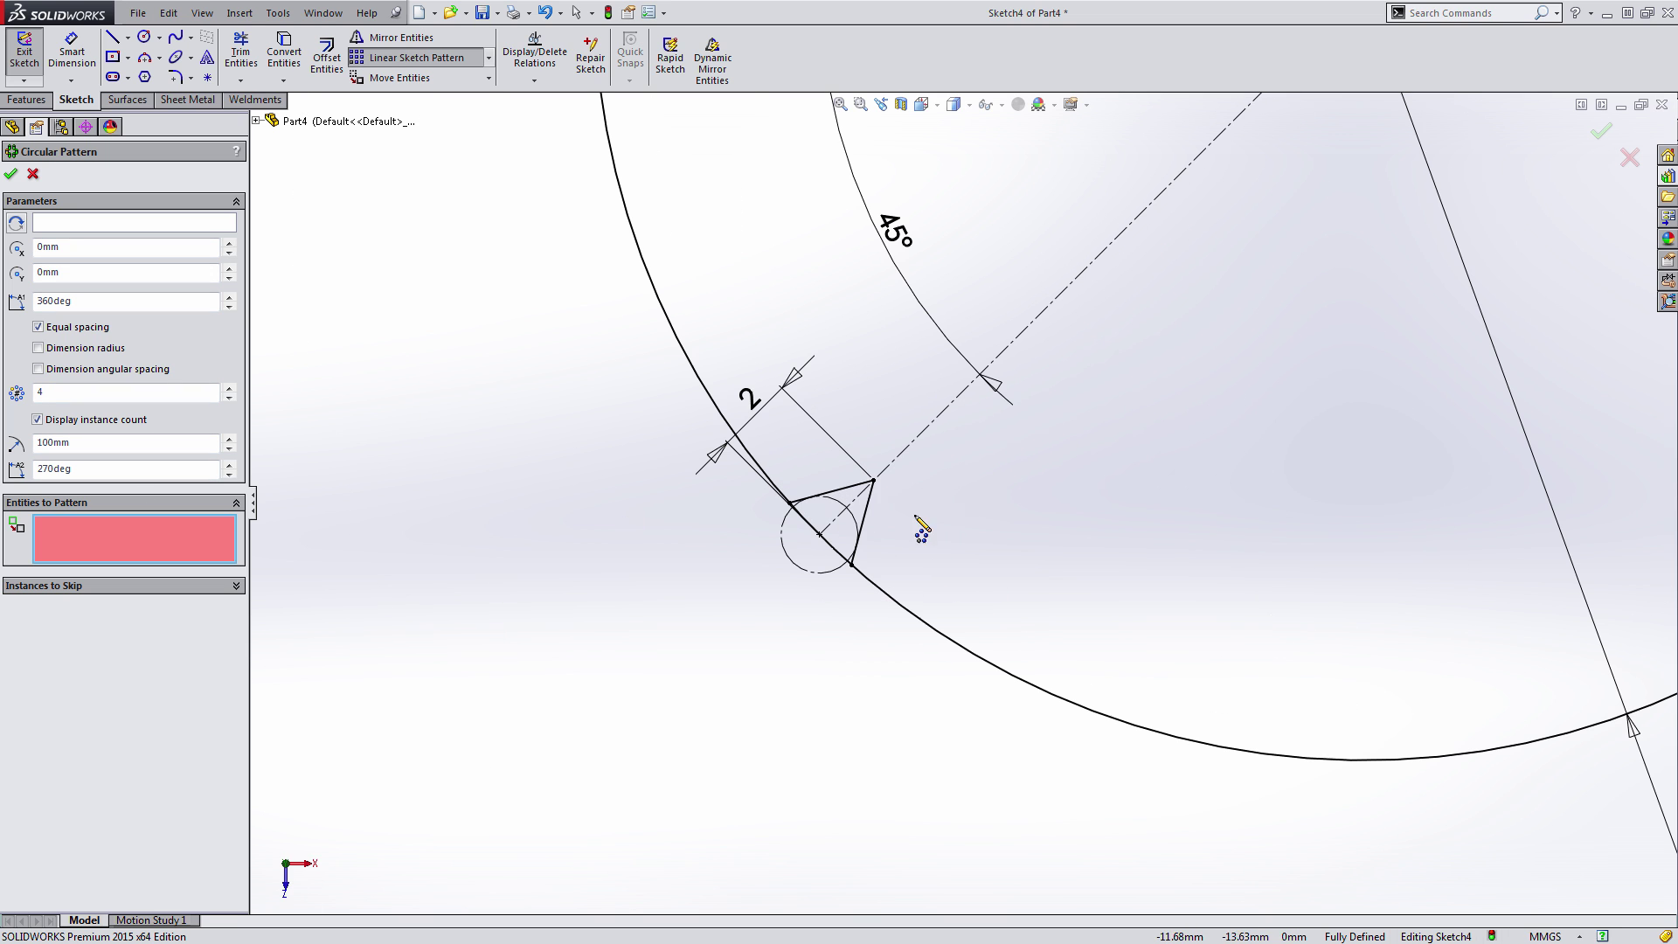
left_click(867, 507)
left_click(862, 485)
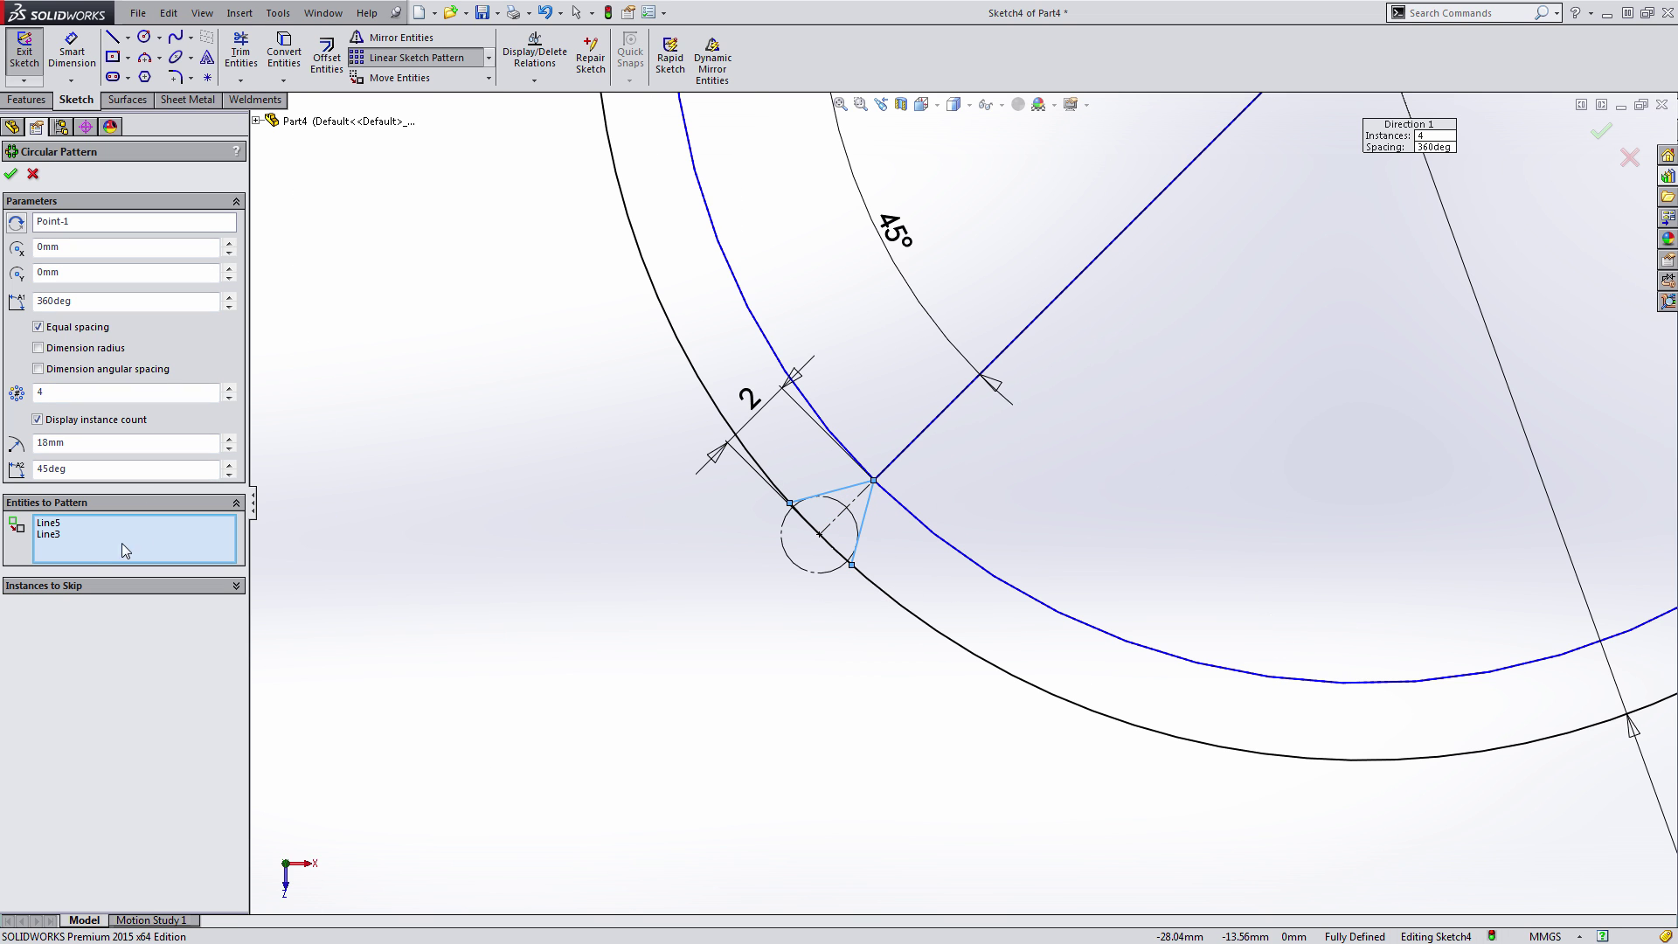
left_click(11, 173)
- Fully define the middle profile's patterned notches by attaching the pattern's centre point to the origin
scroll(1129, 302, "up", 3)
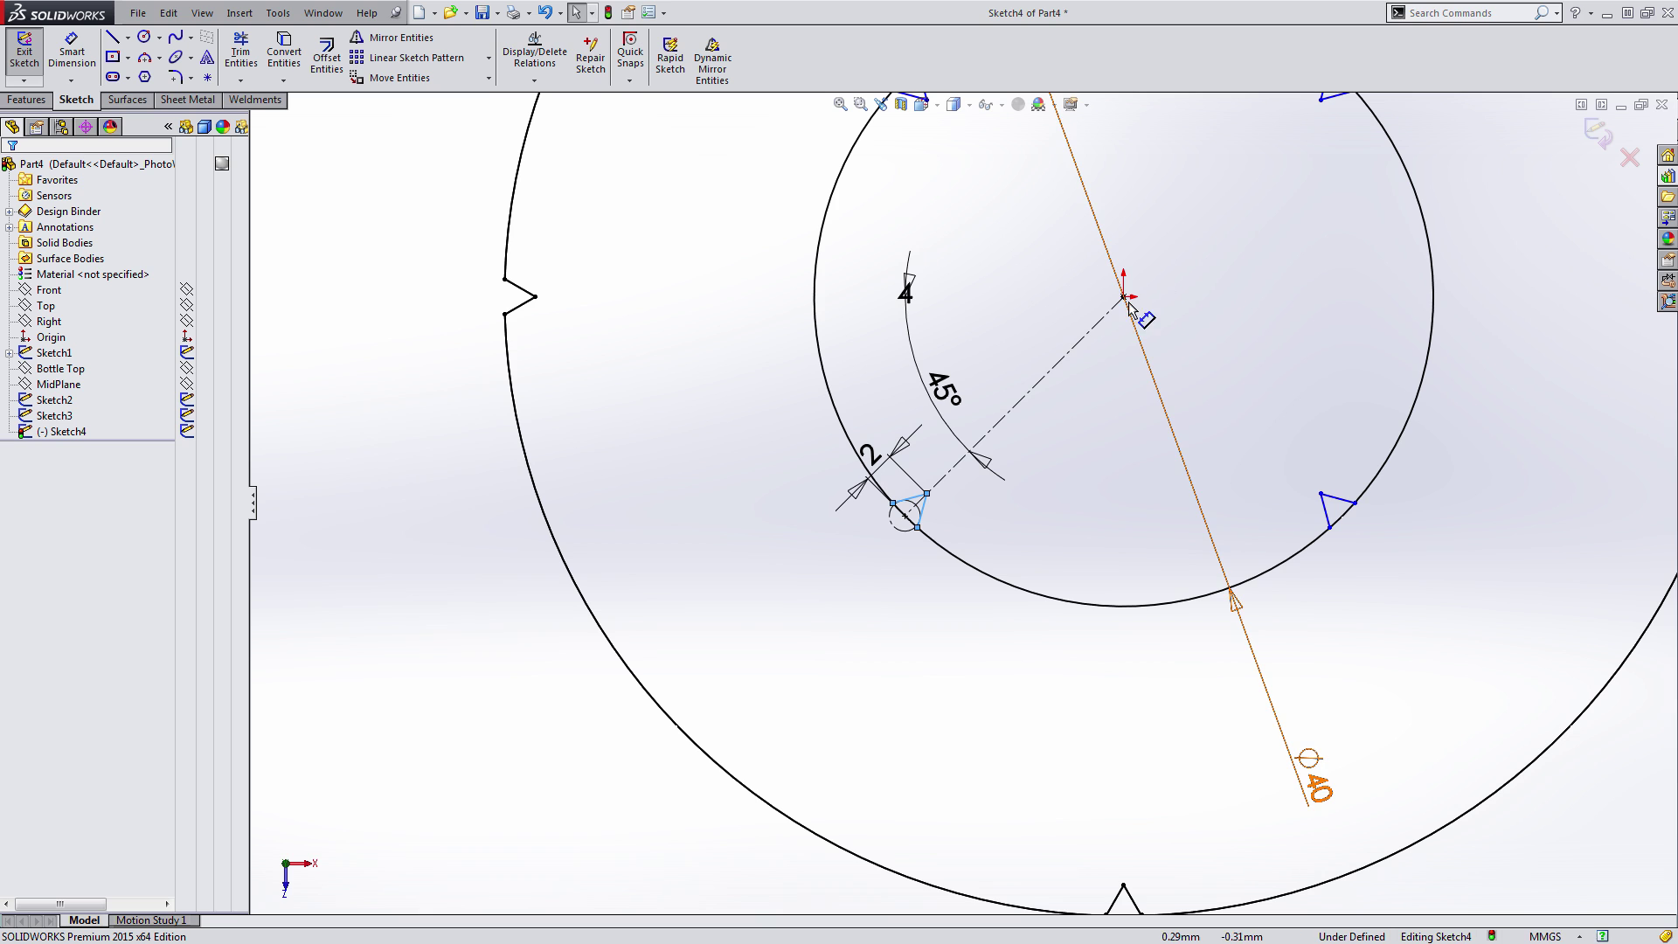
left_click_drag(1322, 492, 1328, 450)
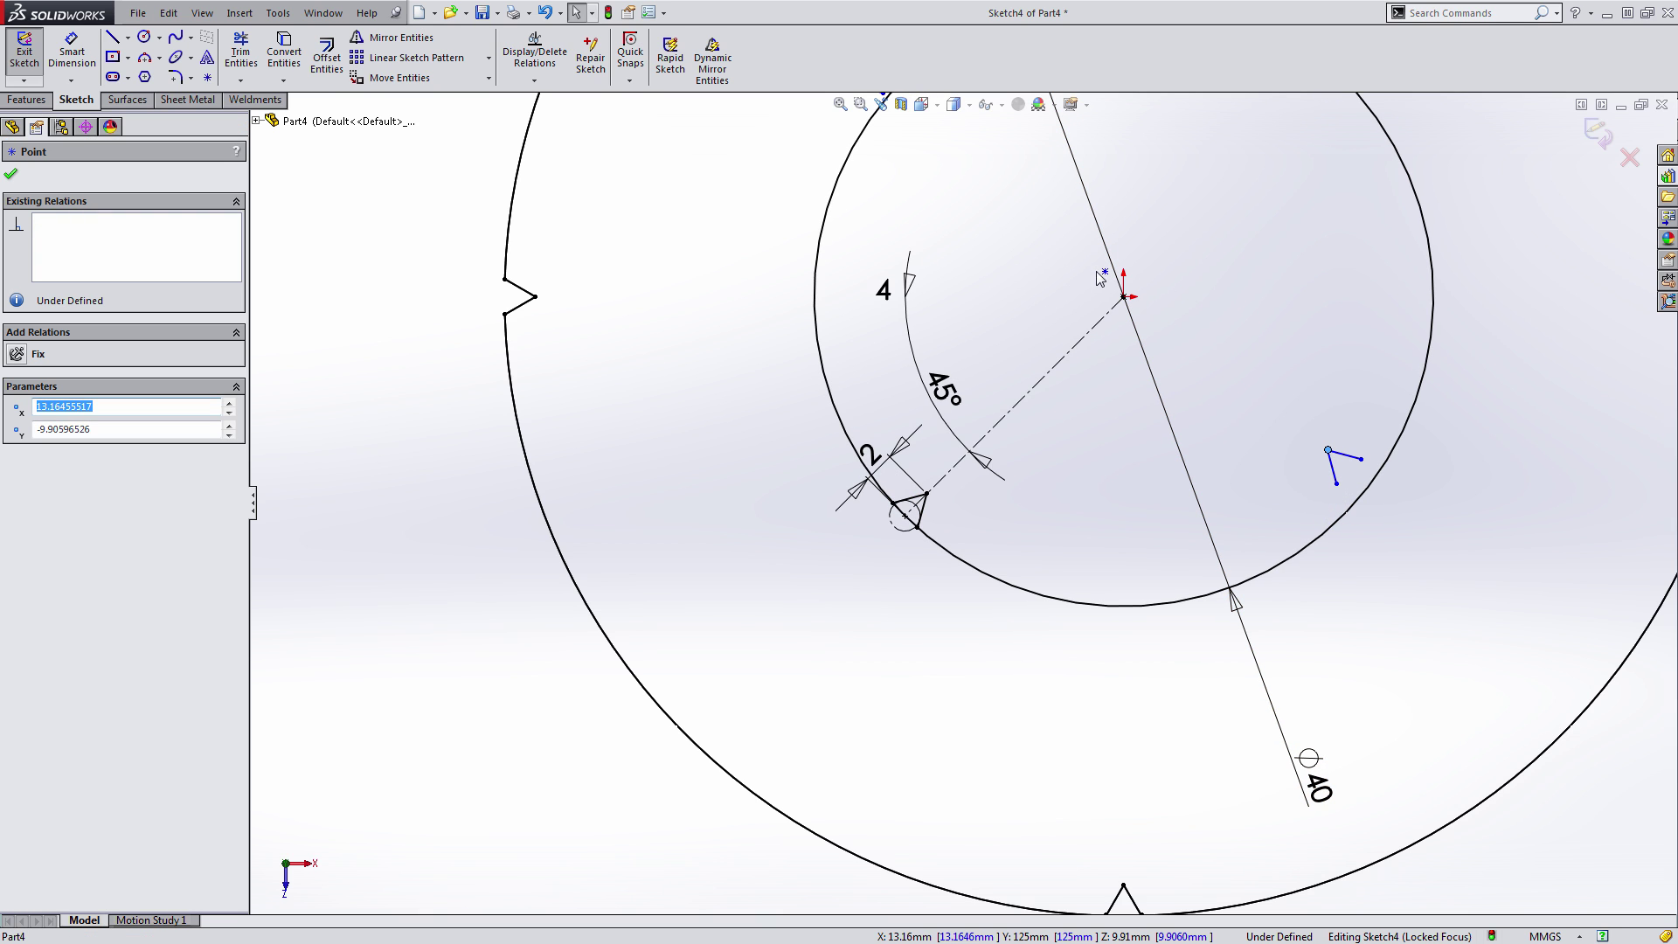
left_click(1123, 298)
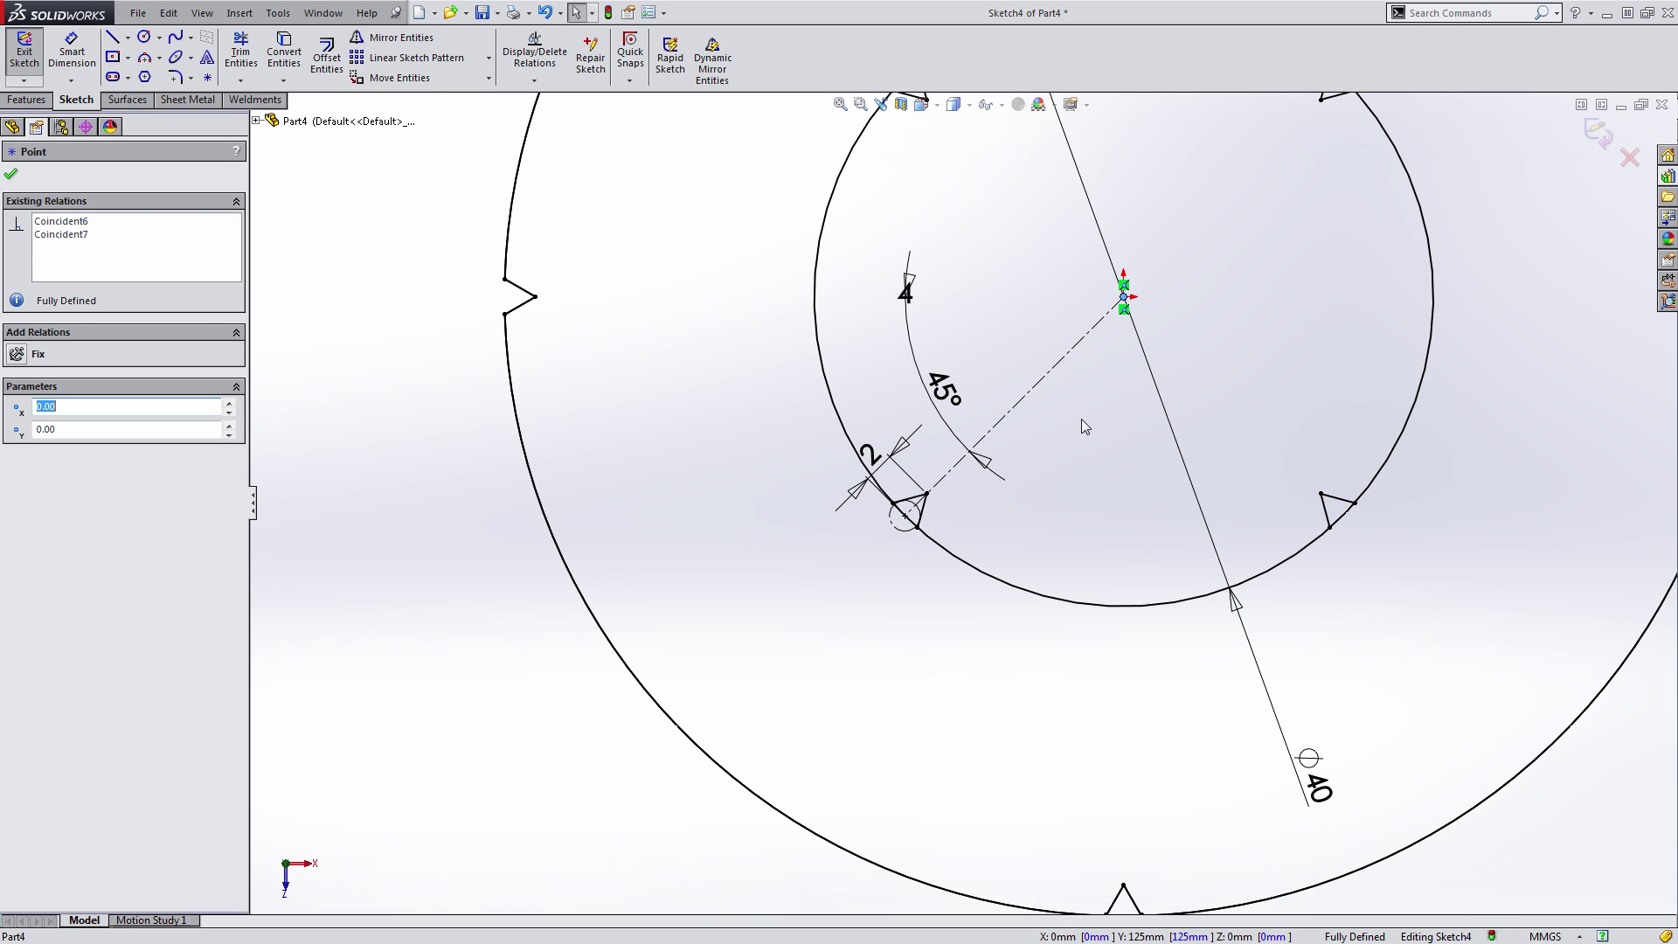
- Trim away the 40 mm circle's arc segments across the openings of the three patterned notches in the middle profile
left_click(983, 522)
key("t")
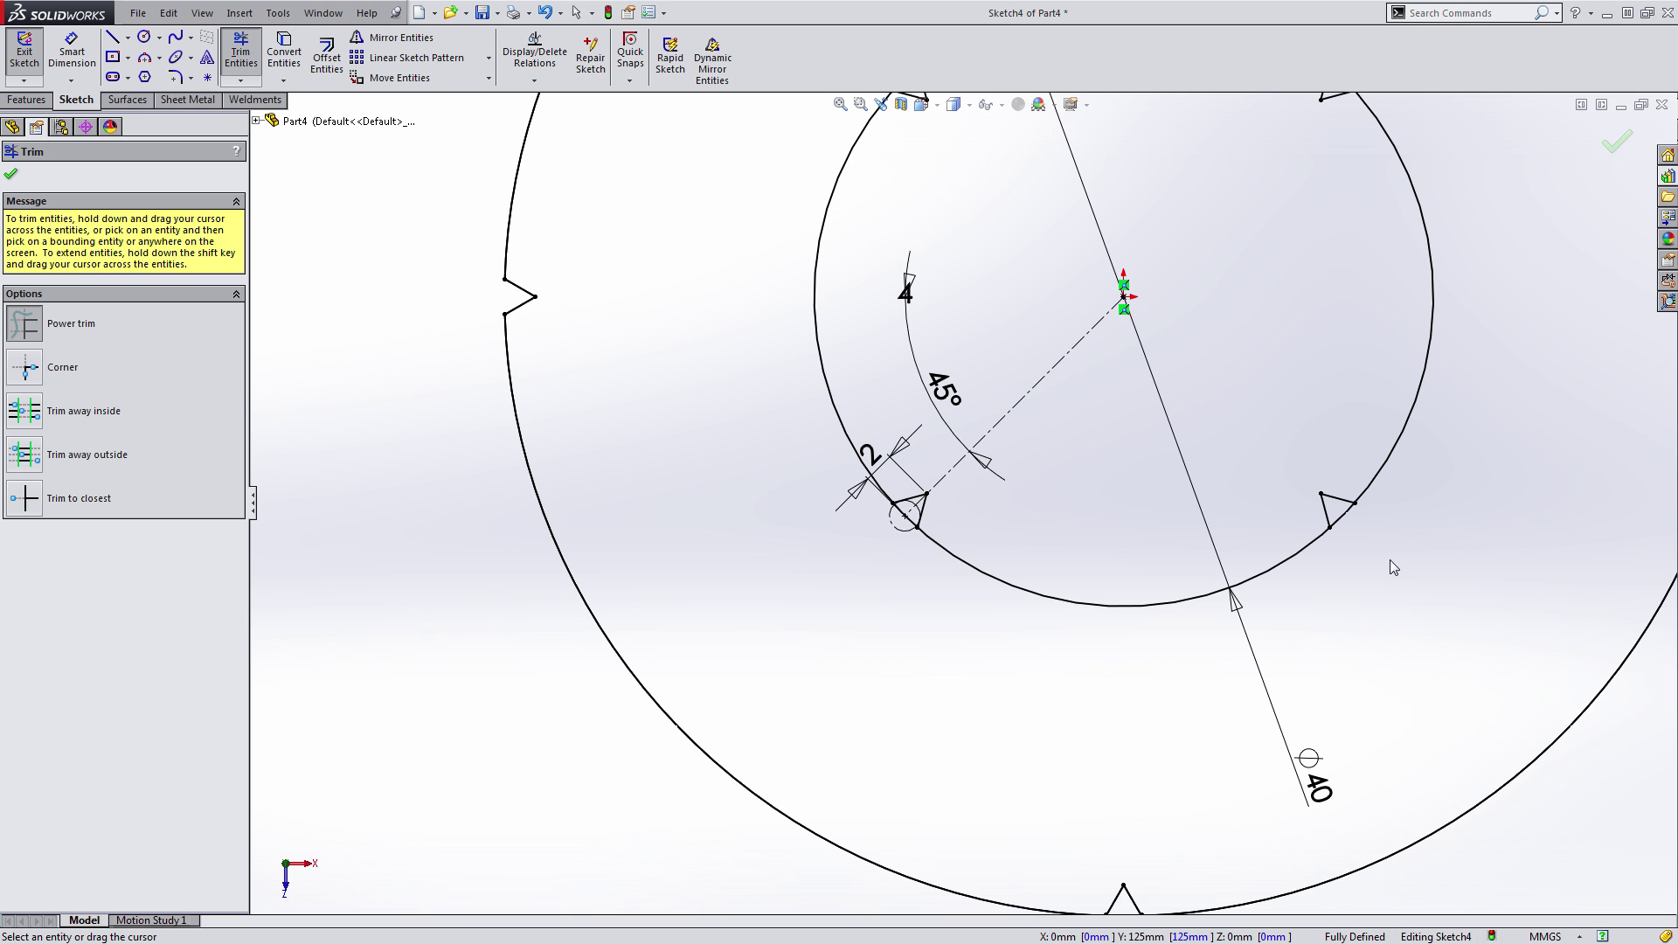
scroll(1363, 495, "up", 3)
scroll(1131, 264, "down", 3)
left_click_drag(1194, 307, 1205, 331)
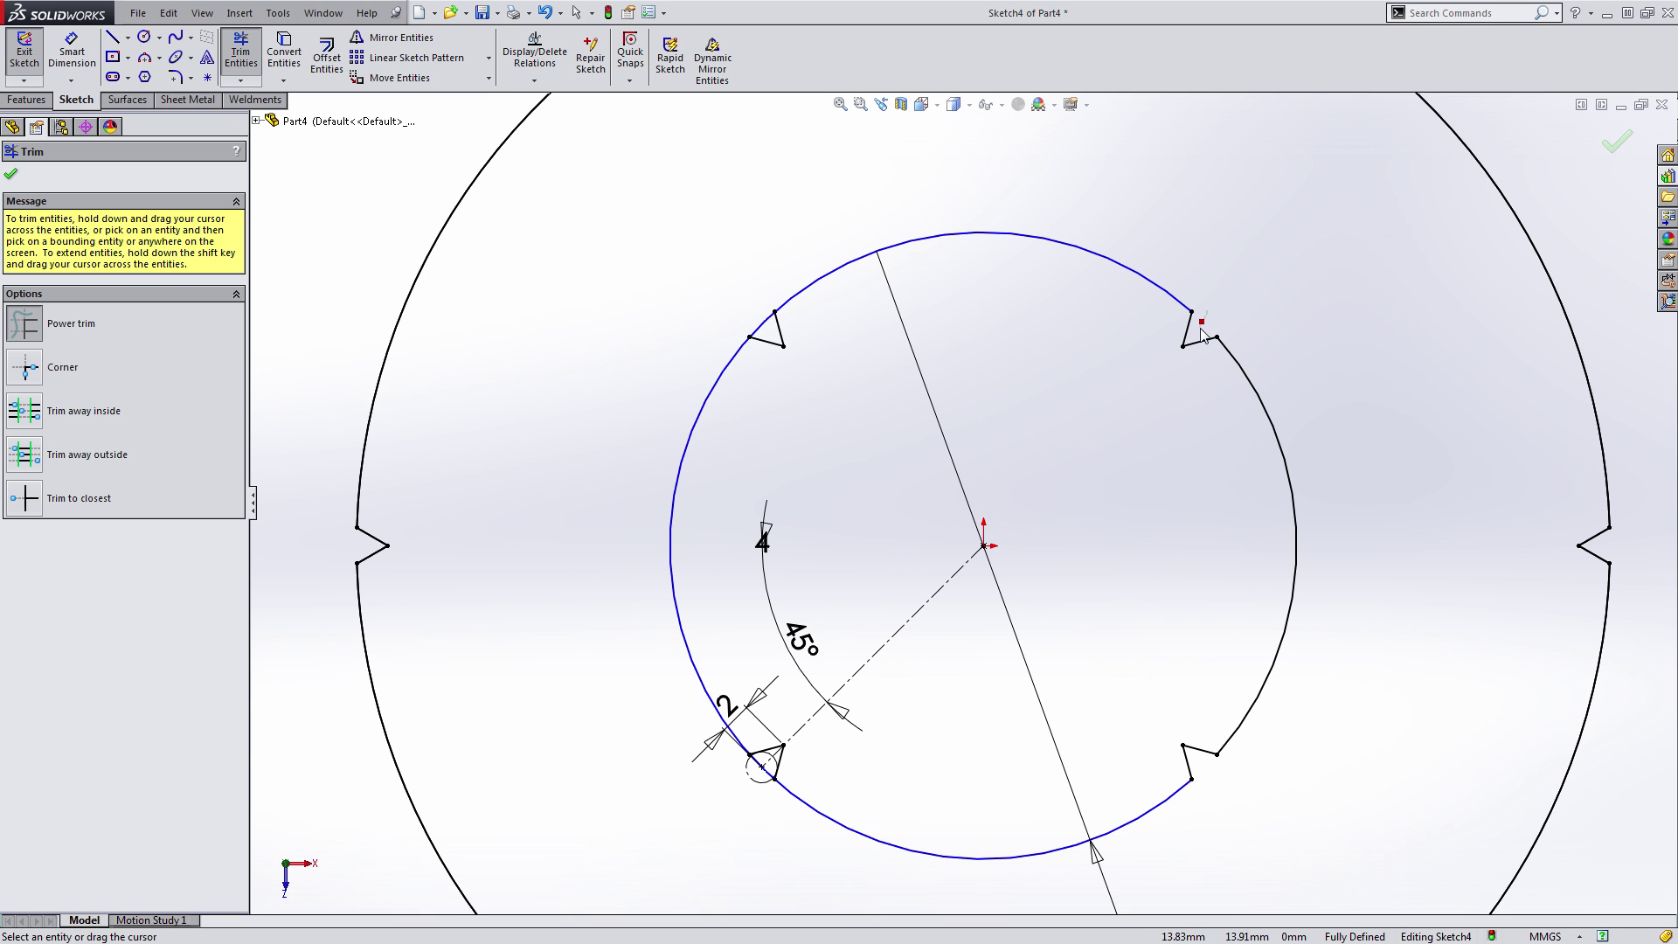
left_click_drag(750, 310, 762, 332)
scroll(870, 498, "up", 2)
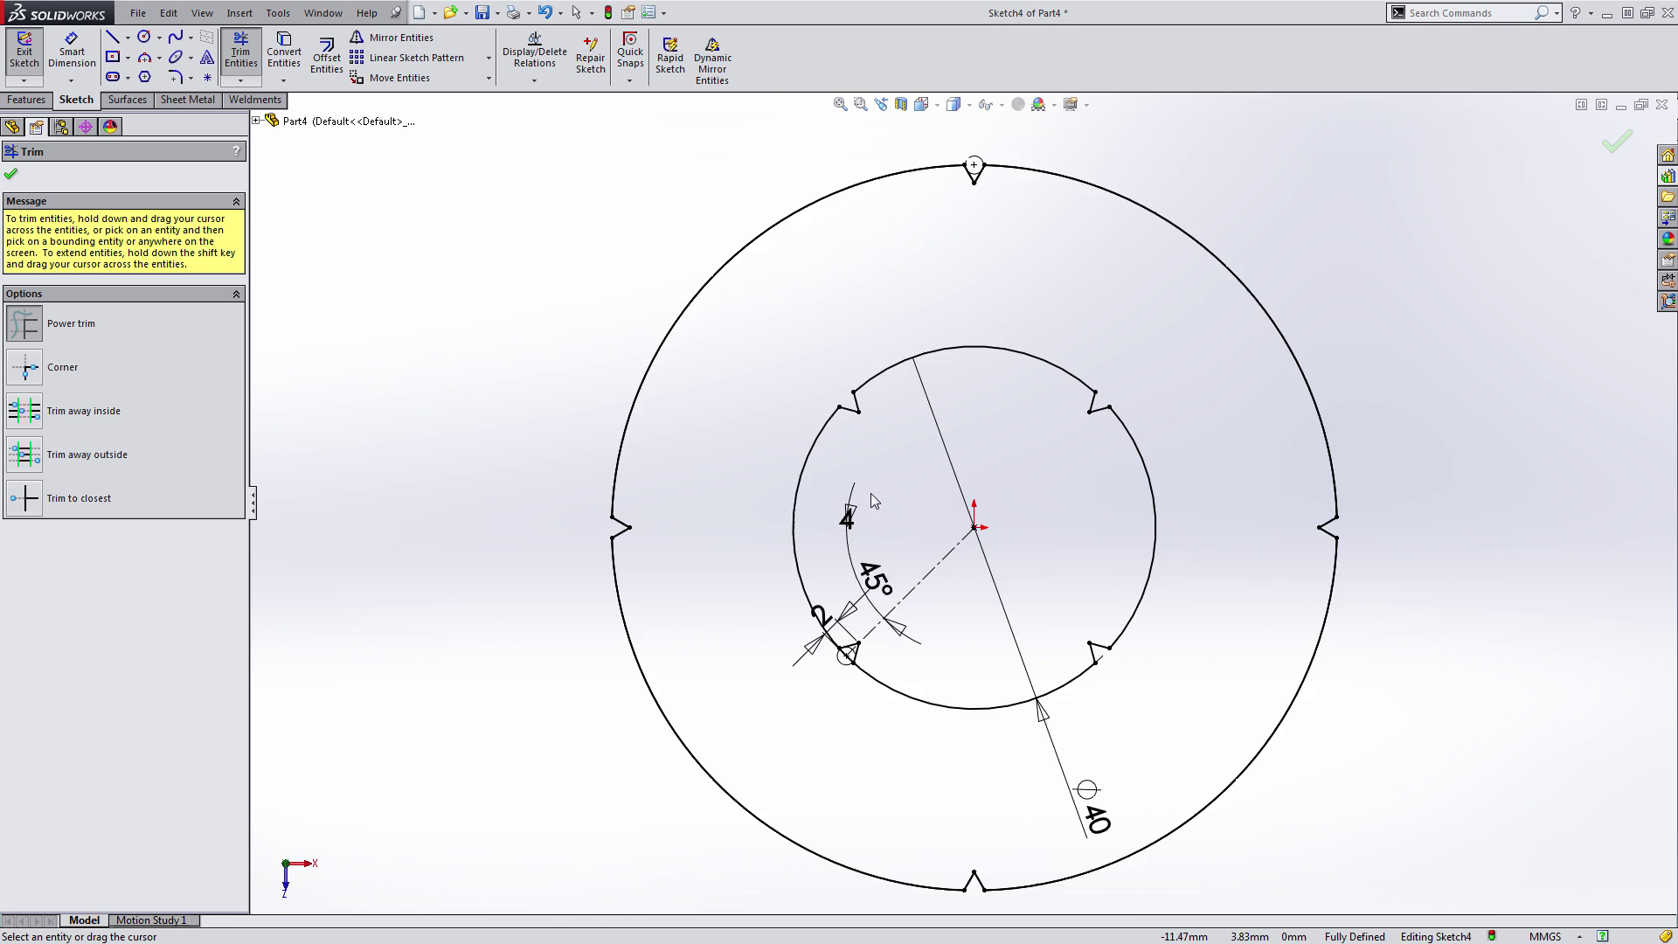
- Trim the 40 mm circle's remaining arc segments across the original notch at the 45-degree construction line
scroll(896, 640, "down", 6)
scroll(827, 634, "down", 2)
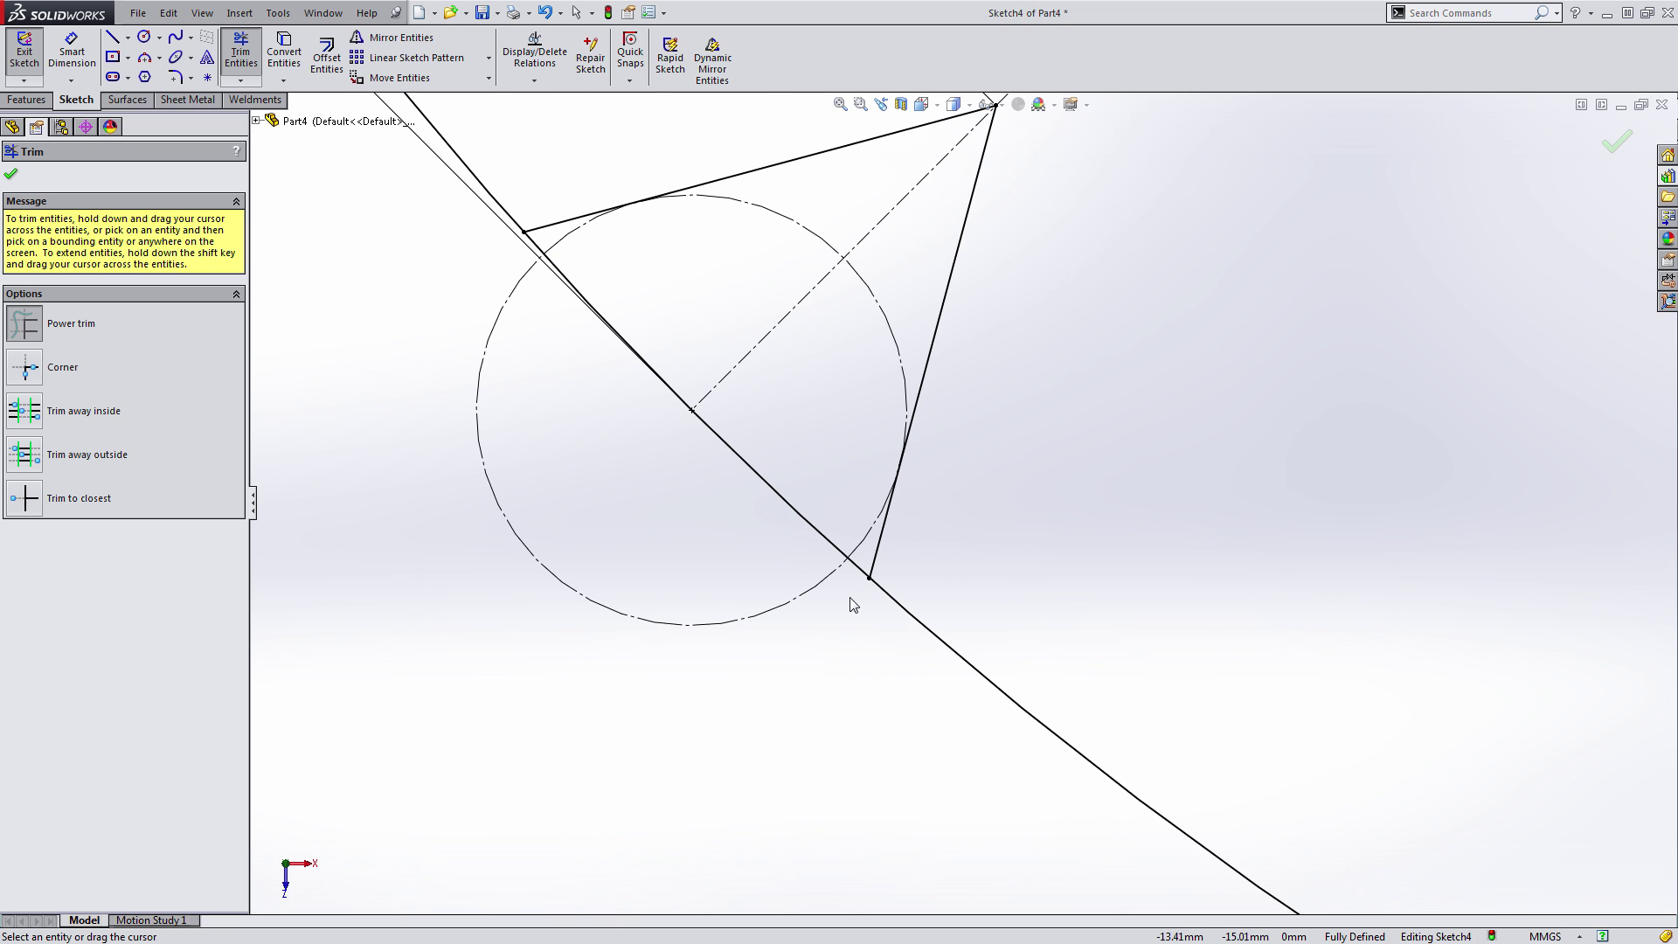
left_click_drag(852, 600, 866, 573)
left_click_drag(818, 498, 804, 528)
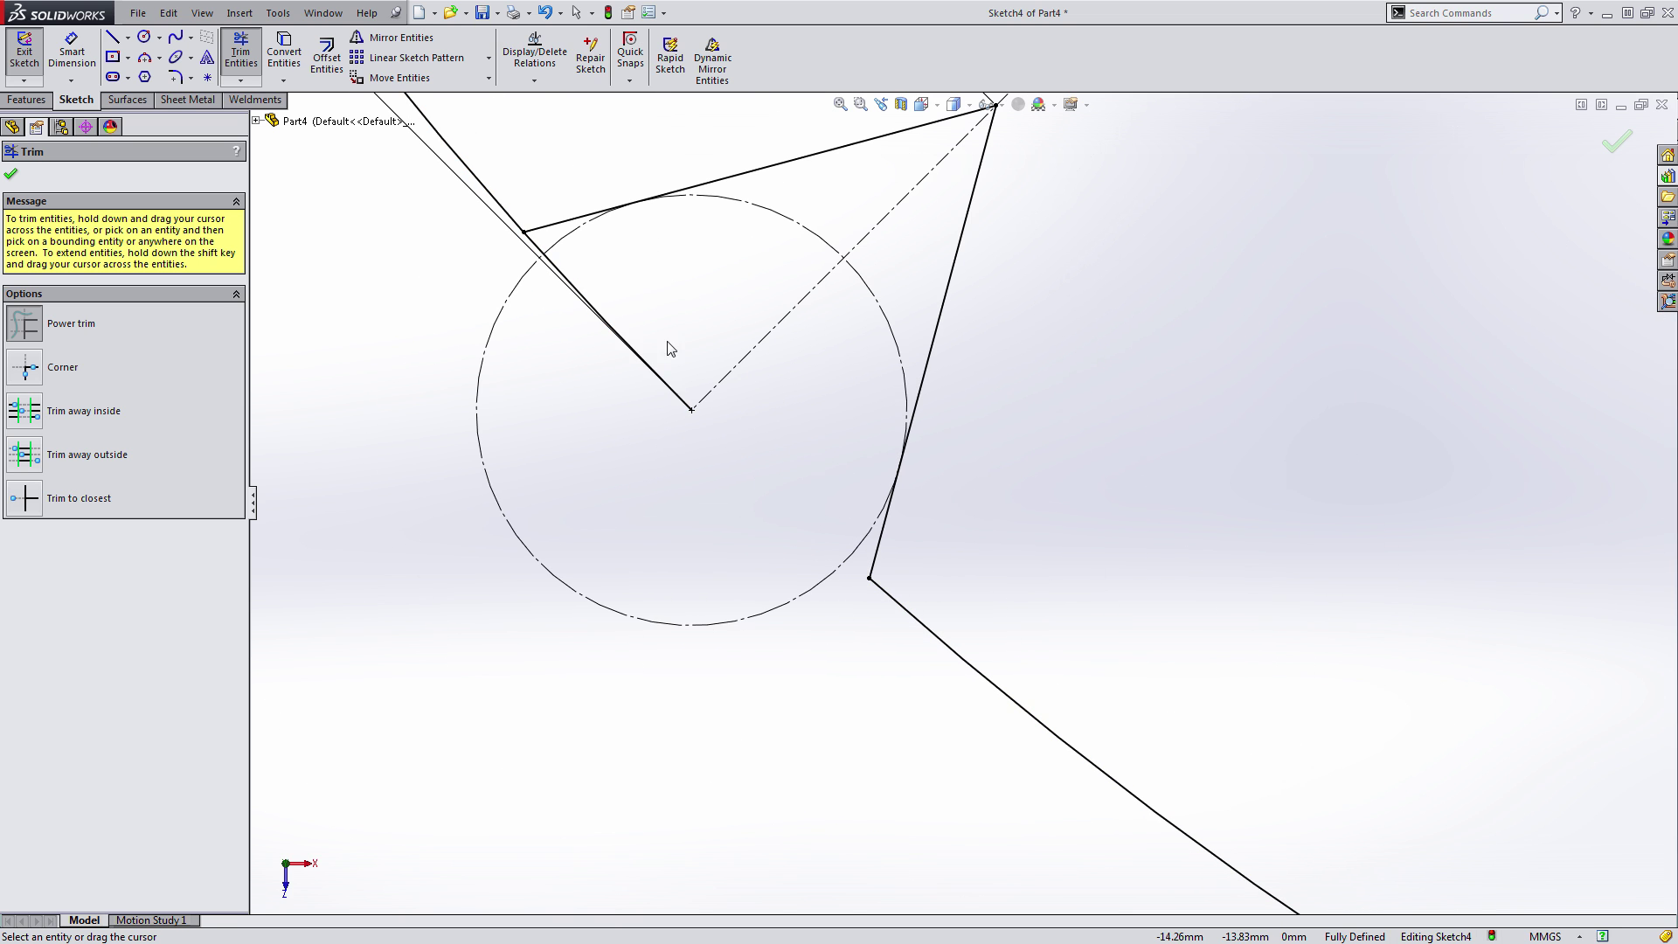
scroll(580, 300, "down", 2)
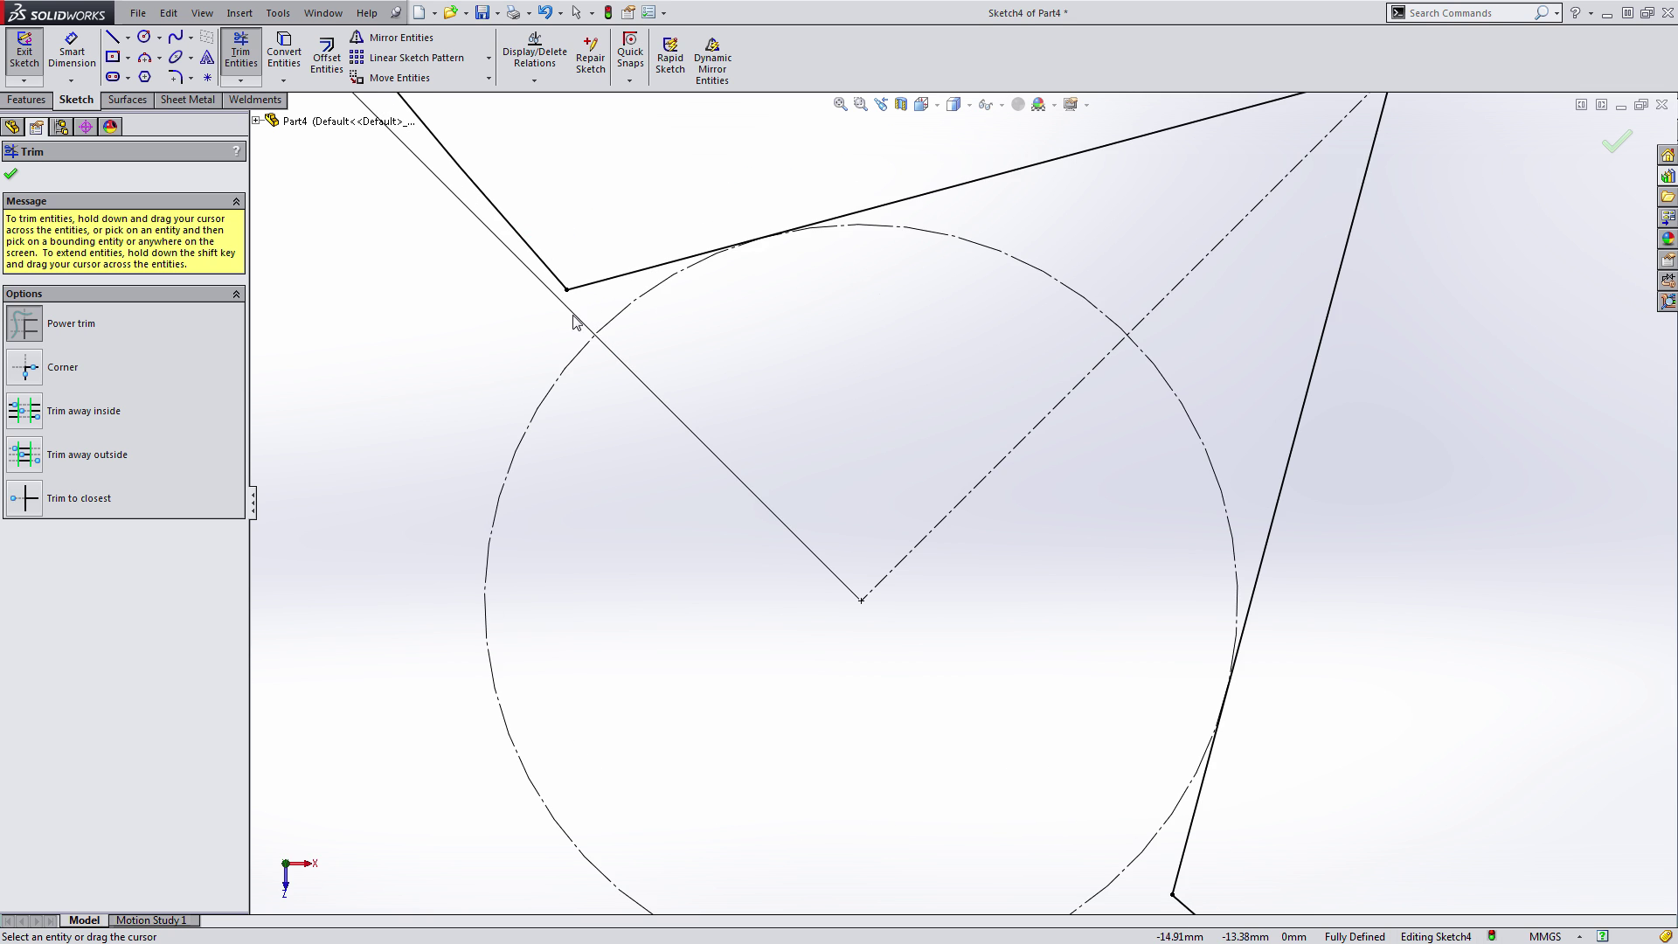
scroll(723, 437, "up", 4)
scroll(885, 484, "up", 5)
key("Escape")
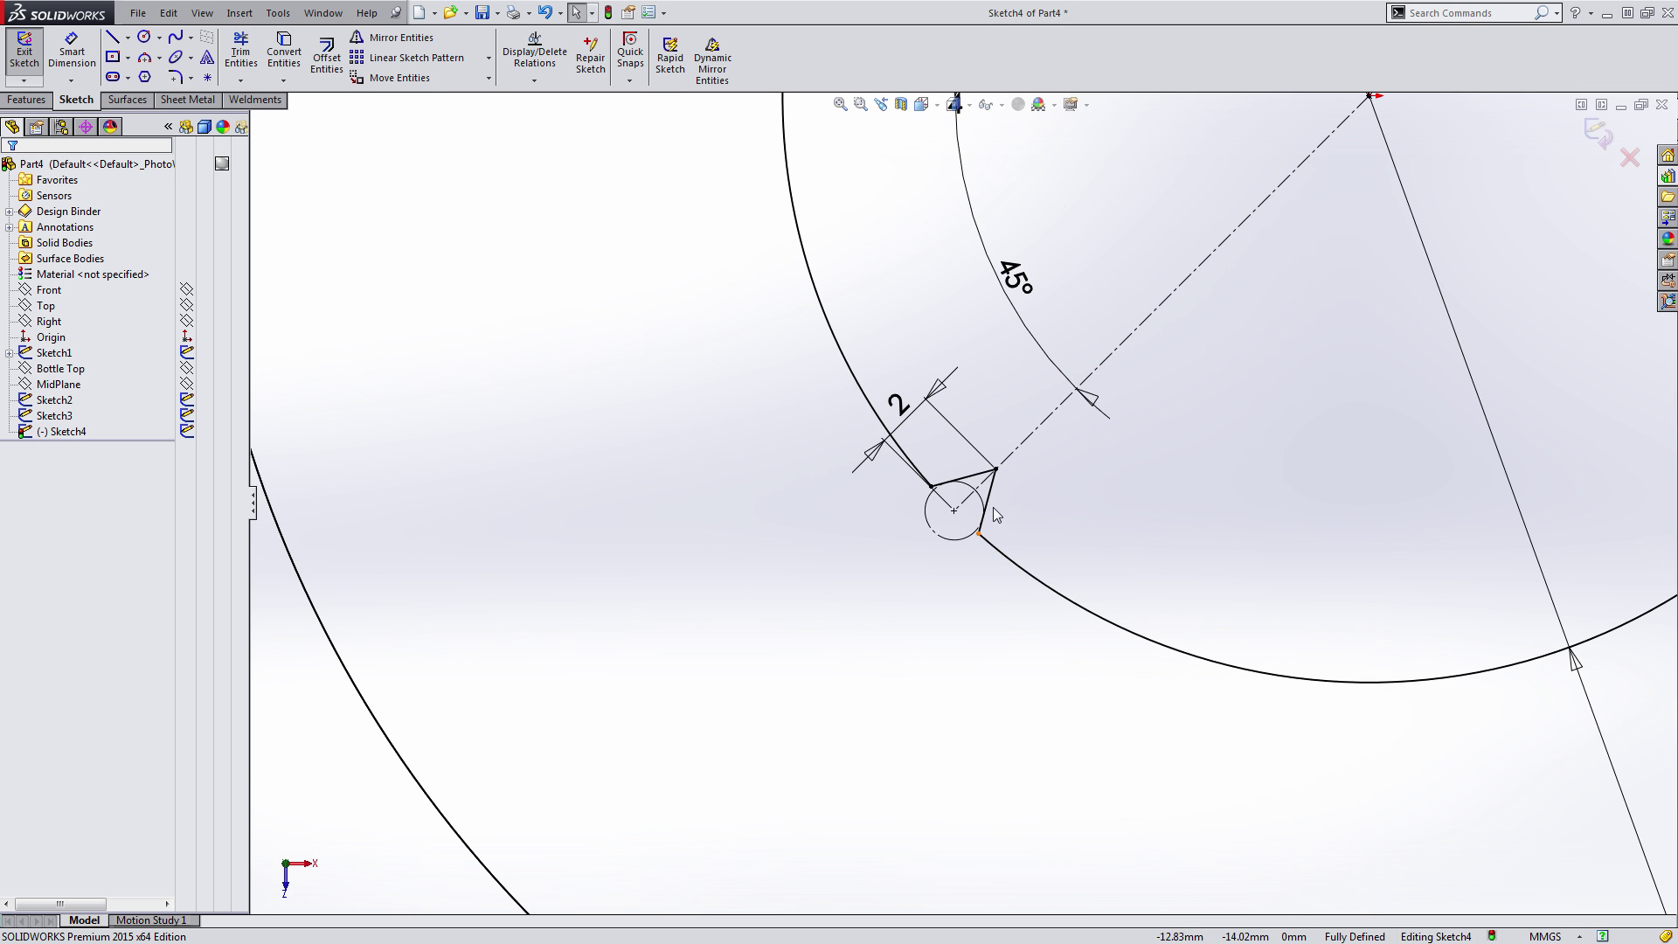
- Check the original notch's side line, finish the middle profile sketch and hide the sketch holding the reference picture
scroll(998, 515, "down", 2)
left_click(989, 495)
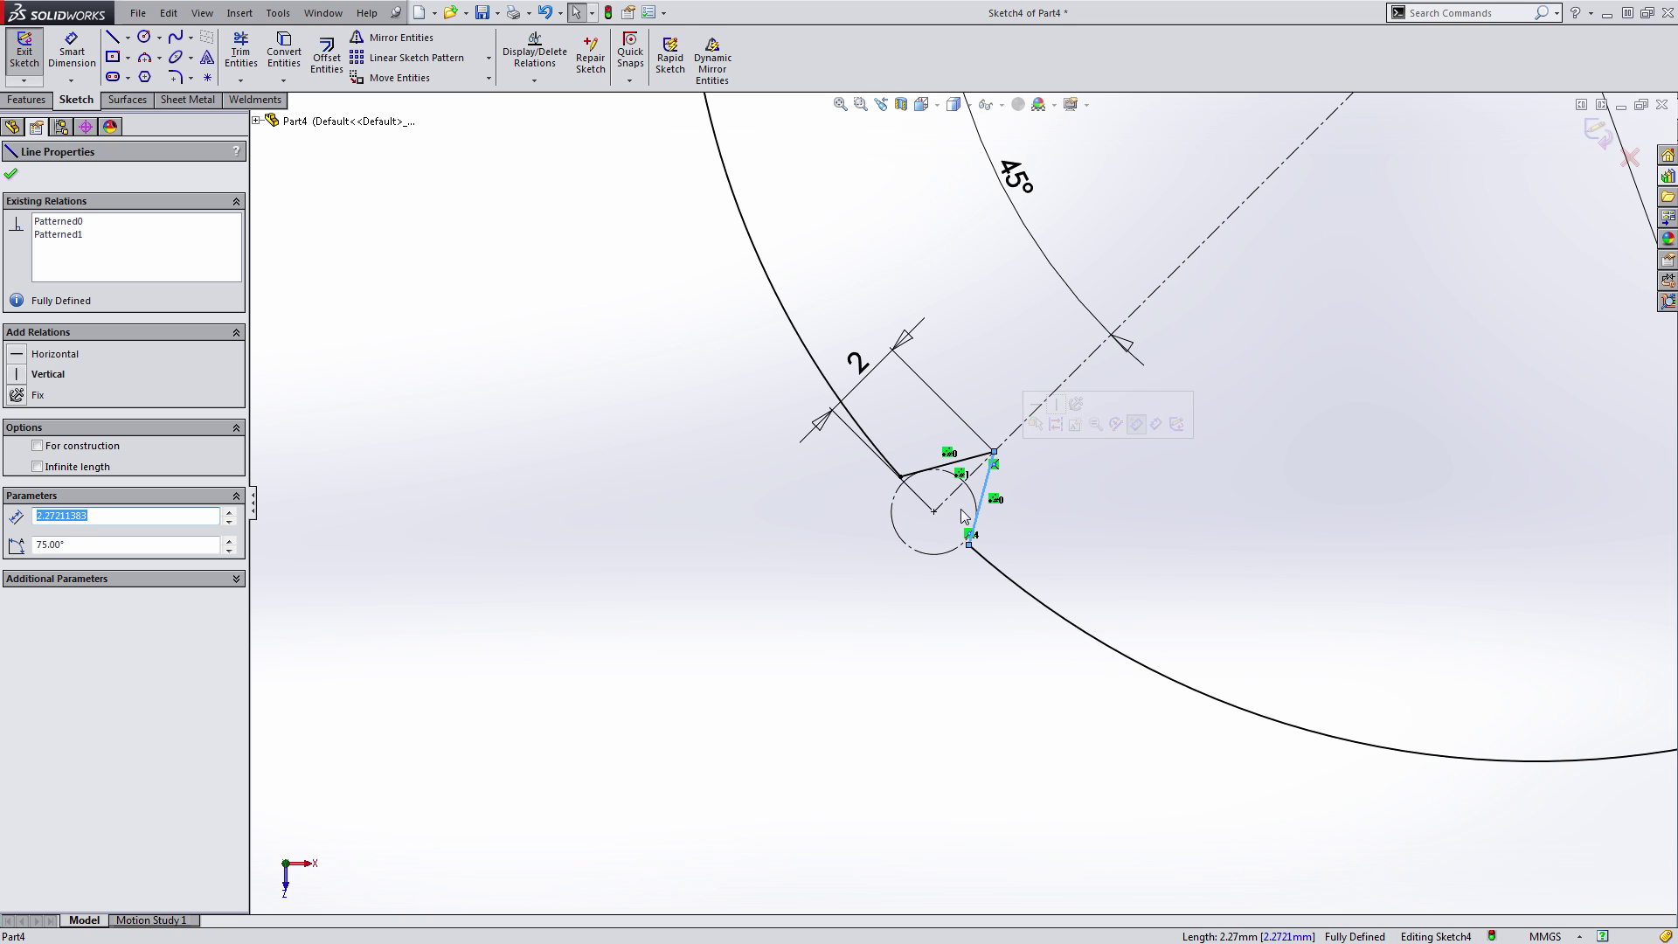
left_click(932, 529)
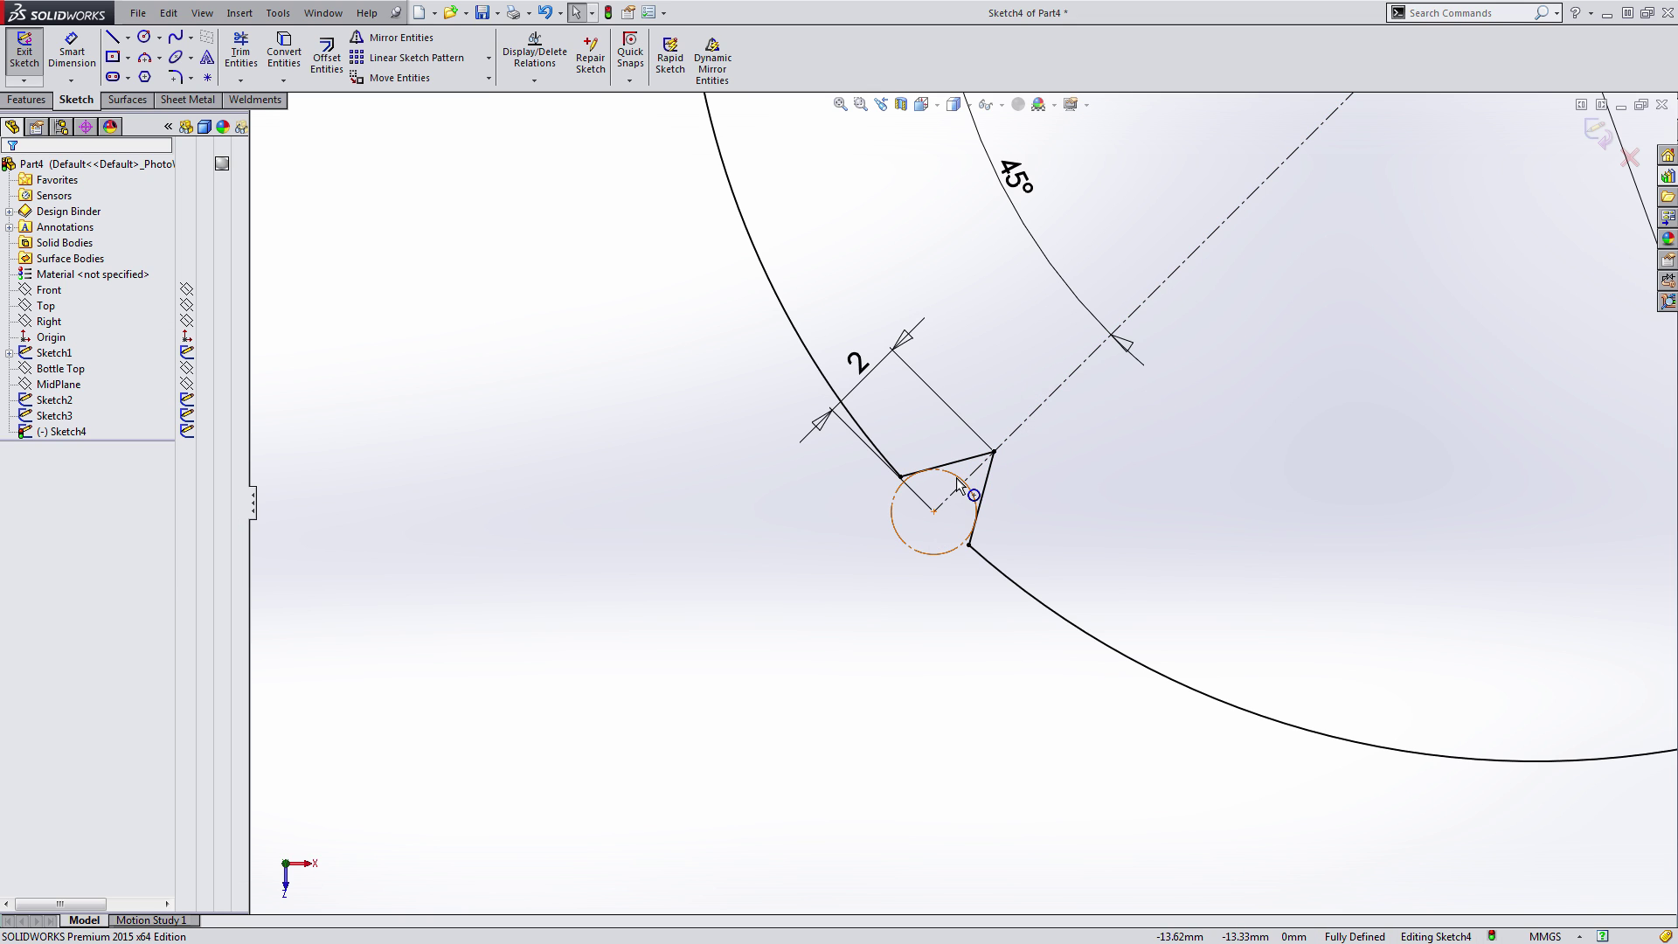
scroll(883, 598, "up", 5)
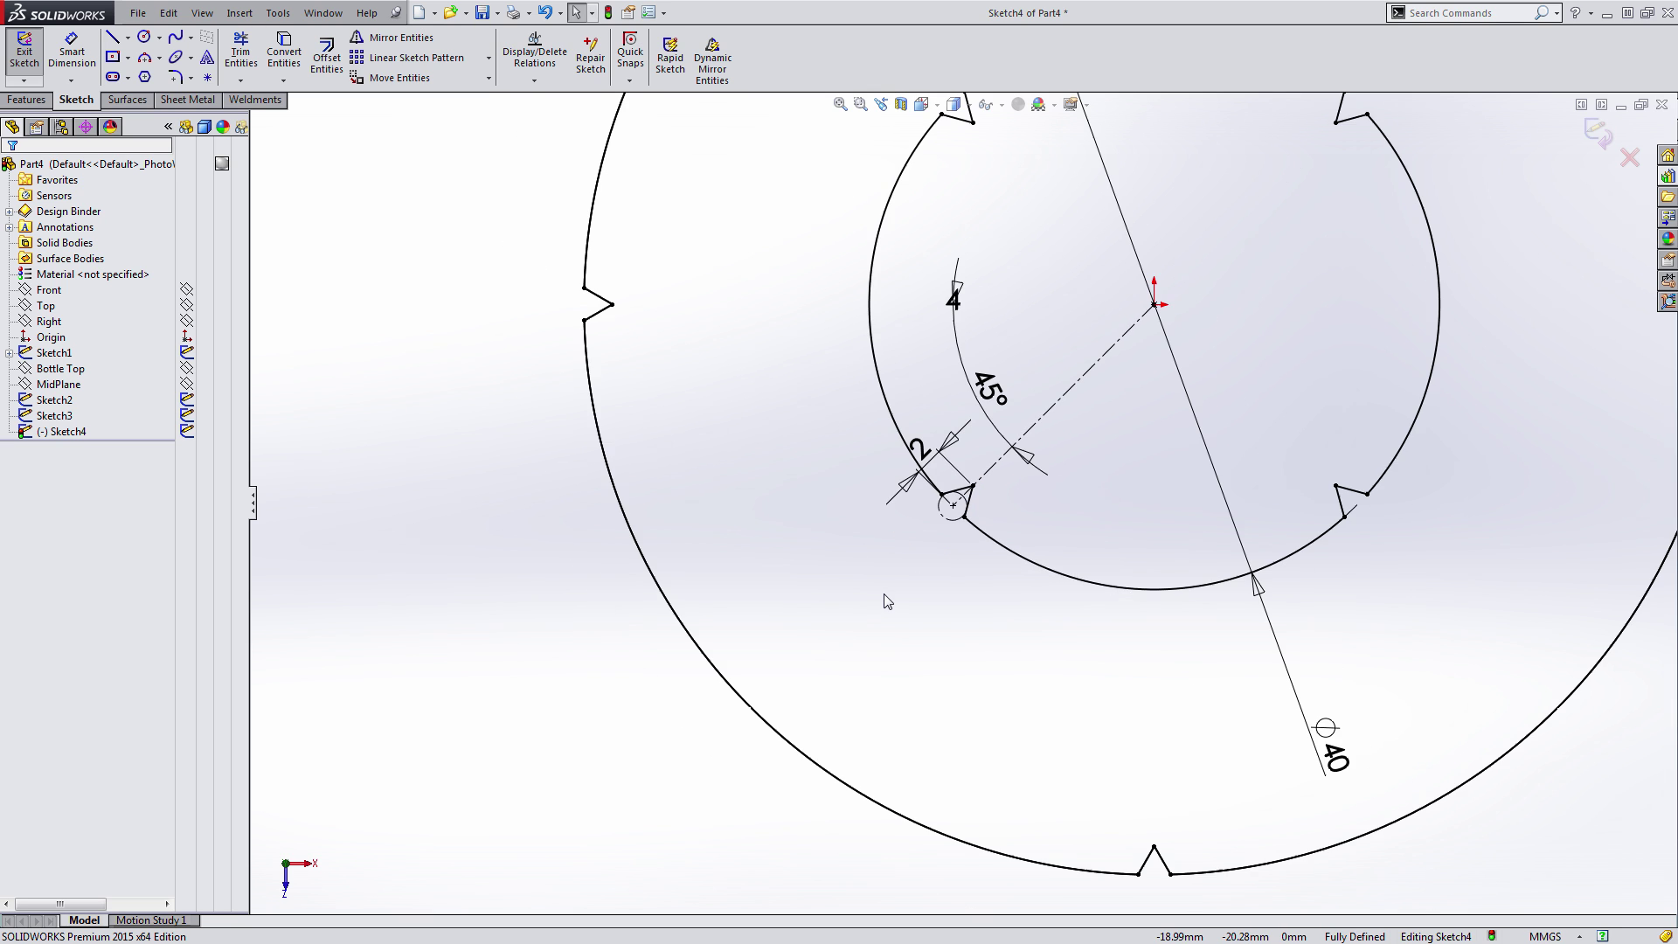
scroll(964, 500, "up", 3)
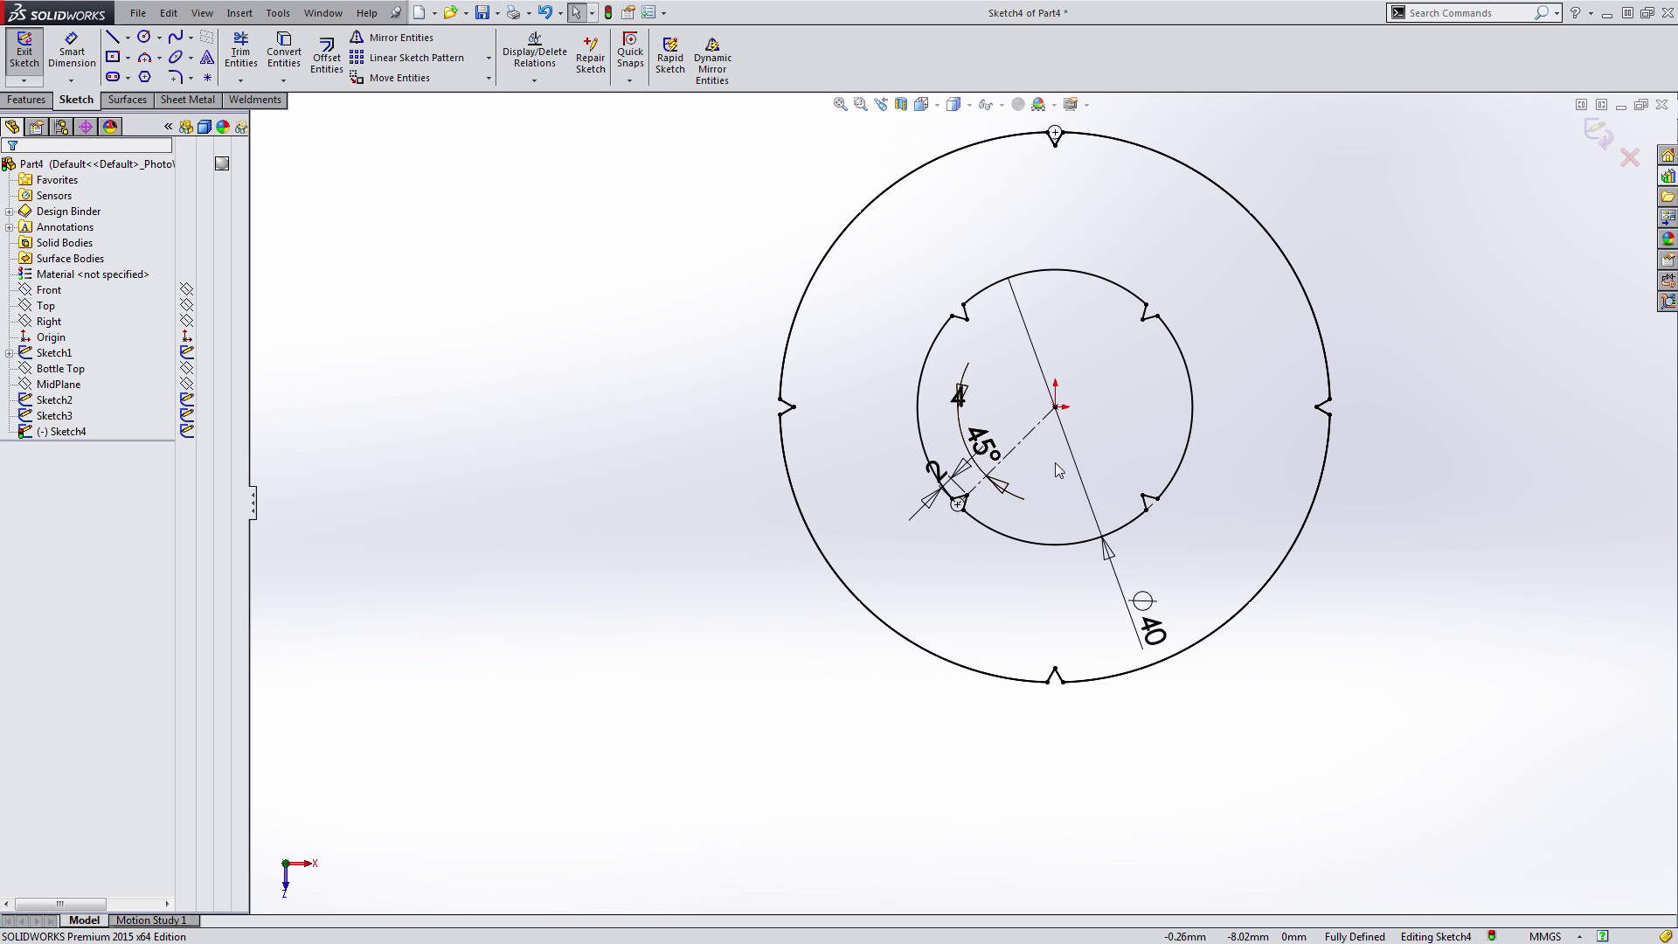
left_click(1590, 142)
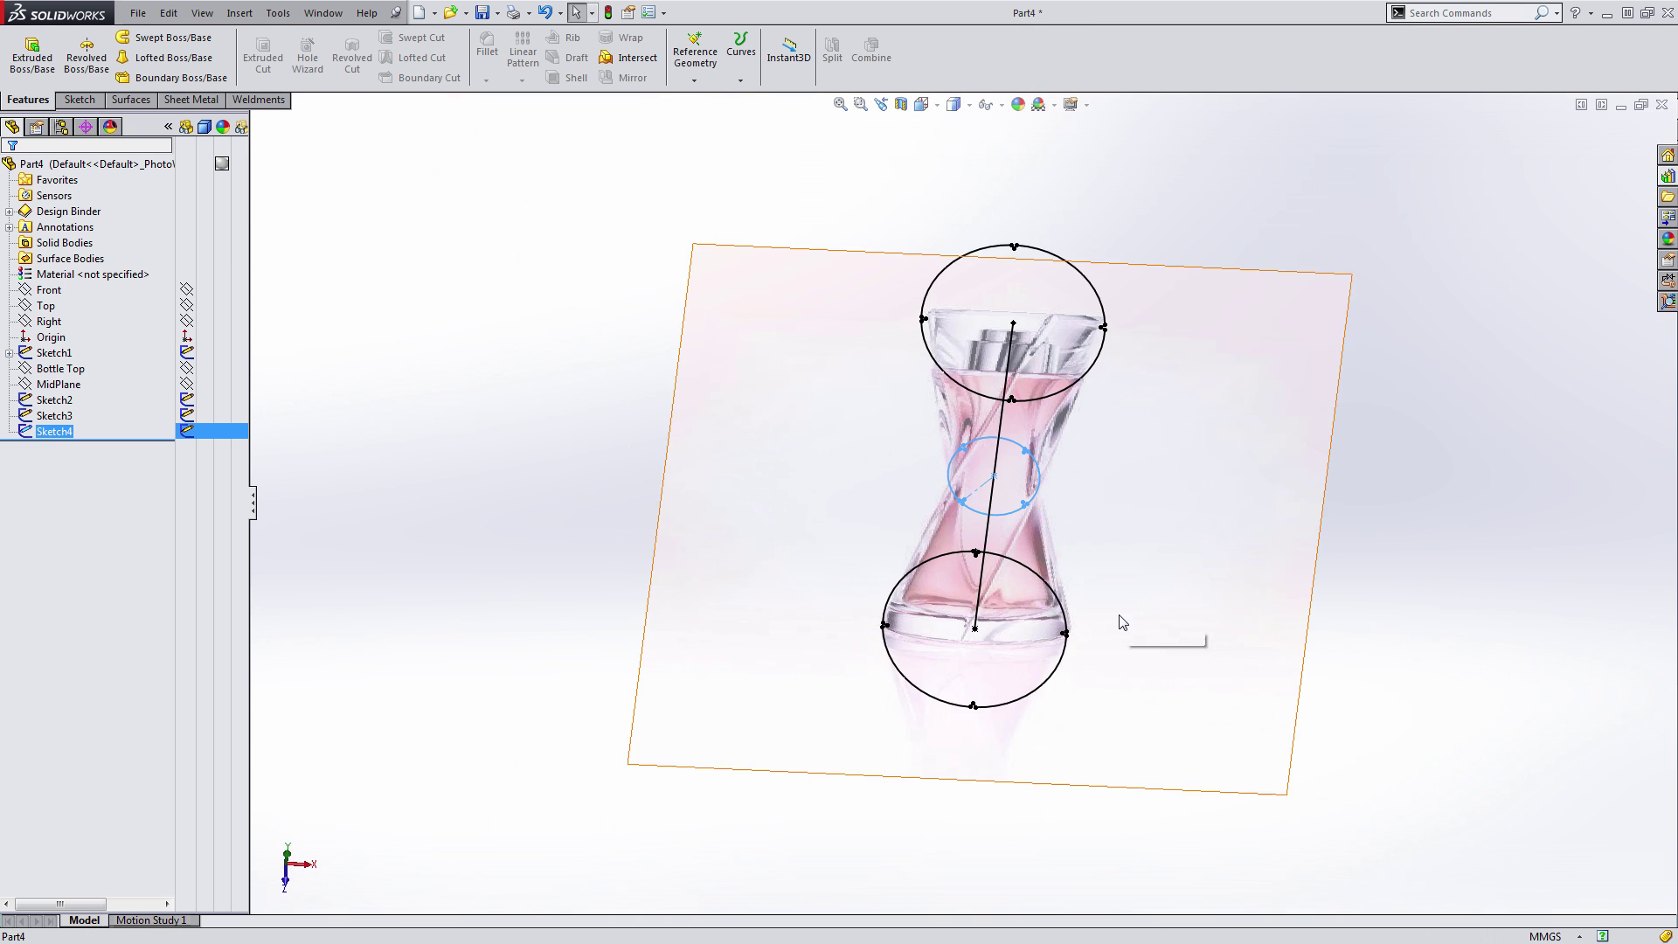
left_click(185, 354, "ctrl")
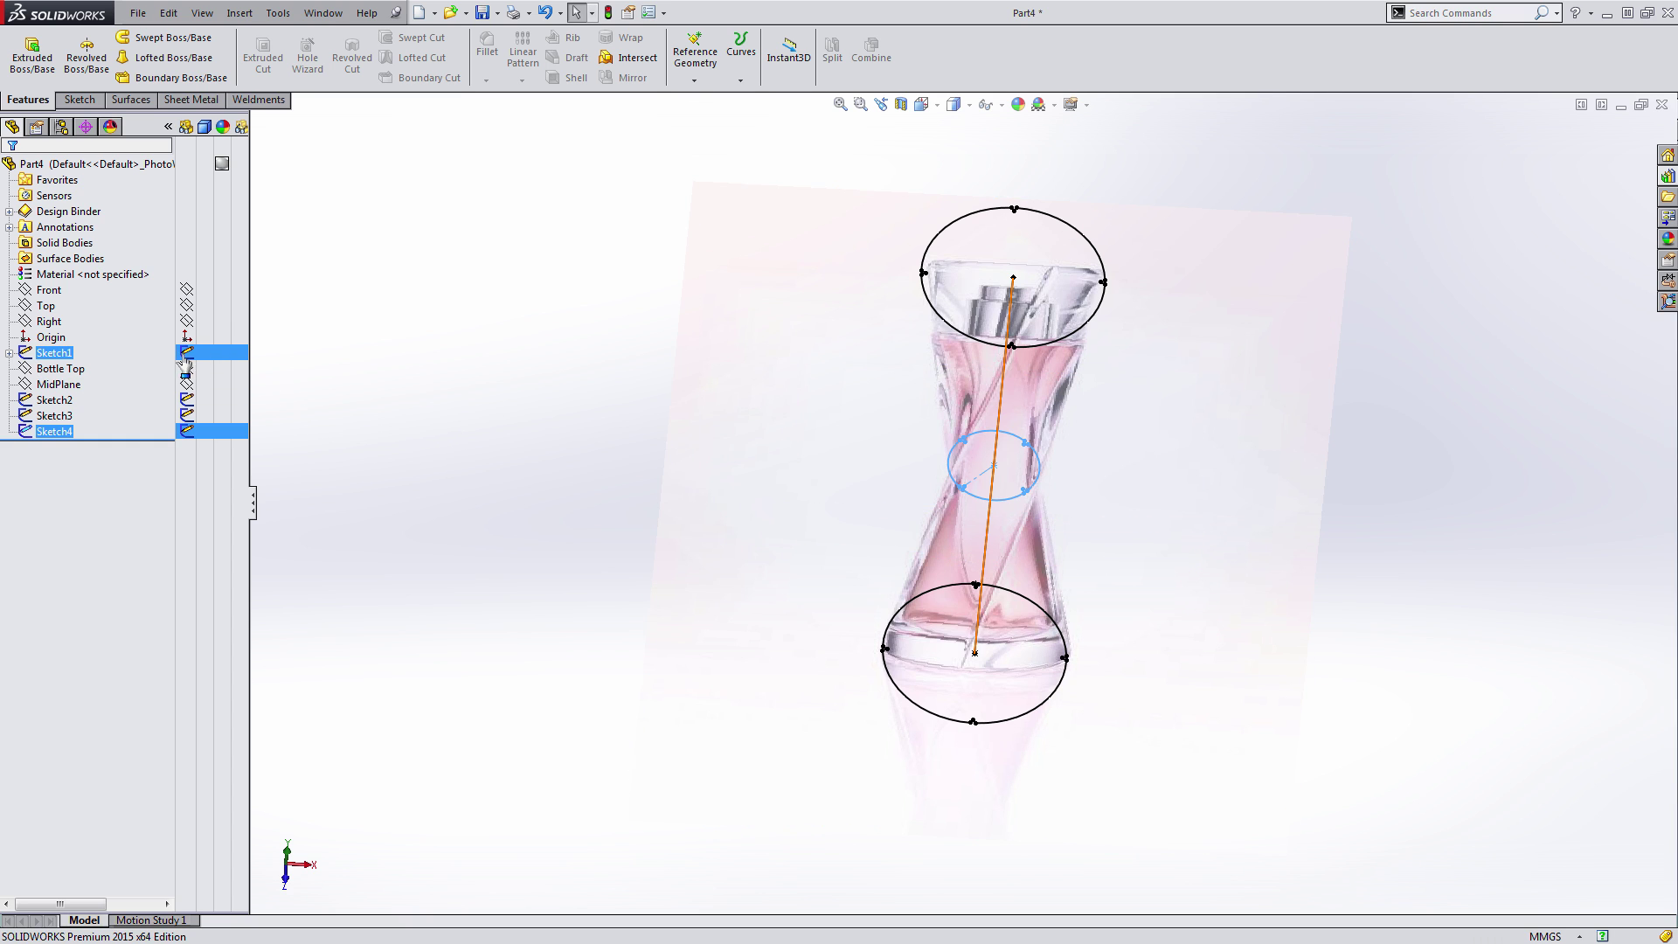
left_click(186, 360)
left_click(378, 454)
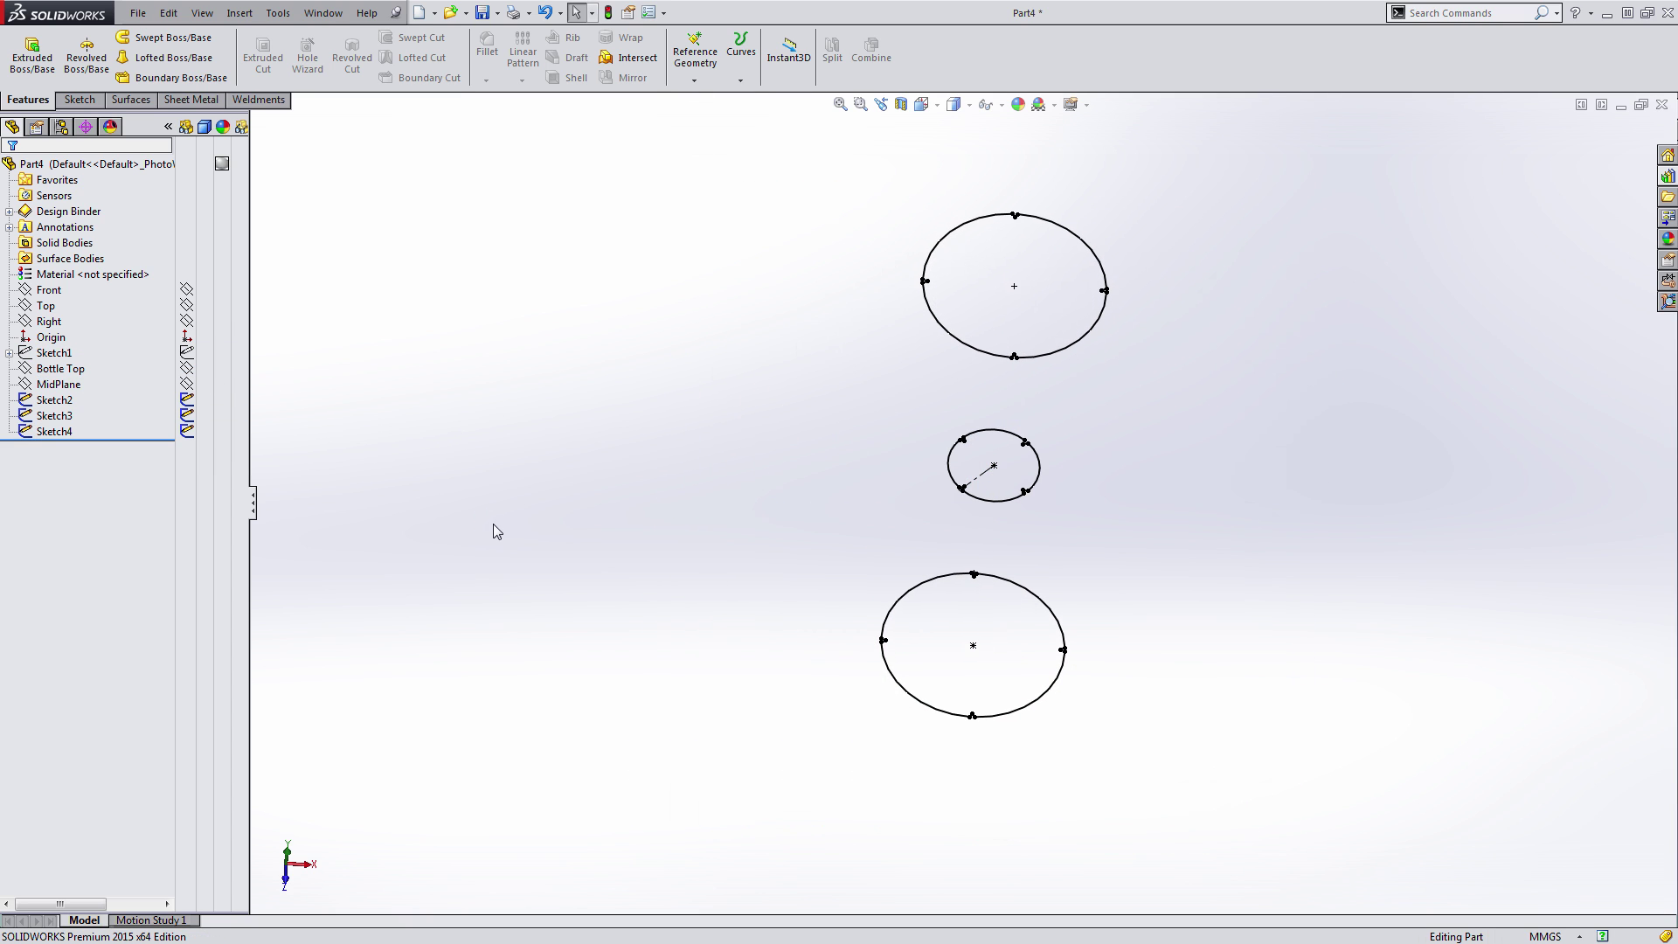
- Start a lofted boss through the base, middle and top notched profiles, in that order
left_click(161, 58)
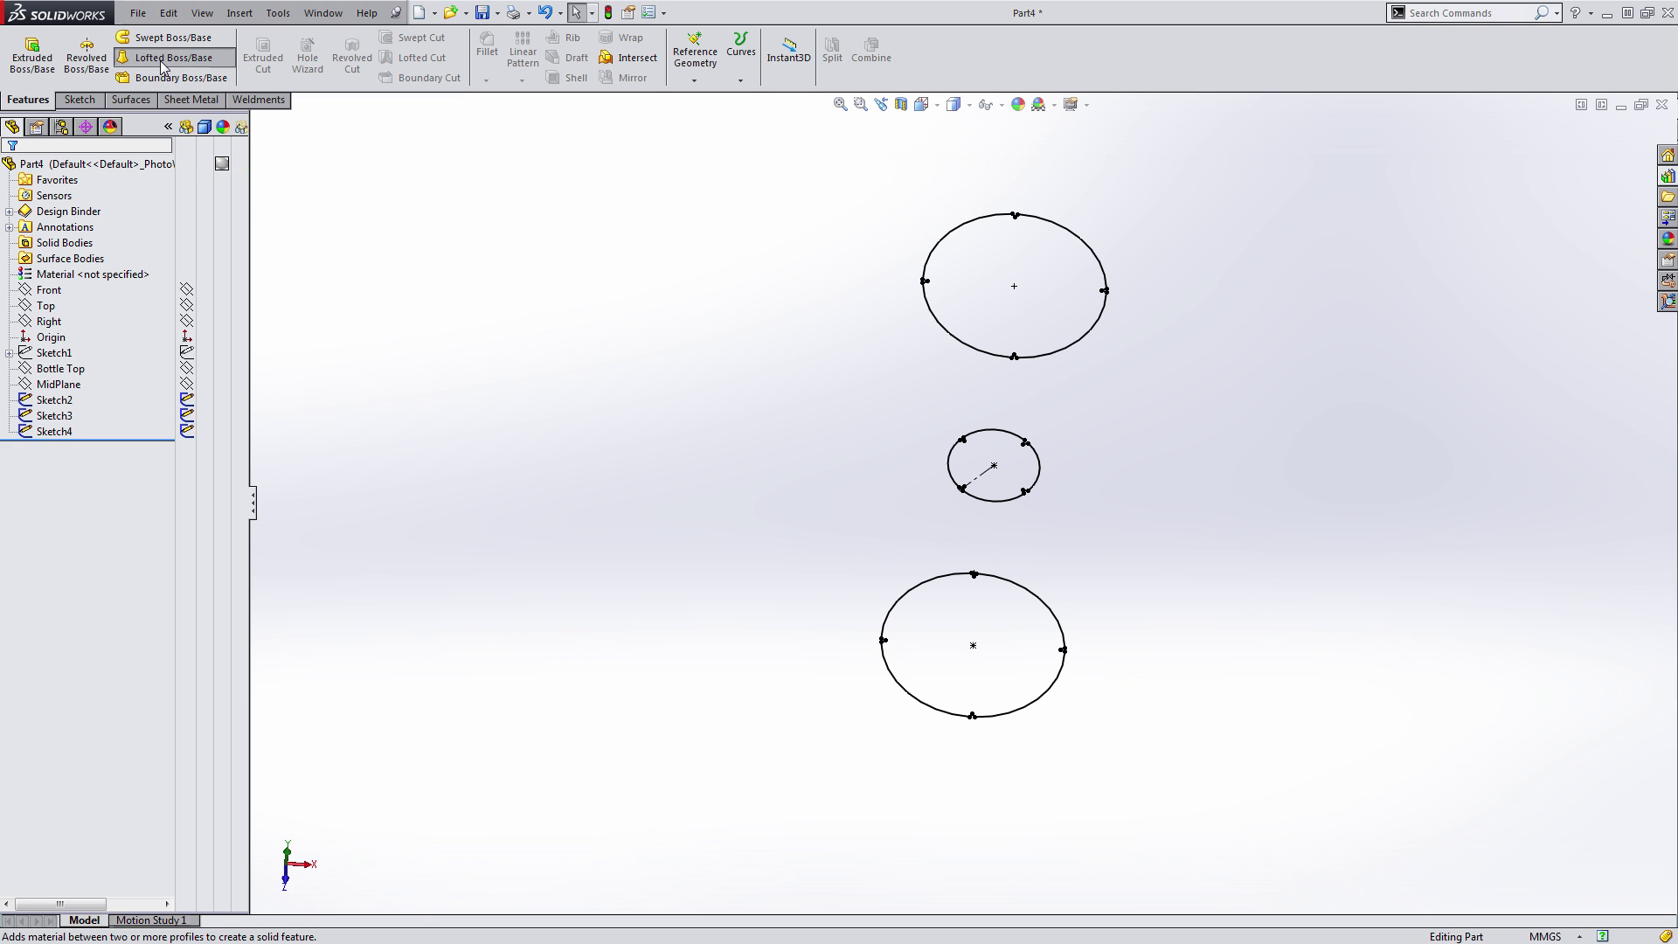
left_click(1019, 707)
left_click(1002, 497)
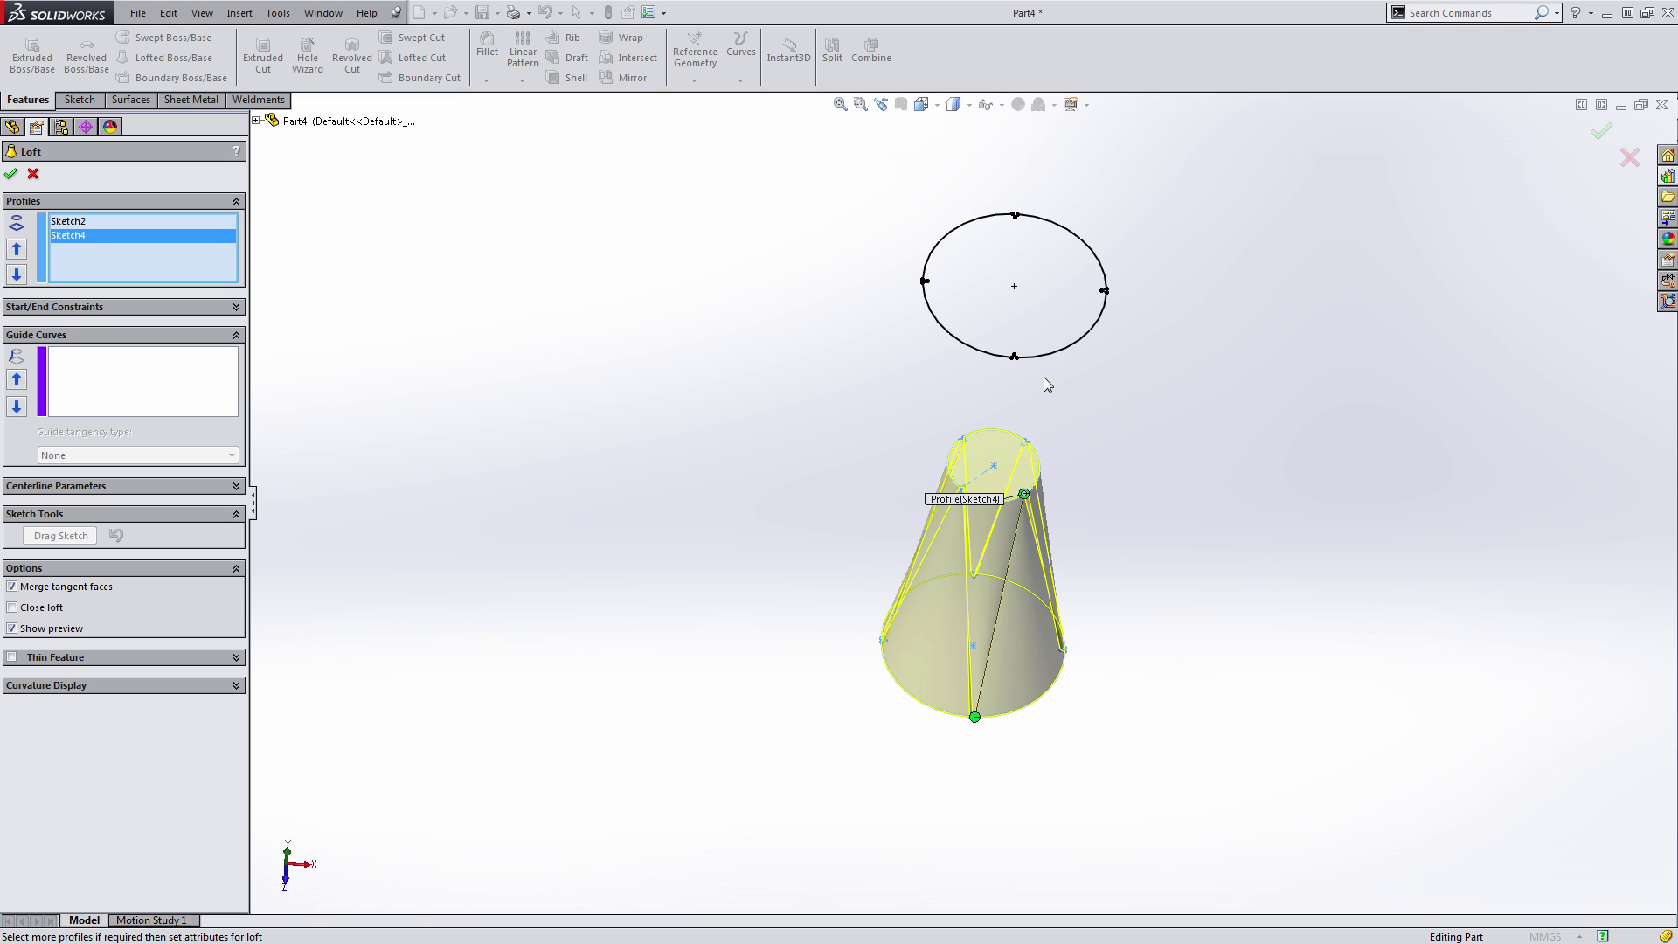
left_click(1042, 359)
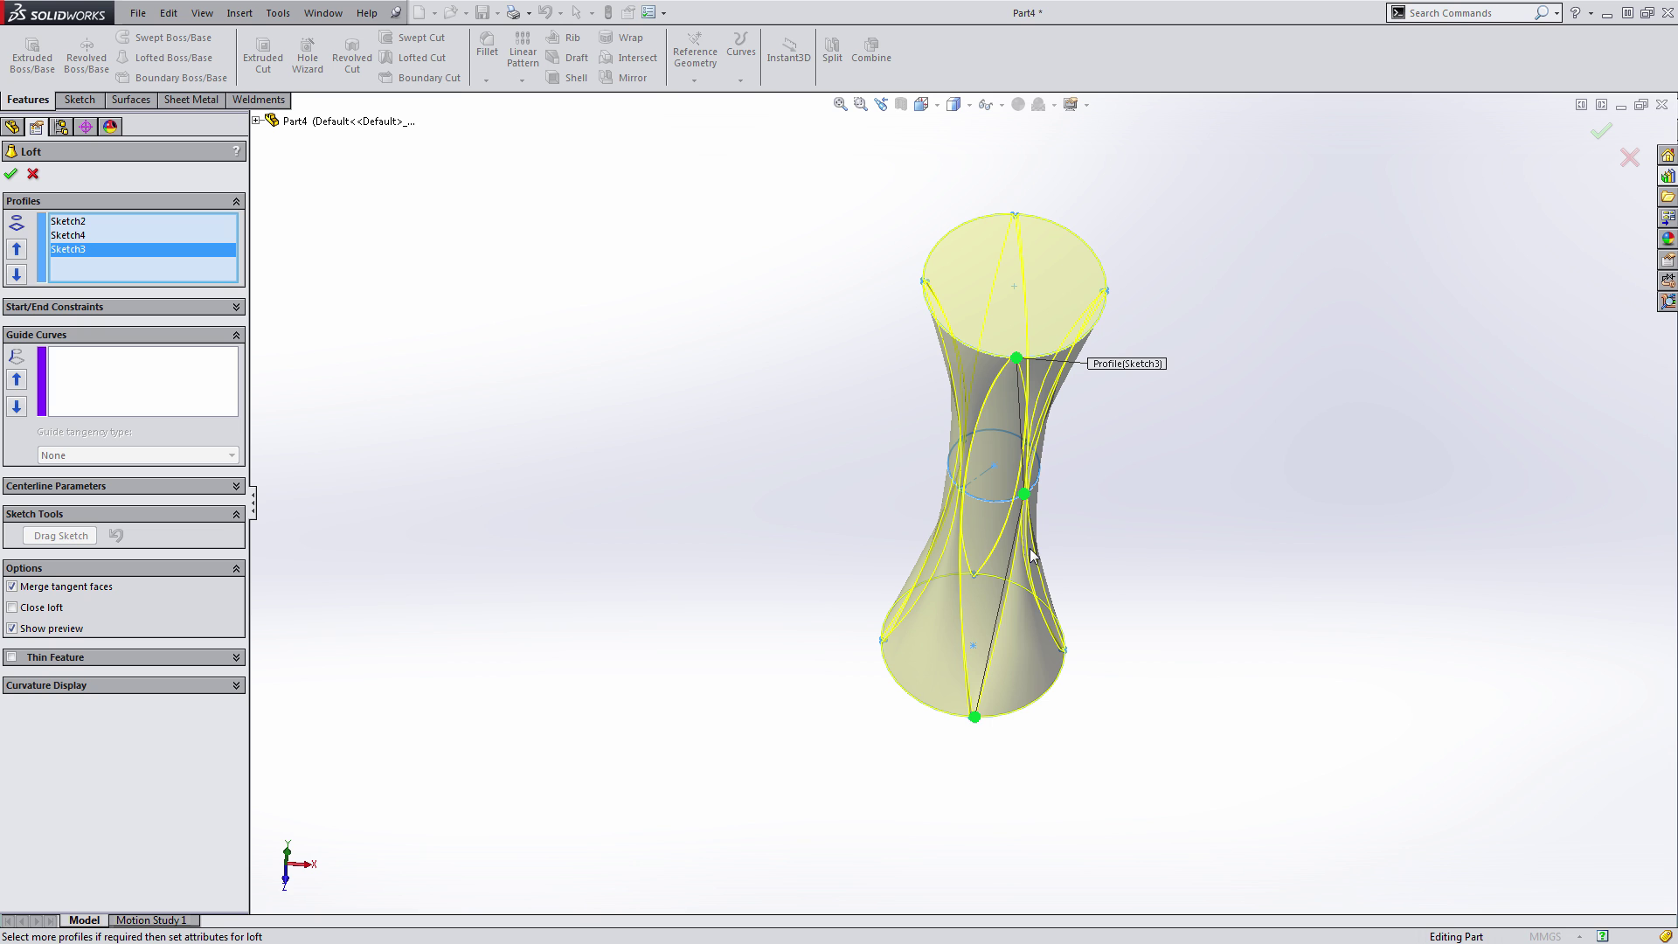
- Move the loft's connector points on the base and middle profiles to the inner vertices of their notches
scroll(997, 726, "down", 10)
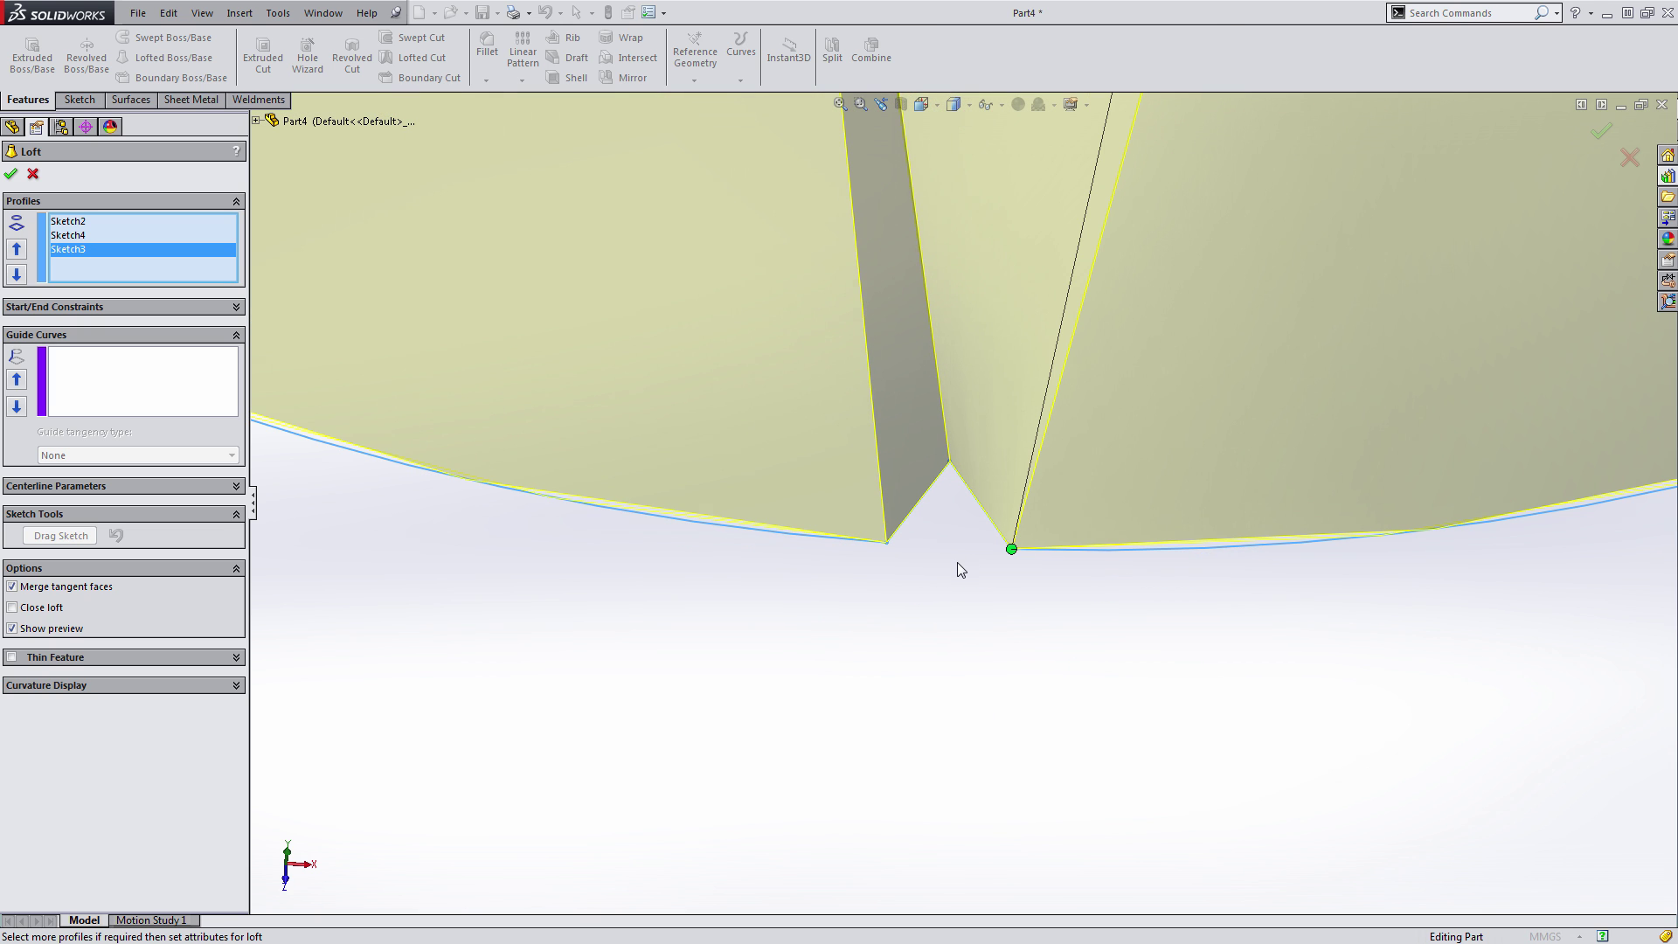
left_click_drag(1010, 546, 959, 472)
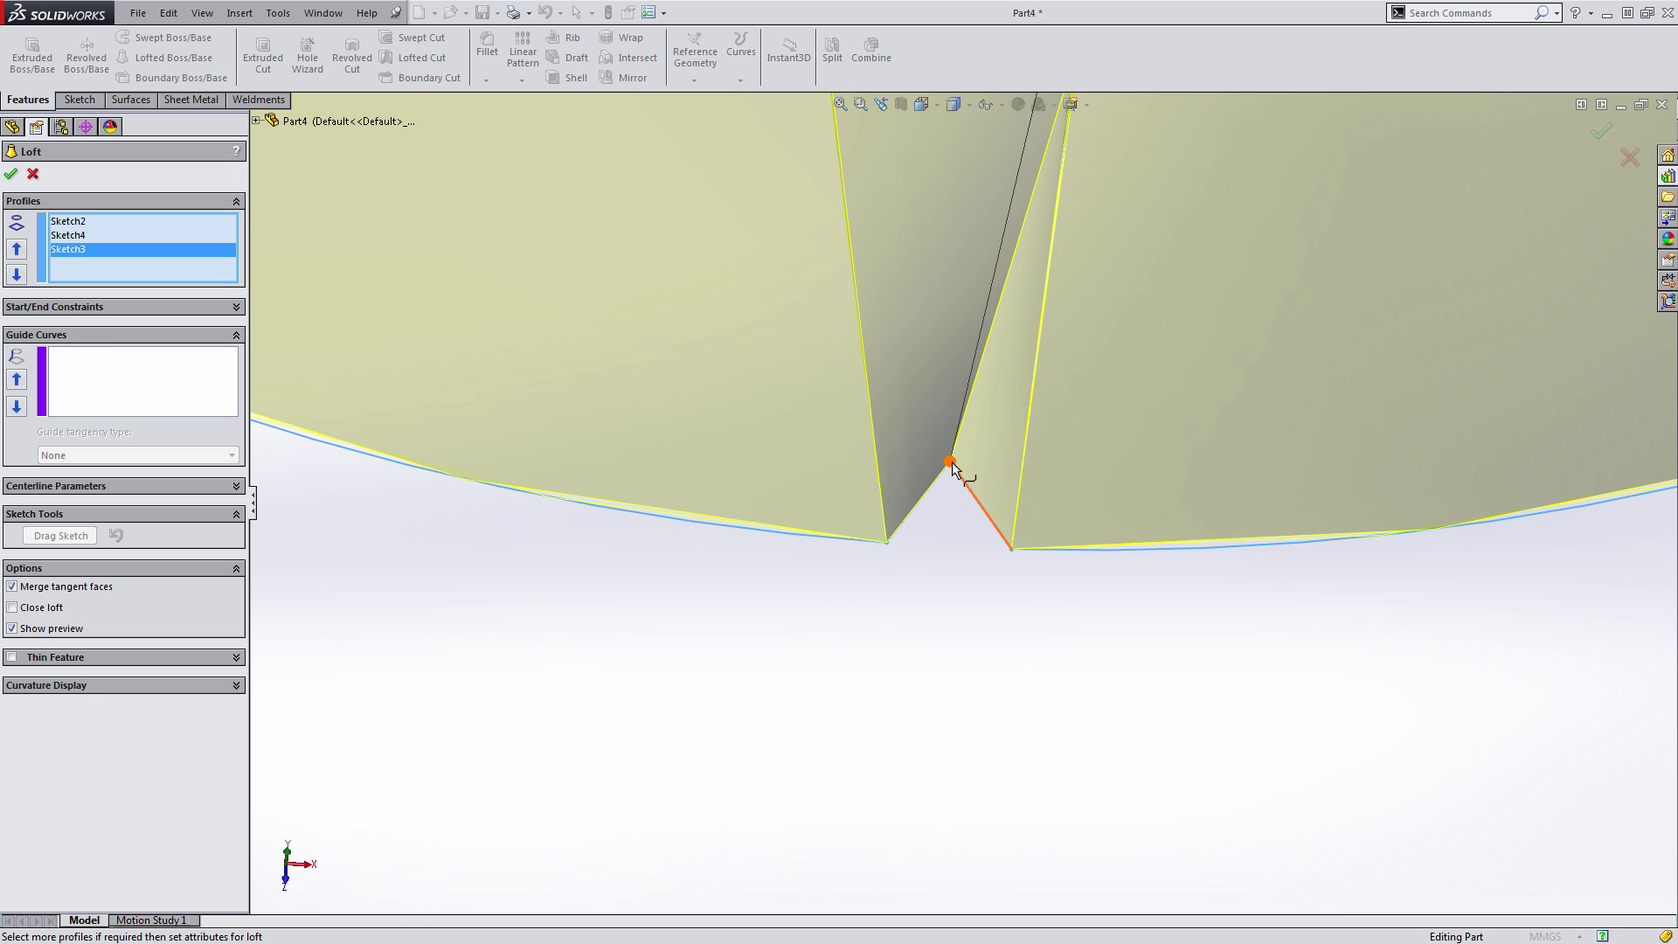
scroll(953, 533, "up", 10)
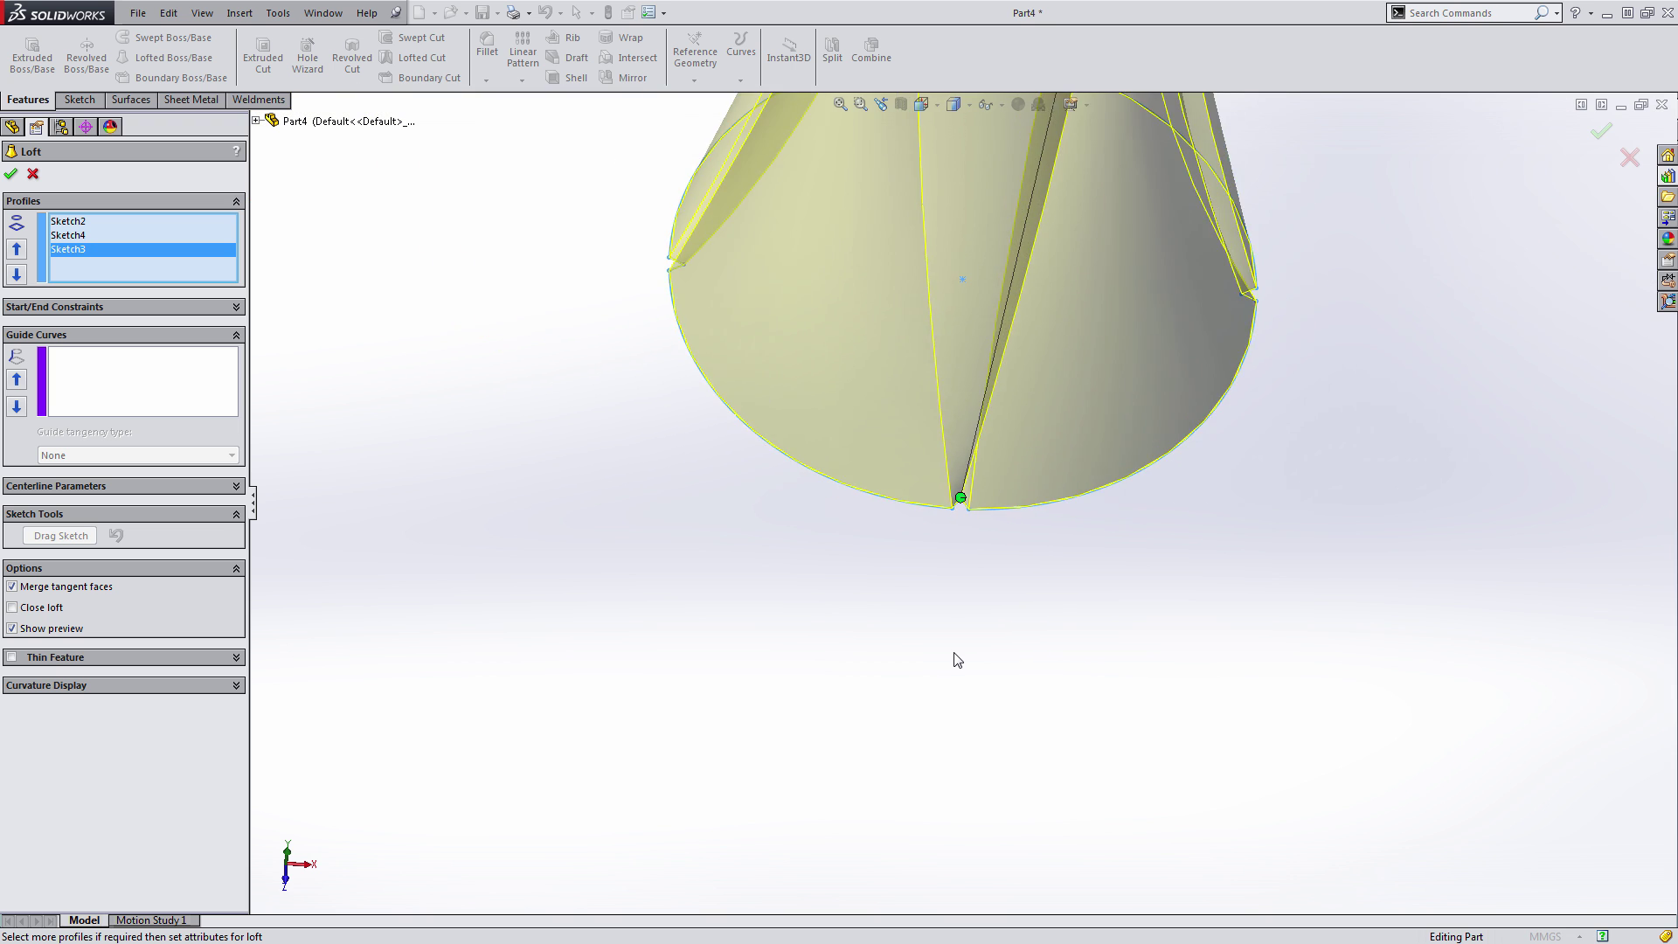
scroll(925, 429, "down", 10)
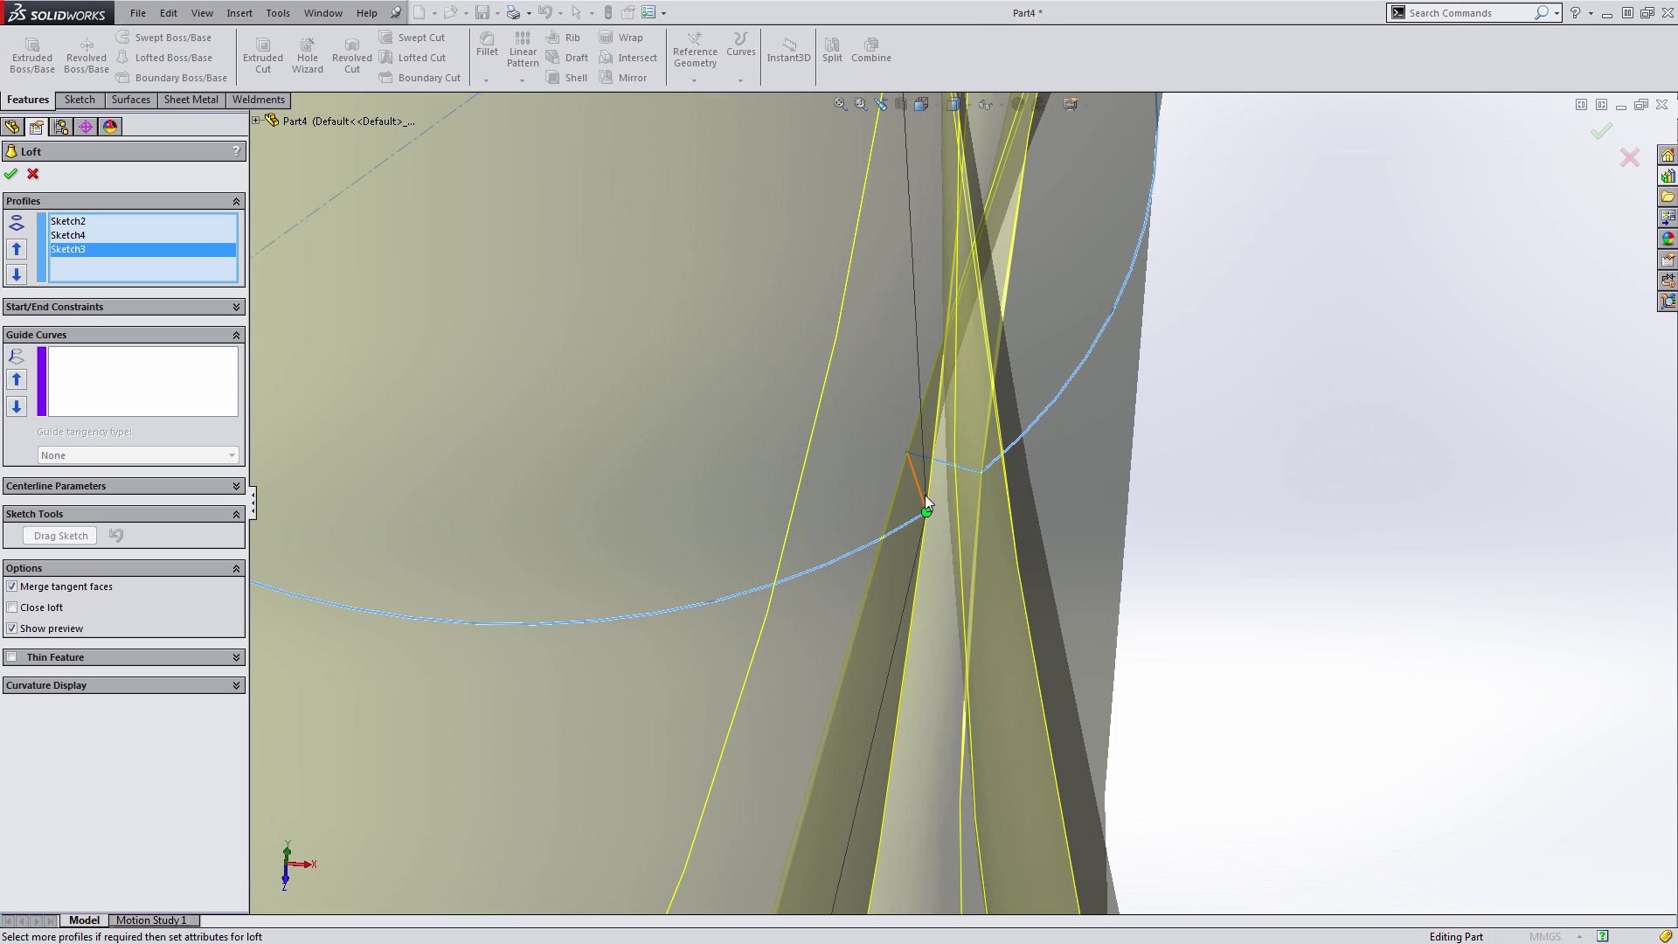
scroll(945, 594, "up", 10)
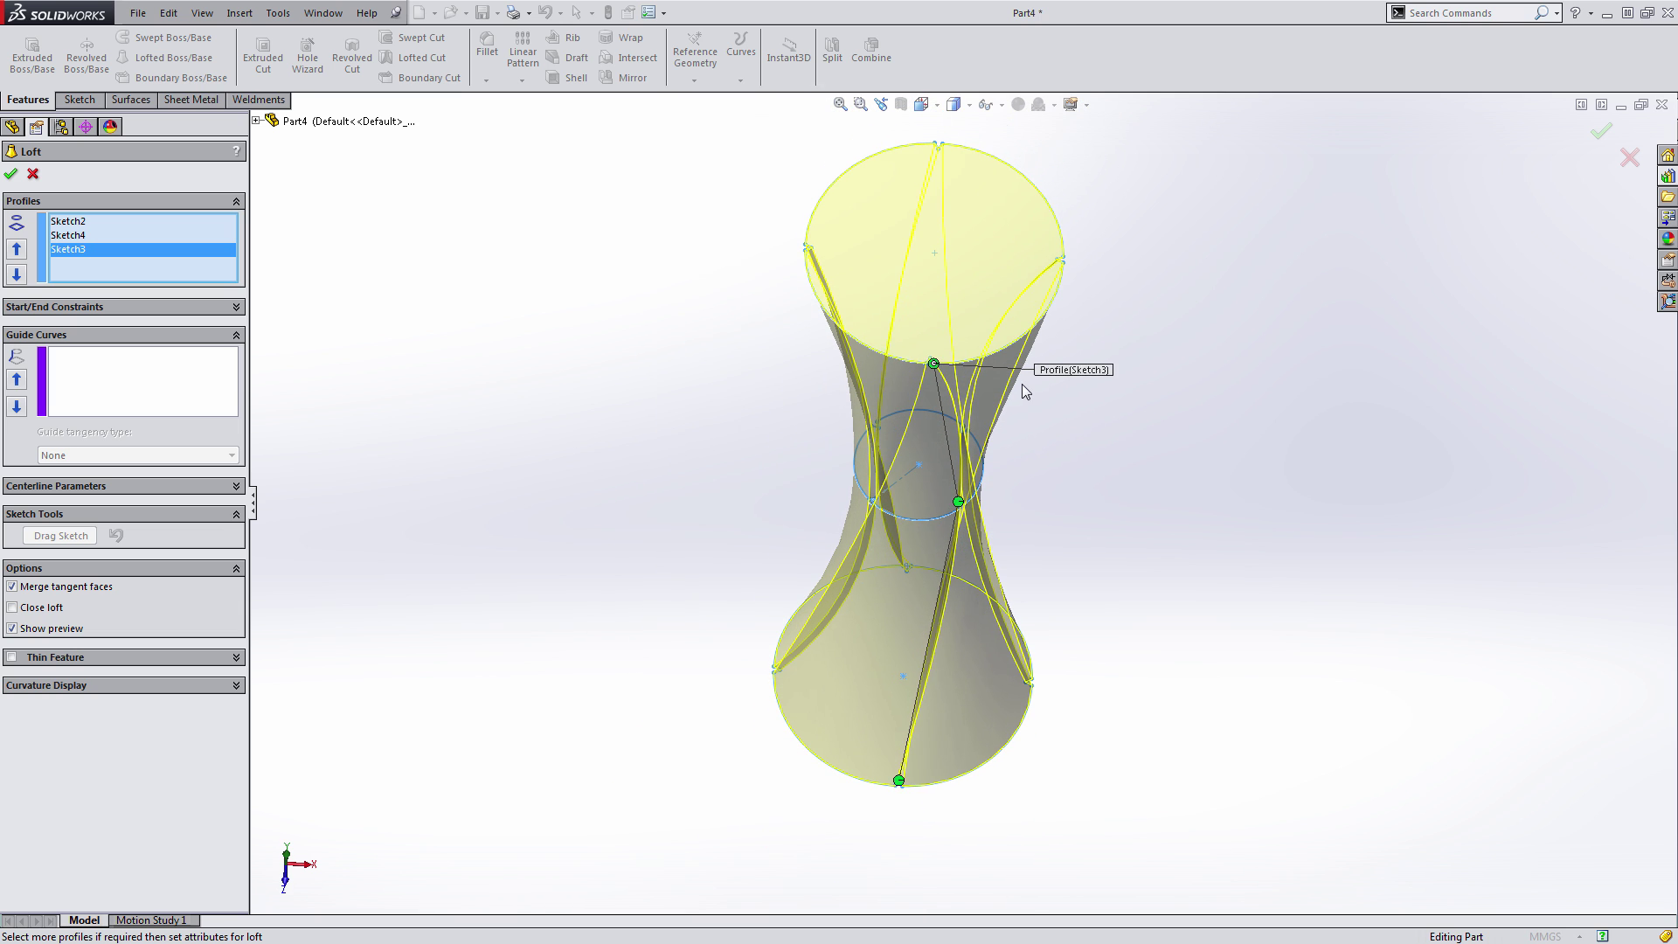
- Move the loft's top connector point to the inner vertex of the adjacent notch along the twist and create the loft
scroll(1020, 384, "down", 5)
left_click_drag(821, 374, 815, 362)
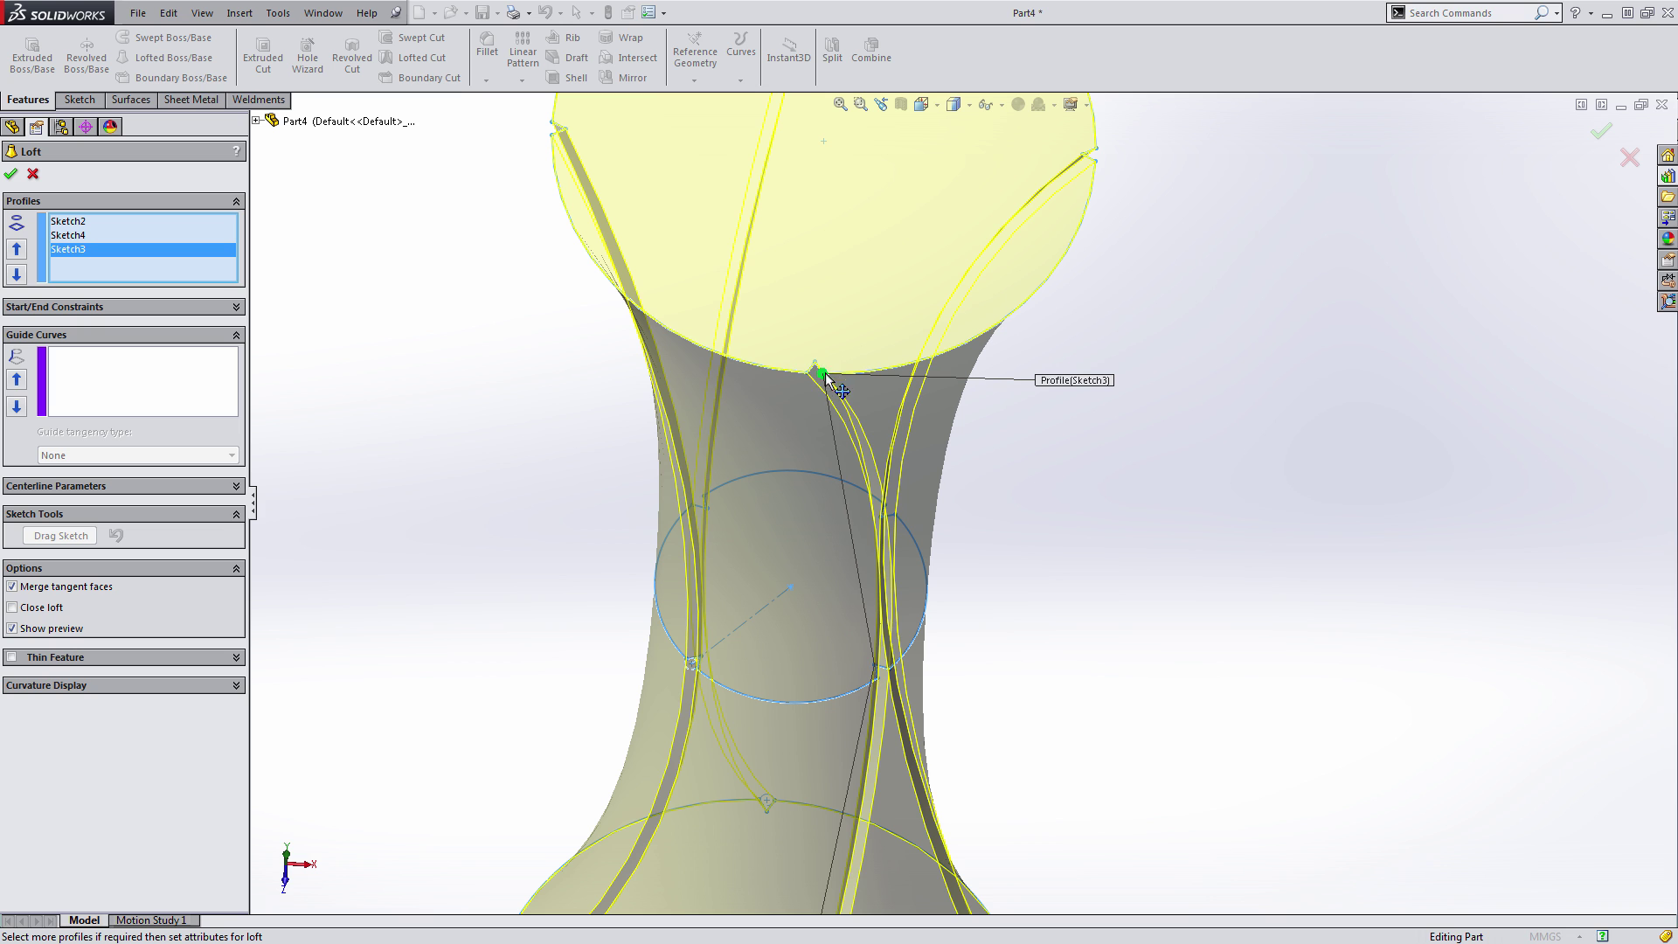
left_click_drag(822, 375, 1093, 156)
scroll(1061, 307, "up", 3)
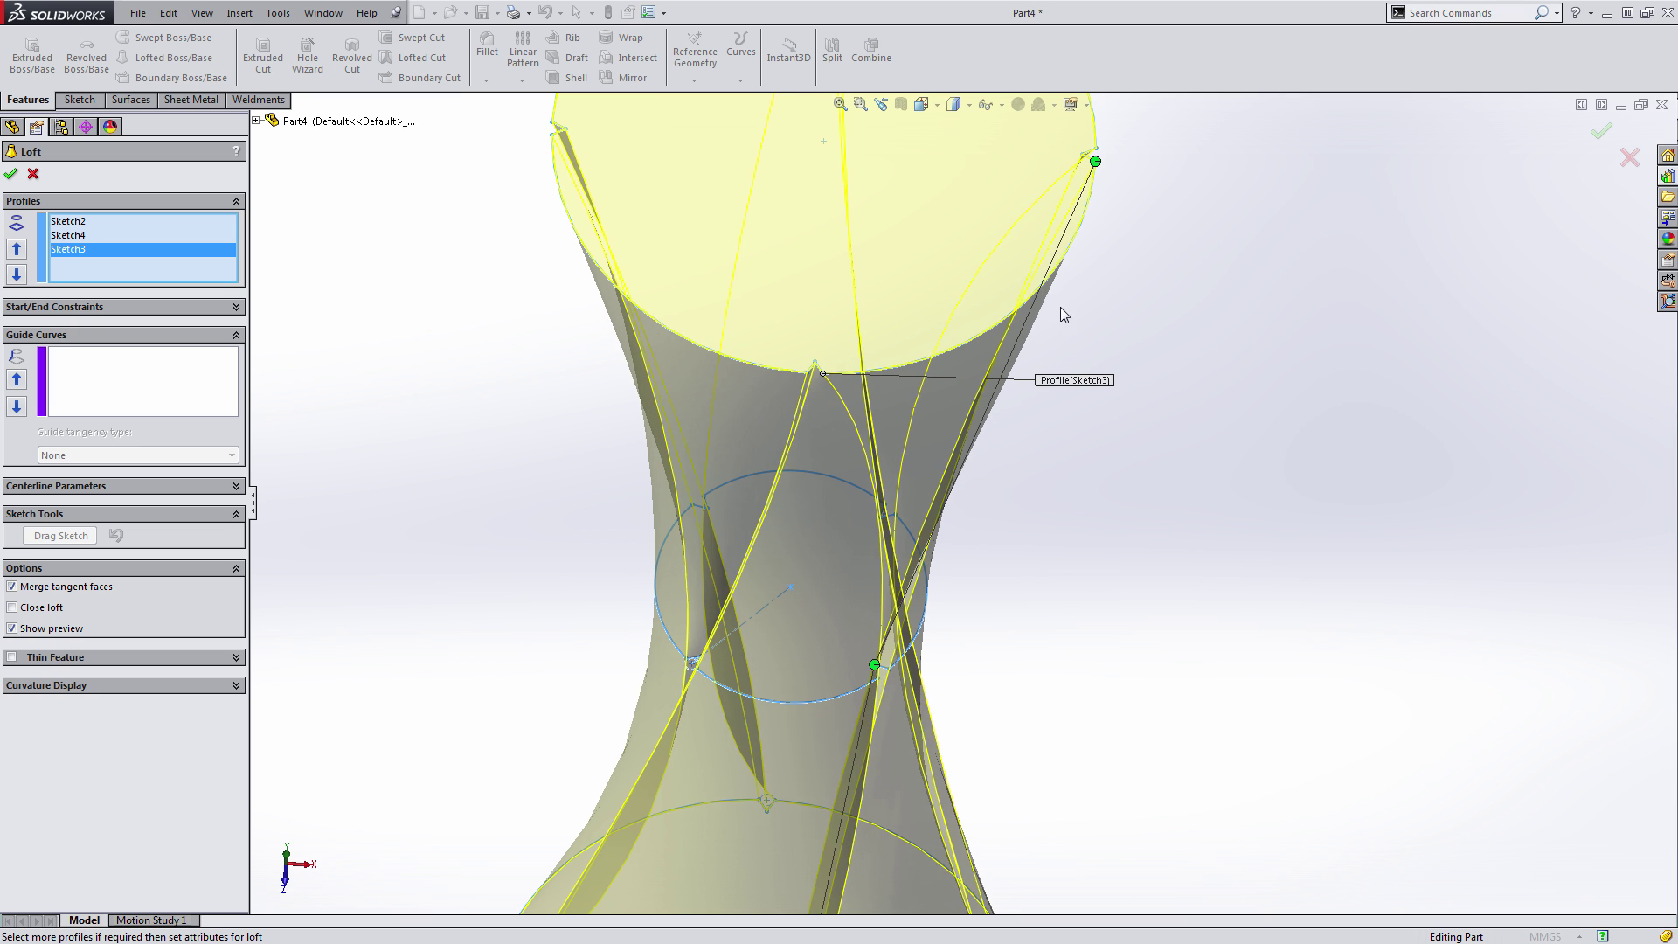
scroll(934, 376, "down", 5)
middle_click_drag(930, 374, 989, 416, "ctrl")
left_click_drag(992, 411, 945, 379)
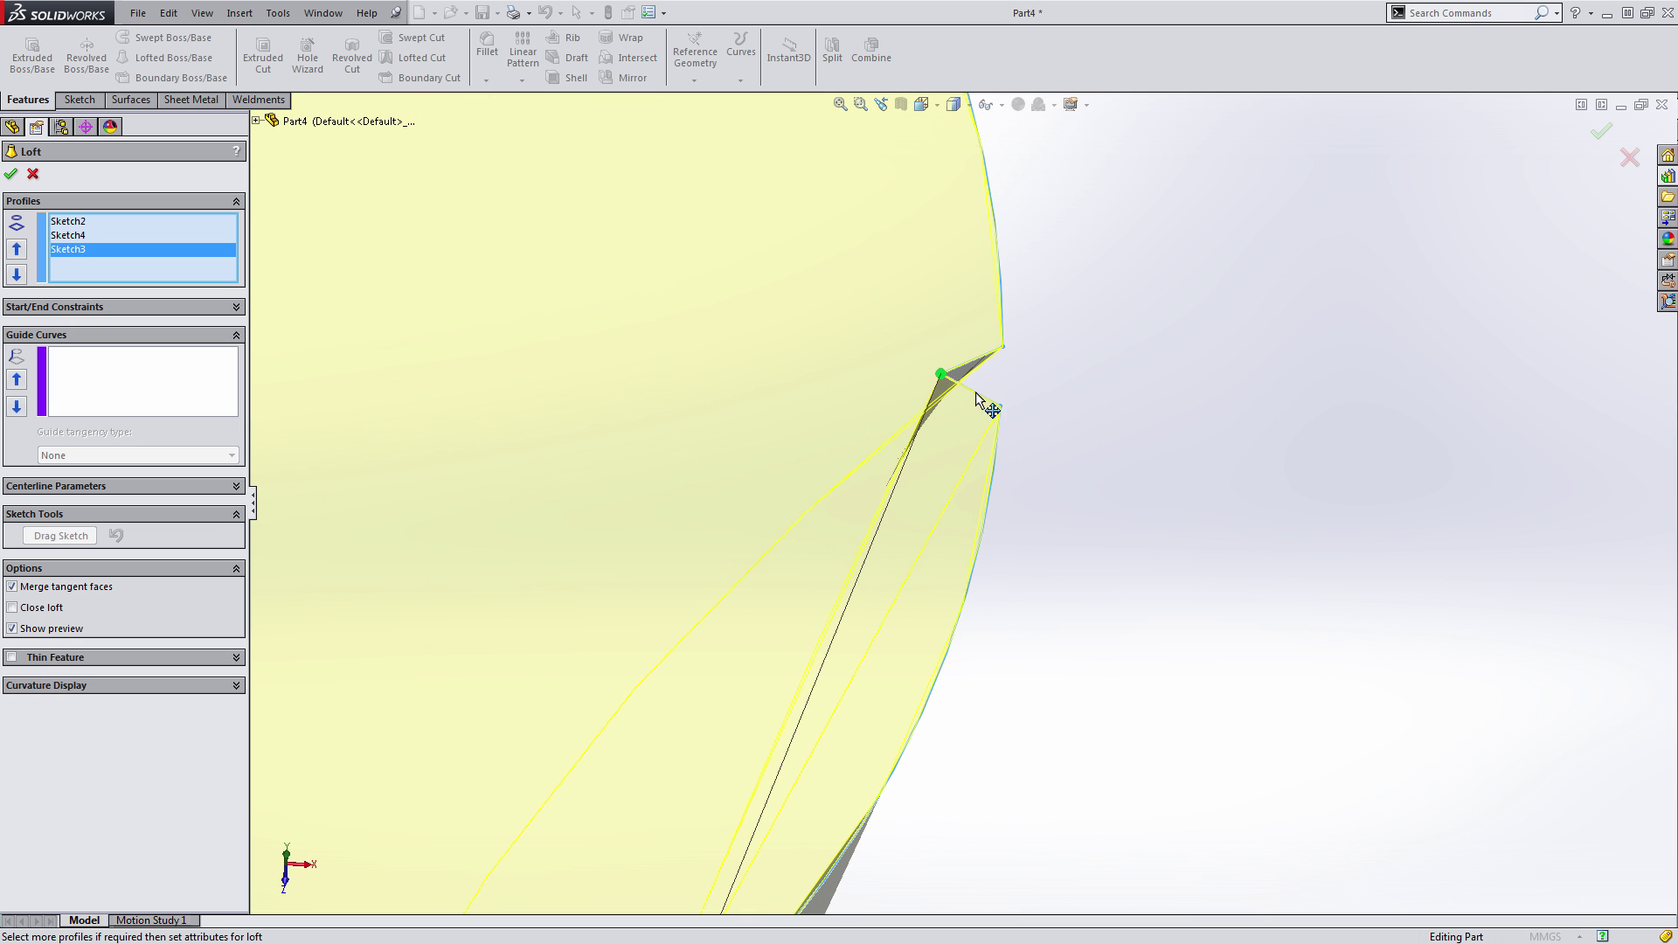
middle_click_drag(949, 378, 965, 422, "ctrl")
scroll(965, 421, "up", 5)
middle_click_drag(839, 647, 825, 558)
middle_click_drag(873, 636, 883, 676)
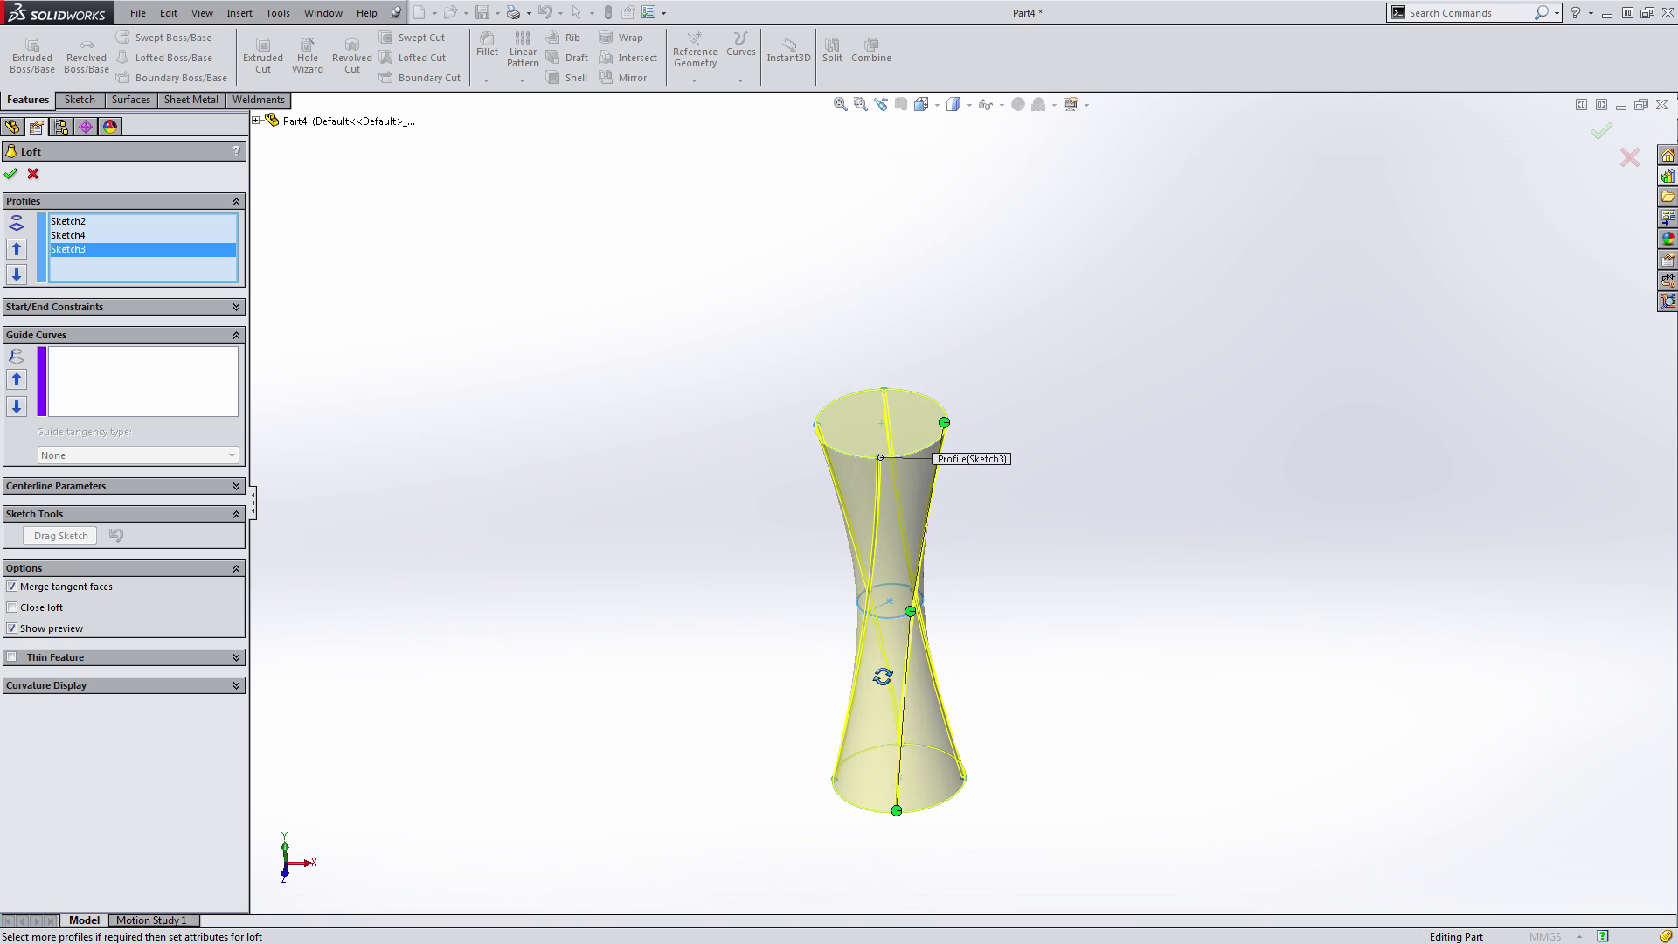
left_click(1601, 135)
- Start a fillet on the front edge segment of the bottle's base with a 1 mm radius
middle_click_drag(1037, 603, 1109, 564)
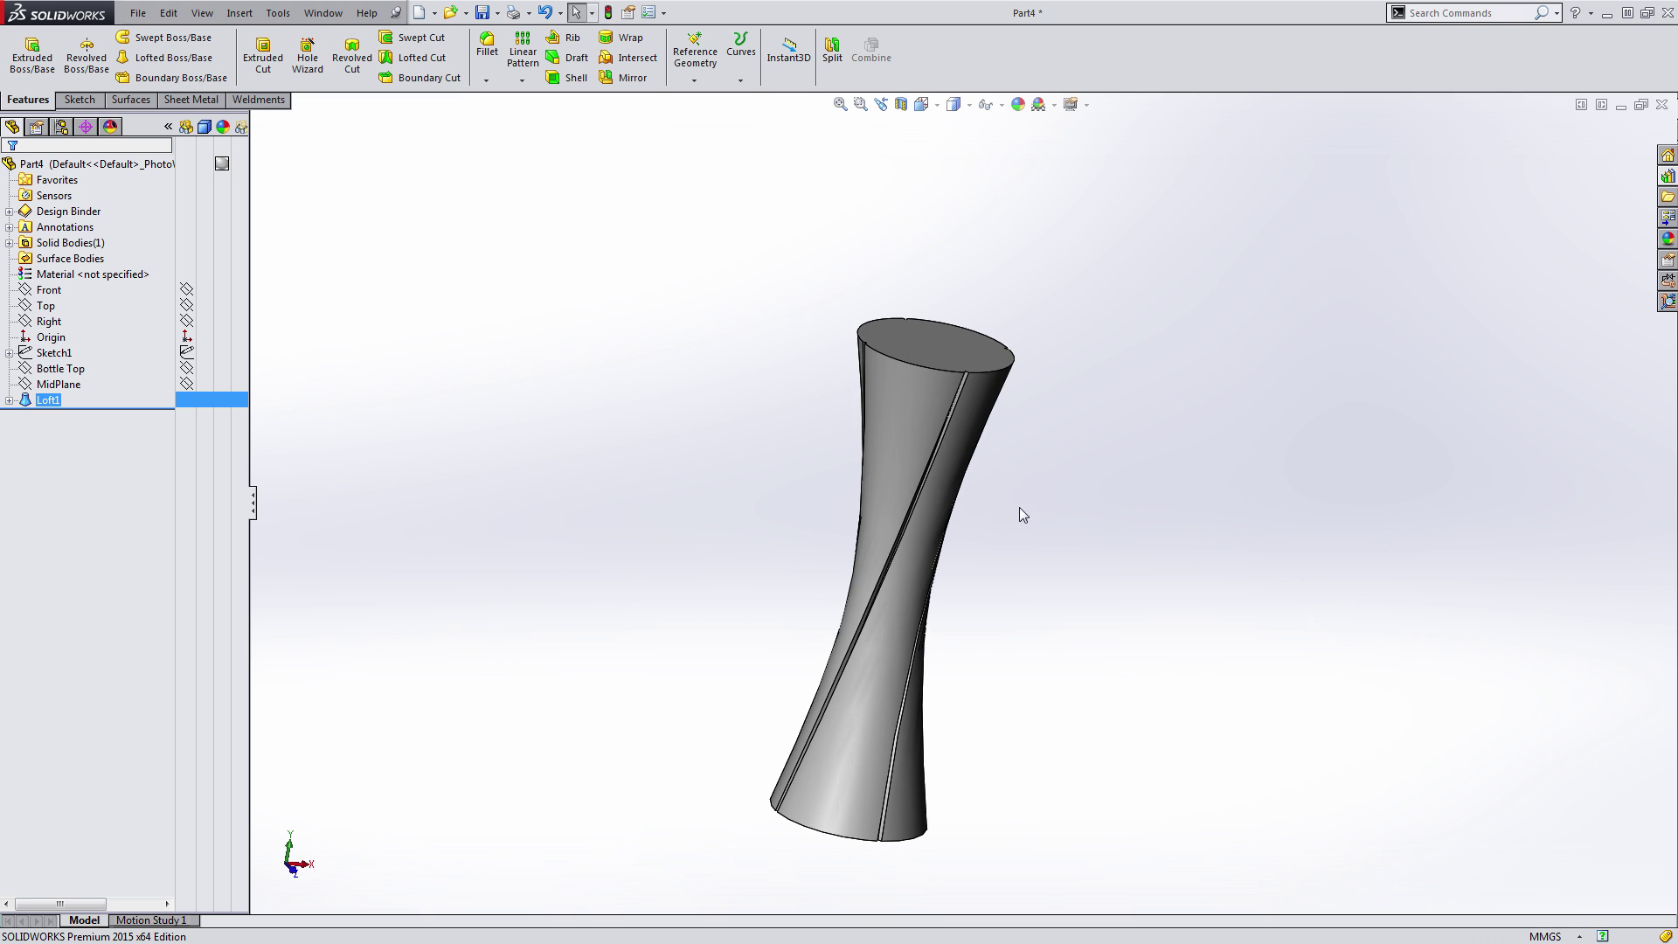
scroll(988, 359, "down", 3)
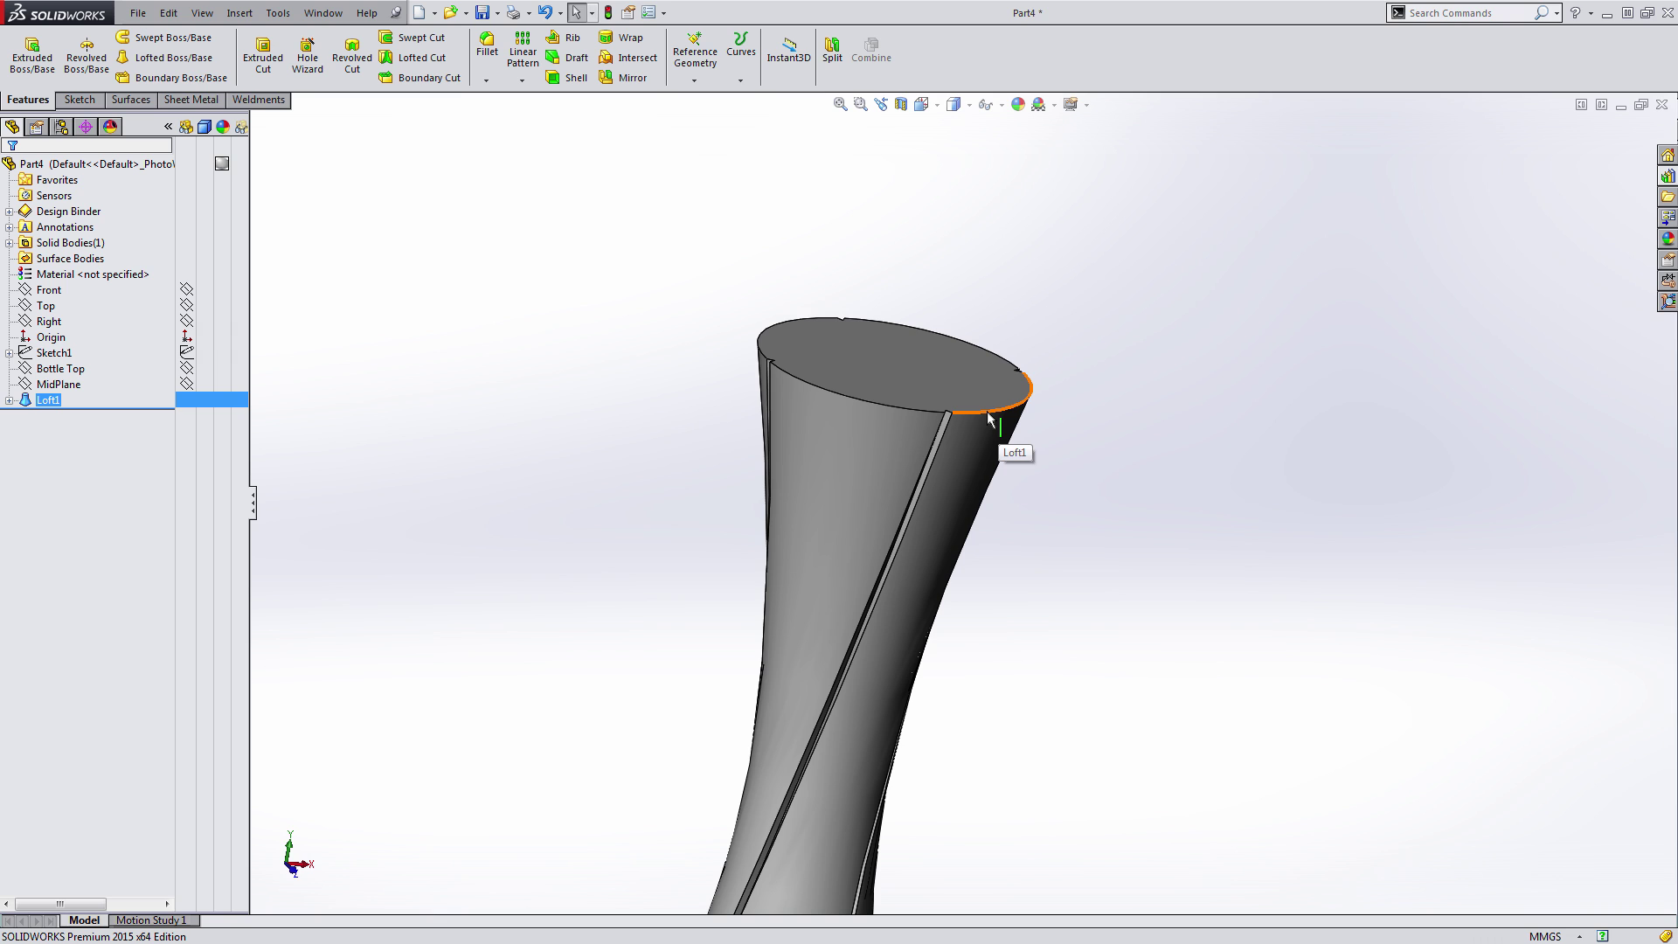
scroll(989, 420, "up", 5)
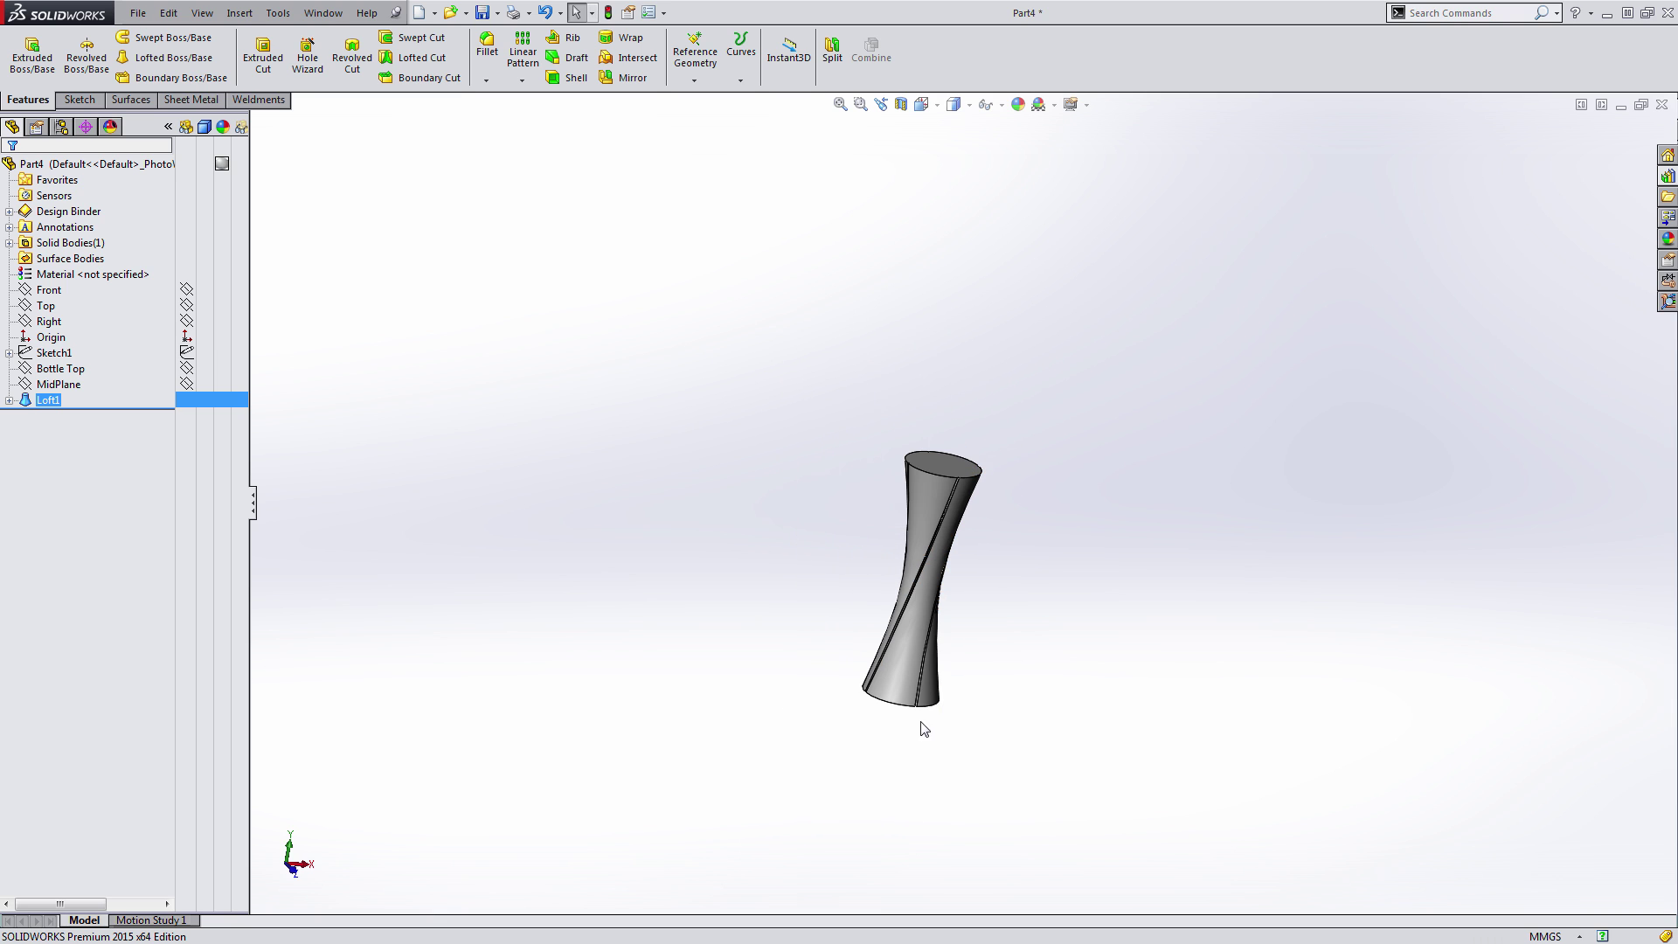
scroll(918, 726, "down", 2)
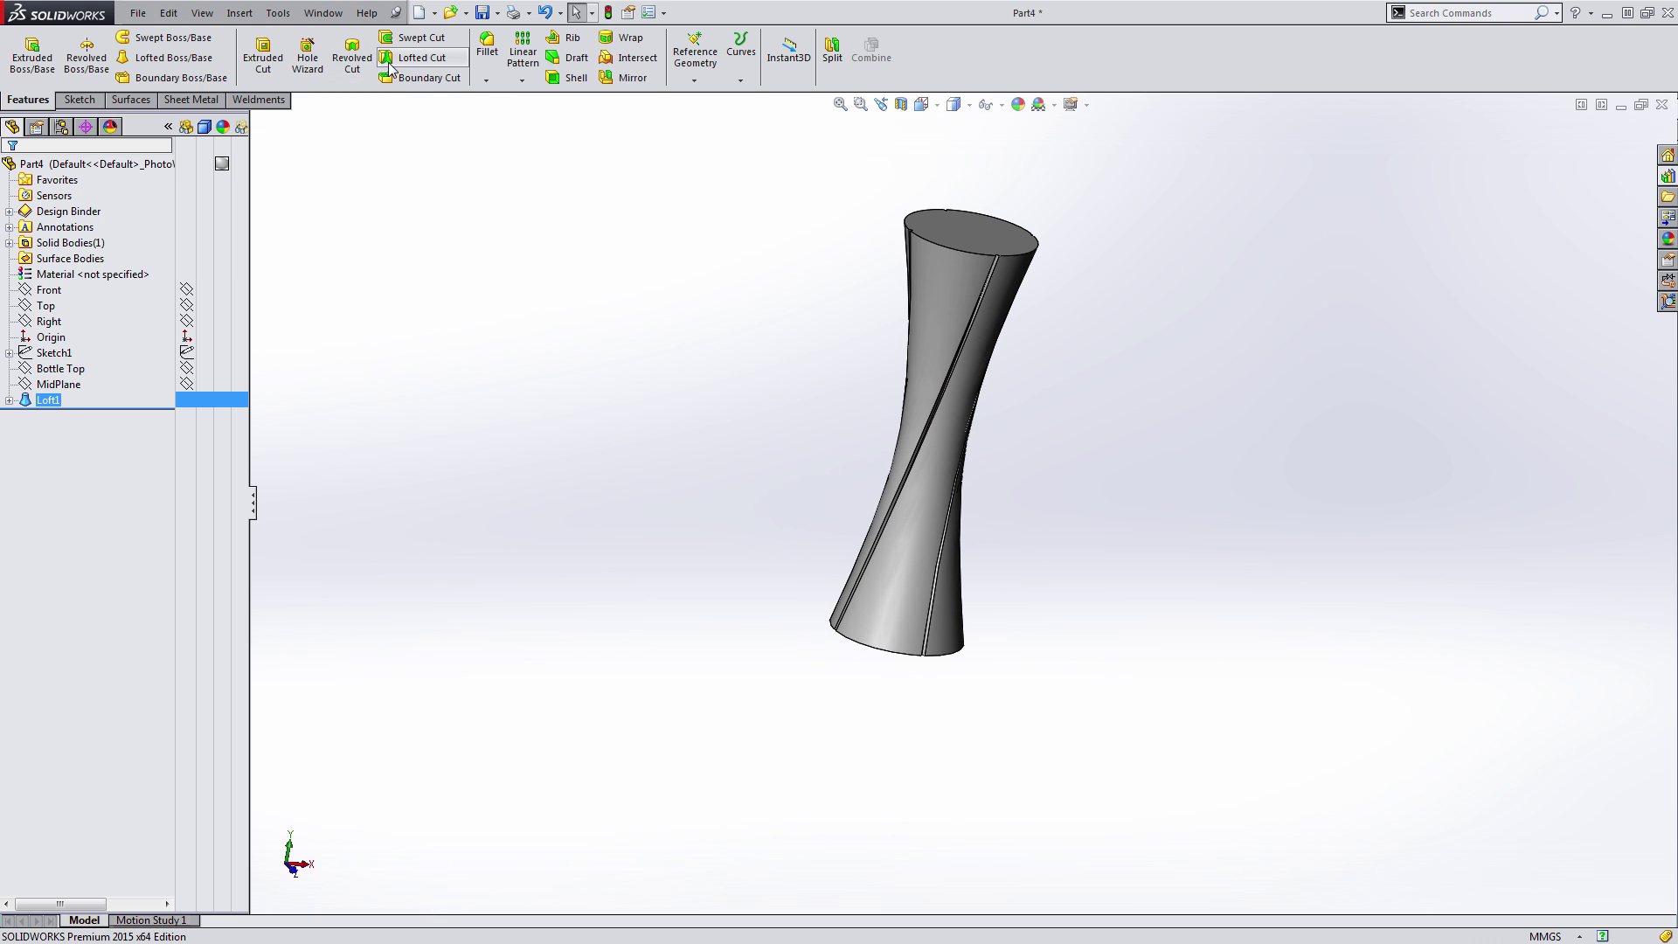
left_click(488, 52)
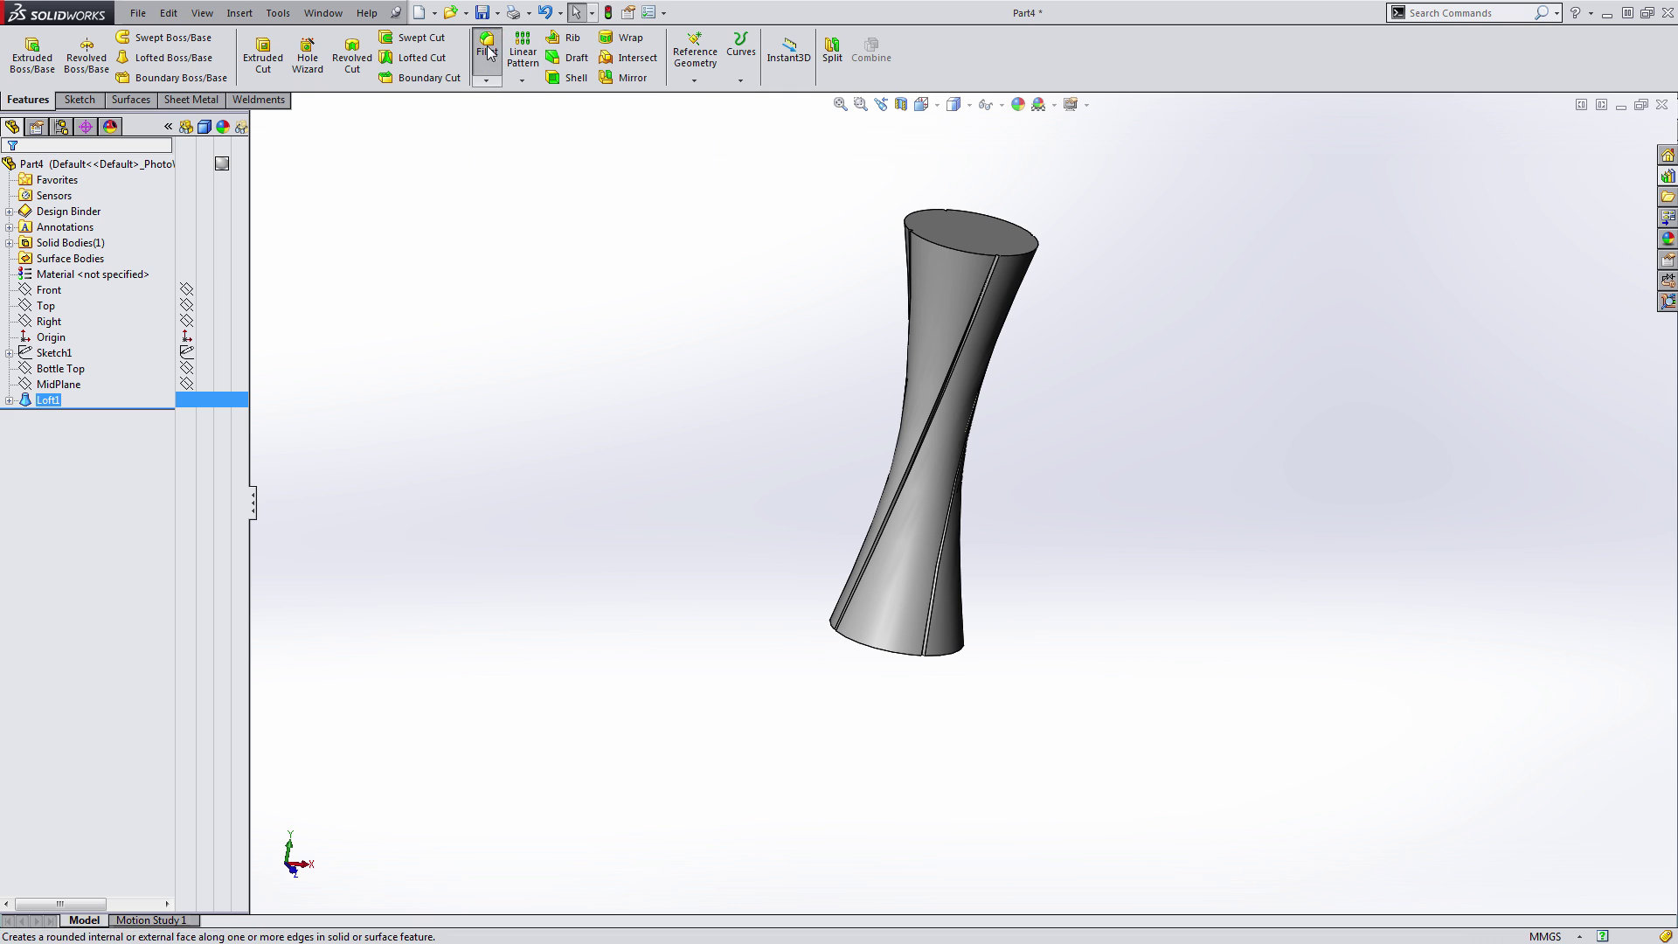
left_click(885, 647)
scroll(902, 668, "down", 6)
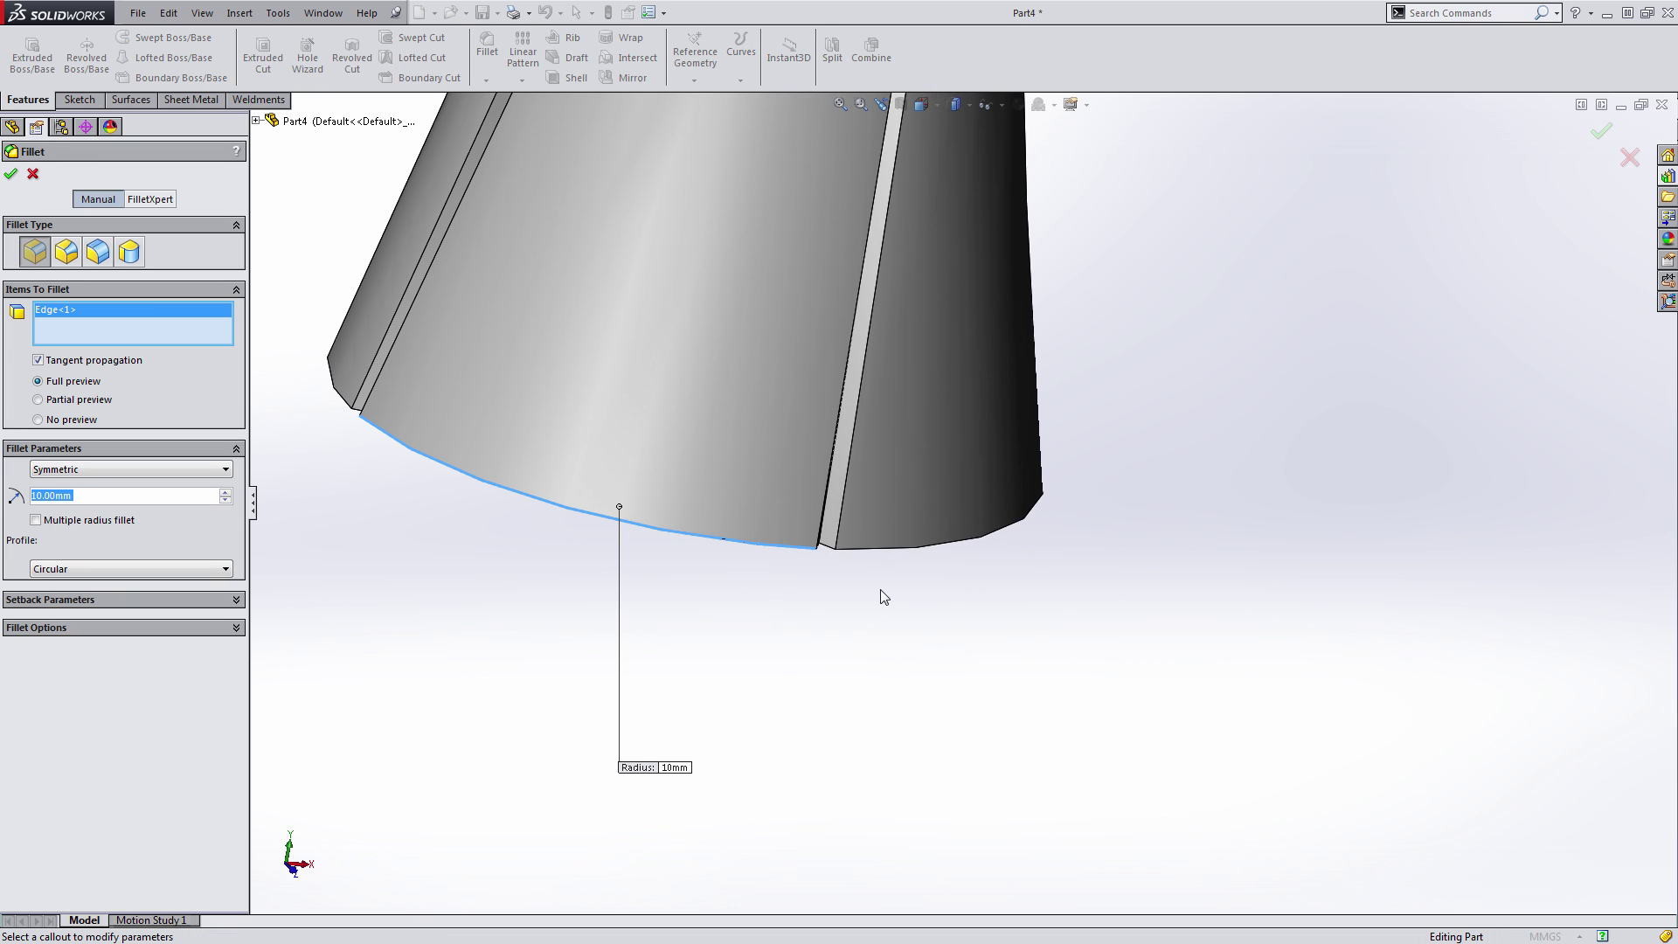
type("1")
key("Return")
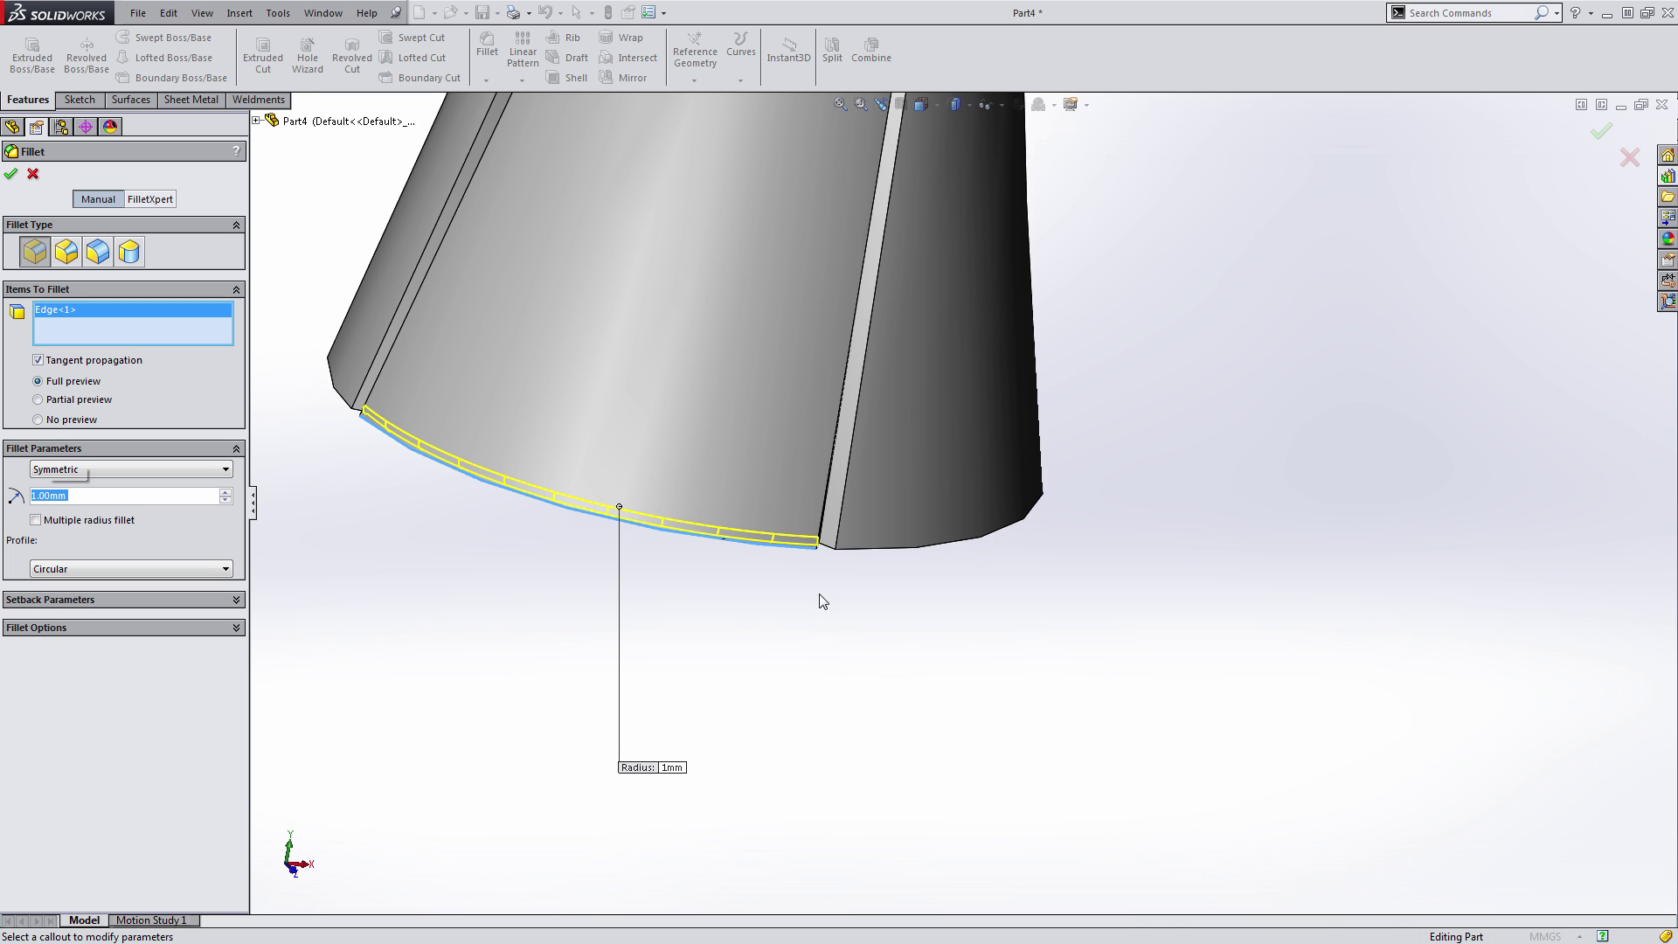
- Add the remaining base edge segments of the bottle to the fillet and set its radius to 2.5 mm
scroll(839, 581, "up", 1)
left_click(867, 551)
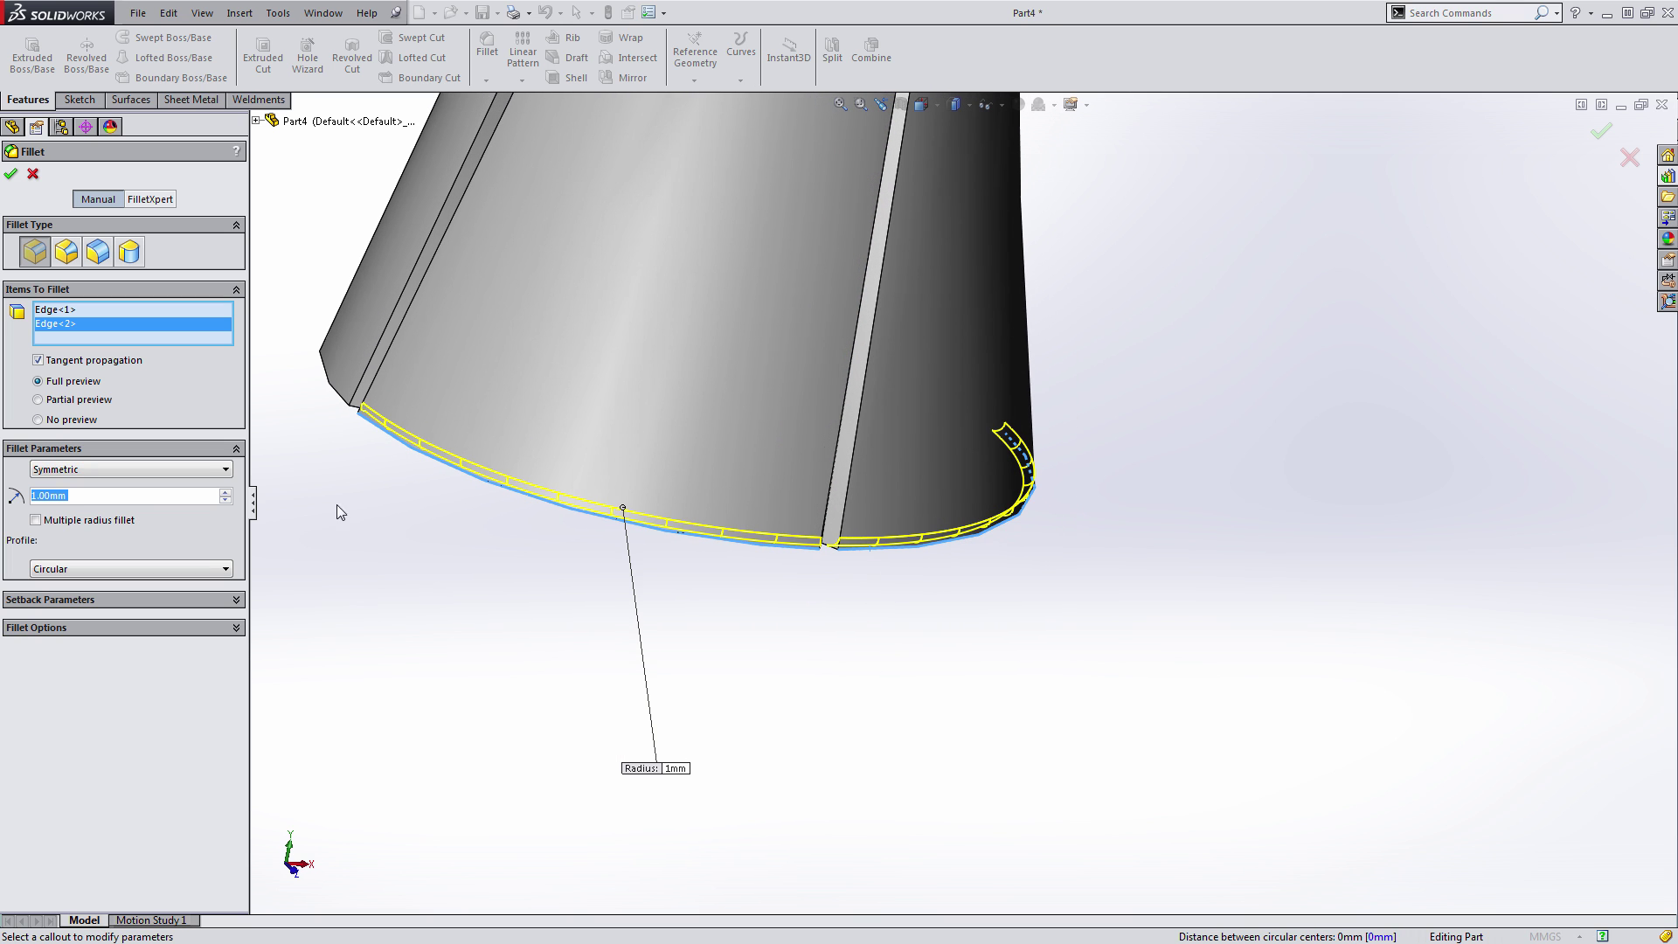
type("2.5")
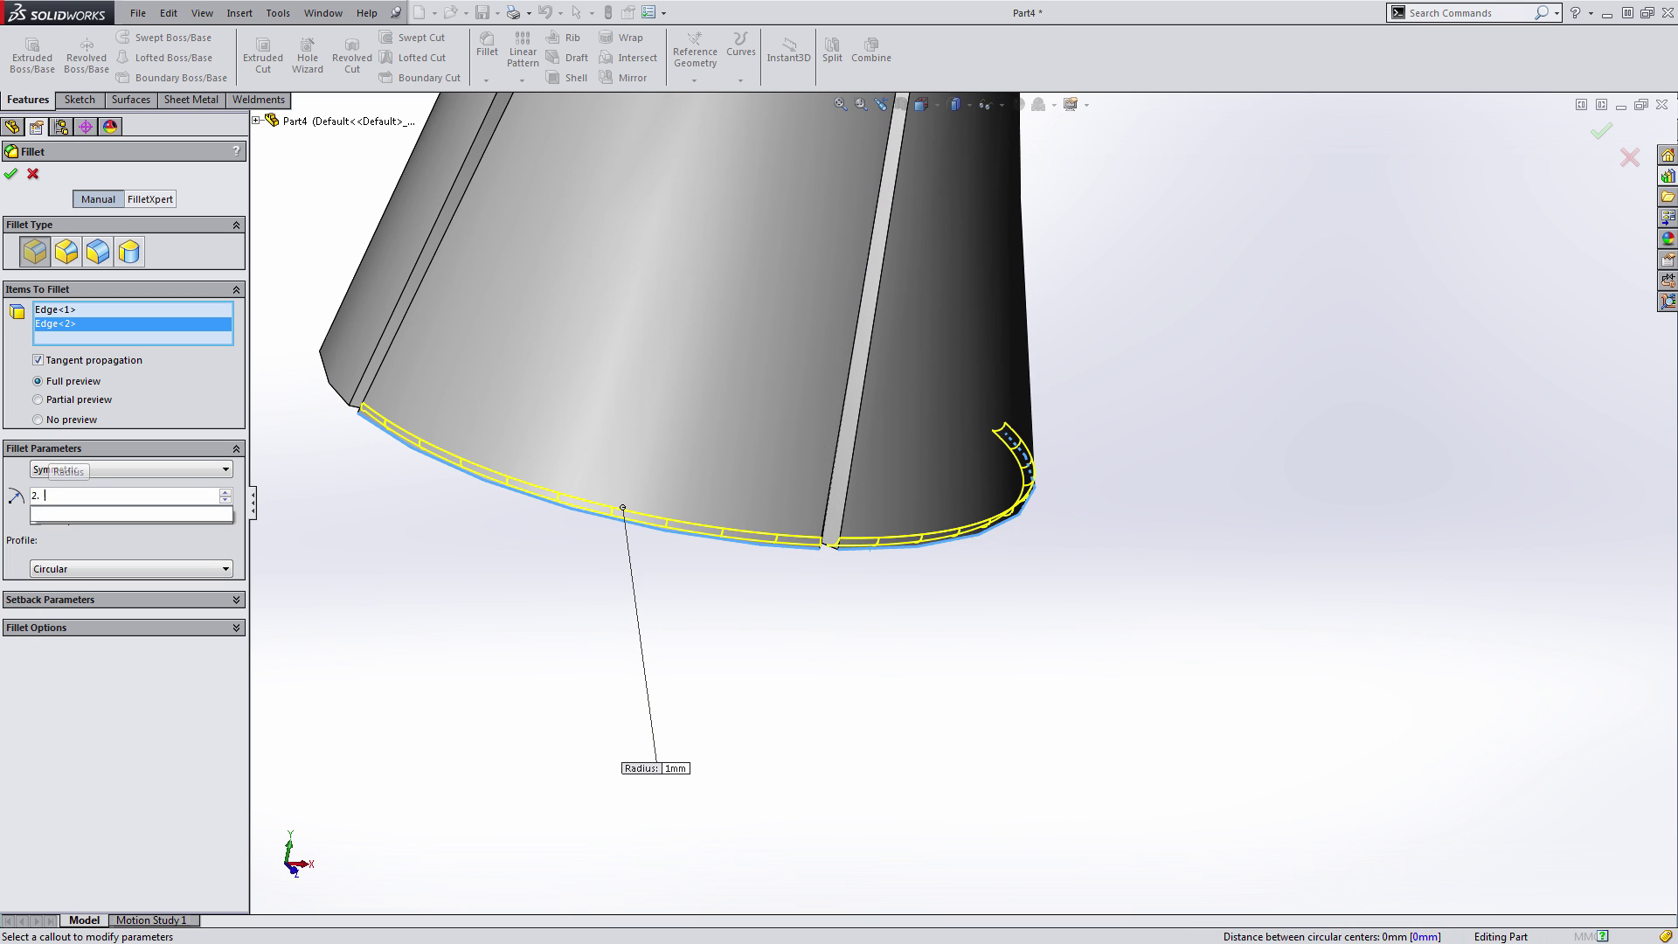
key("Return")
middle_click_drag(701, 559, 664, 573)
left_click(588, 483)
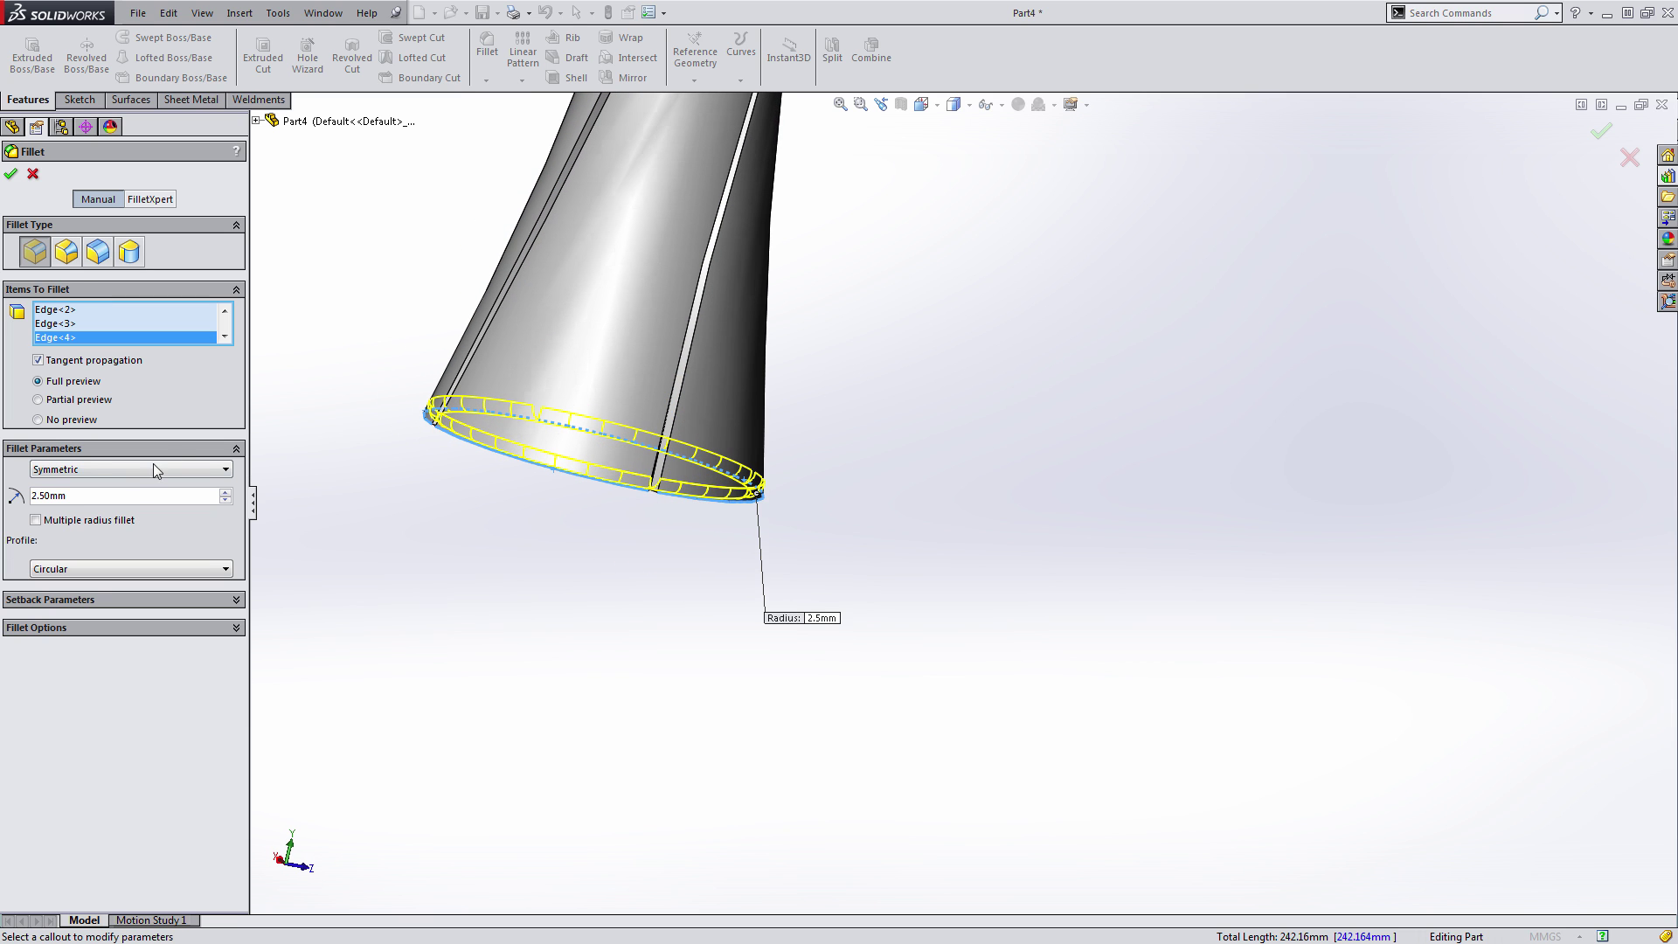
- Try a 4 mm fillet radius, settle on 3 mm, and create the fillet around the bottle's base
type("4")
key("Return")
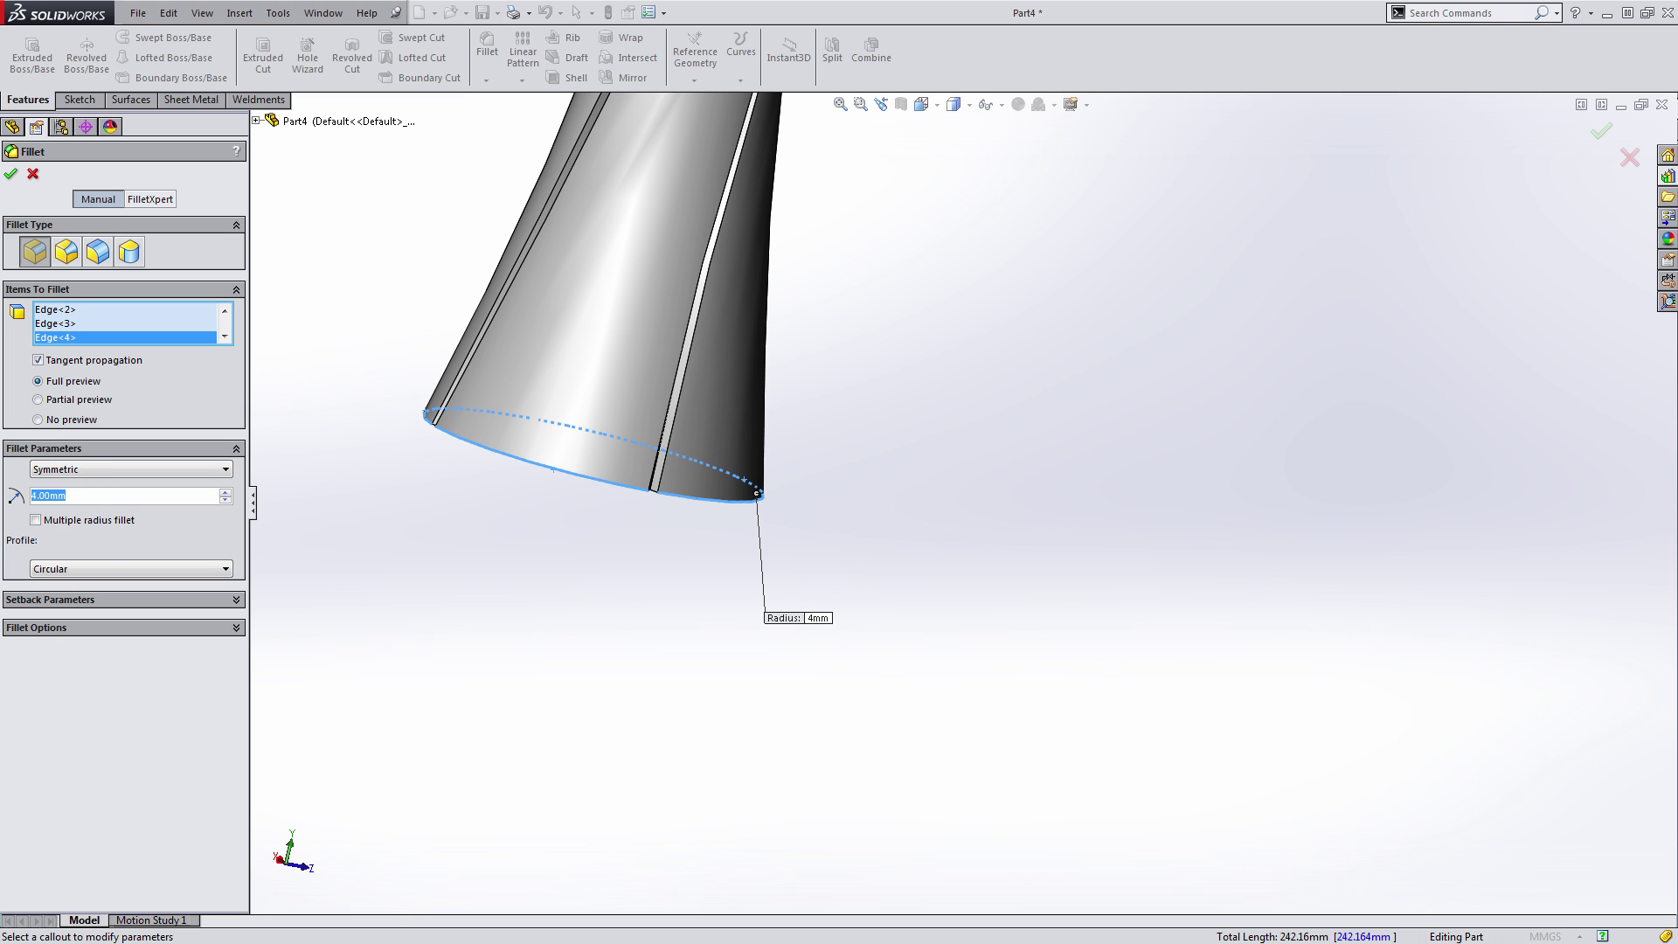
type("3")
key("Return")
middle_click_drag(358, 552, 437, 472)
left_click(11, 173)
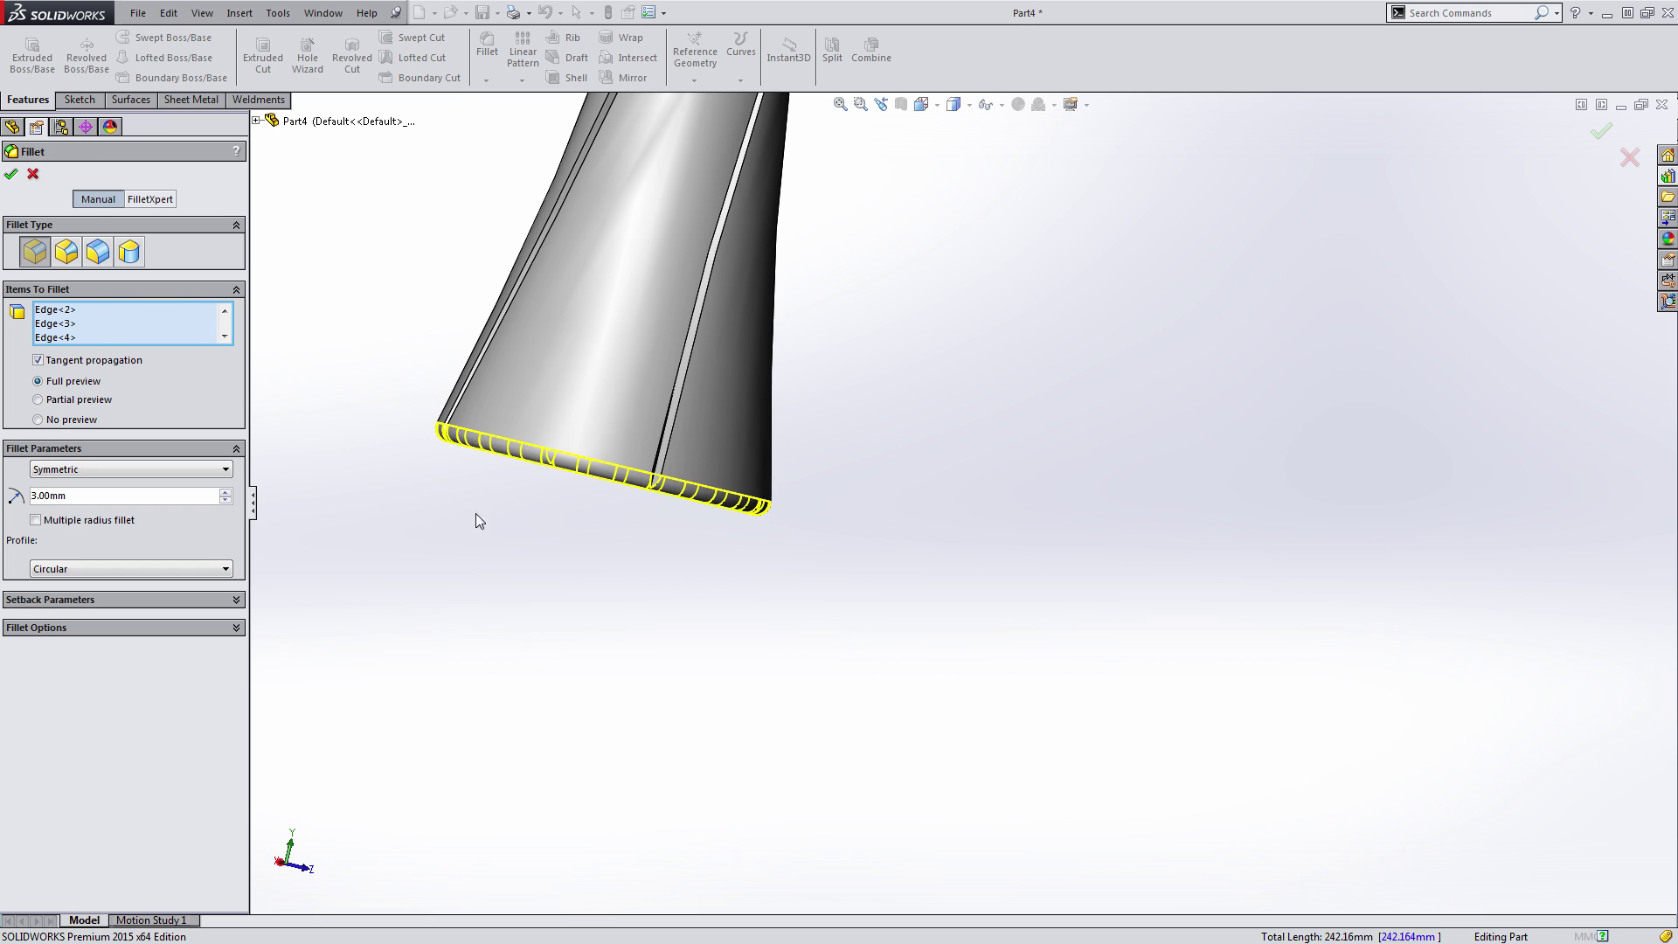
- Shell the bottle with a 5 mm wall thickness, removing the flat top face
middle_click_drag(608, 533, 648, 458)
scroll(778, 504, "down", 8)
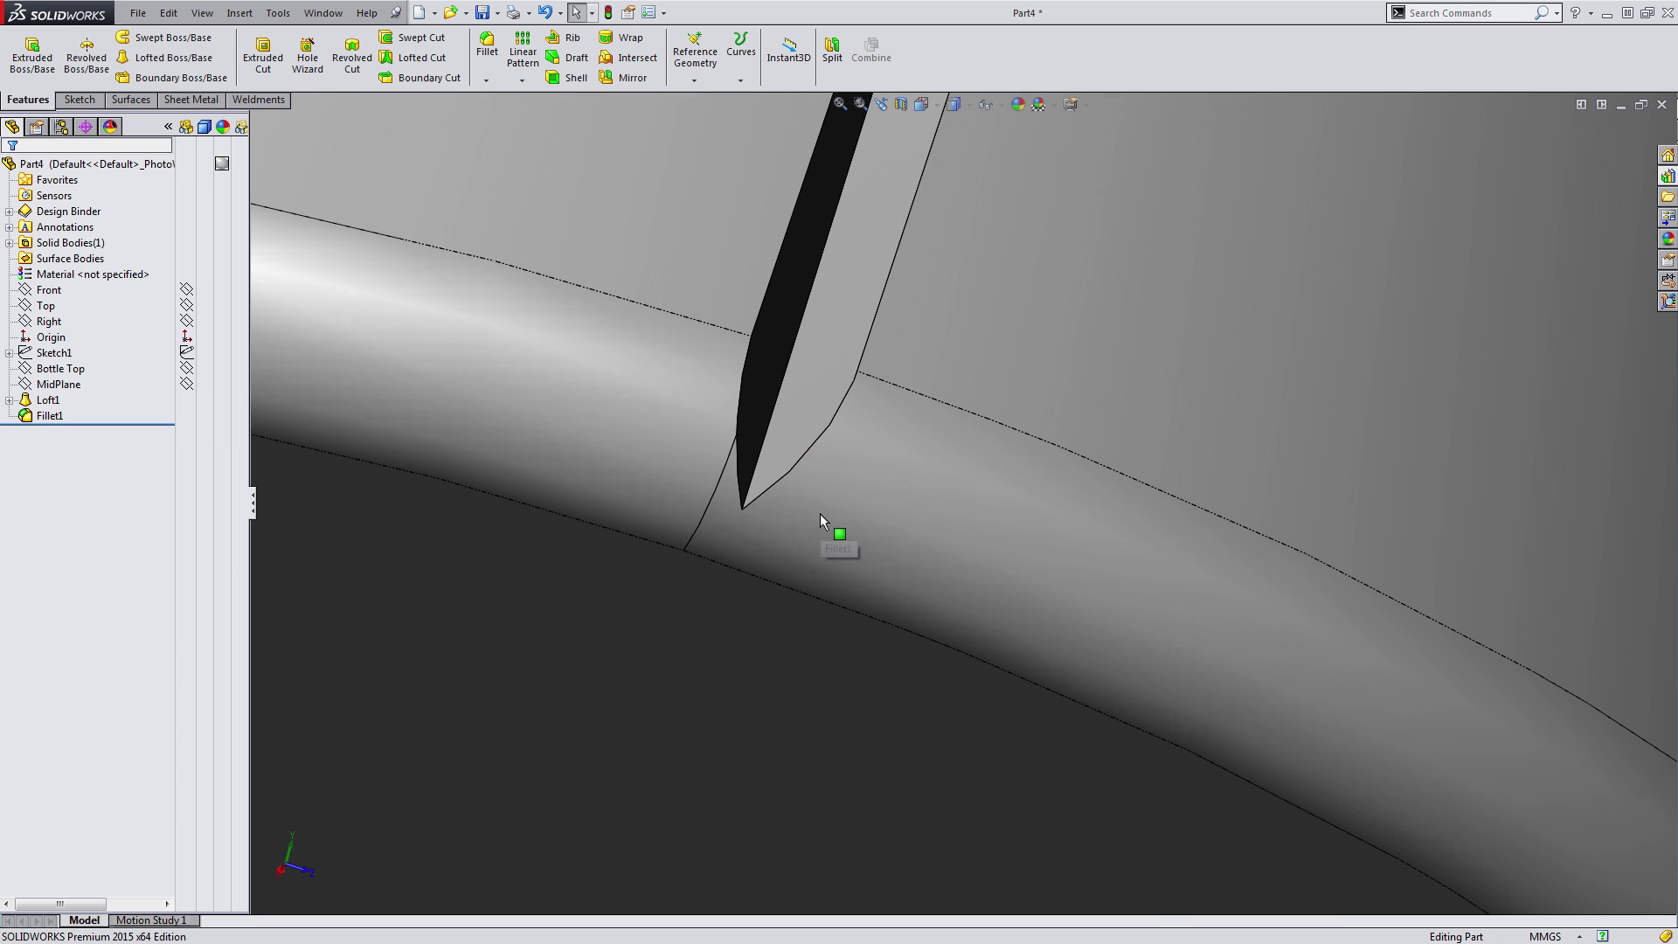
scroll(754, 499, "up", 10)
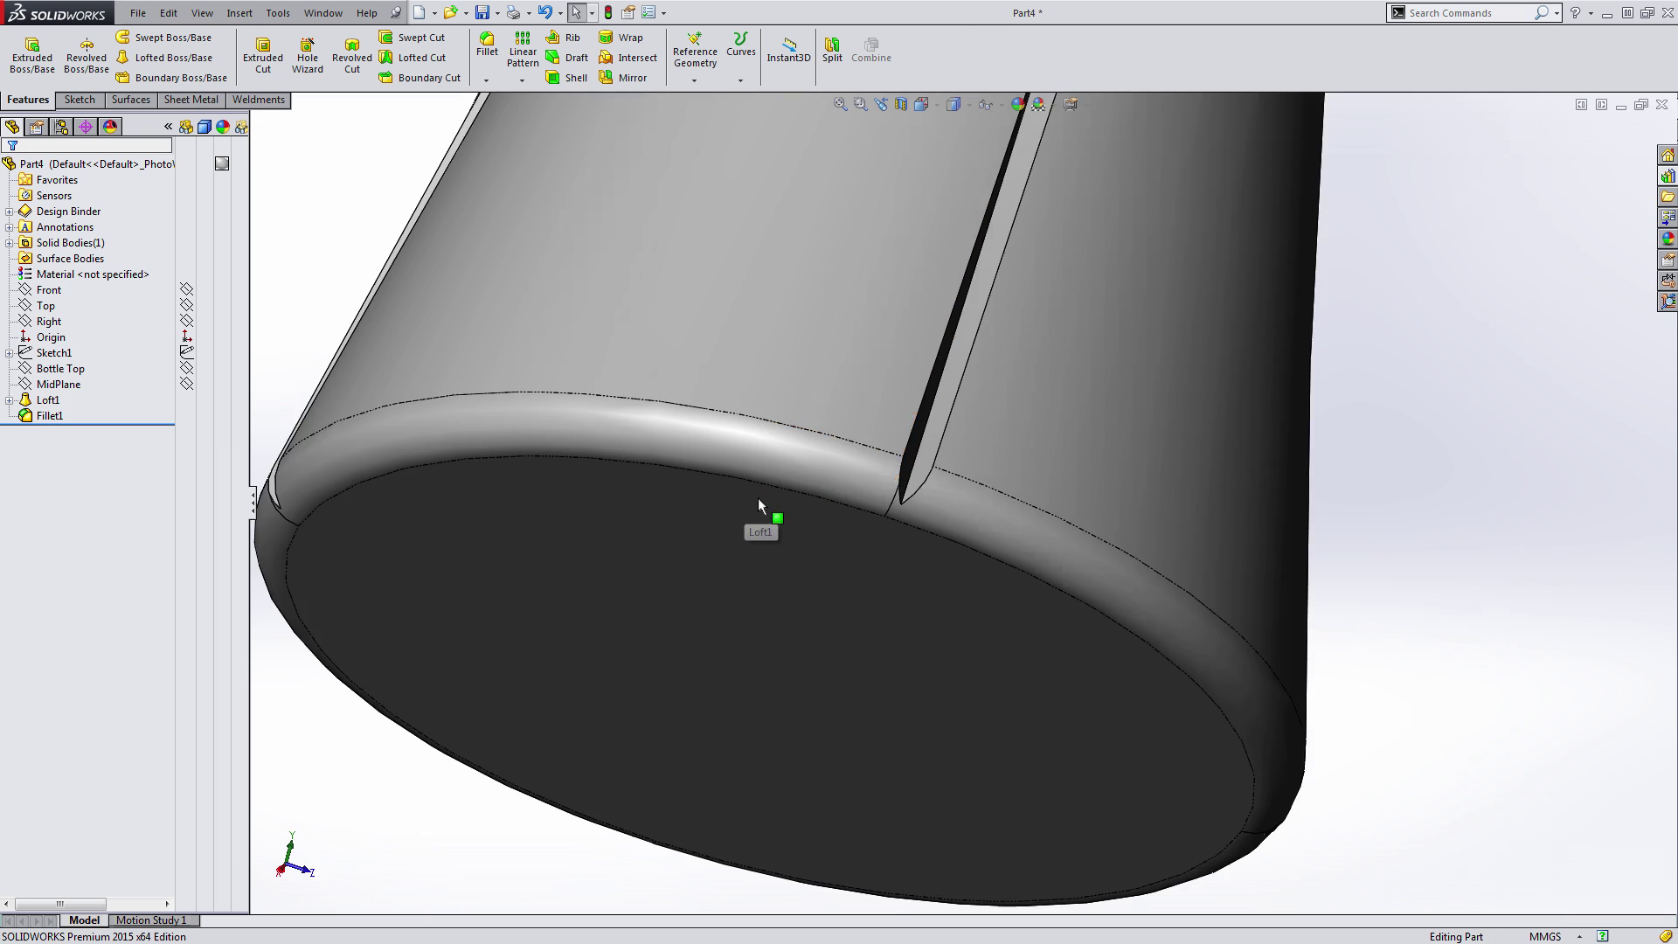
middle_click_drag(802, 535, 910, 483)
scroll(910, 484, "up", 5)
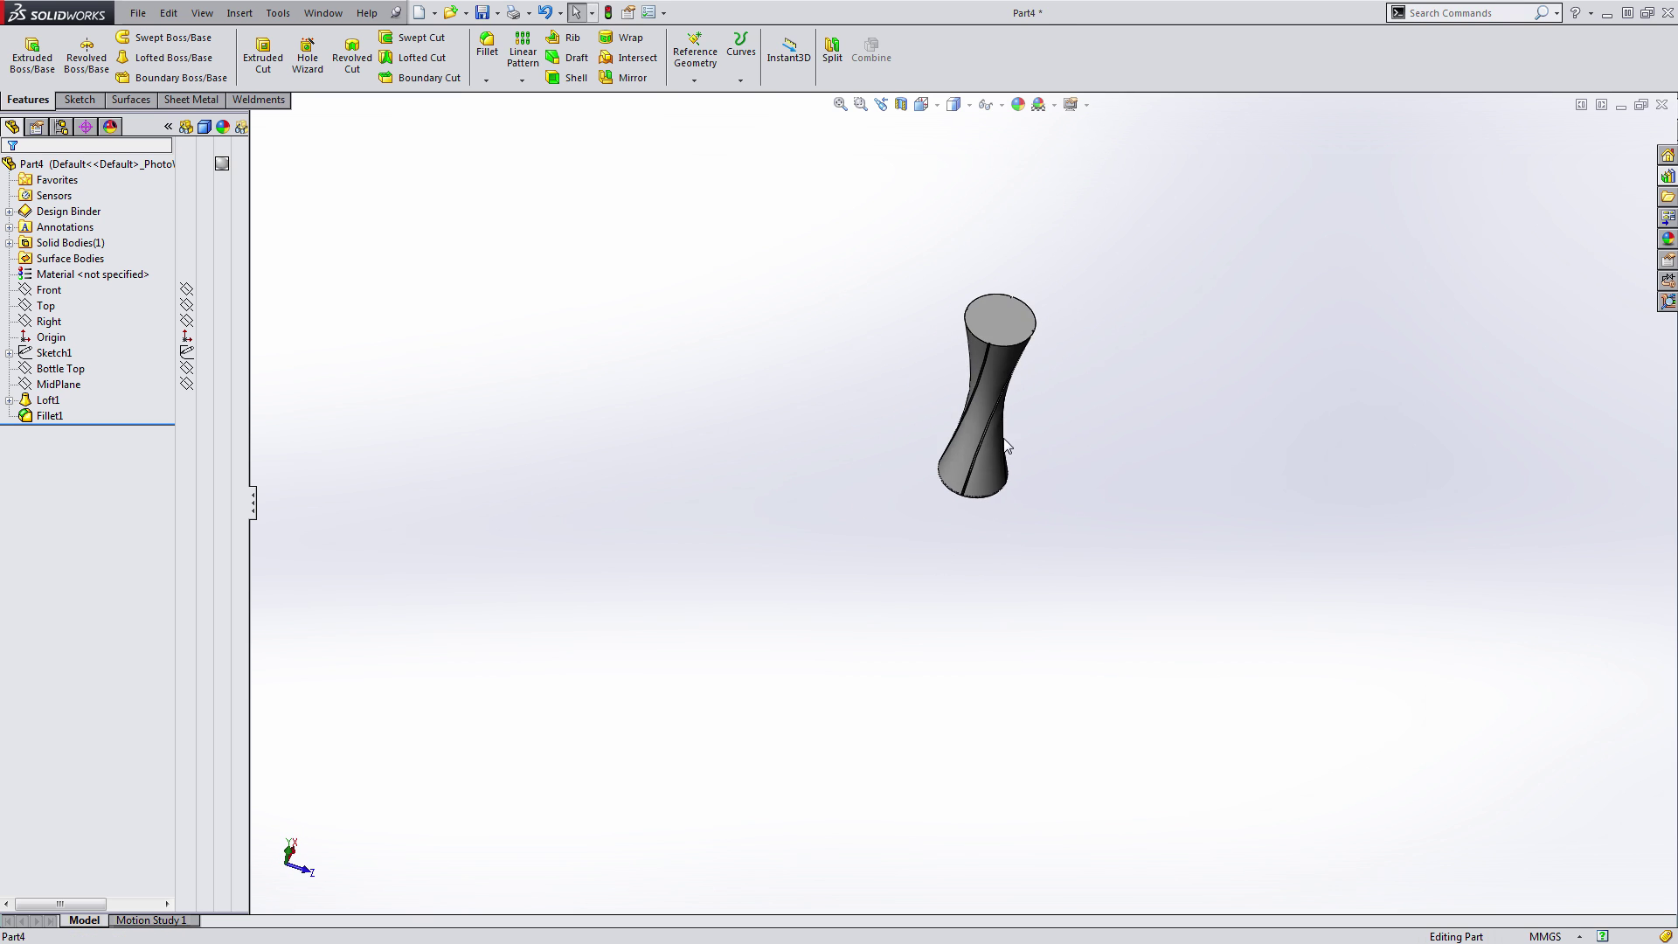
scroll(994, 333, "down", 6)
left_click(570, 78)
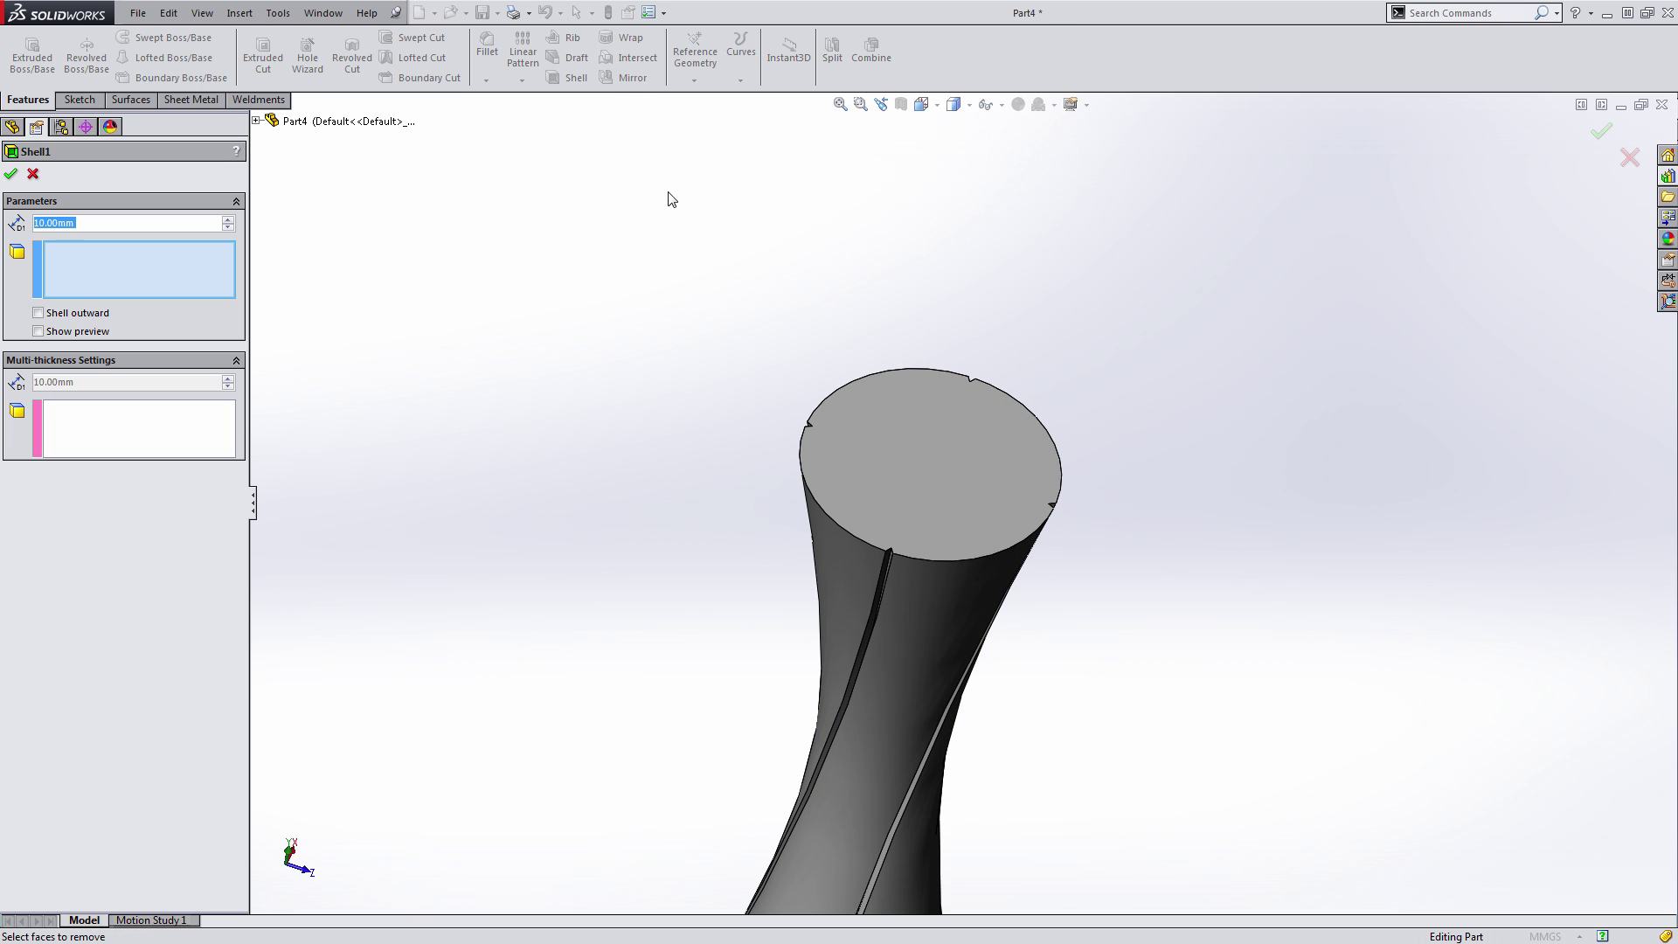
left_click(919, 453)
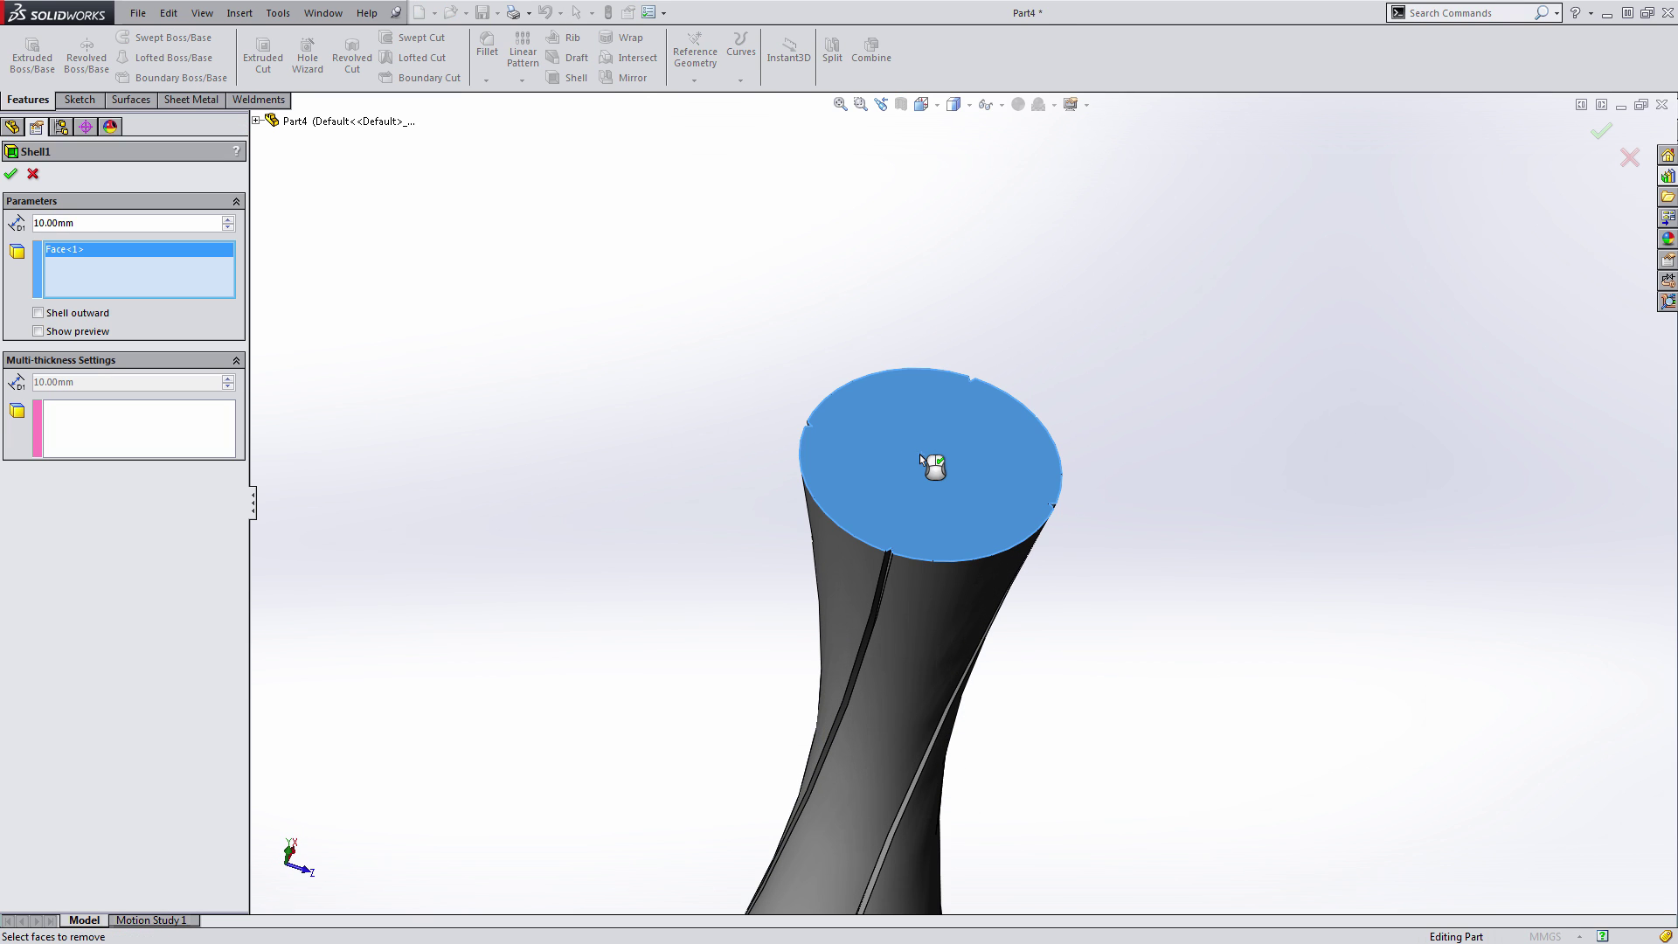
double_click(104, 226)
type("5")
key("Return")
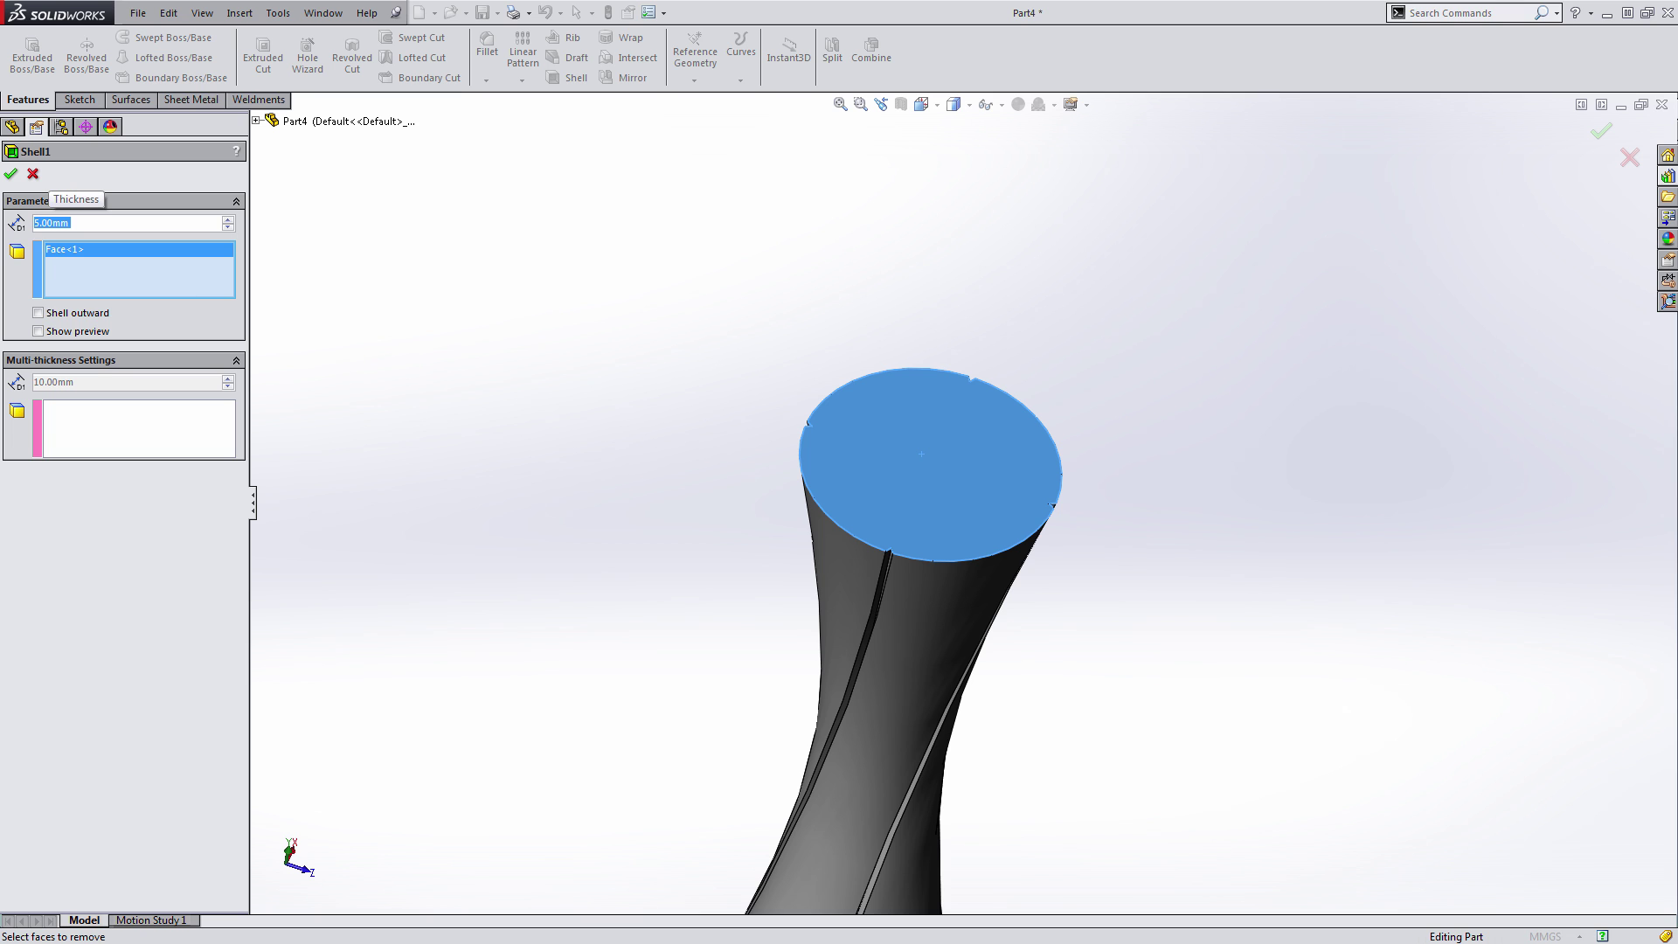
left_click(10, 175)
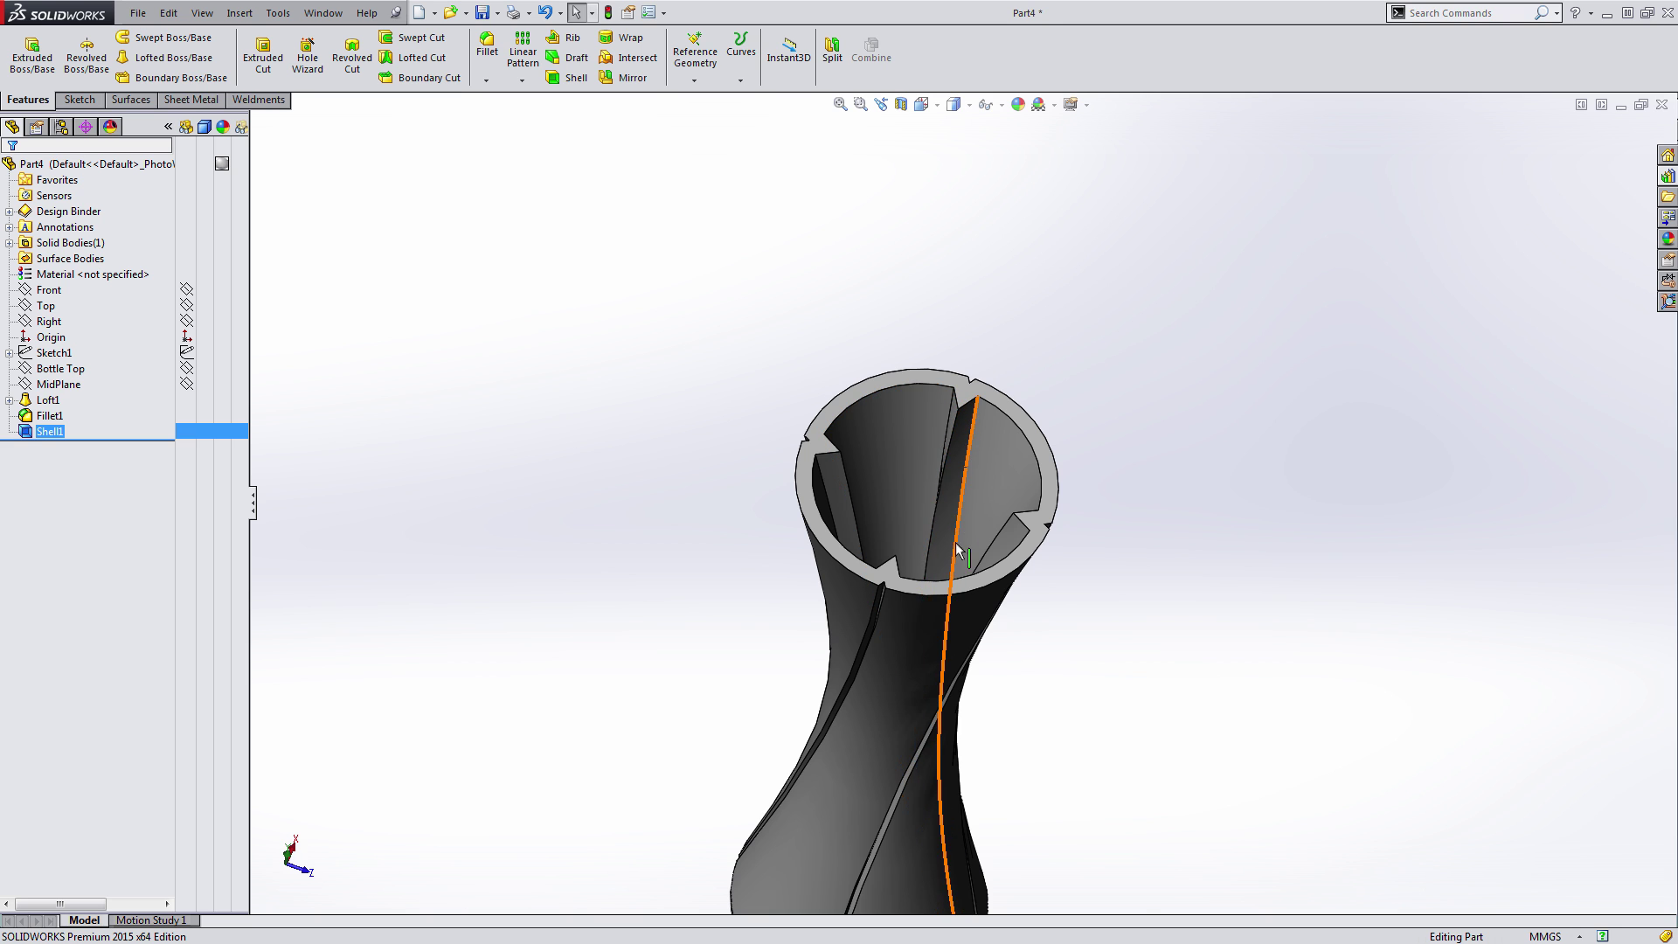
- Examine the outer notch faces and the matching inner ribs around the shelled bottle's open top
scroll(857, 610, "down", 4)
scroll(856, 612, "down", 2)
left_click(868, 610)
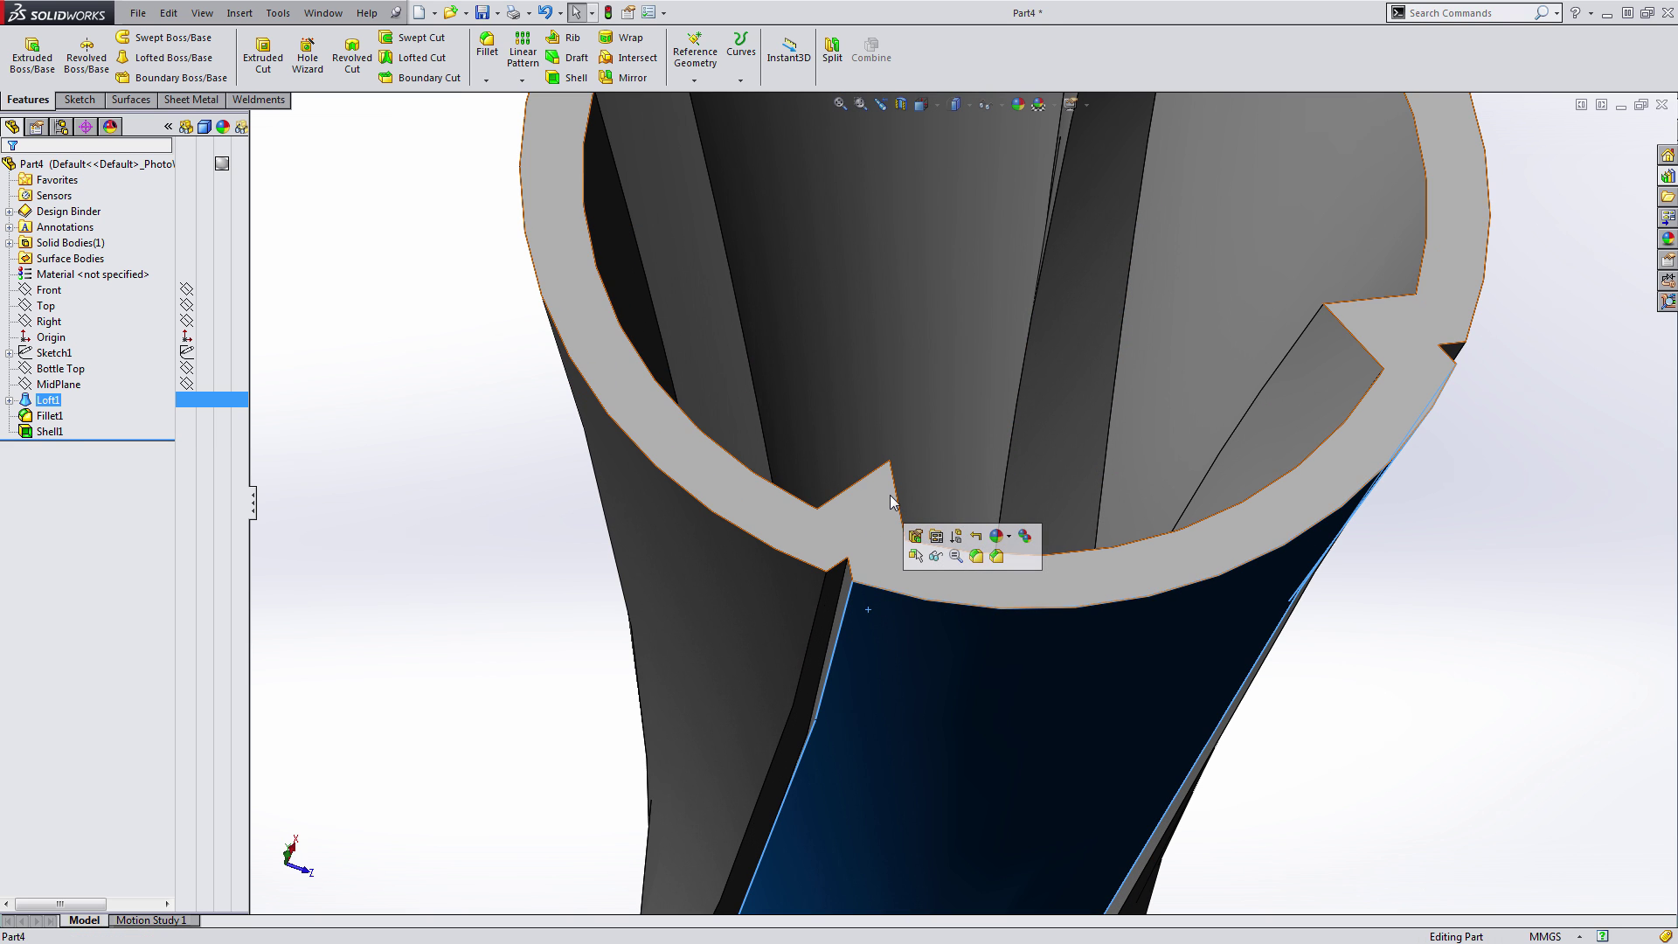
left_click(847, 579)
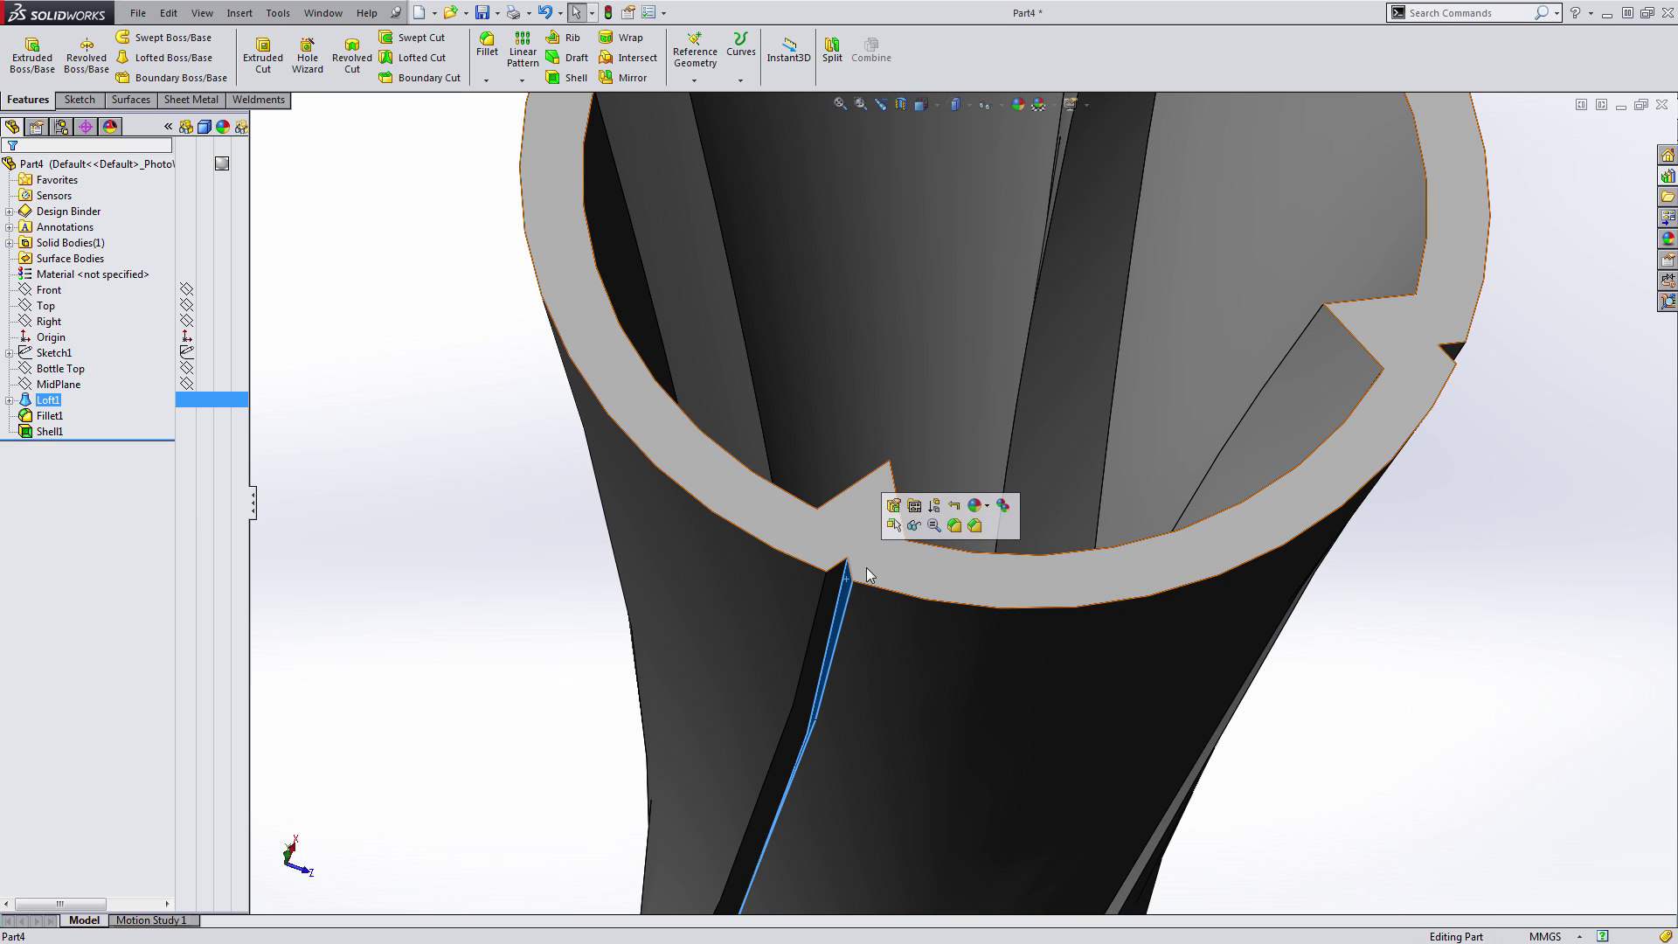
middle_click_drag(909, 563, 913, 527)
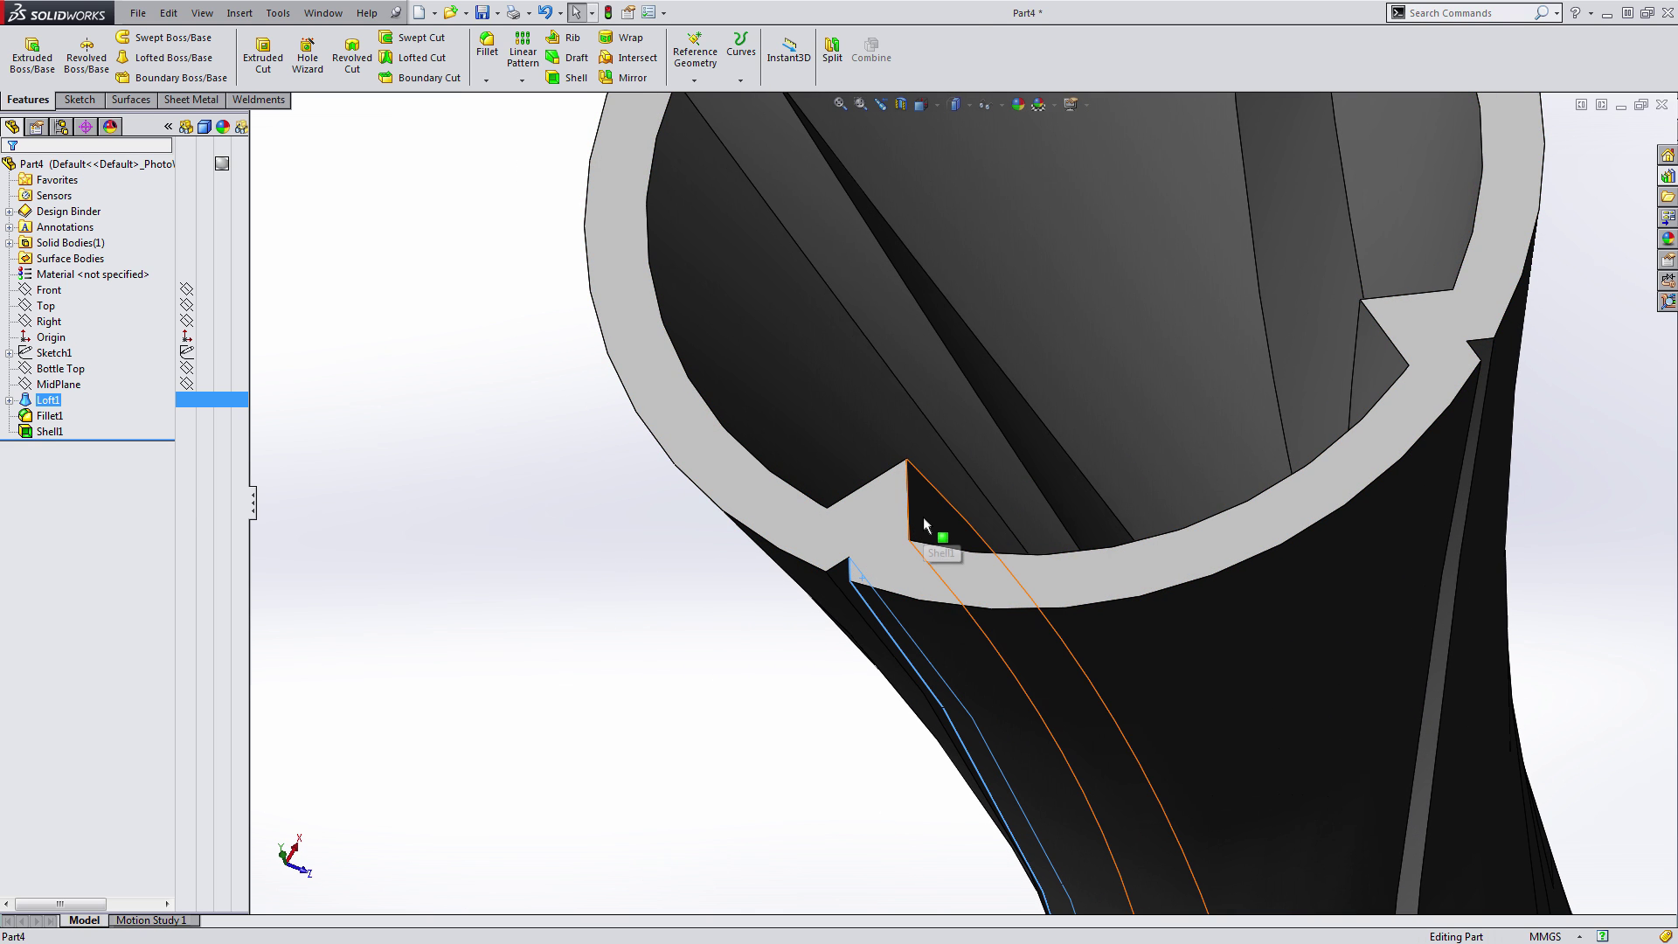
scroll(925, 517, "up", 5)
left_click(794, 553)
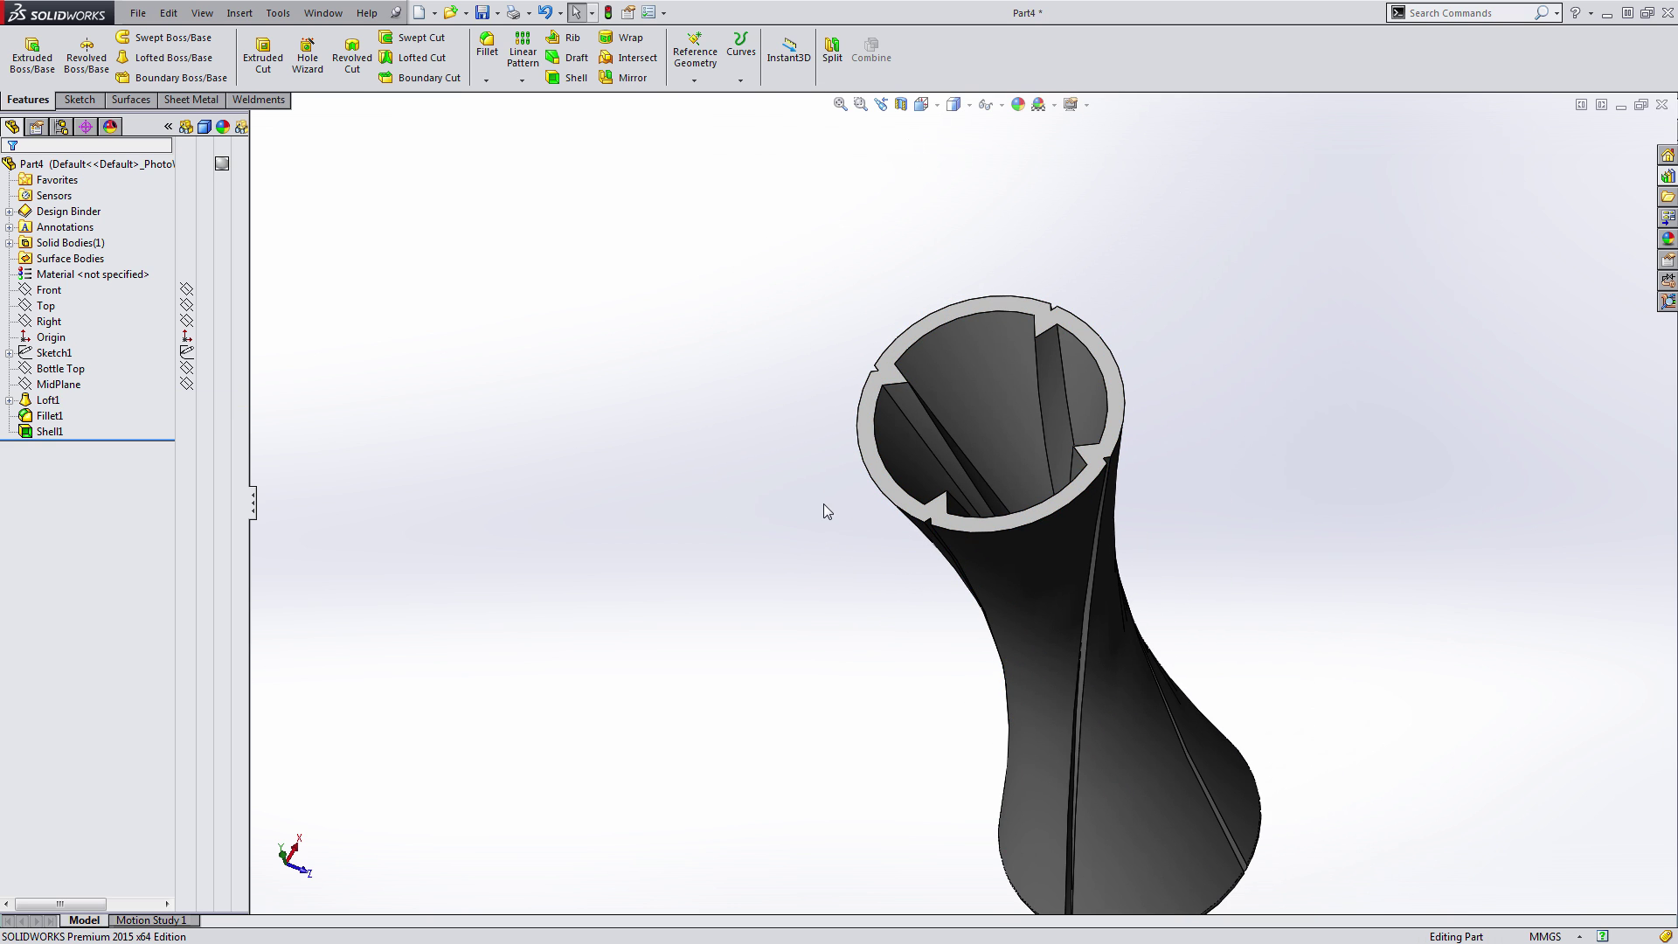
- Start Delete Face with the Delete and Patch option and select both faces of the first inner rib
left_click(238, 13)
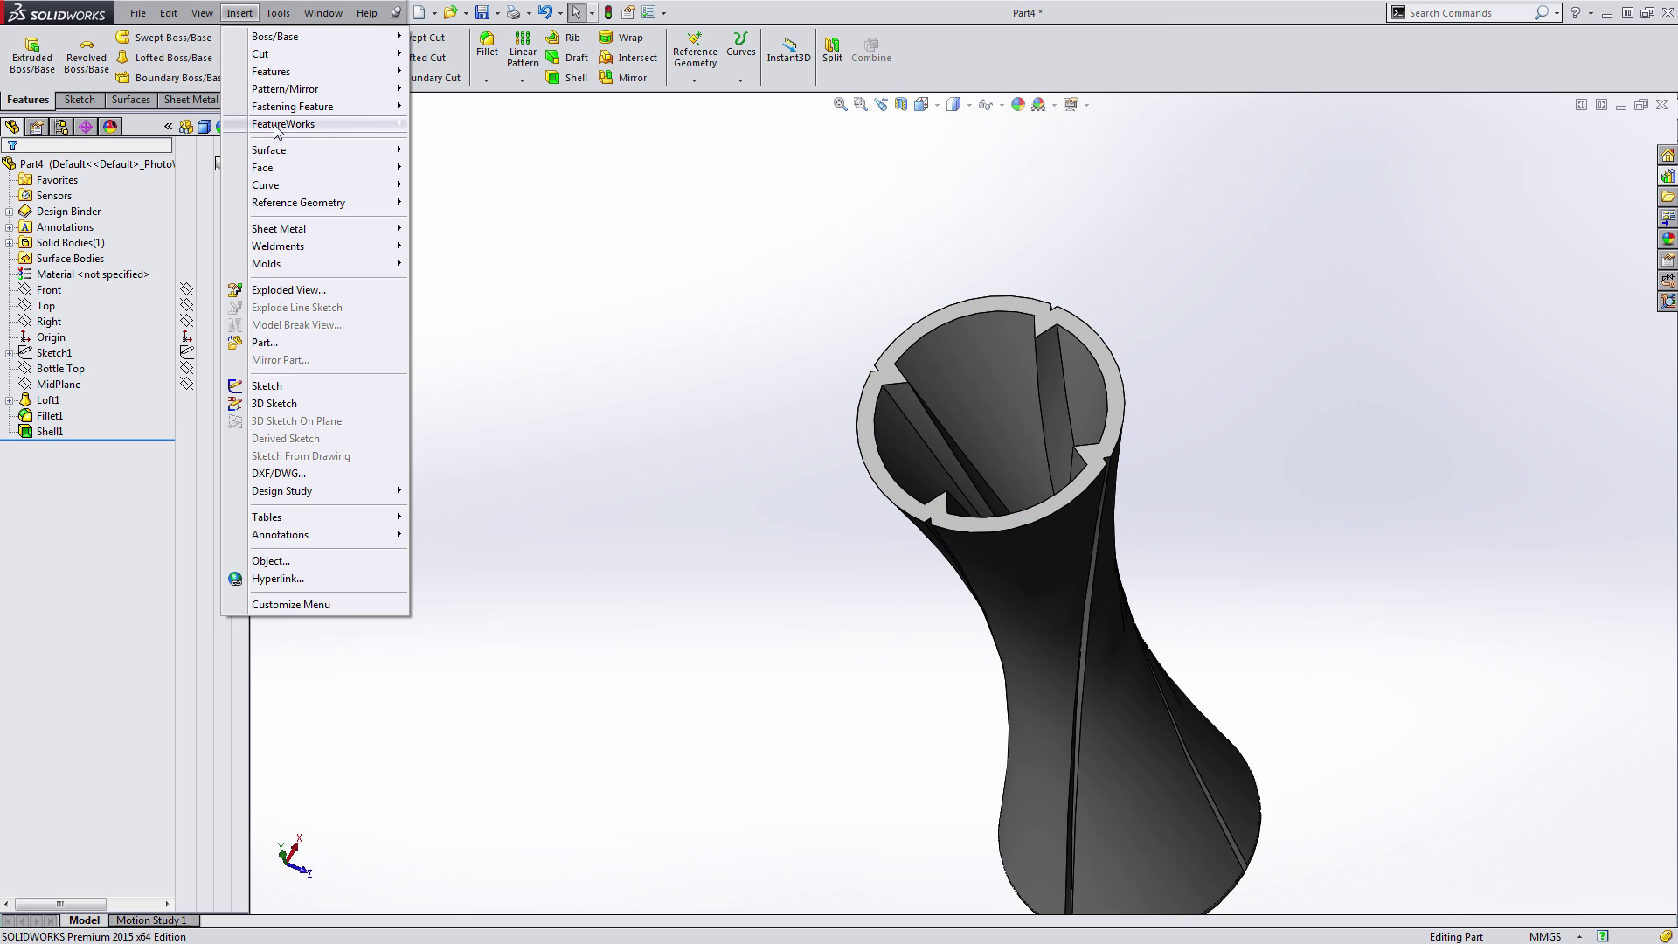
mouse_move(281, 167)
left_click(470, 171)
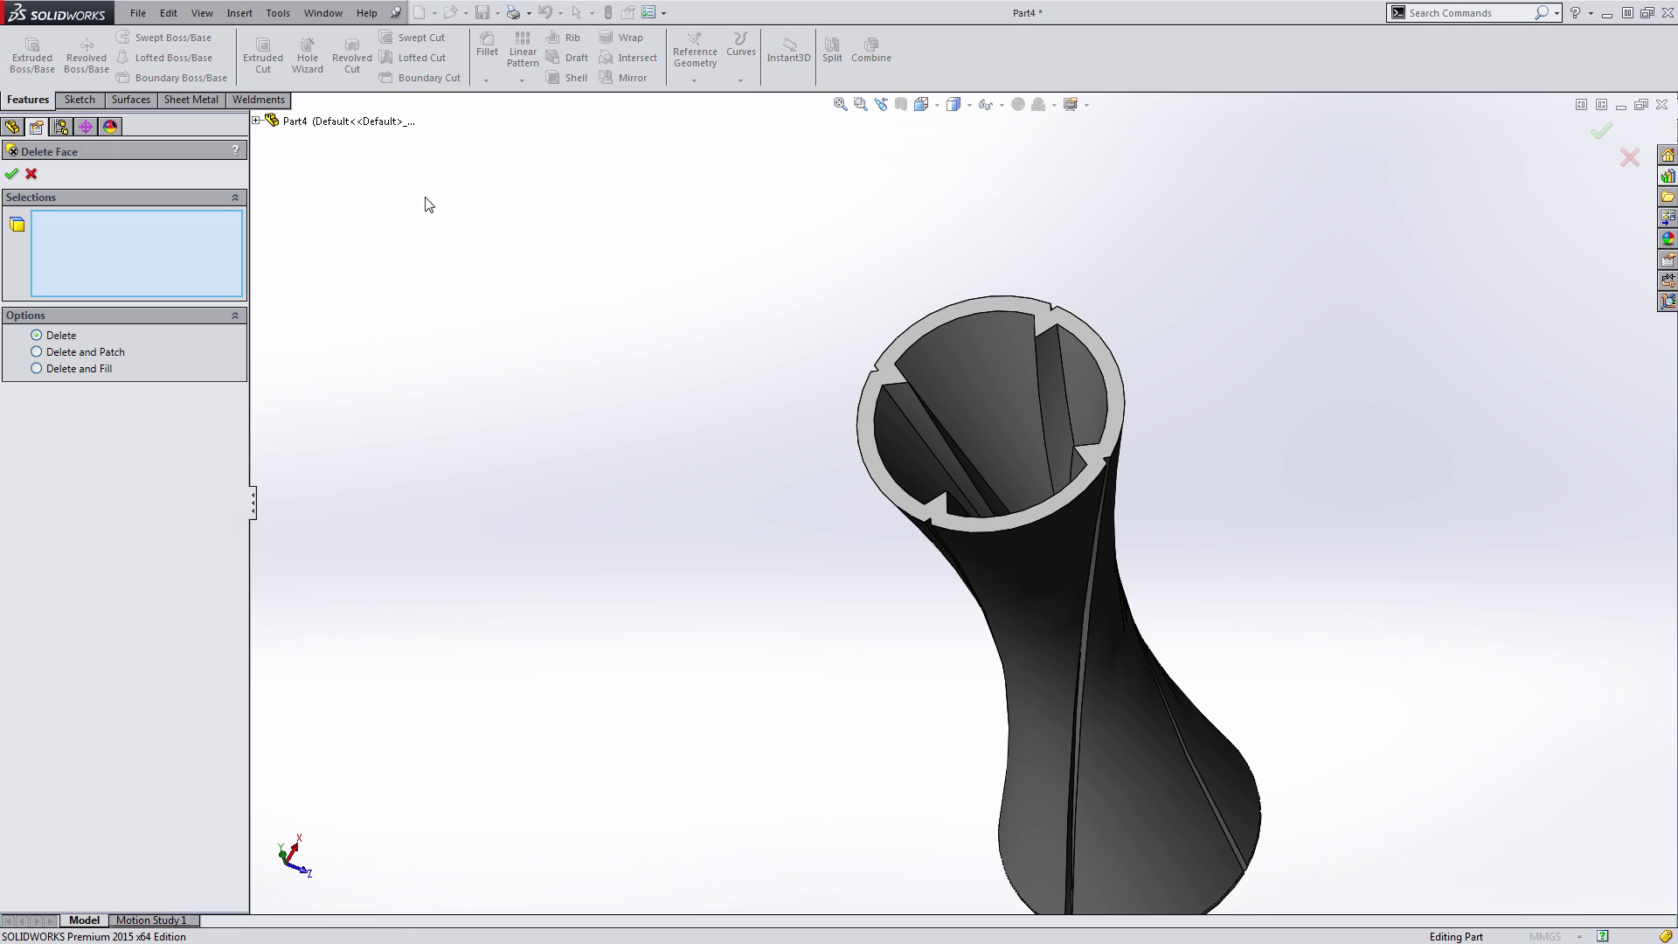
left_click(72, 352)
scroll(1045, 369, "down", 4)
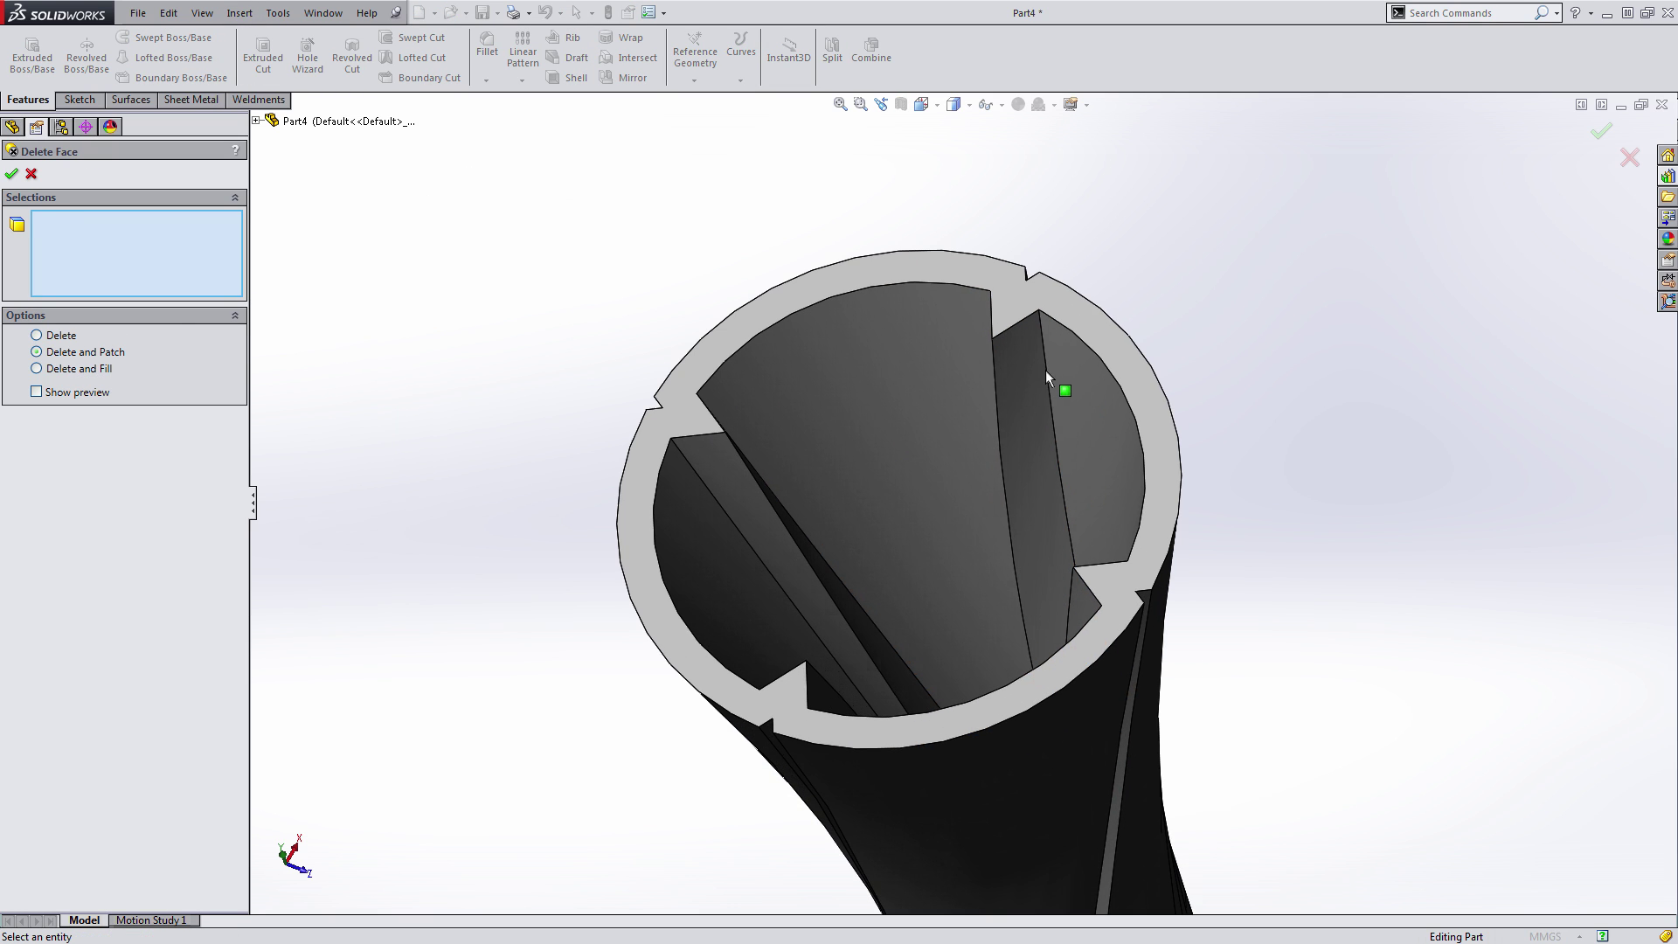
left_click(1019, 360)
middle_click_drag(1019, 360, 1029, 358)
left_click(1030, 358)
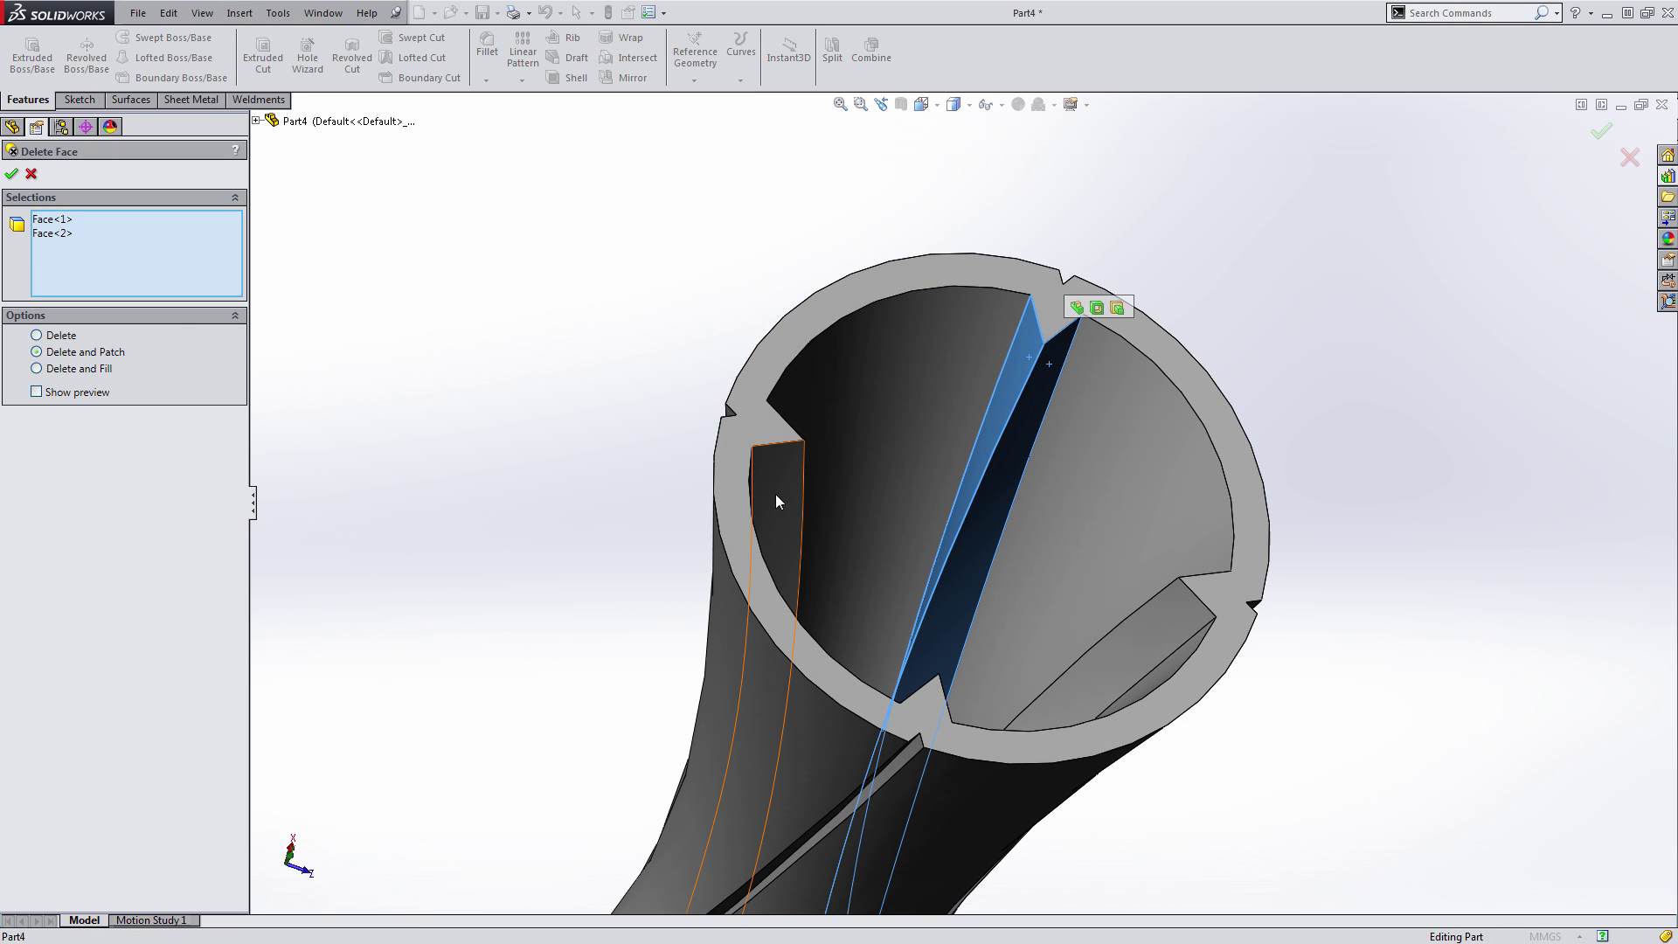
- Add both faces of the other three inner ribs to the selection and delete and patch them all
left_click(783, 478)
middle_click_drag(784, 480, 792, 450)
left_click(793, 447)
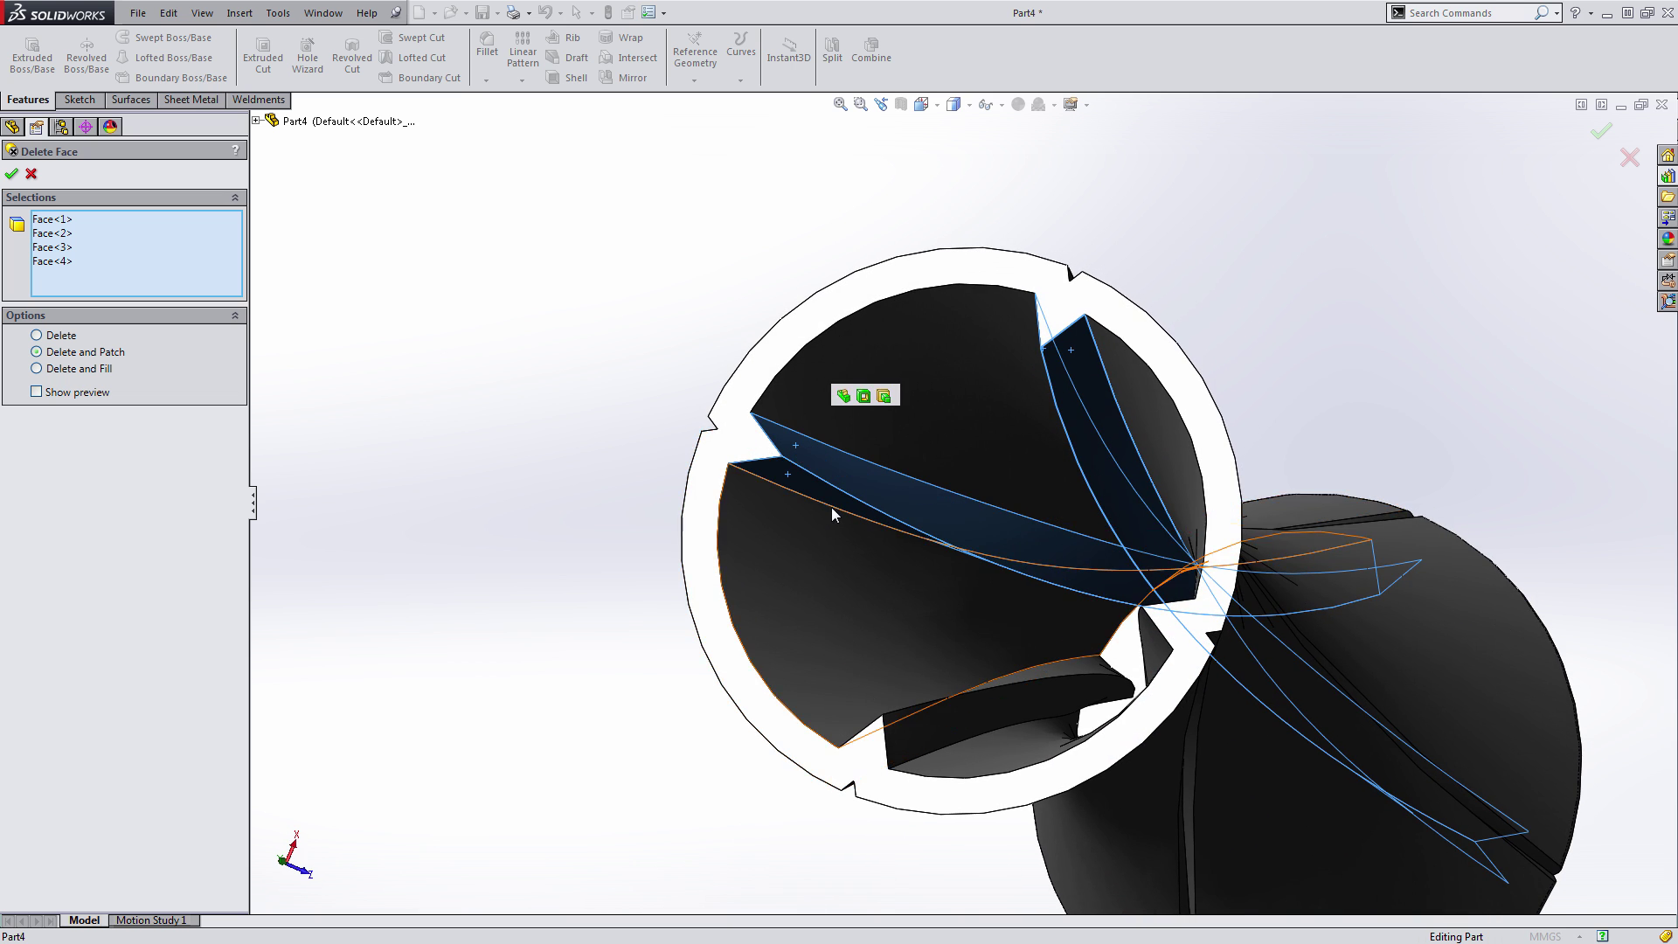
left_click(903, 620)
left_click(940, 696)
middle_click_drag(940, 696, 1166, 662)
left_click(1249, 627)
middle_click_drag(1250, 627, 1233, 631)
left_click(1230, 627)
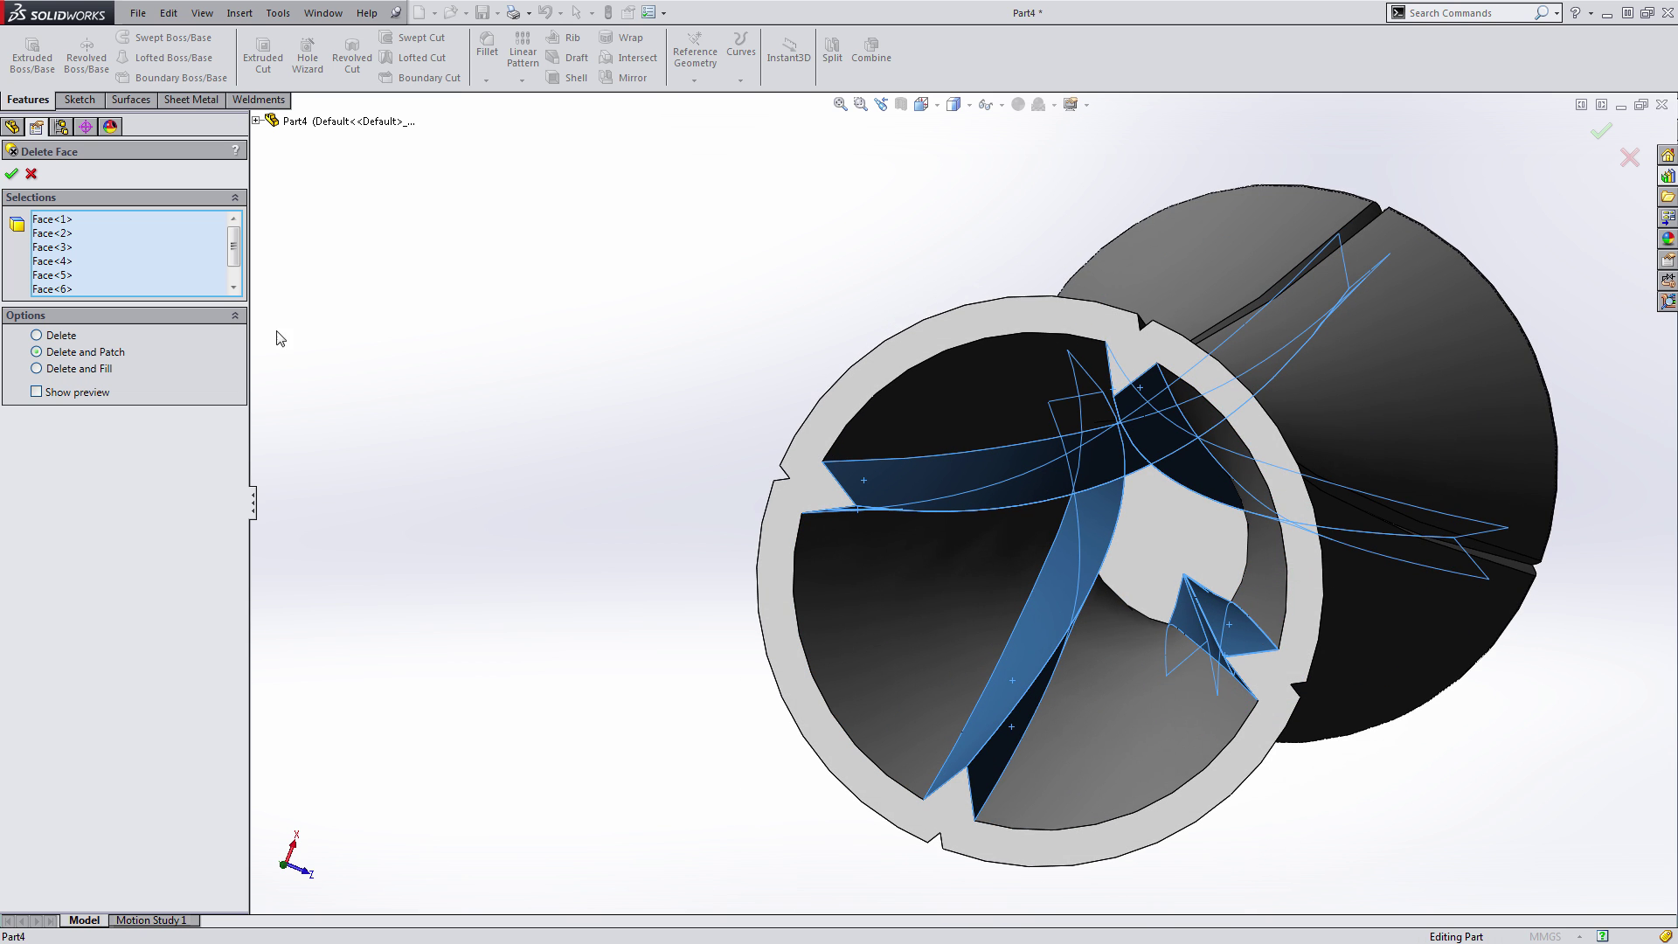
left_click(11, 173)
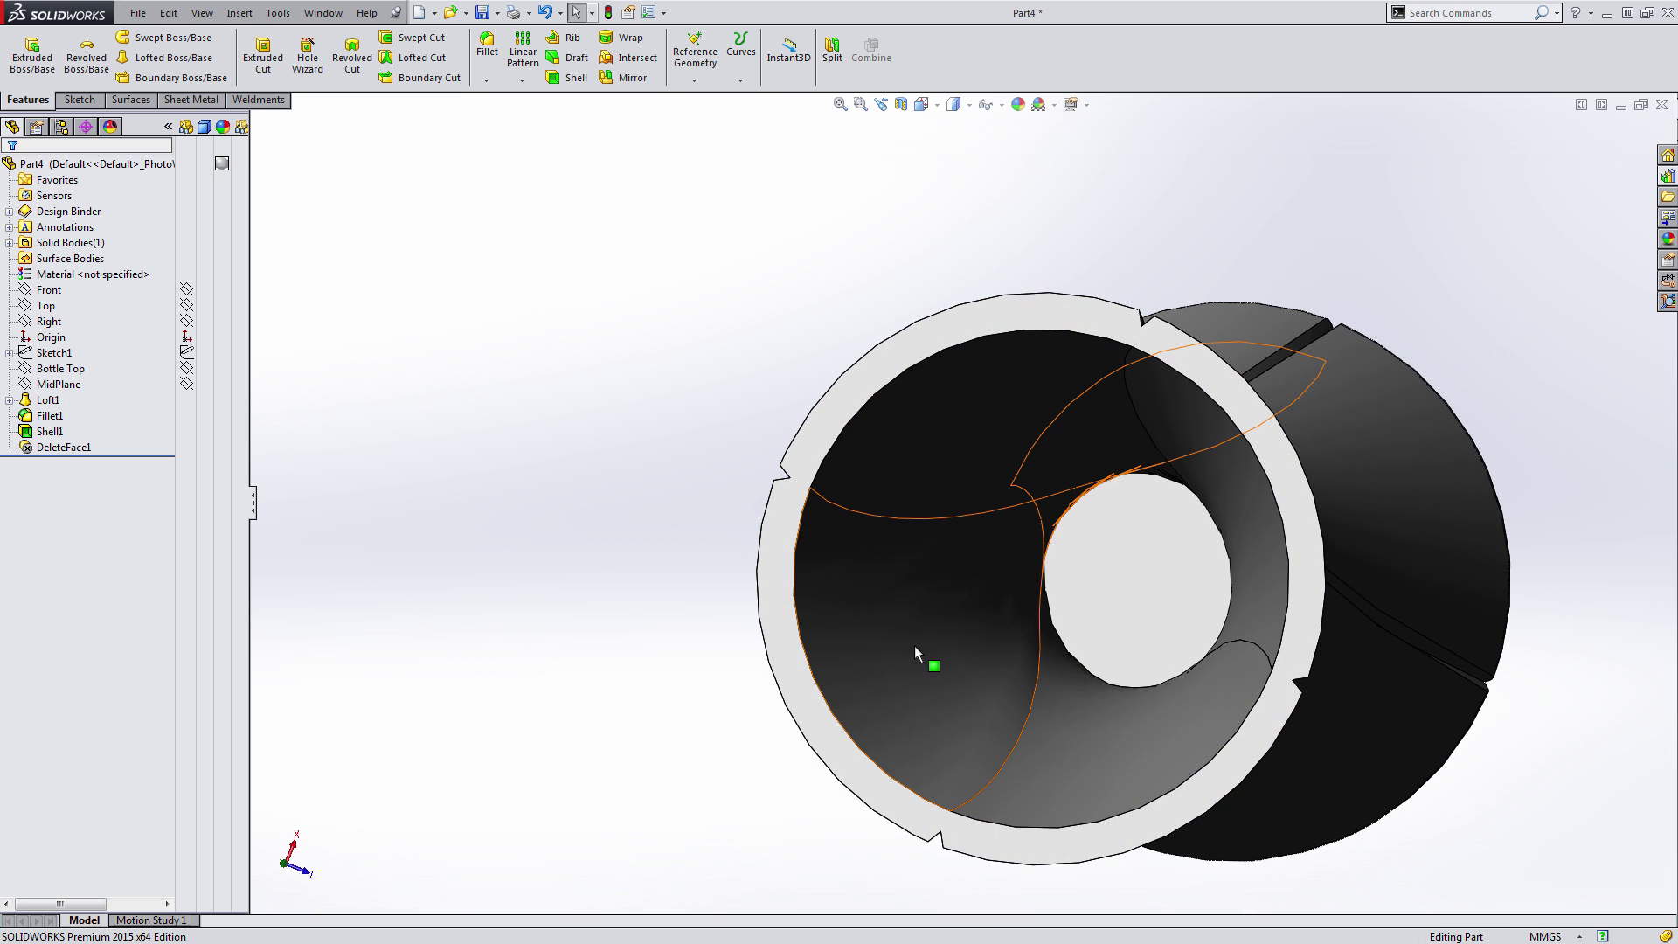
- In the front view, hide the bottle's solid body and show the sketch holding the reference picture
middle_click_drag(1030, 734, 1073, 662)
scroll(1073, 662, "up", 5)
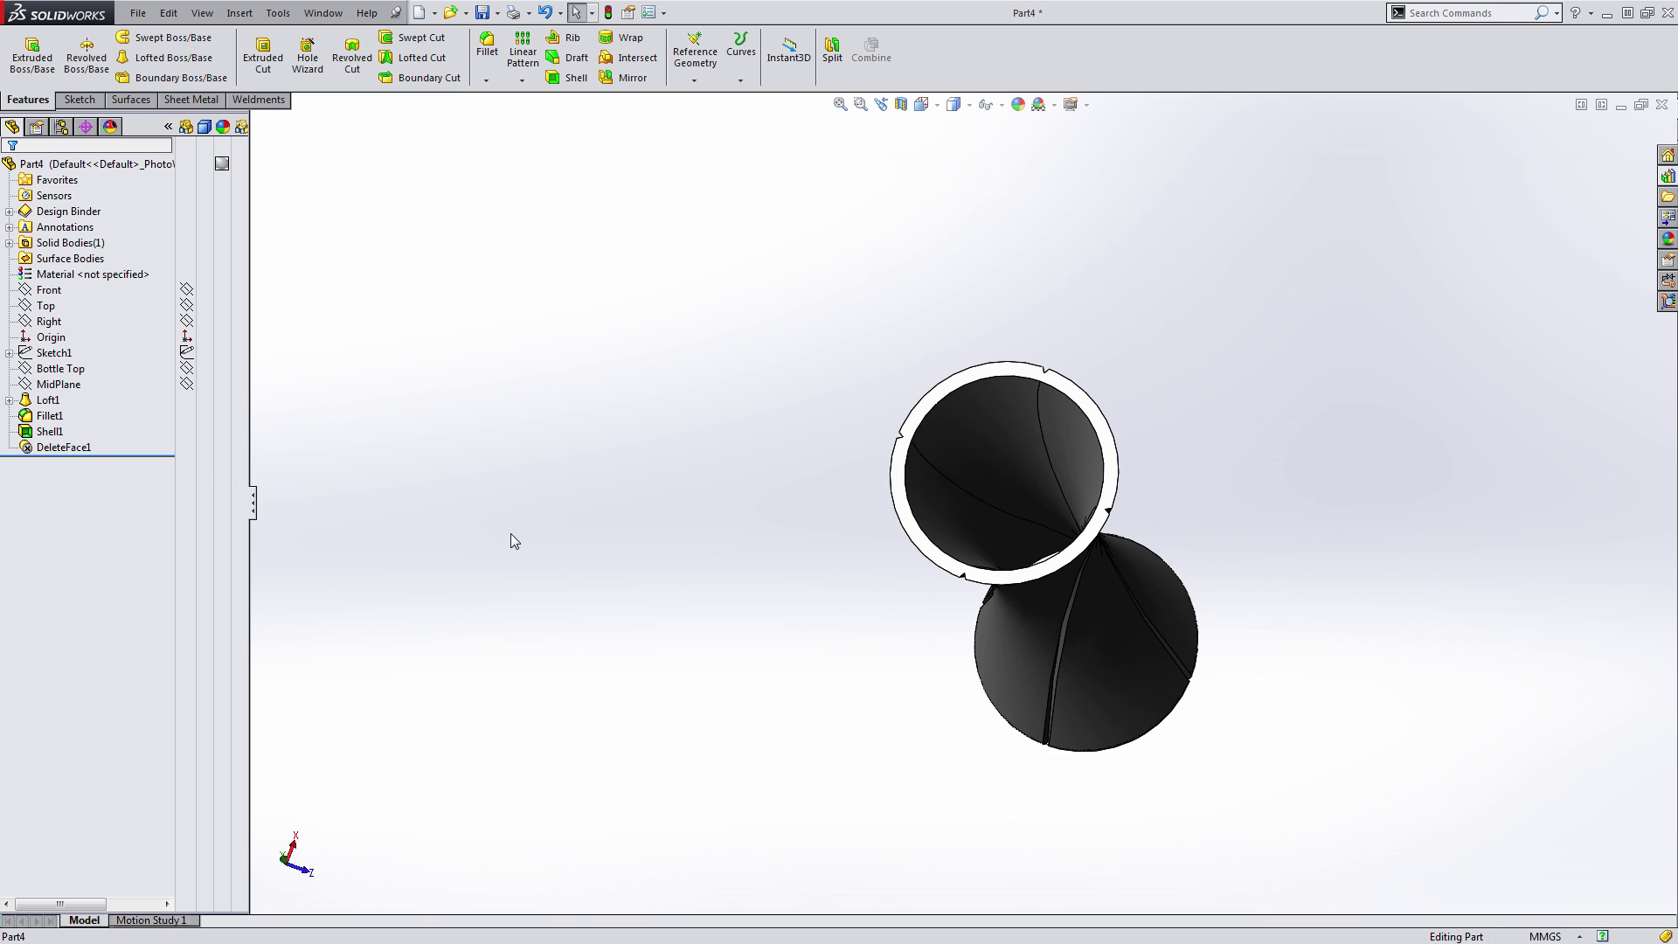
left_click(226, 448)
key("ctrl+1")
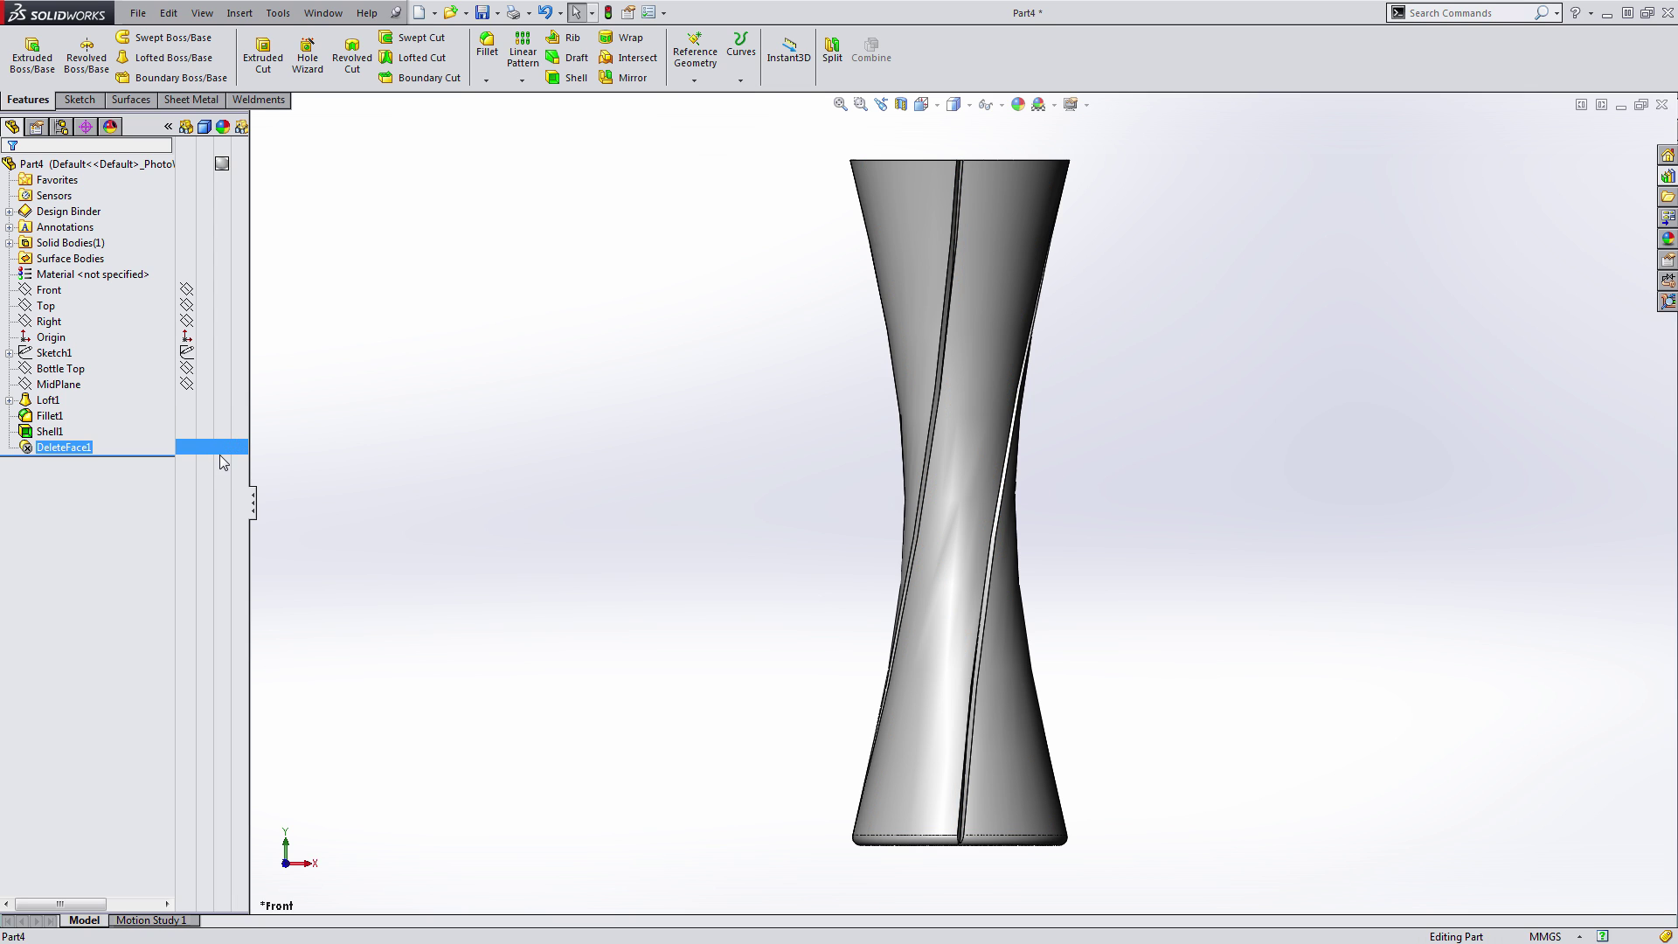
left_click(46, 258)
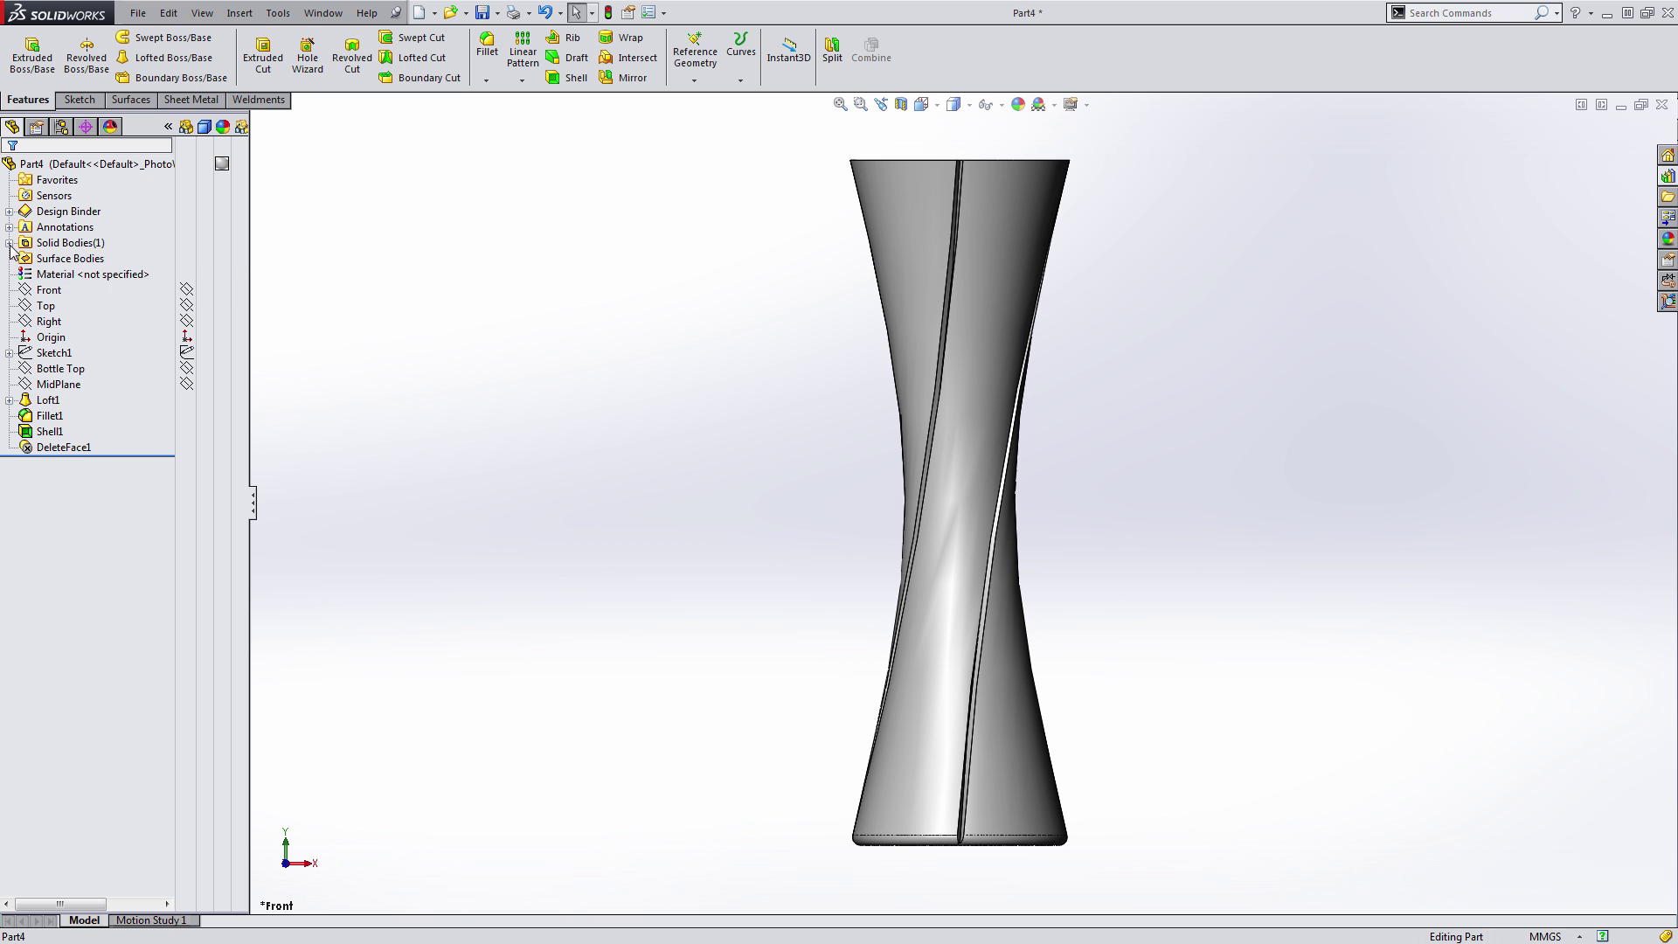
left_click(9, 243)
left_click(187, 258)
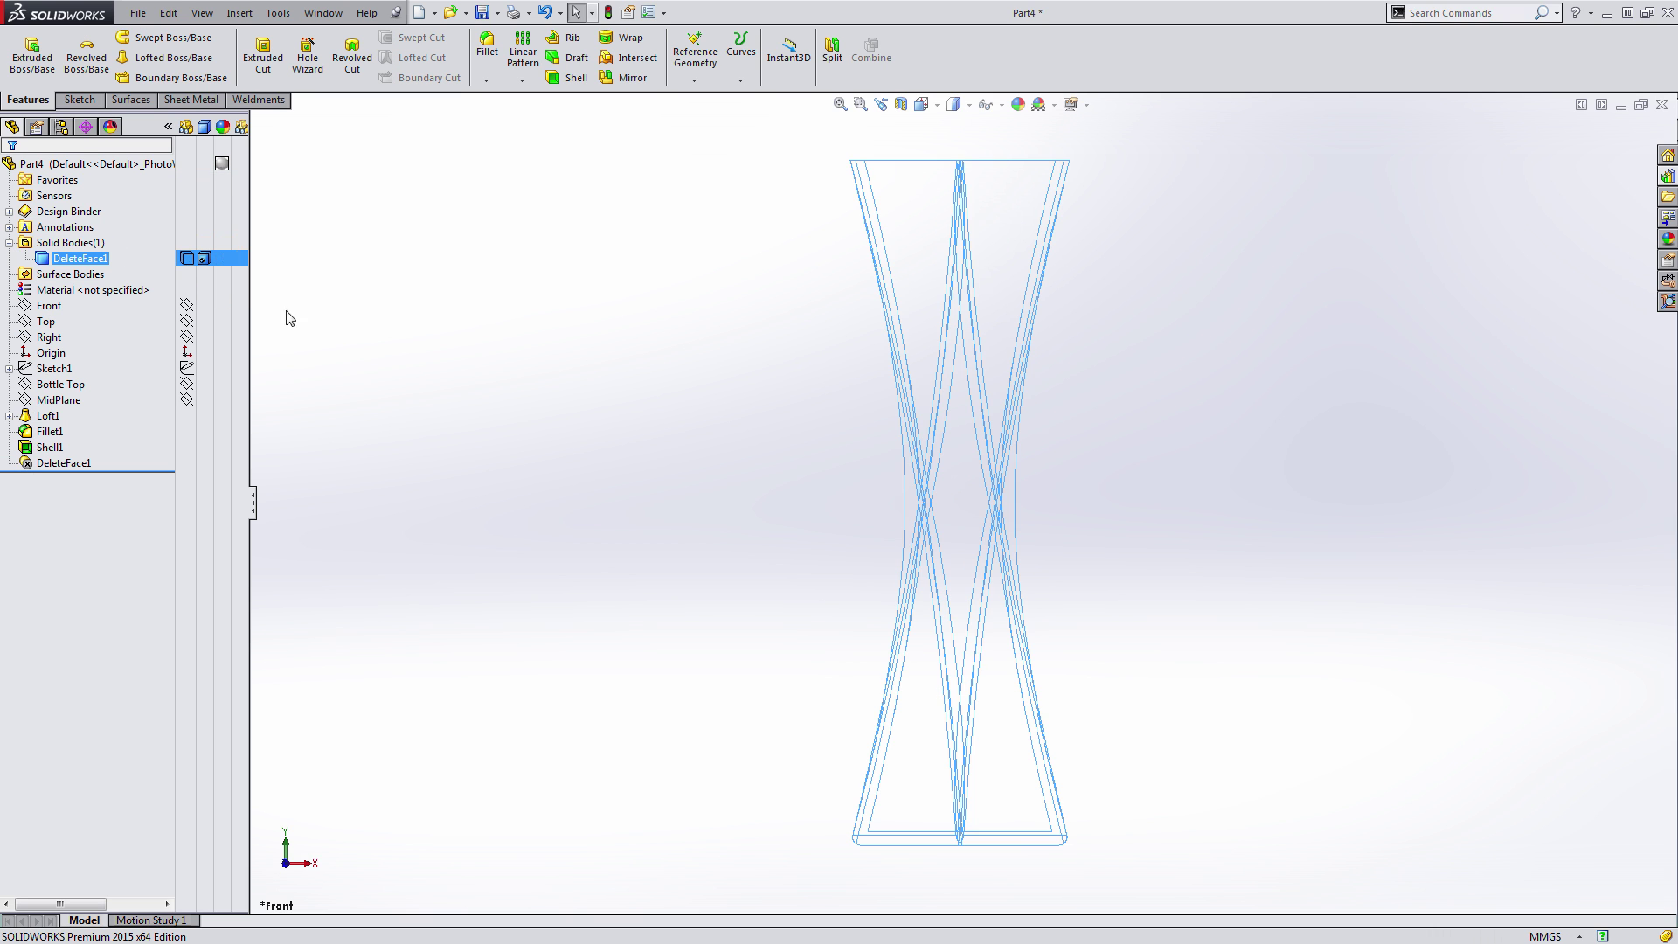
left_click(186, 368)
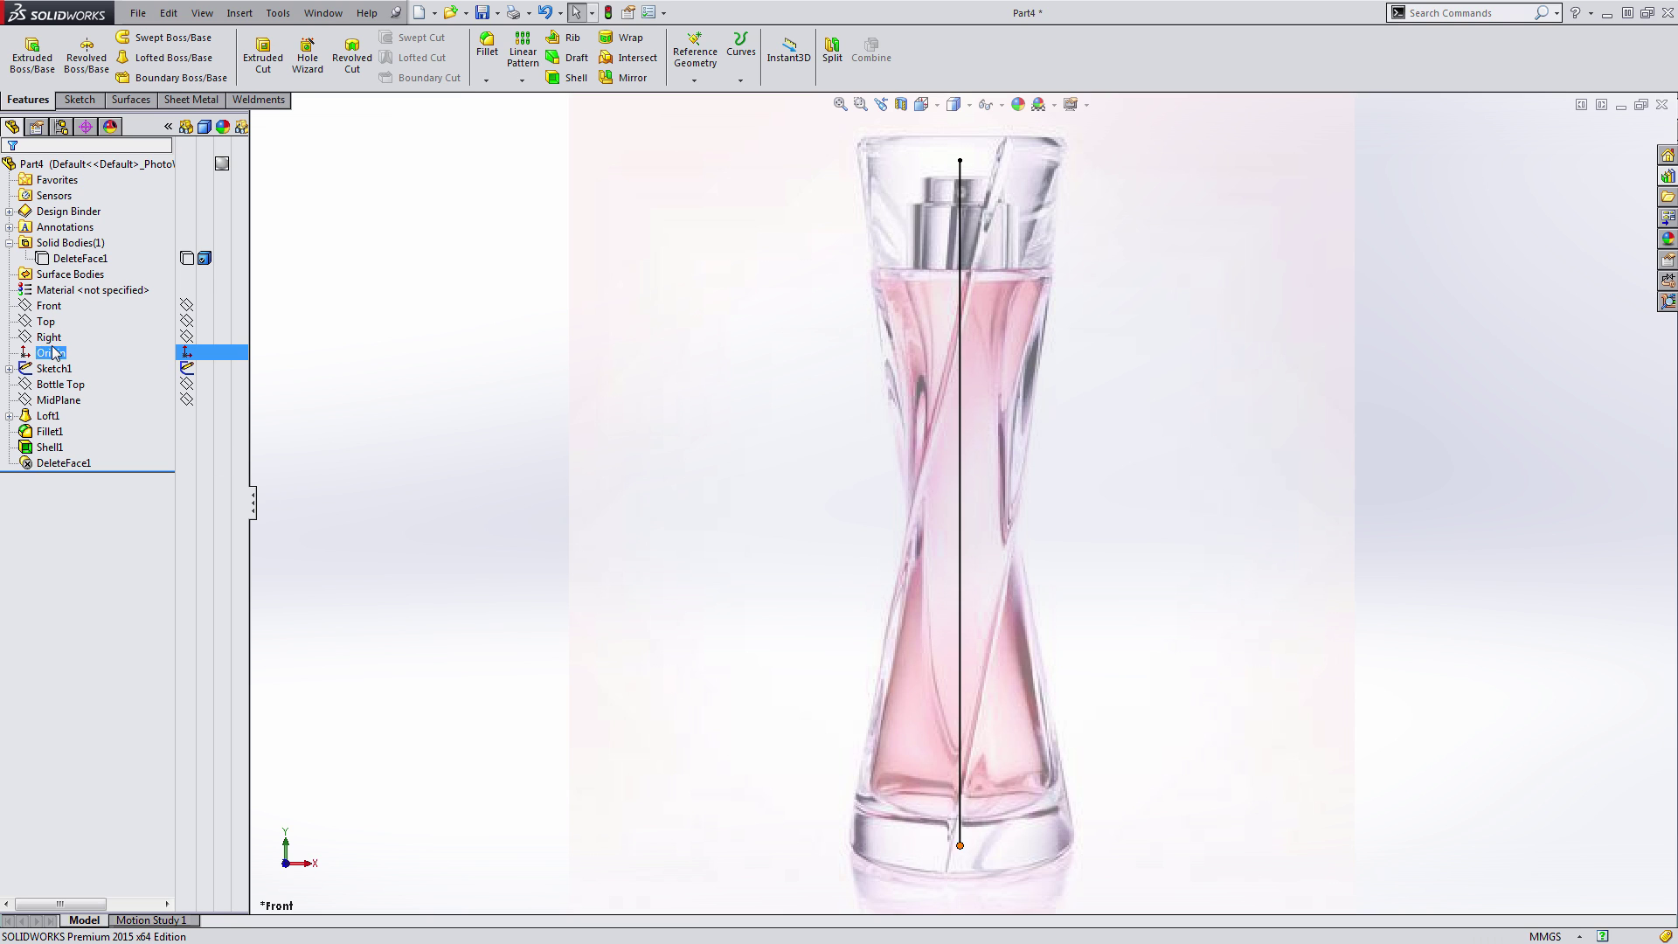
- Start a sketch on the Top plane and draw an 80 mm diameter circle centred near the origin
left_click(44, 322)
left_click(63, 294)
mouse_move(690, 390)
middle_mouse_down()
mouse_move(691, 448)
mouse_move(730, 523)
middle_mouse_up()
key("c")
left_click(961, 835)
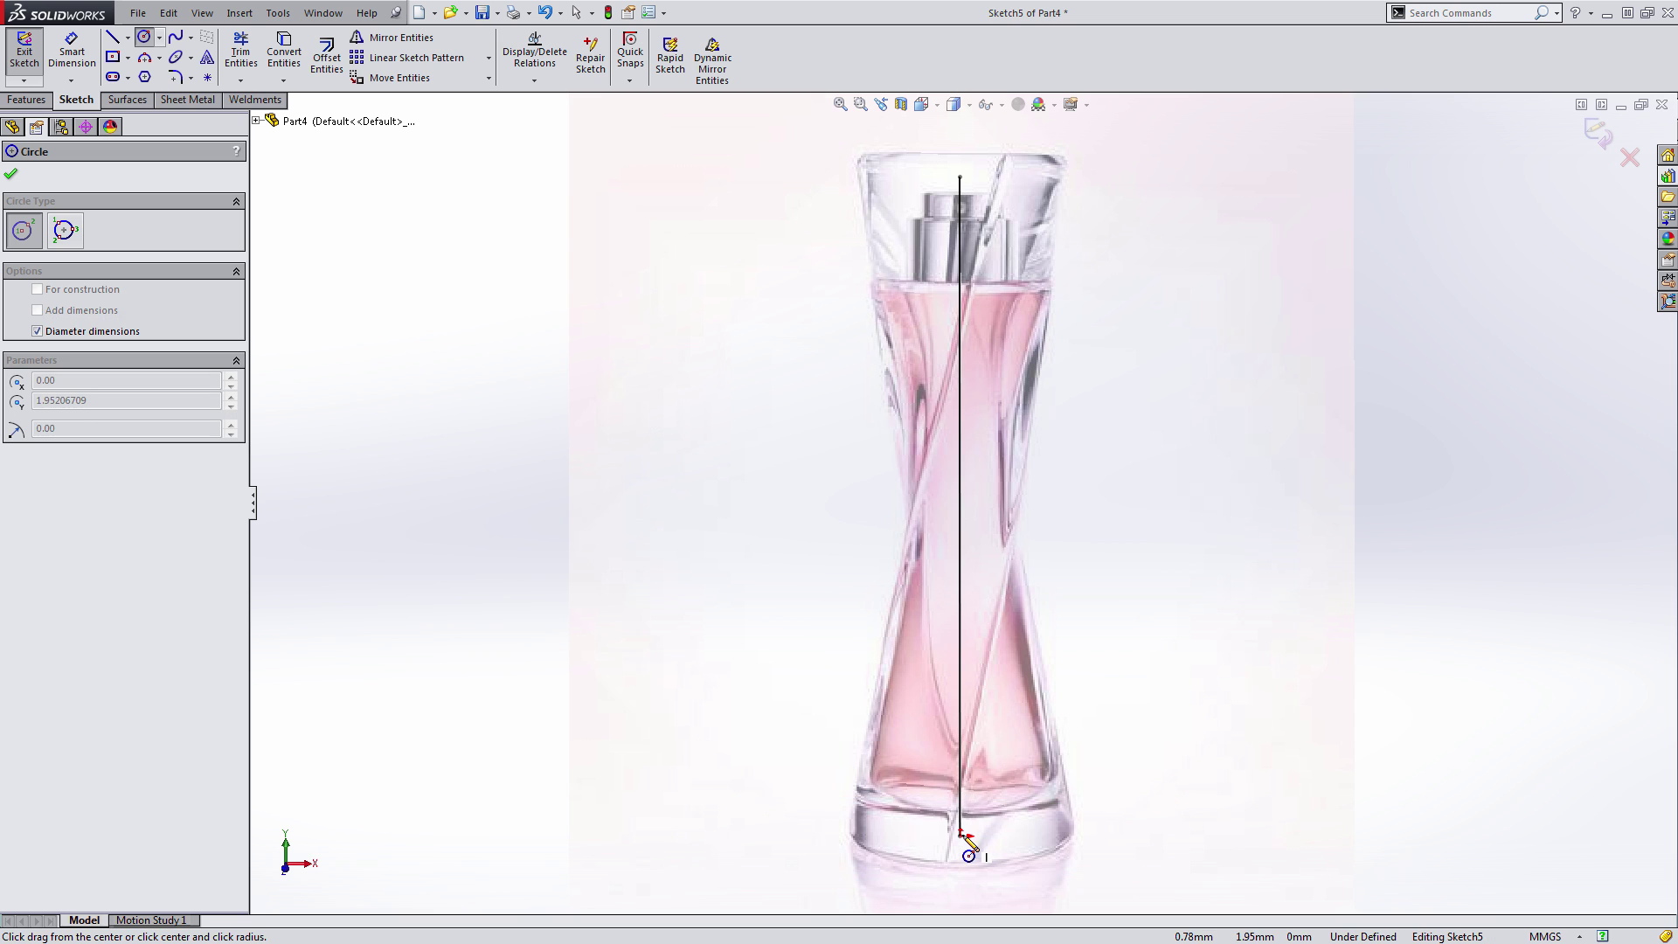
left_click(1048, 873)
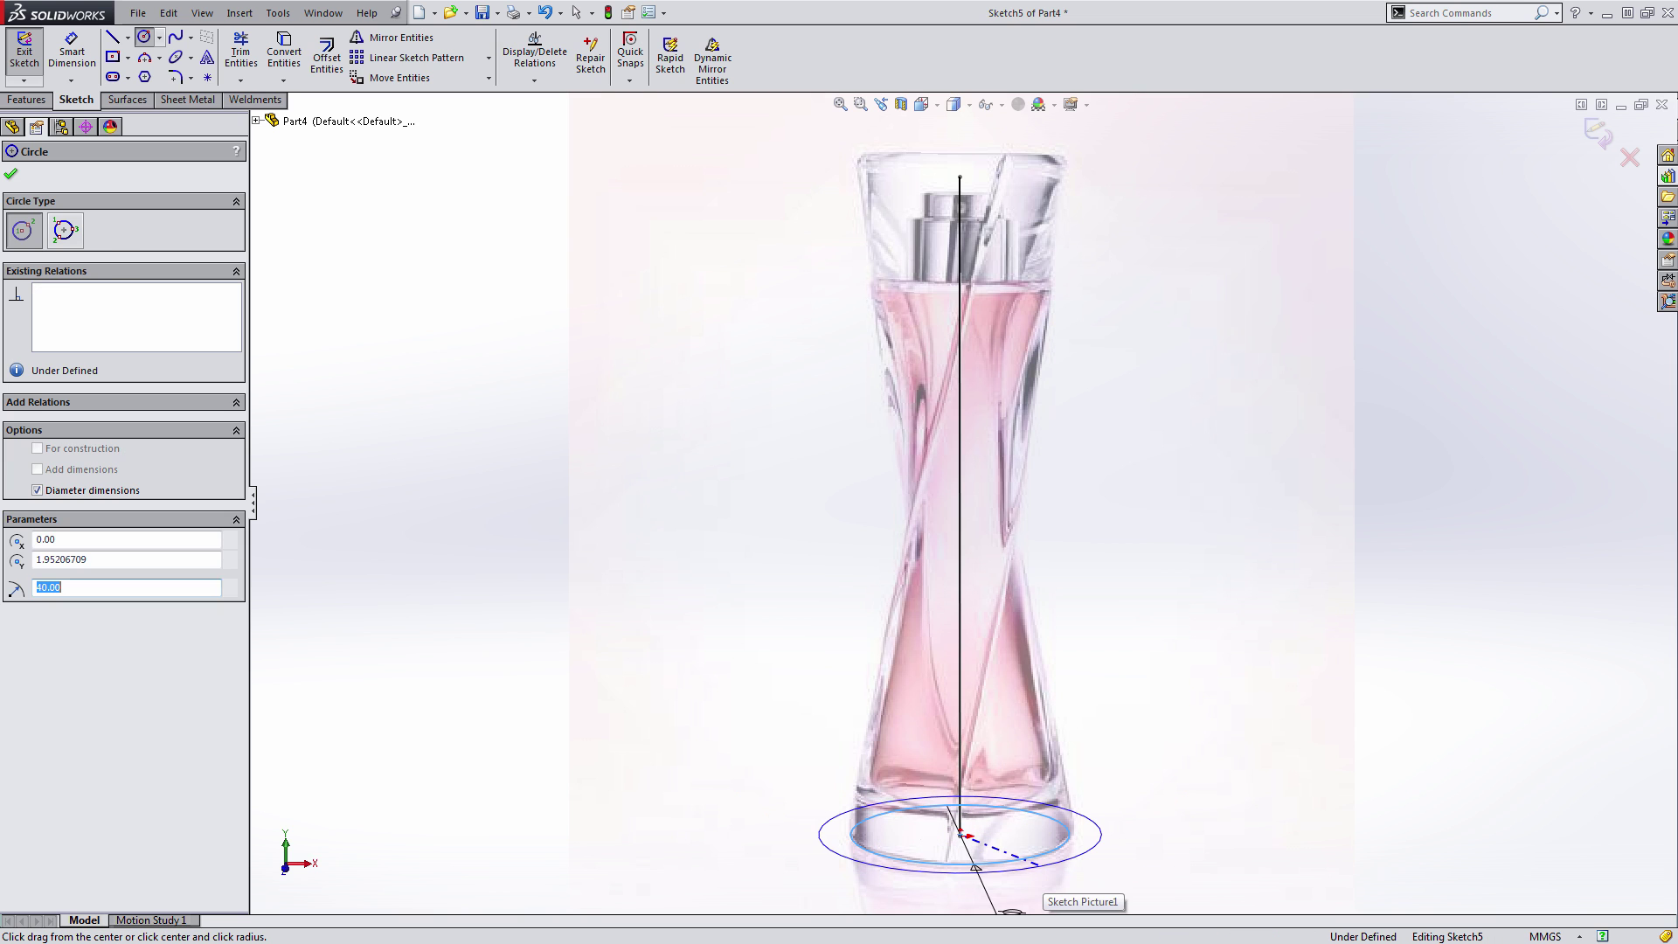
key("Escape")
- Fully define the 80 mm circle by locating its centre on the origin
middle_click_drag(1037, 738, 988, 657)
scroll(988, 660, "down", 1)
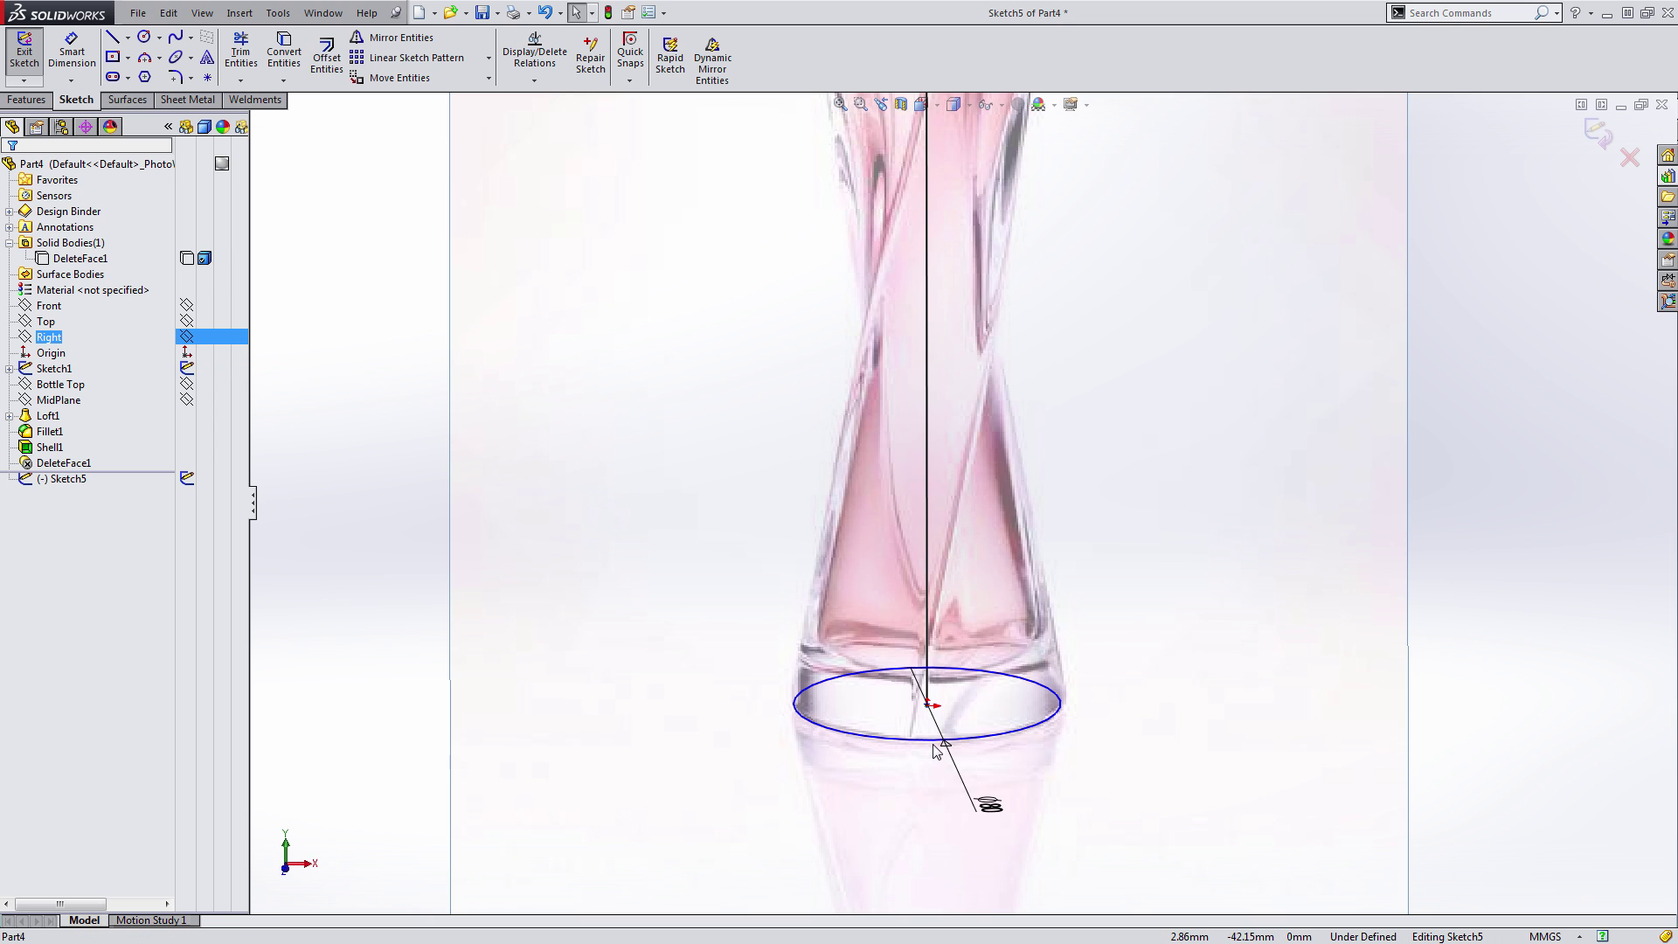
left_click(934, 741)
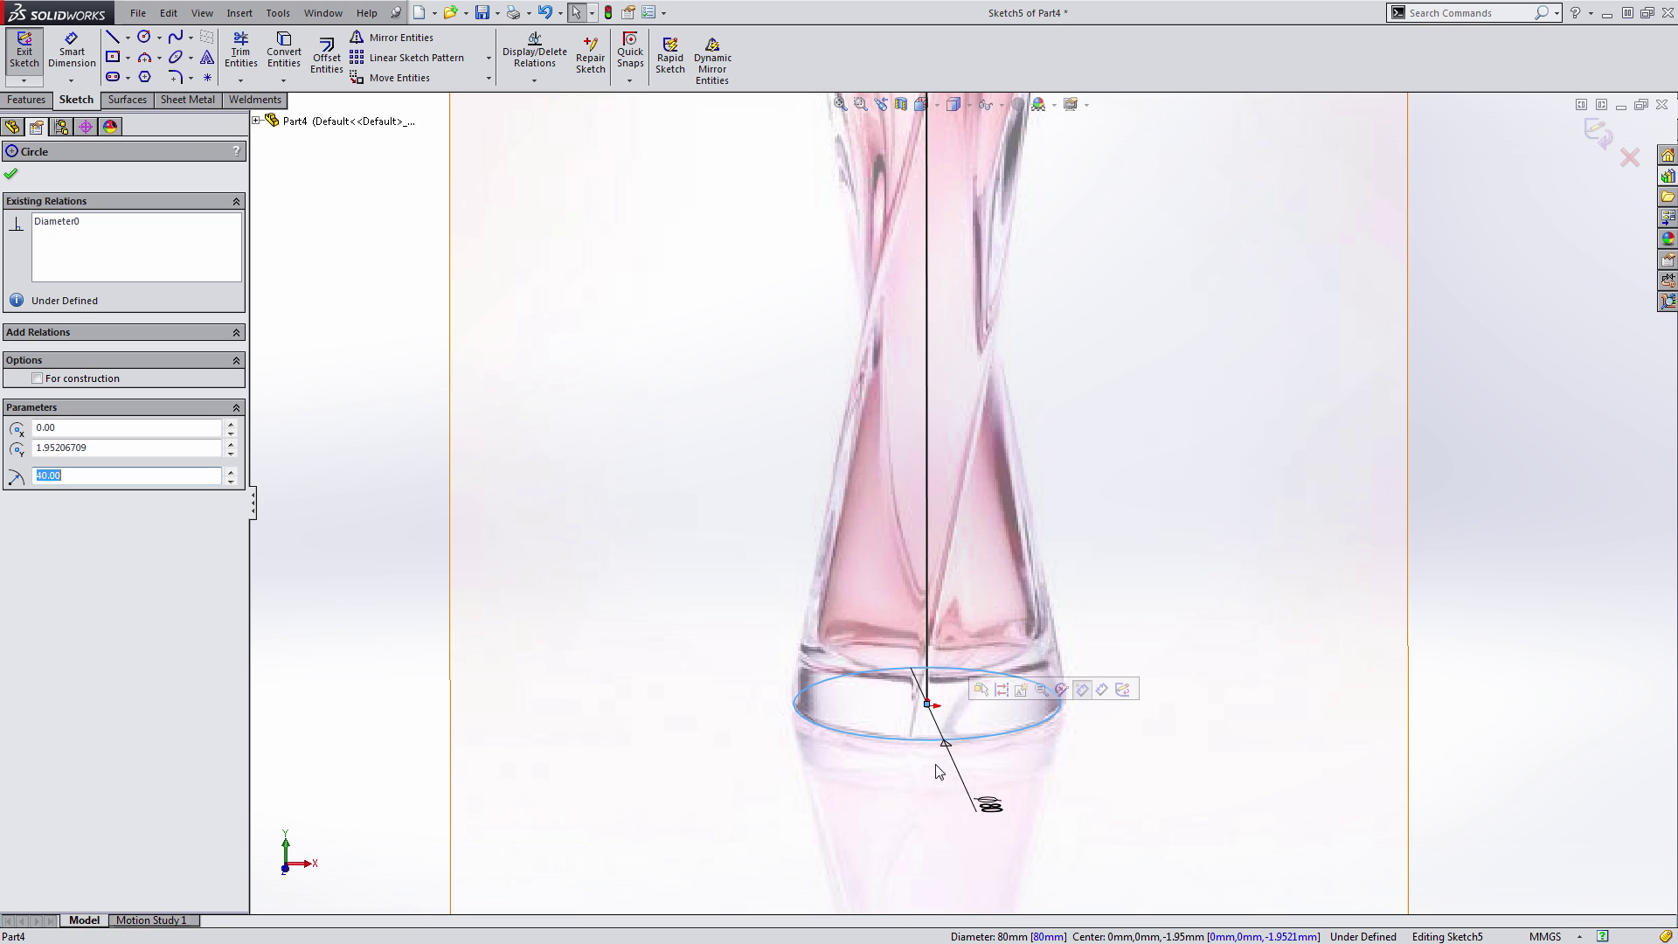
left_click(1502, 745)
key("ctrl+8")
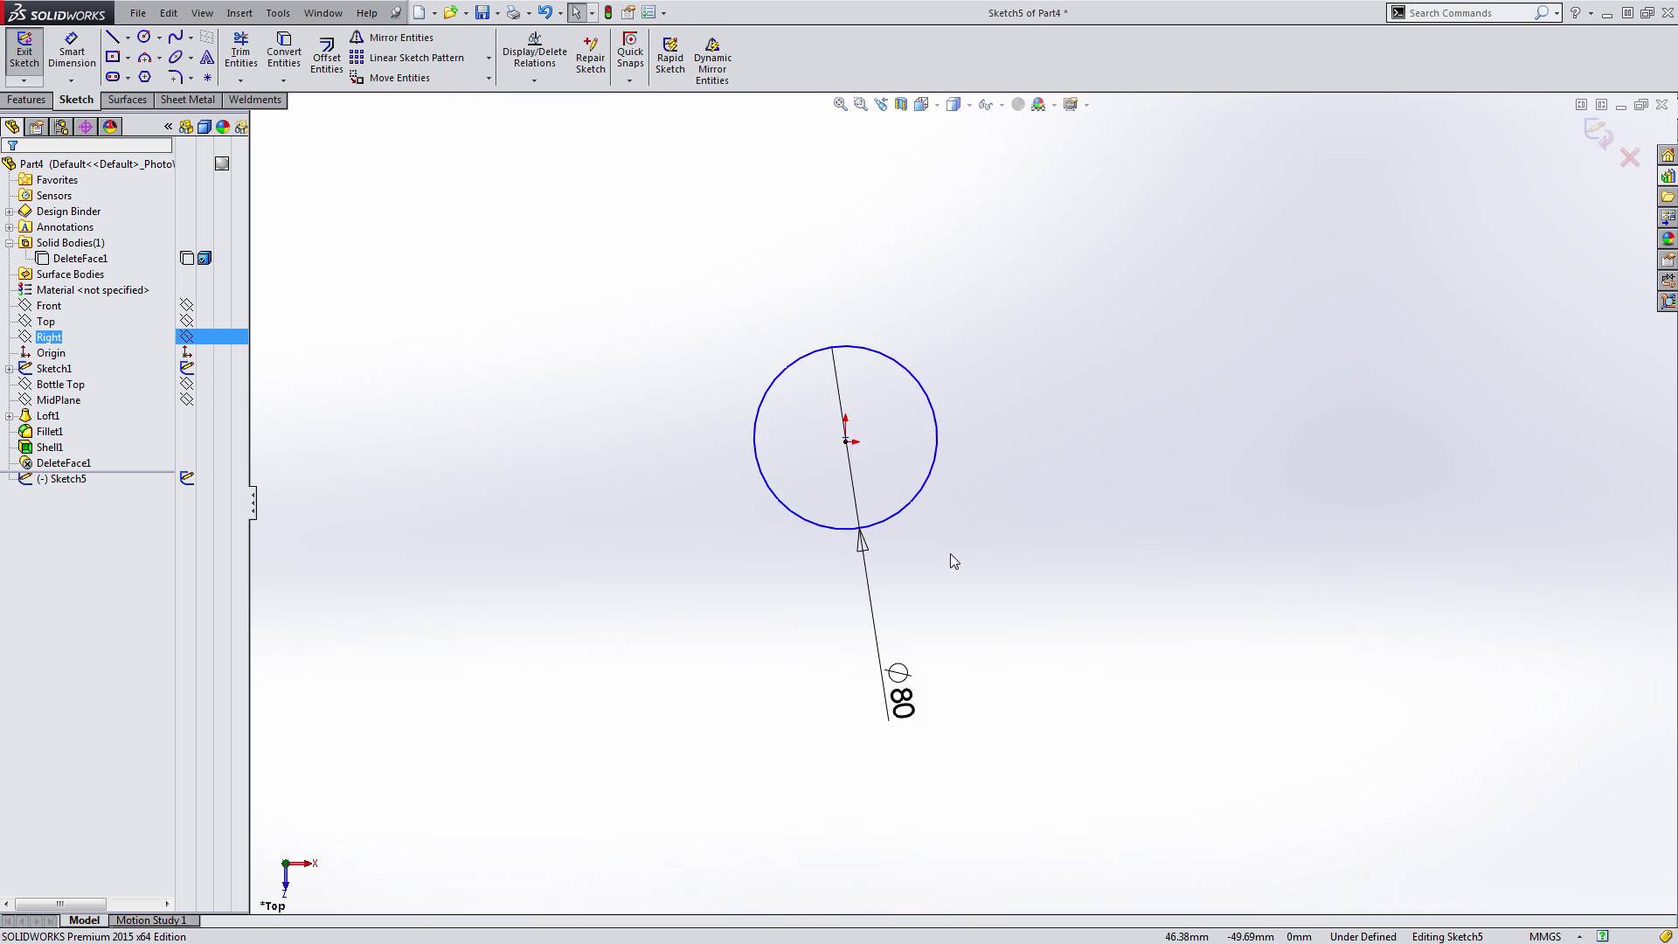
scroll(909, 516, "down", 3)
left_click(906, 500)
mouse_move(809, 386)
left_mouse_down()
mouse_move(805, 354)
mouse_move(809, 385)
left_mouse_up()
left_click(981, 611)
scroll(990, 665, "up", 2)
middle_click_drag(990, 665, 982, 487)
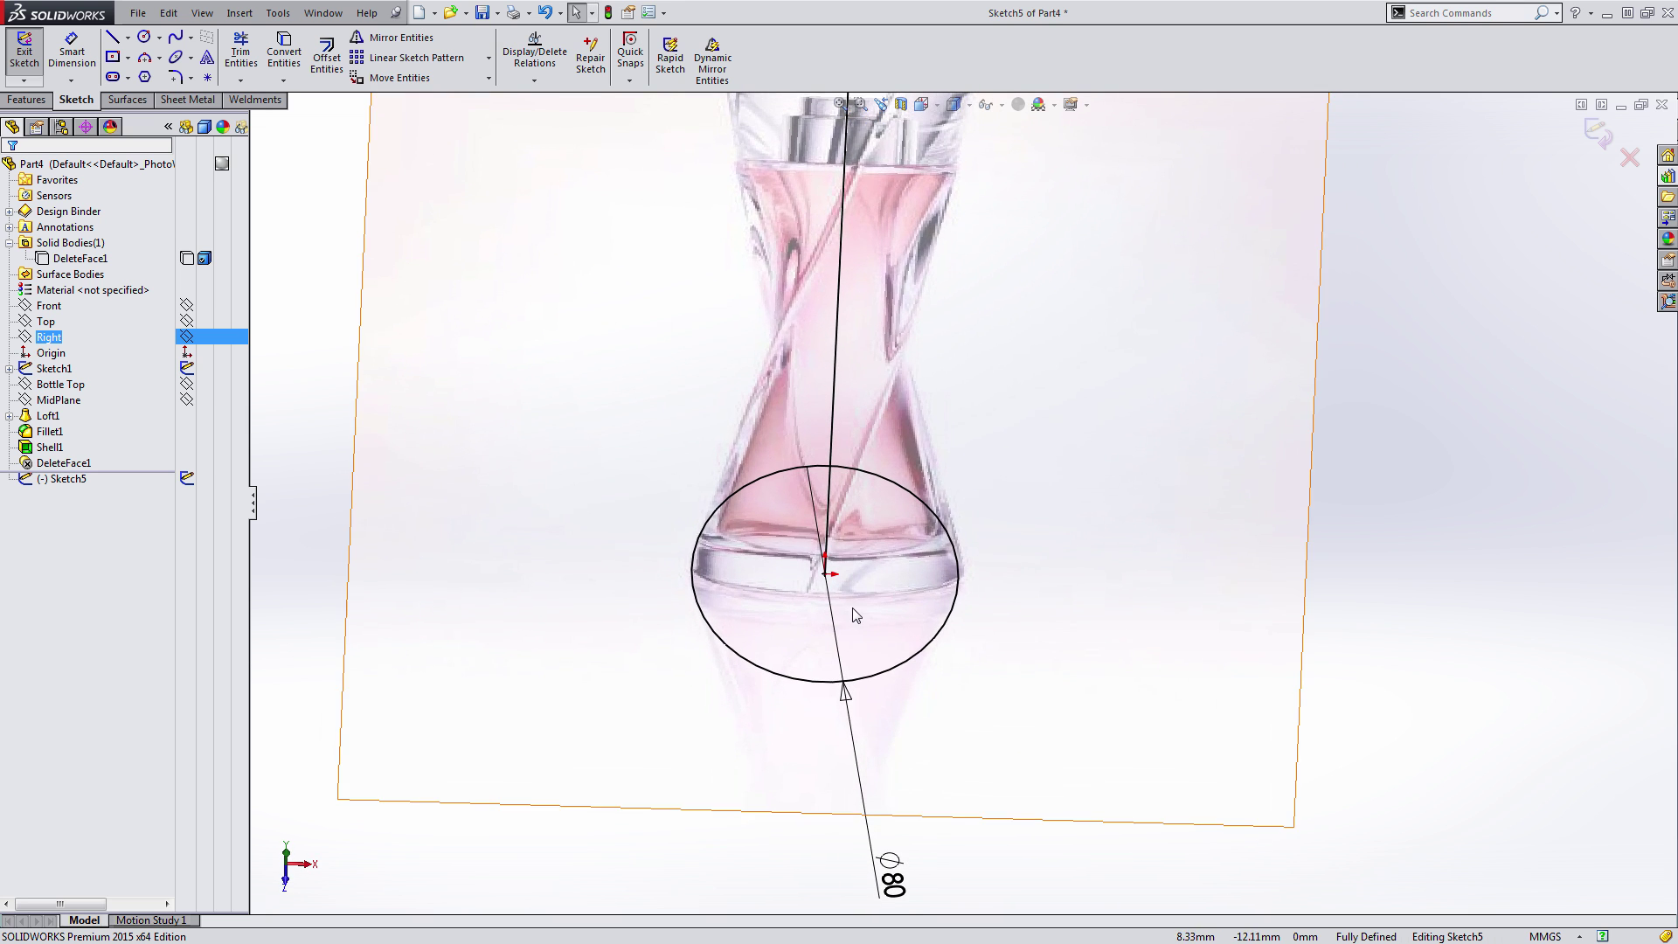
scroll(855, 615, "down", 2)
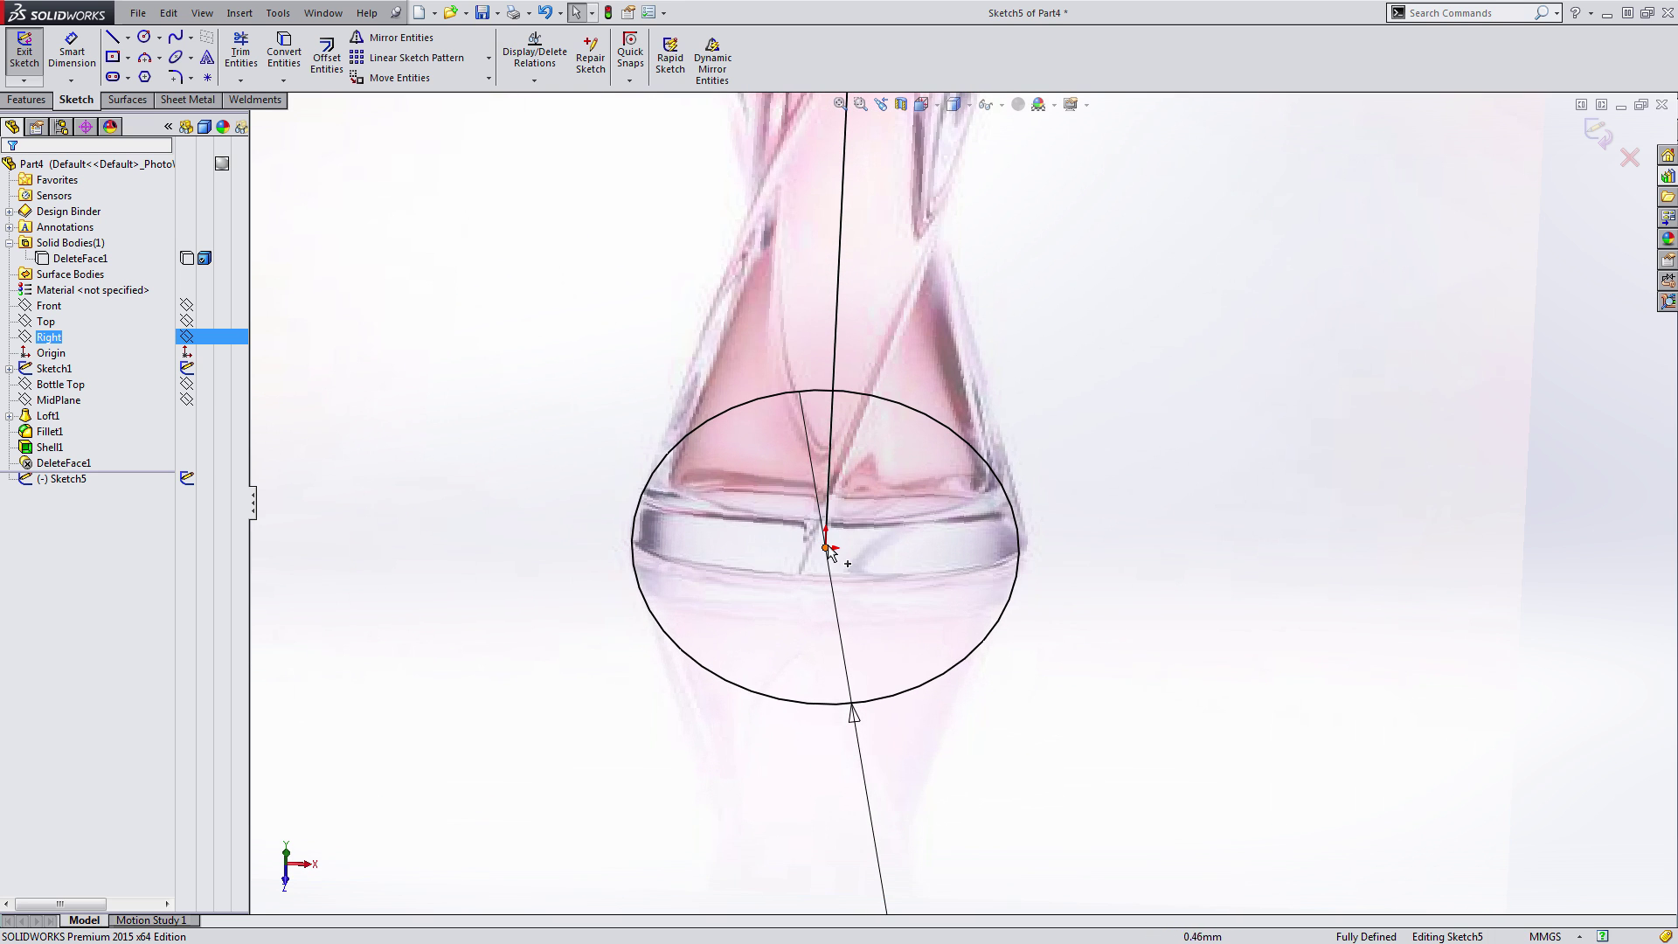
- Close the base circle's sketch and convert its 80 mm circle into a new sketch on the Bottle Top plane
middle_click_drag(1106, 491, 1070, 479)
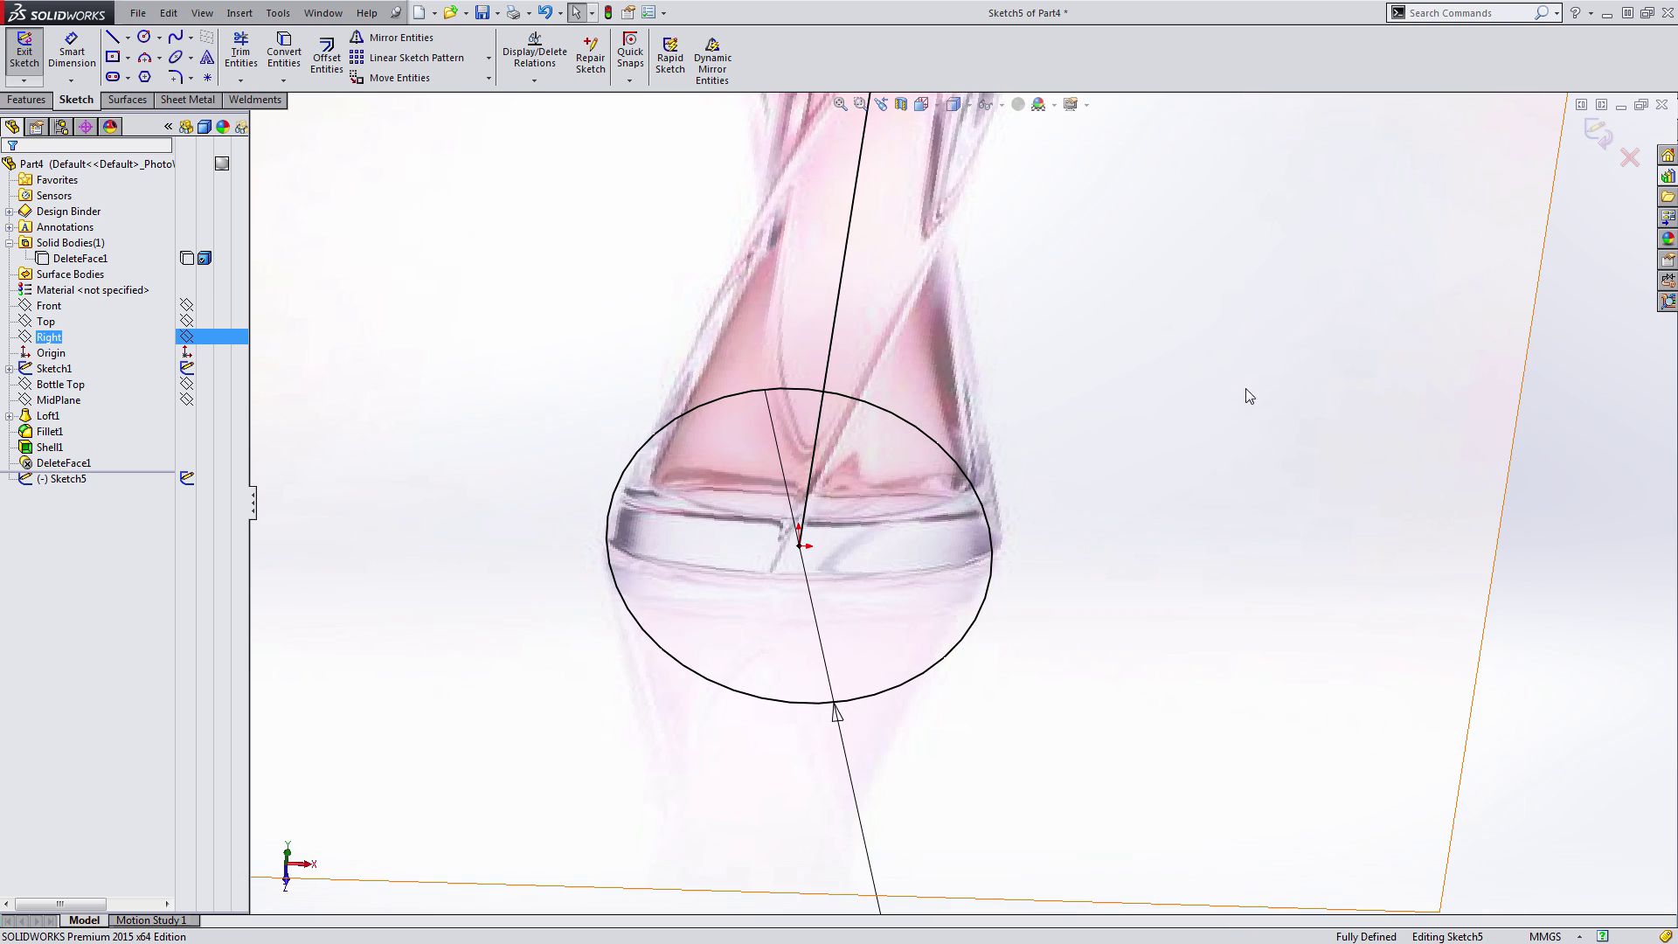
left_click(1598, 133)
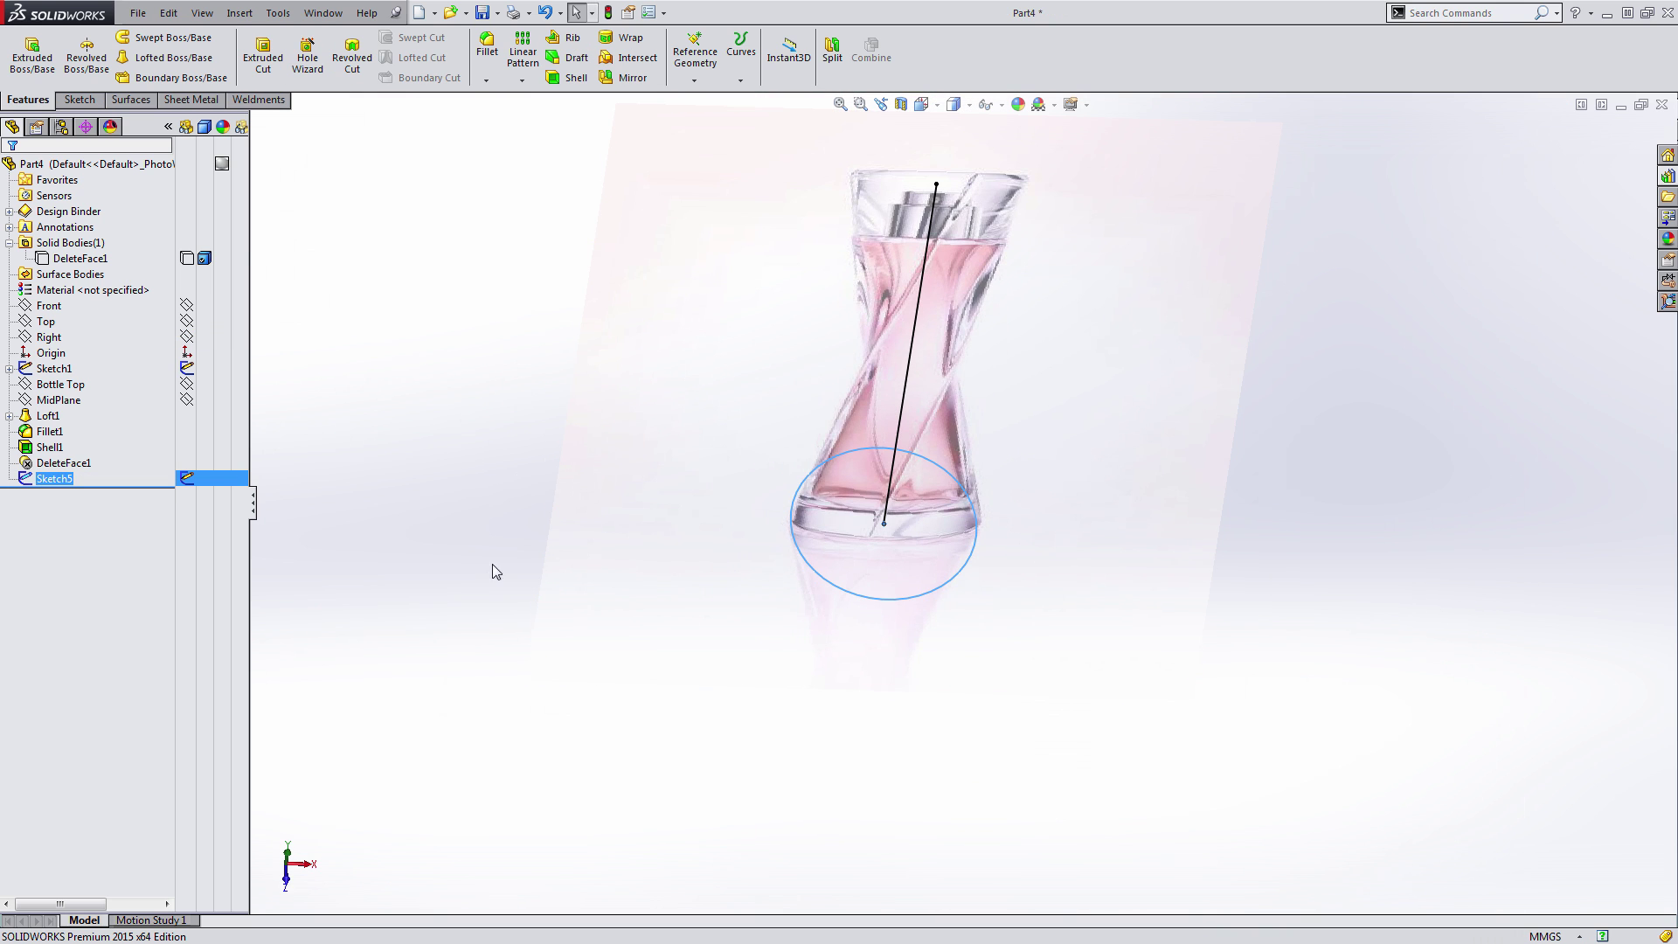
left_click(60, 385)
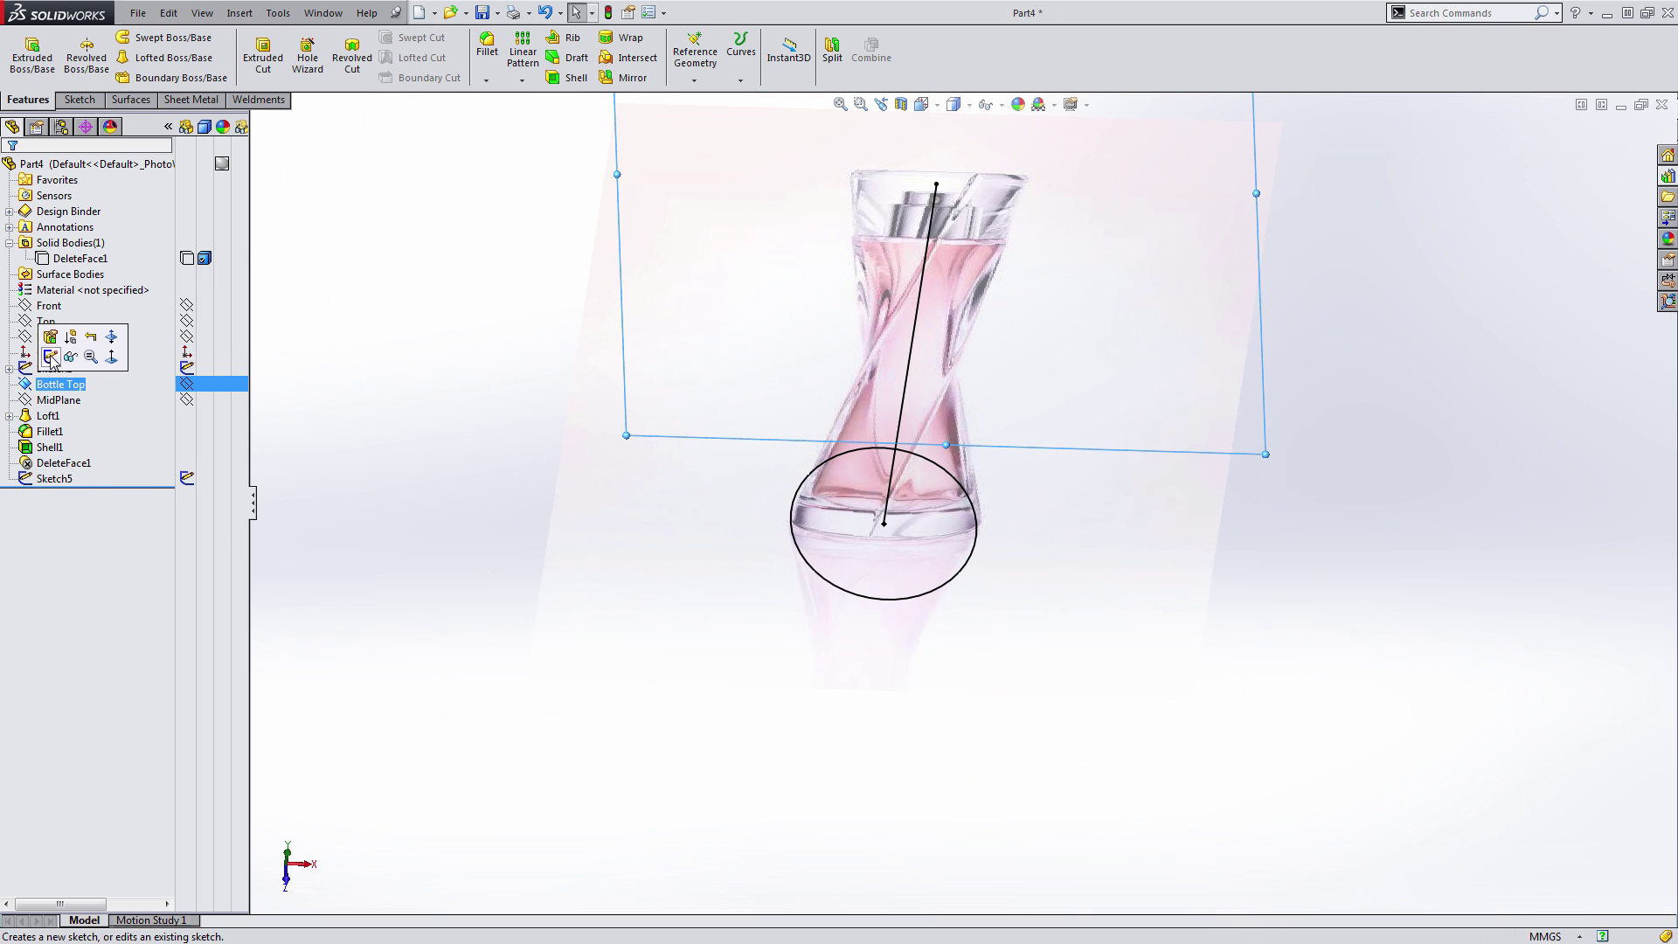
left_click(52, 360)
left_click(865, 598)
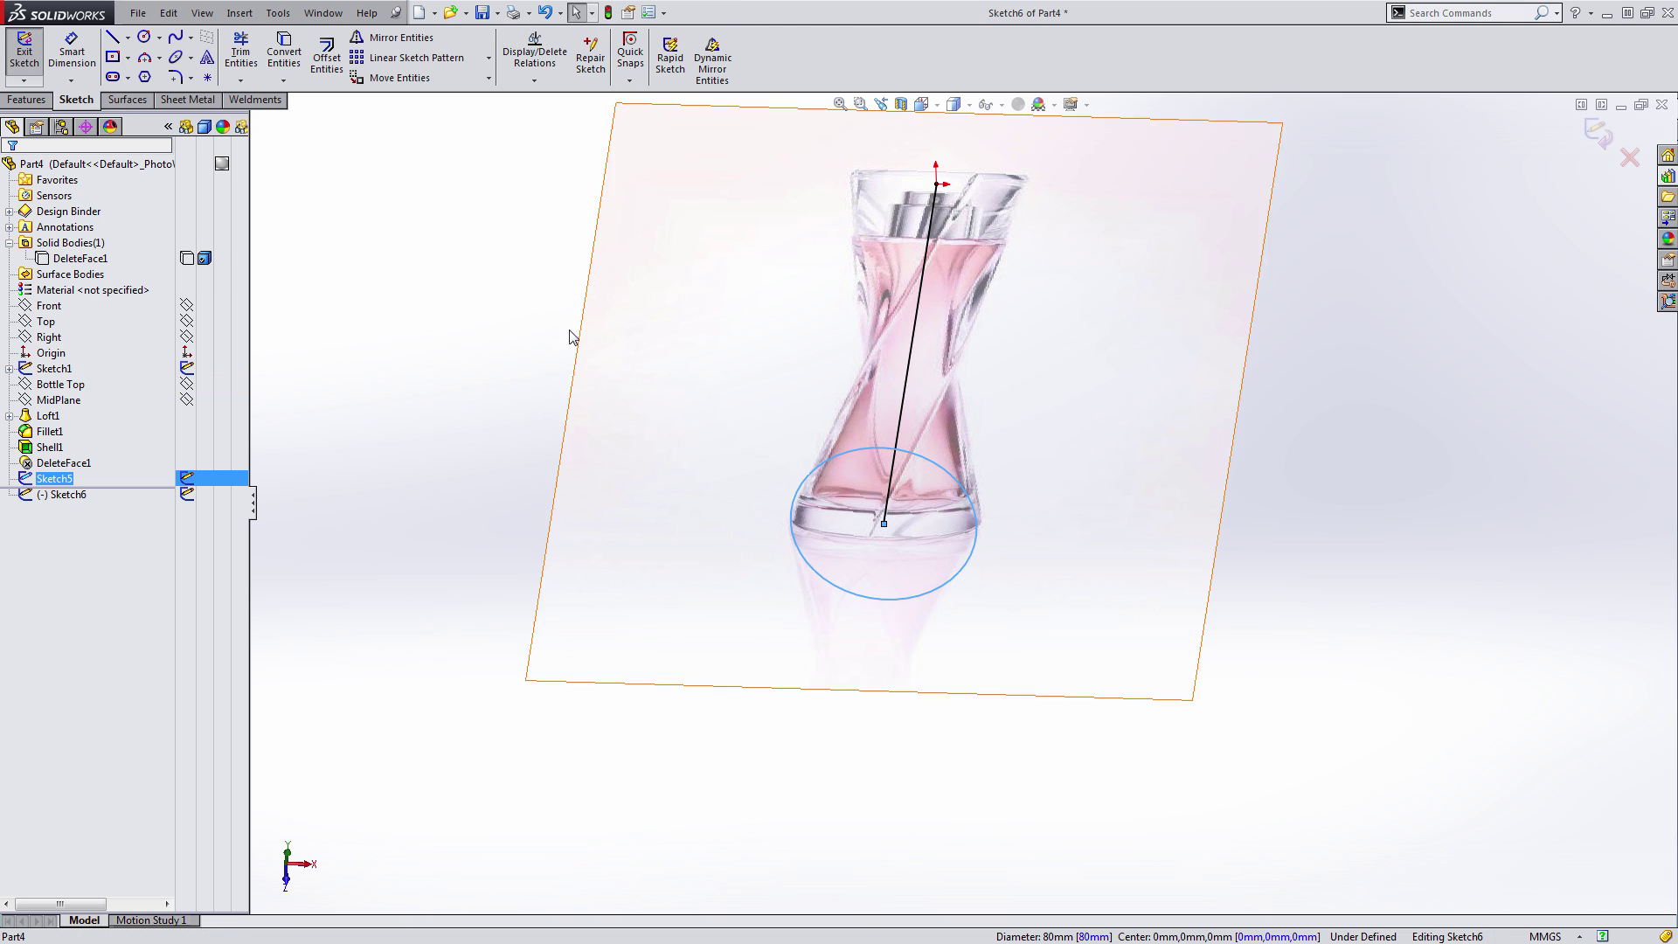
left_click(288, 54)
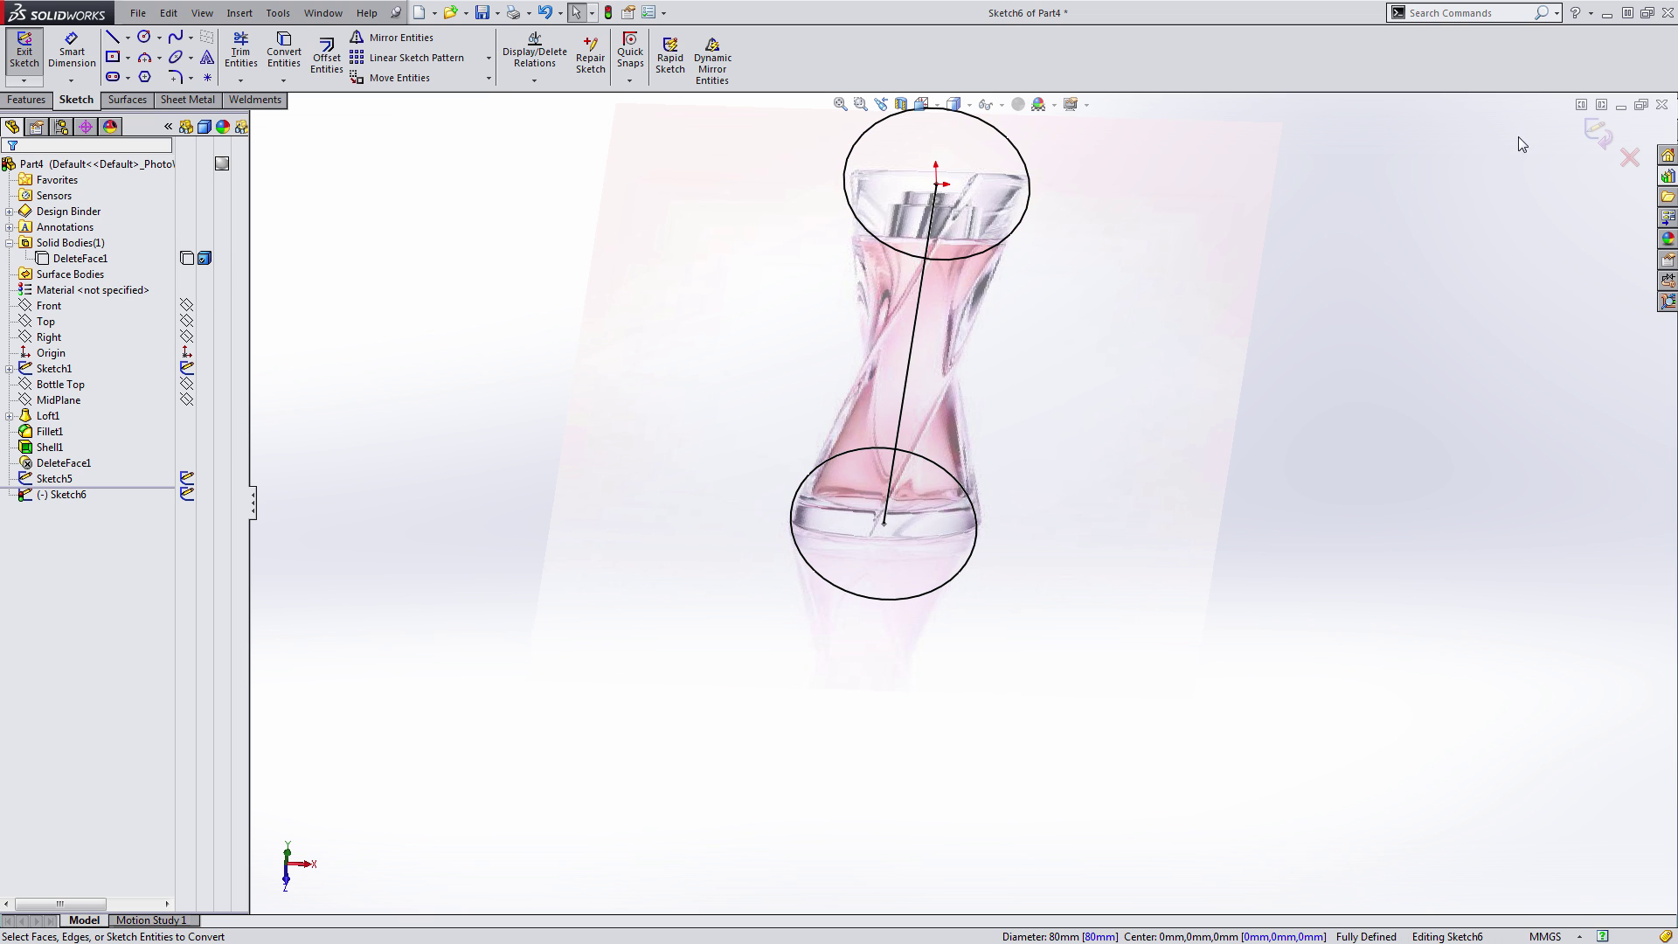
left_click(1595, 135)
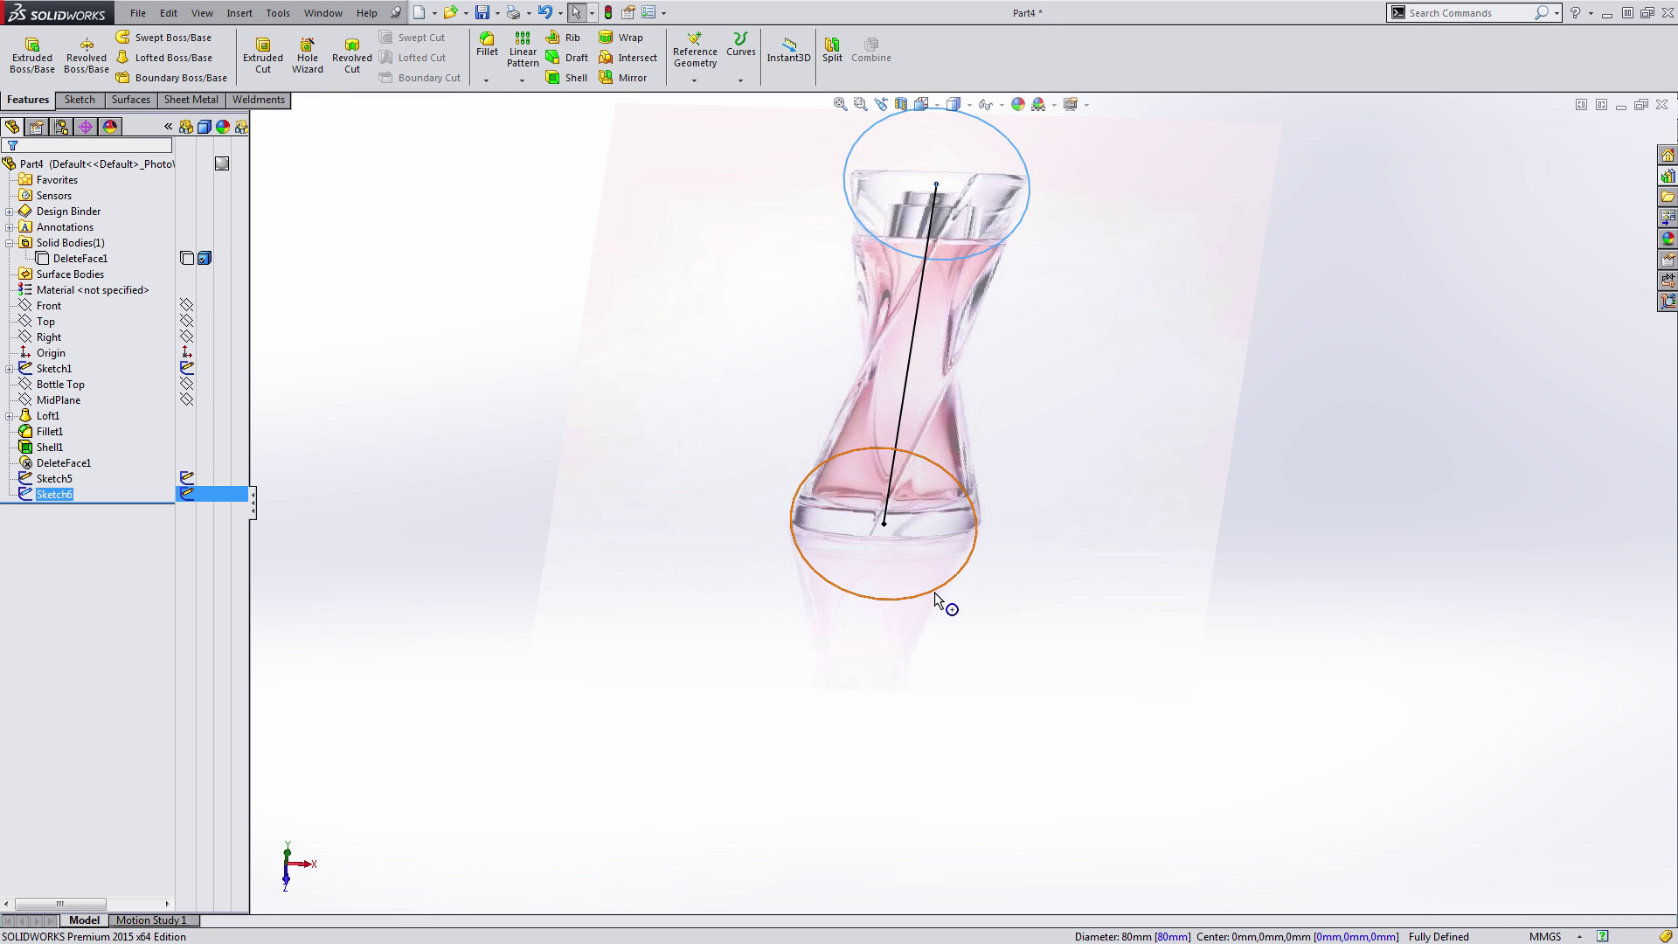
left_click(1331, 624)
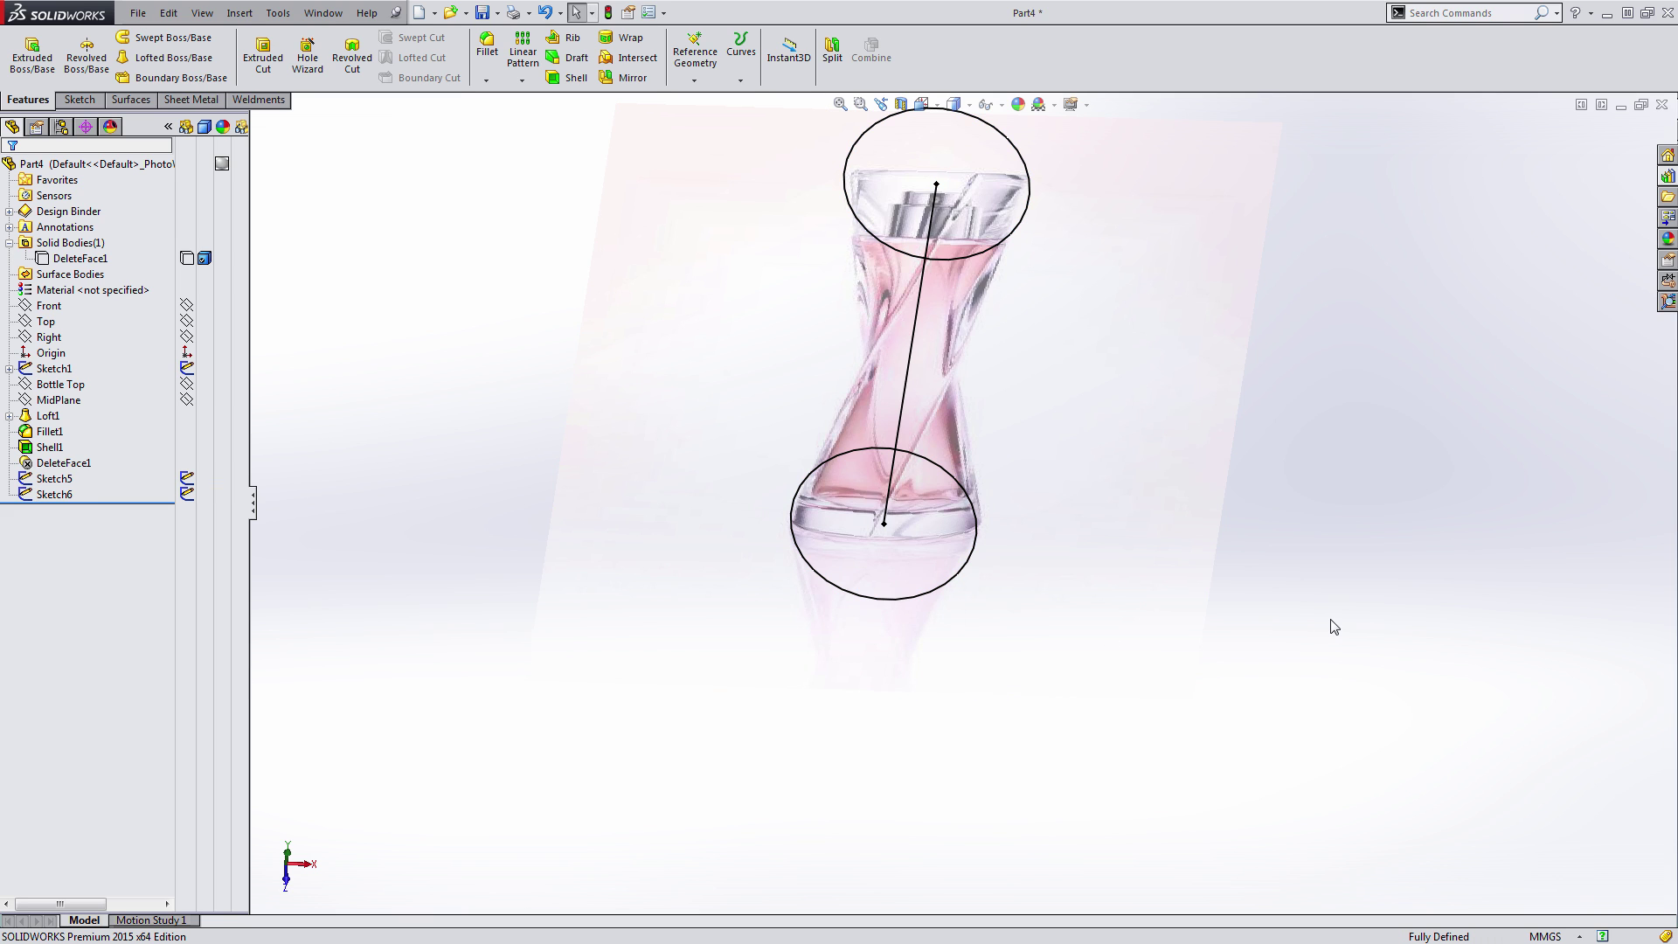
- Sketch a 40 mm diameter circle on the MidPlane, centred on the origin, and close the sketch
left_click(61, 399)
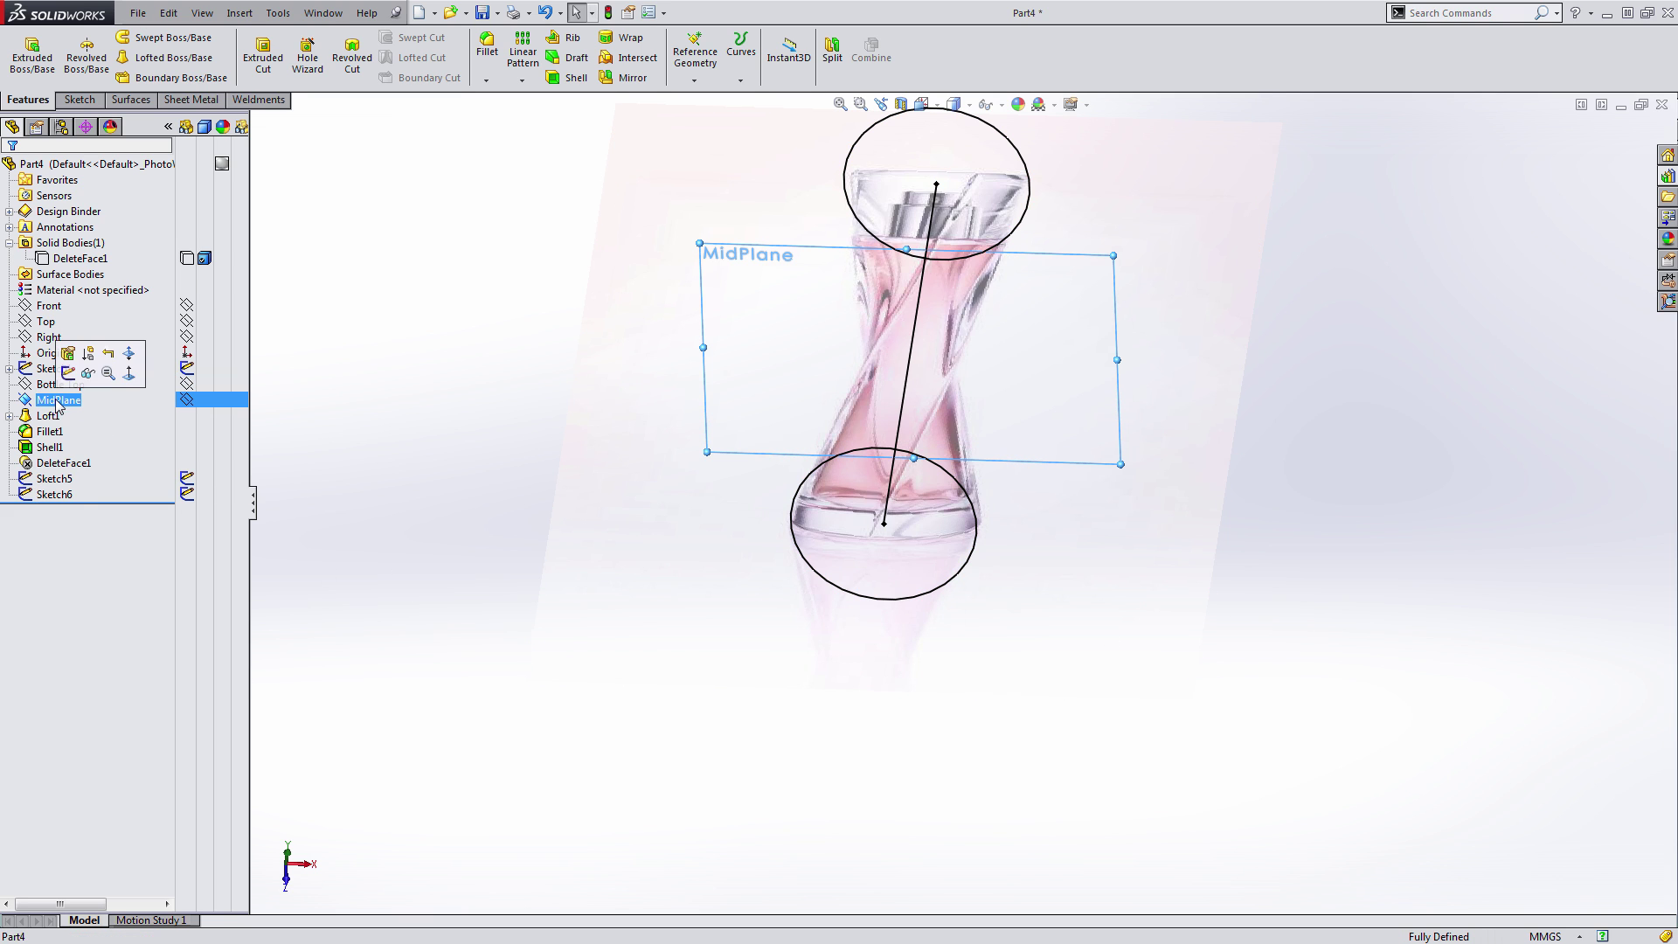
left_click(68, 376)
key("c")
left_click(912, 353)
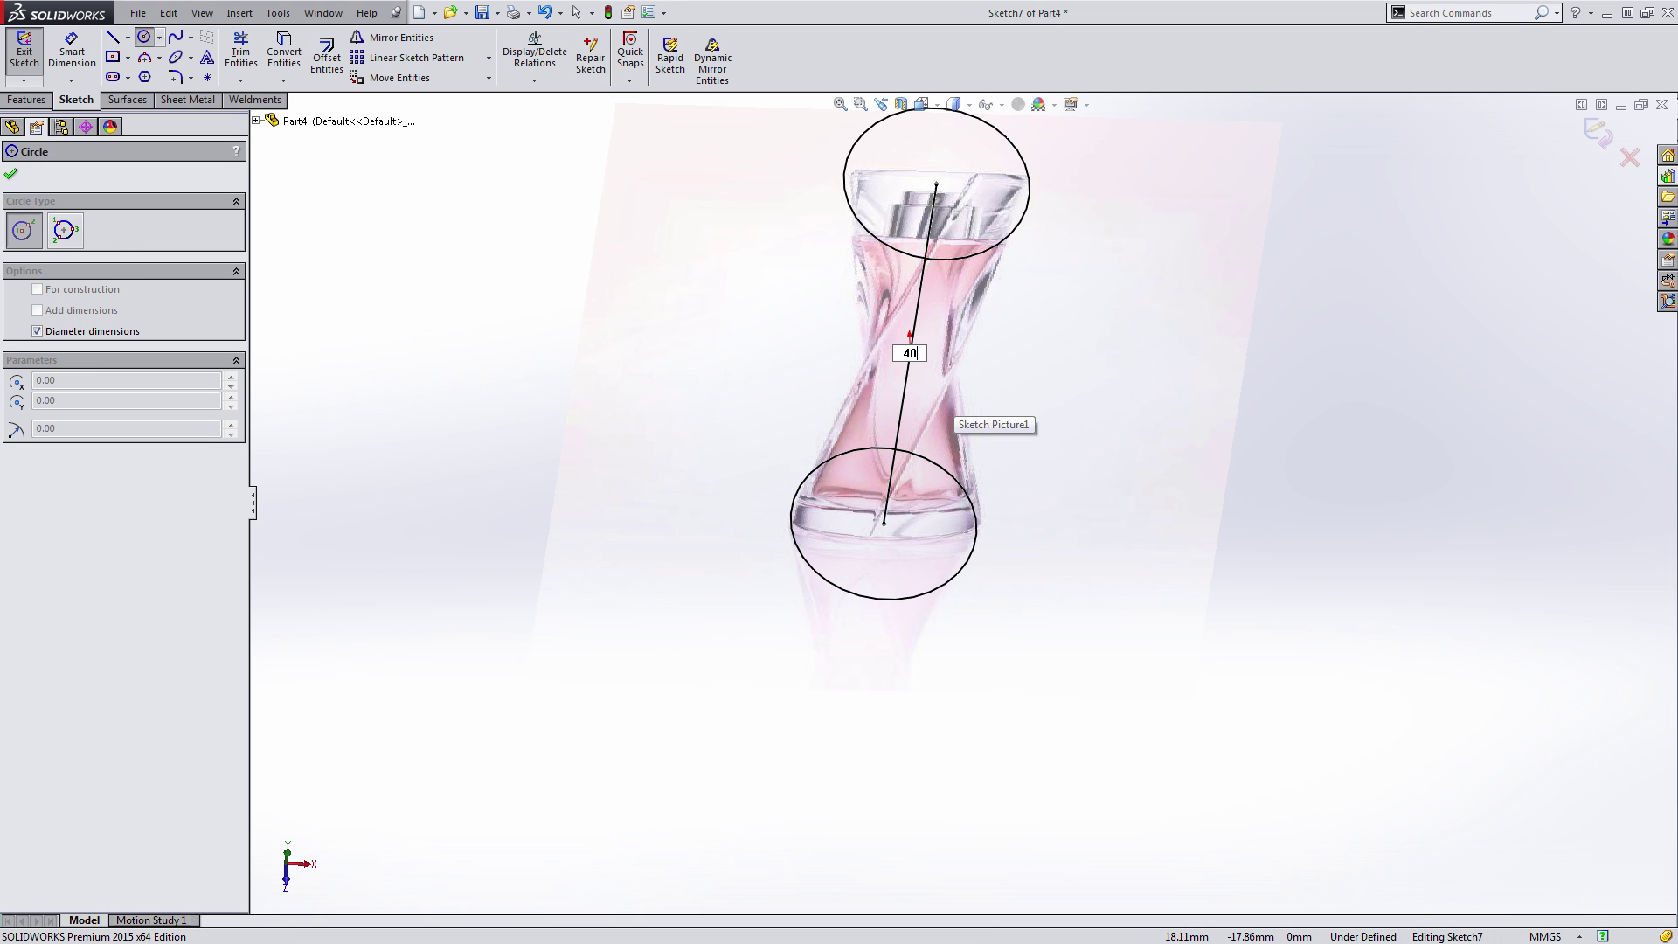
type("40")
key("Return")
left_click(1598, 133)
- Hide the sketch holding the reference picture so only the three circles are displayed
left_click(1289, 467)
middle_click_drag(1268, 495, 1255, 514)
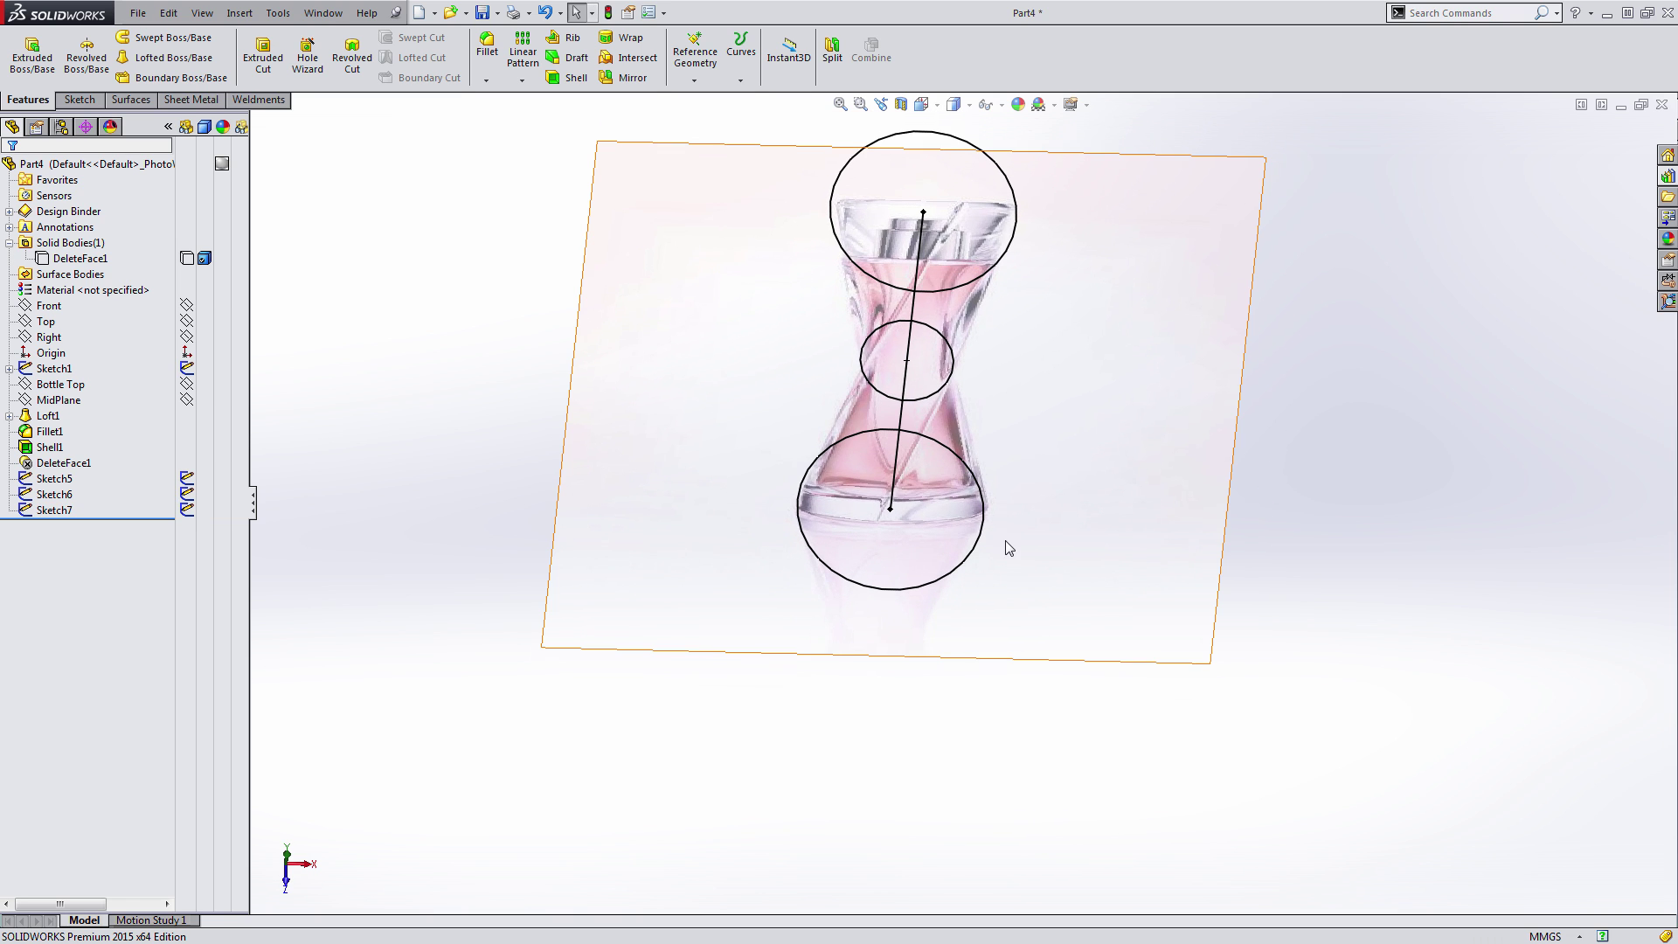
left_click(187, 369)
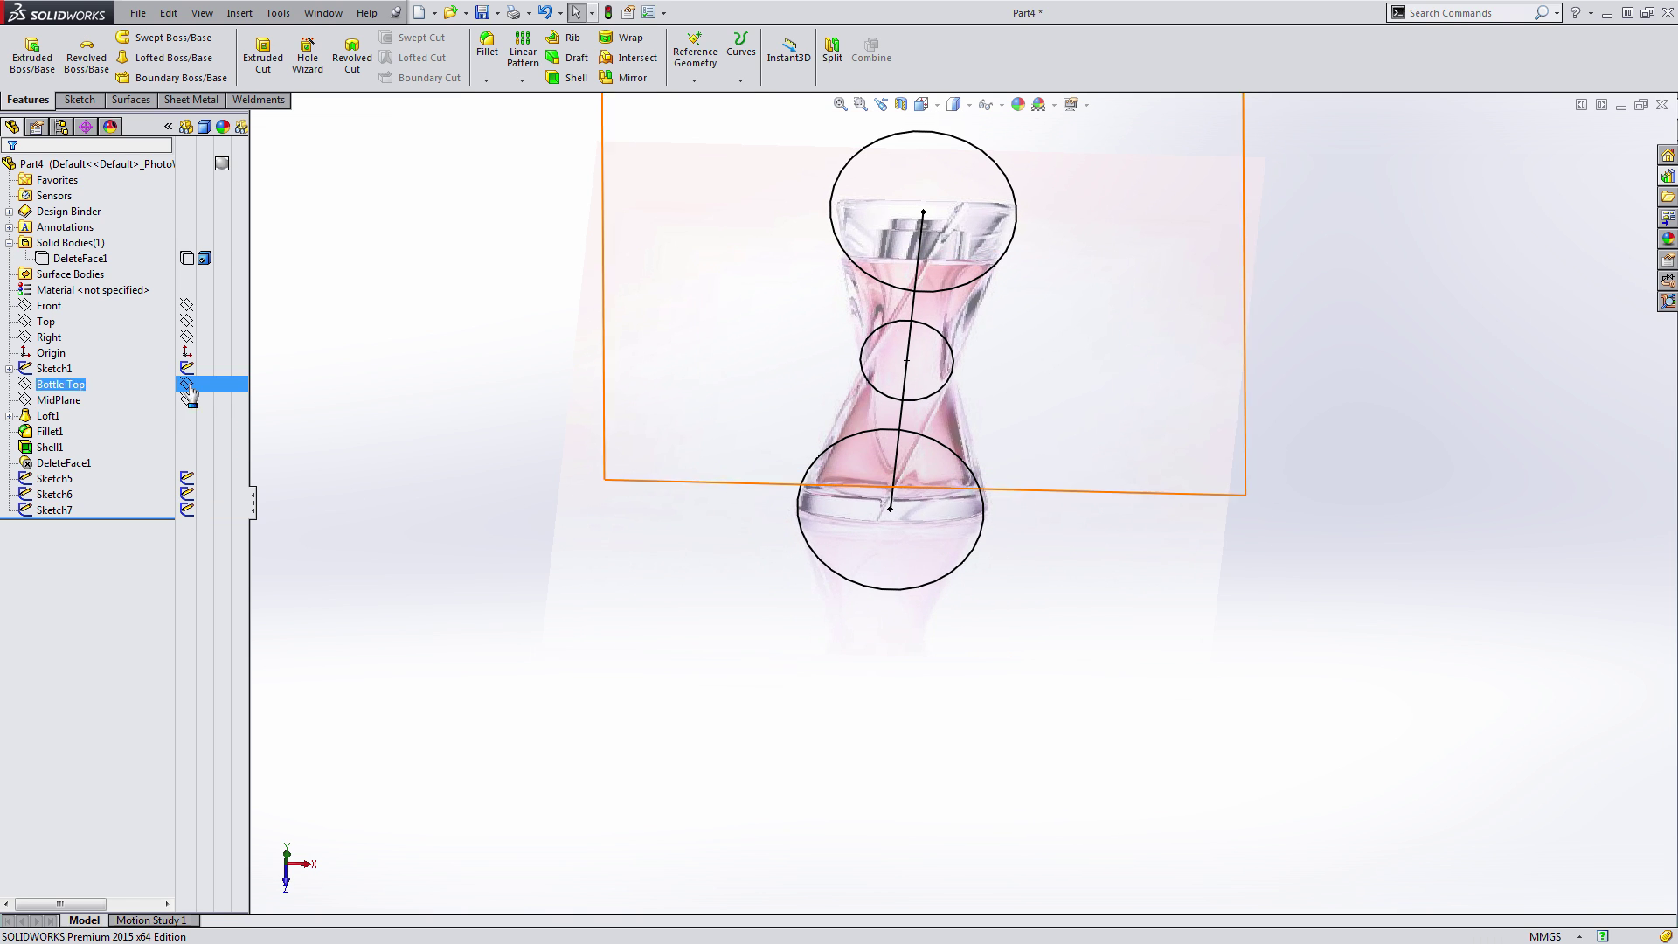
left_click(187, 384)
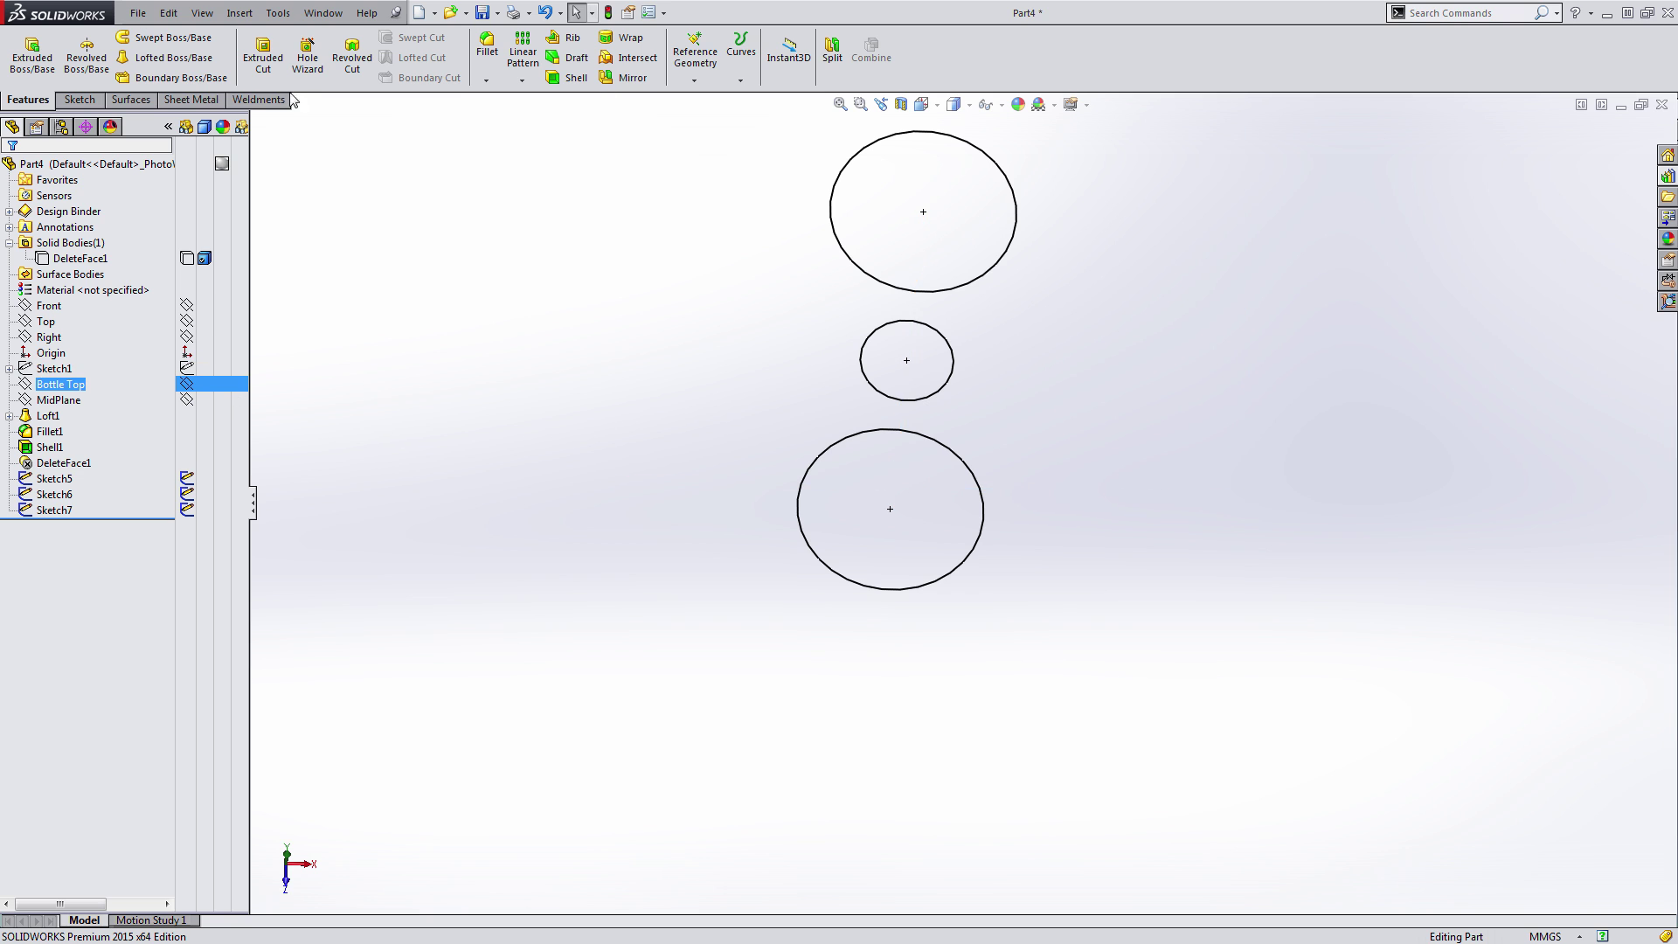
left_click(180, 58)
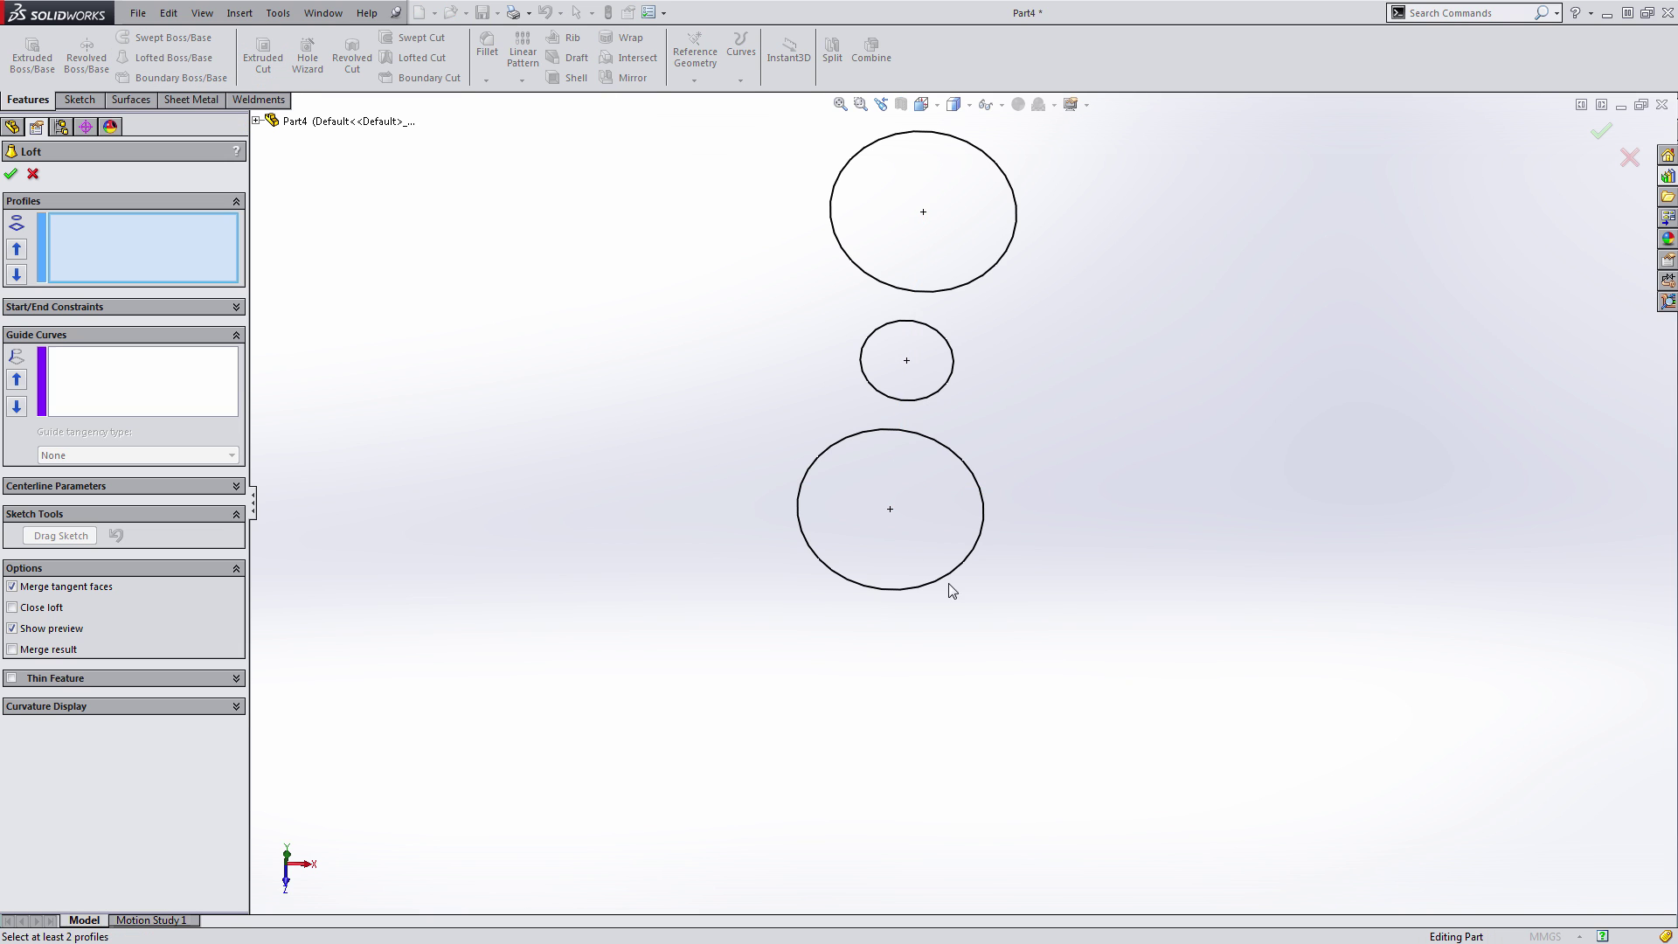
left_click(896, 589)
left_click(908, 398)
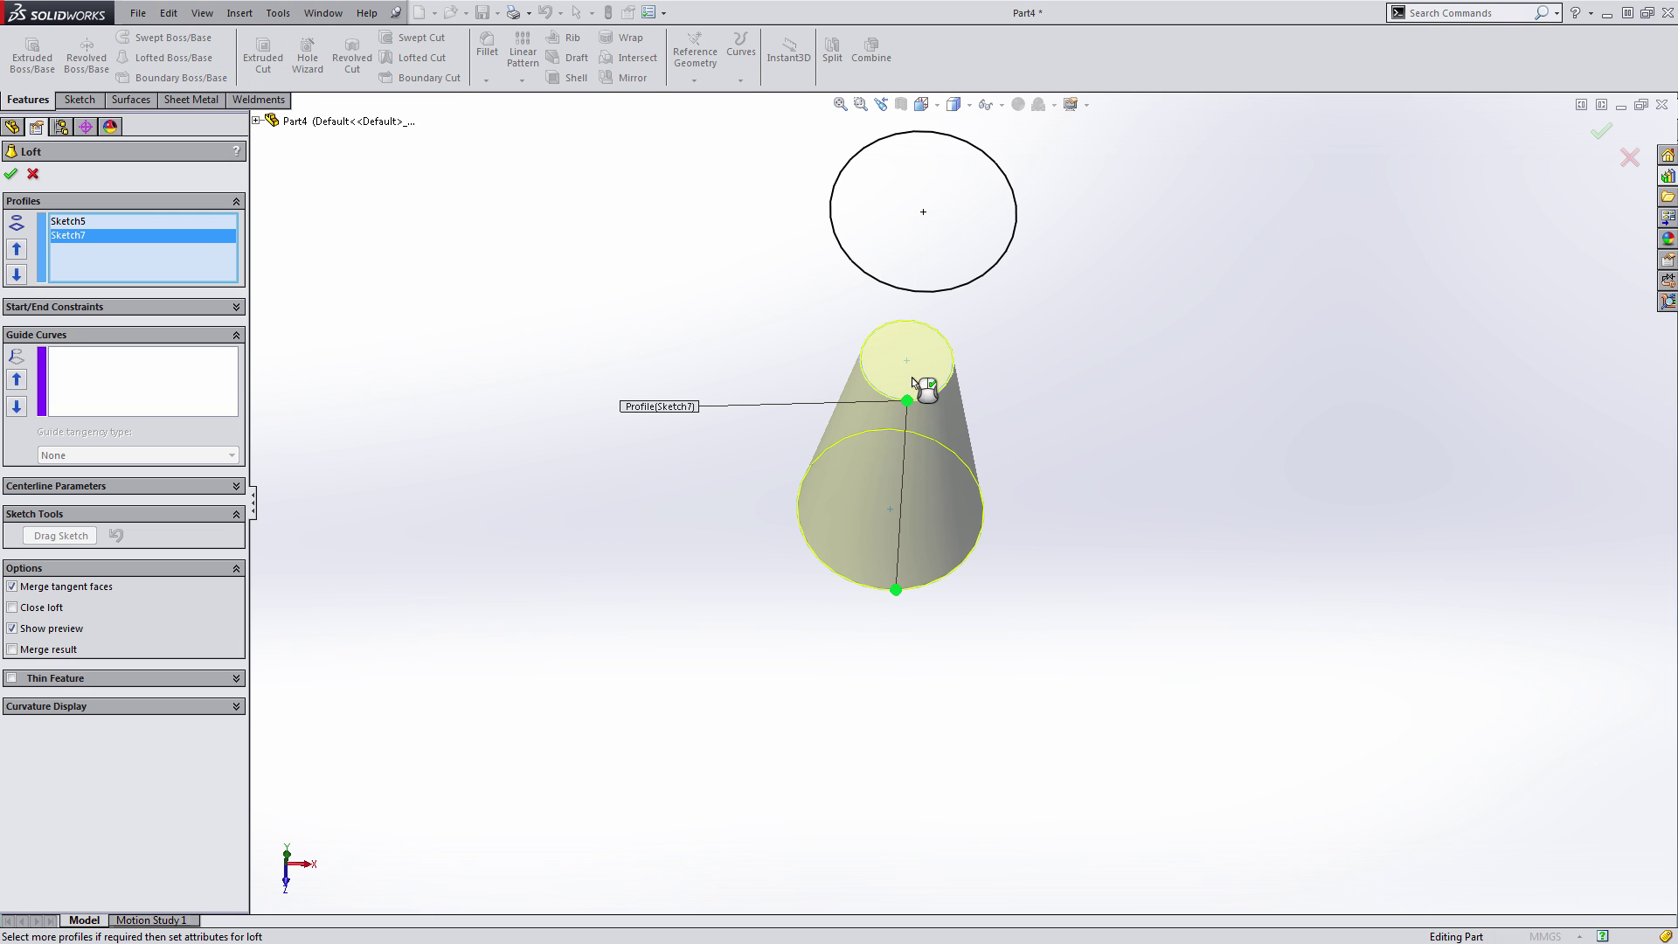
left_click(938, 293)
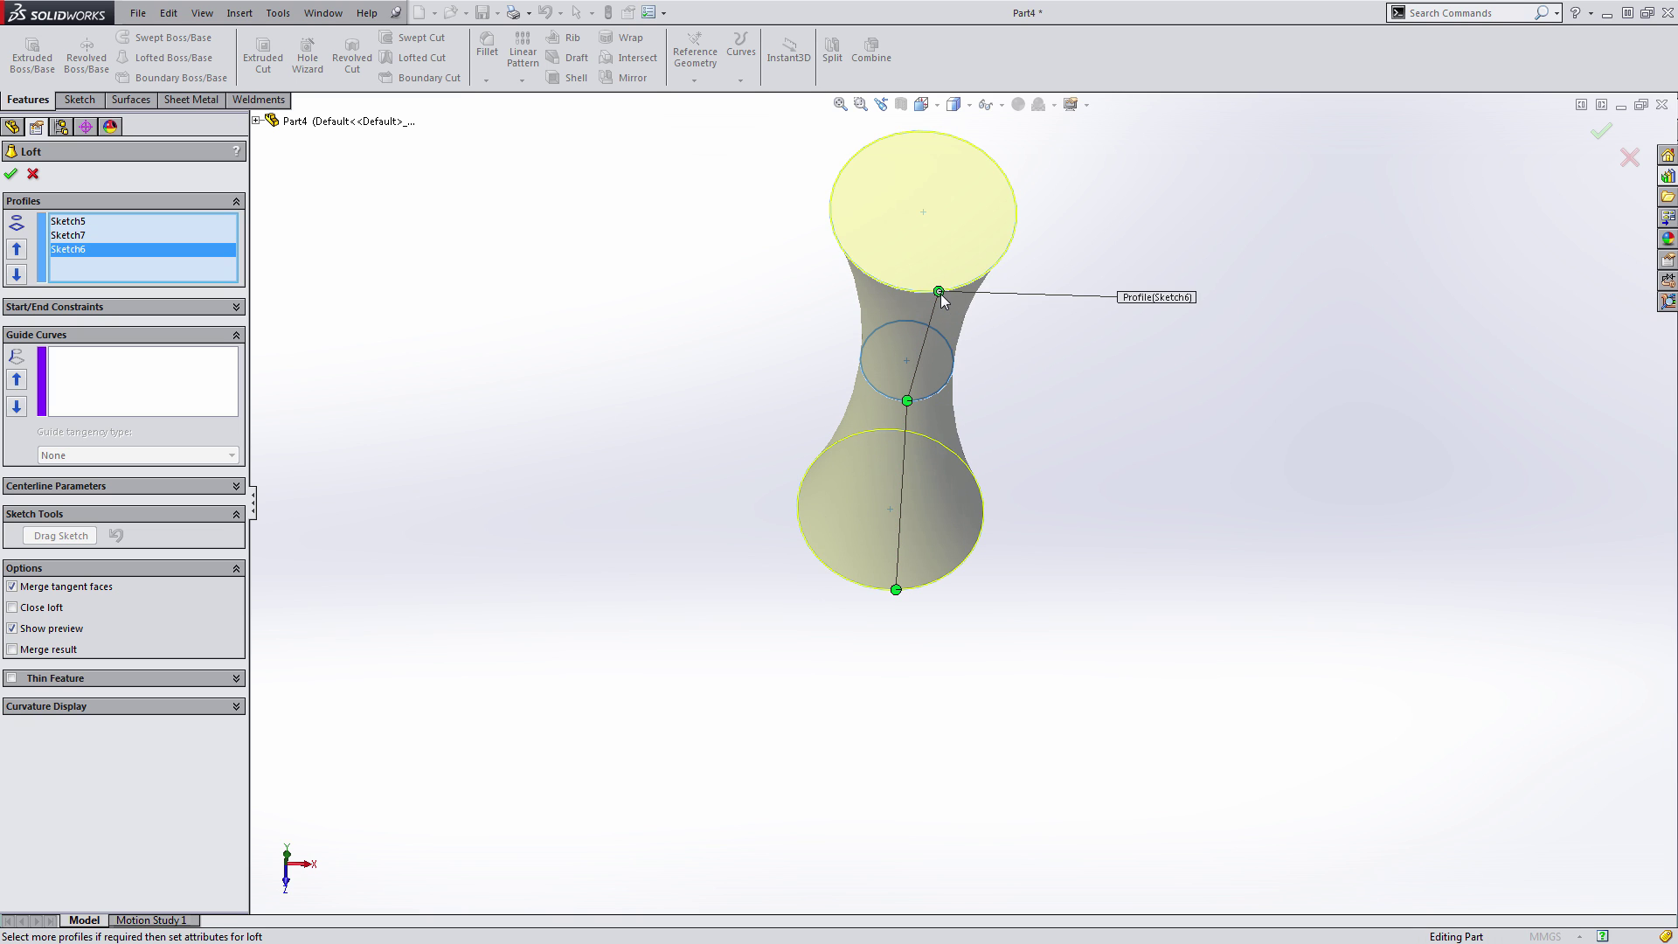
left_click_drag(938, 293, 1007, 254)
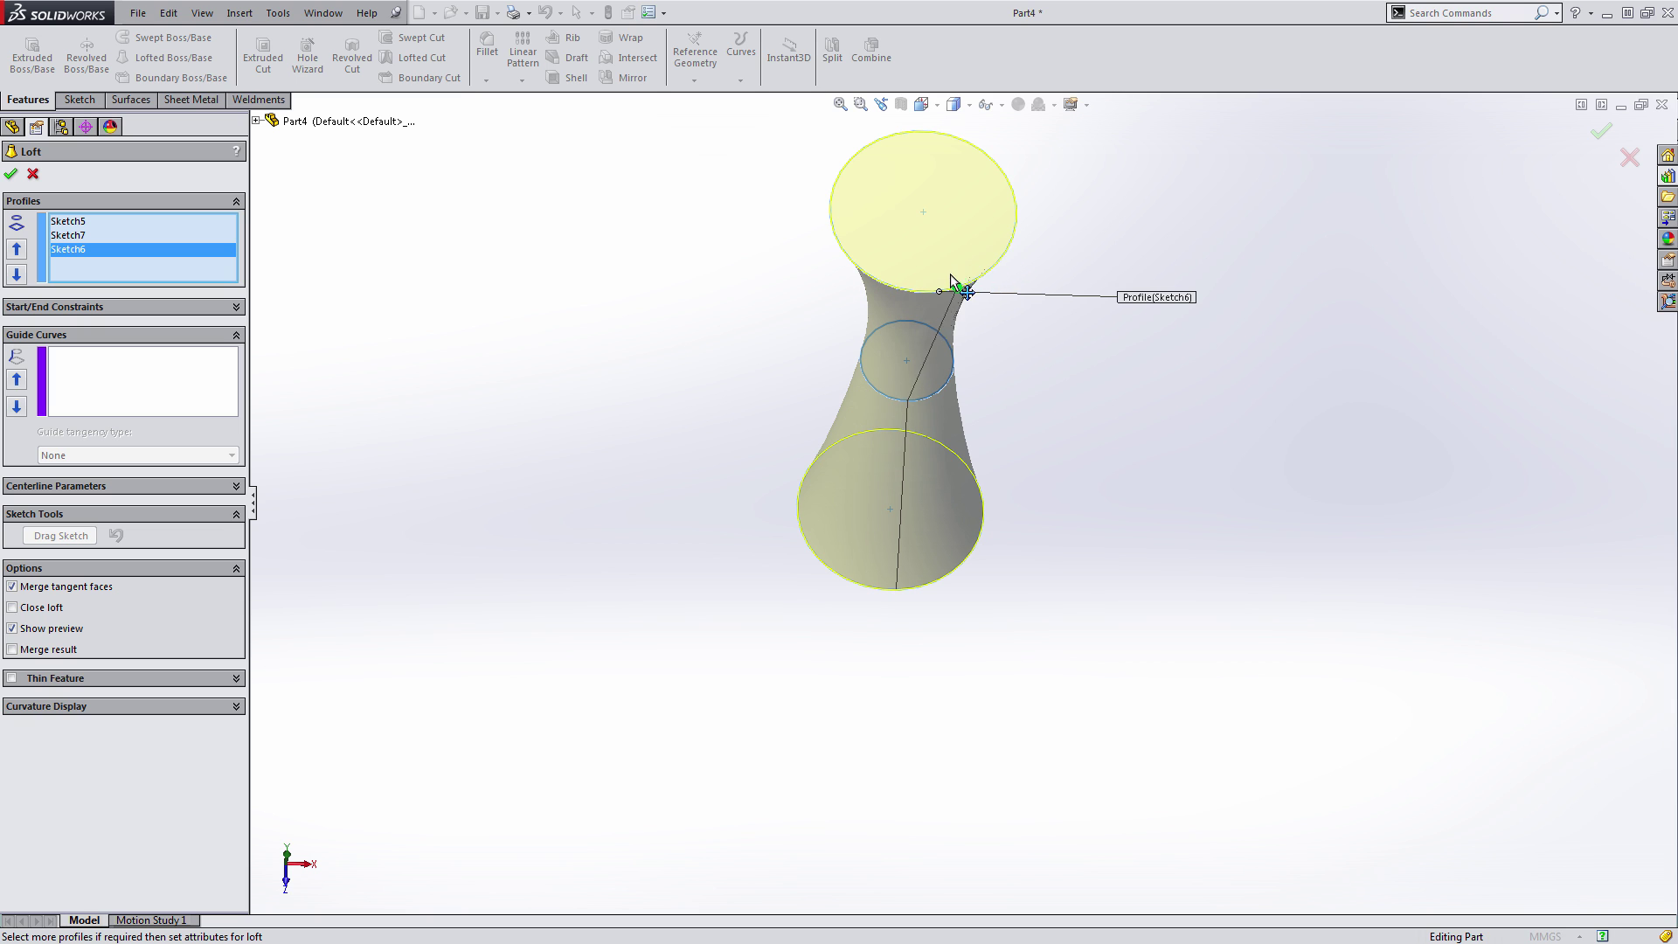
key("ctrl+1")
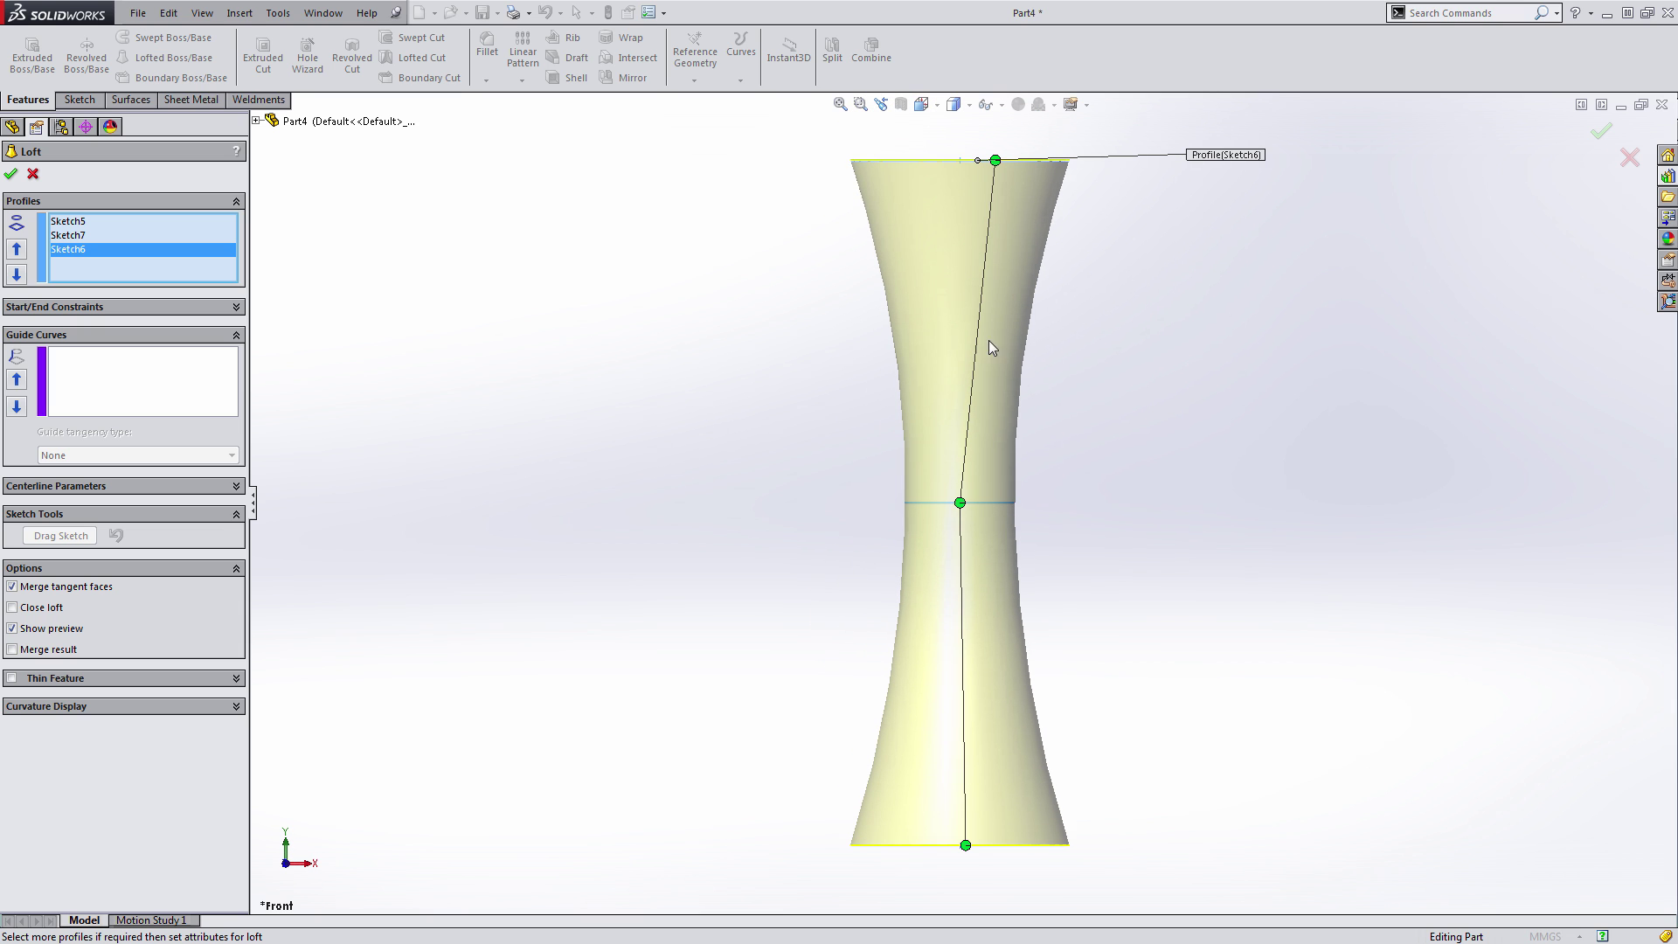
left_click_drag(957, 502, 918, 503)
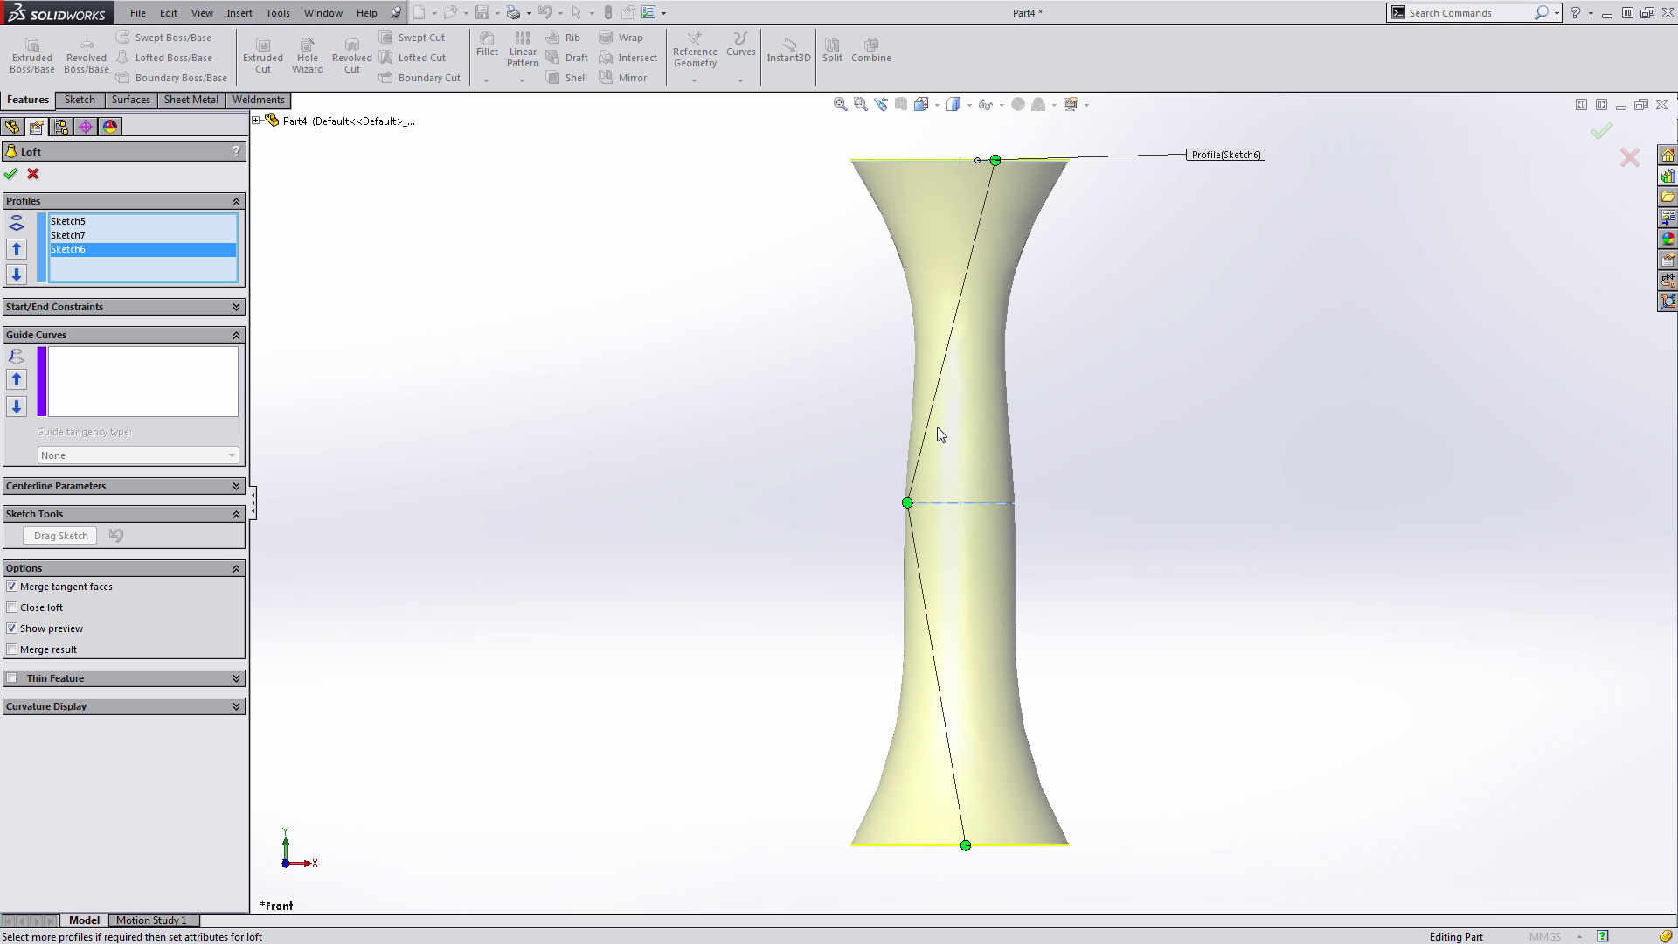
left_click_drag(974, 844, 1028, 837)
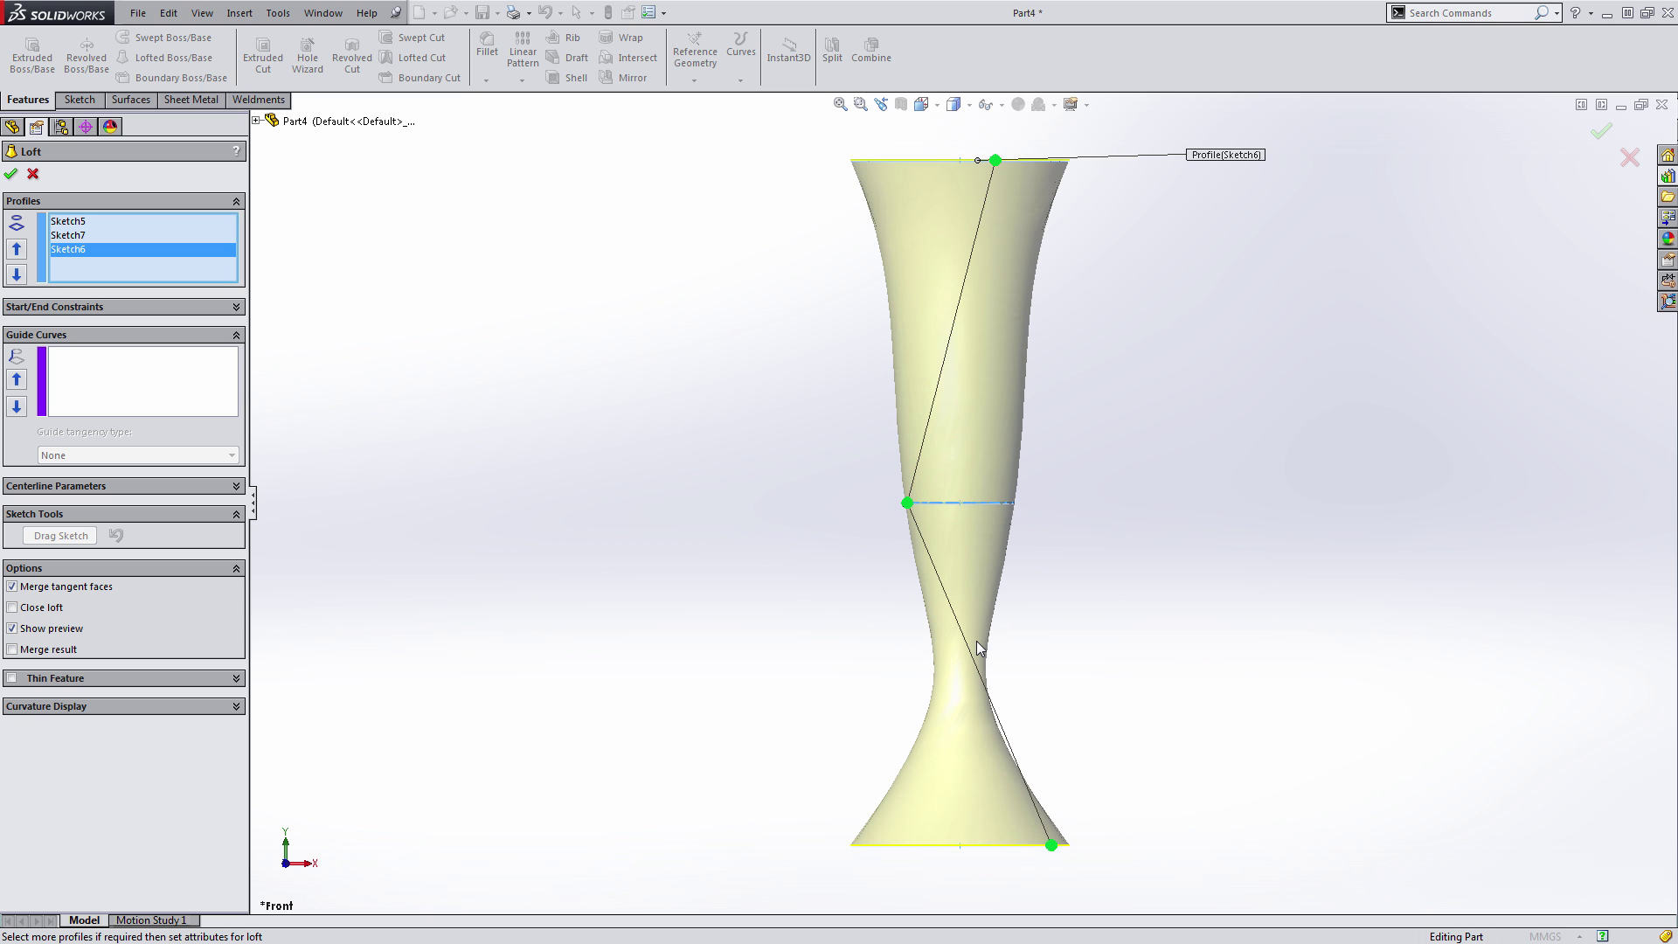
left_click(1628, 162)
- Edit the base circle's sketch and draw a horizontal line across the circle's full diameter
left_click(69, 495)
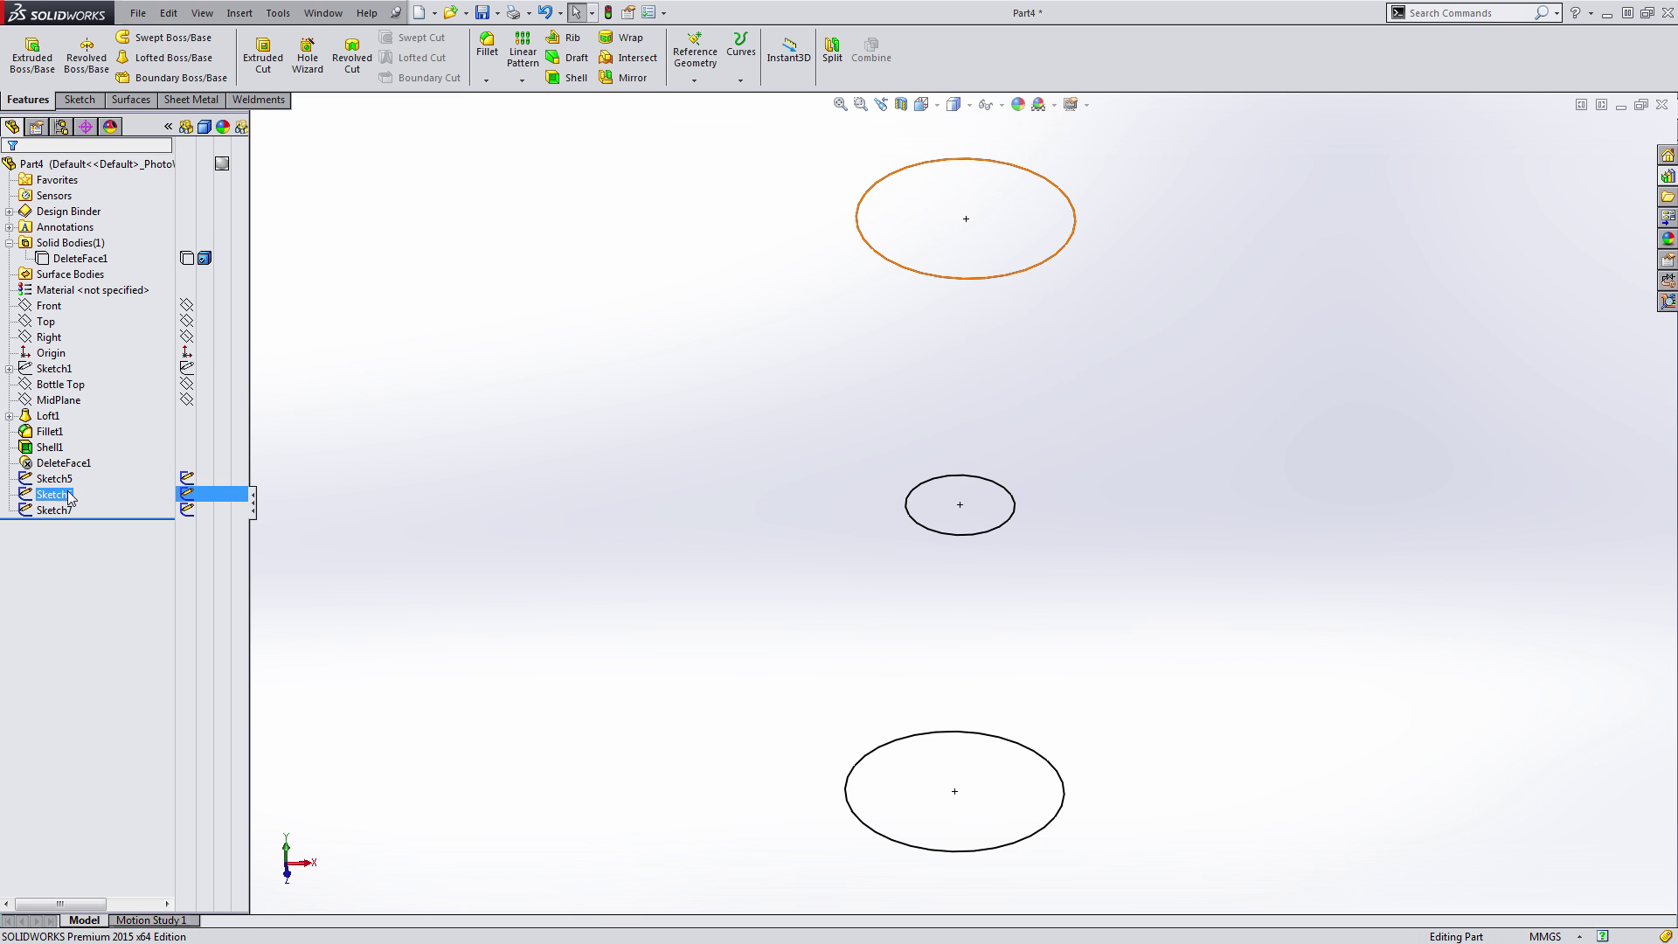
left_click(54, 479)
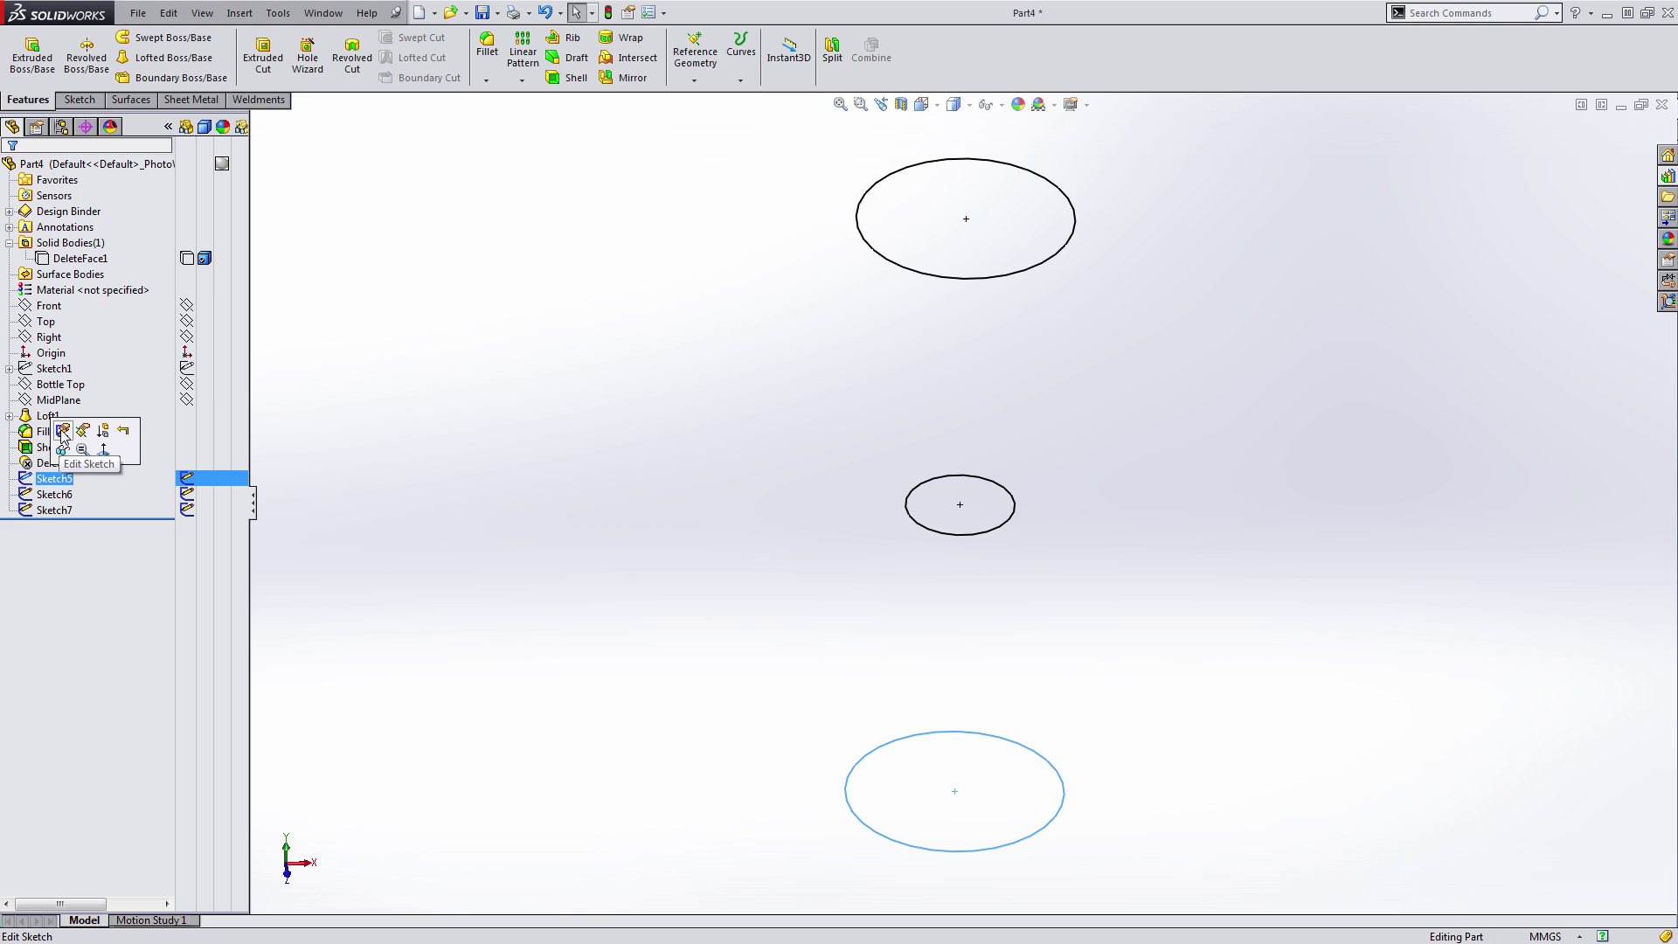
left_click(63, 431)
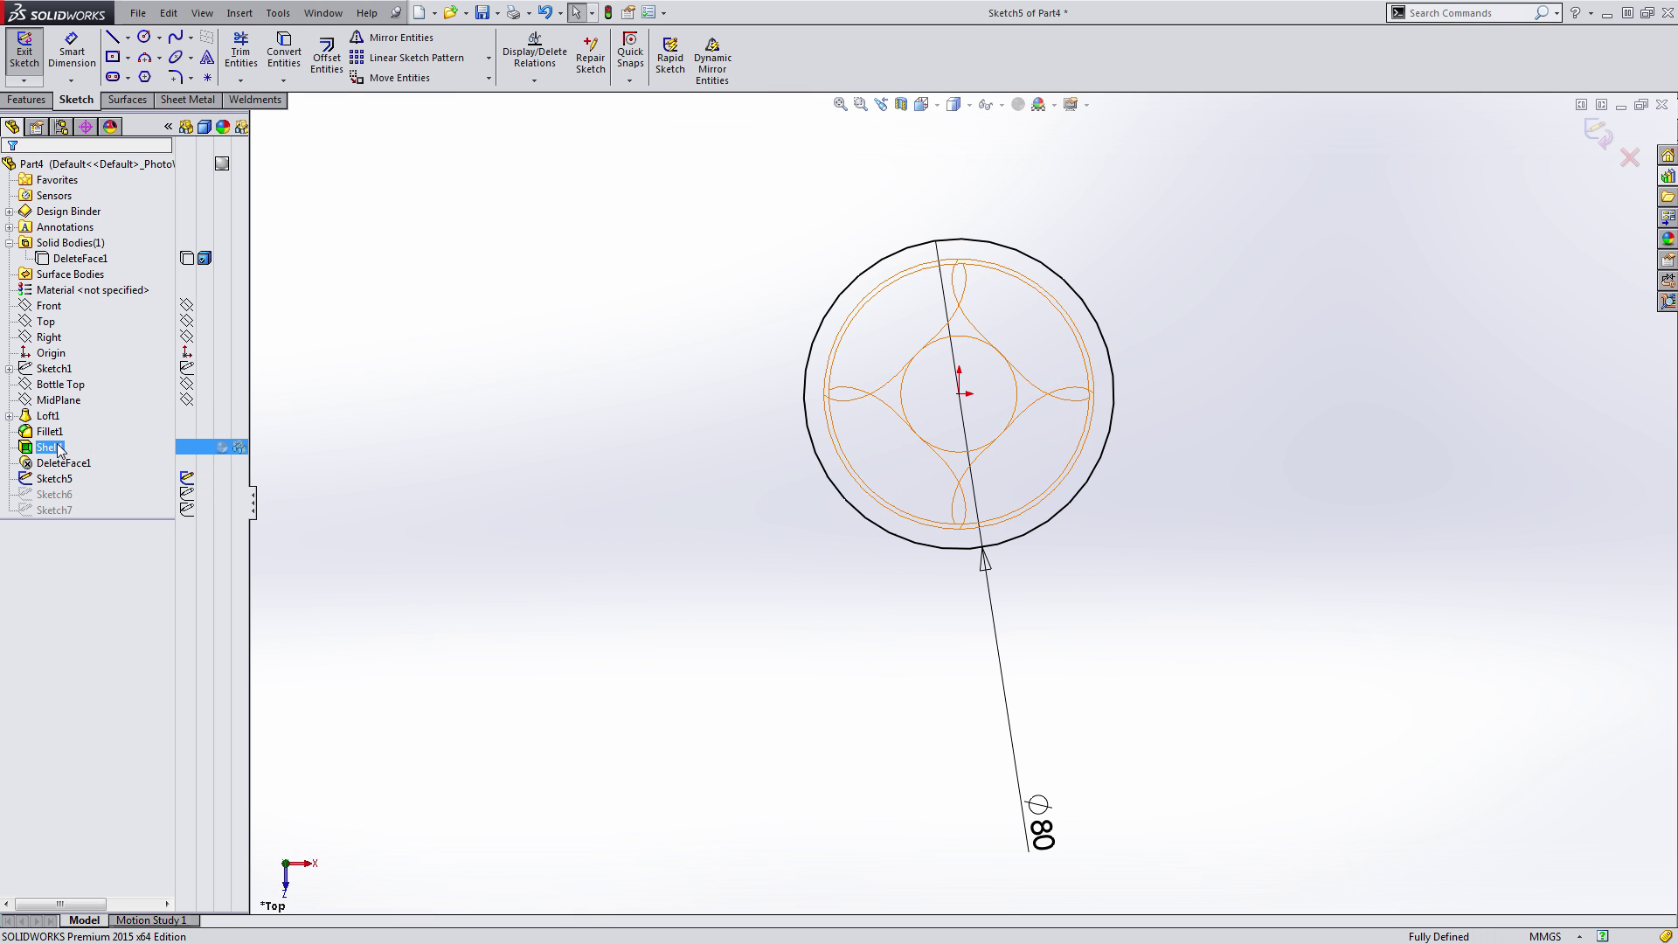
key("l")
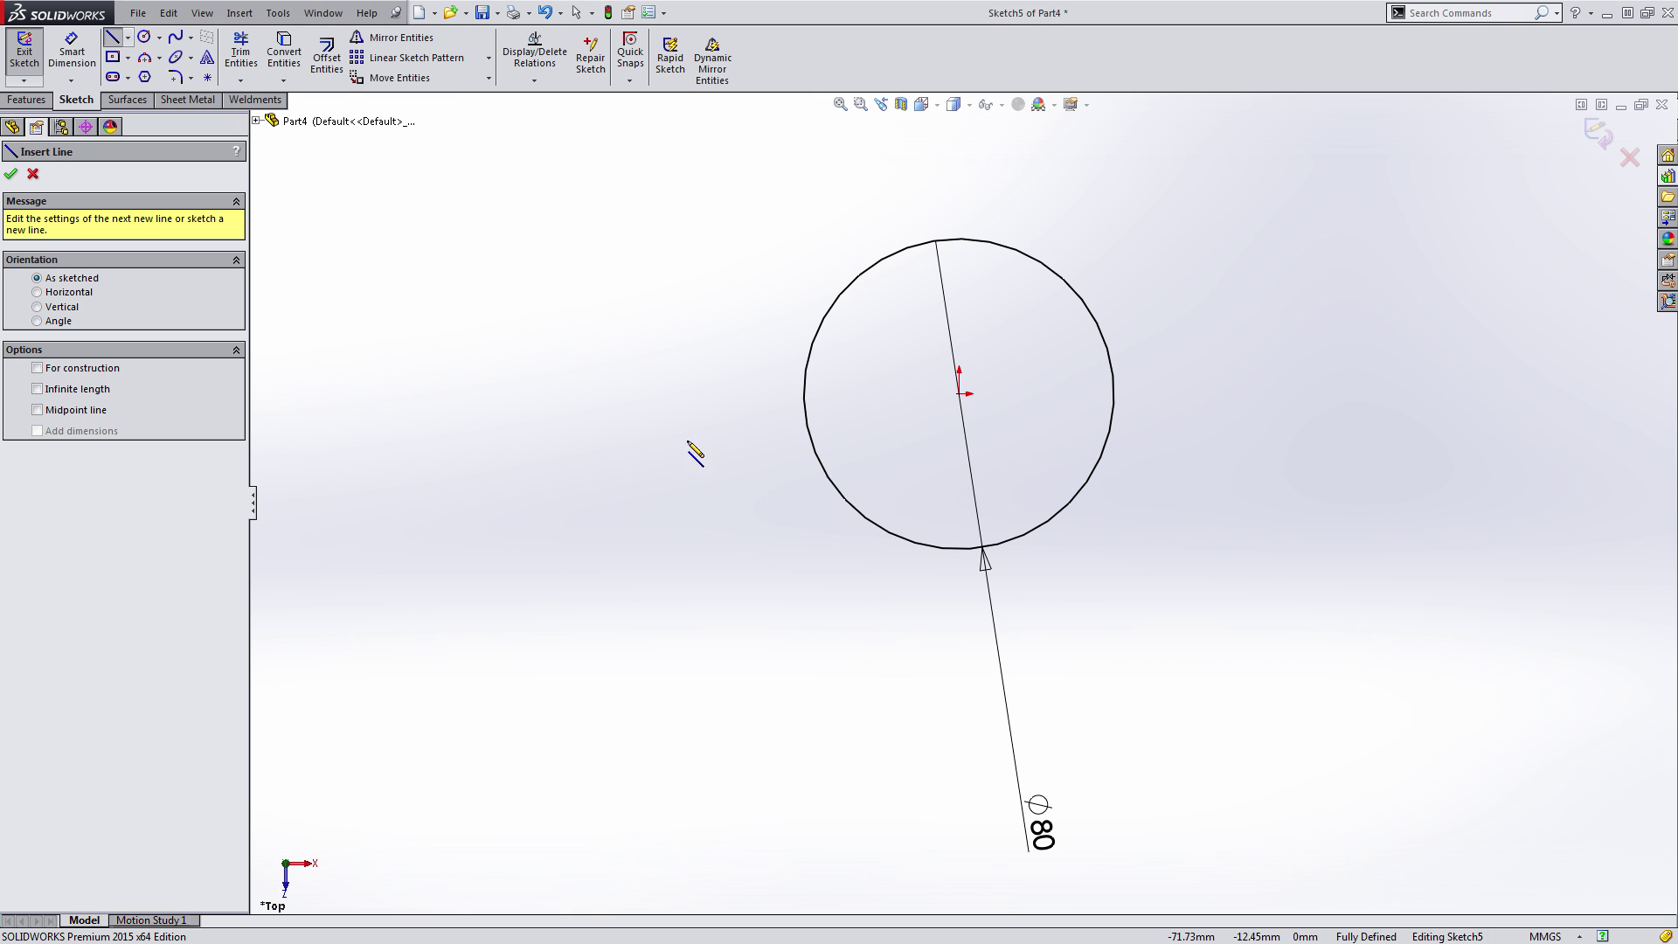
left_click(805, 394)
left_click(1114, 394)
key("Escape")
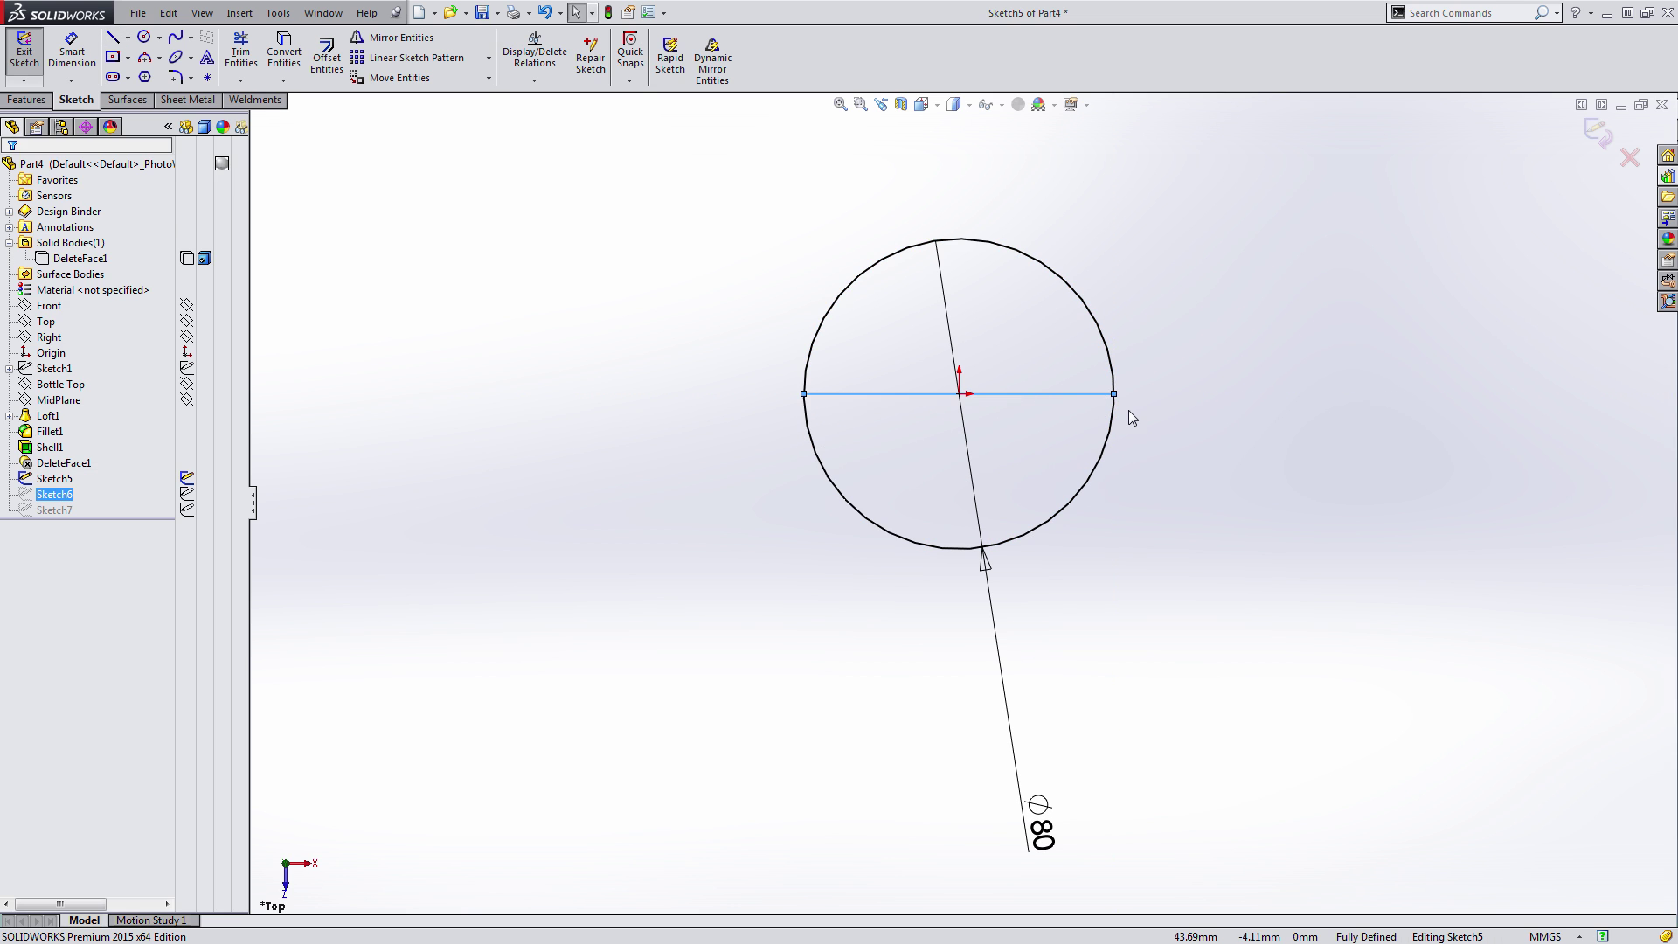
- Trim the rear half of the base circle to leave a closed semicircle, and exit the sketch
key("t")
mouse_move(1129, 411)
left_mouse_down()
mouse_move(1146, 323)
mouse_move(1058, 348)
left_mouse_up()
left_click(1616, 140)
left_click(1594, 133)
- Edit the bottle-top circle's sketch and draw a horizontal line across the circle's full diameter
mouse_move(1084, 463)
middle_mouse_down()
mouse_move(1041, 506)
mouse_move(1046, 418)
middle_mouse_up()
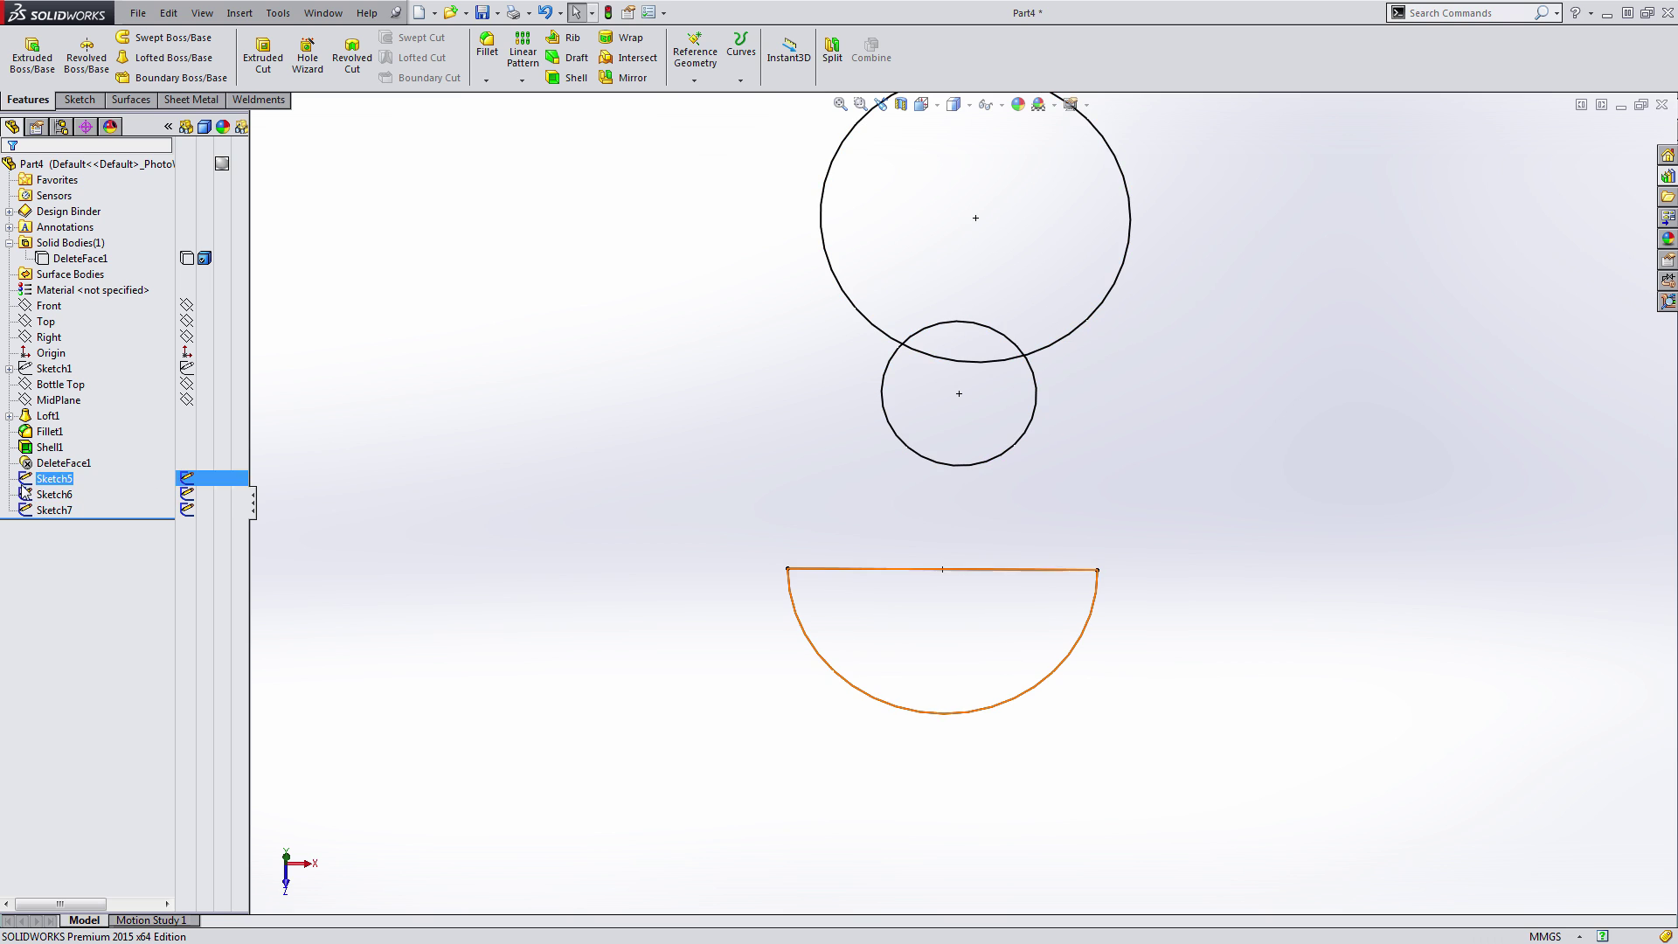
left_click(52, 495)
left_click(42, 446)
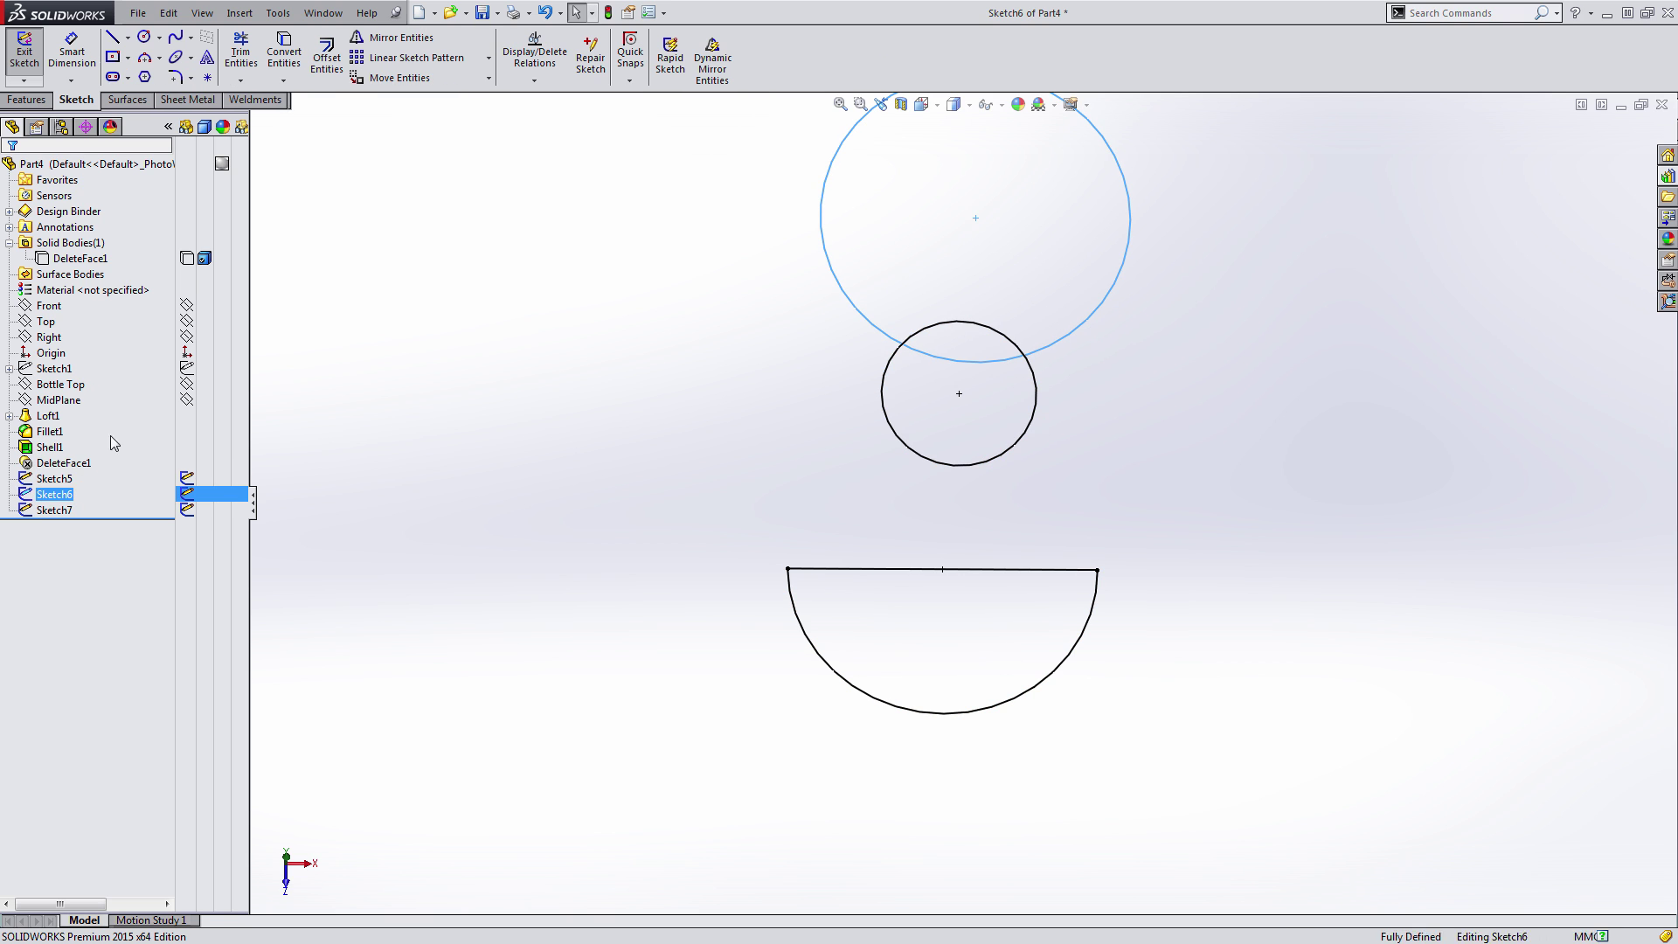
key("l")
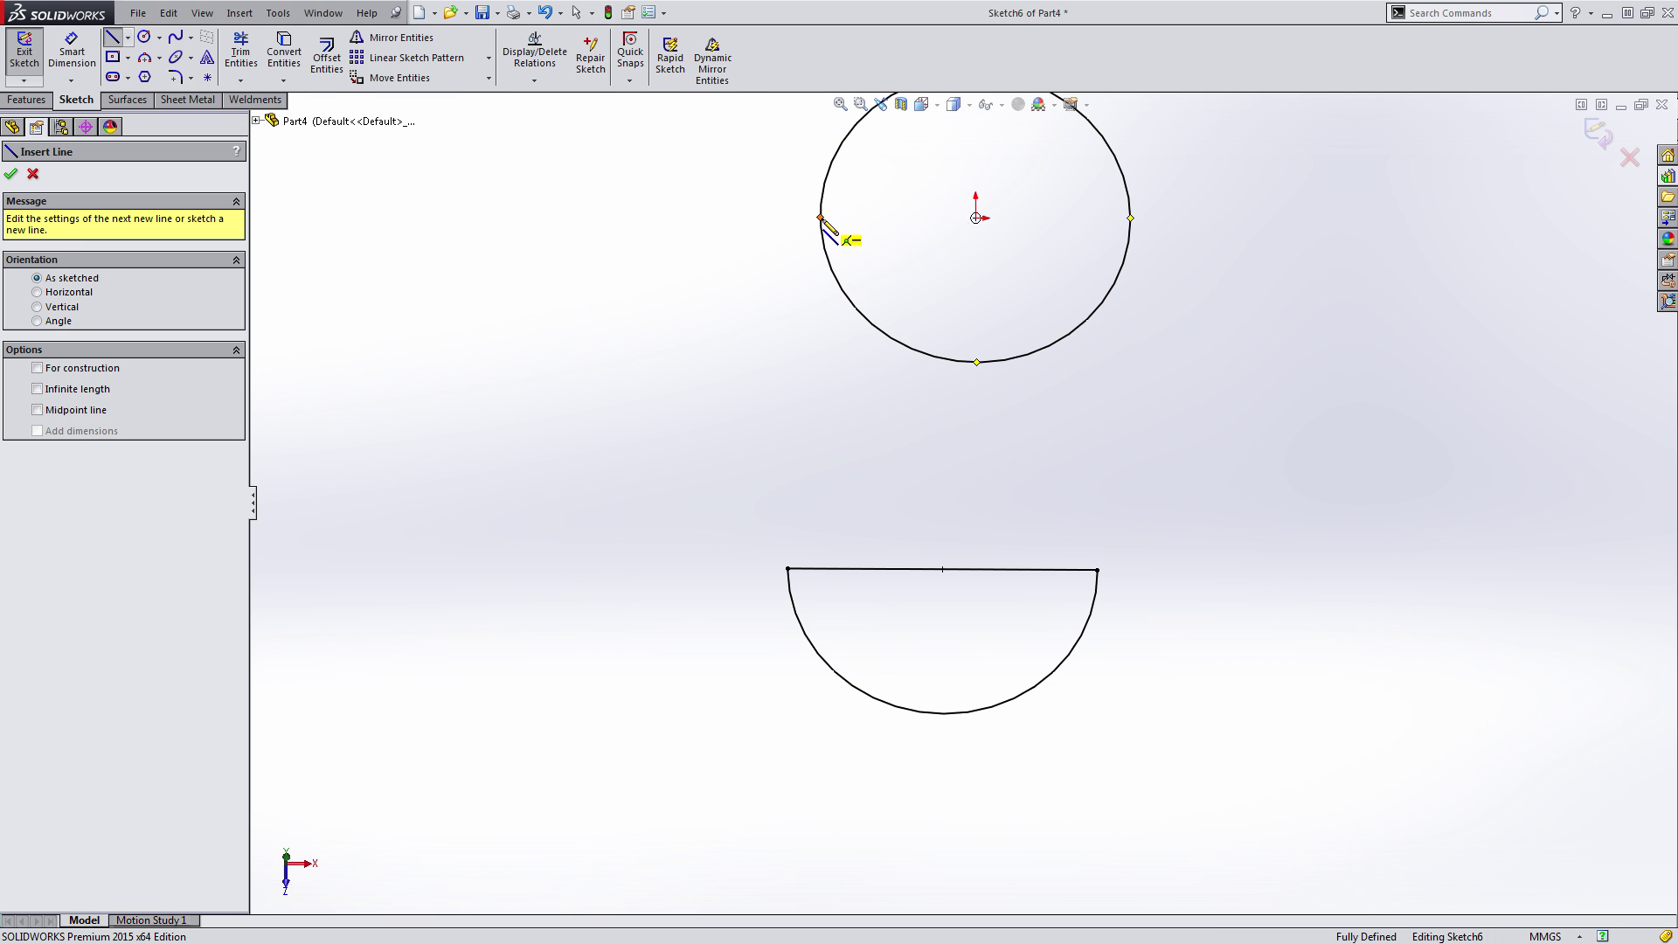
left_click(820, 218)
left_click(1130, 218)
key("Escape")
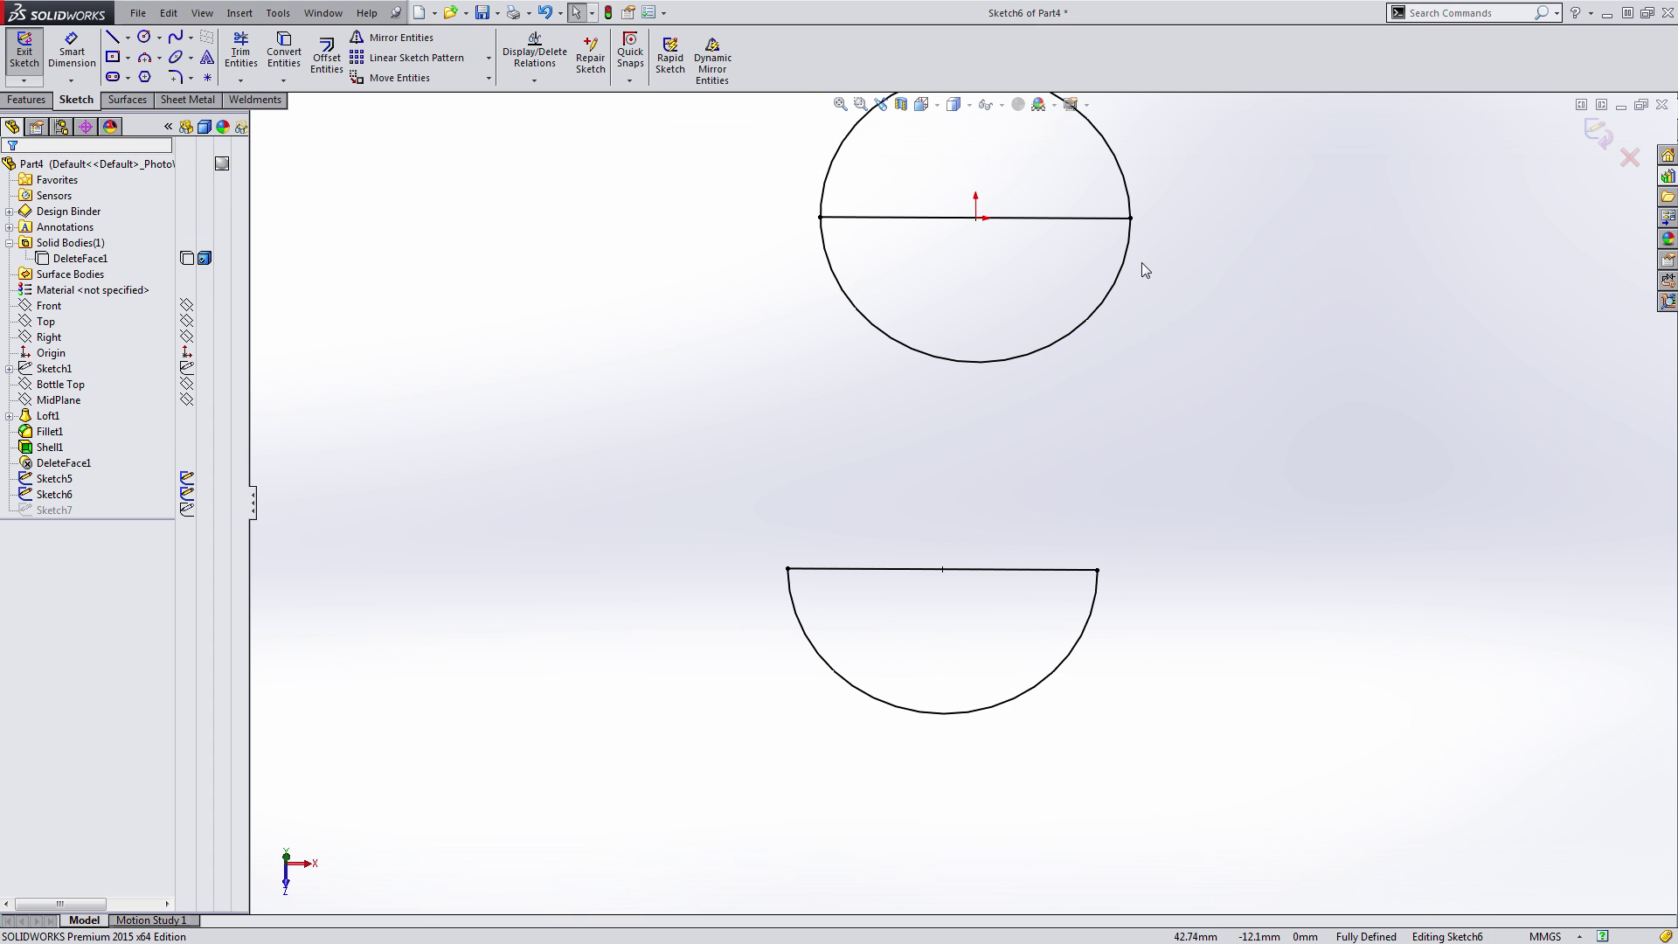
- Trim the rear half of the bottle-top circle to leave a closed semicircle, and exit the sketch
key("t")
left_click_drag(1181, 181, 1131, 186)
left_click(1618, 142)
left_click(1598, 131)
- Edit the 40 mm middle circle's sketch and draw a horizontal line across the circle's full diameter
middle_click_drag(1564, 159, 1004, 480)
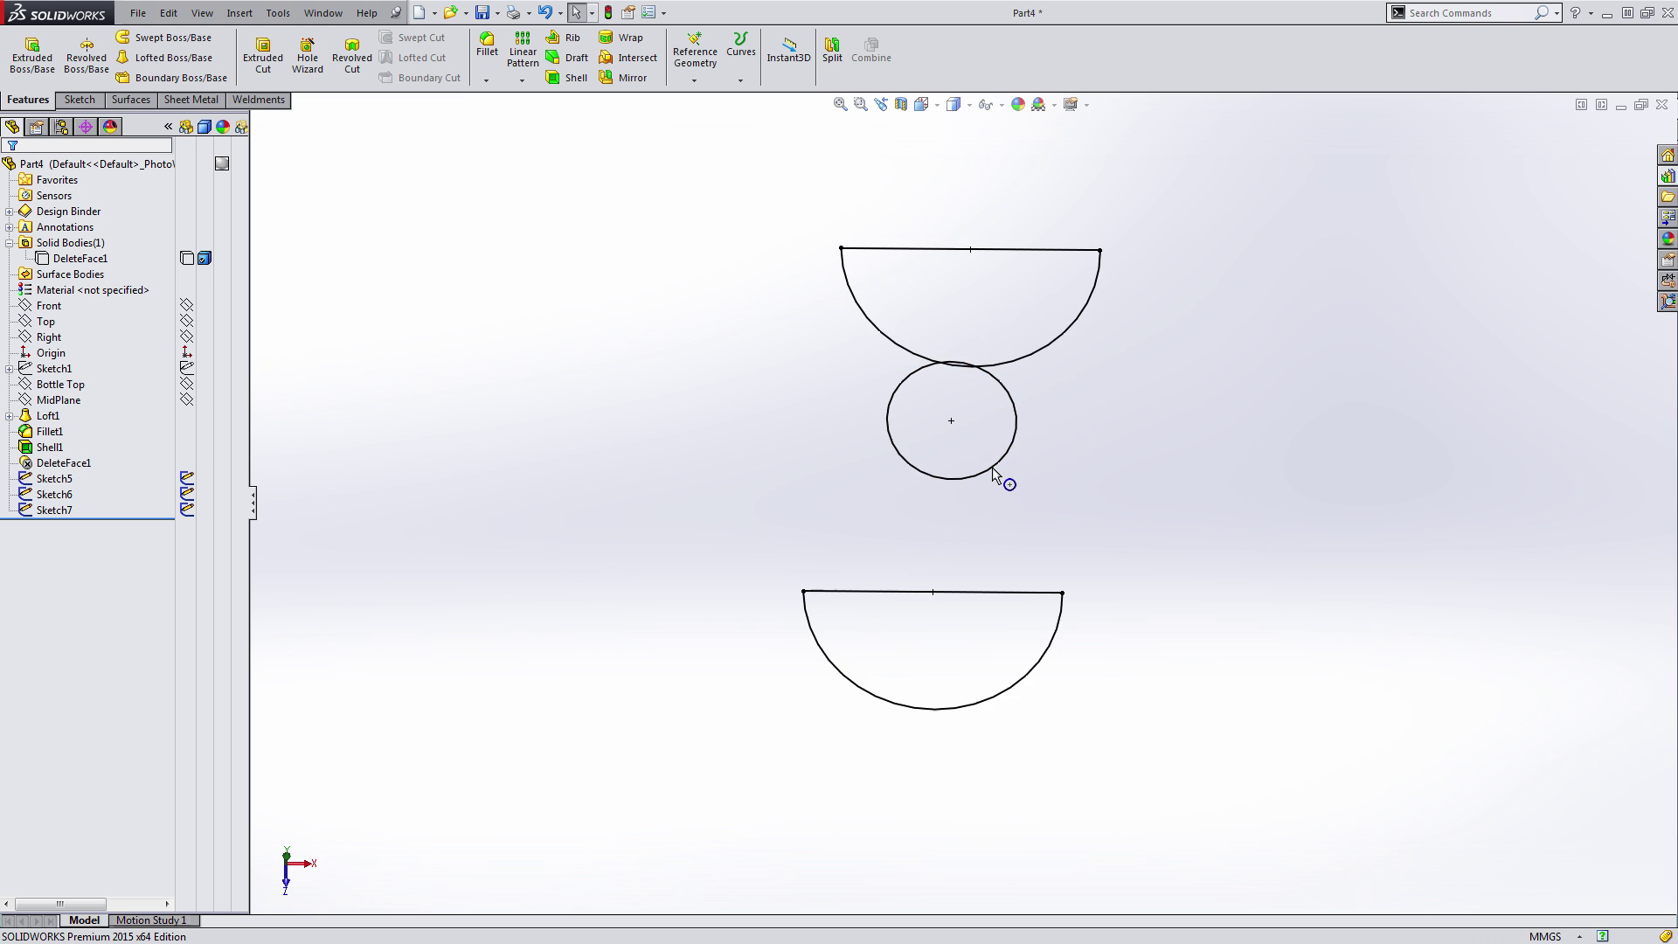
left_click(1098, 261)
left_click(622, 468)
left_click(52, 510)
left_click(54, 456)
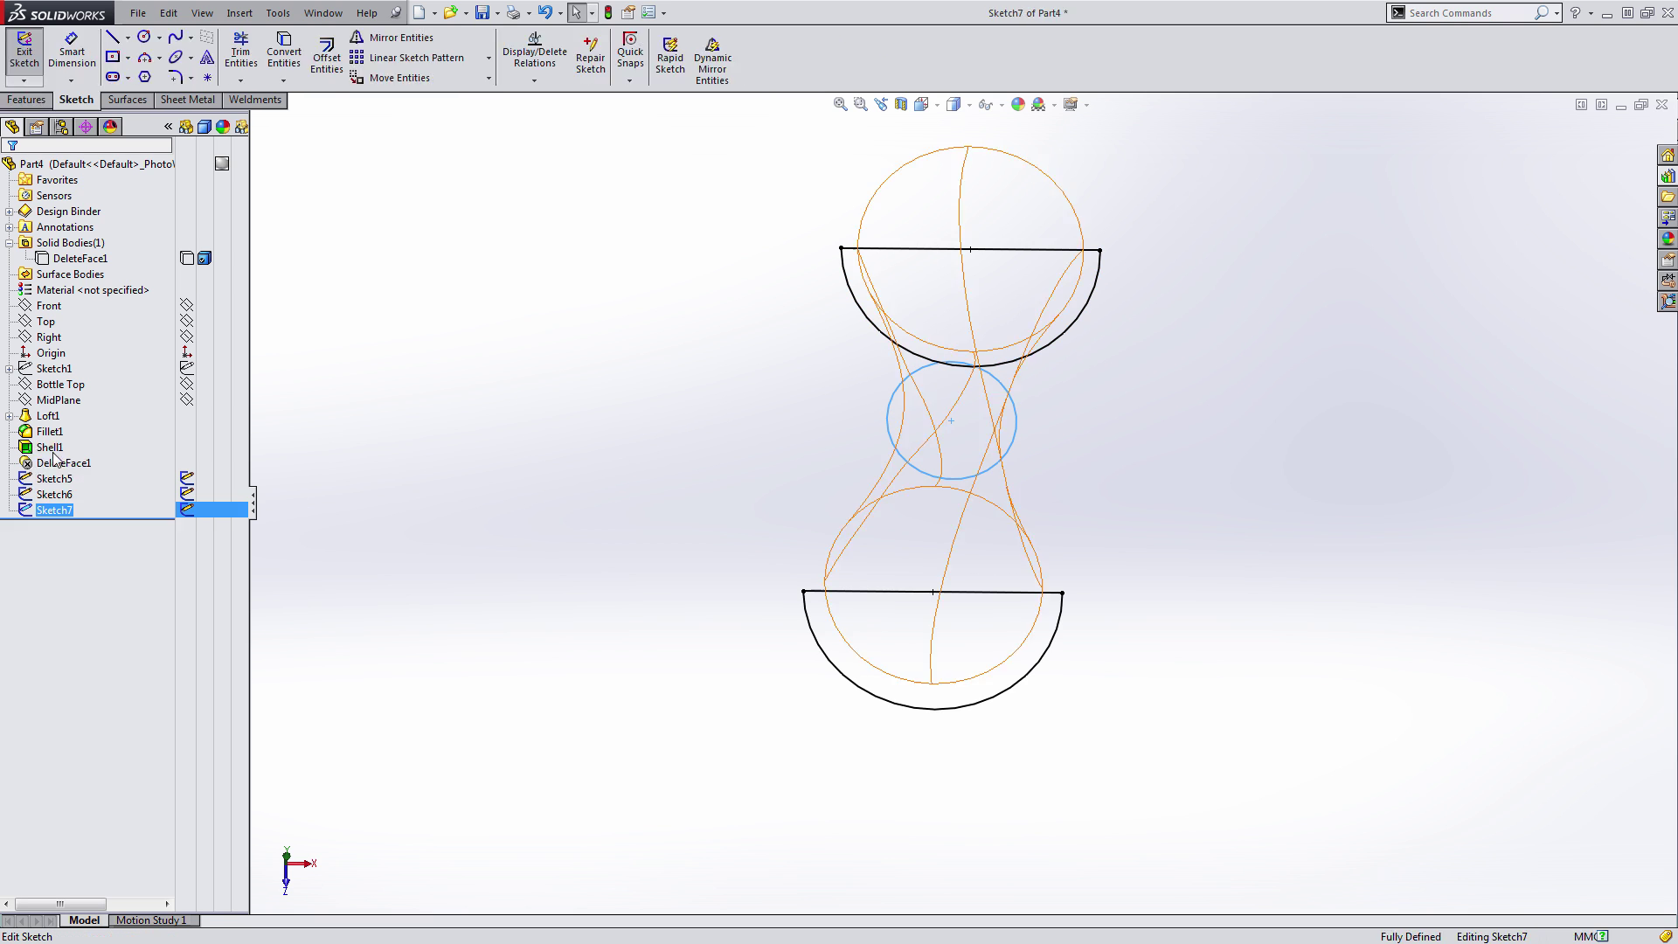
key("l")
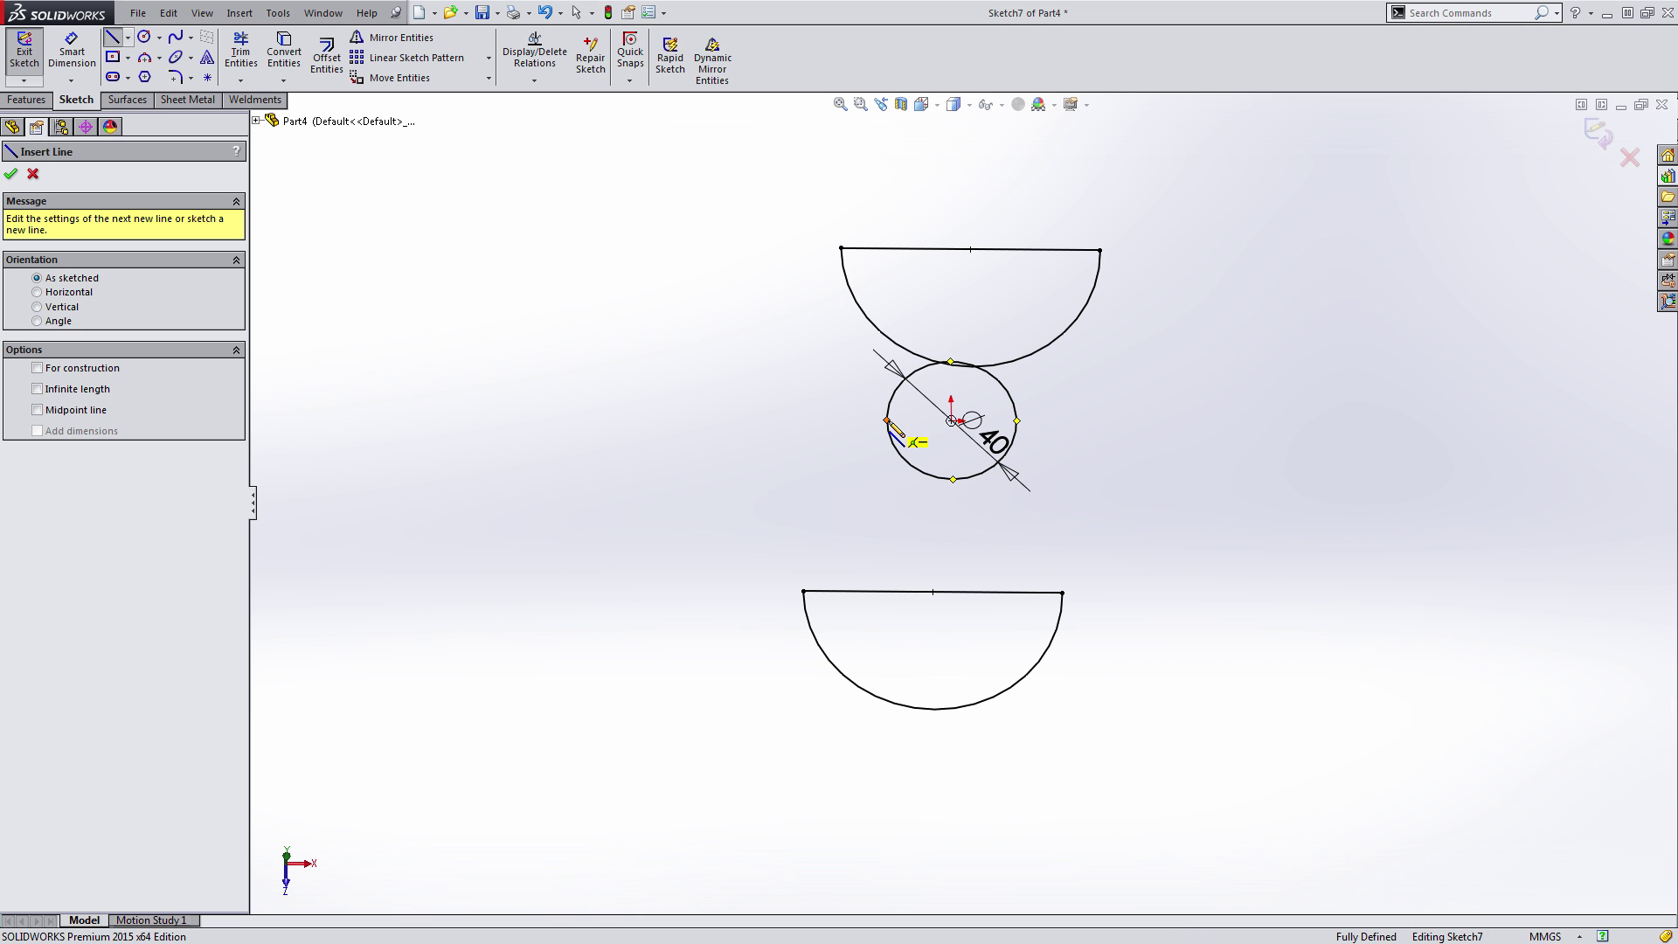
left_click(887, 421)
left_click(1017, 421)
key("Escape")
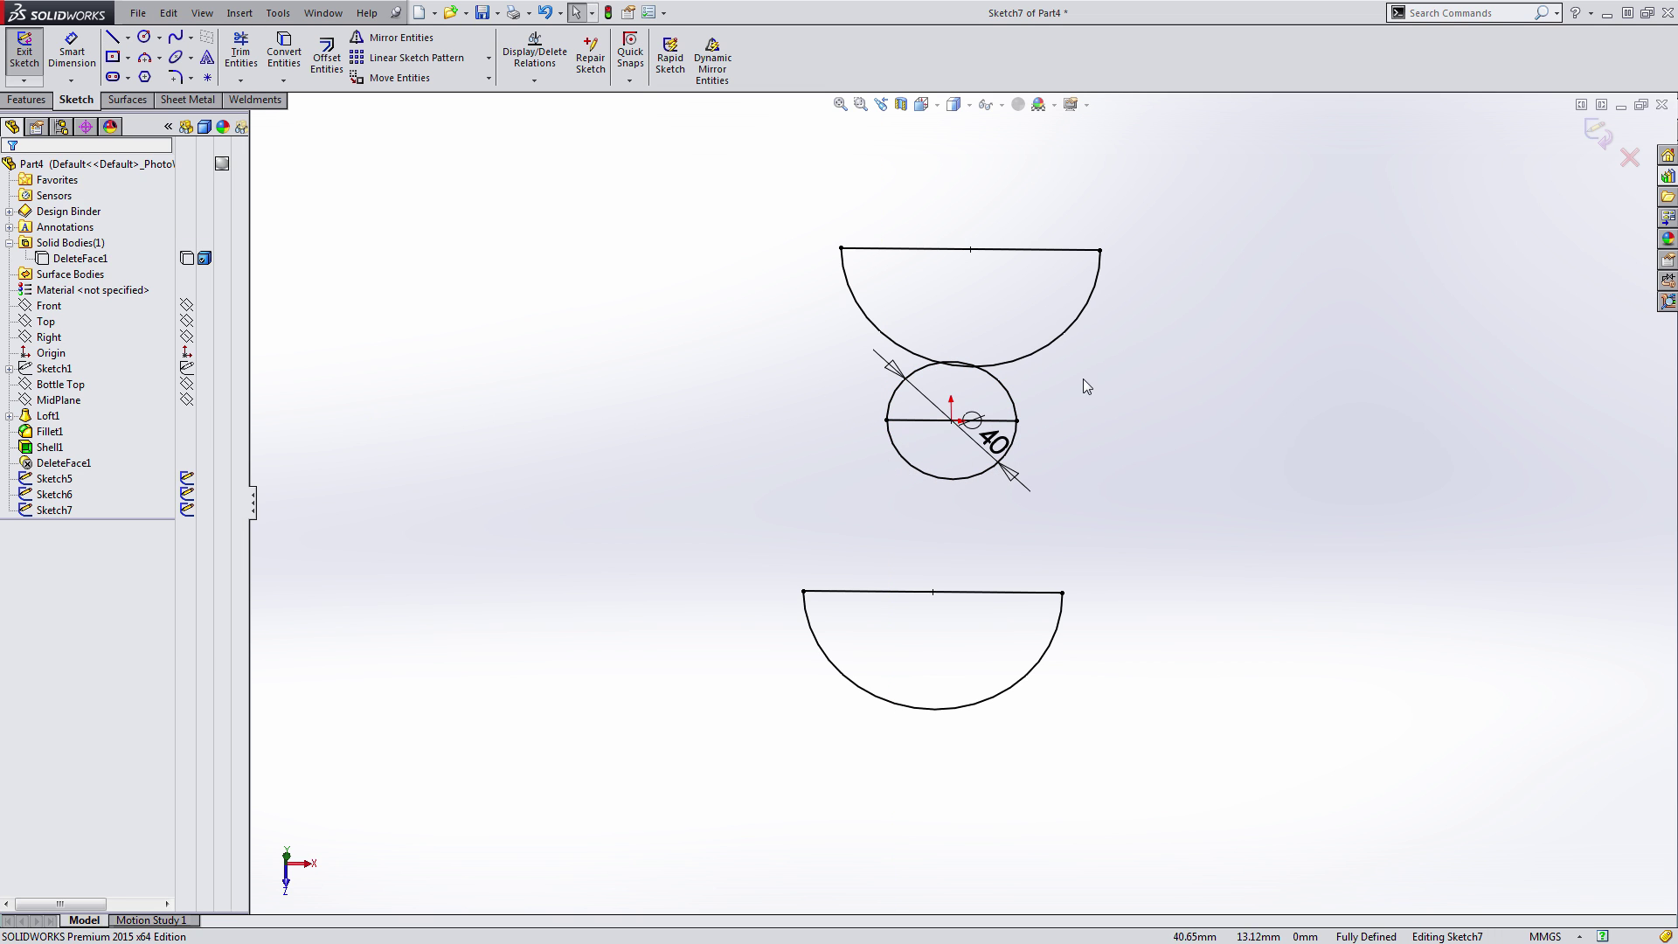
- Trim the rear half of the 40 mm middle circle to leave a closed semicircle, and exit the sketch
key("t")
left_click_drag(1044, 371, 1000, 404)
key("Escape")
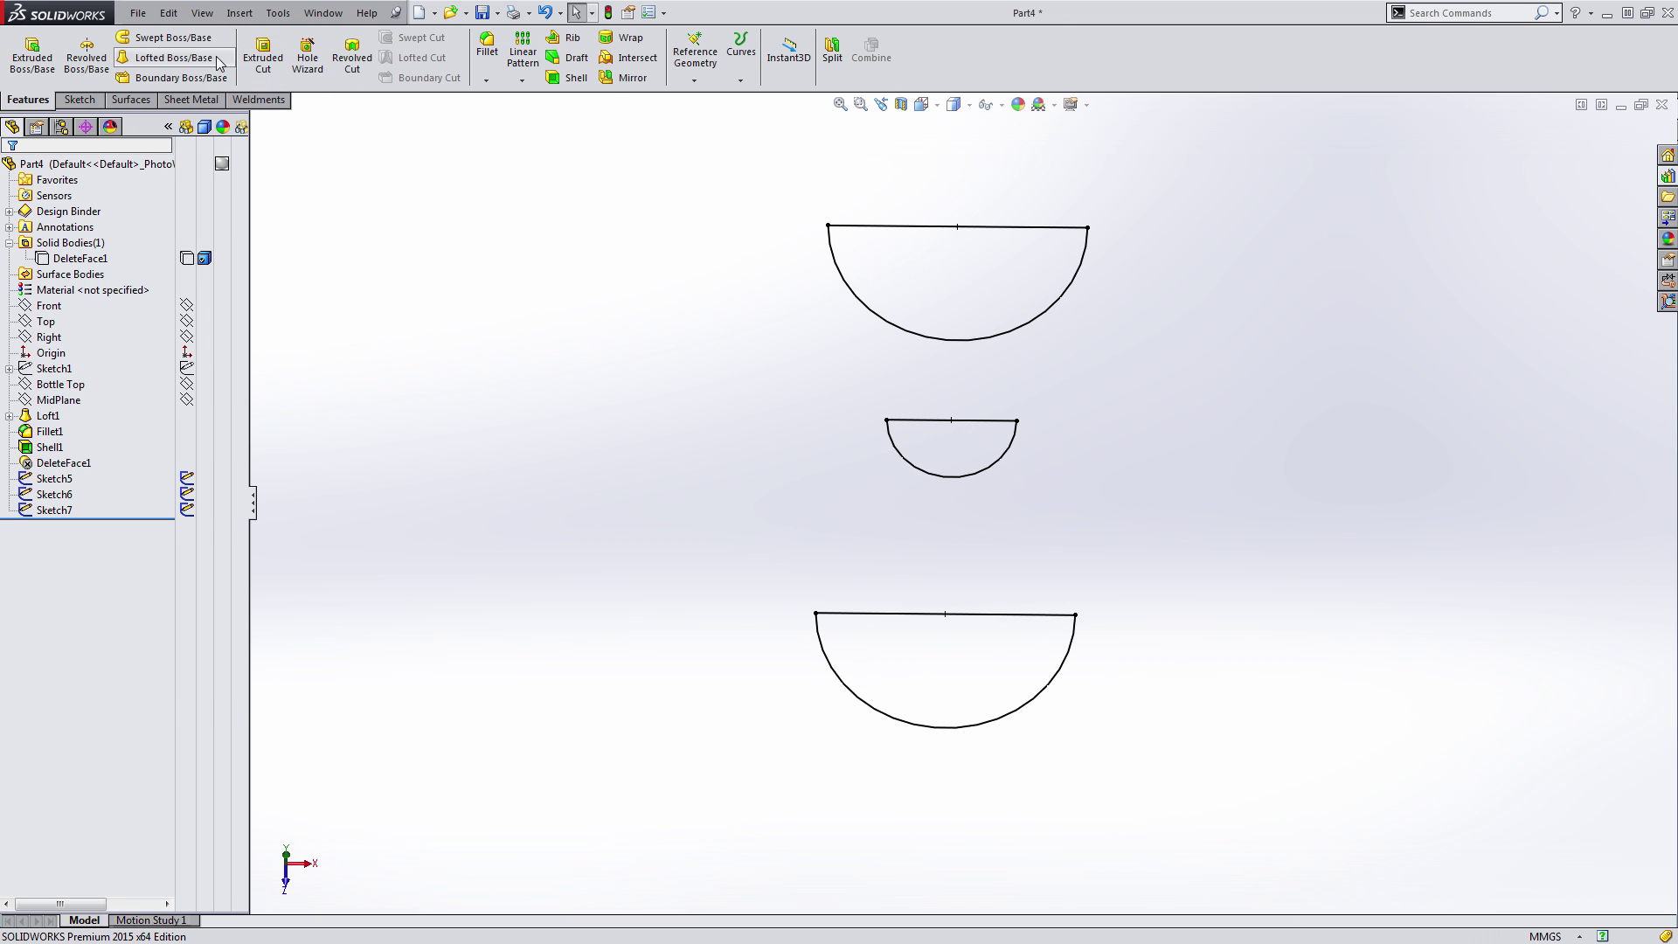
- Loft a separate solid through the semicircular base, middle and top profiles without merging it with the existing body
left_click(219, 63)
left_click(1082, 631)
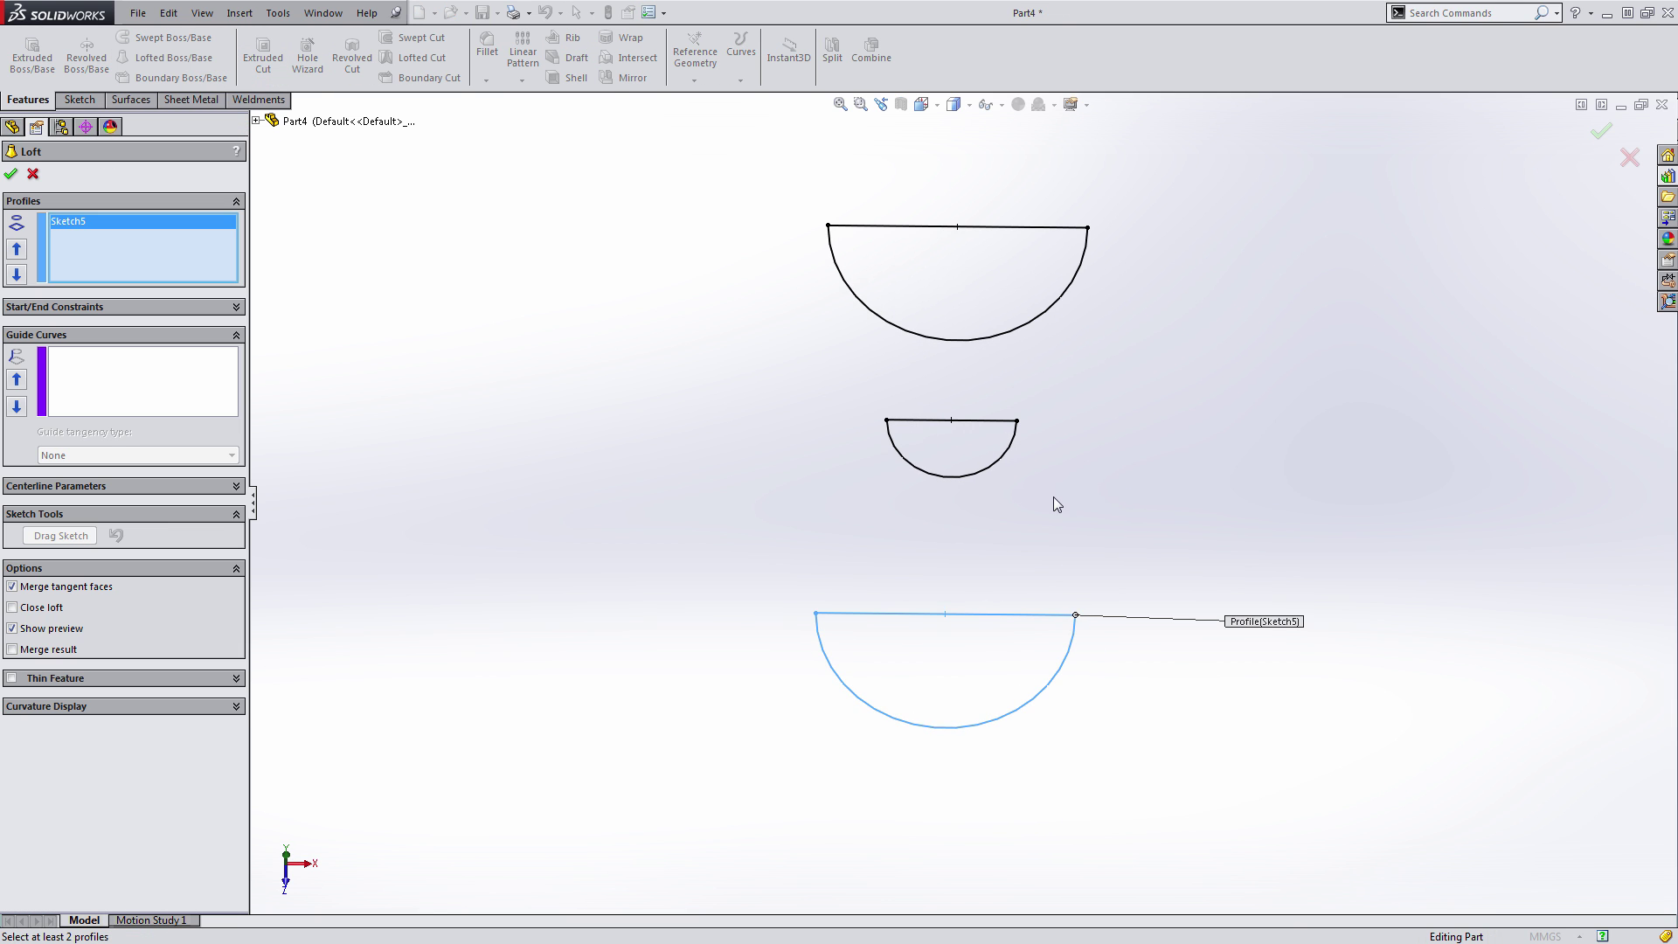
left_click(1019, 428)
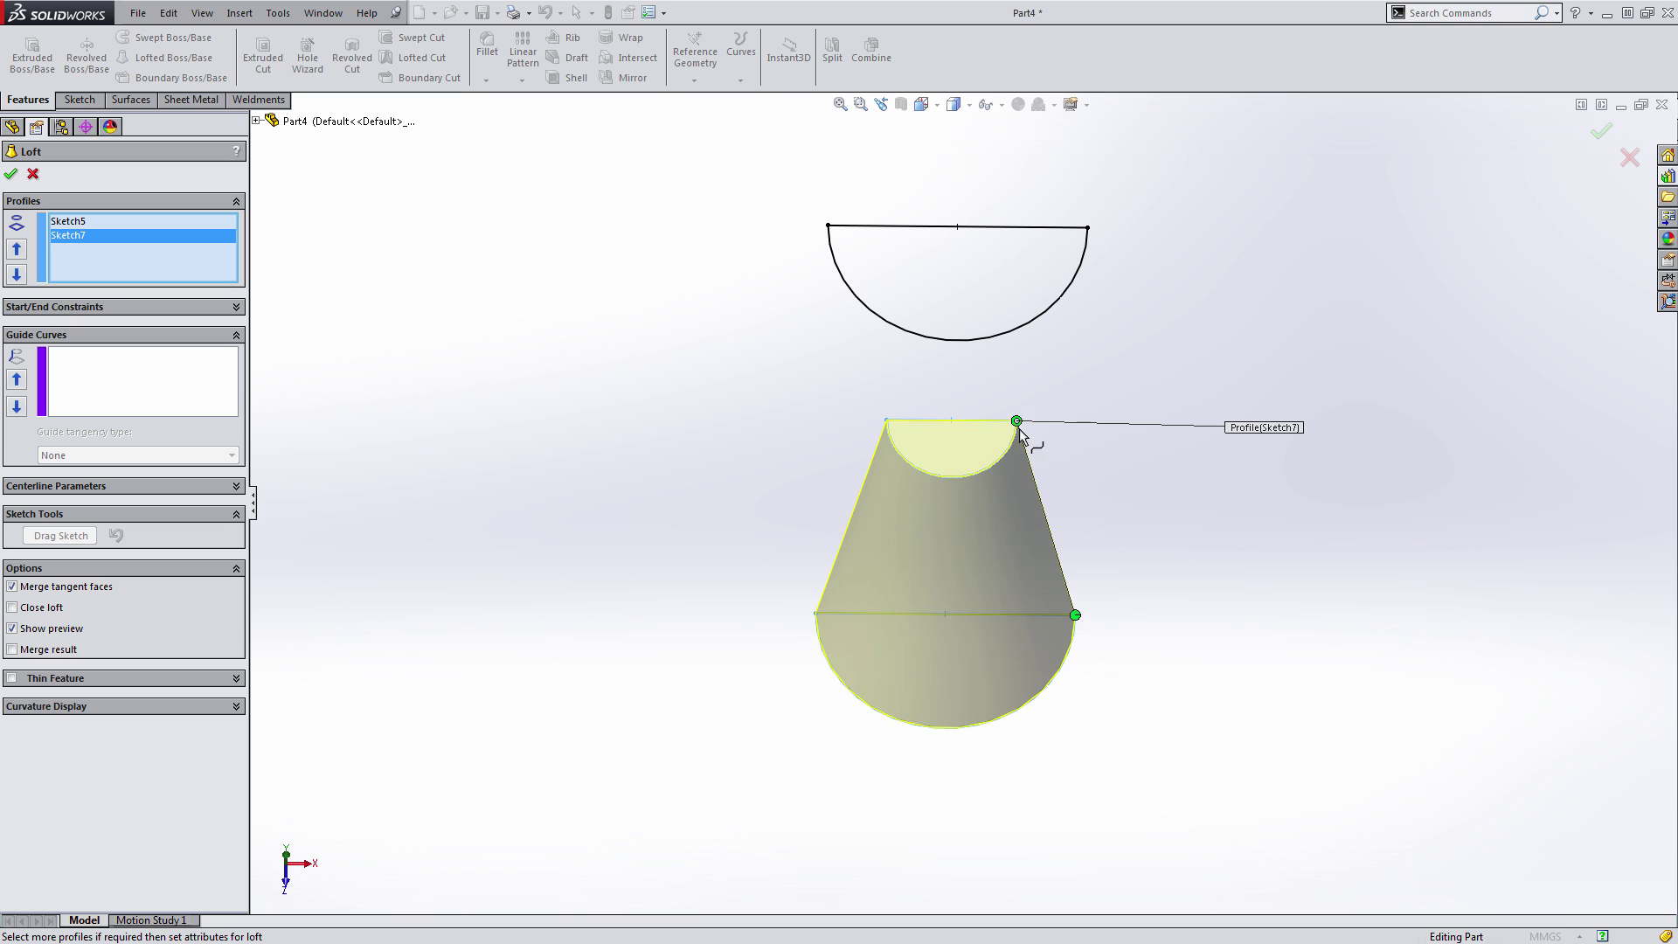
left_click(1093, 239)
middle_click_drag(1108, 466, 1106, 426)
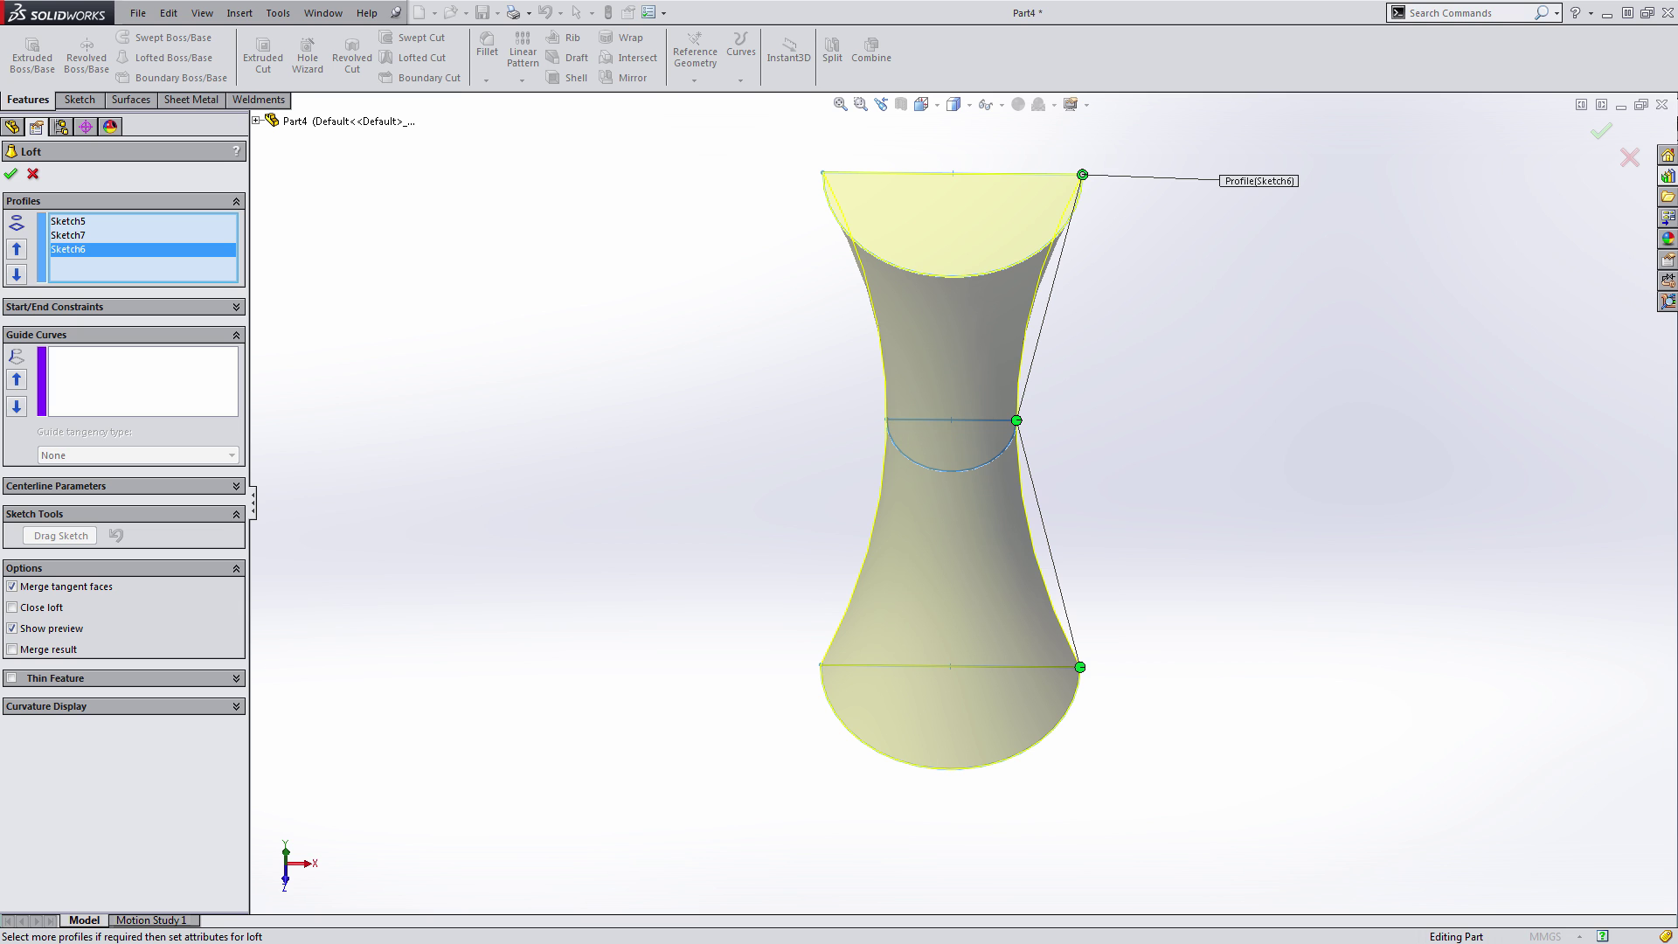
left_click(1599, 133)
- Mirror the lofted half body about its flat rear face and merge both halves into one solid
middle_click_drag(989, 460, 912, 423)
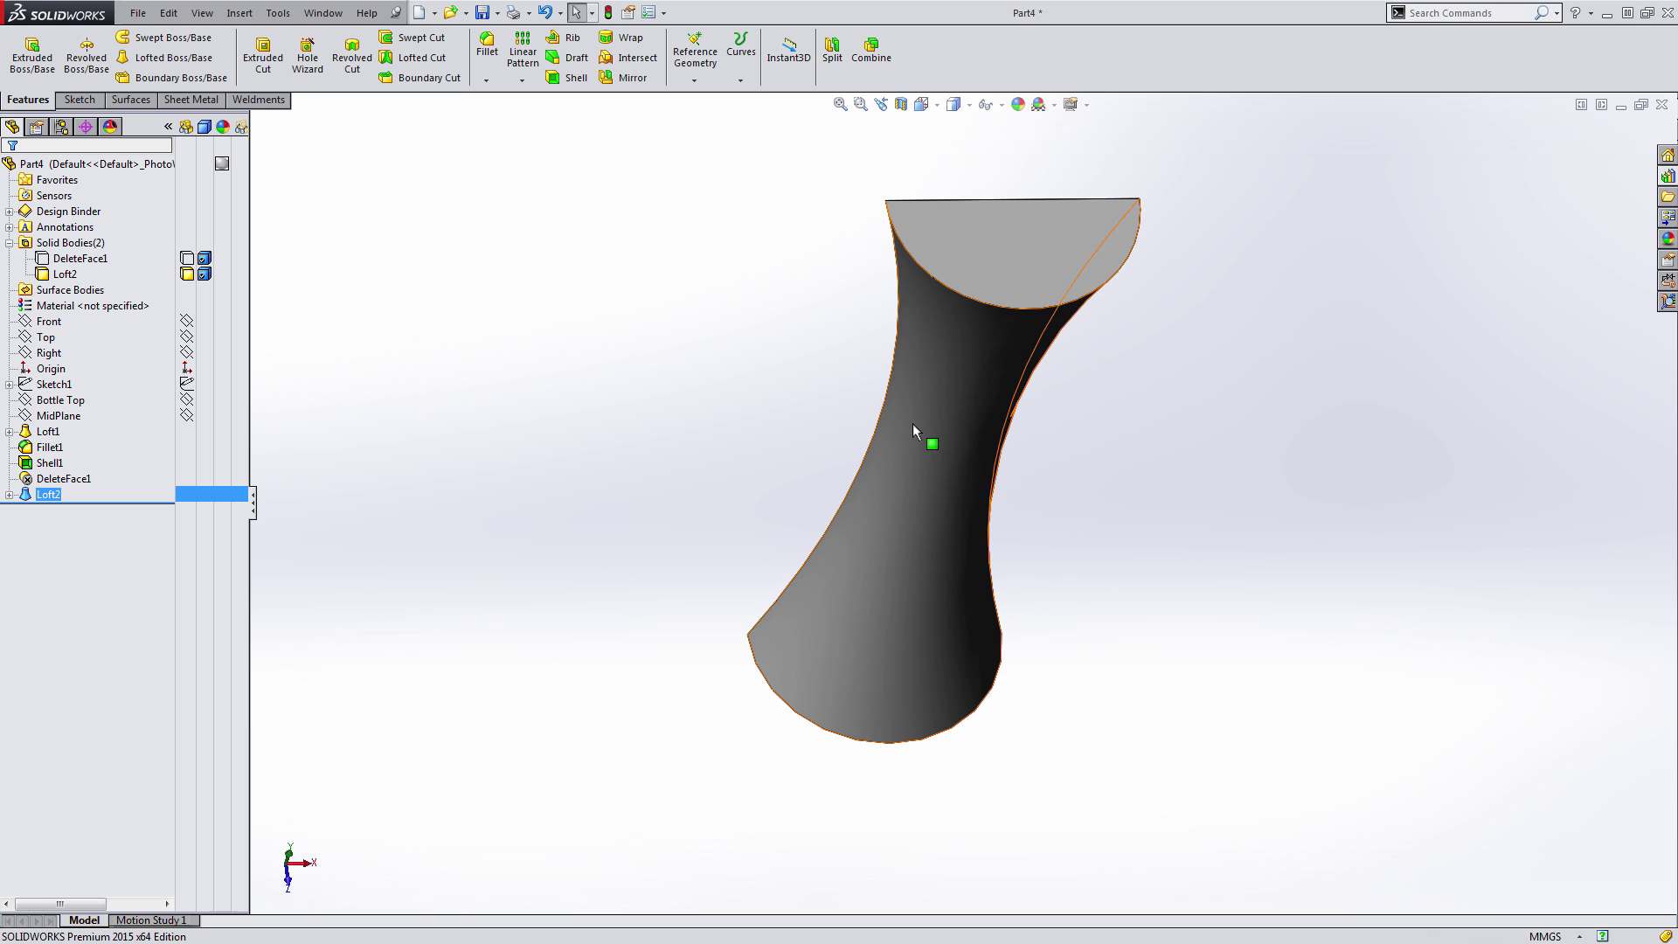
left_click(629, 79)
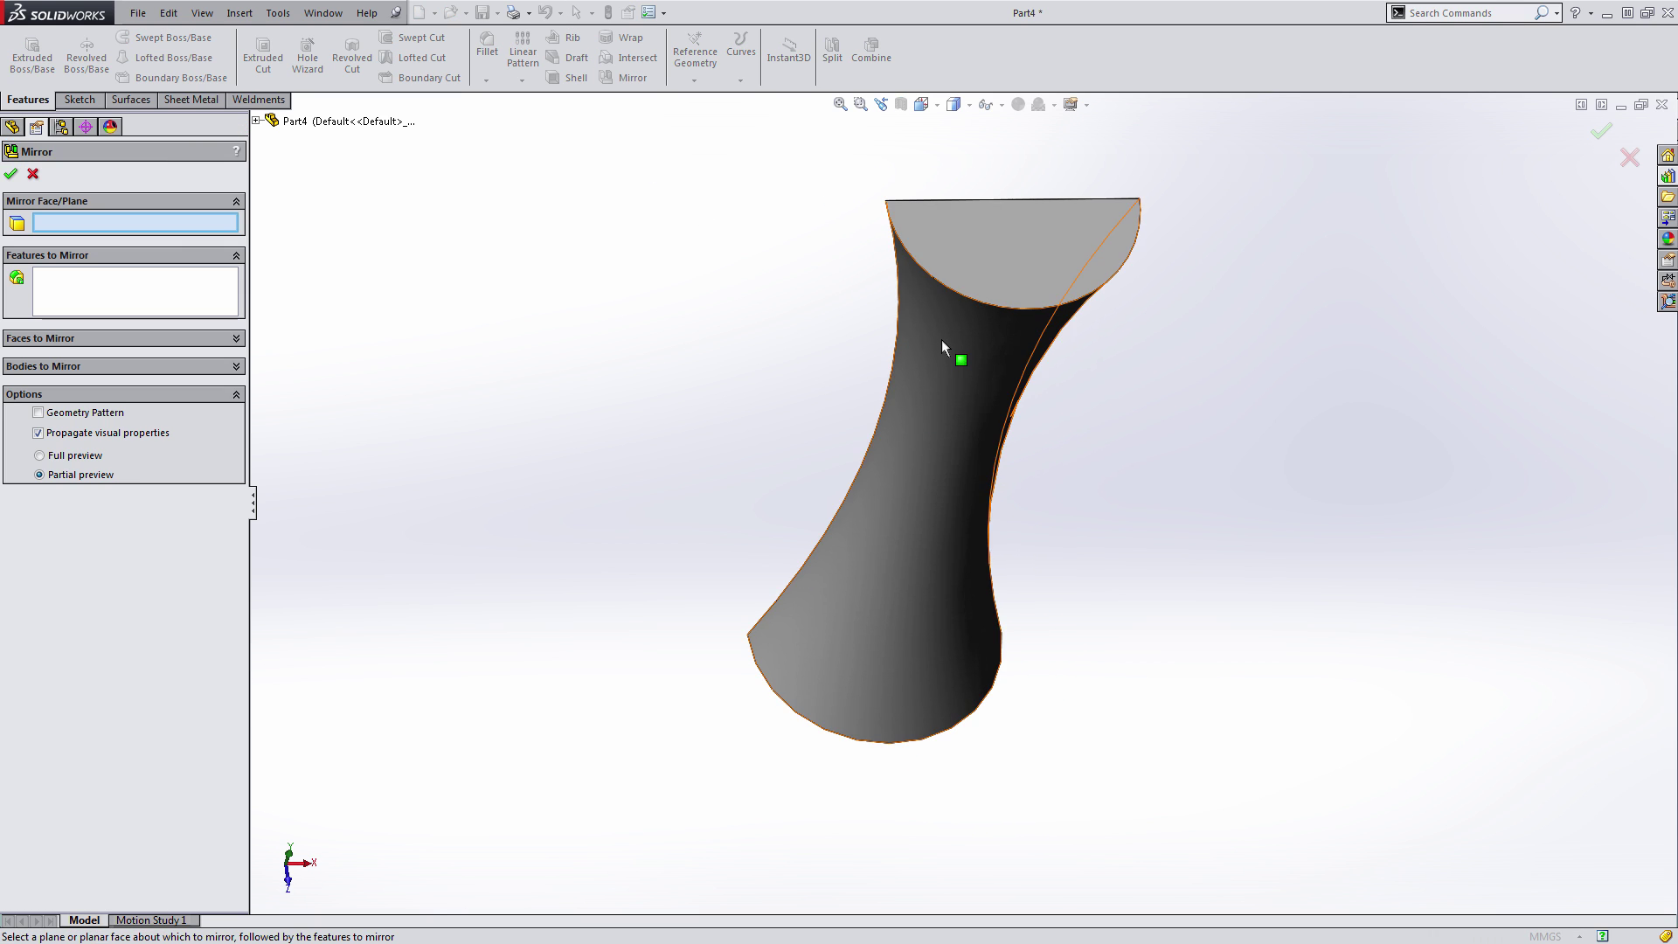
key("ctrl+5")
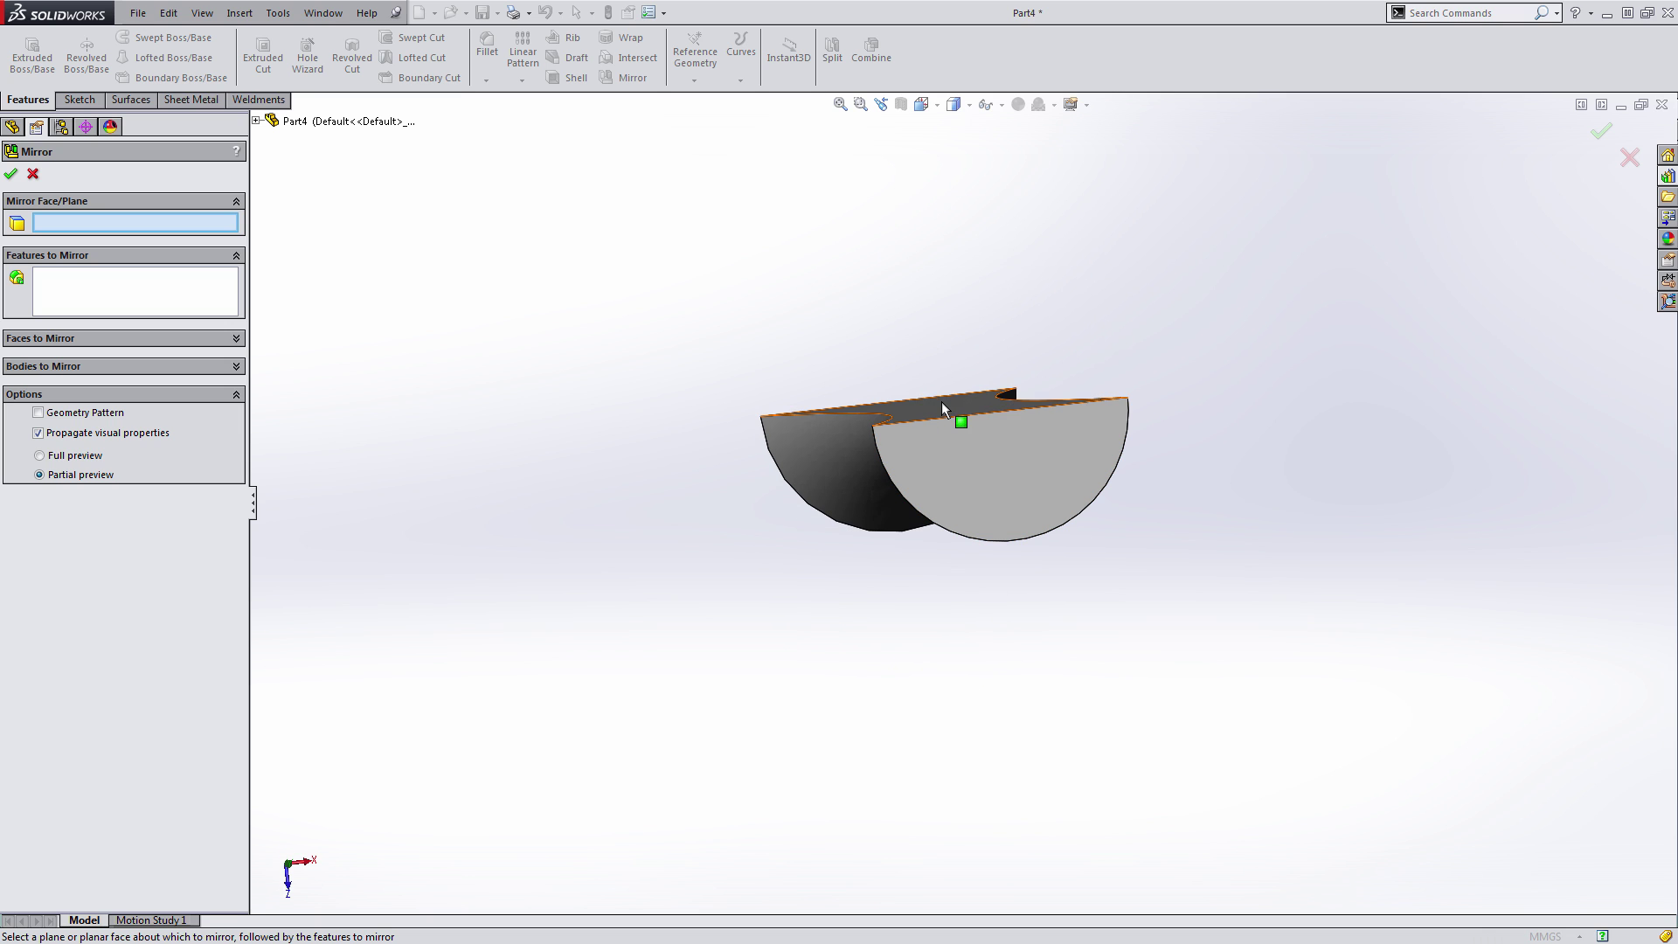
left_click(942, 401)
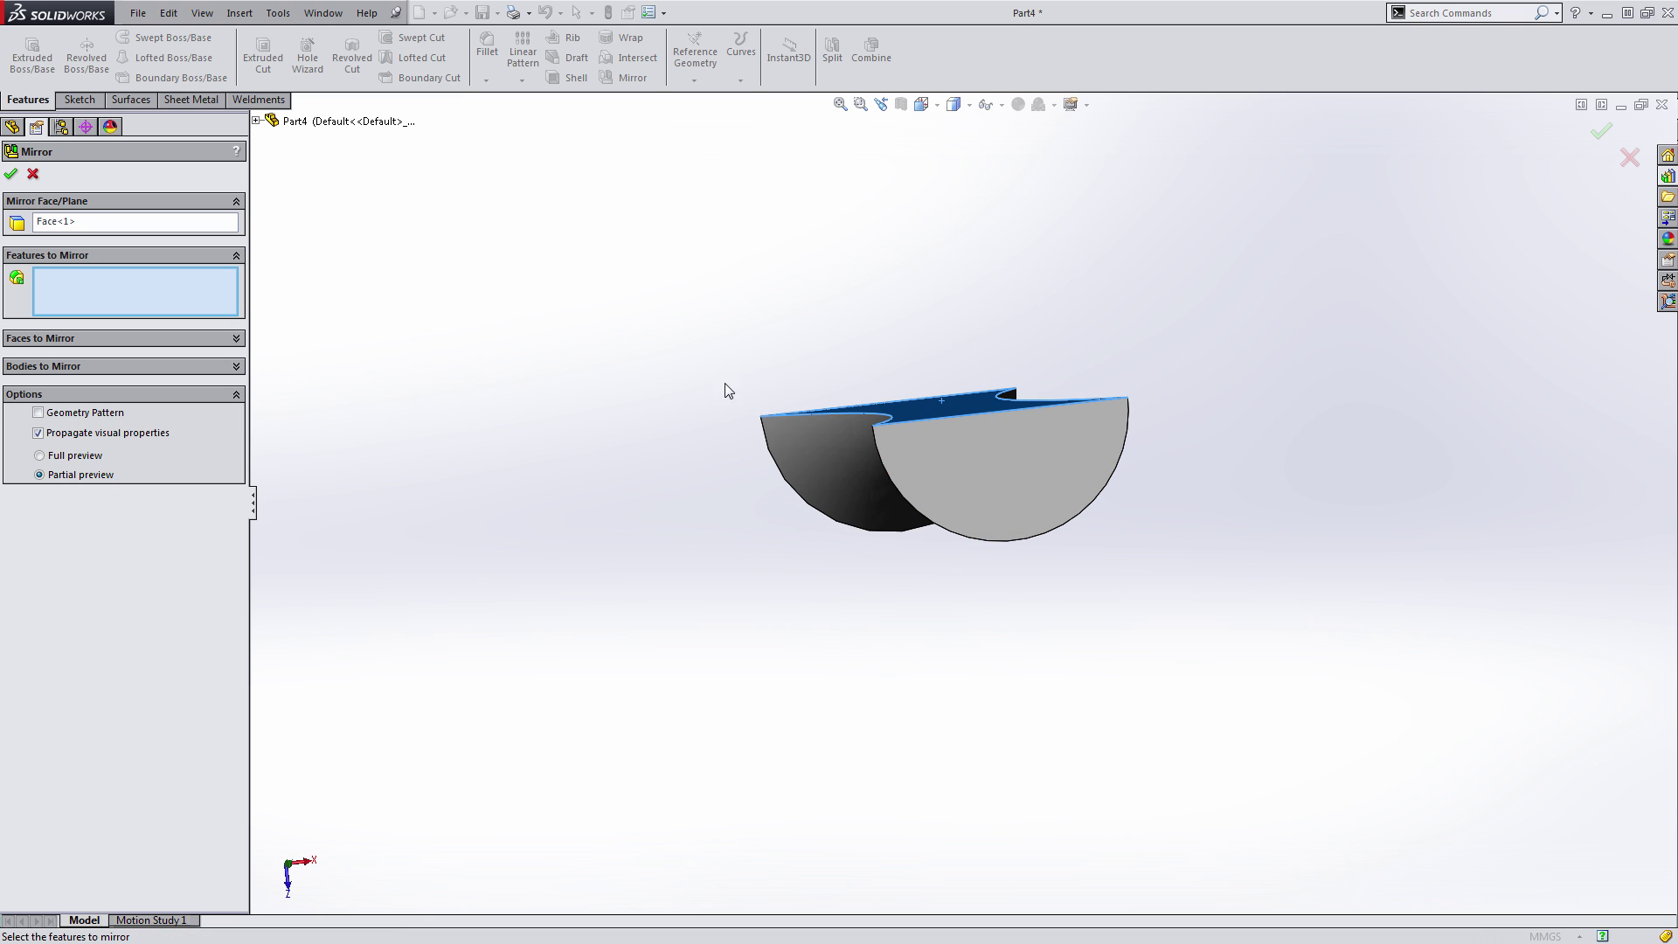
left_click(139, 368)
left_click(1026, 475)
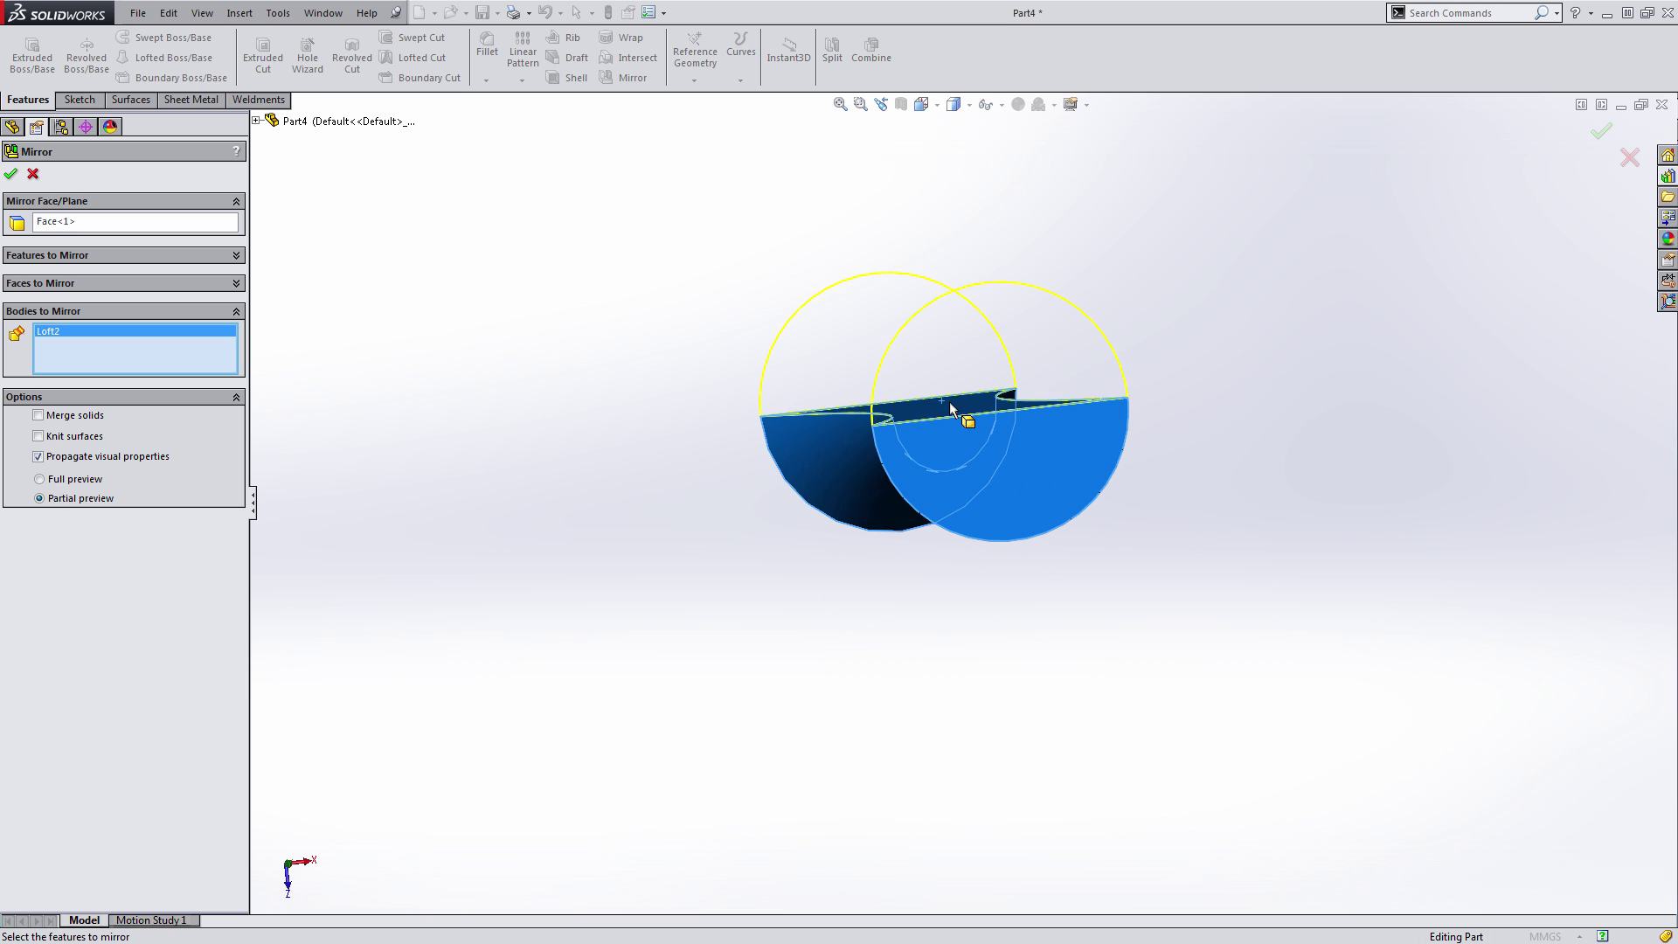
left_click(12, 173)
- Examine the mirrored body from several angles, with and without displayed edges, and in the front view
middle_click_drag(819, 687, 997, 637)
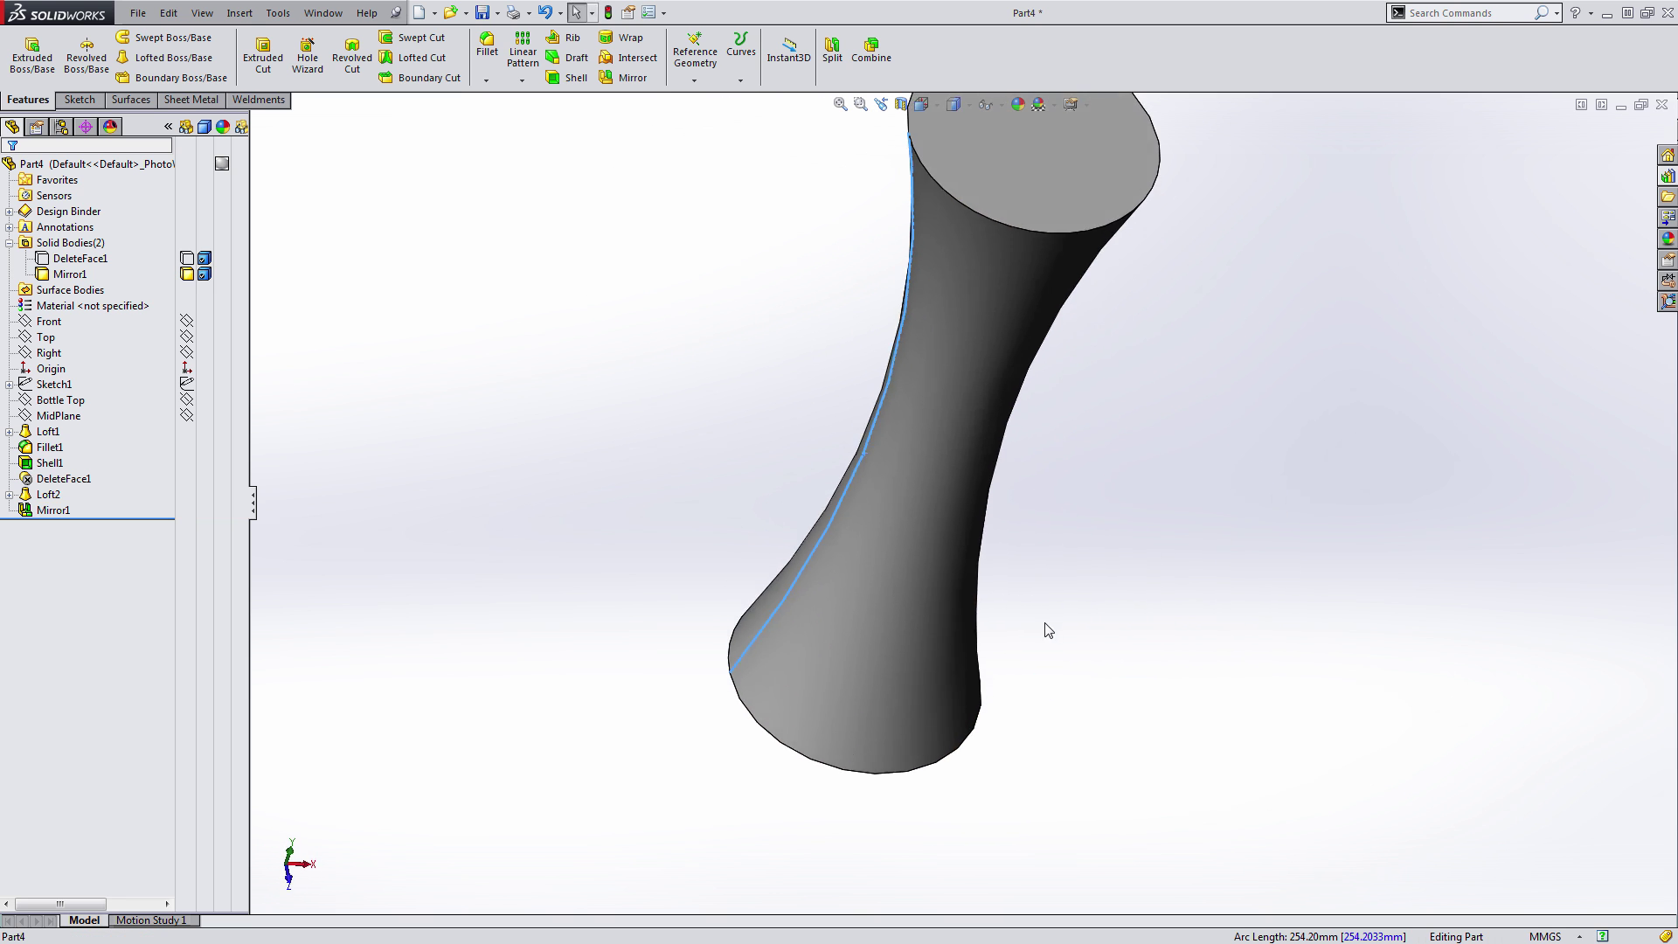
left_click(955, 104)
left_click(956, 150)
mouse_move(1093, 611)
middle_mouse_down()
mouse_move(1116, 600)
mouse_move(1217, 644)
mouse_move(1128, 583)
middle_mouse_up()
left_click(954, 104)
left_click(957, 130)
middle_click_drag(1125, 524, 1090, 528)
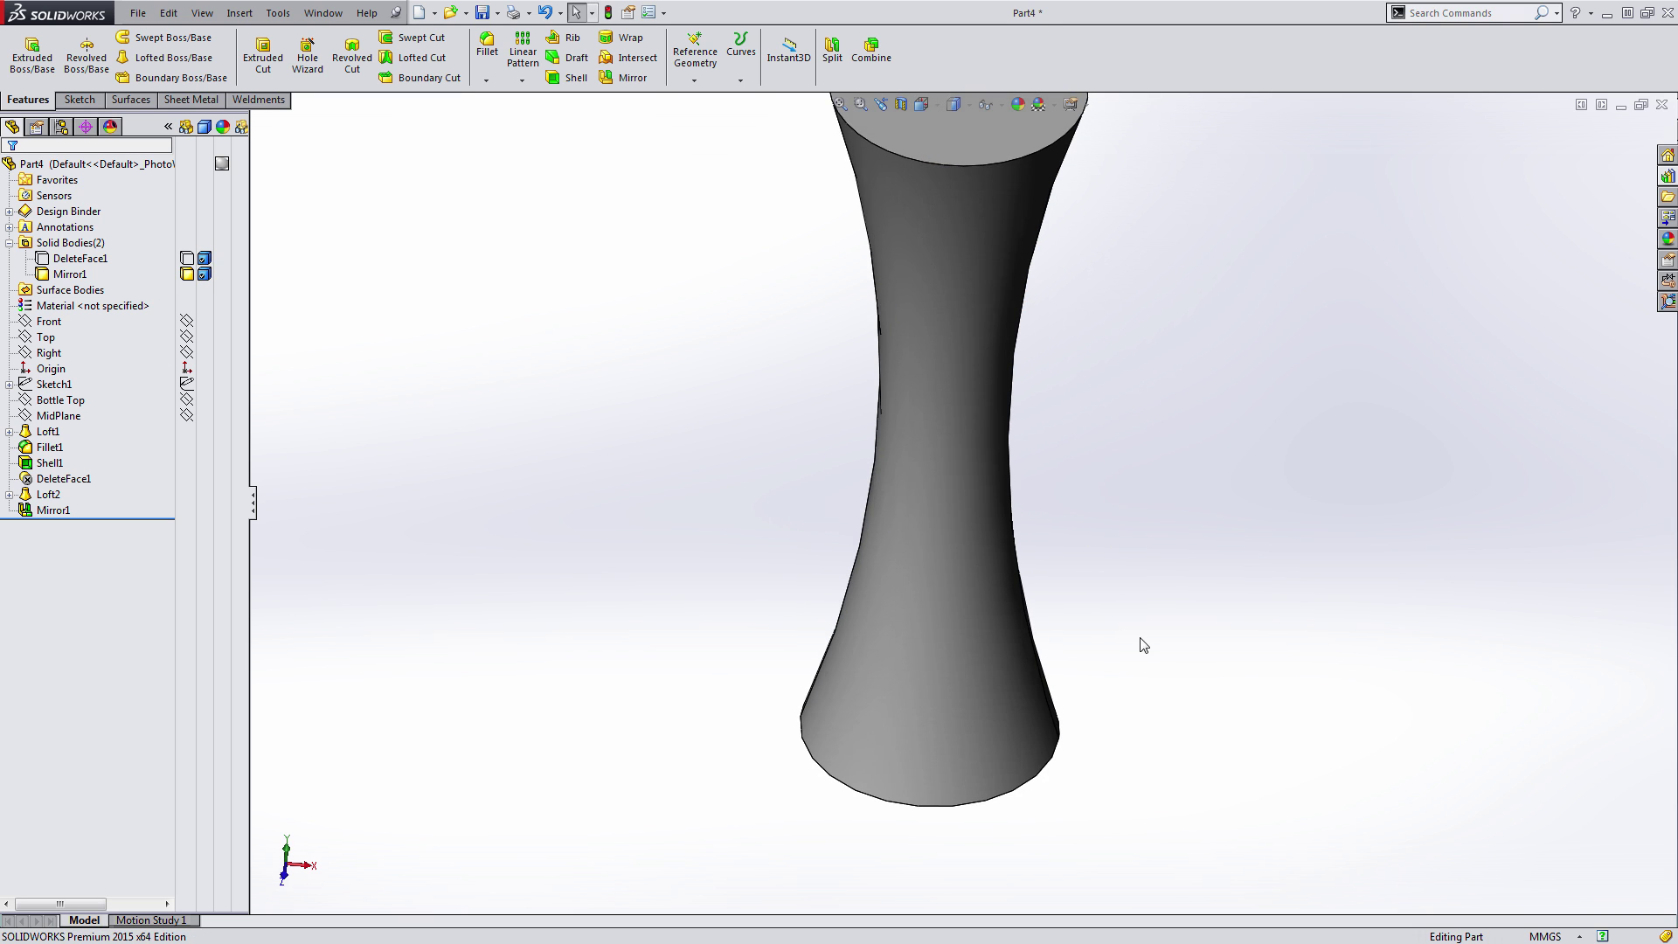
key("f")
middle_click_drag(1022, 585, 1049, 513)
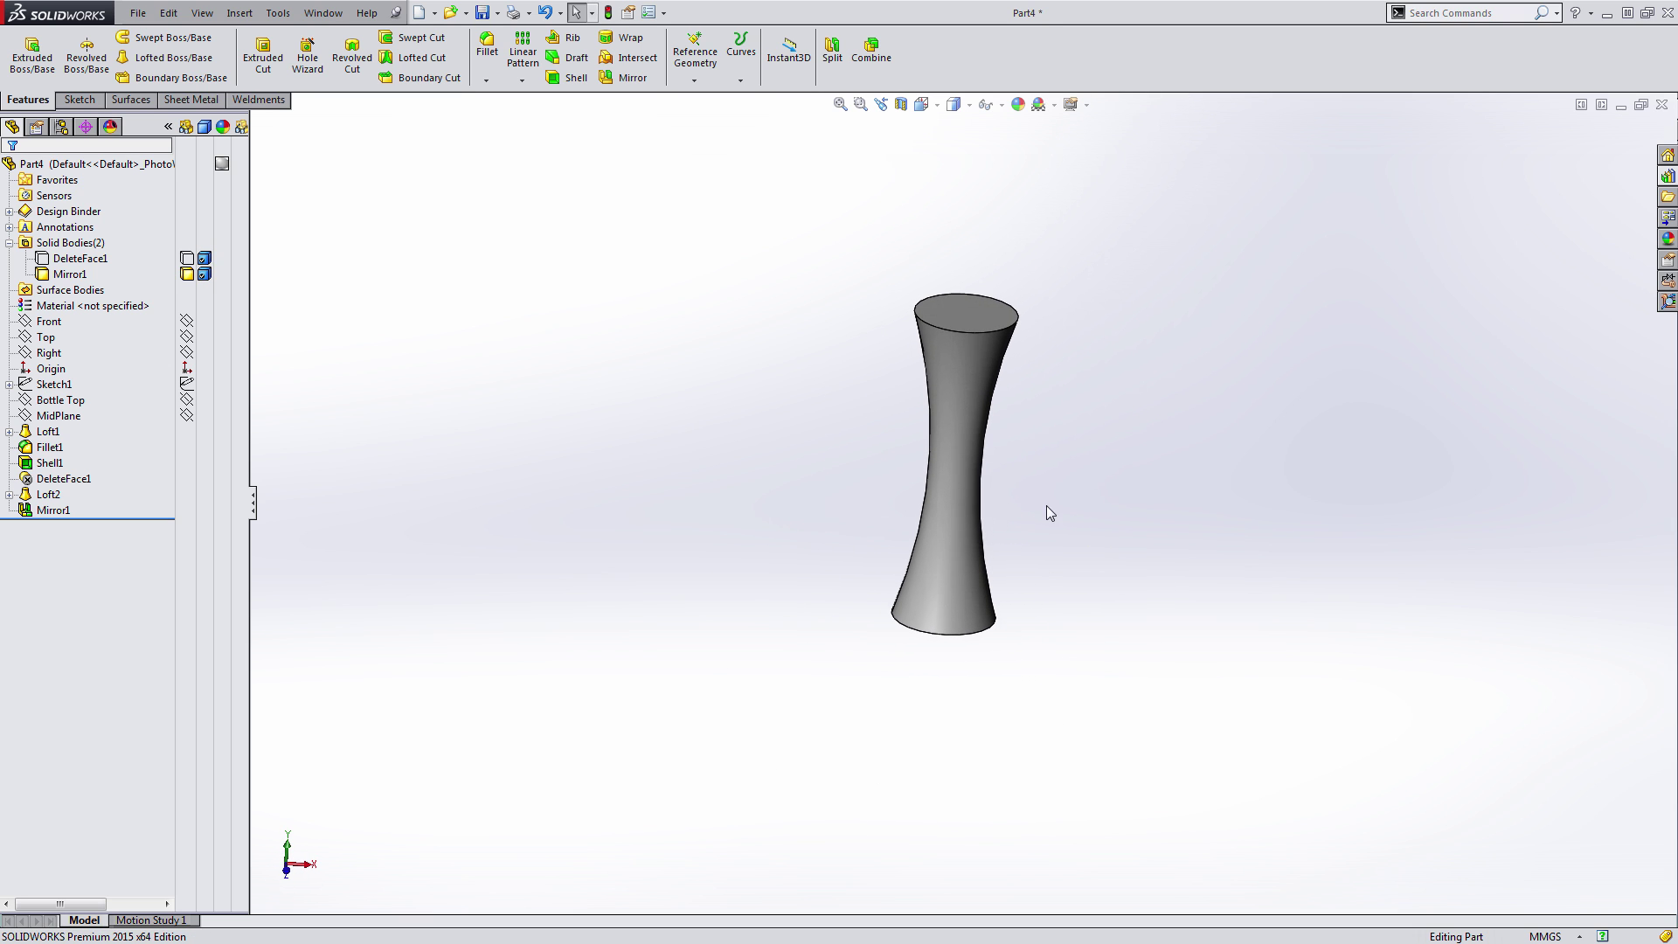
key("ctrl+1")
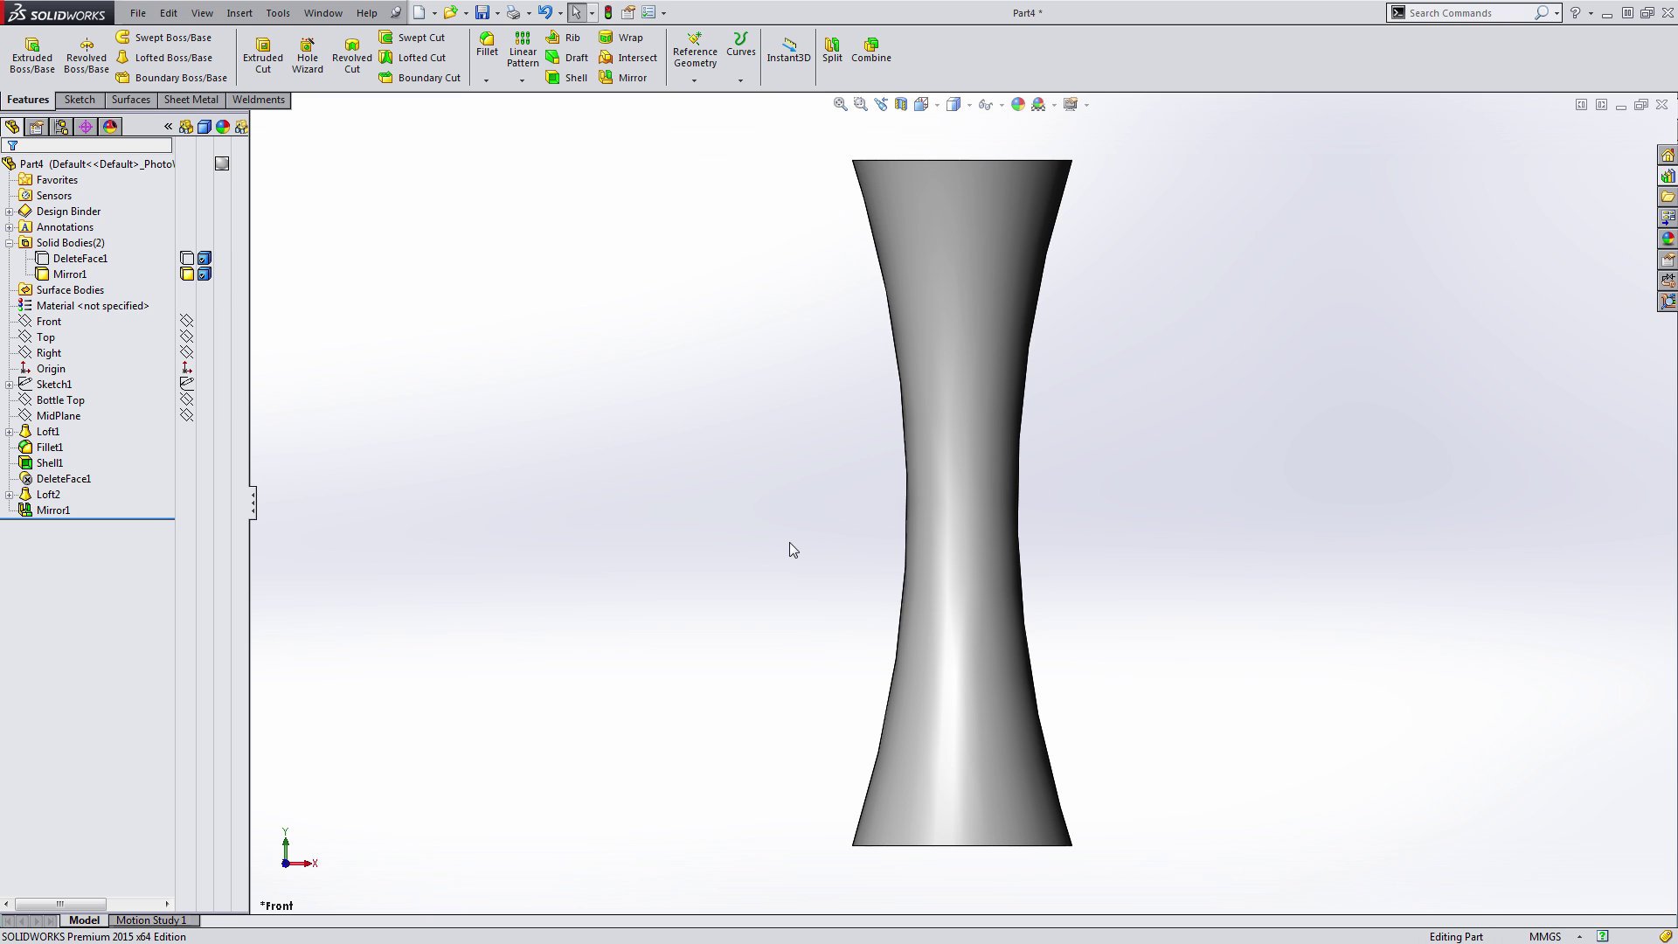
key("Down")
left_click(741, 79)
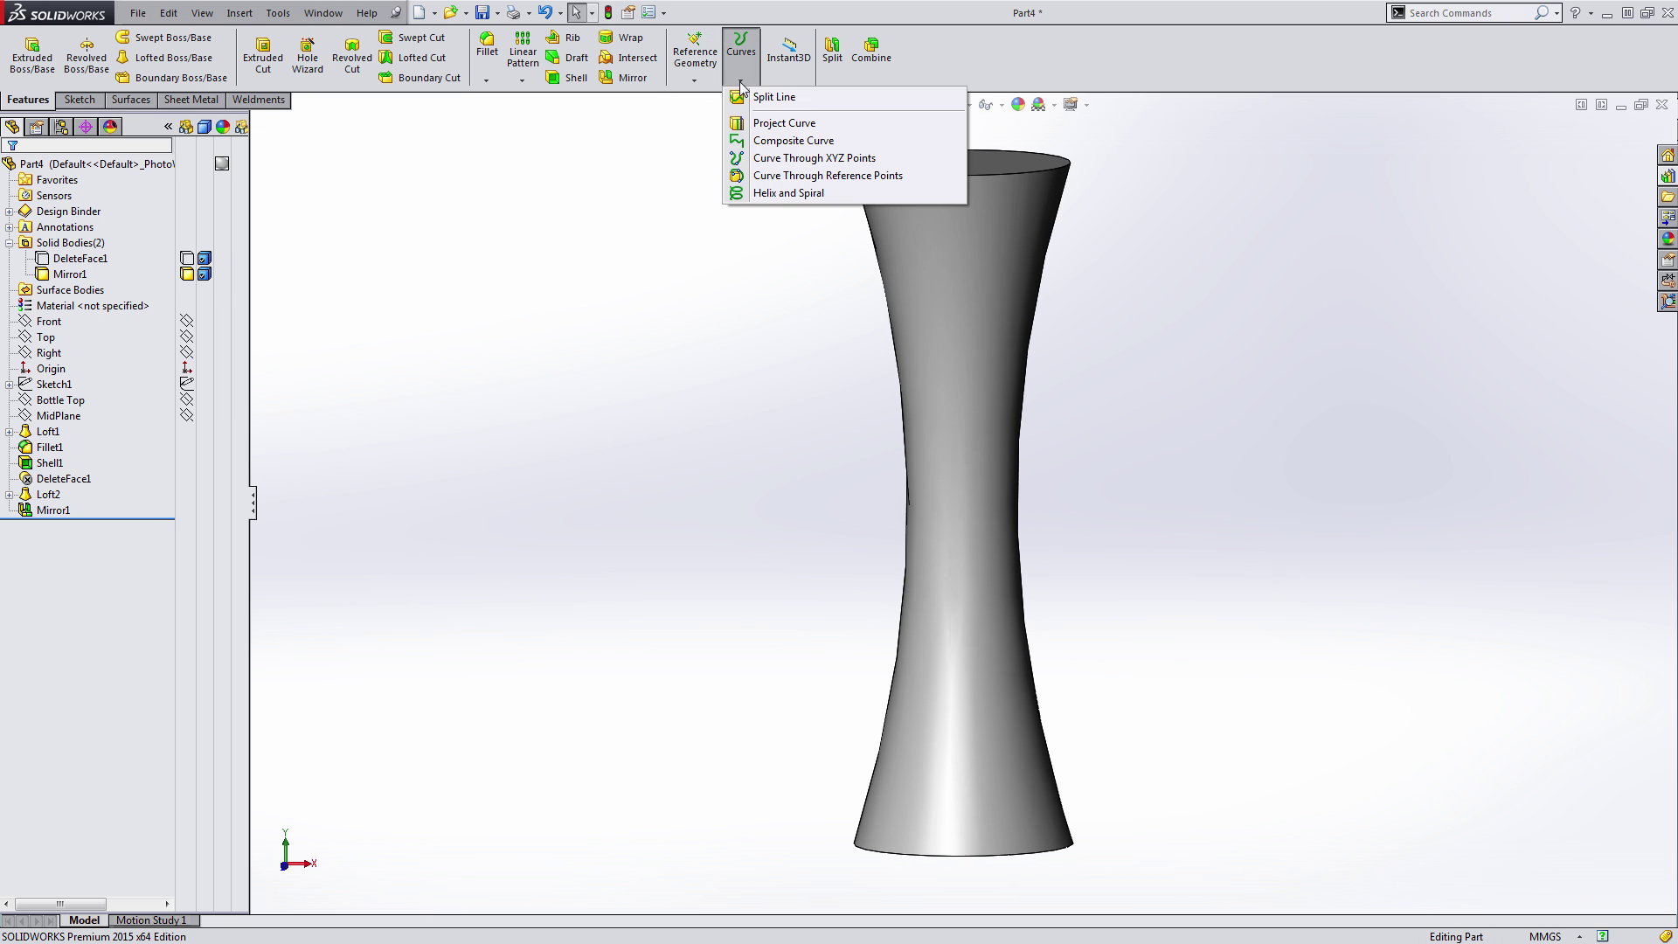
left_click(773, 194)
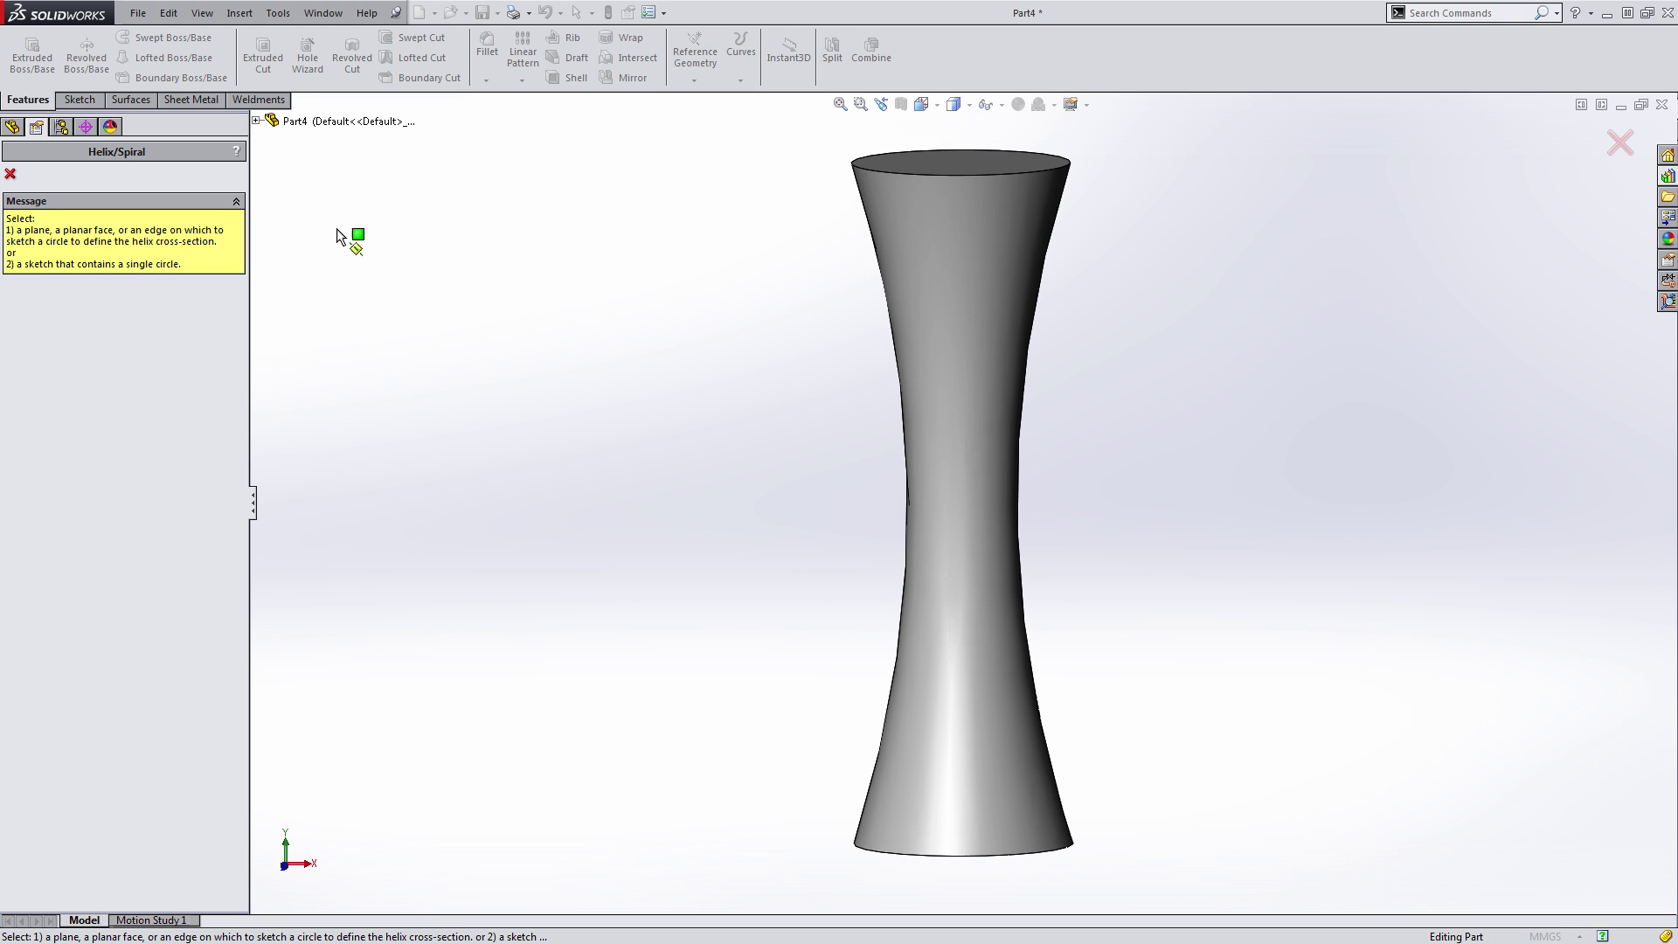
left_click(10, 173)
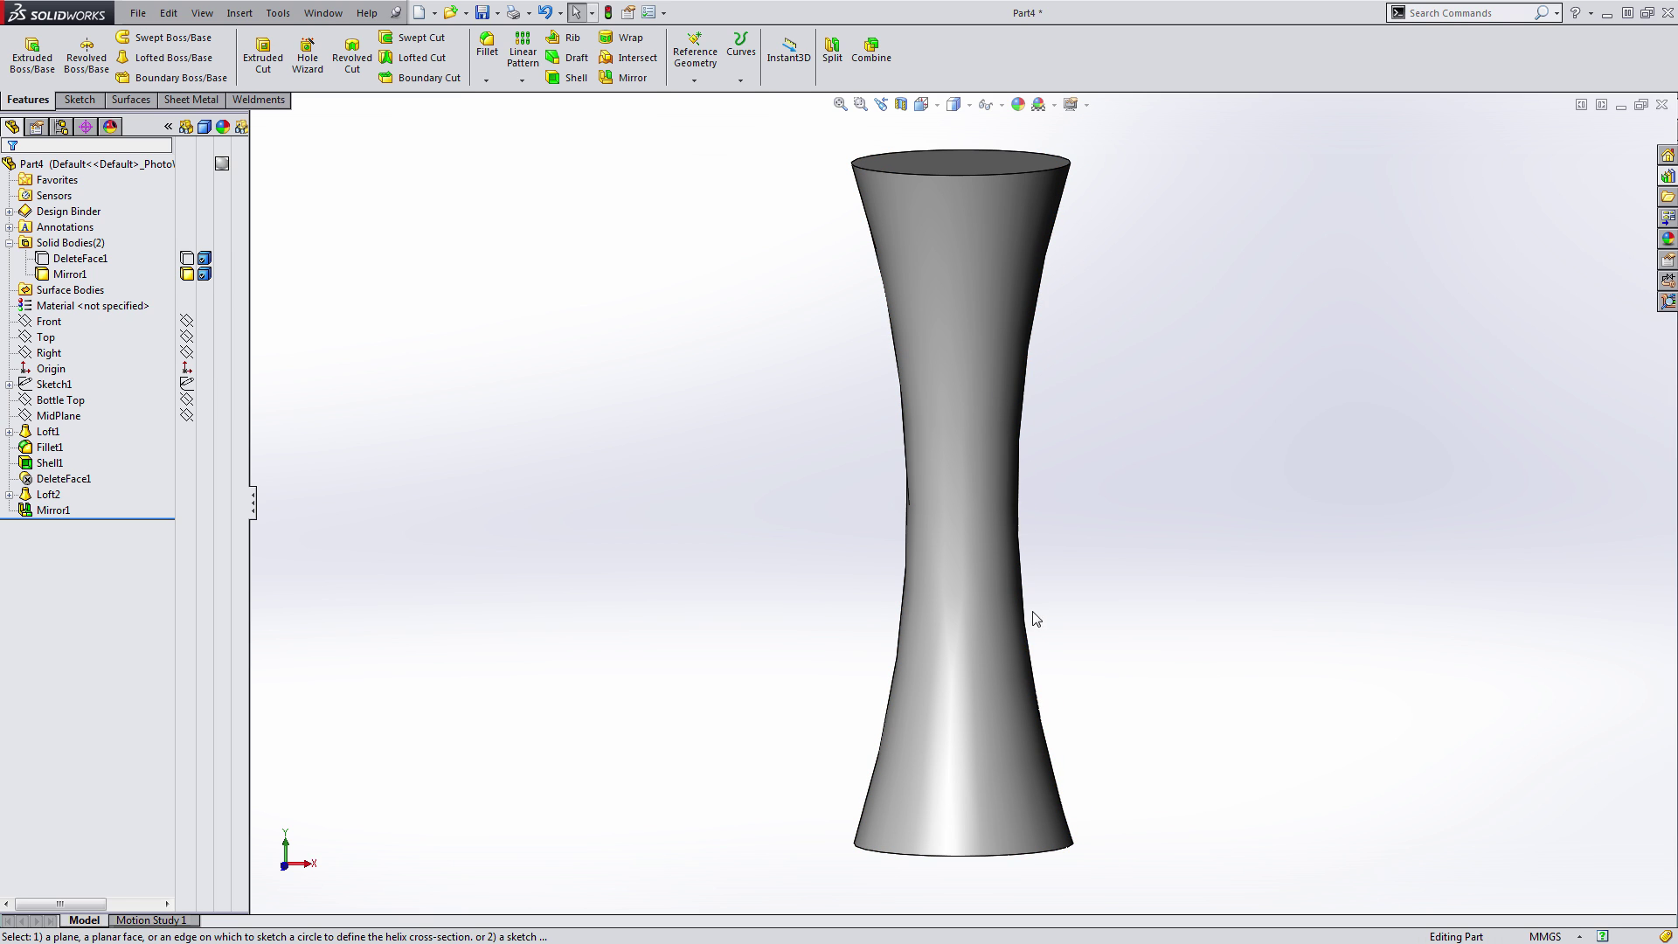
left_click(1074, 853)
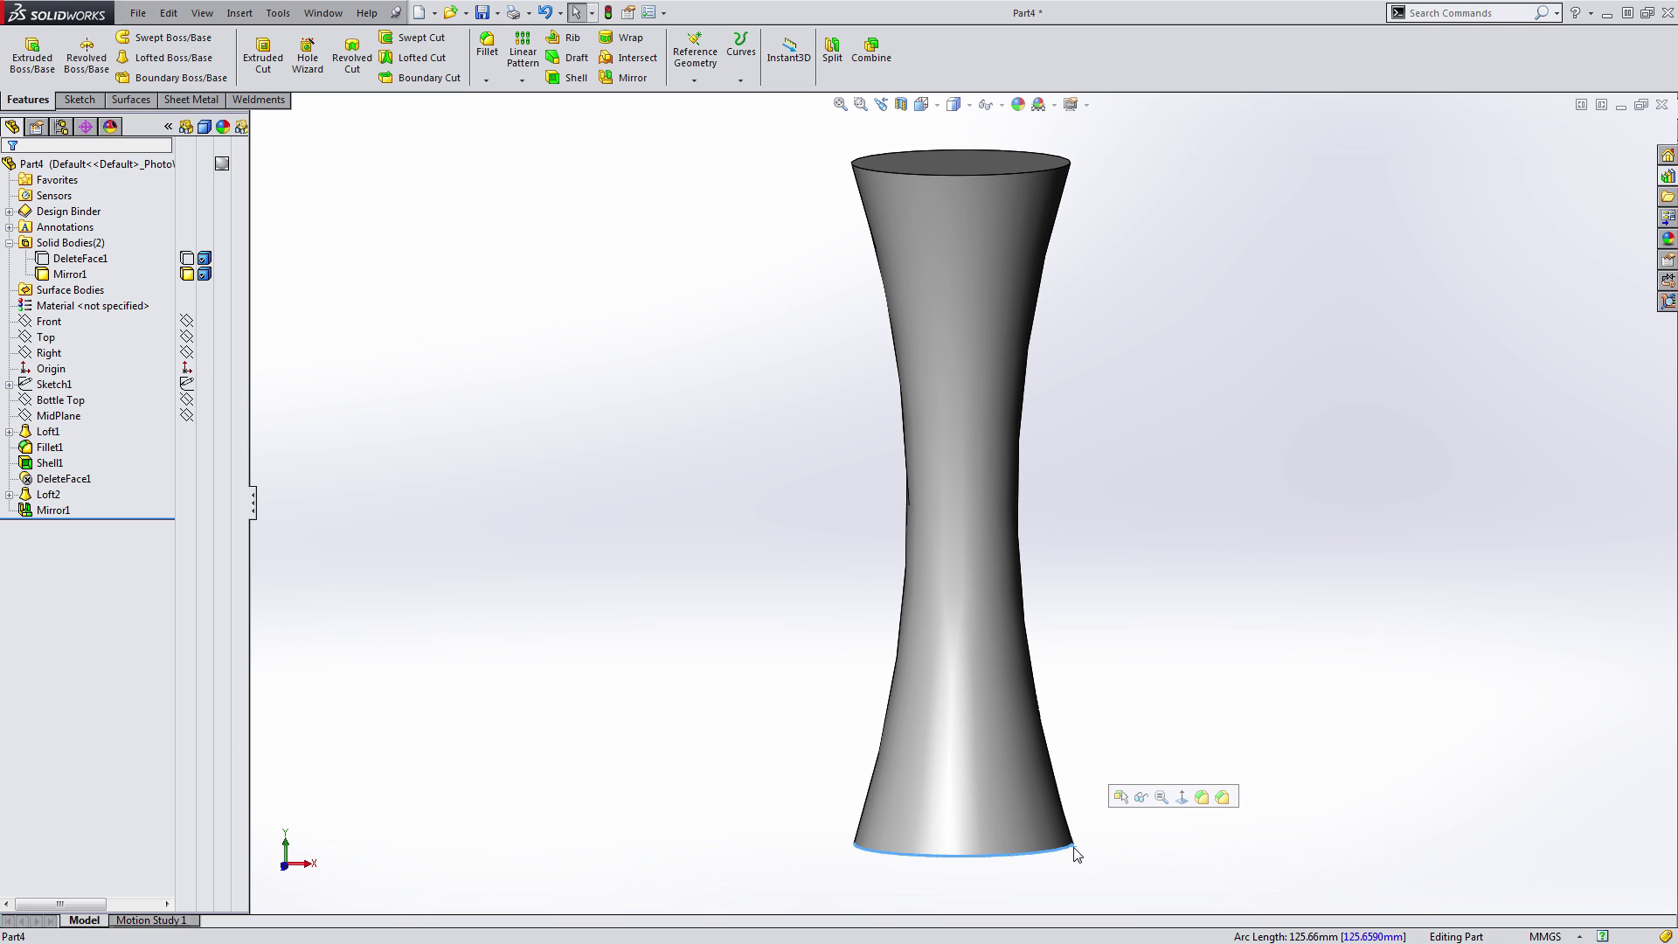
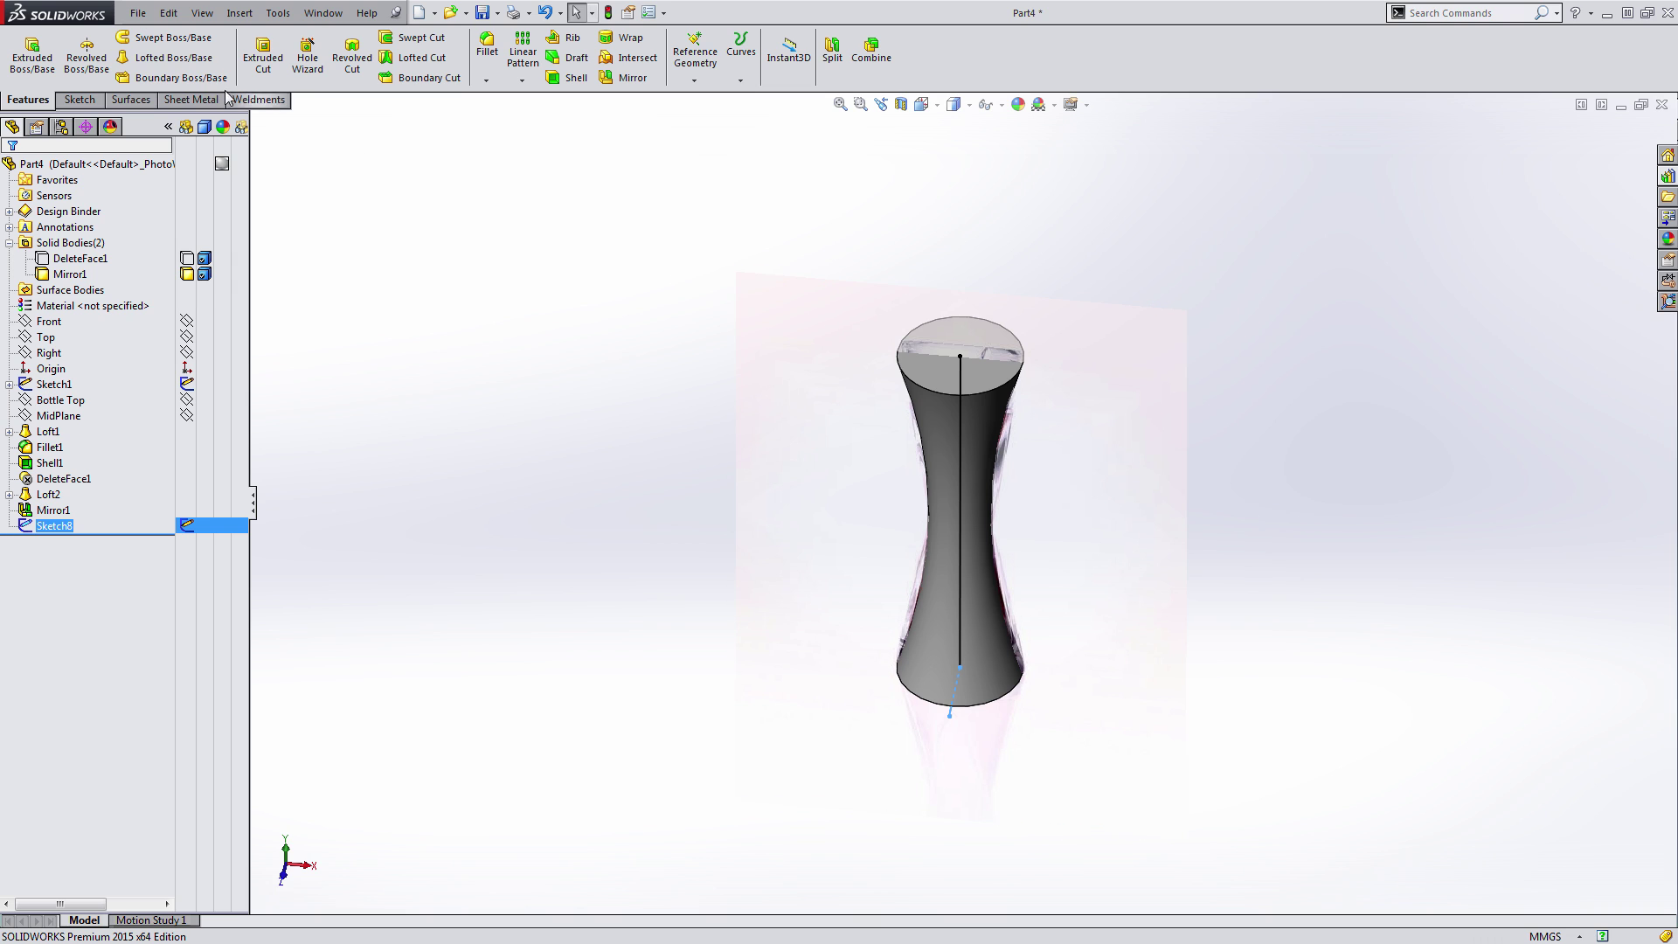
- Start a swept surface with the straight line at the body's base as profile and the vertical centre line as path
left_click(146, 102)
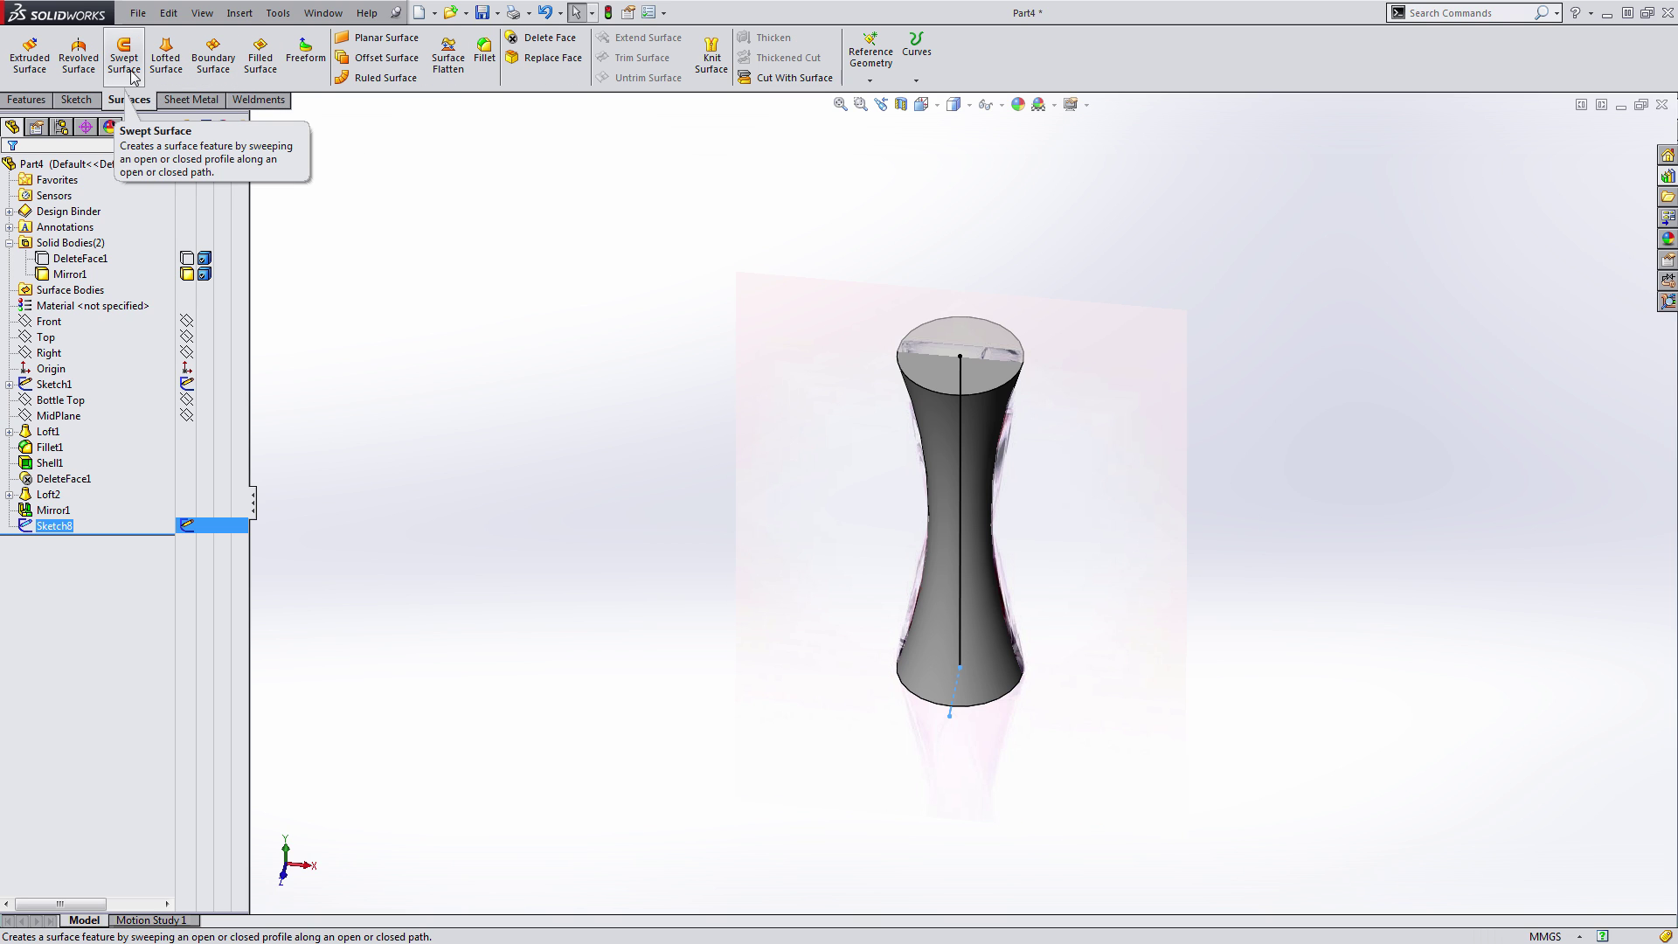
left_click(130, 68)
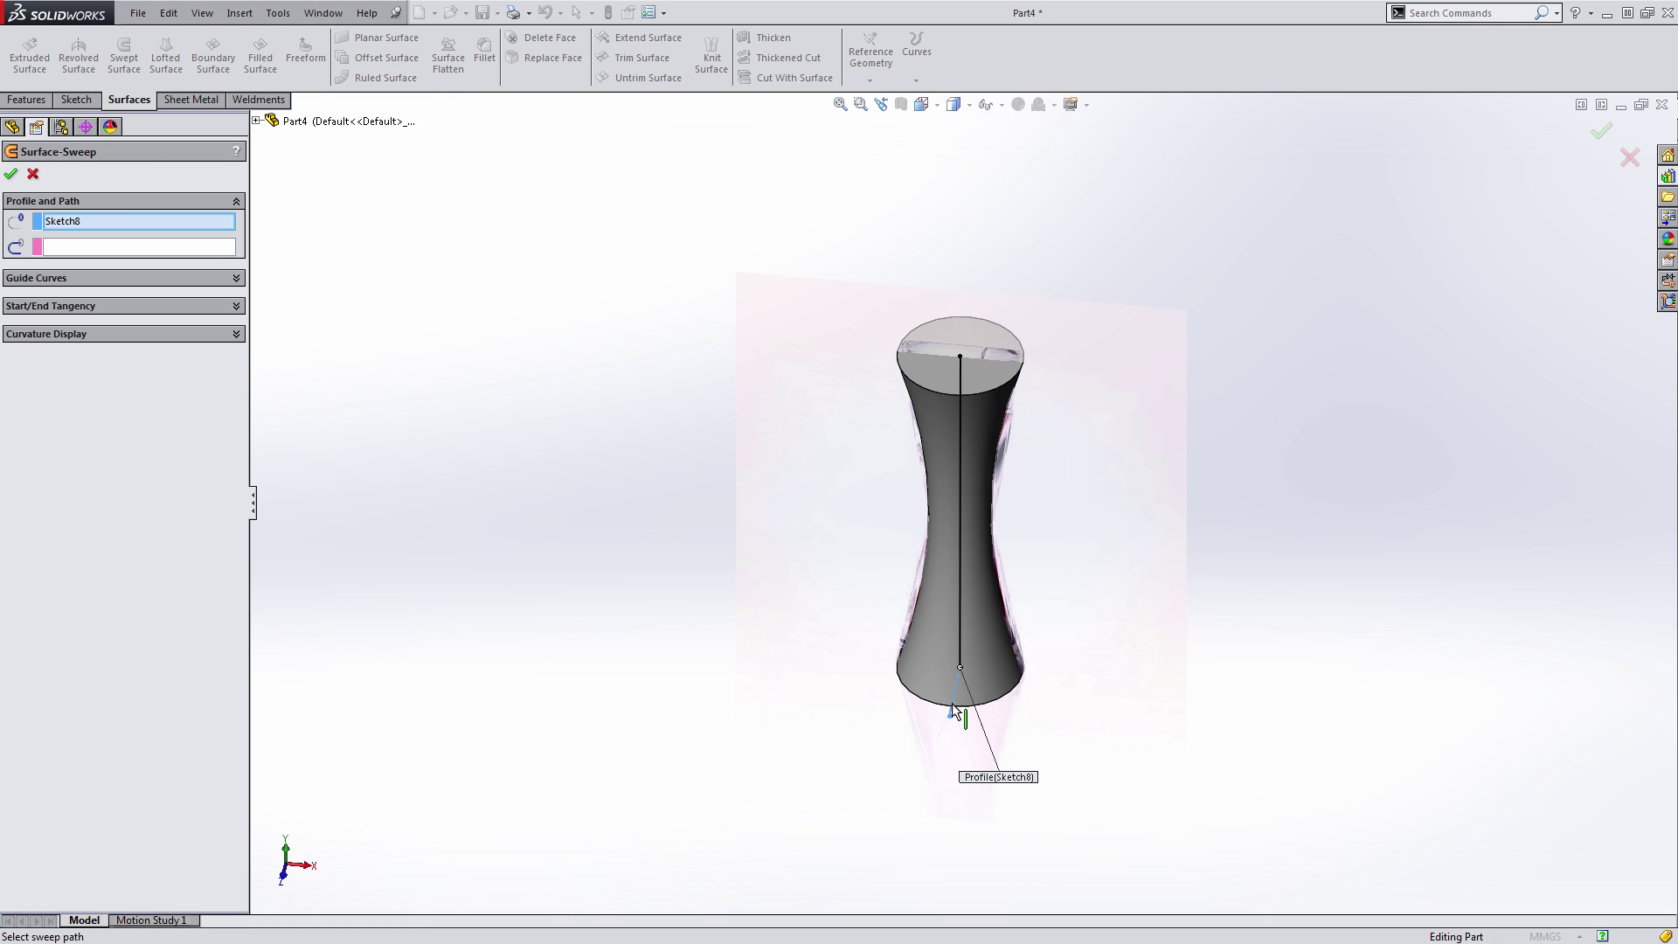
left_click(140, 247)
left_click(962, 581)
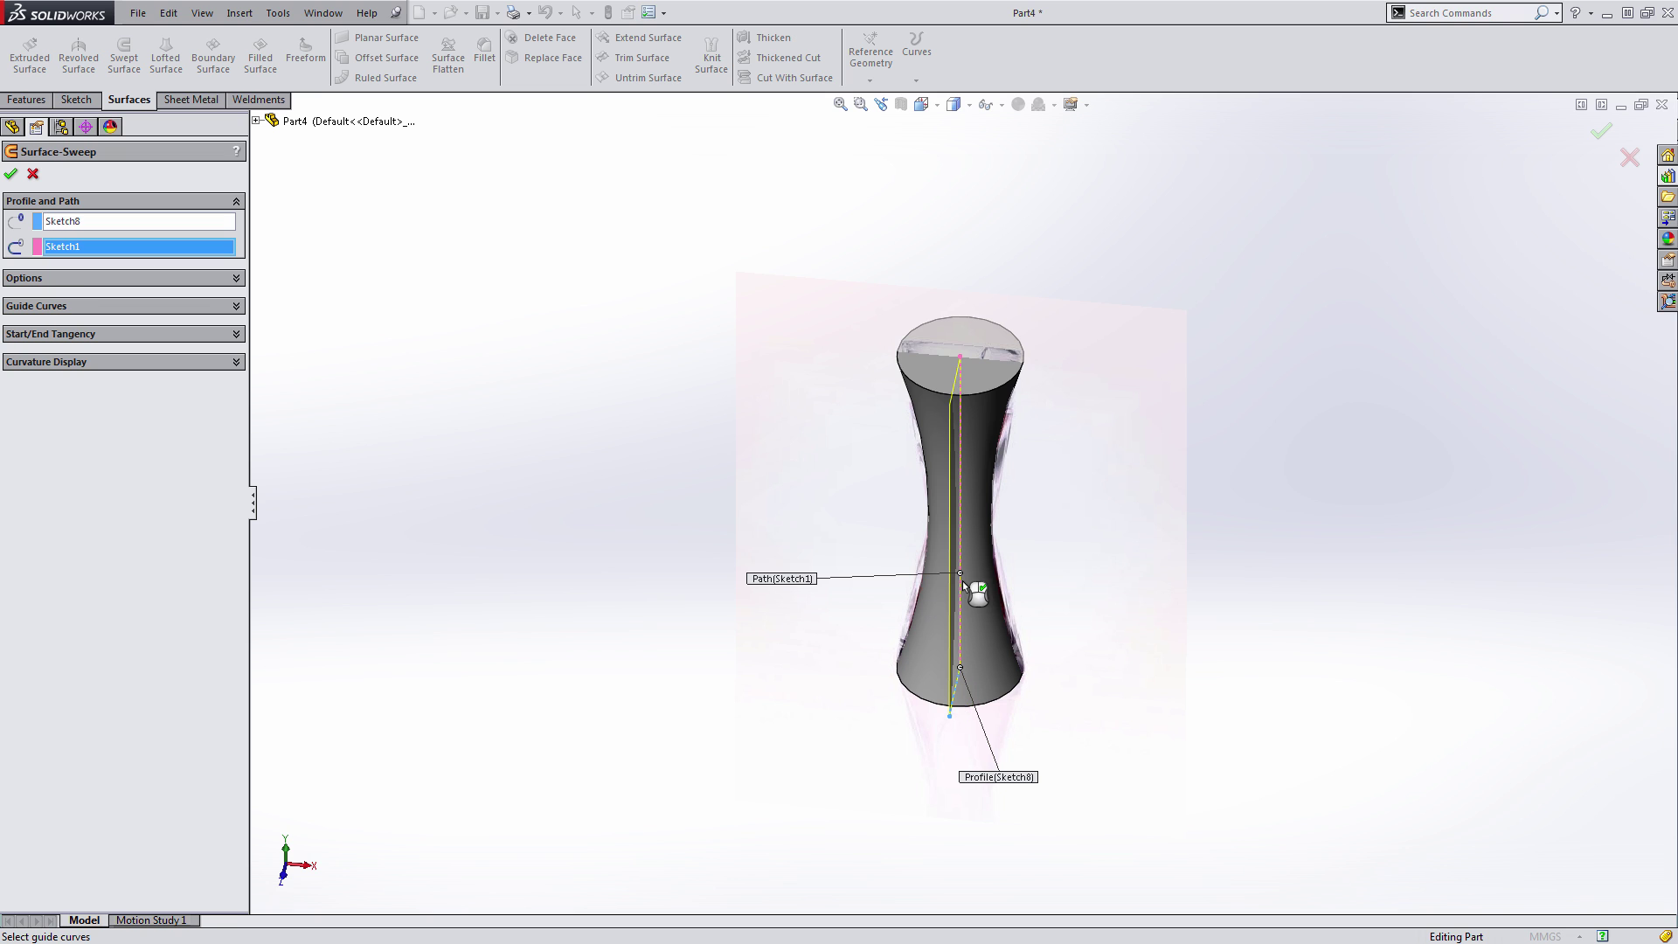
mouse_move(962, 612)
middle_mouse_down()
mouse_move(982, 609)
mouse_move(921, 535)
mouse_move(909, 549)
middle_mouse_up()
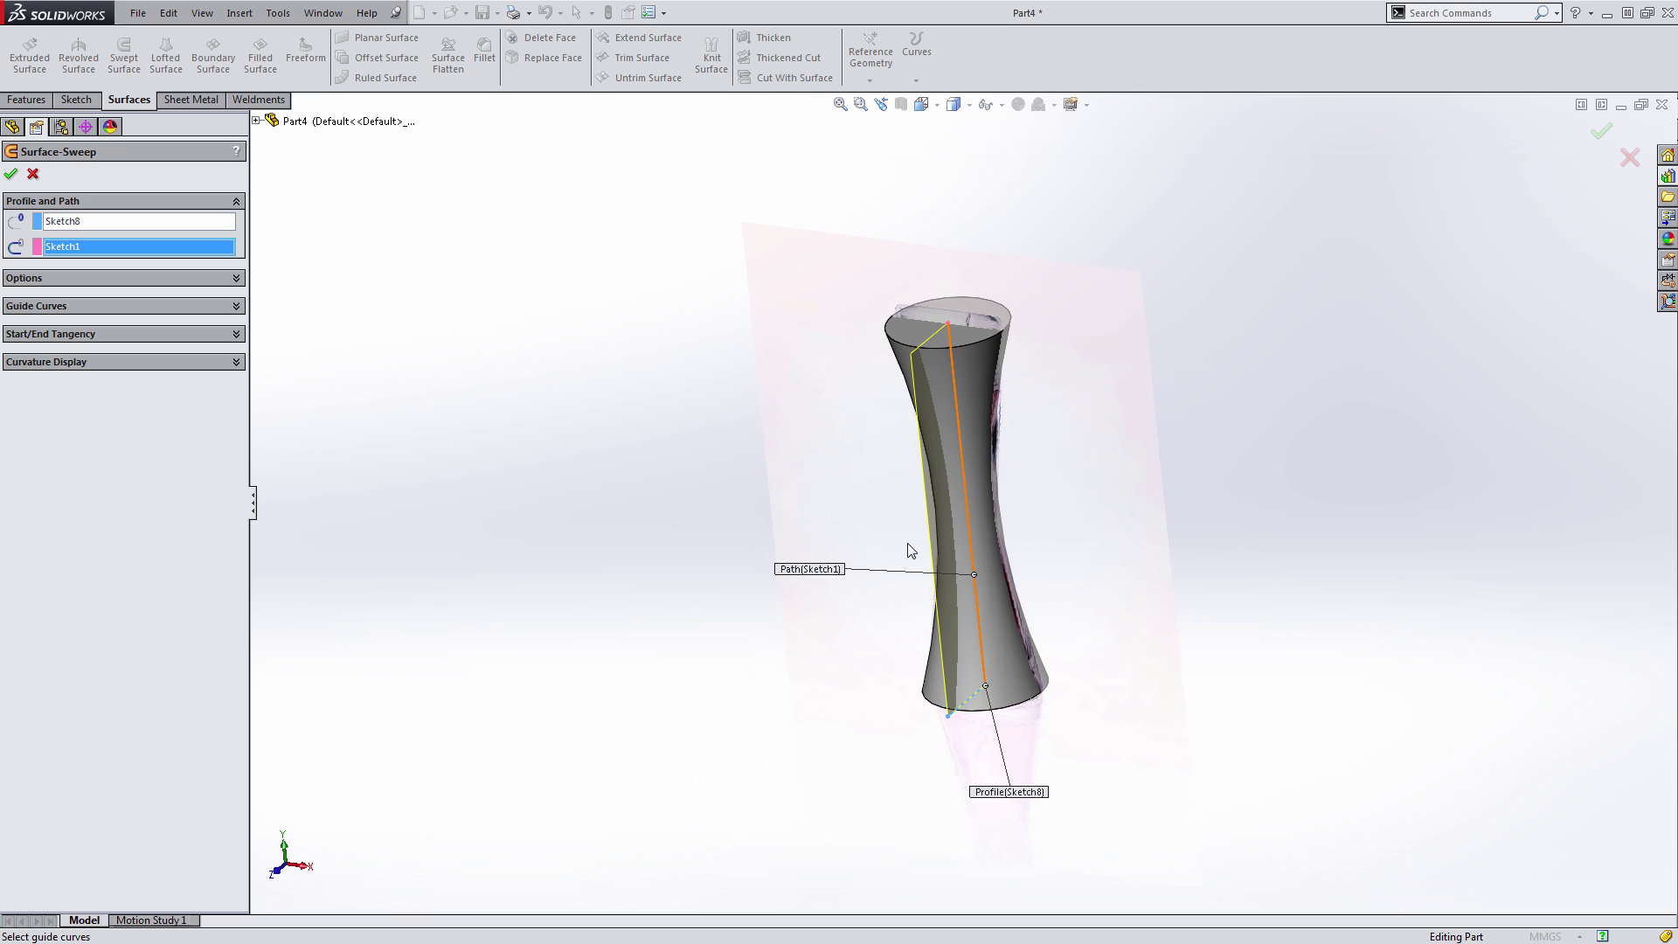
- Set the surface sweep's orientation to Twist Along Path with a twist angle of 90 degrees
left_click(119, 277)
left_click(113, 316)
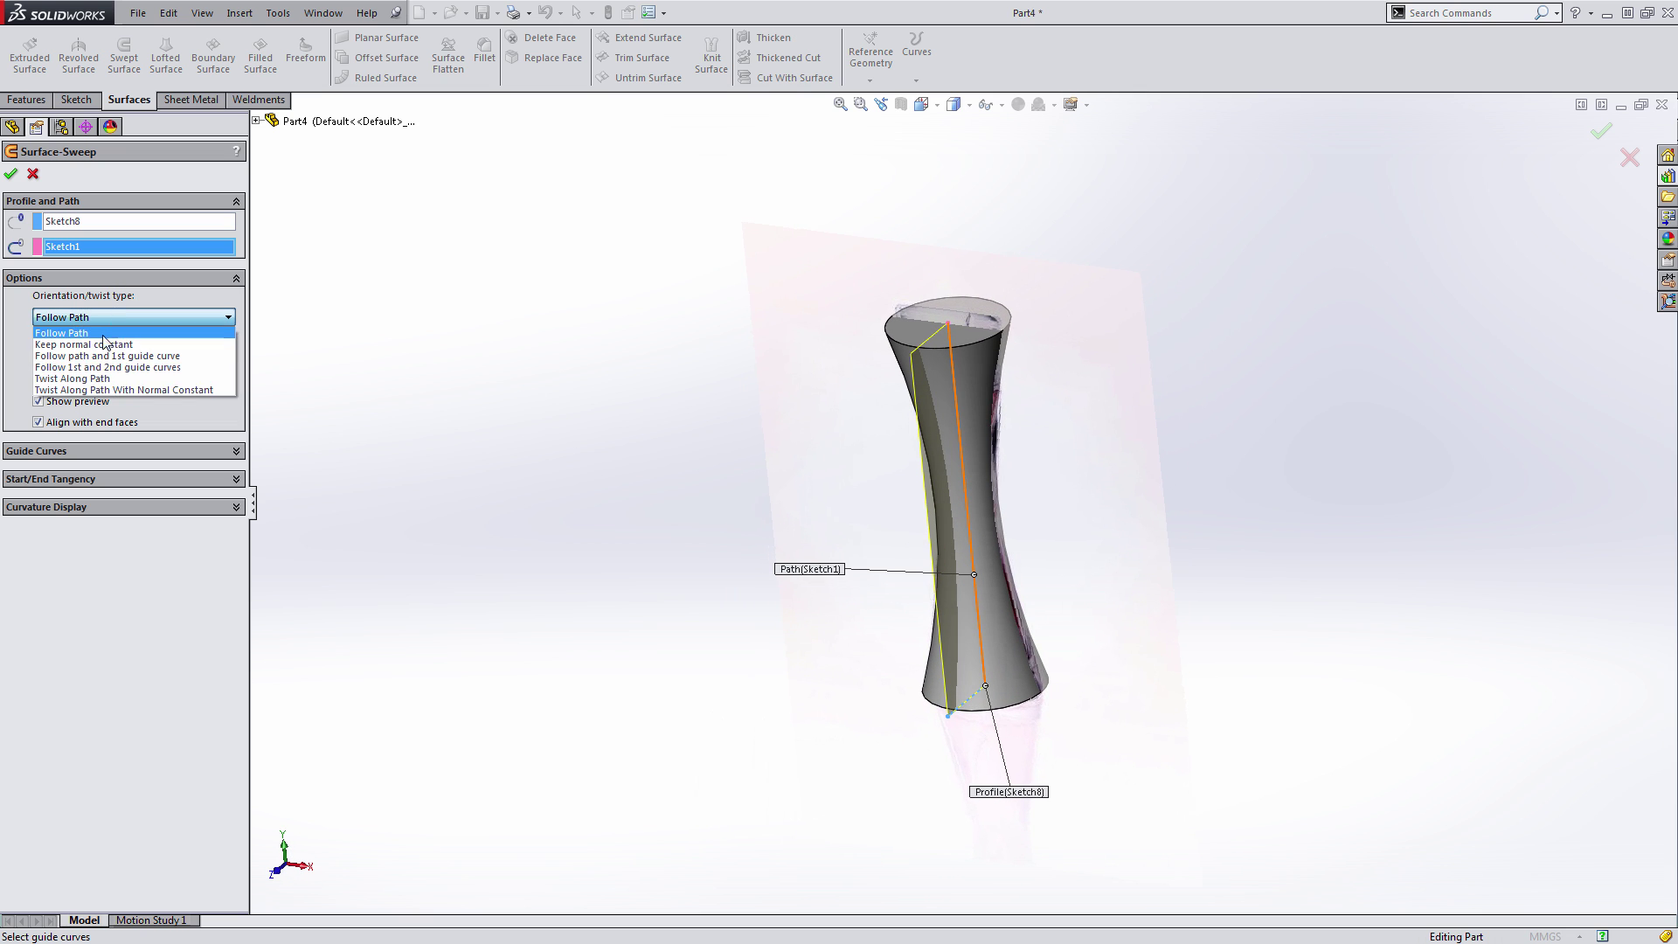
left_click(88, 379)
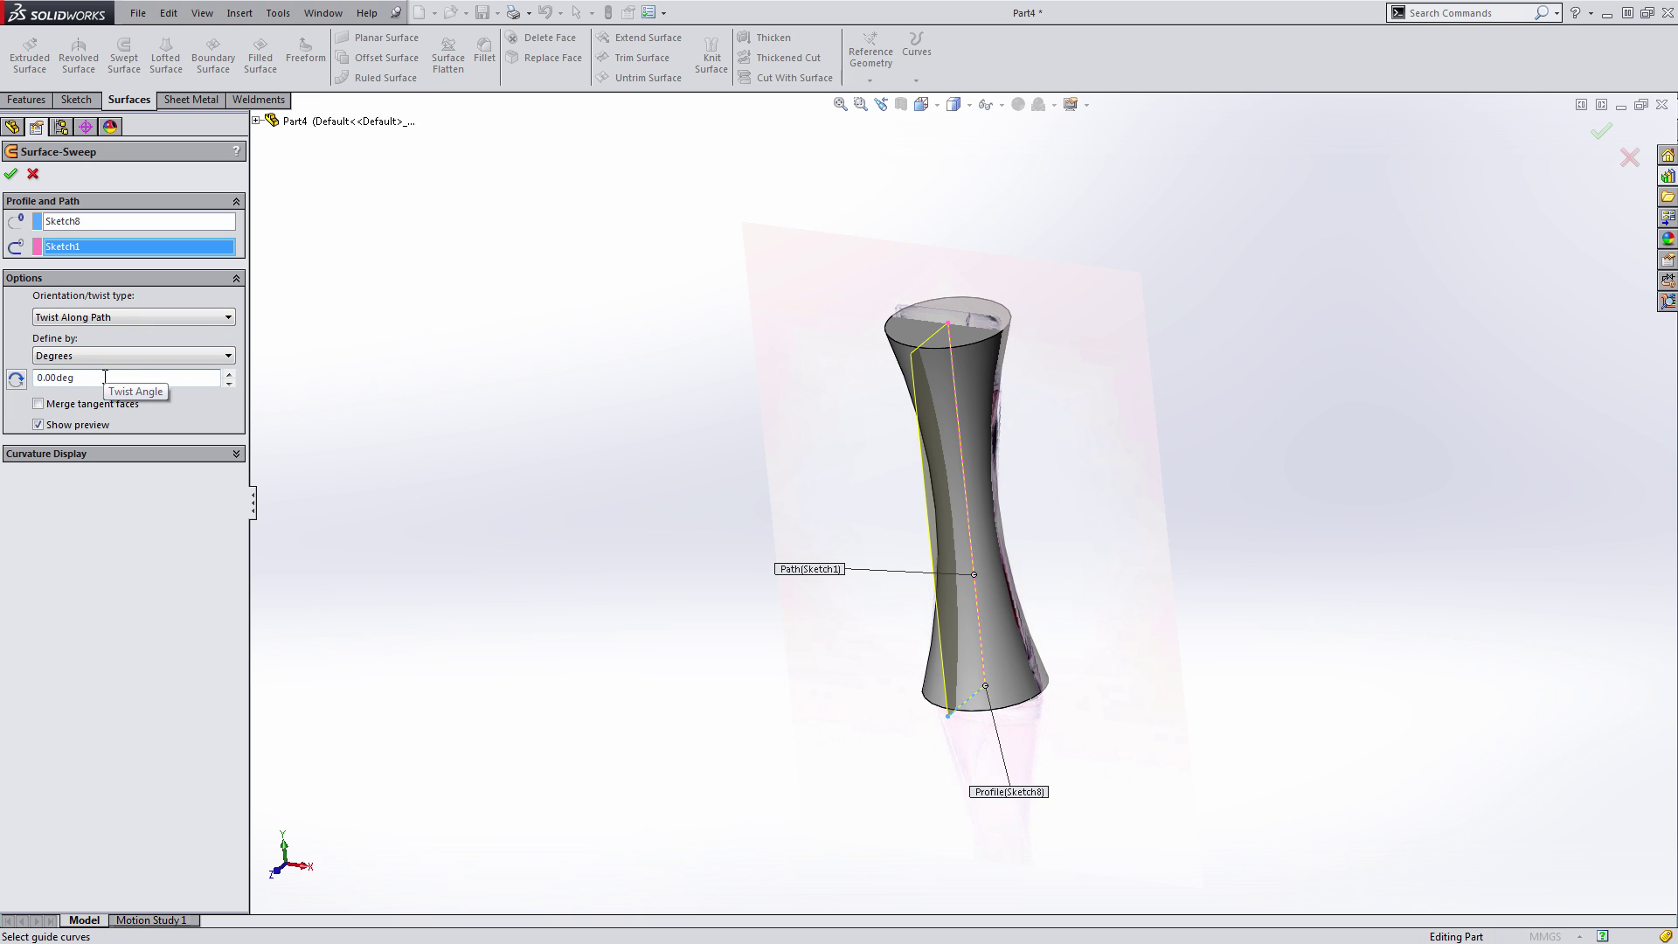
left_click_drag(105, 377, 27, 373)
type("9")
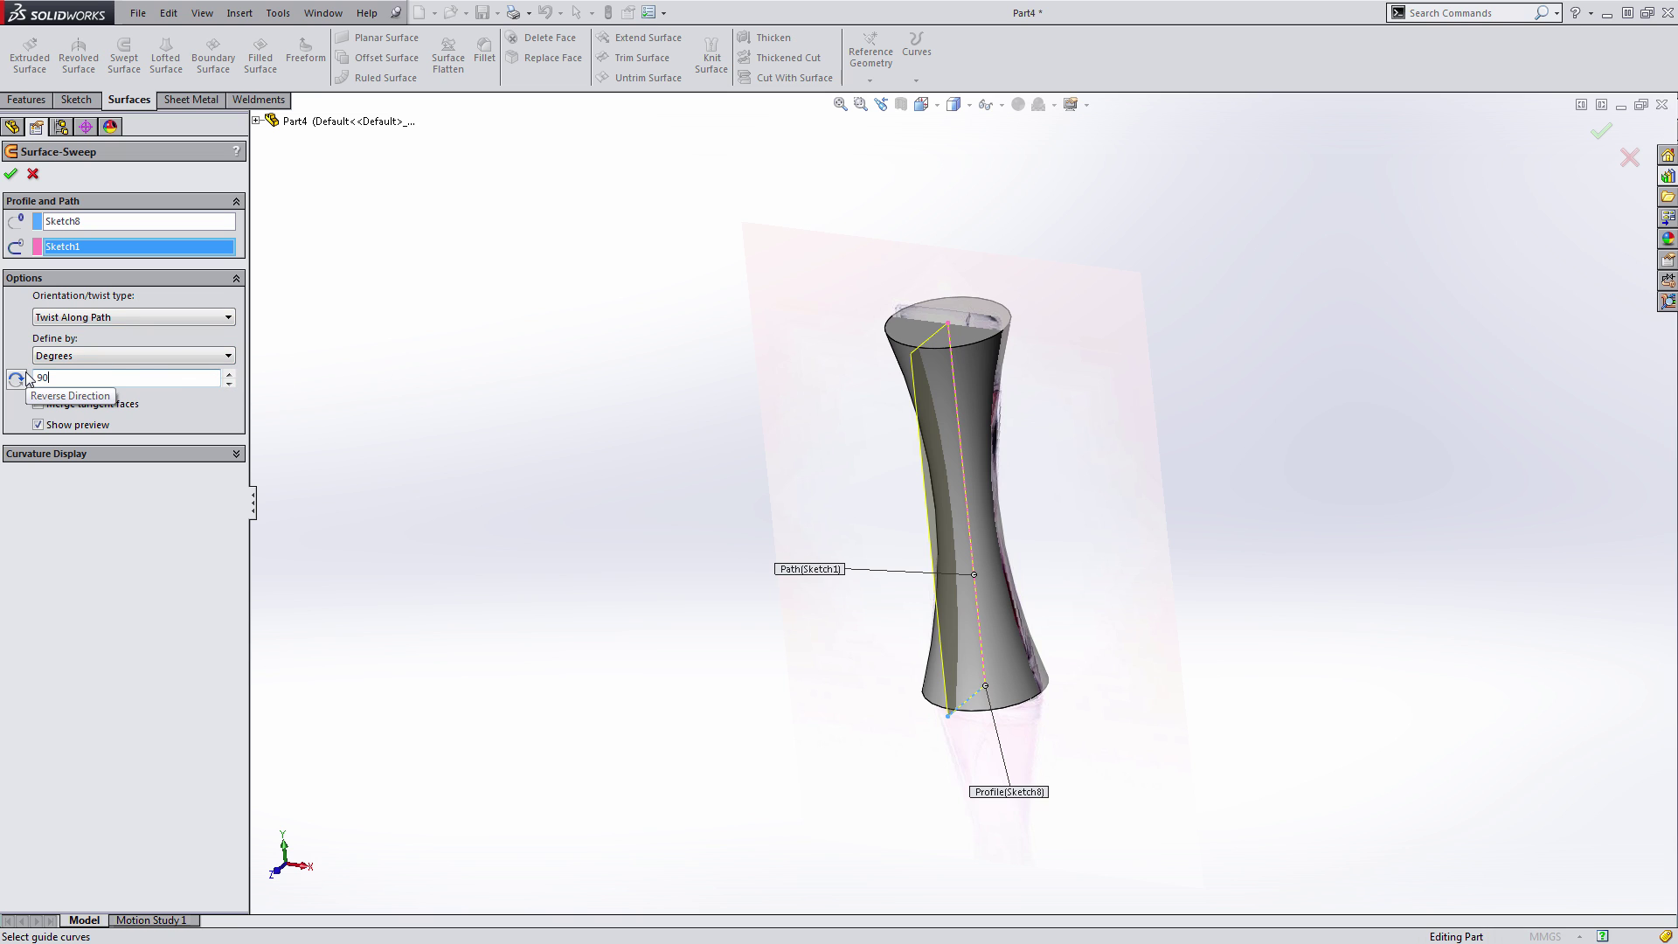
type("0")
- Refresh the twisted sweep's preview and create the surface
left_click(37, 424)
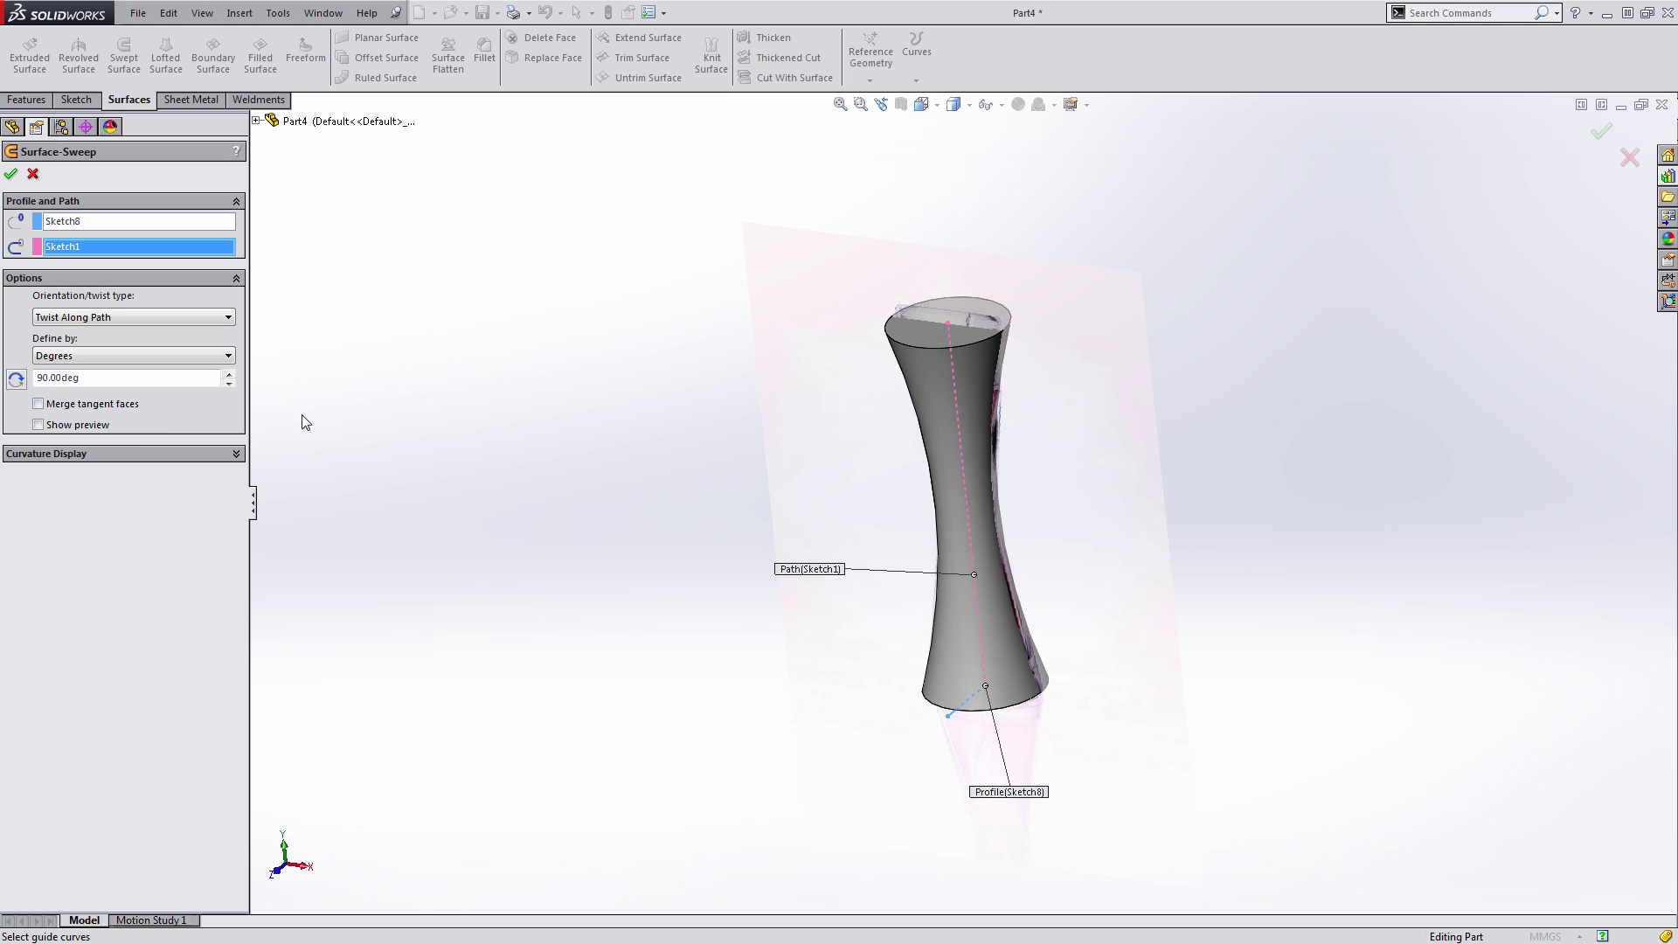
middle_click_drag(863, 577, 381, 442)
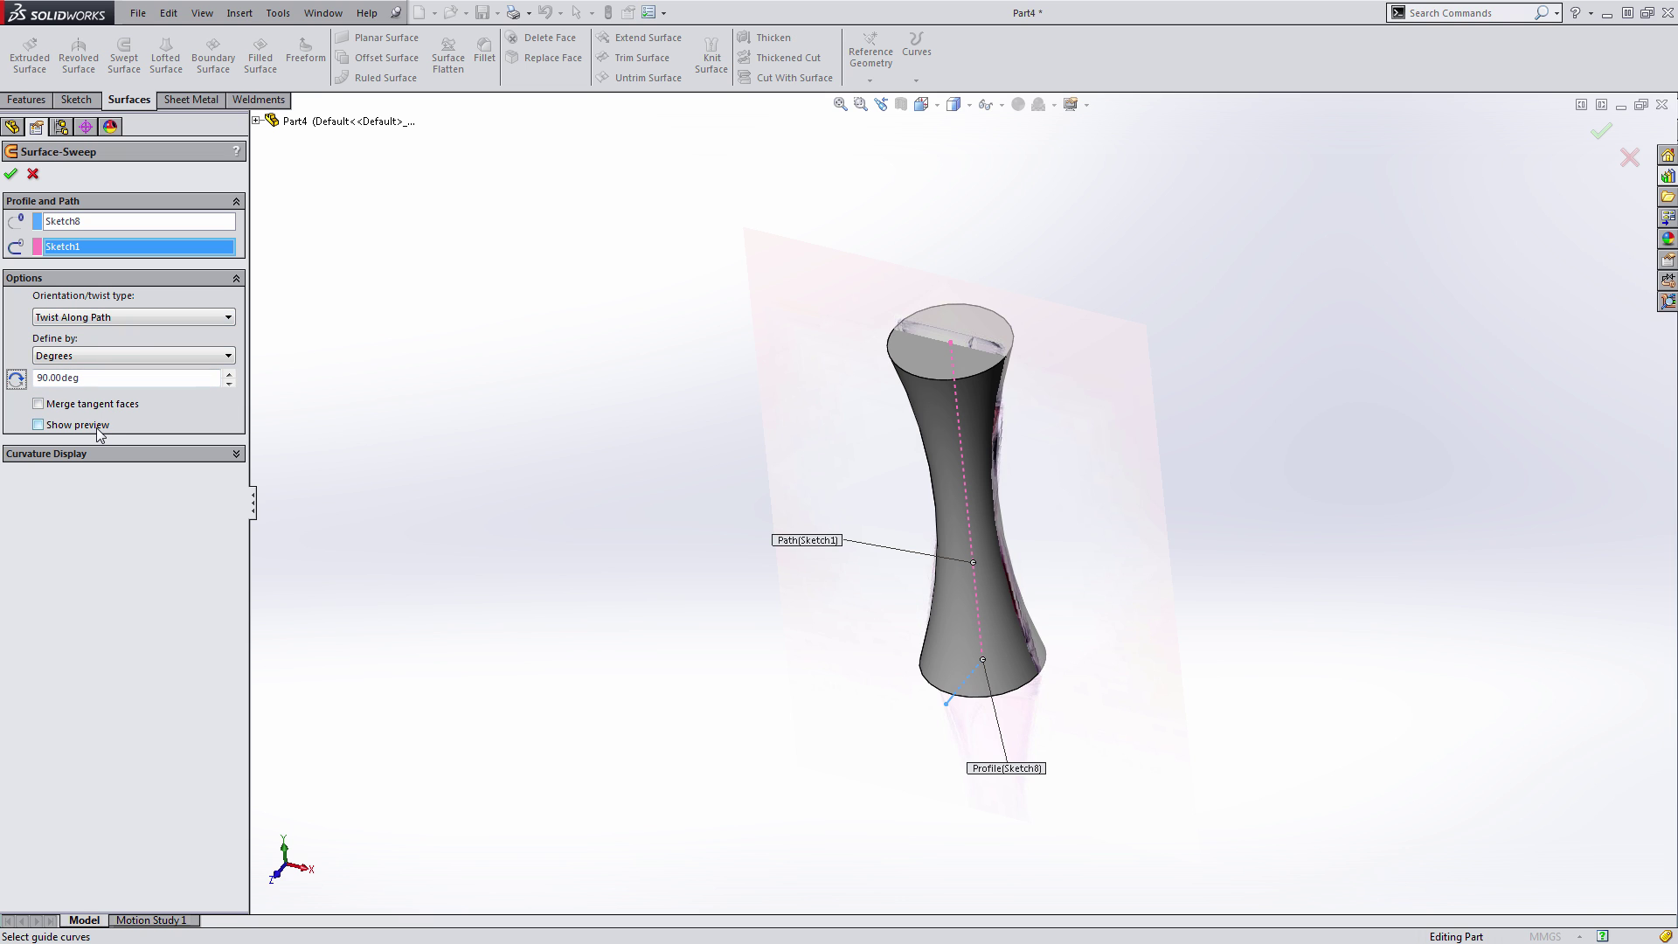
left_click(38, 424)
mouse_move(554, 528)
middle_mouse_down()
mouse_move(490, 532)
mouse_move(629, 535)
mouse_move(487, 490)
mouse_move(566, 502)
middle_mouse_up()
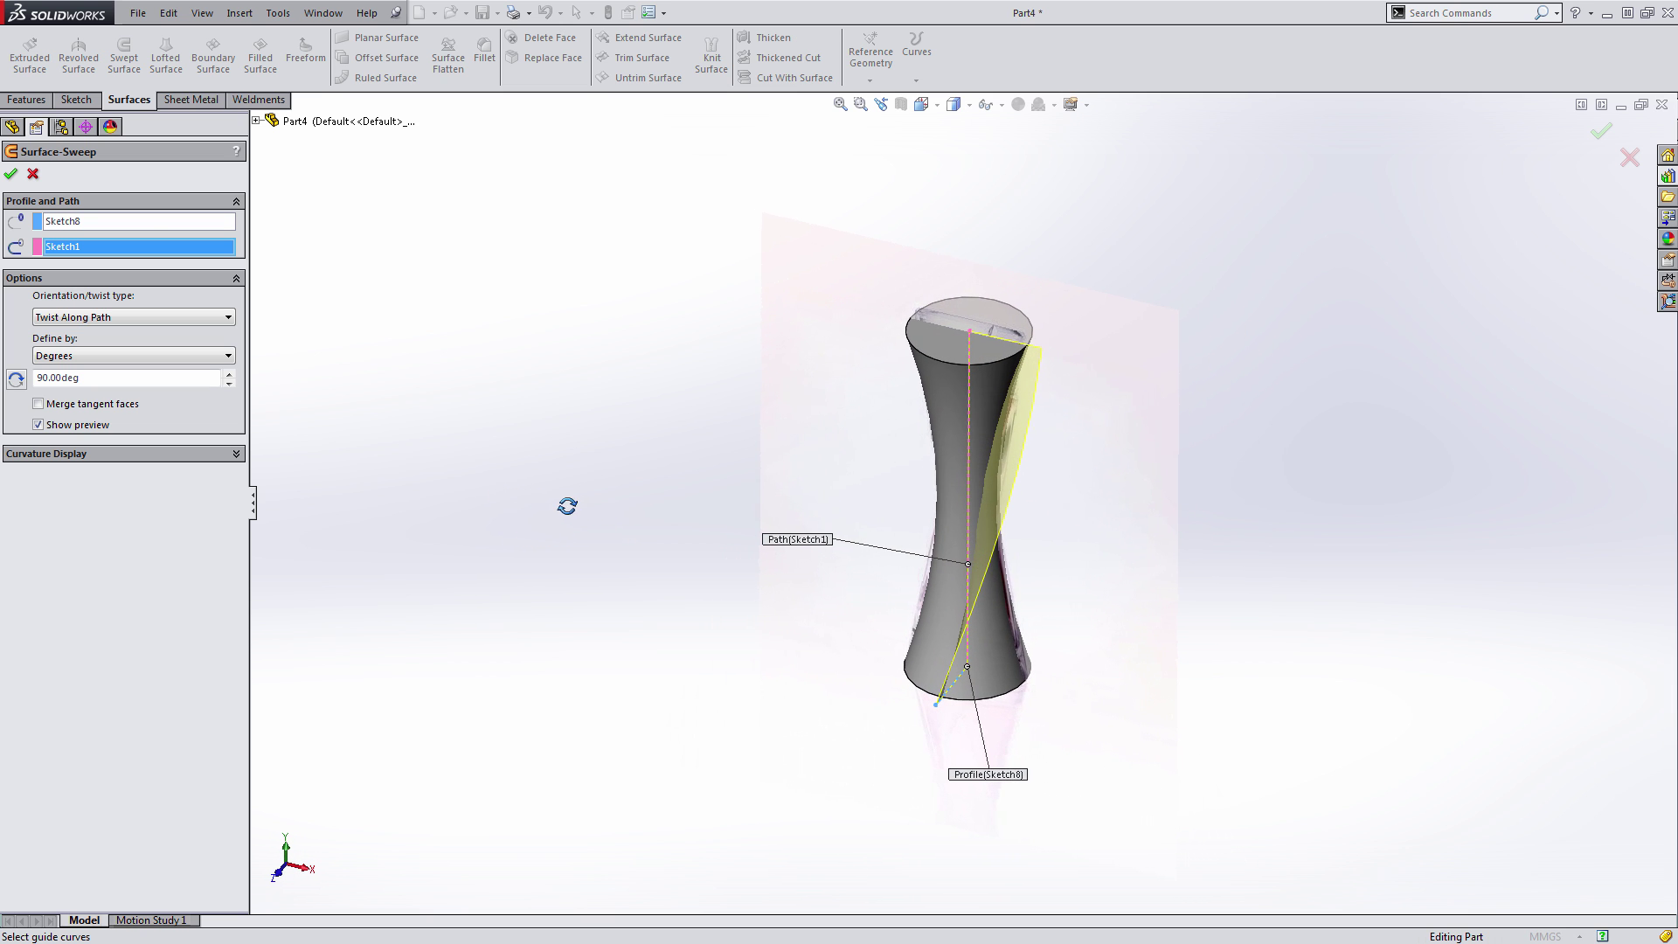
left_click(12, 175)
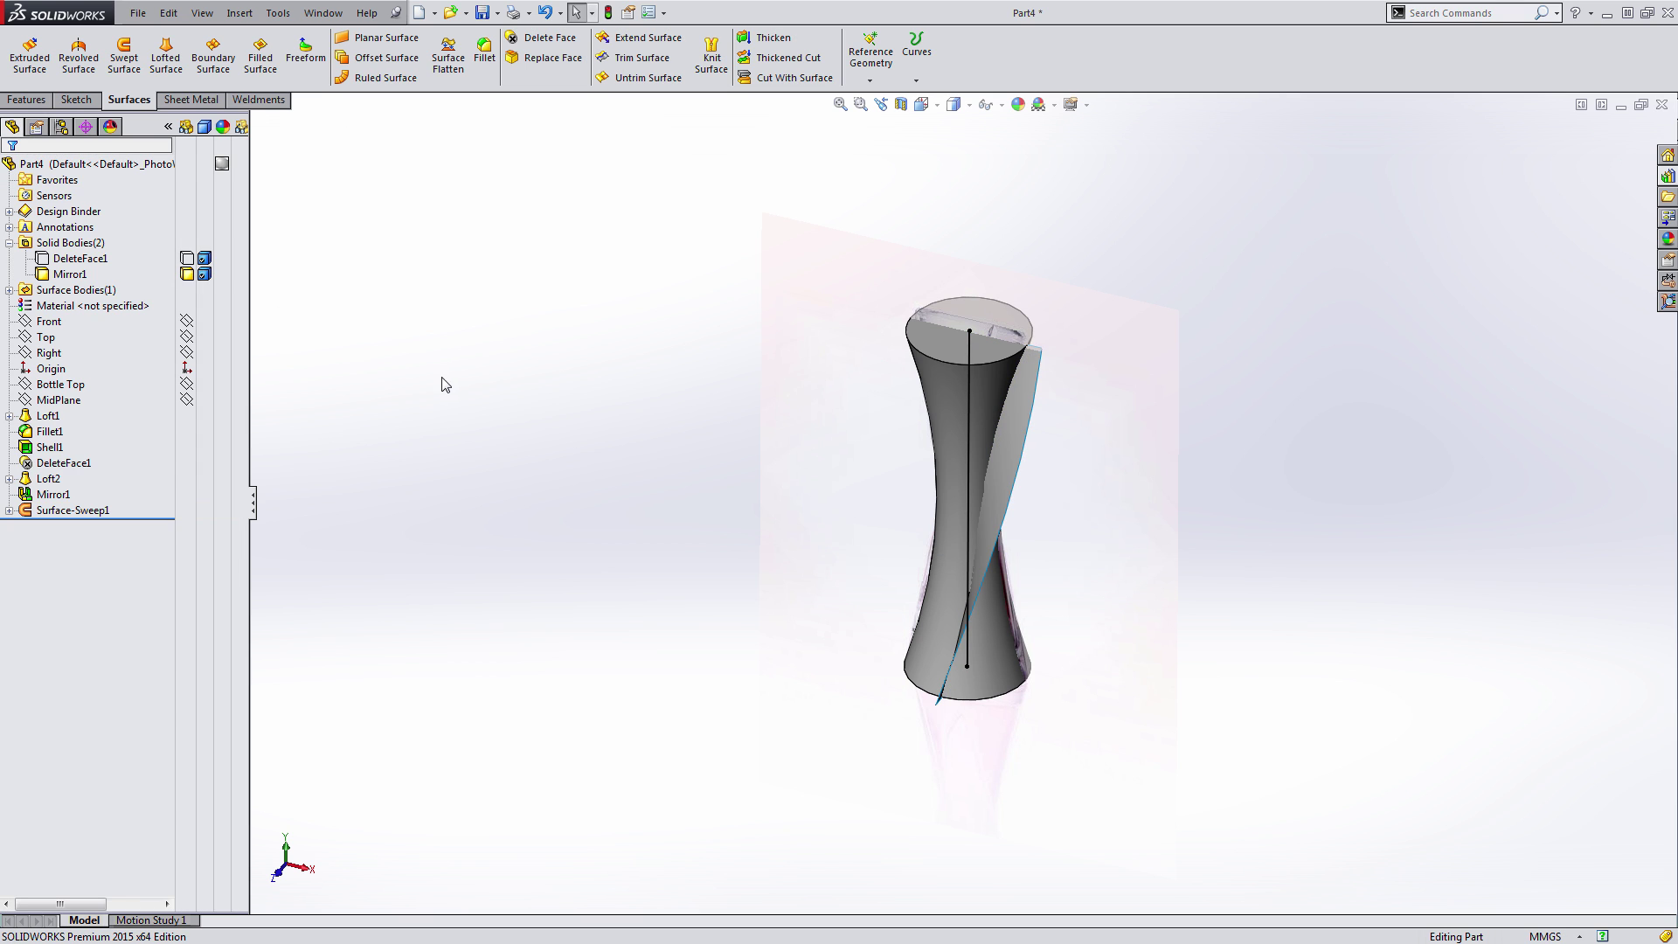
- Hide the sweep's path sketch together with its reference picture
left_click(9, 511)
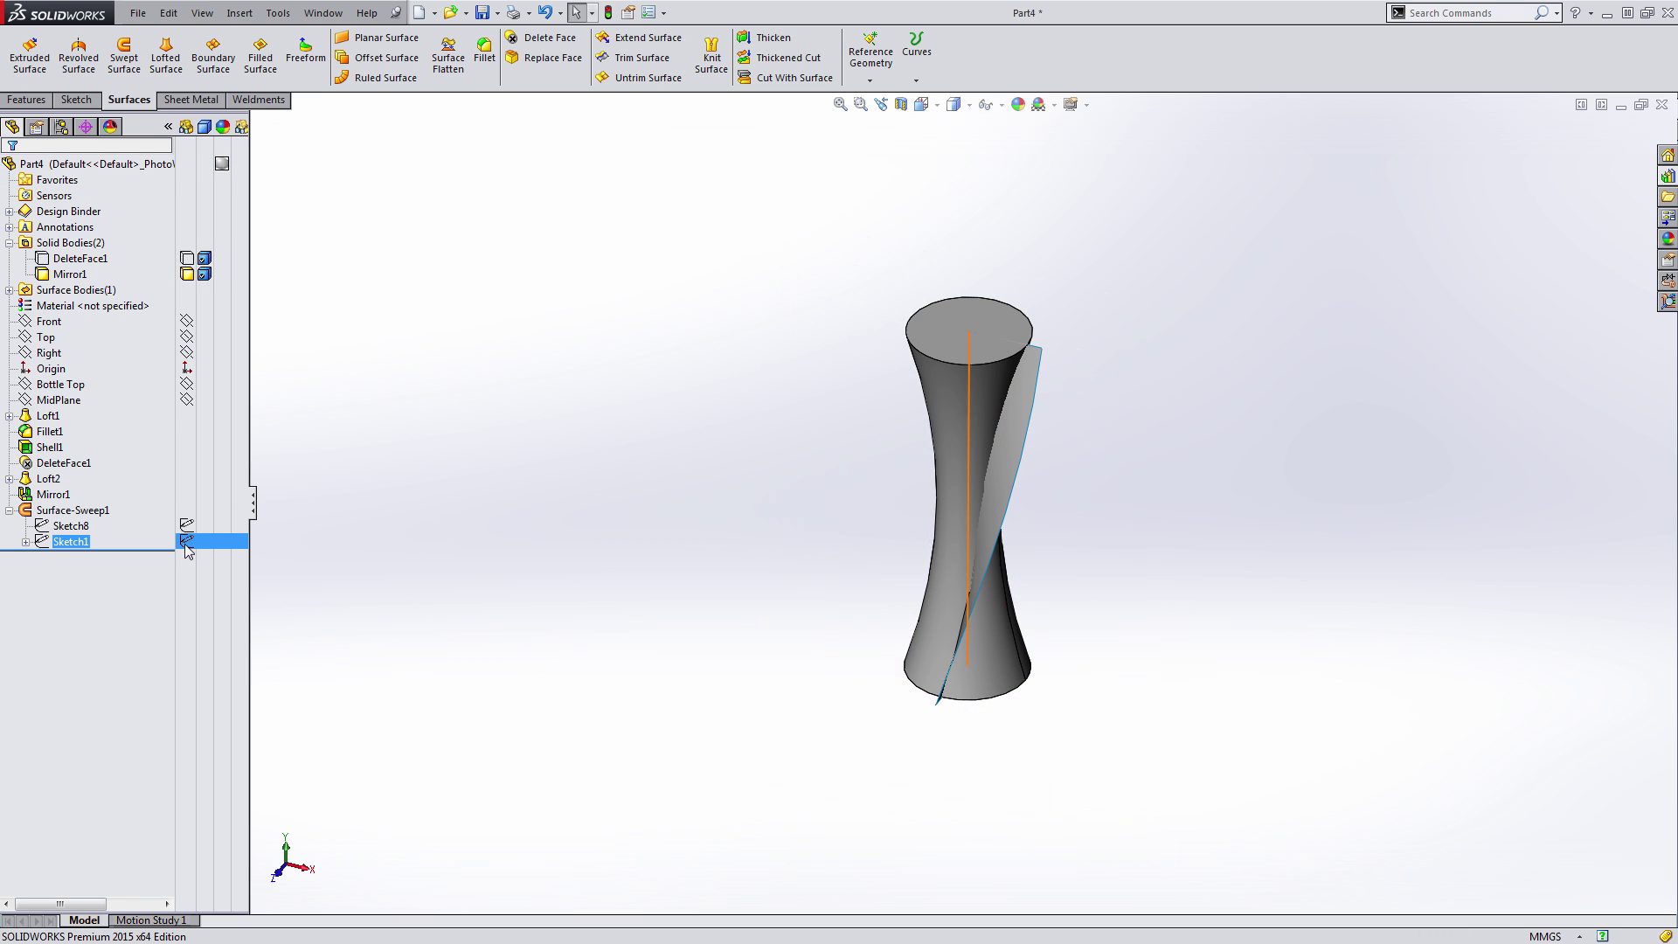
mouse_move(542, 549)
middle_mouse_down()
mouse_move(476, 498)
mouse_move(558, 514)
middle_mouse_up()
scroll(1025, 454, "down", 2)
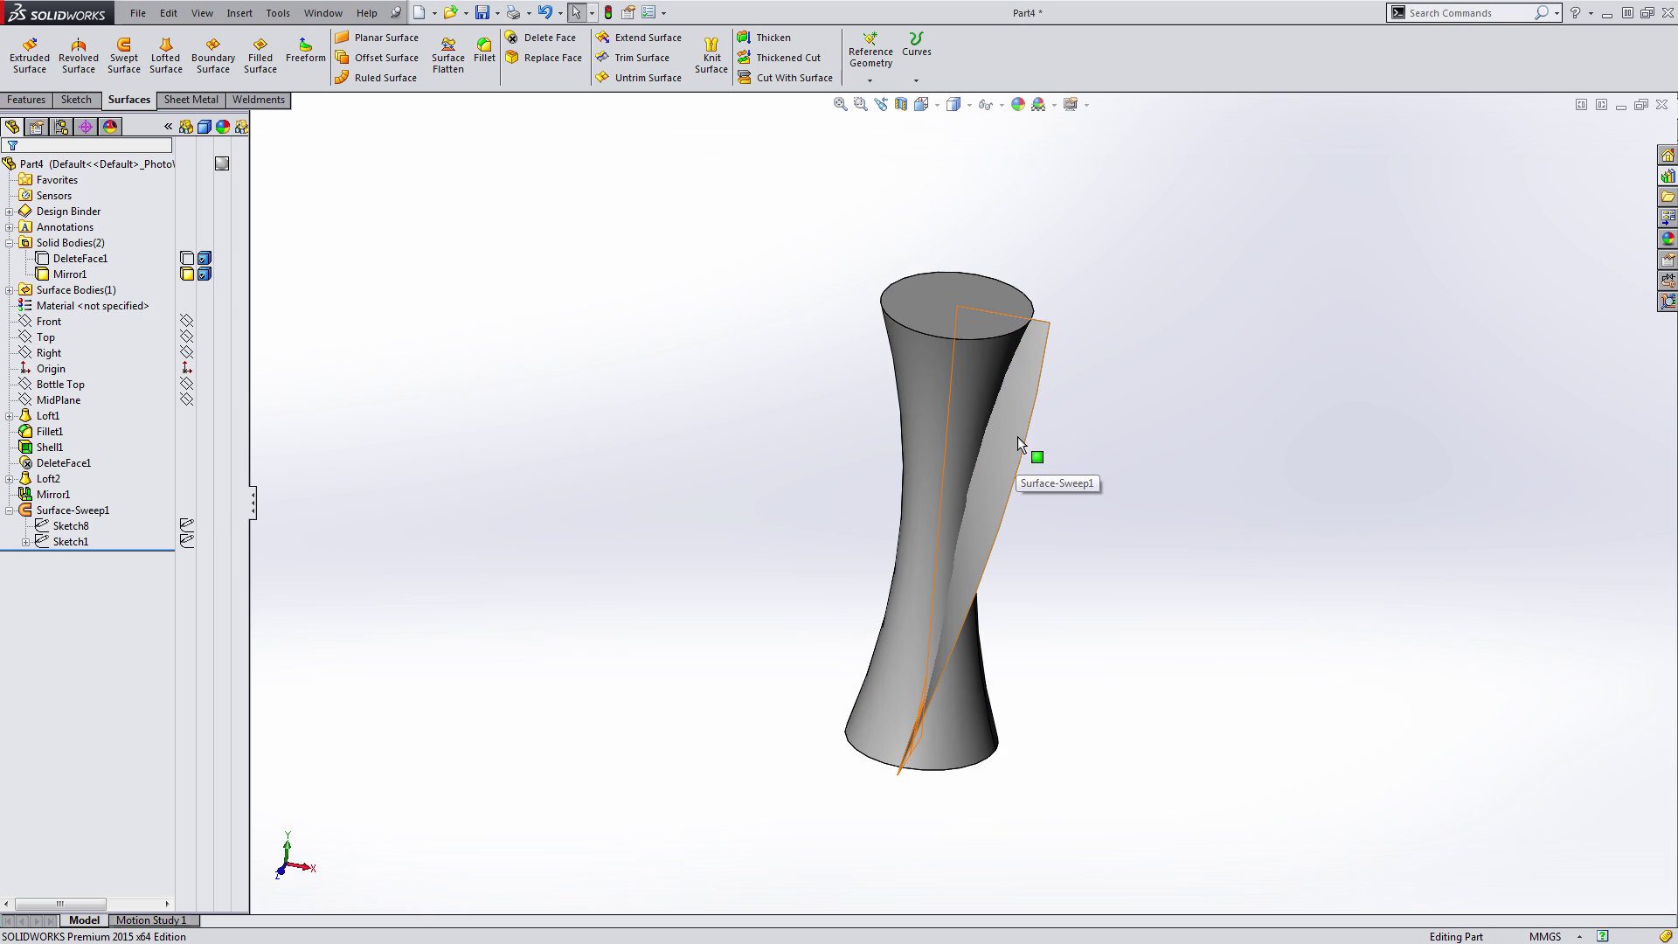
- Split the body's lofted side face with an Intersection split line, using the twisted swept surface as the splitting tool
left_click(1017, 439)
left_click(929, 52)
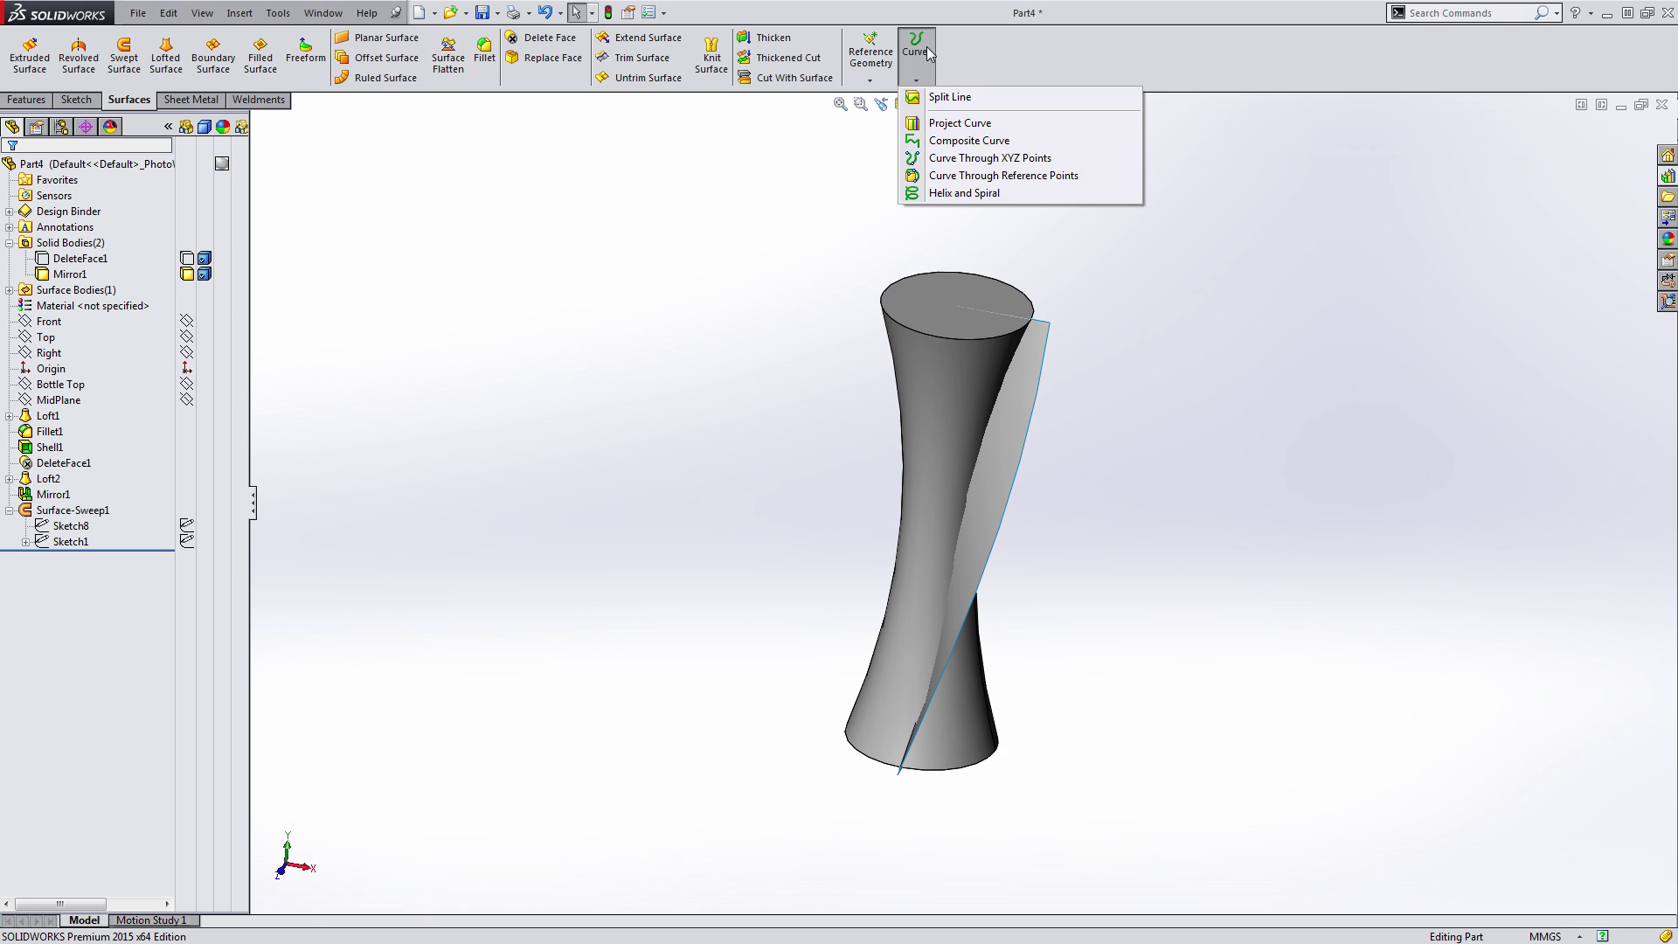
left_click(946, 99)
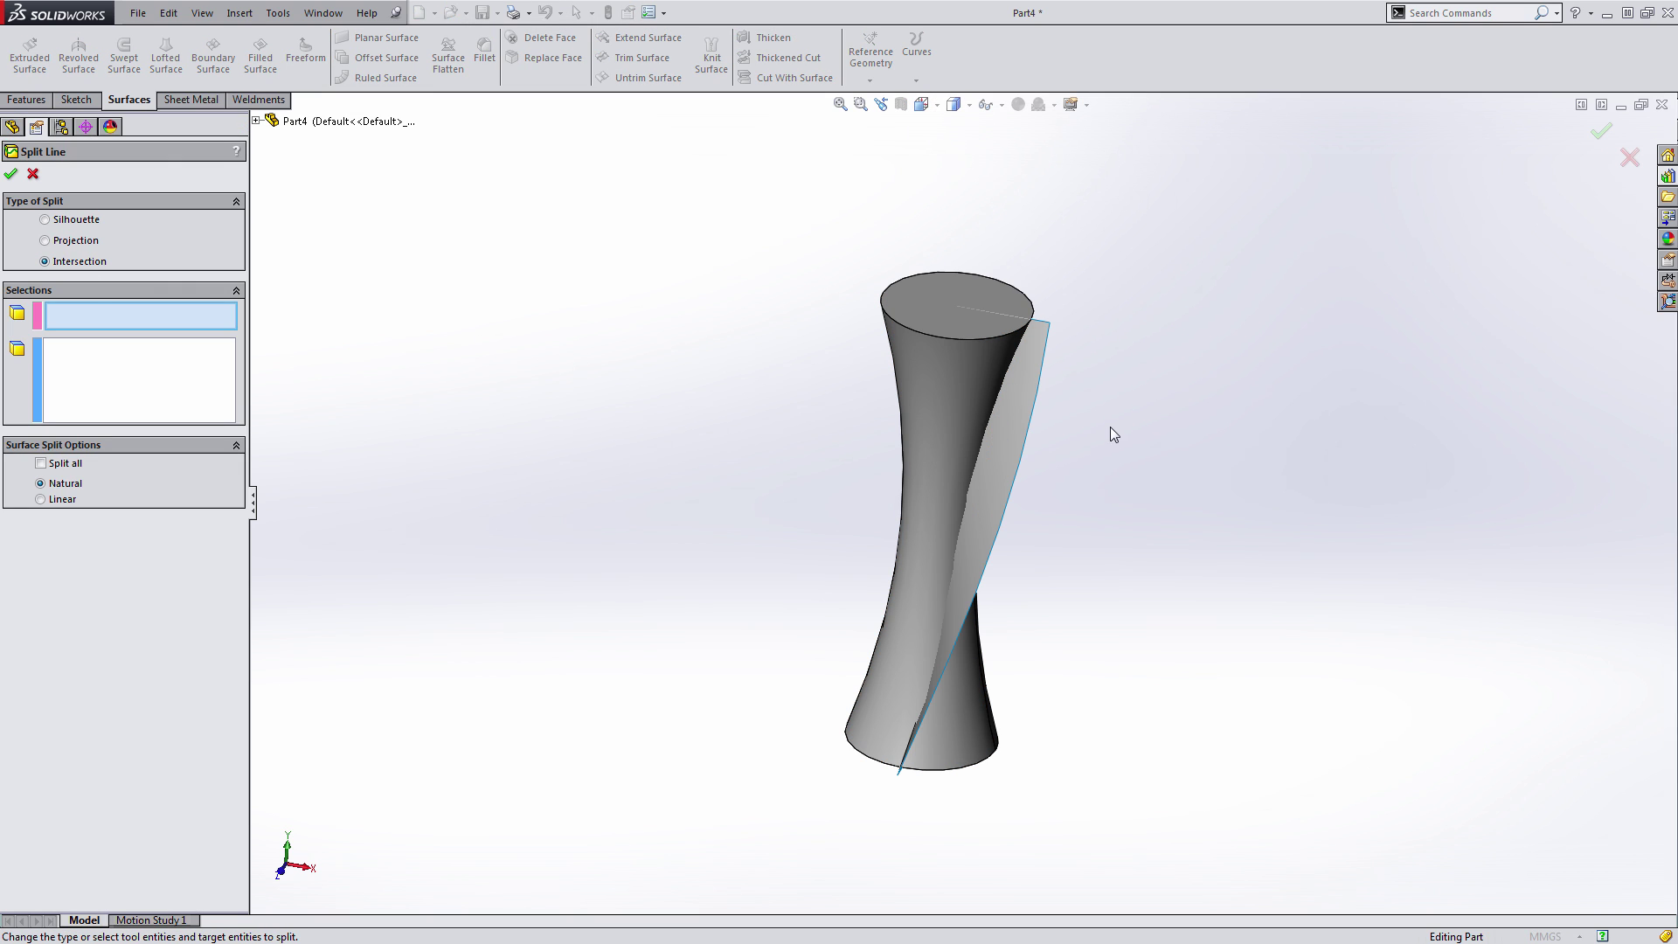
left_click(1012, 412)
left_click(155, 388)
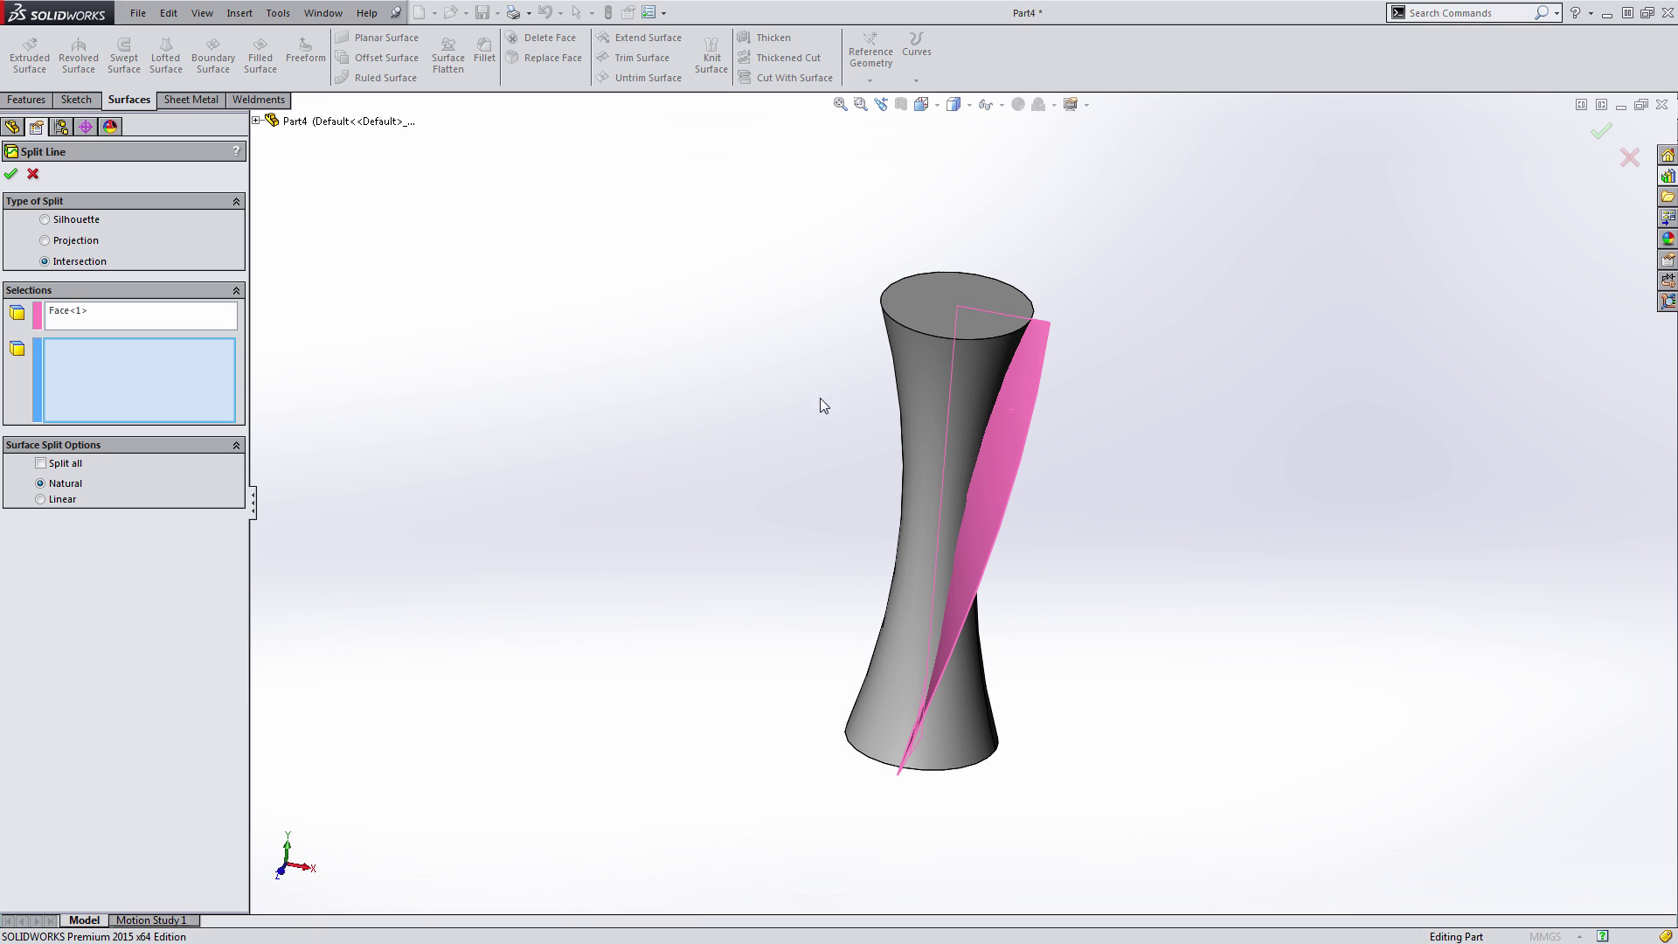
left_click(909, 359)
middle_click_drag(1052, 468, 1021, 474)
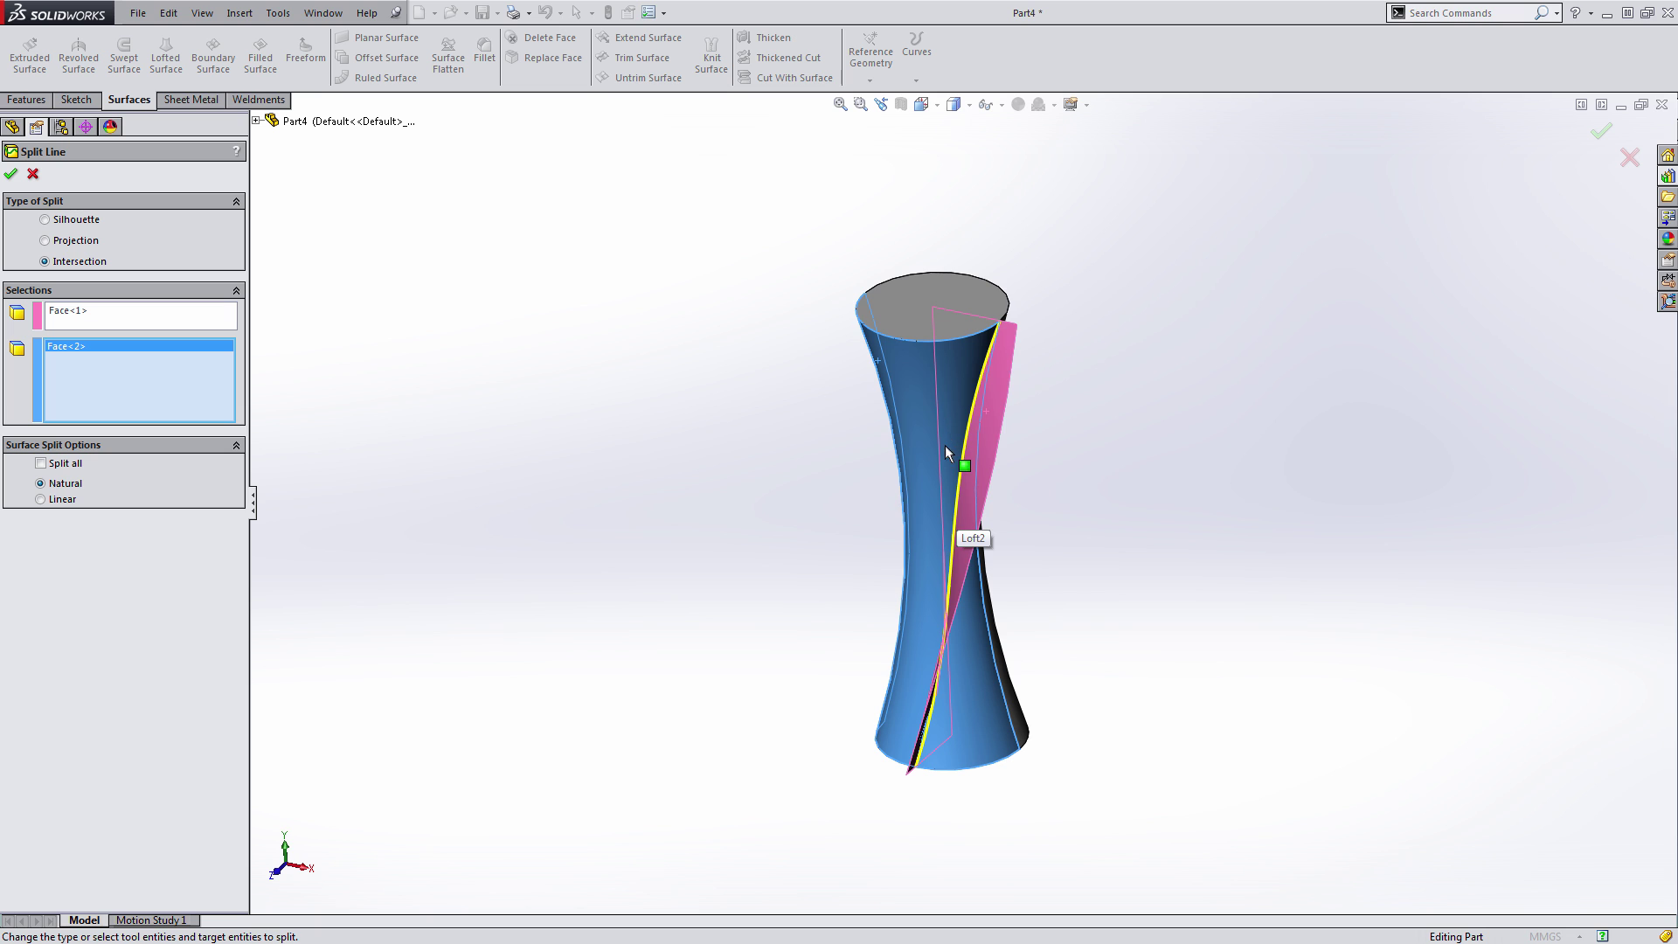
middle_click_drag(946, 441, 996, 423)
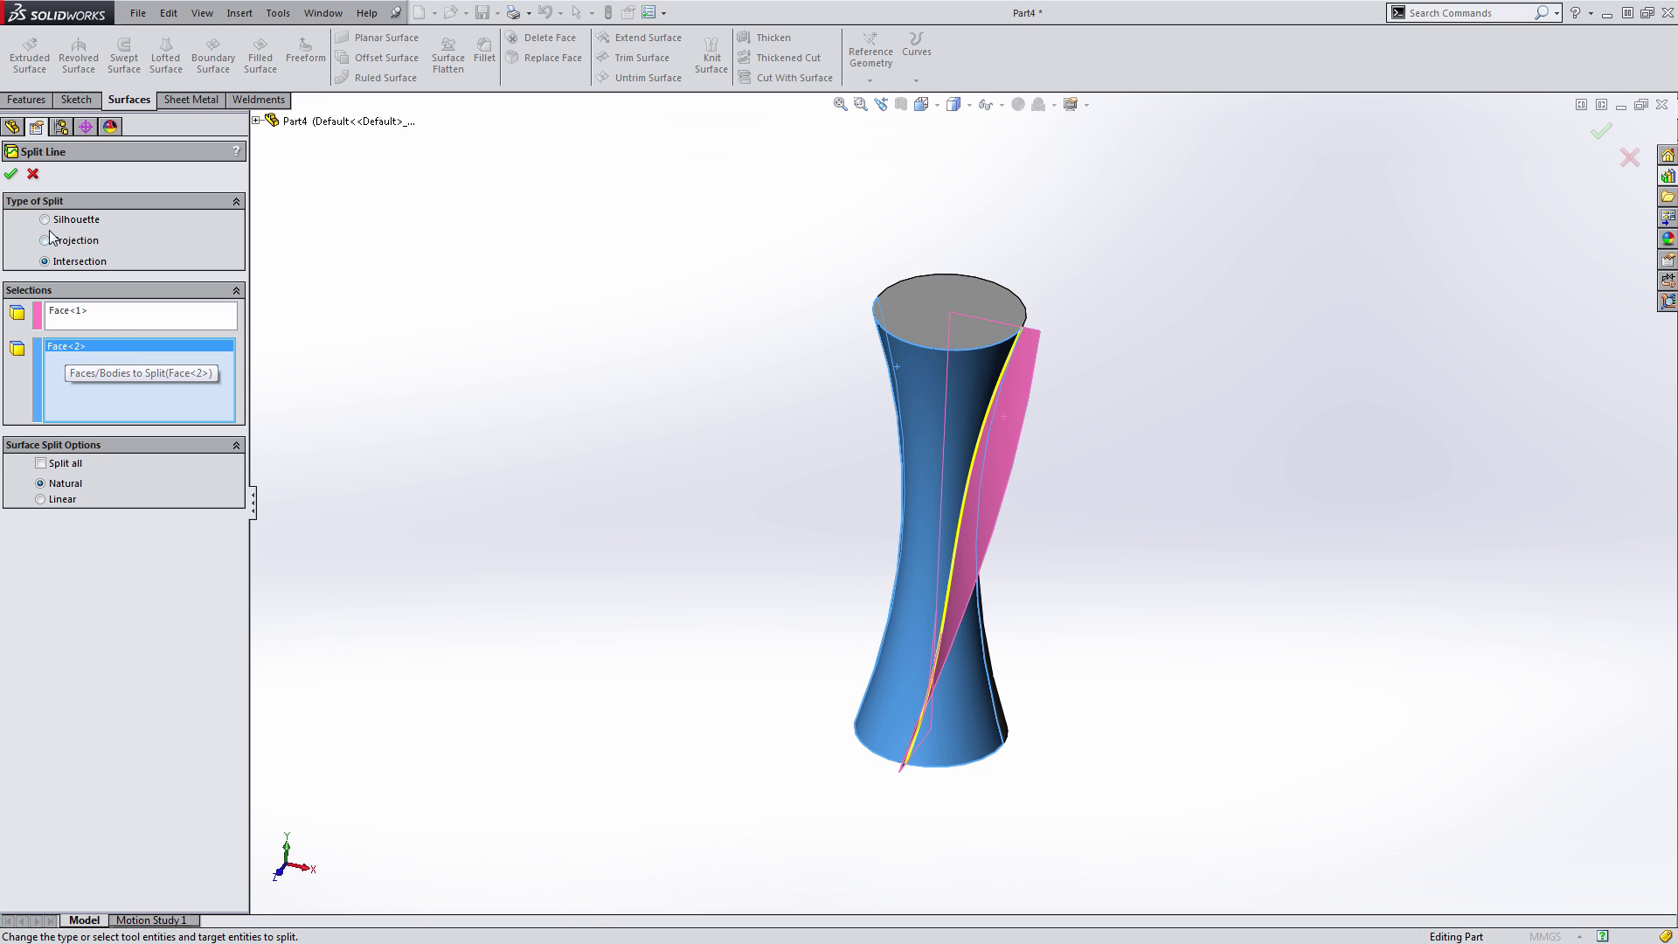
left_click(10, 173)
middle_click_drag(786, 485, 811, 490)
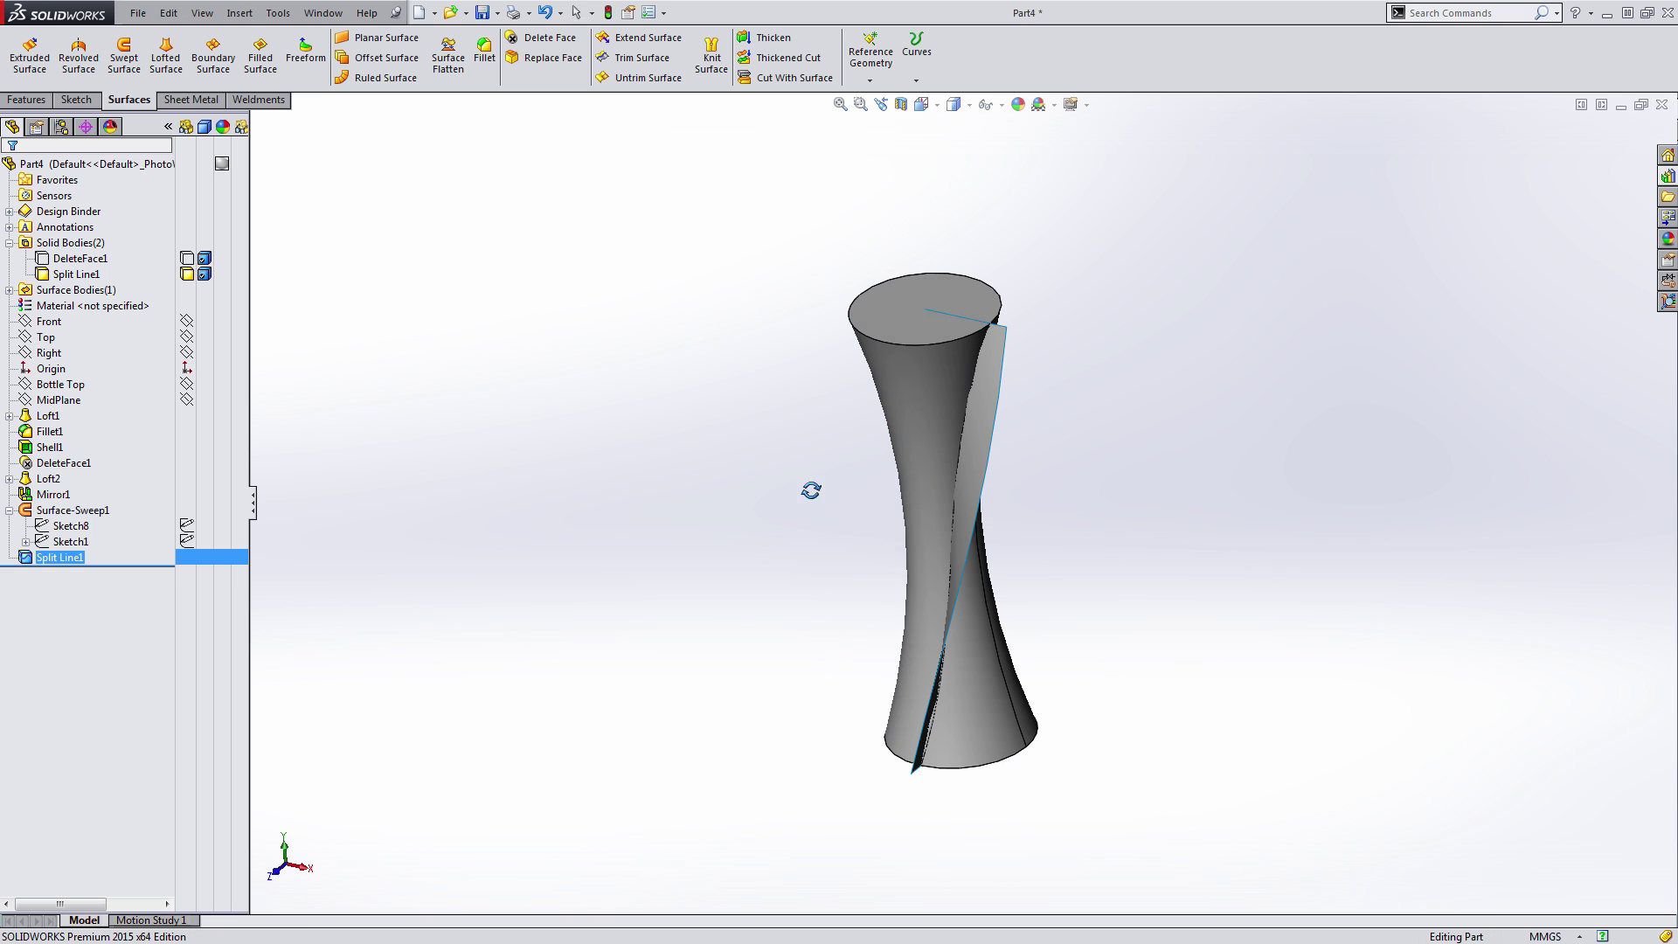
- Hide the twisted swept surface
left_click(977, 433)
left_click(1036, 378)
middle_click_drag(1097, 497, 981, 521)
middle_click_drag(902, 451, 1064, 506)
- On the Top plane, sketch a three-sided polygon centred on the split line's lower end, about 6.5 mm from centre to vertex
scroll(935, 773, "down", 5)
scroll(904, 666, "down", 3)
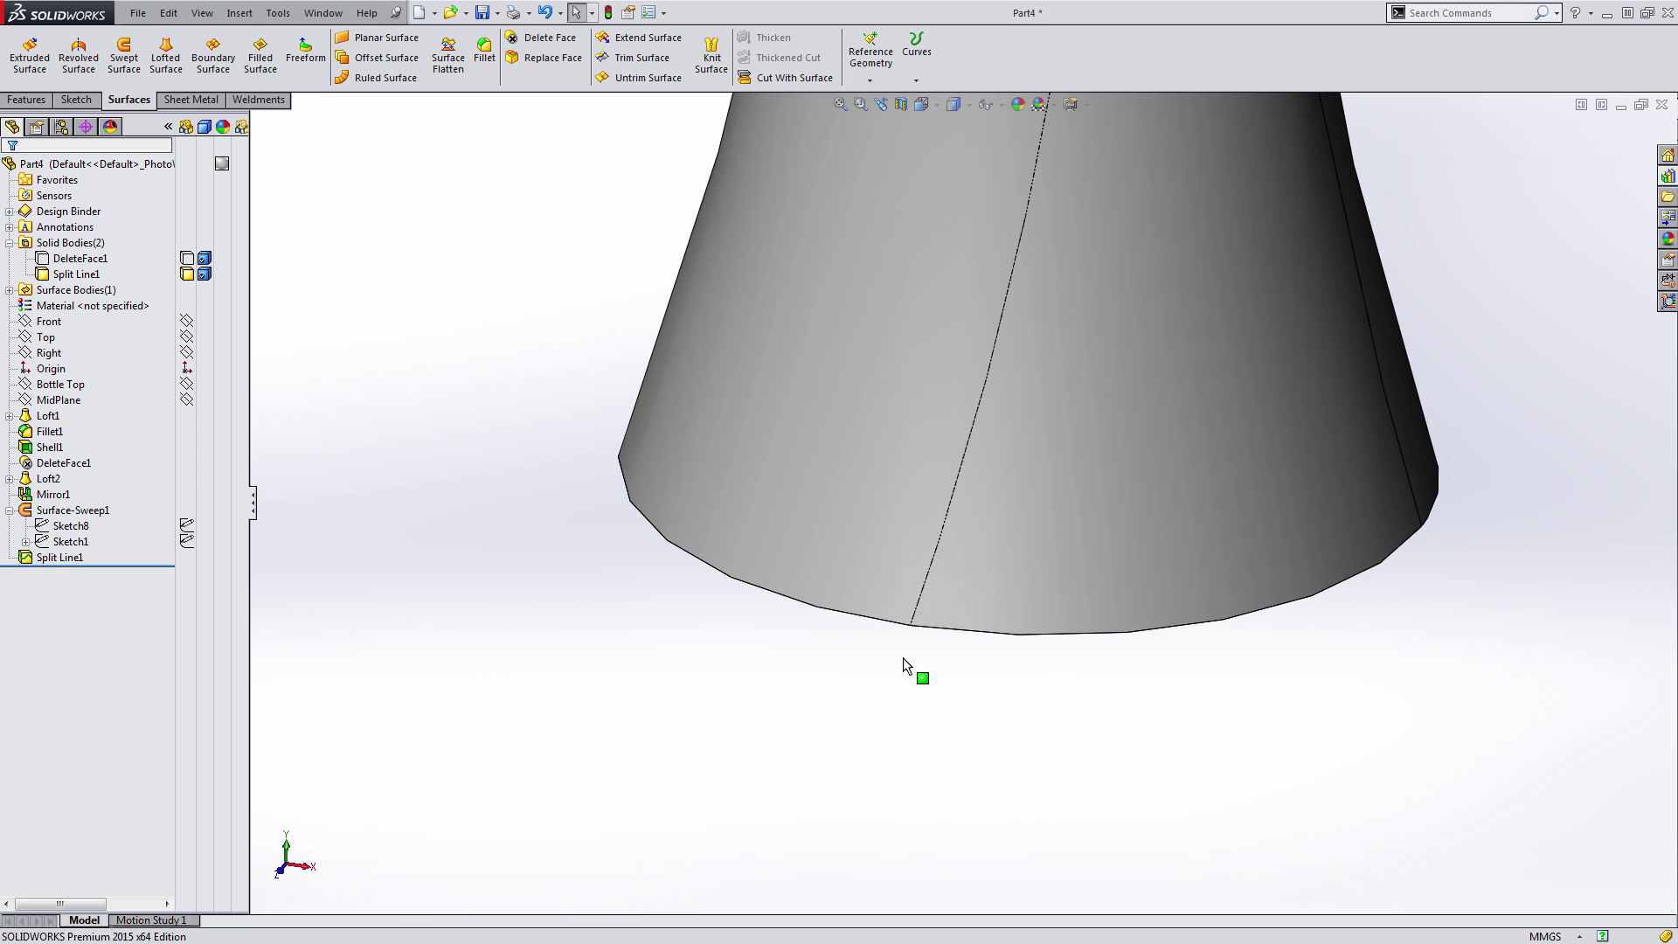
left_click(46, 337)
left_click(46, 316)
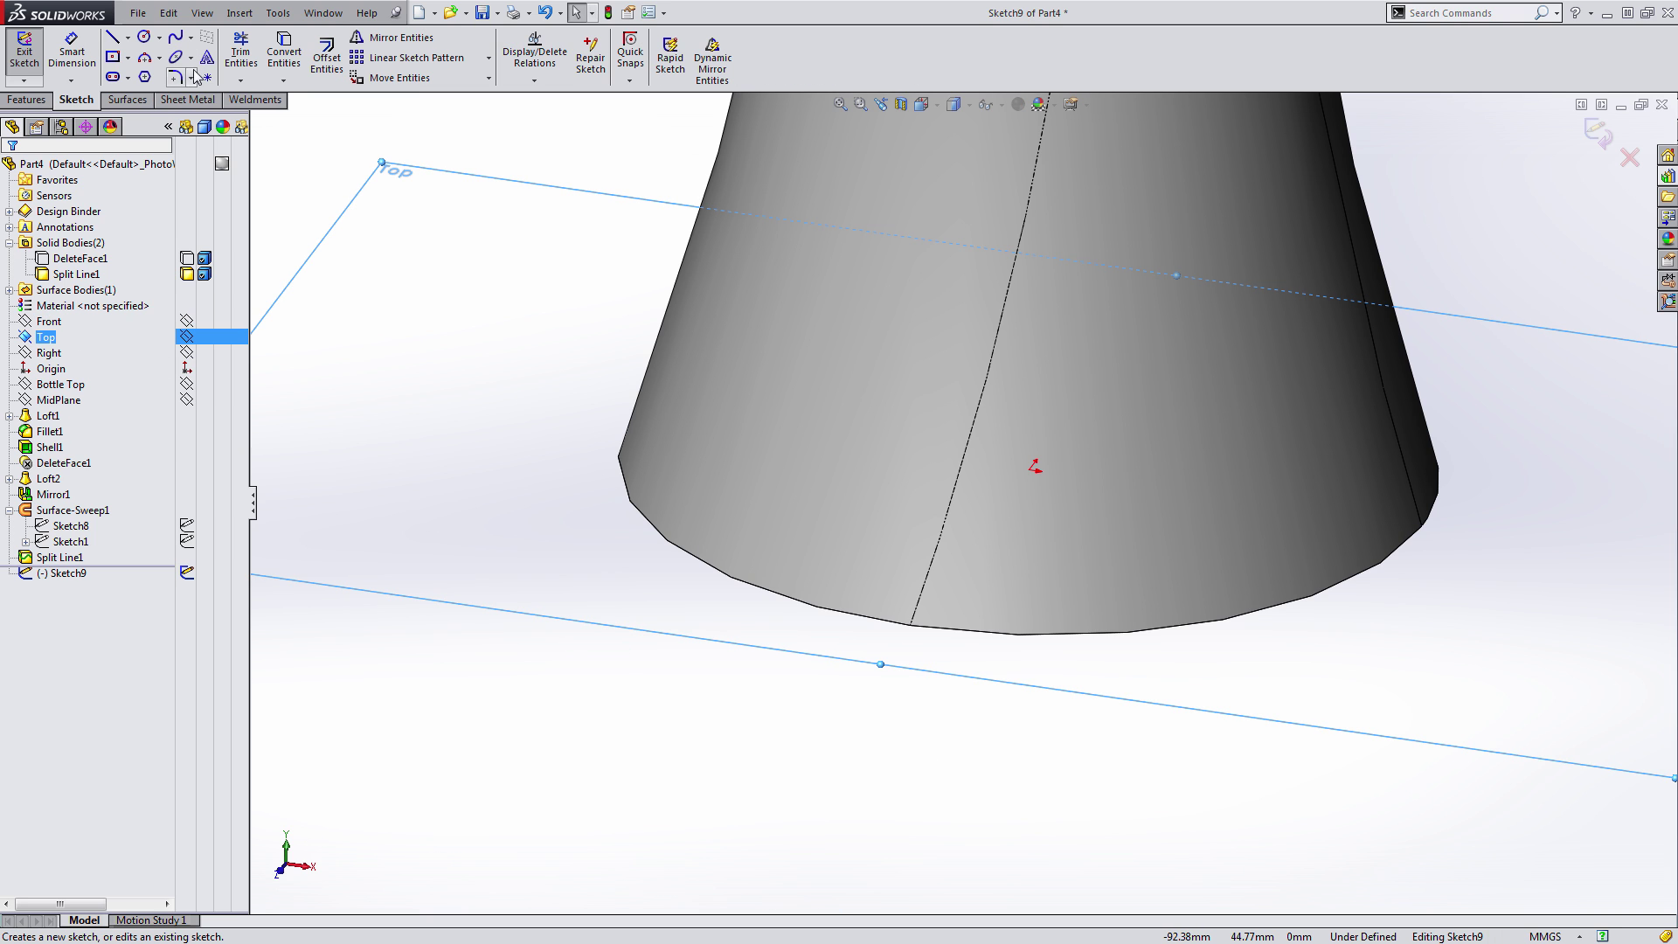
left_click(145, 78)
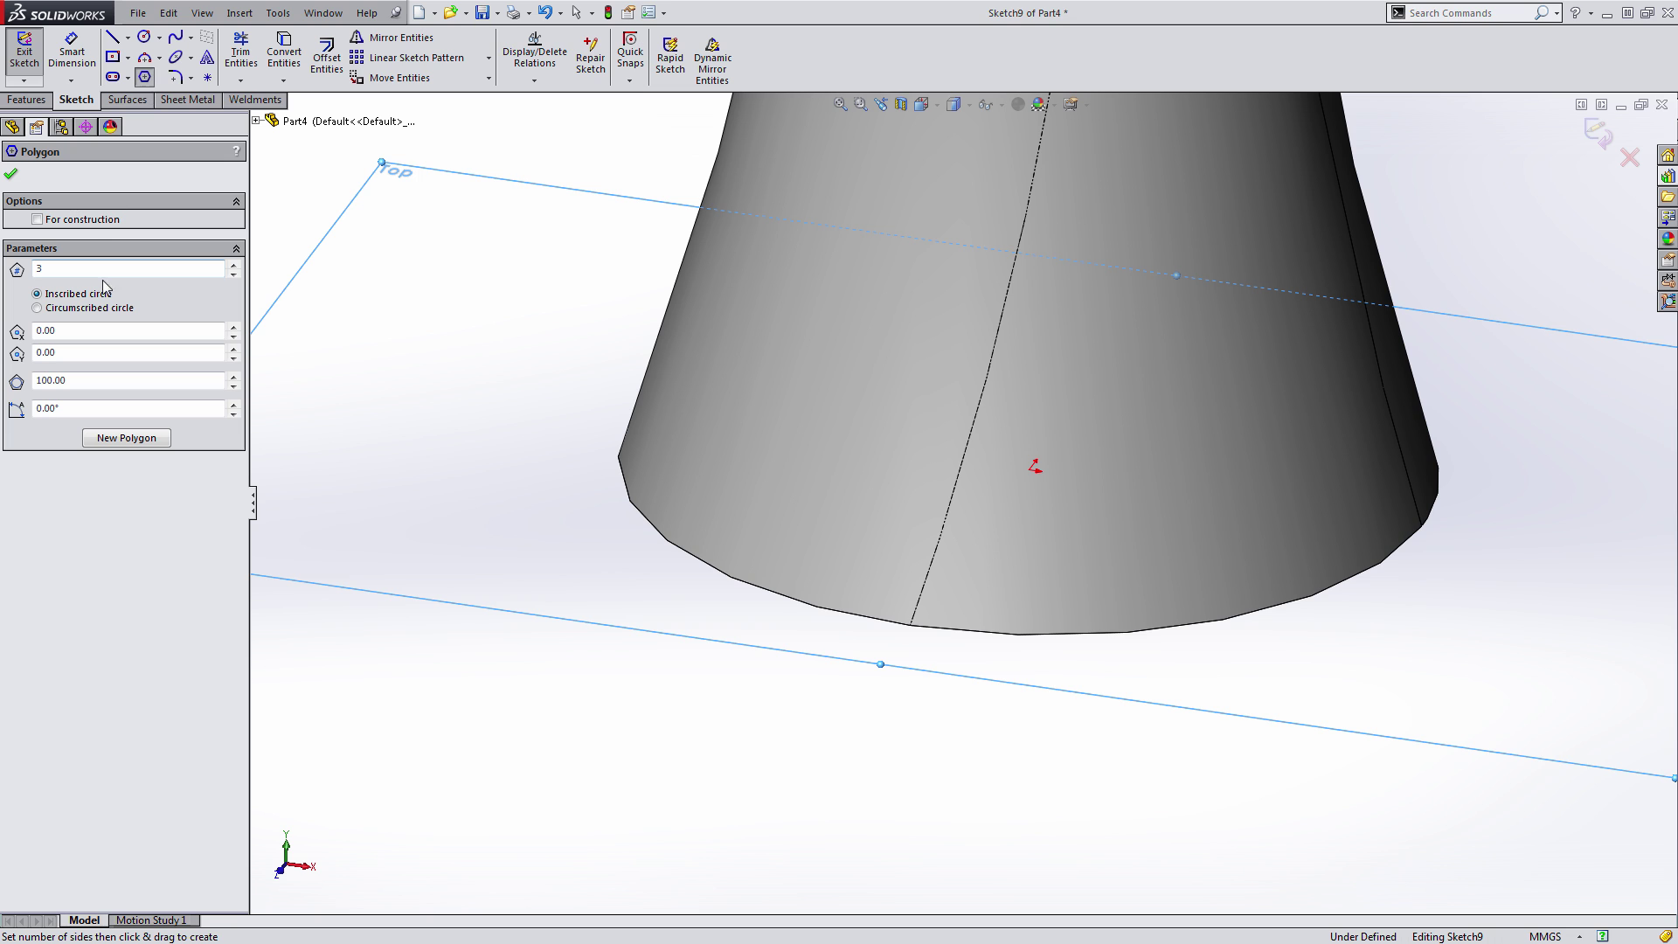
left_click_drag(910, 626, 942, 622)
key("Escape")
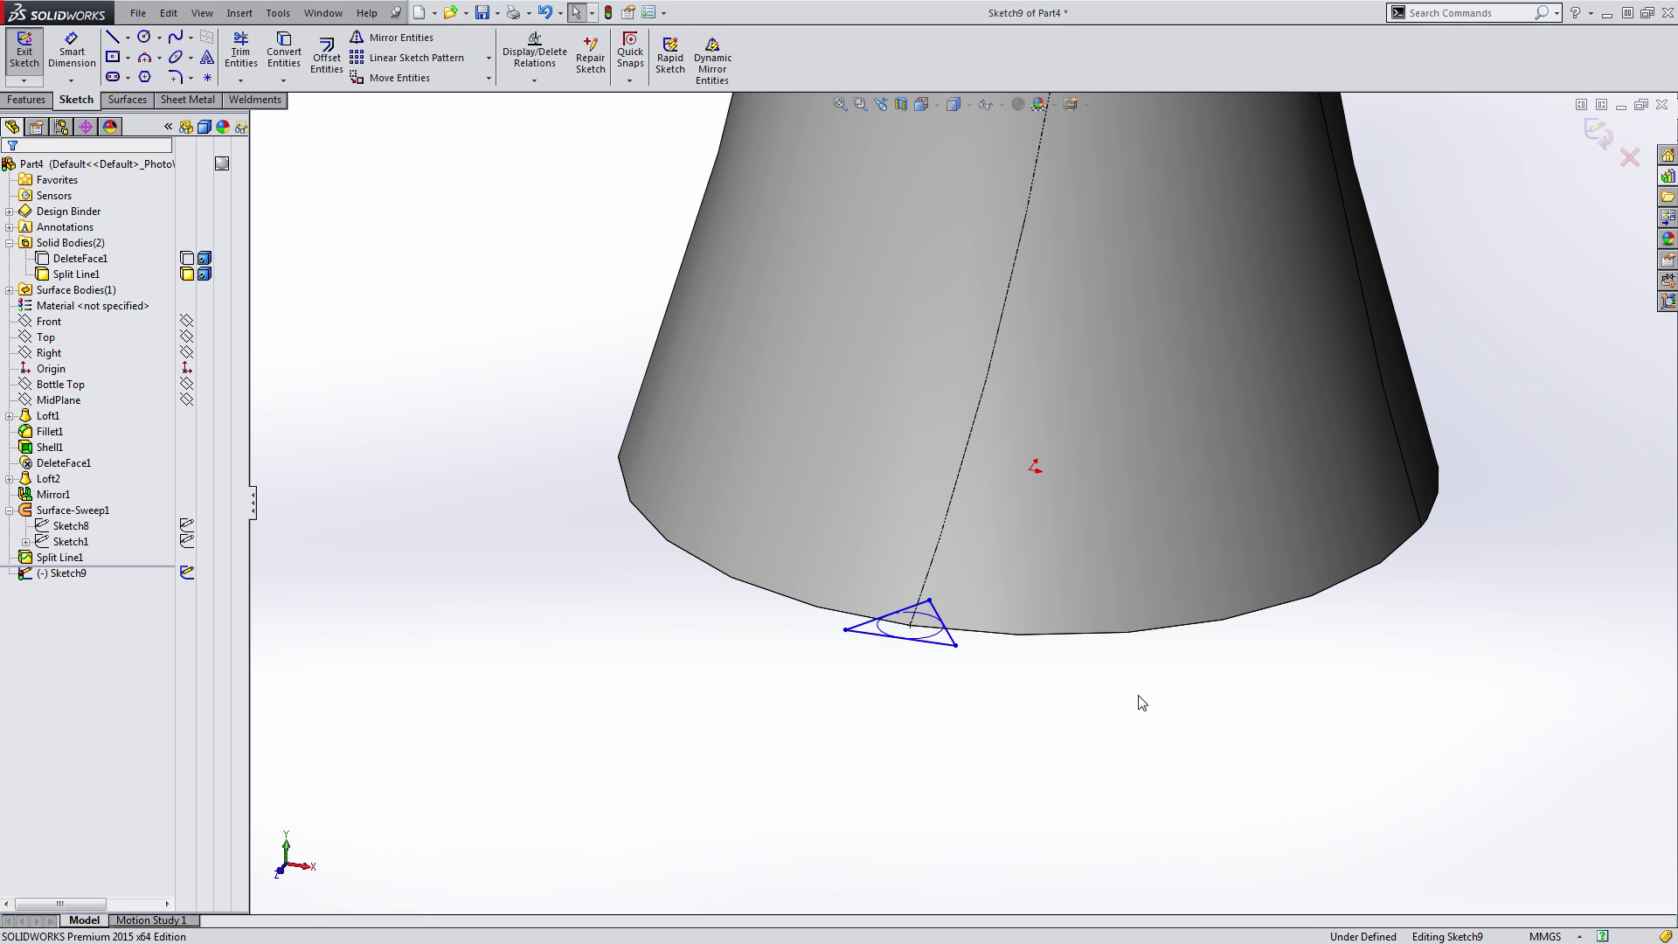
- Add a vertical relation between the triangle's inner vertex and its centre point
key("ctrl+5")
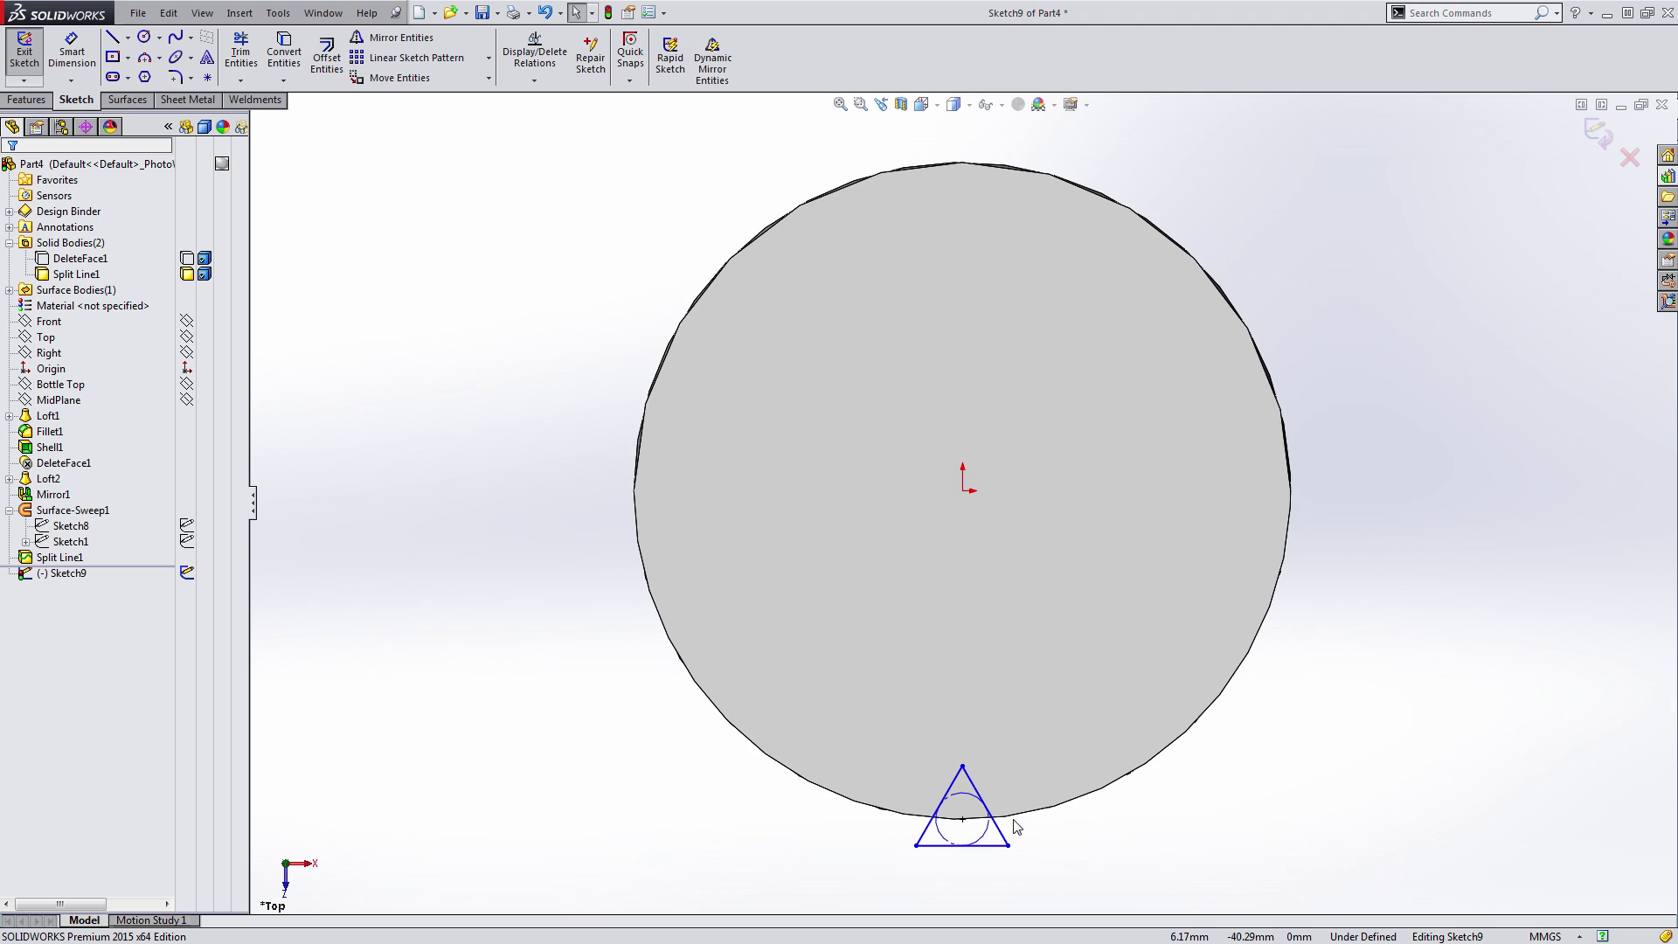
scroll(951, 741, "down", 2)
left_click(936, 731)
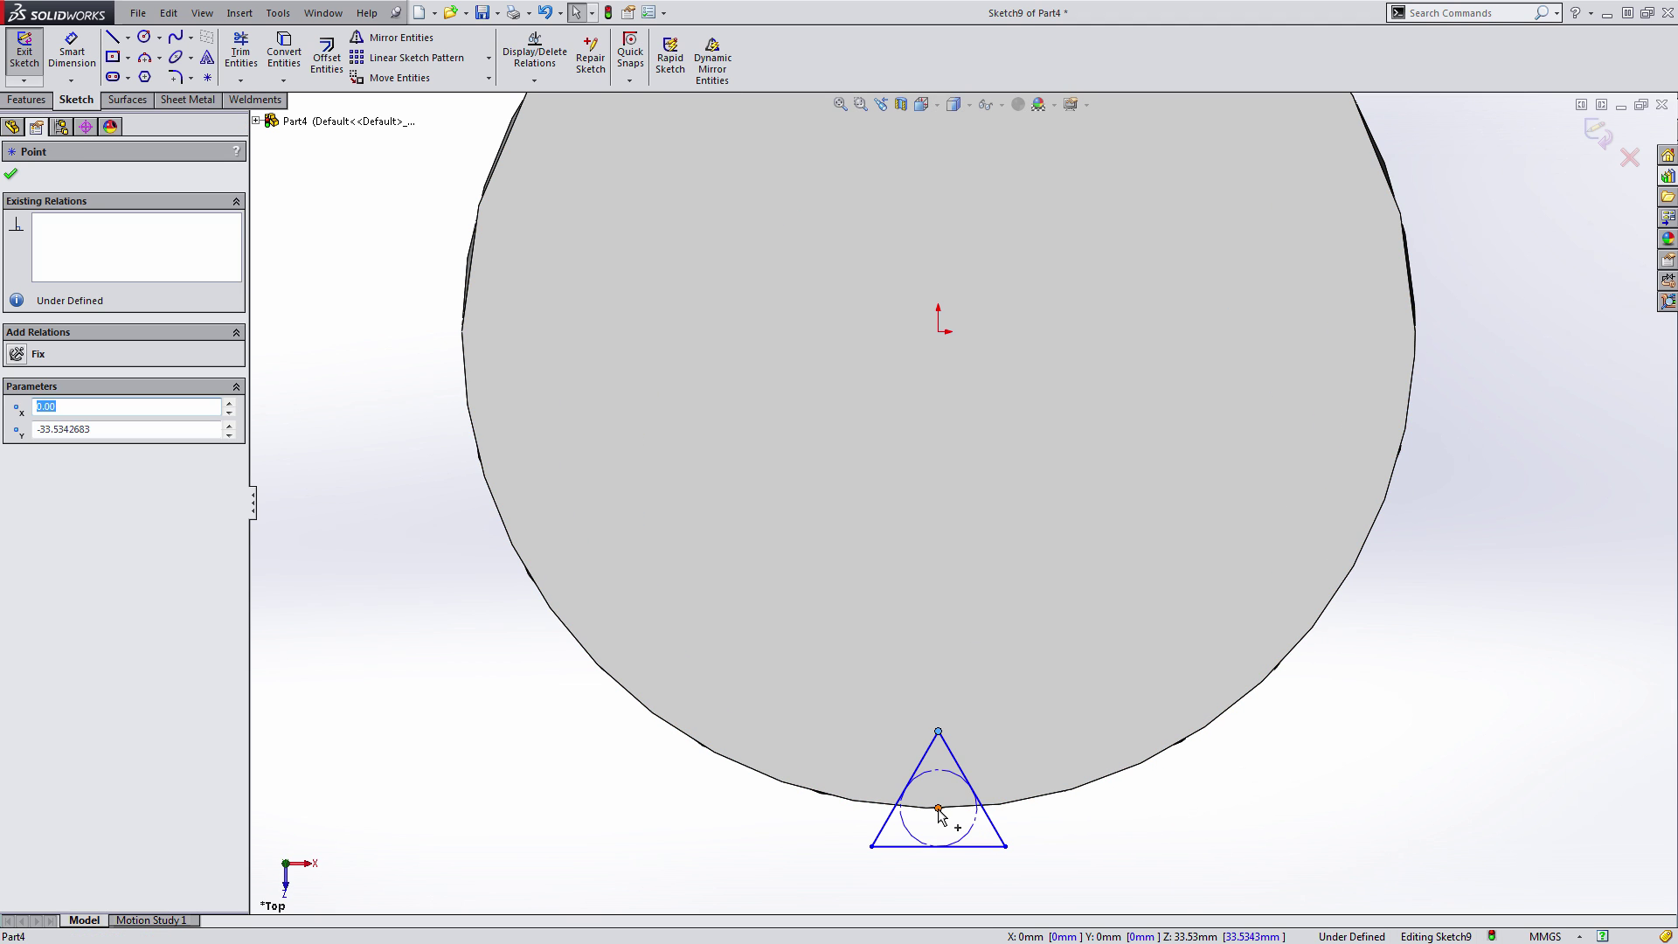
left_click(938, 807, "ctrl")
left_click(1007, 735)
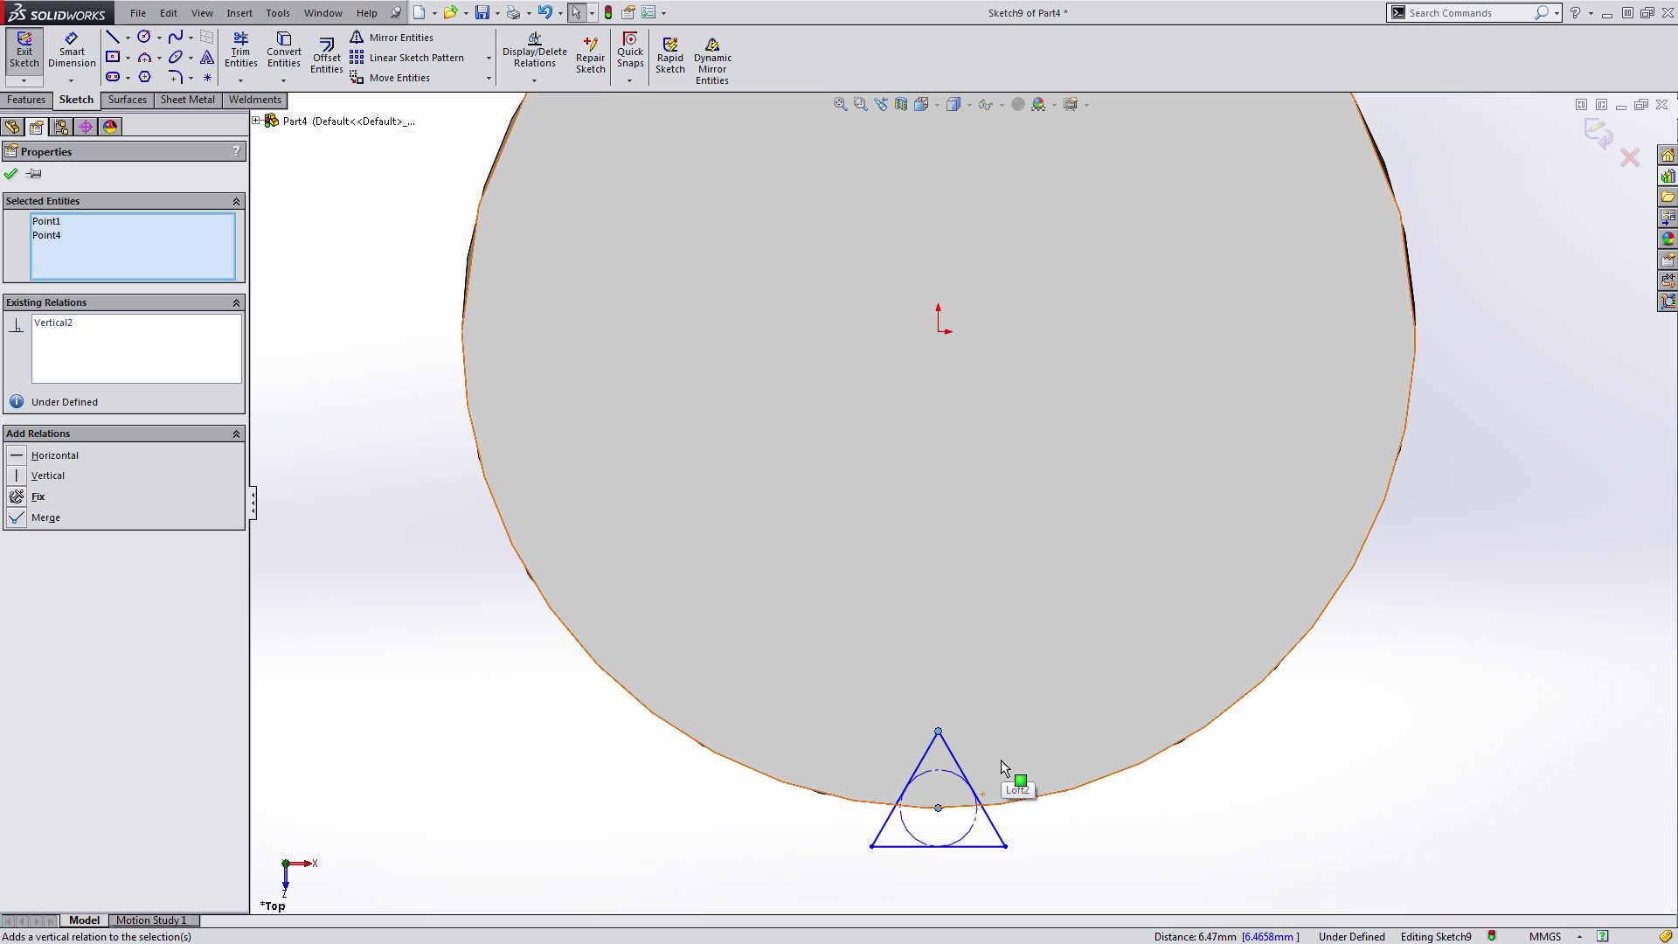
- Dimension the distance from the triangle's centre to its inner vertex as 2 mm and close the sketch
key("s")
left_click(1014, 782)
left_click(938, 808)
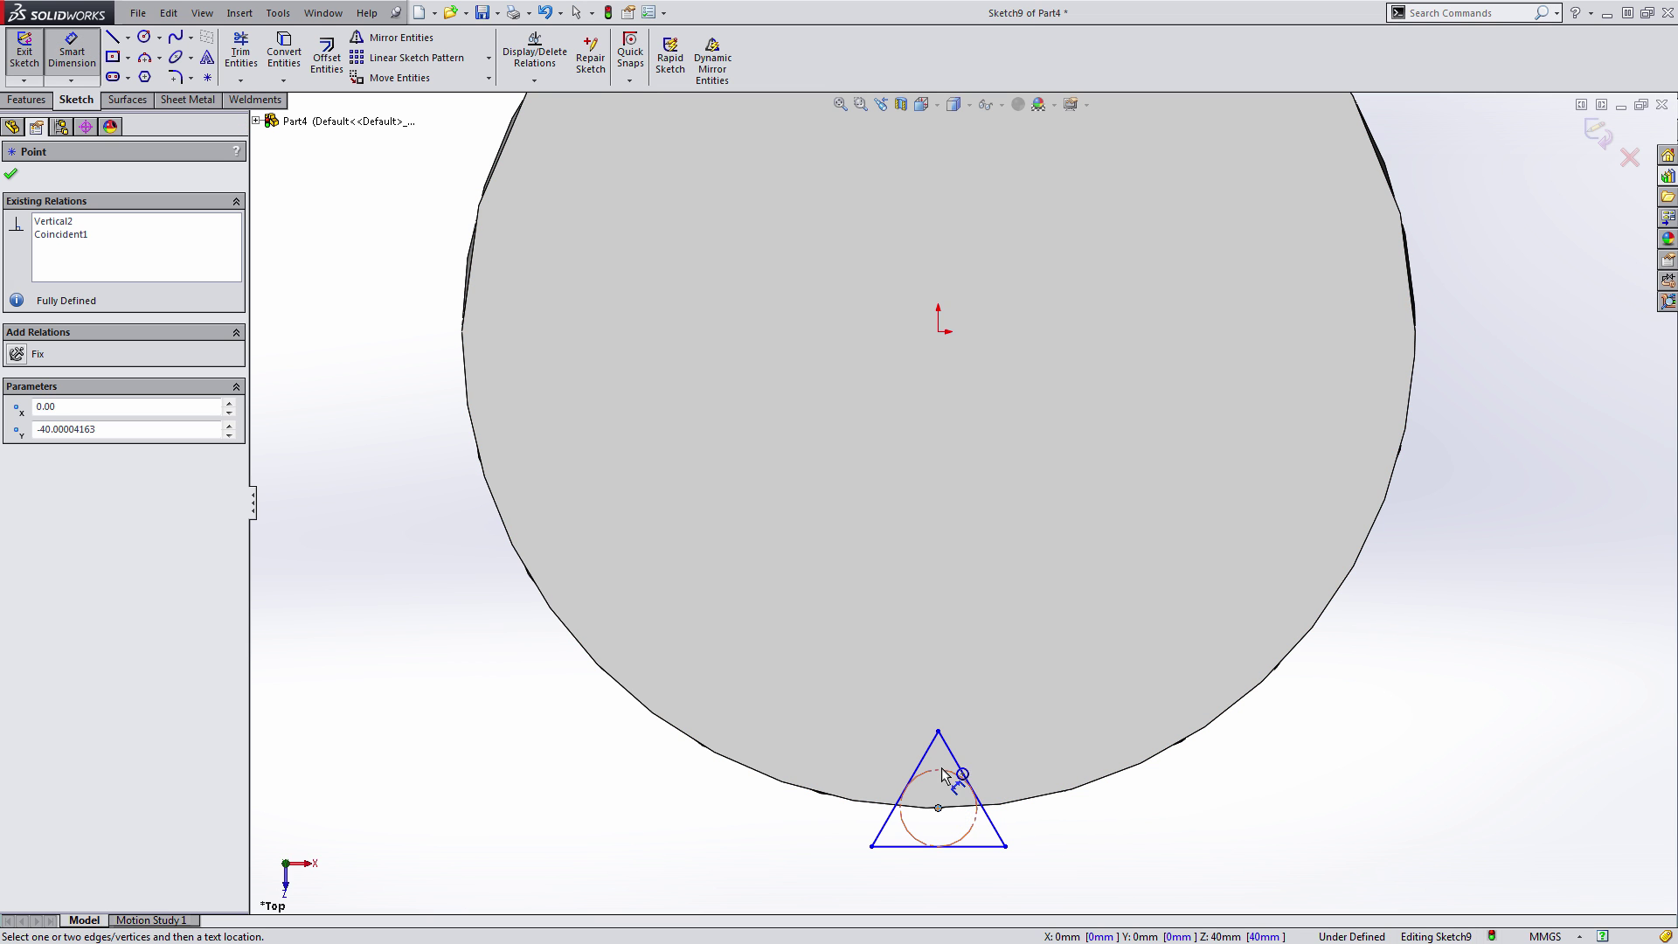
left_click(937, 731)
left_click(992, 753)
type("2")
key("Return")
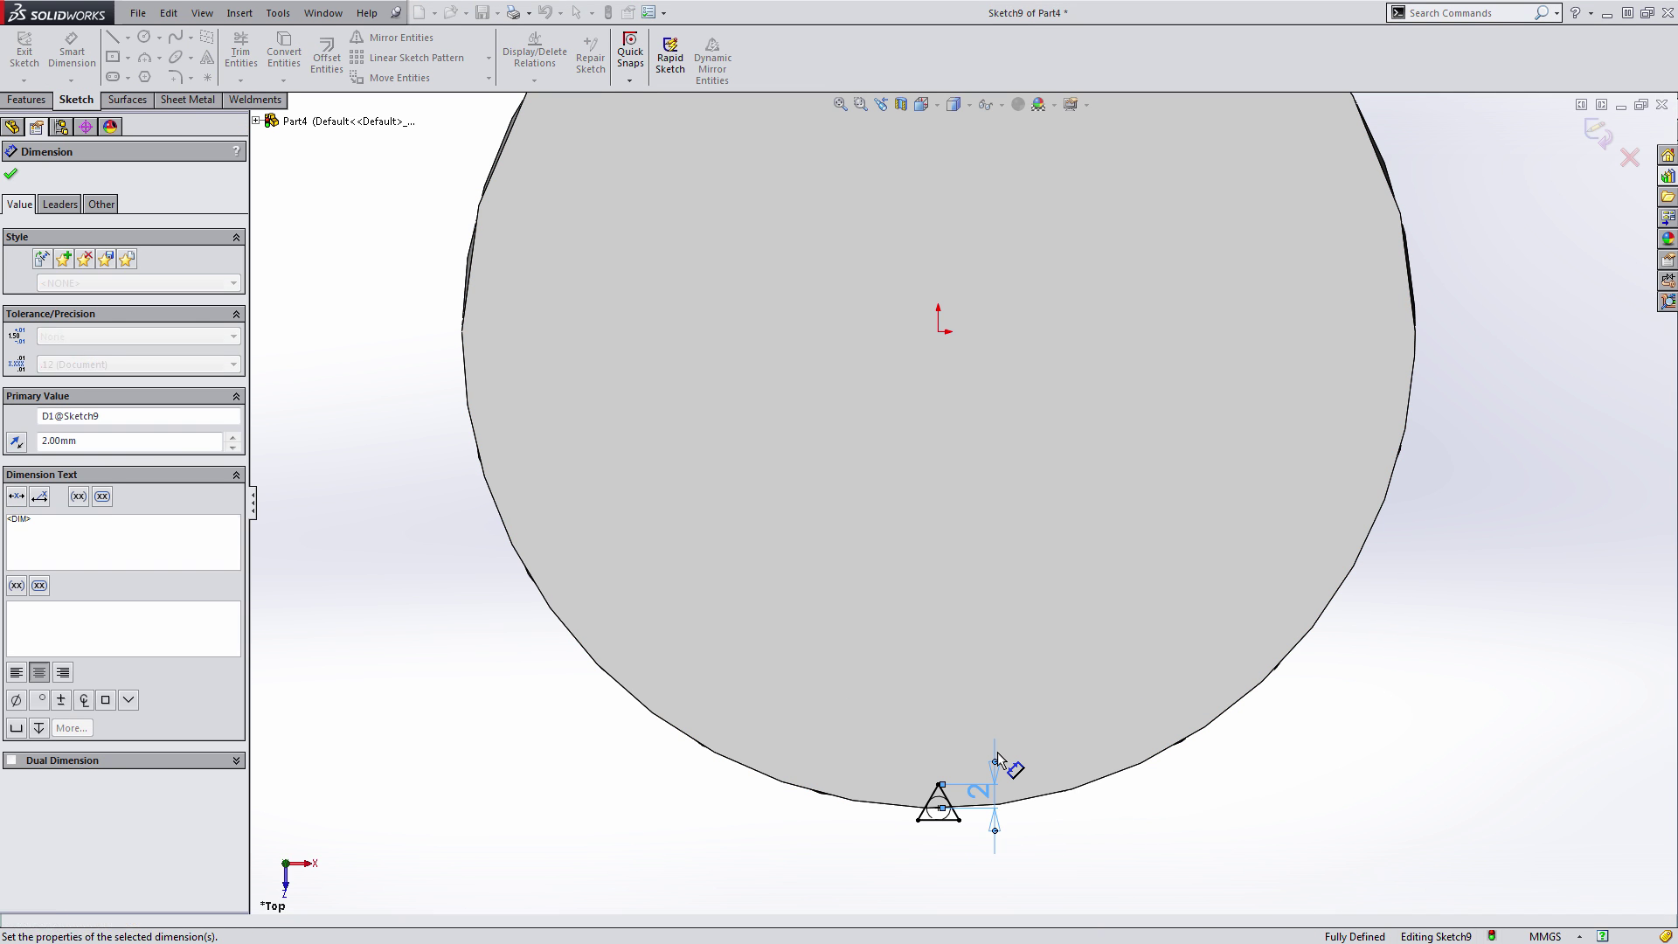
scroll(957, 822, "down", 3)
key("Escape")
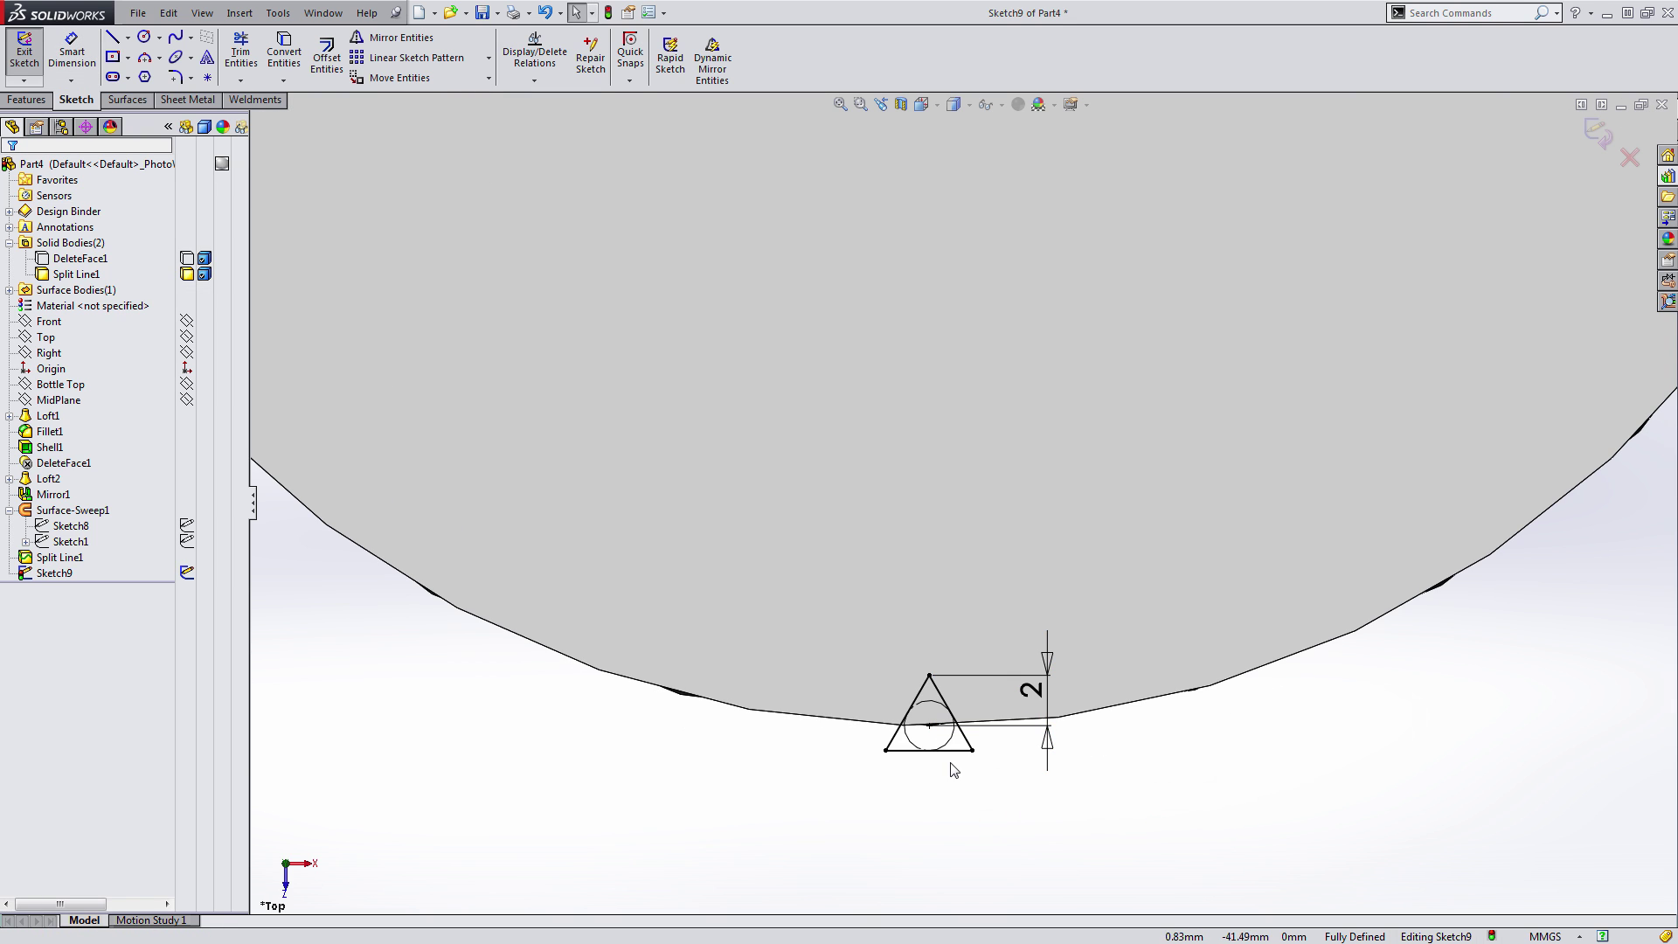
key("ctrl+b")
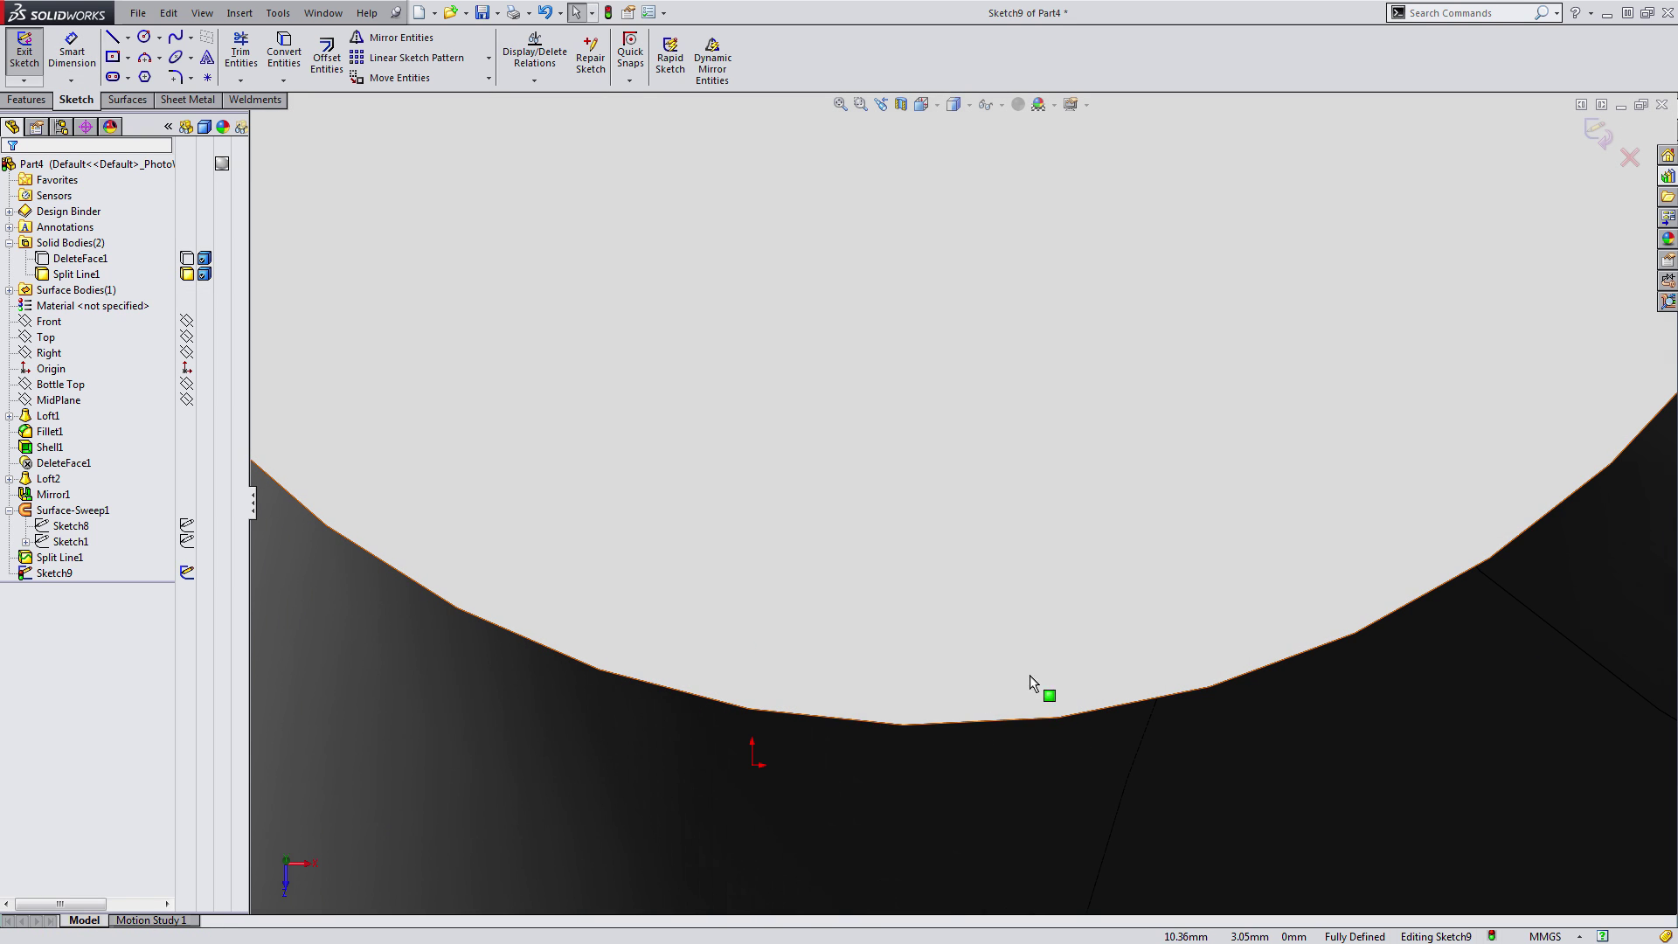
scroll(1147, 475, "up", 5)
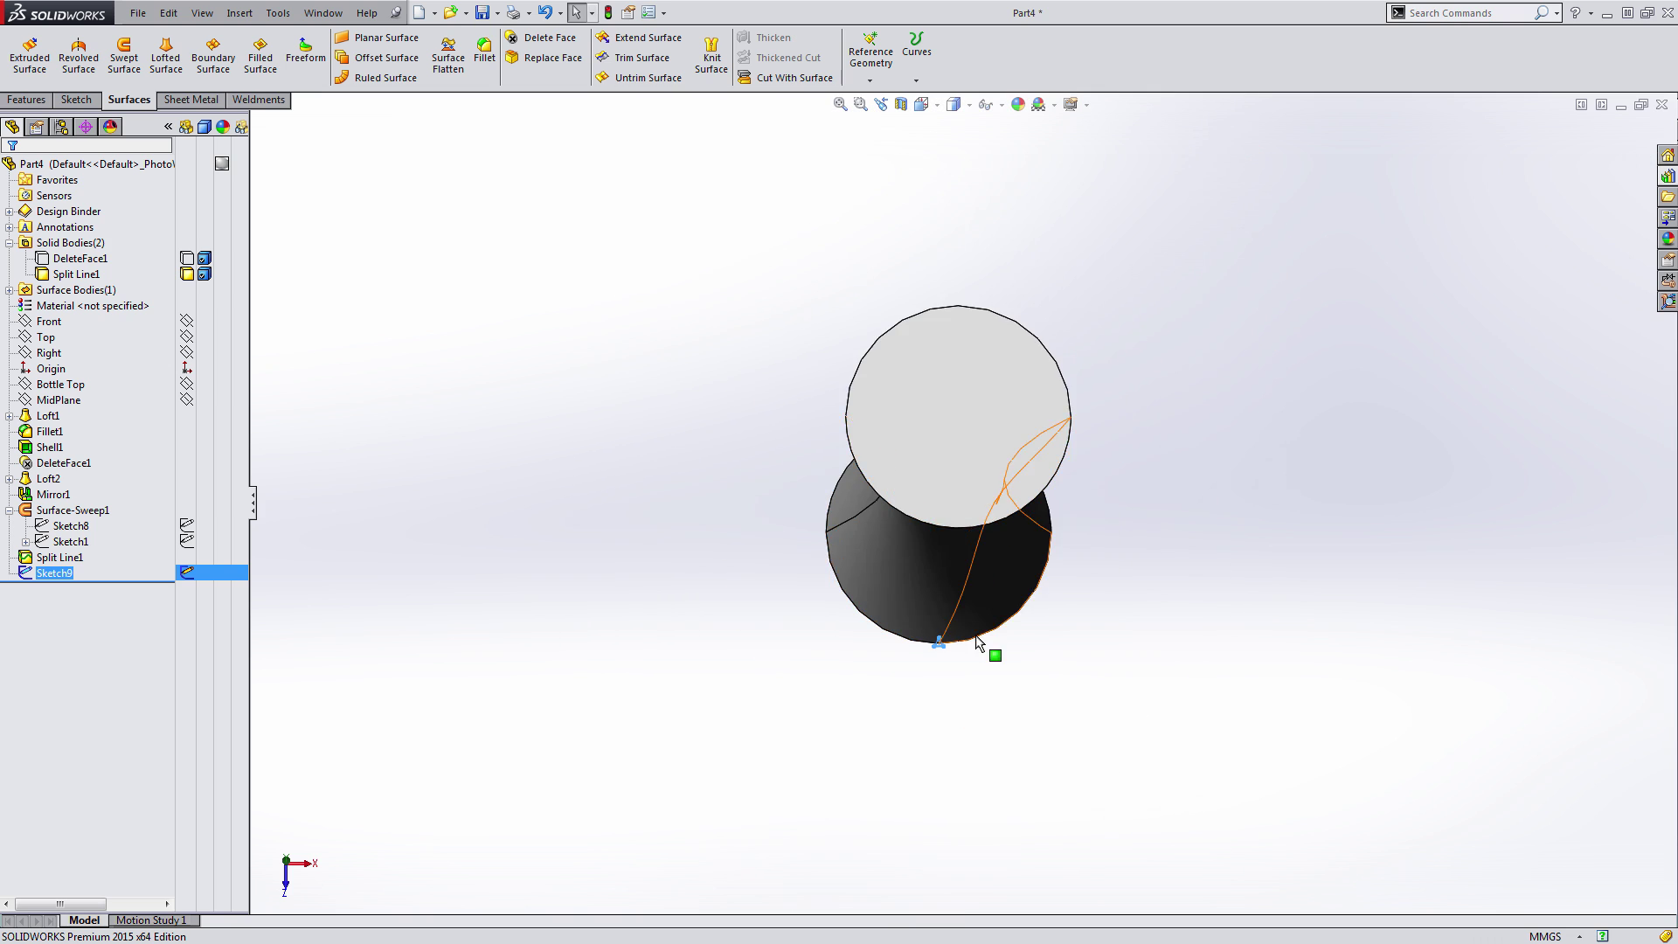
- Create a swept cut with the triangle sketch as profile and the twisted split edge as path
left_click(42, 101)
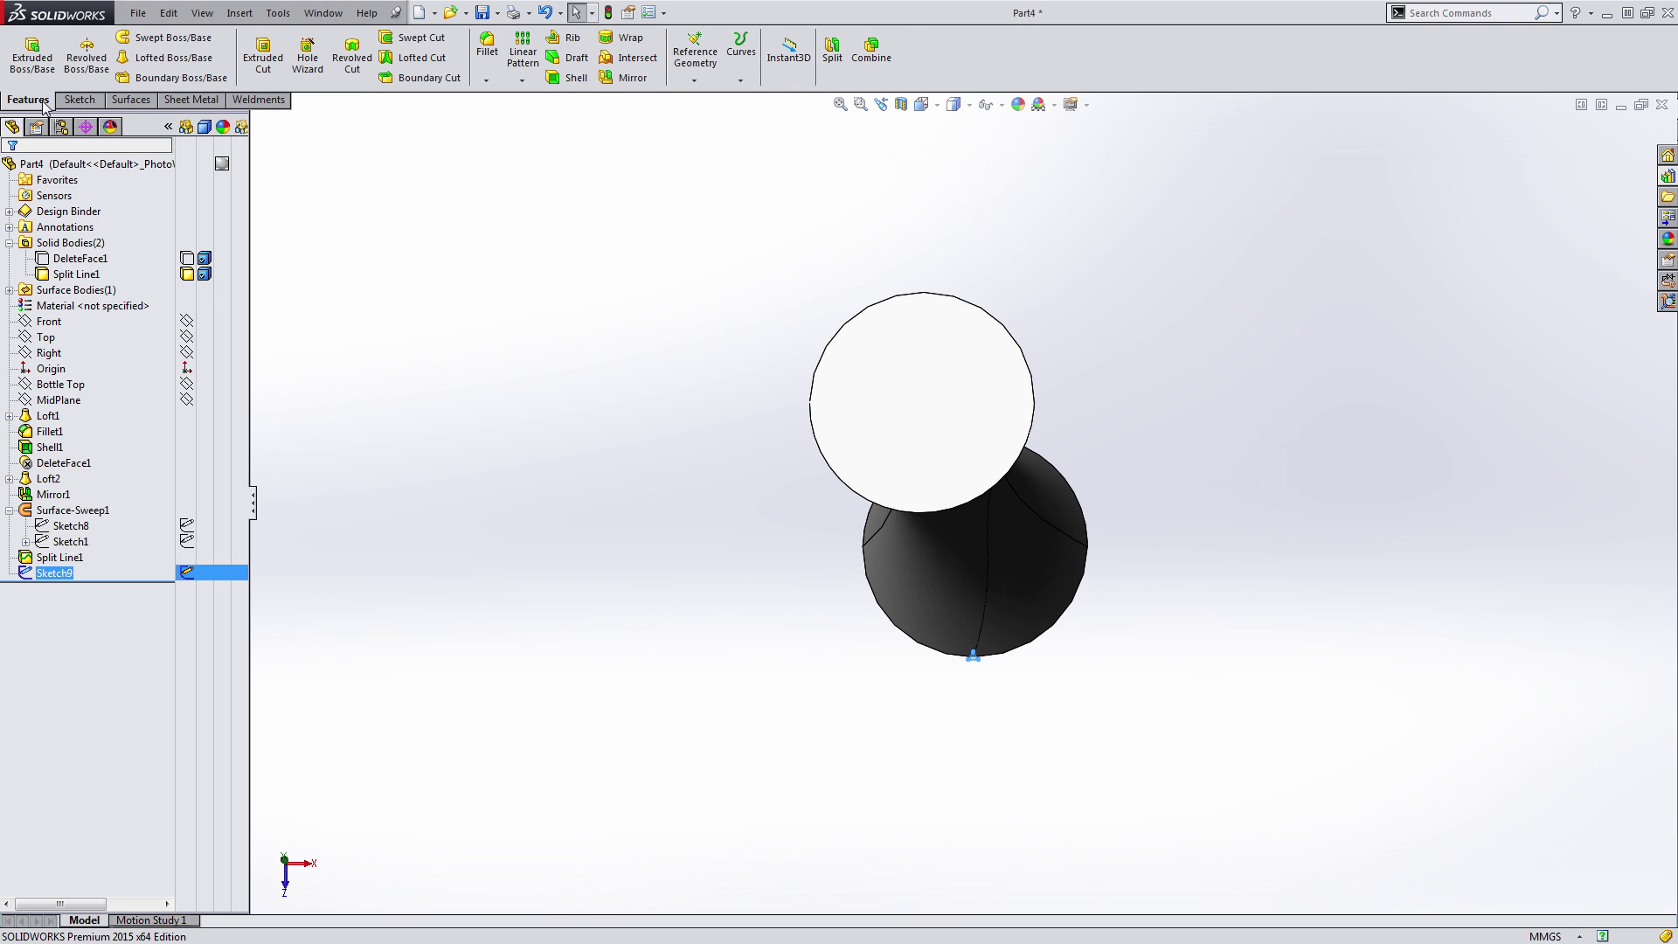
left_click(418, 38)
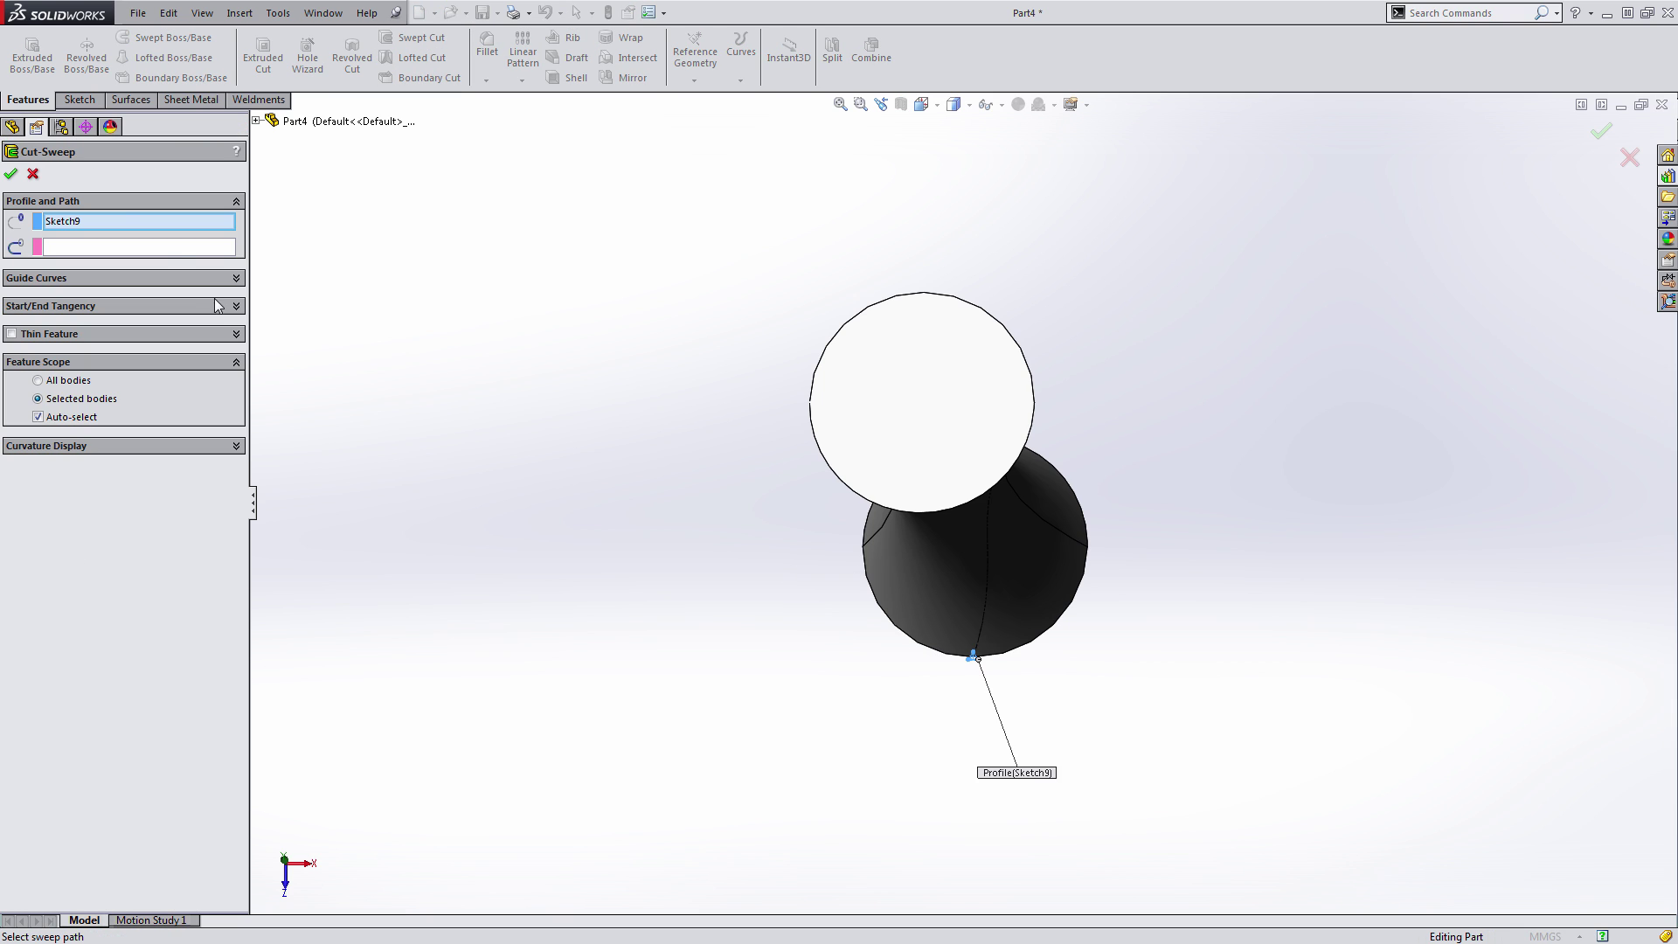
left_click(174, 252)
left_click(979, 634)
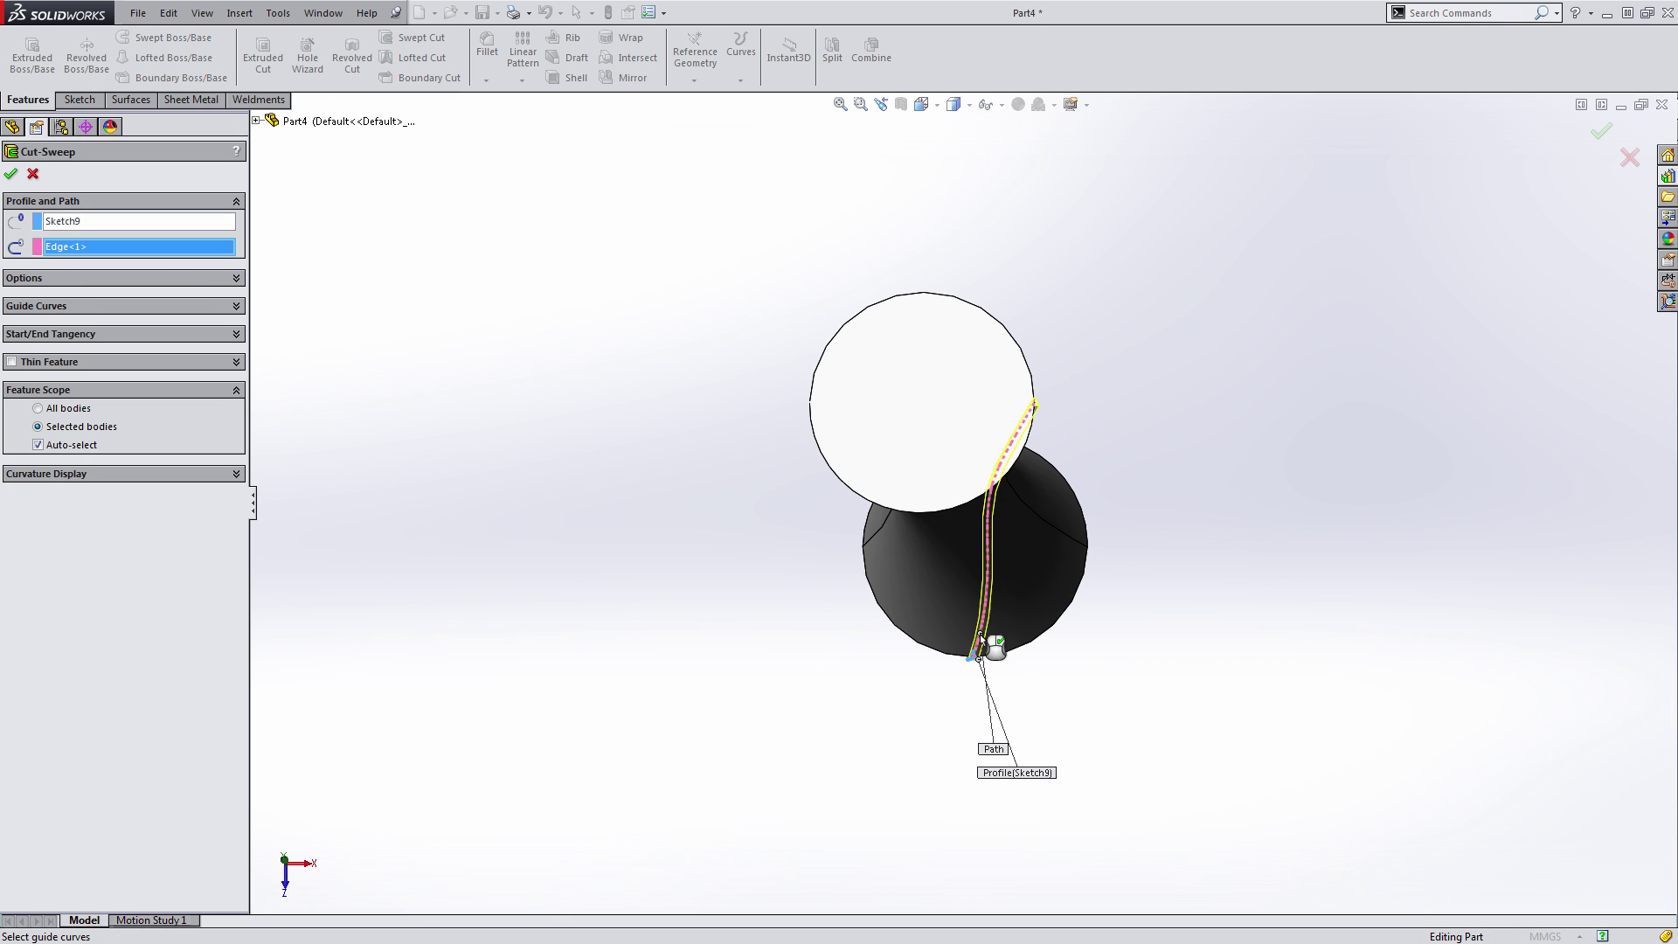
middle_click_drag(941, 702, 872, 644)
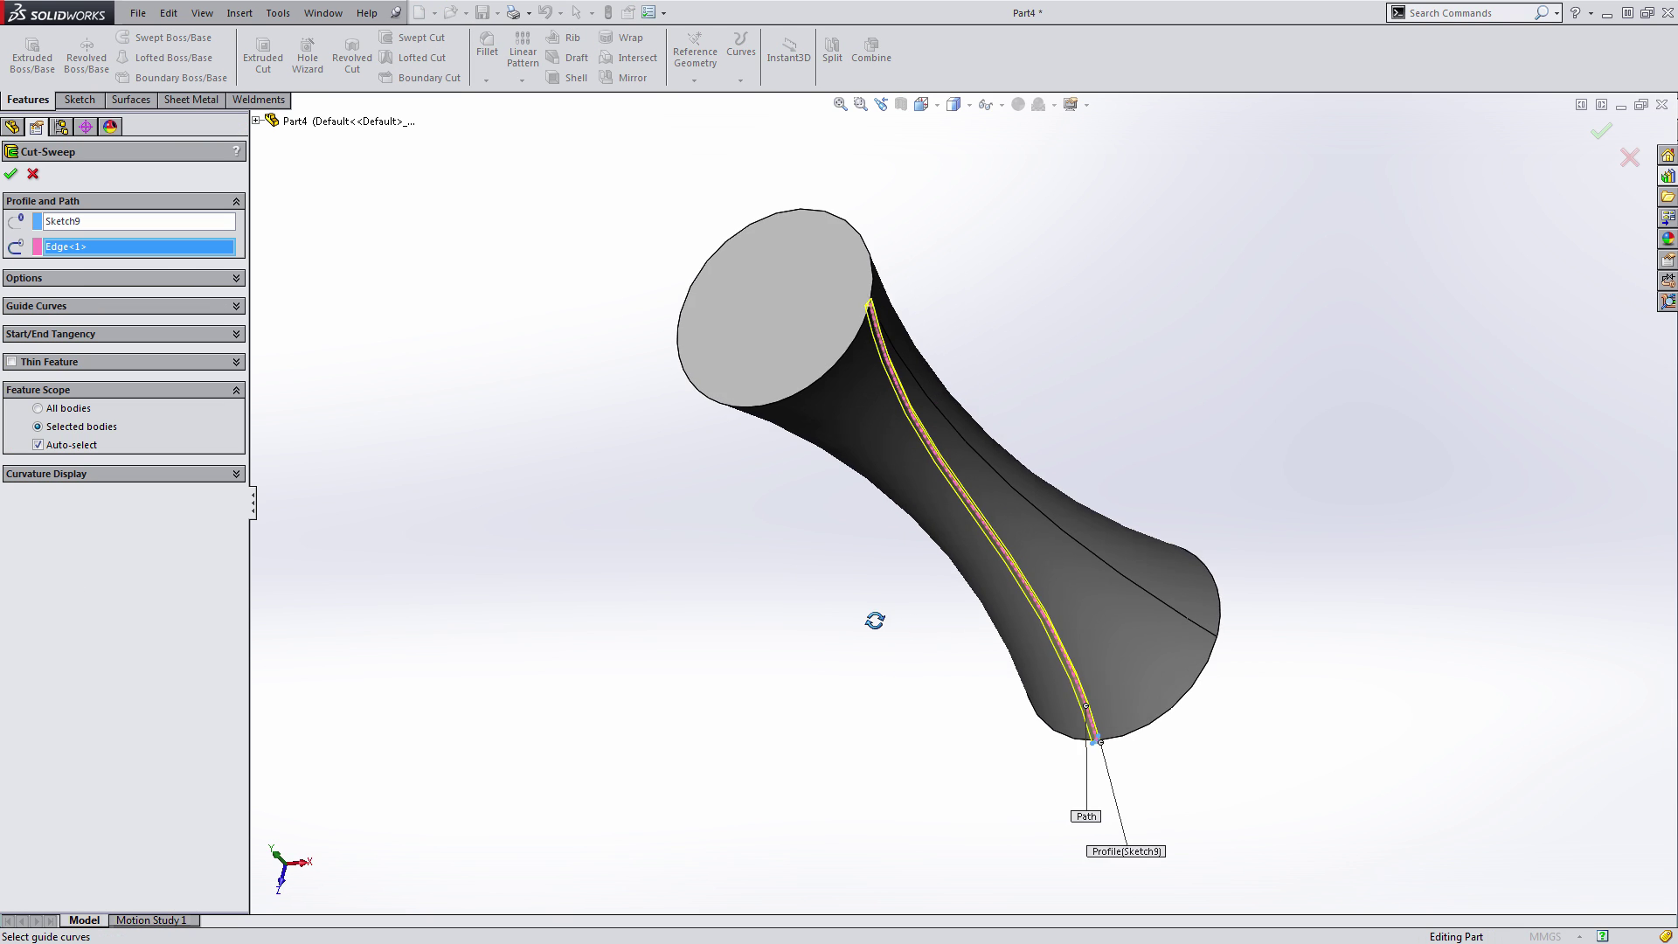
left_click(1601, 132)
- Examine the swept groove along the body's twisted edge, checking its shape up close from several angles and at the end face
middle_click_drag(1067, 495, 1009, 426)
scroll(992, 542, "down", 6)
scroll(1010, 558, "up", 2)
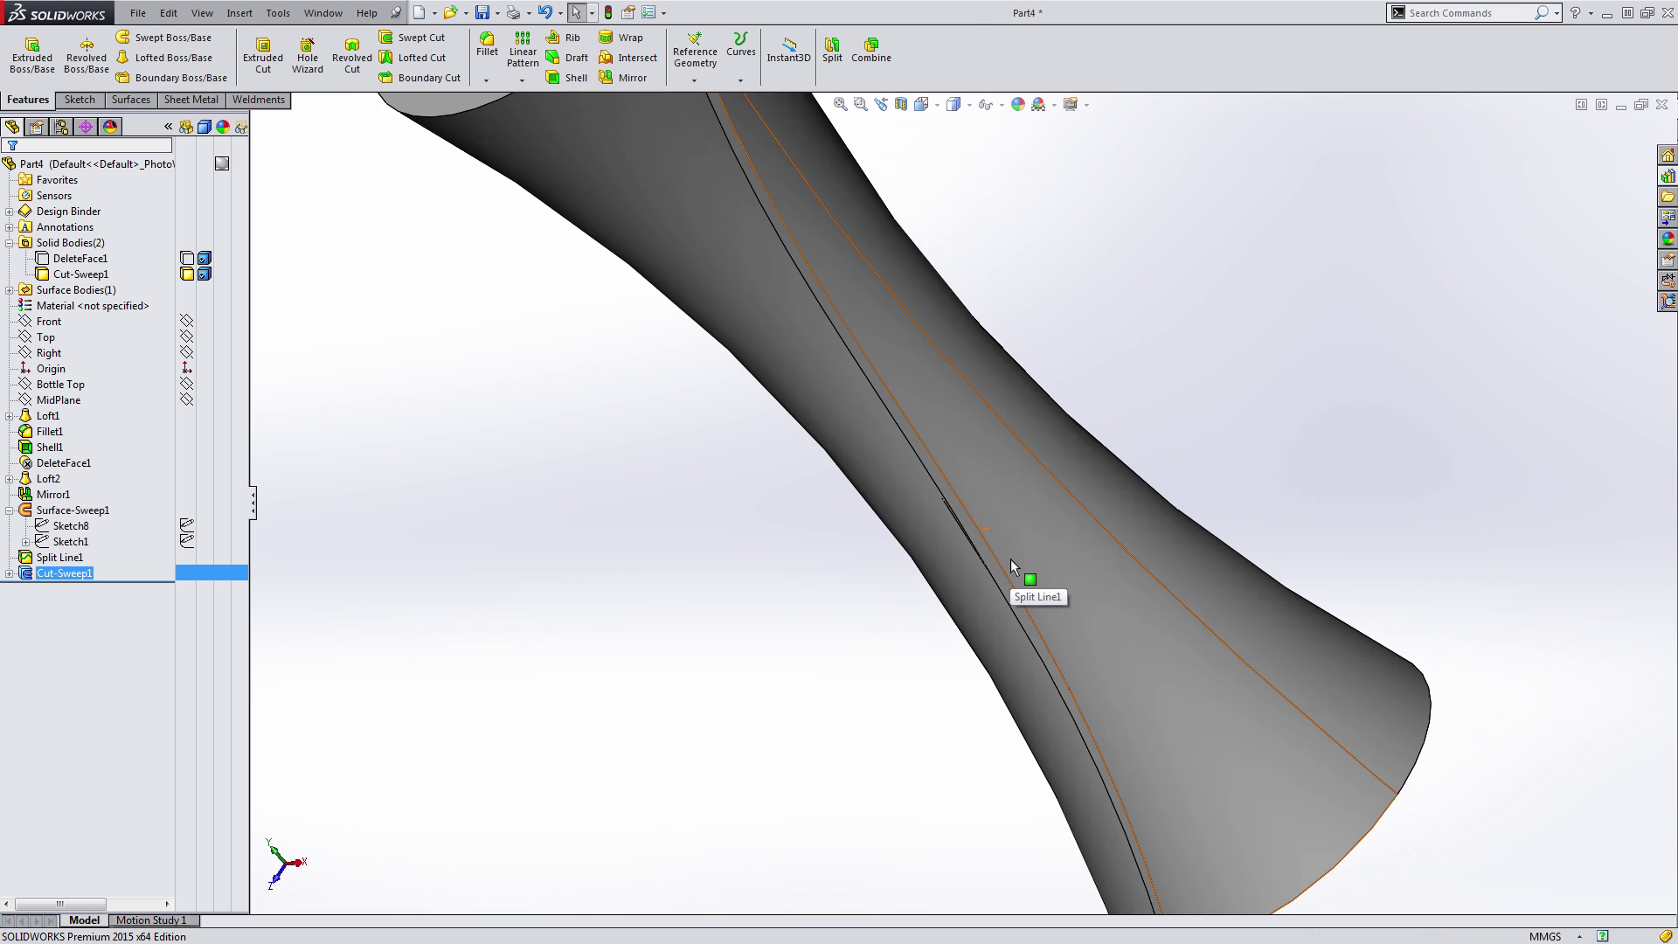
middle_click_drag(1012, 557, 1124, 528)
scroll(1026, 554, "down", 6)
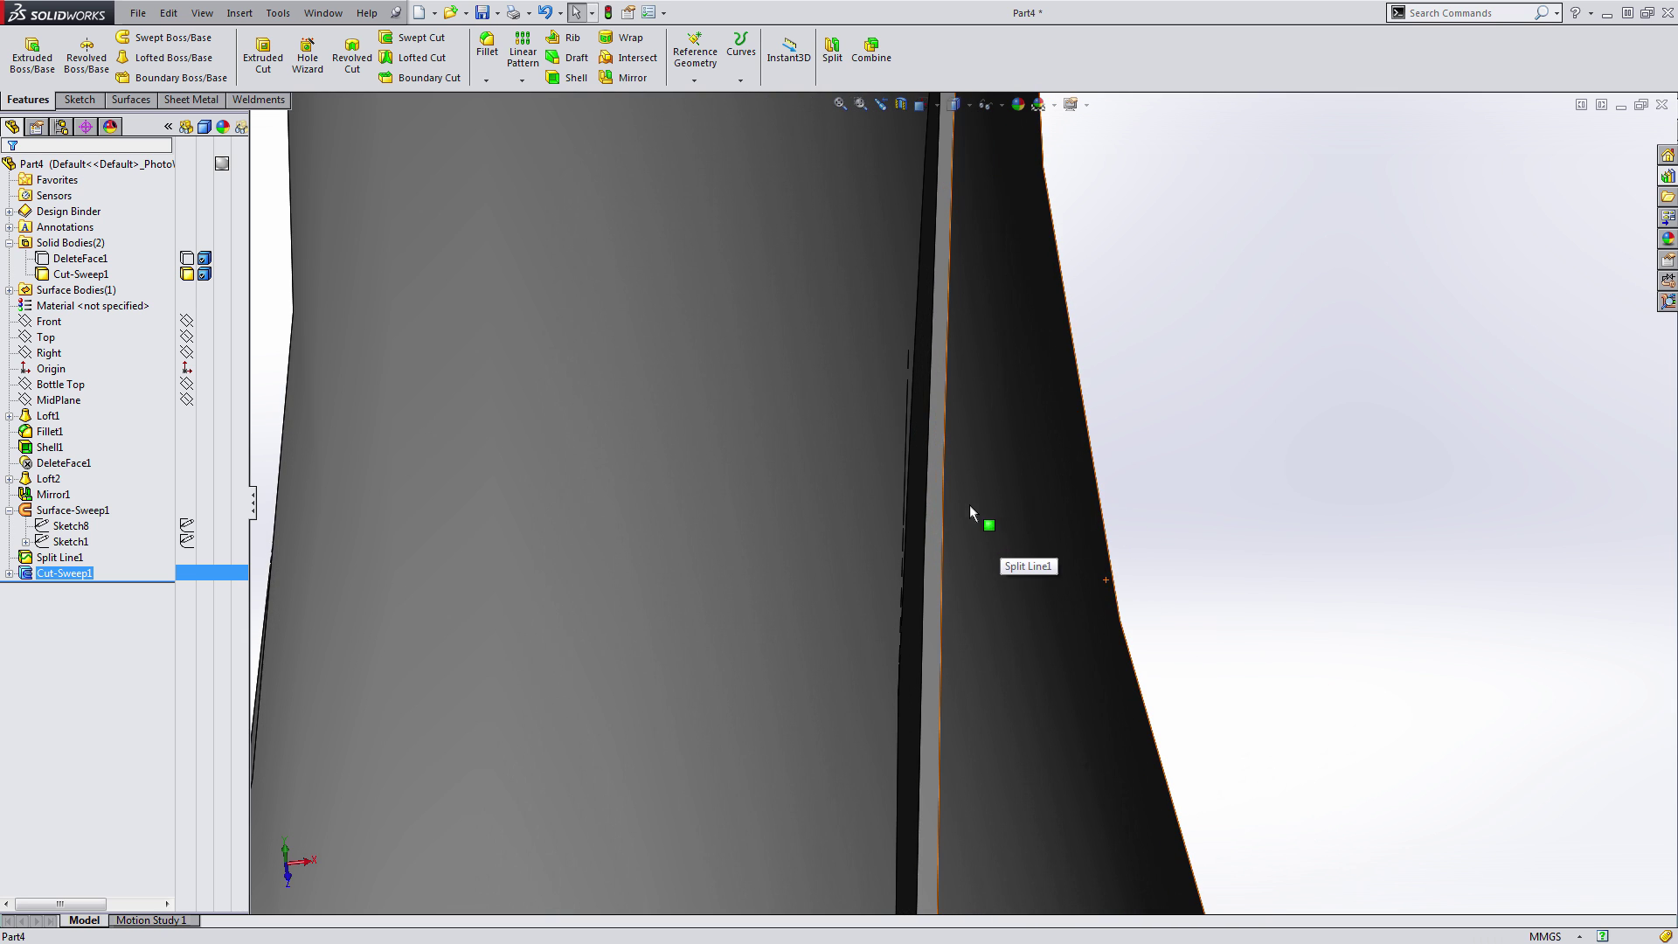
middle_click_drag(981, 517, 854, 487)
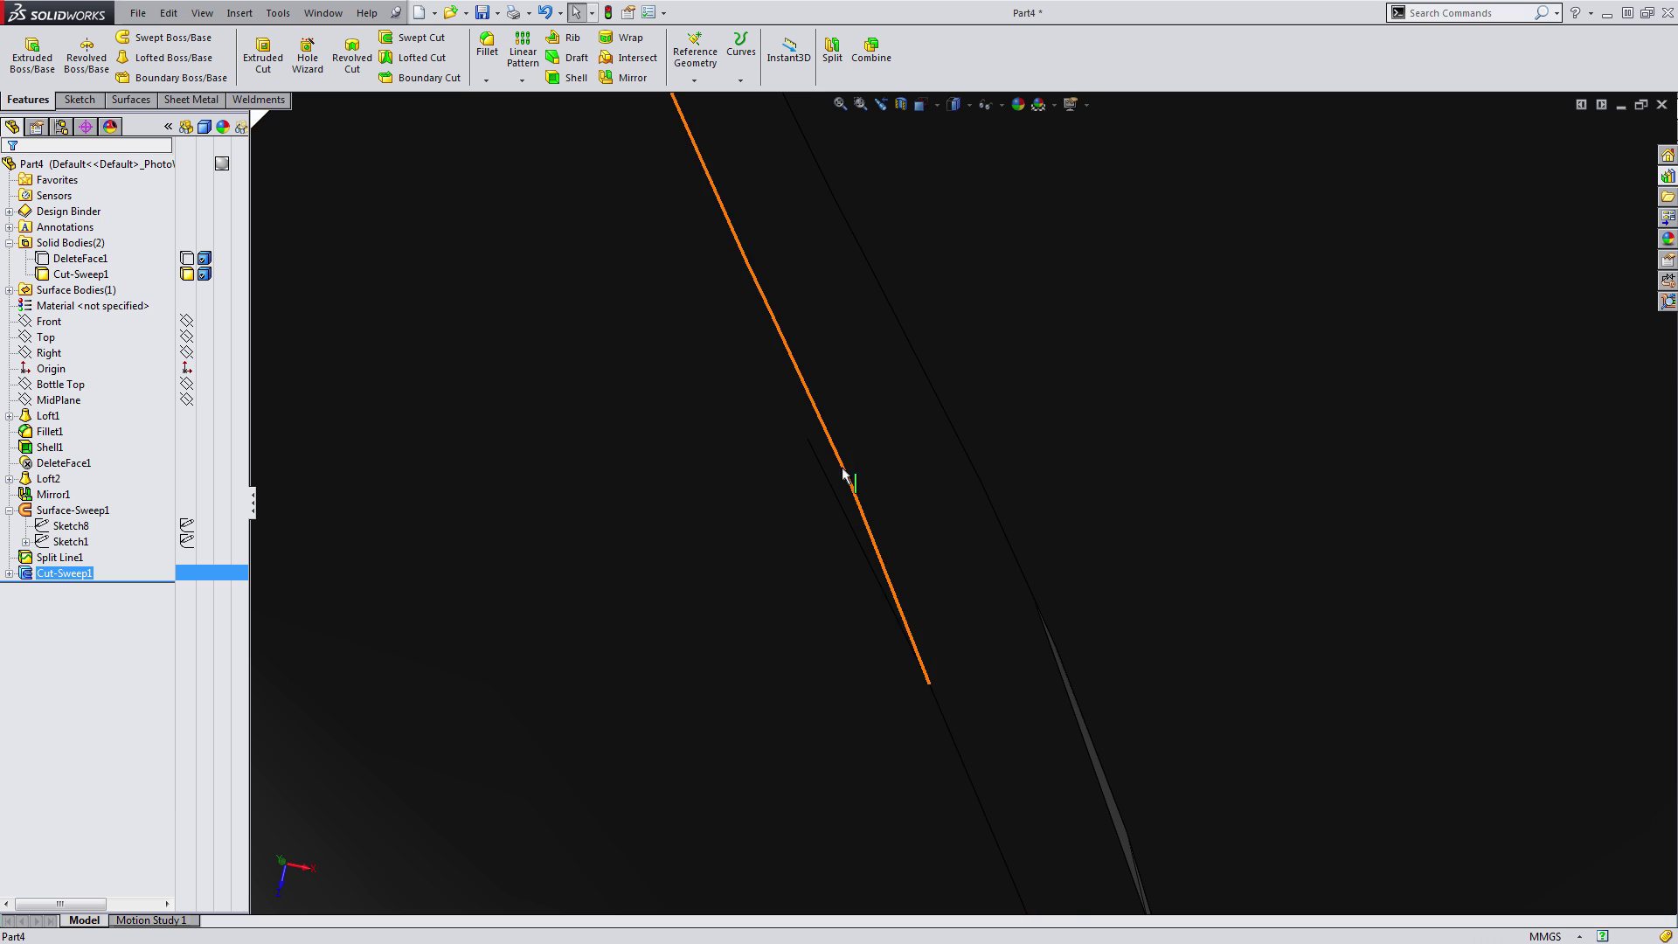
scroll(857, 485, "up", 3)
scroll(926, 516, "up", 5)
mouse_move(997, 535)
middle_mouse_down()
mouse_move(1064, 573)
mouse_move(986, 516)
middle_mouse_up()
scroll(1061, 570, "down", 3)
scroll(988, 494, "down", 3)
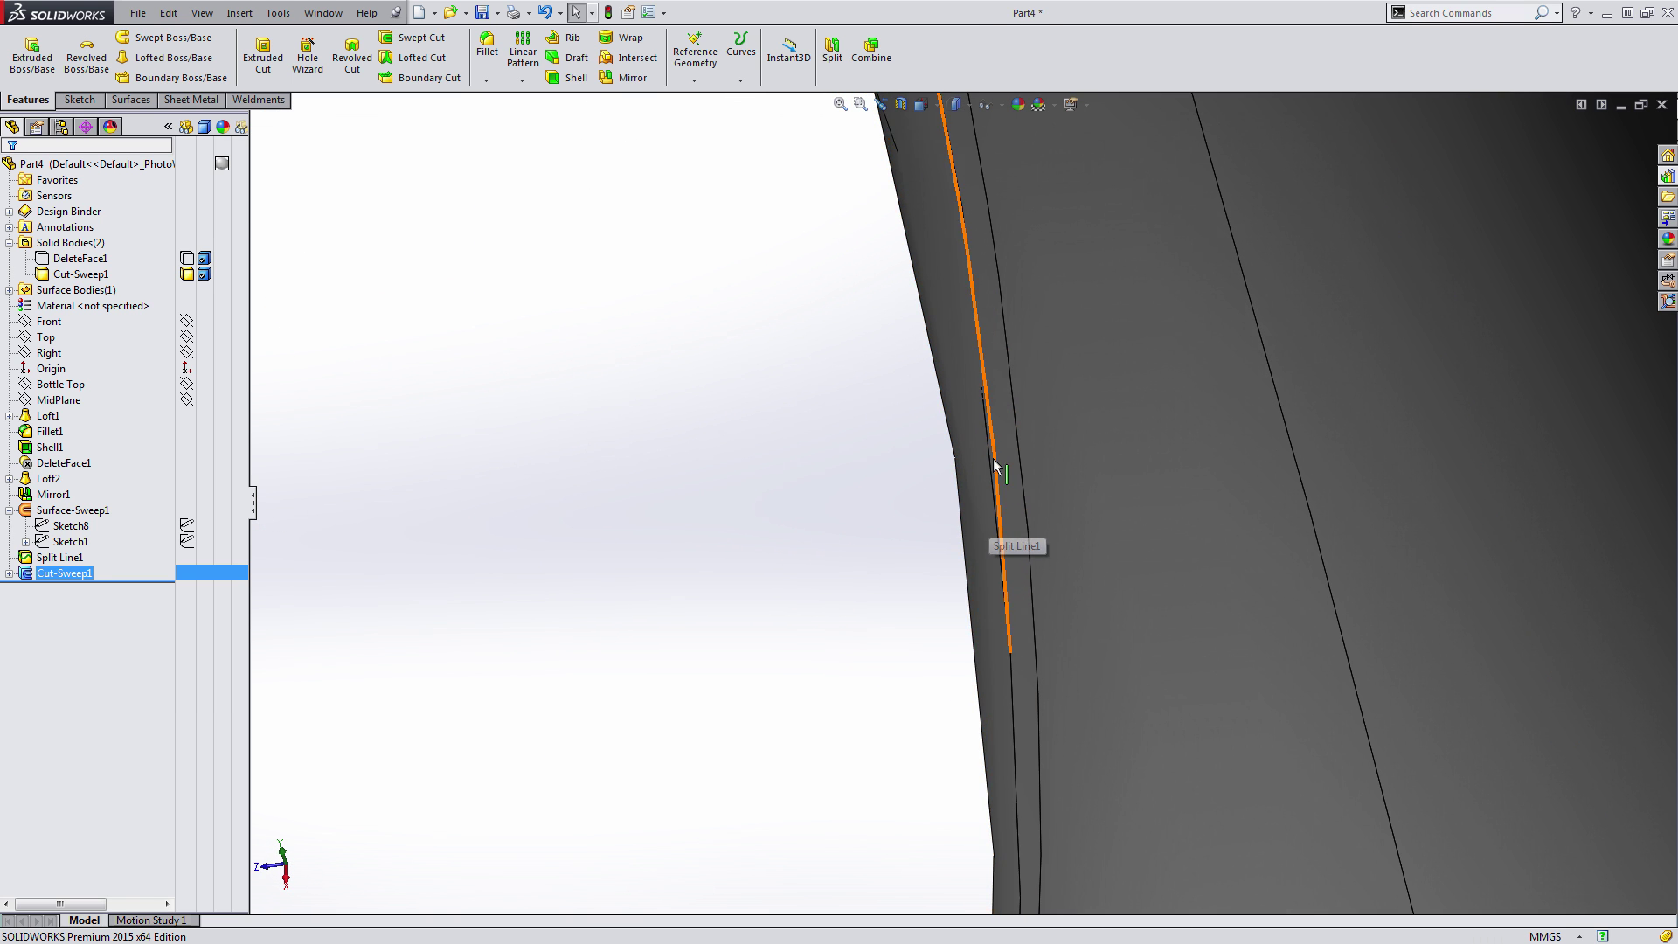
key("shift+Right")
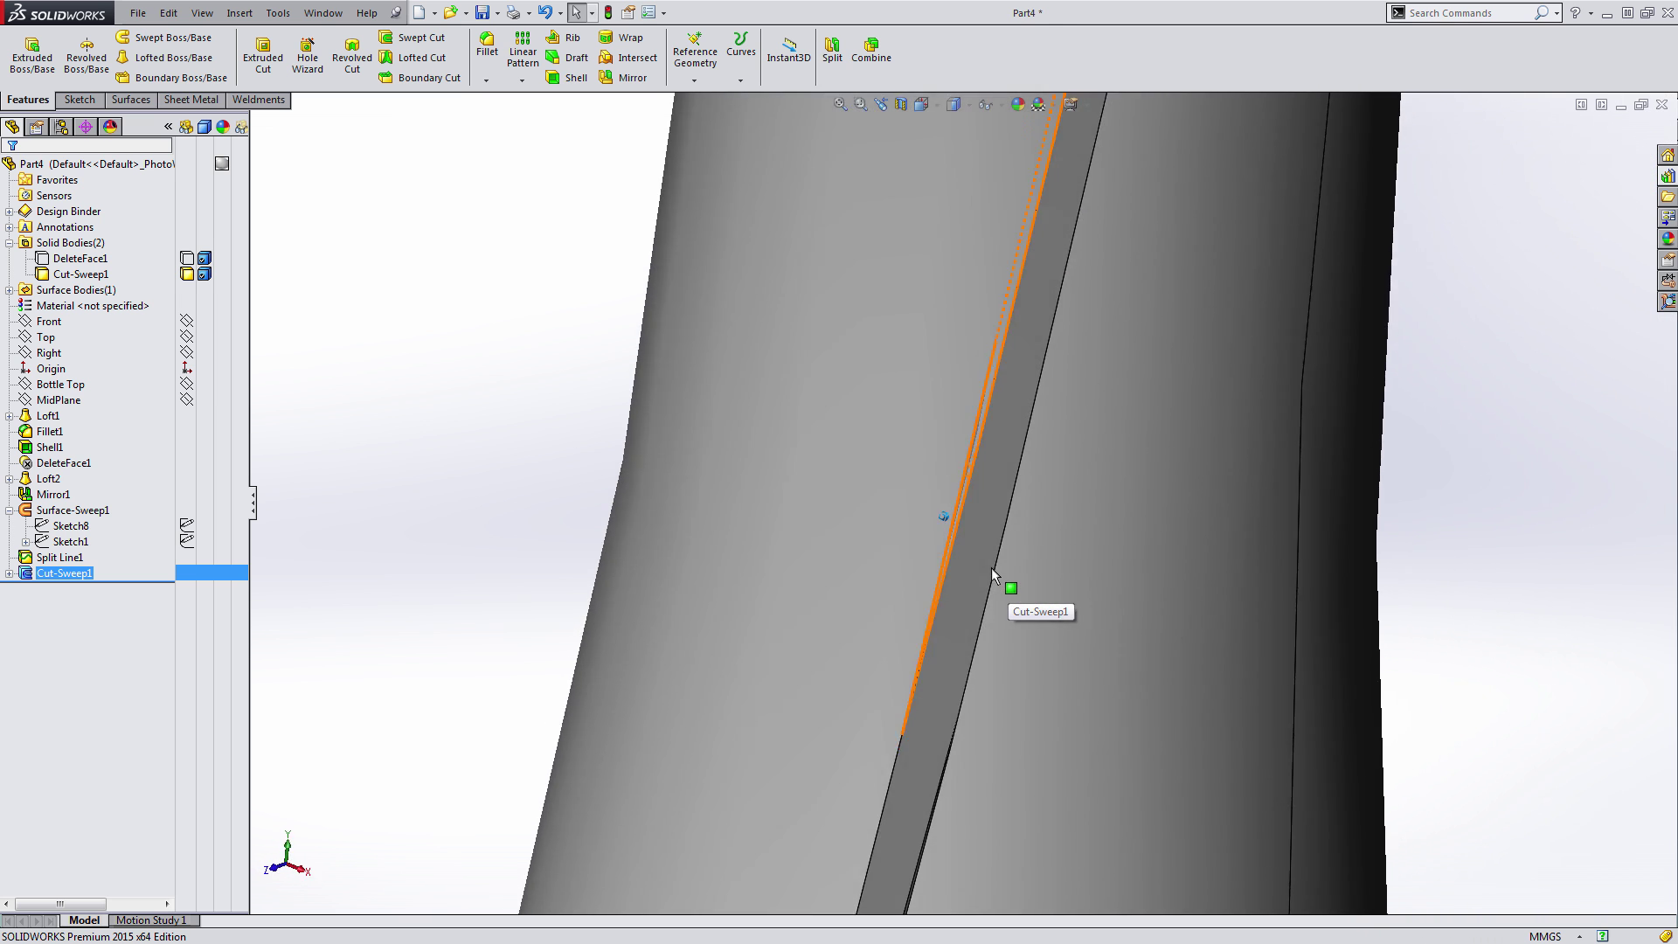
key("Down")
key("Down")
key("Down")
key("Down")
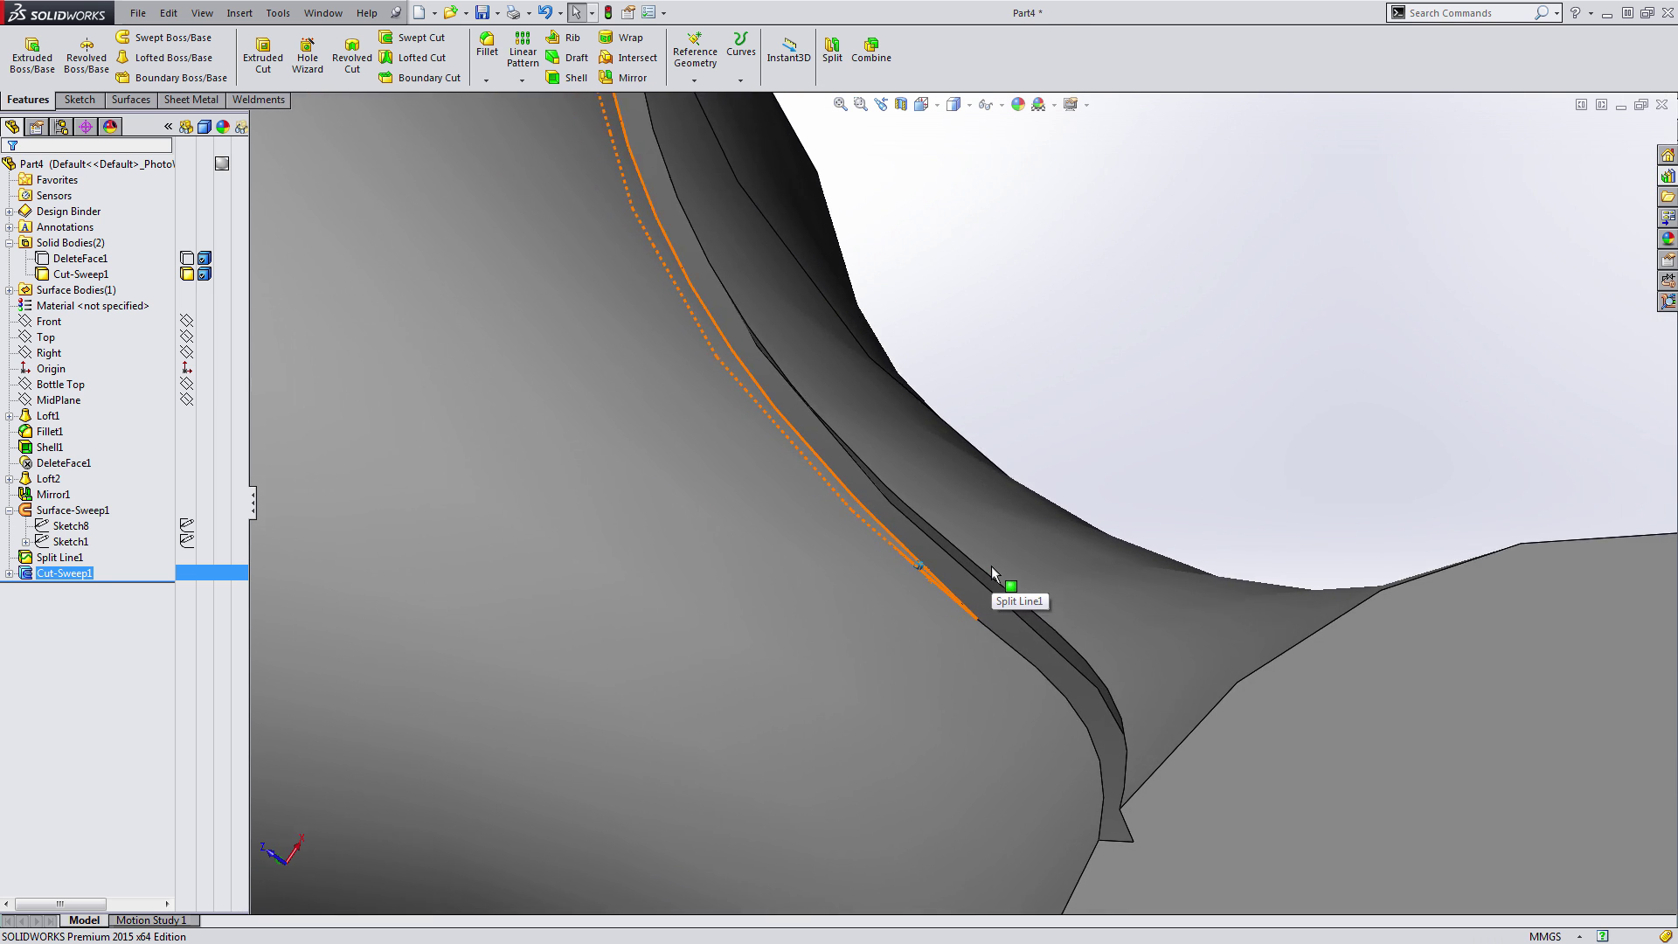
key("Down")
key("Down")
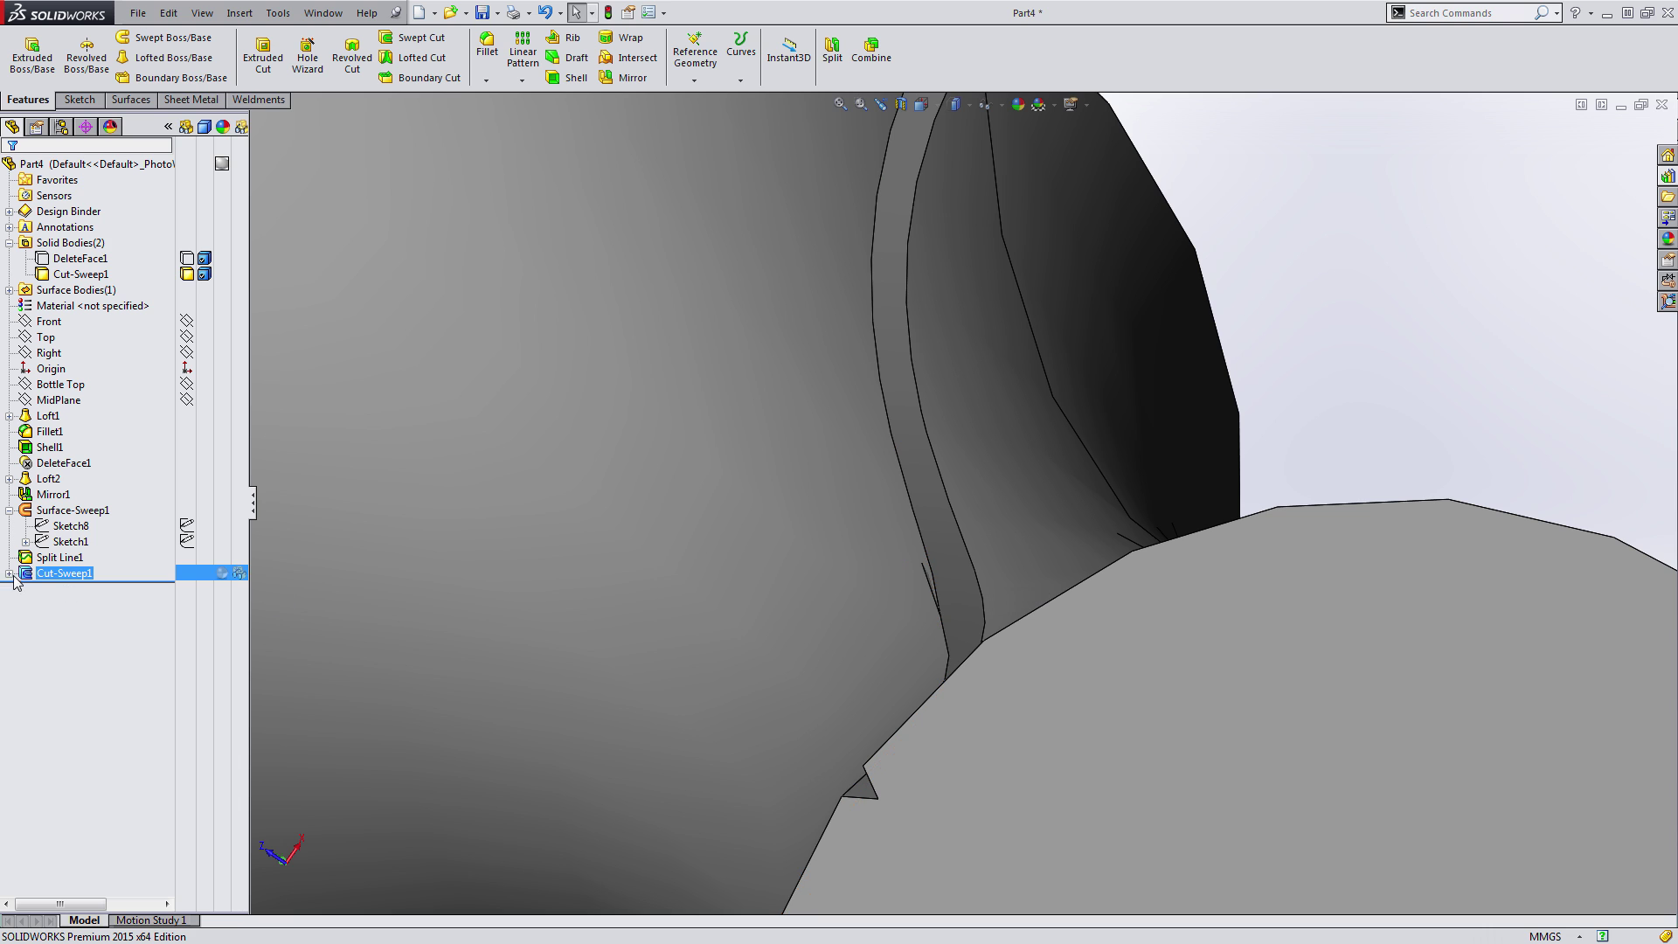
- Edit the swept cut to use Twist Along Path orientation with a twist angle of 90 degrees
left_click(44, 535)
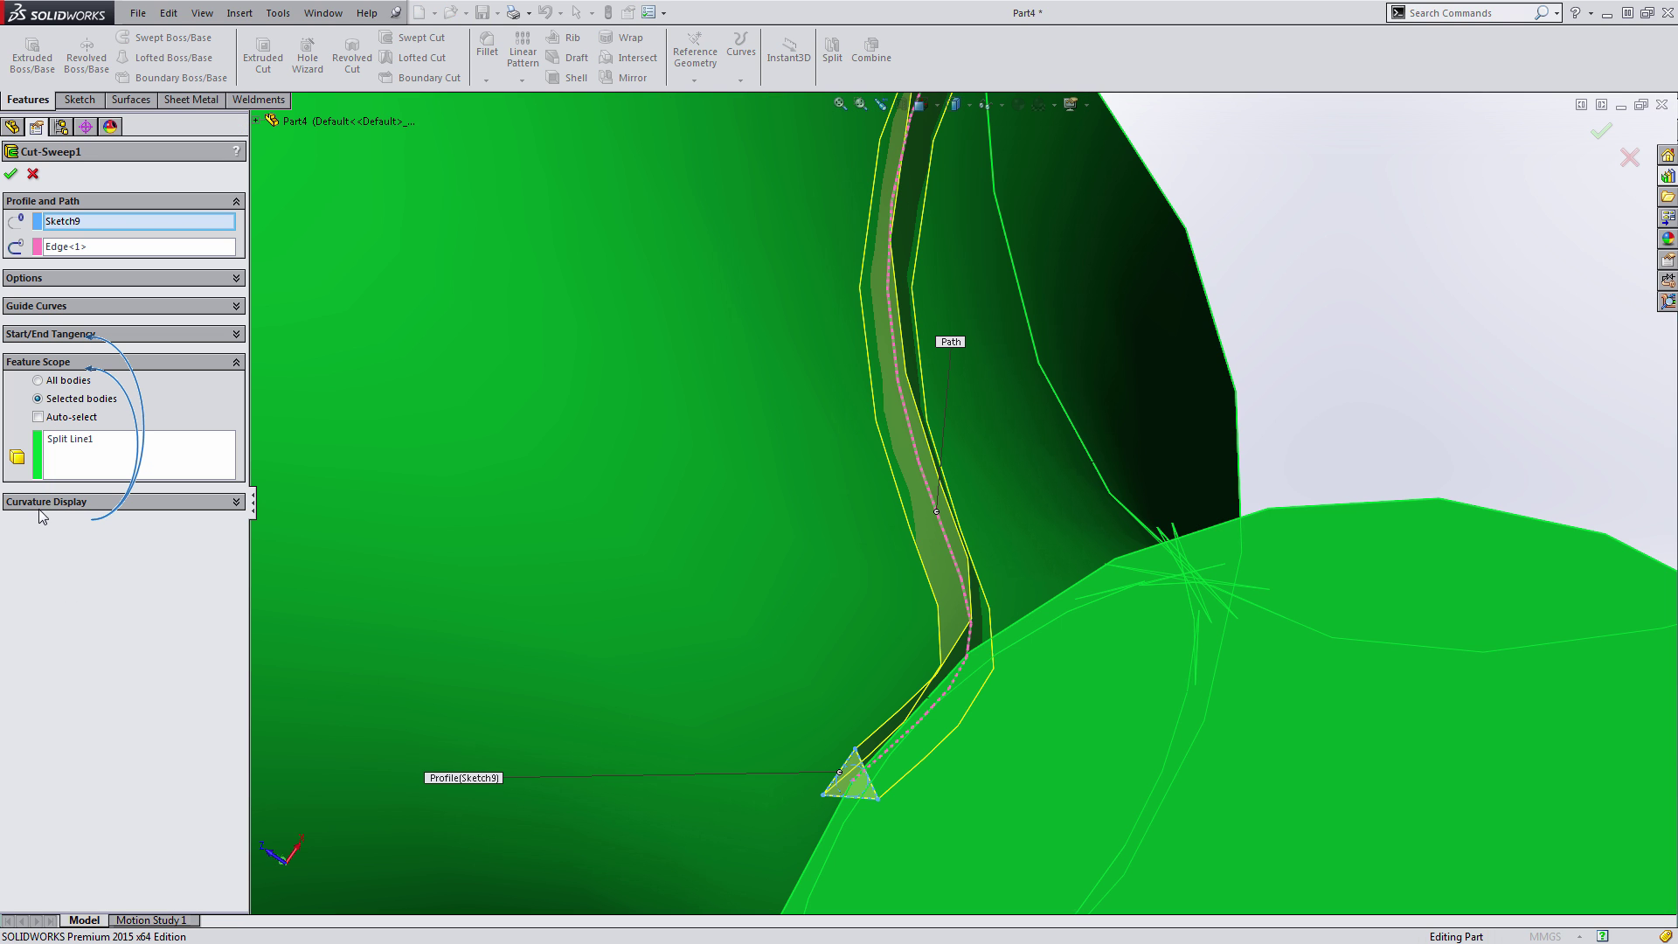
left_click(76, 278)
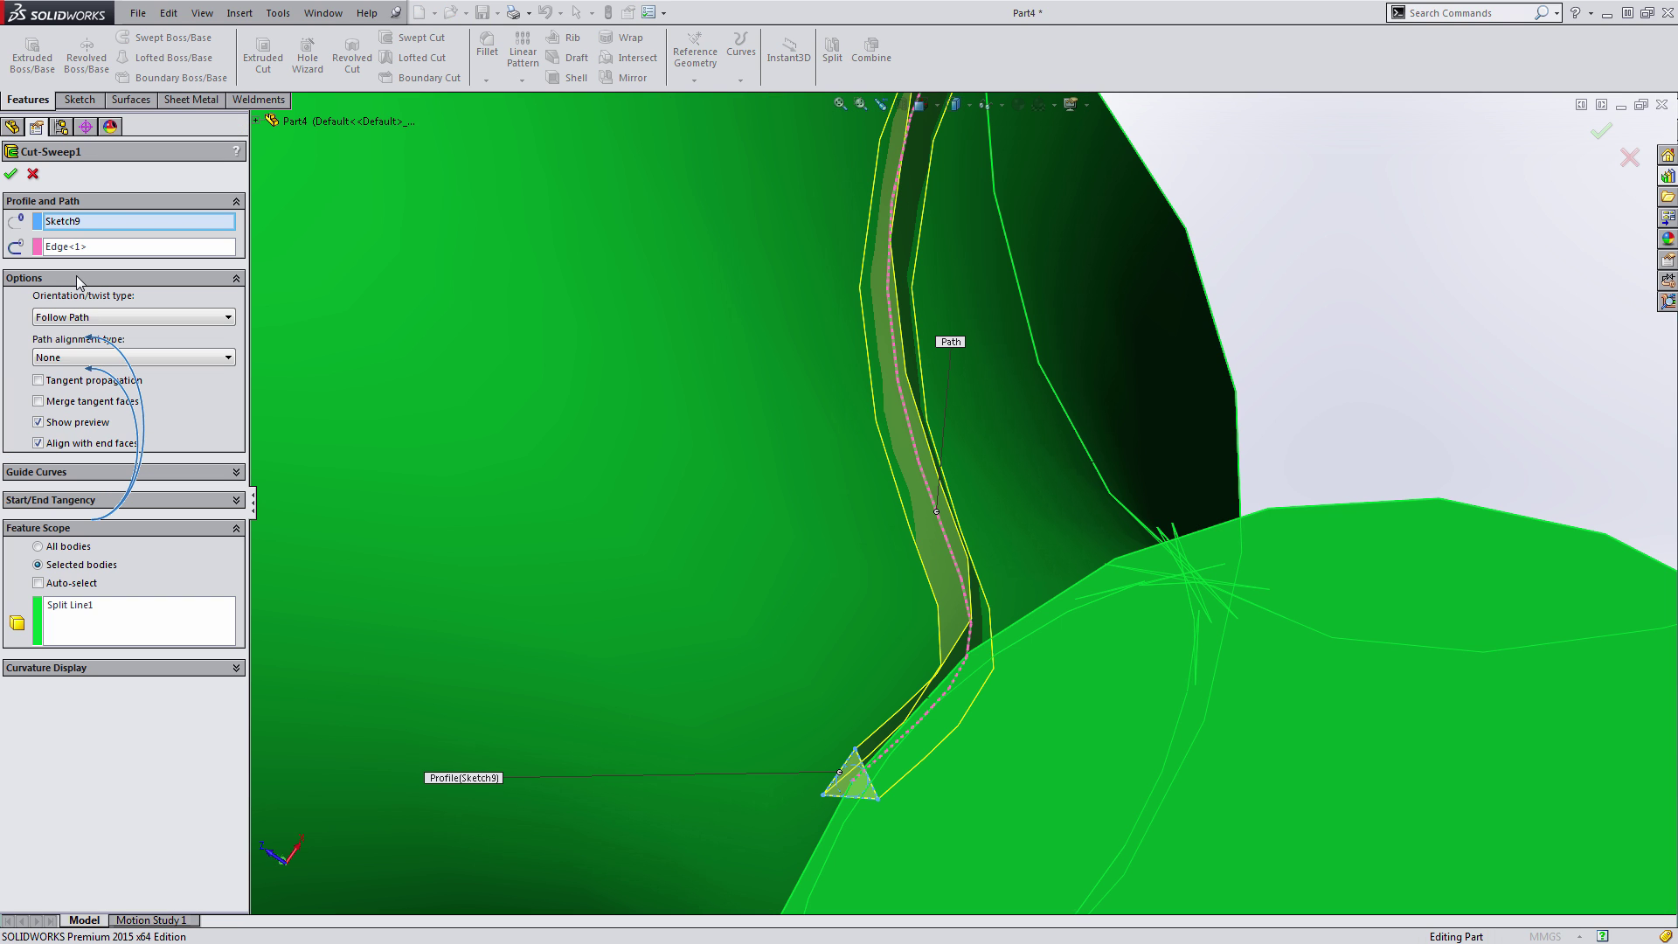
left_click(98, 317)
left_click(101, 345)
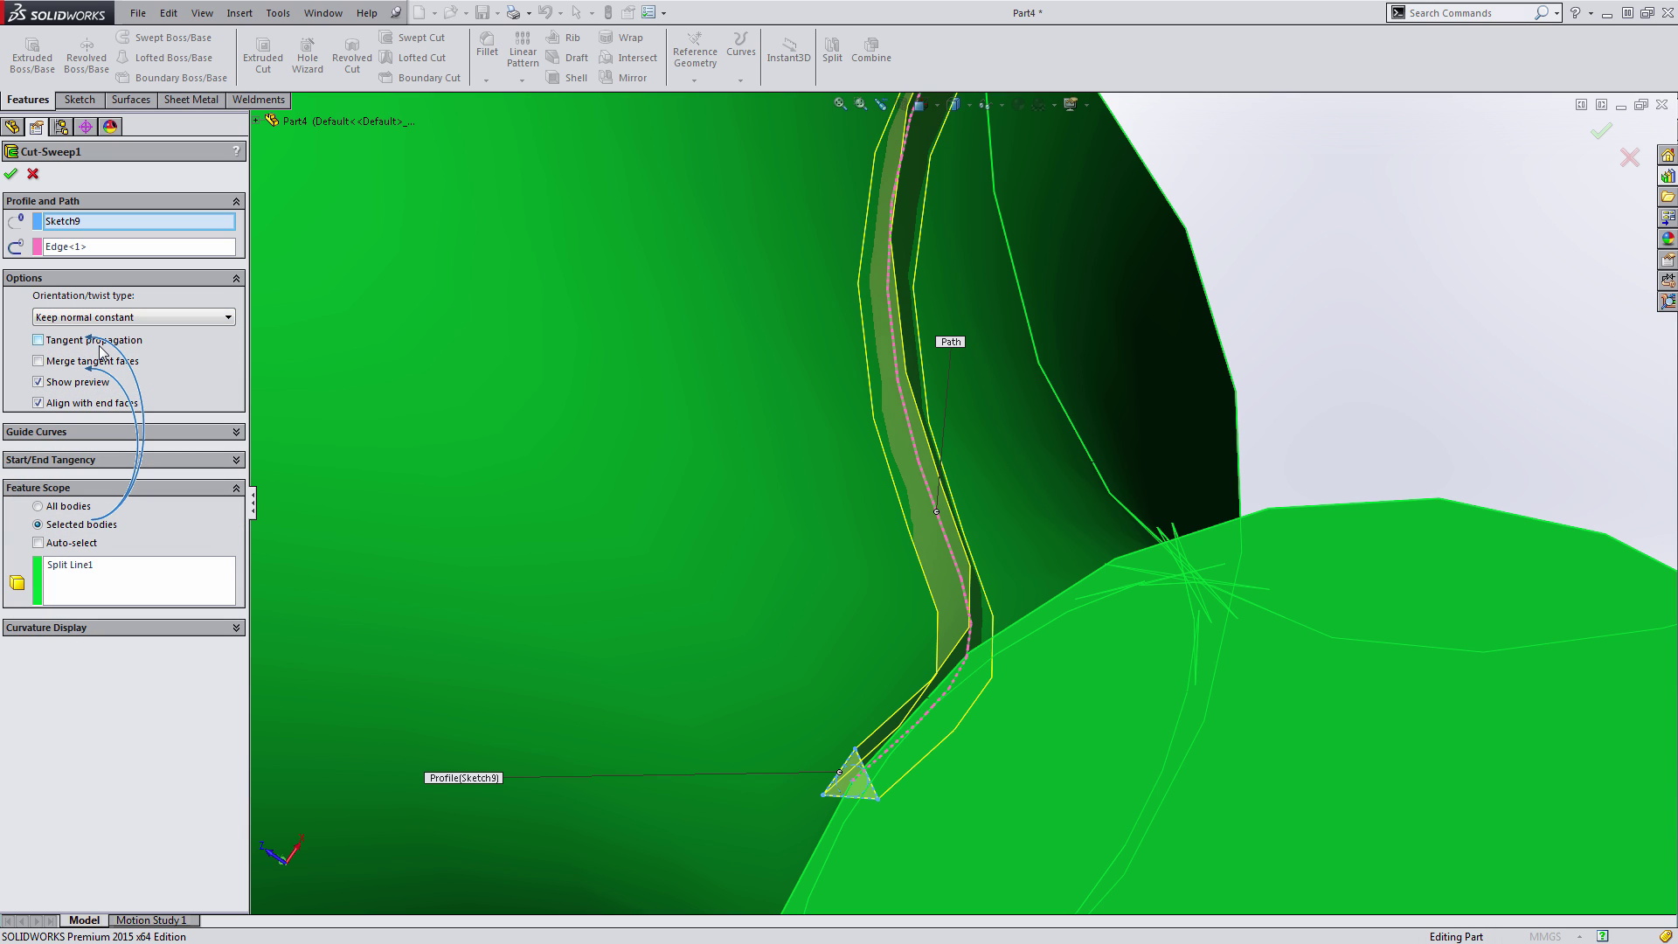
left_click(139, 320)
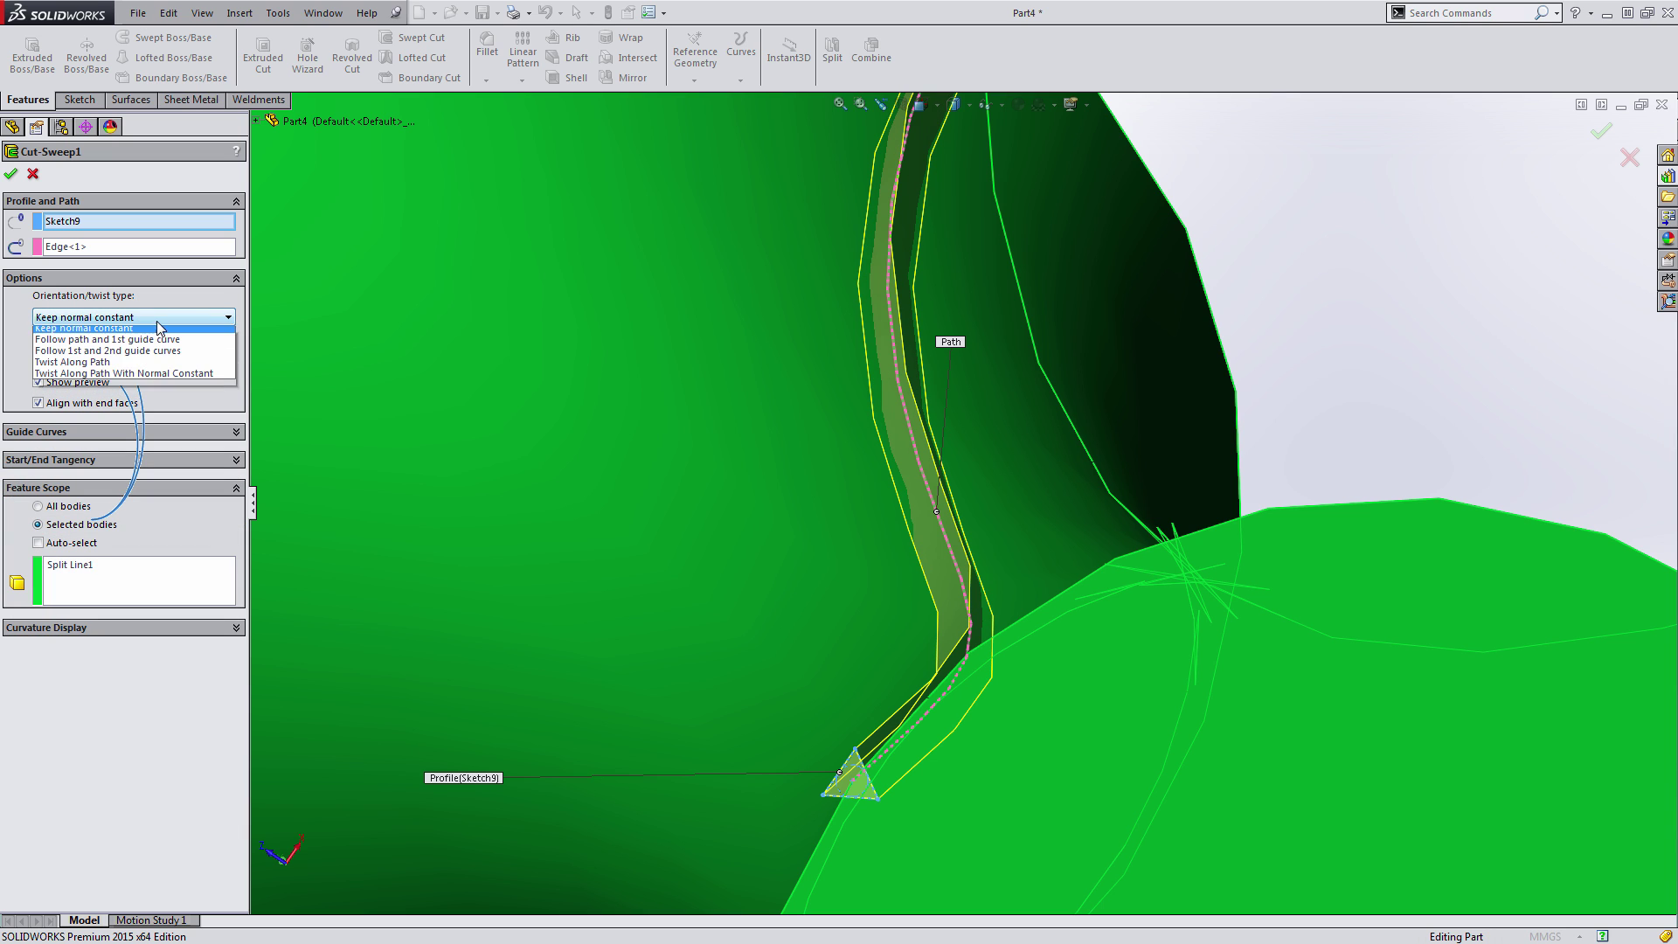
left_click(98, 382)
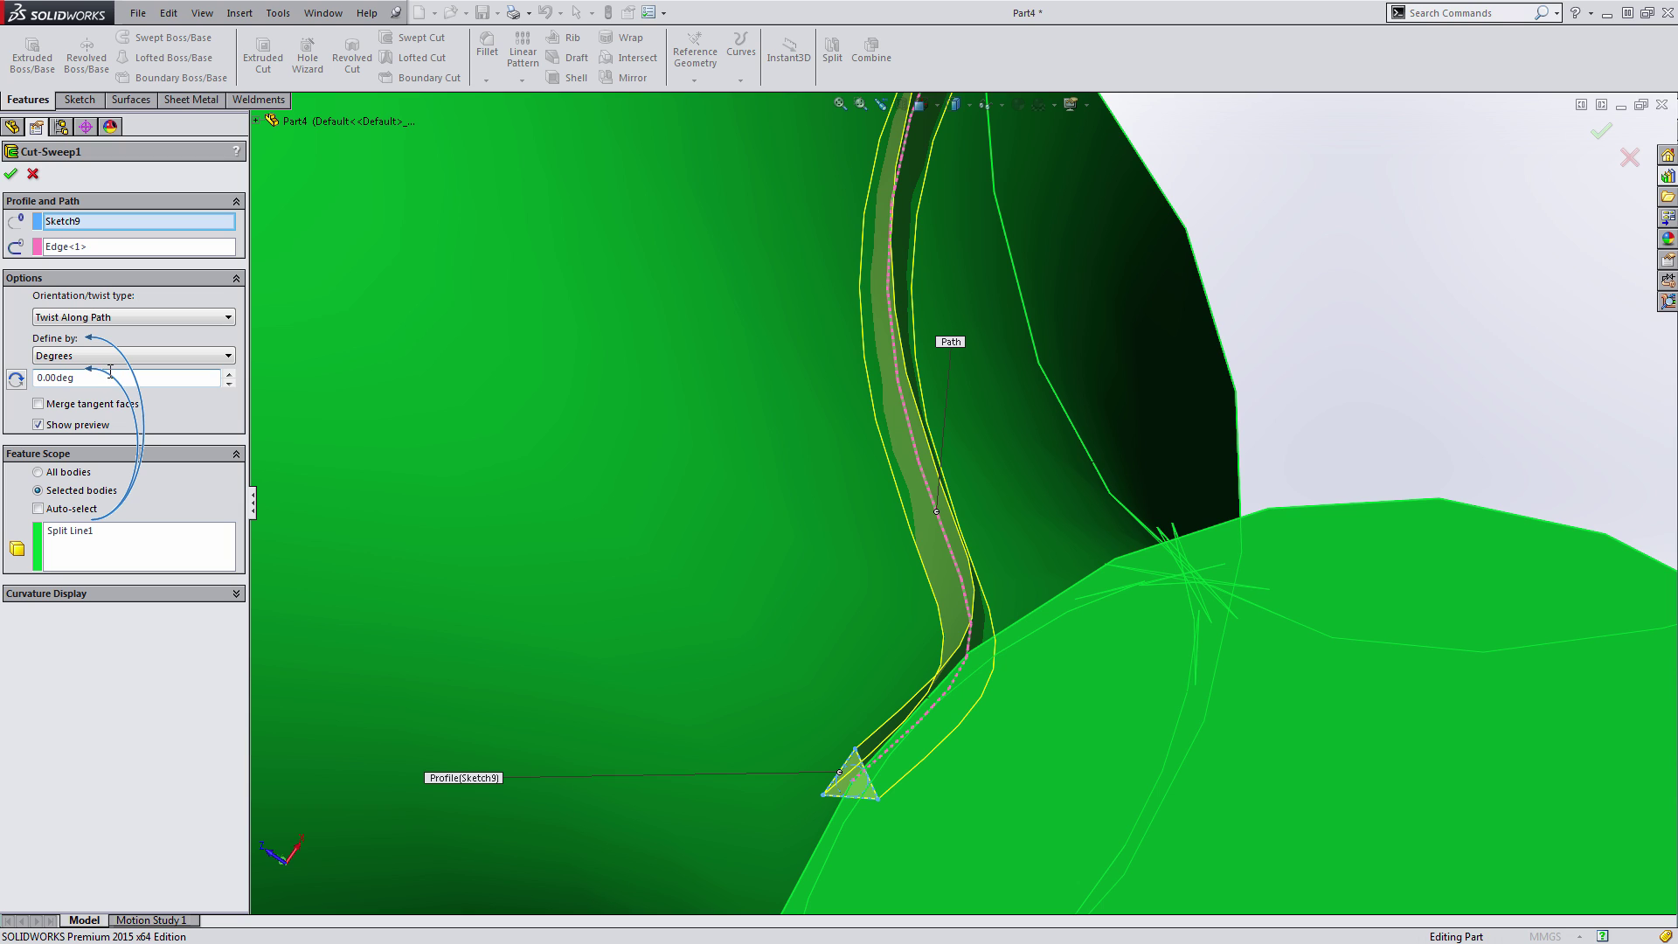
type("90")
left_click(10, 173)
middle_click_drag(752, 376, 801, 490)
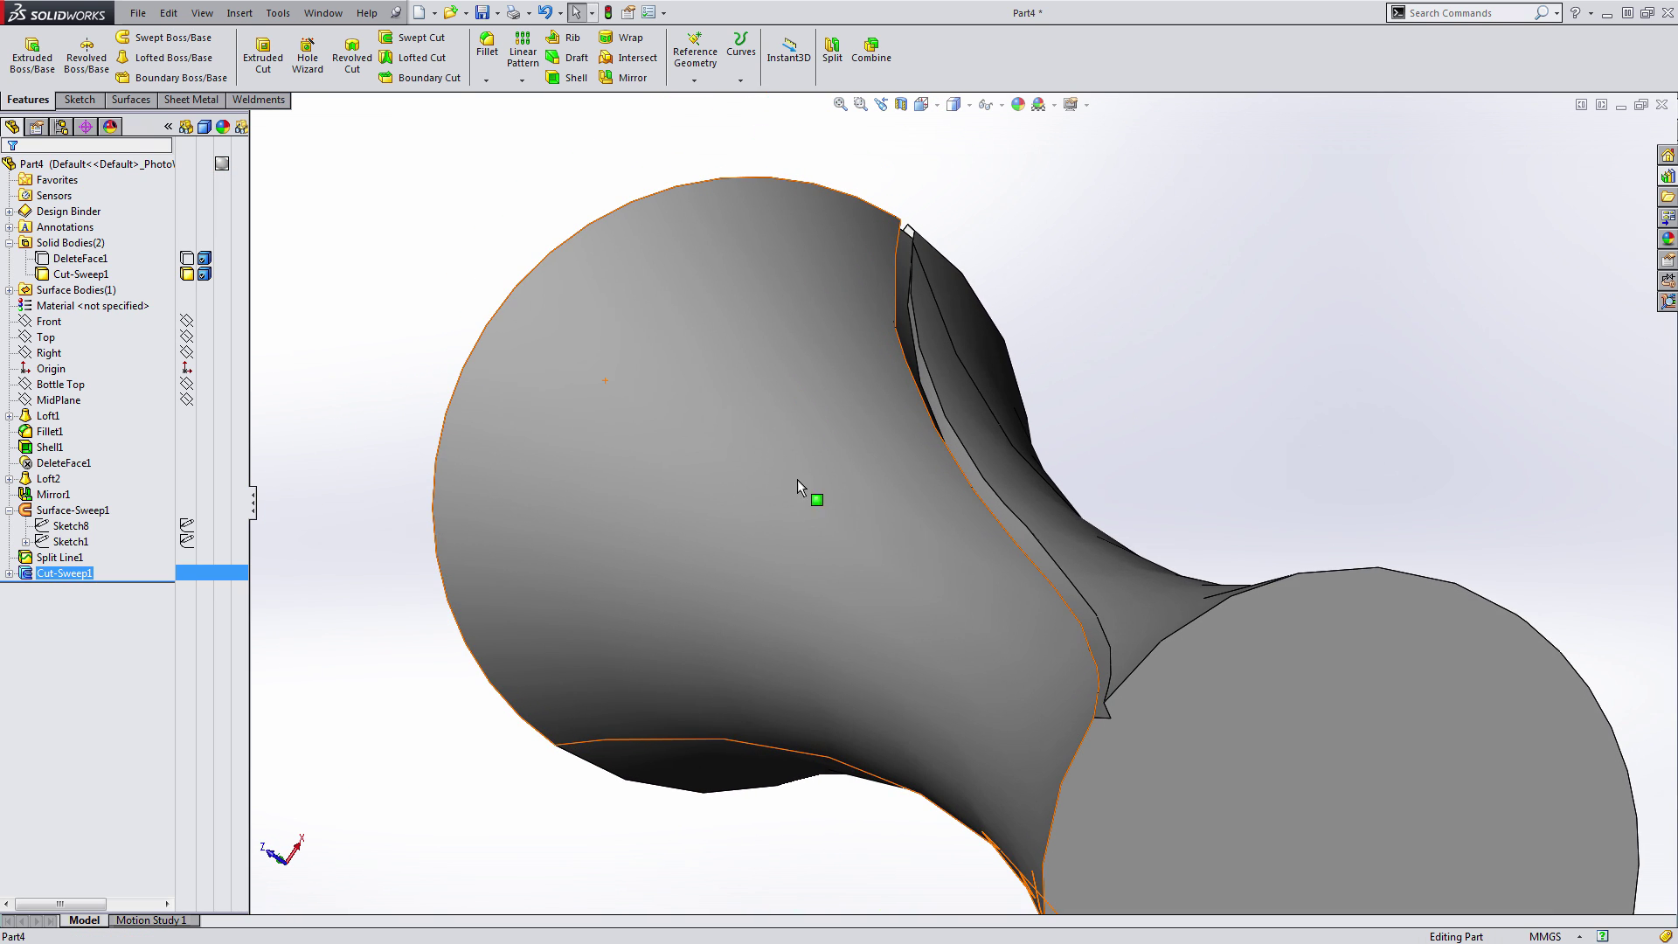
- Try the Keep Normal Constant orientation in the swept cut's definition and check the previewed profile at the body's end face
left_click(26, 577)
left_click(40, 531)
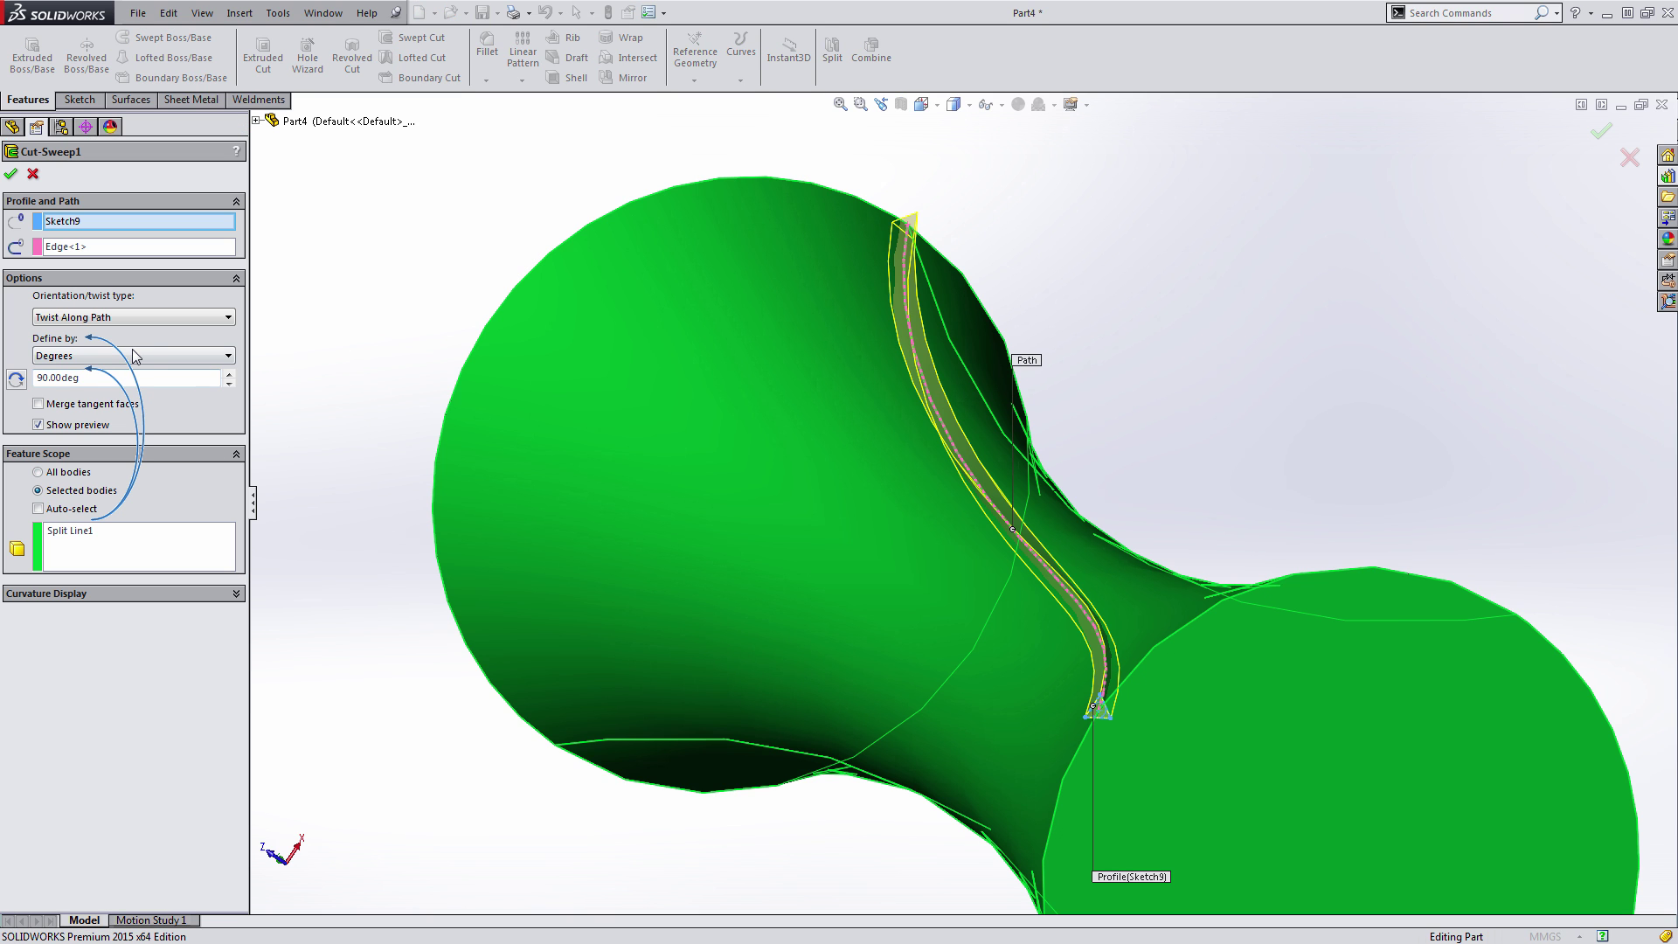
left_click(131, 319)
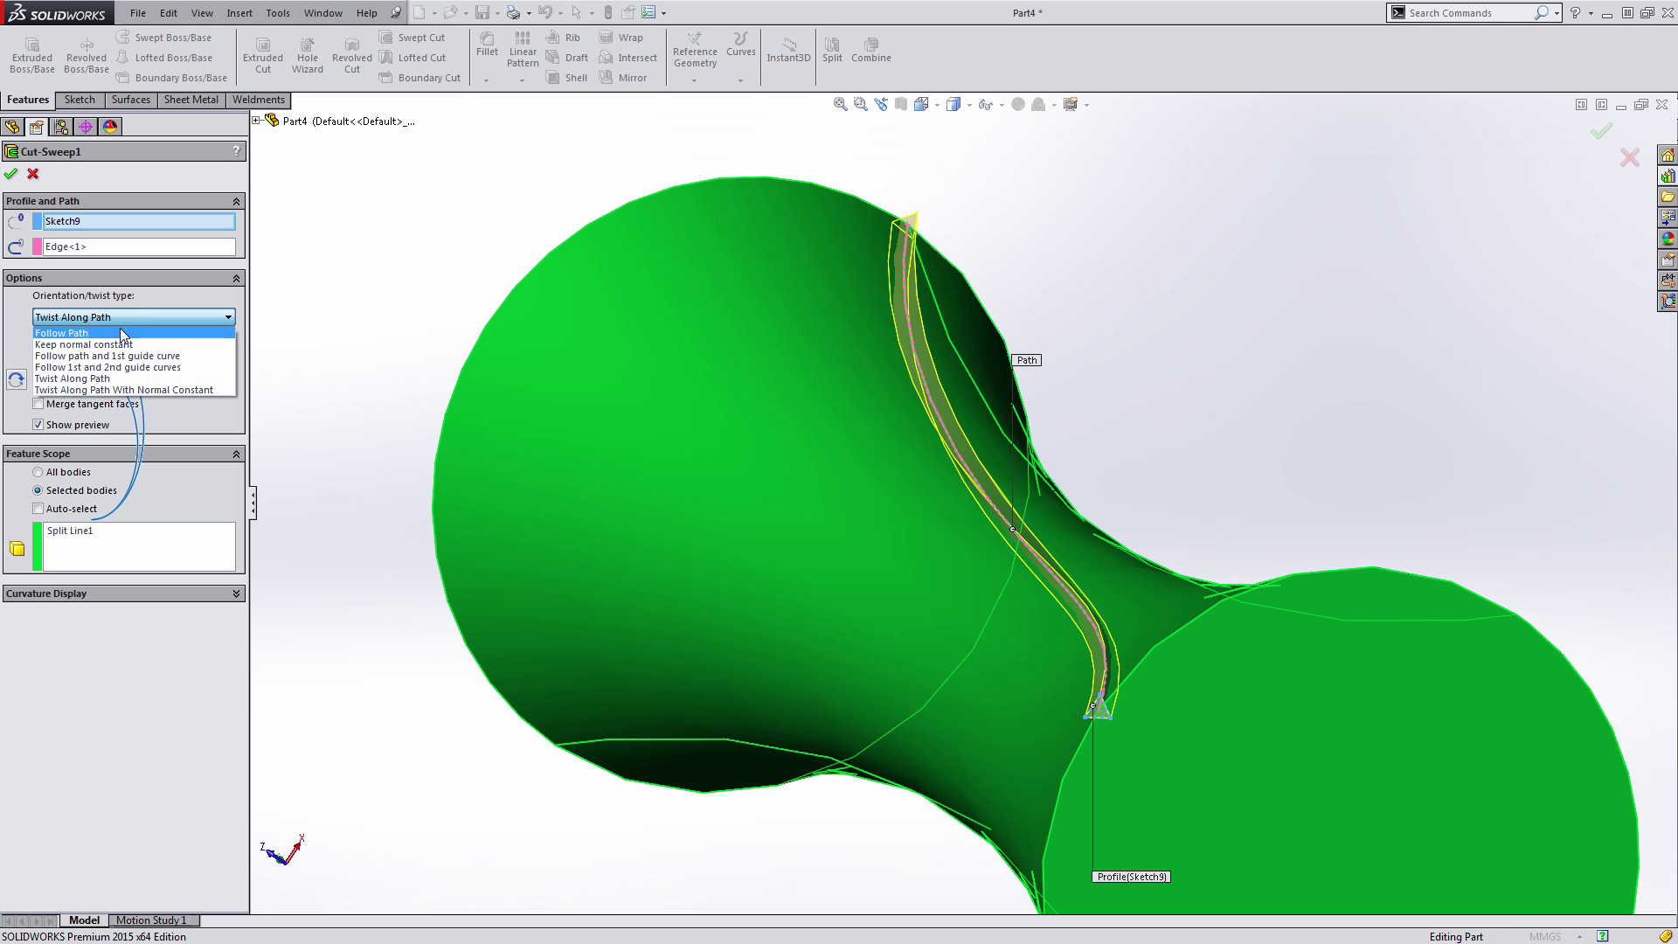
left_click(122, 344)
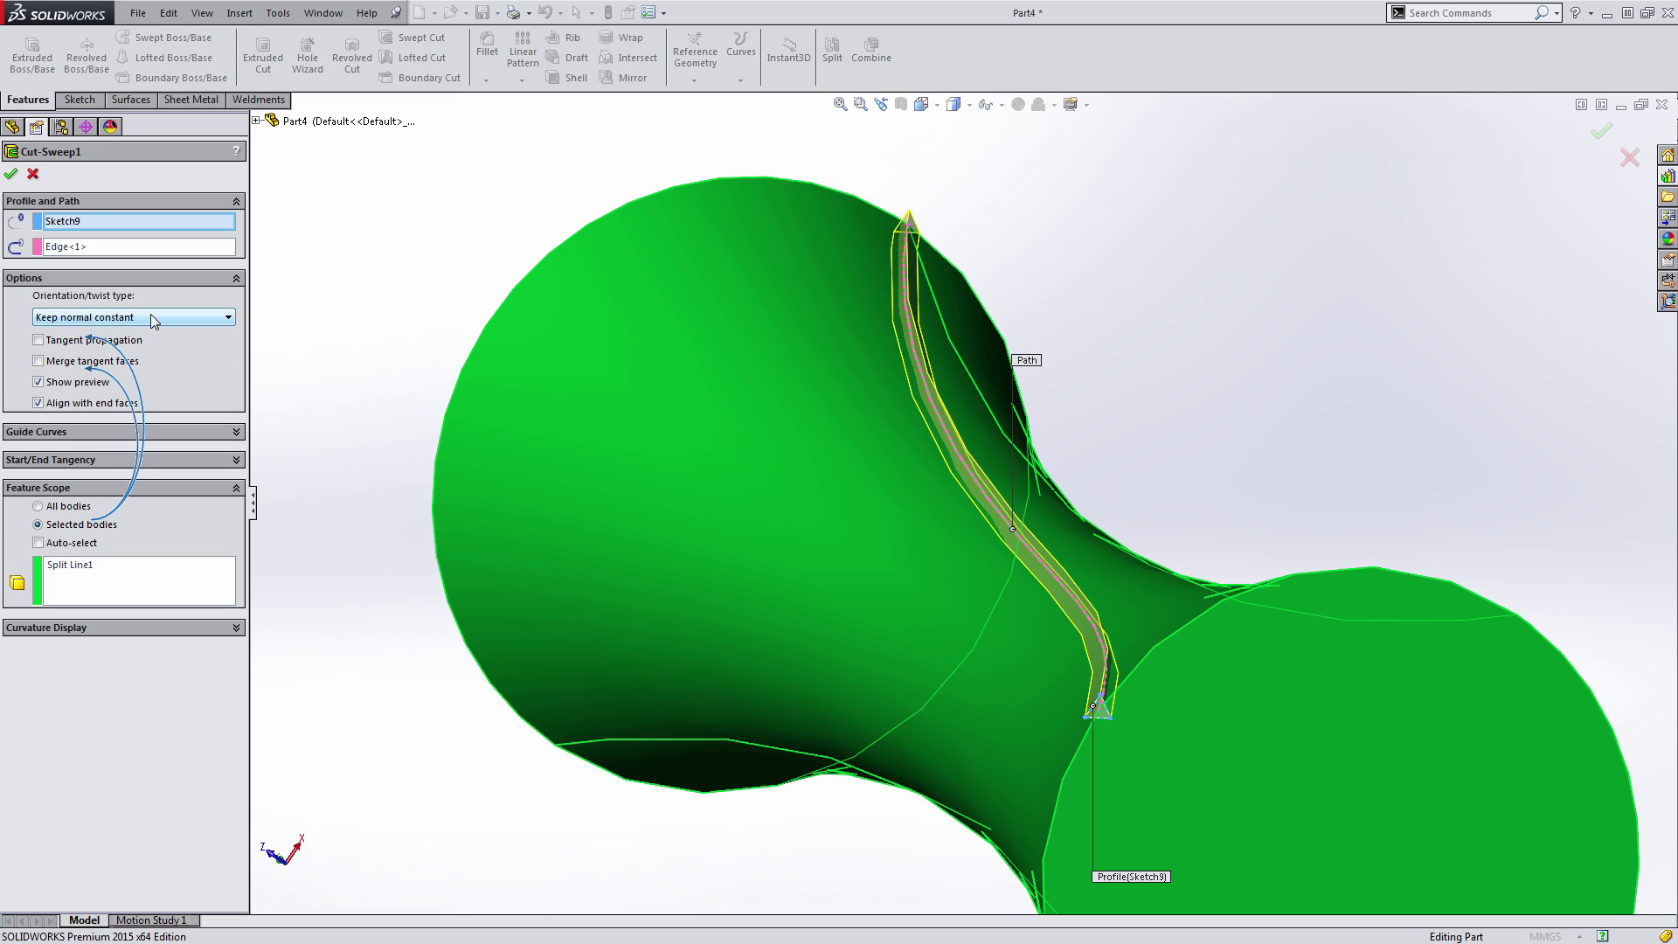
middle_click_drag(365, 315, 371, 551)
middle_click_drag(737, 266, 734, 513)
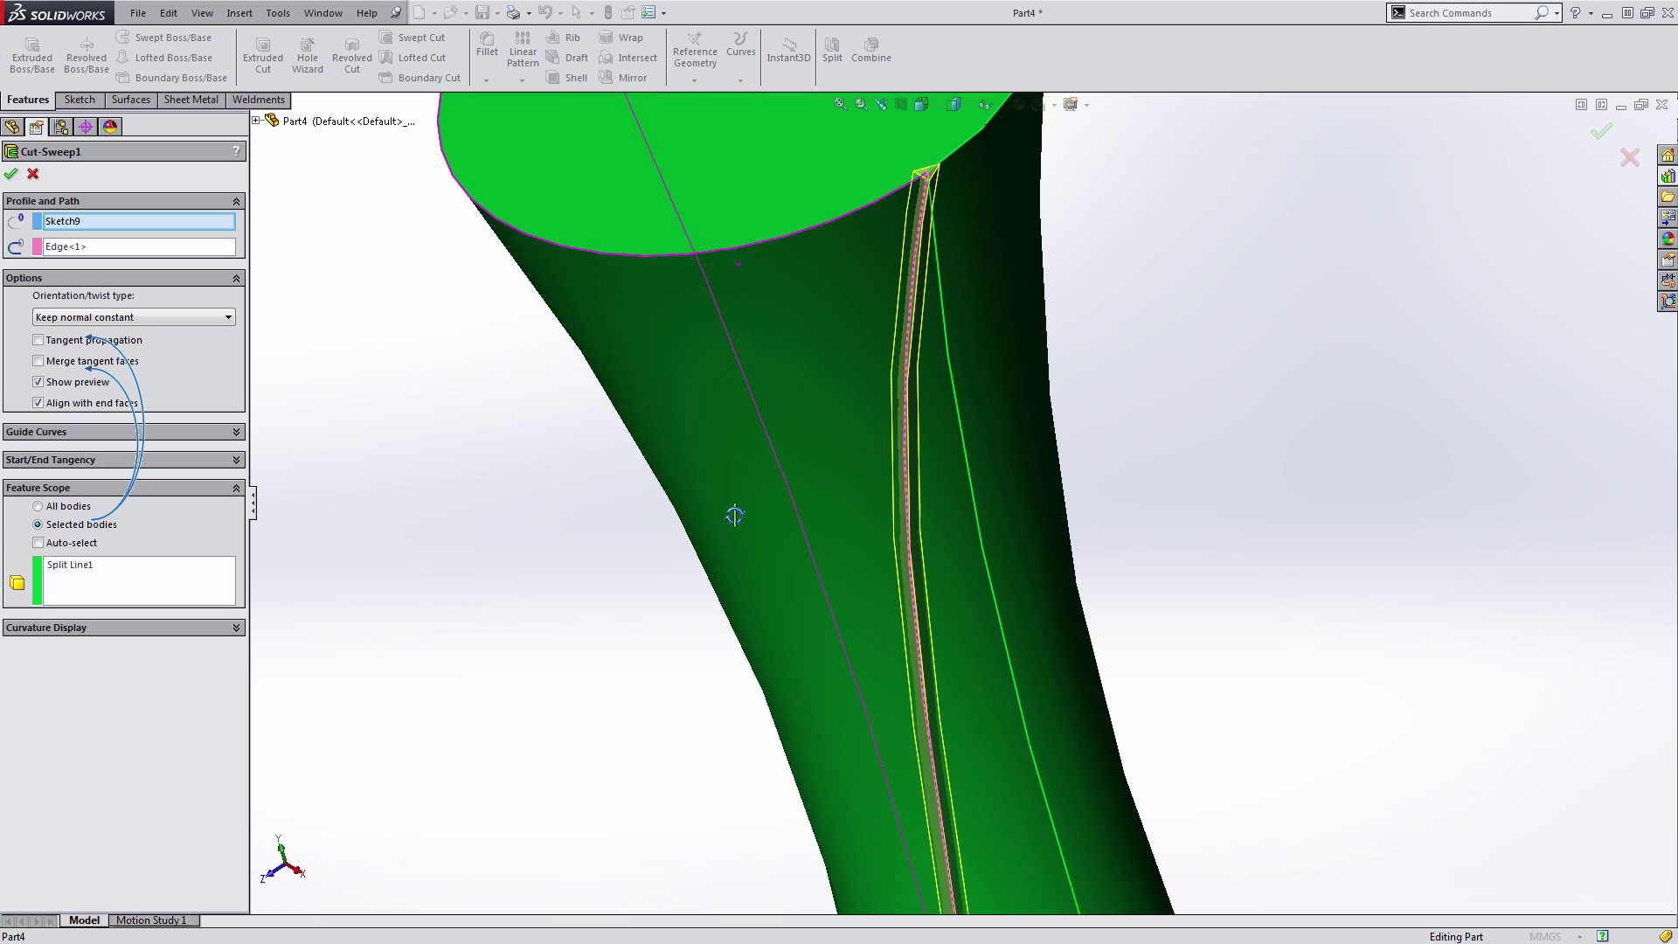
middle_click_drag(920, 108, 930, 259)
scroll(930, 258, "up", 10)
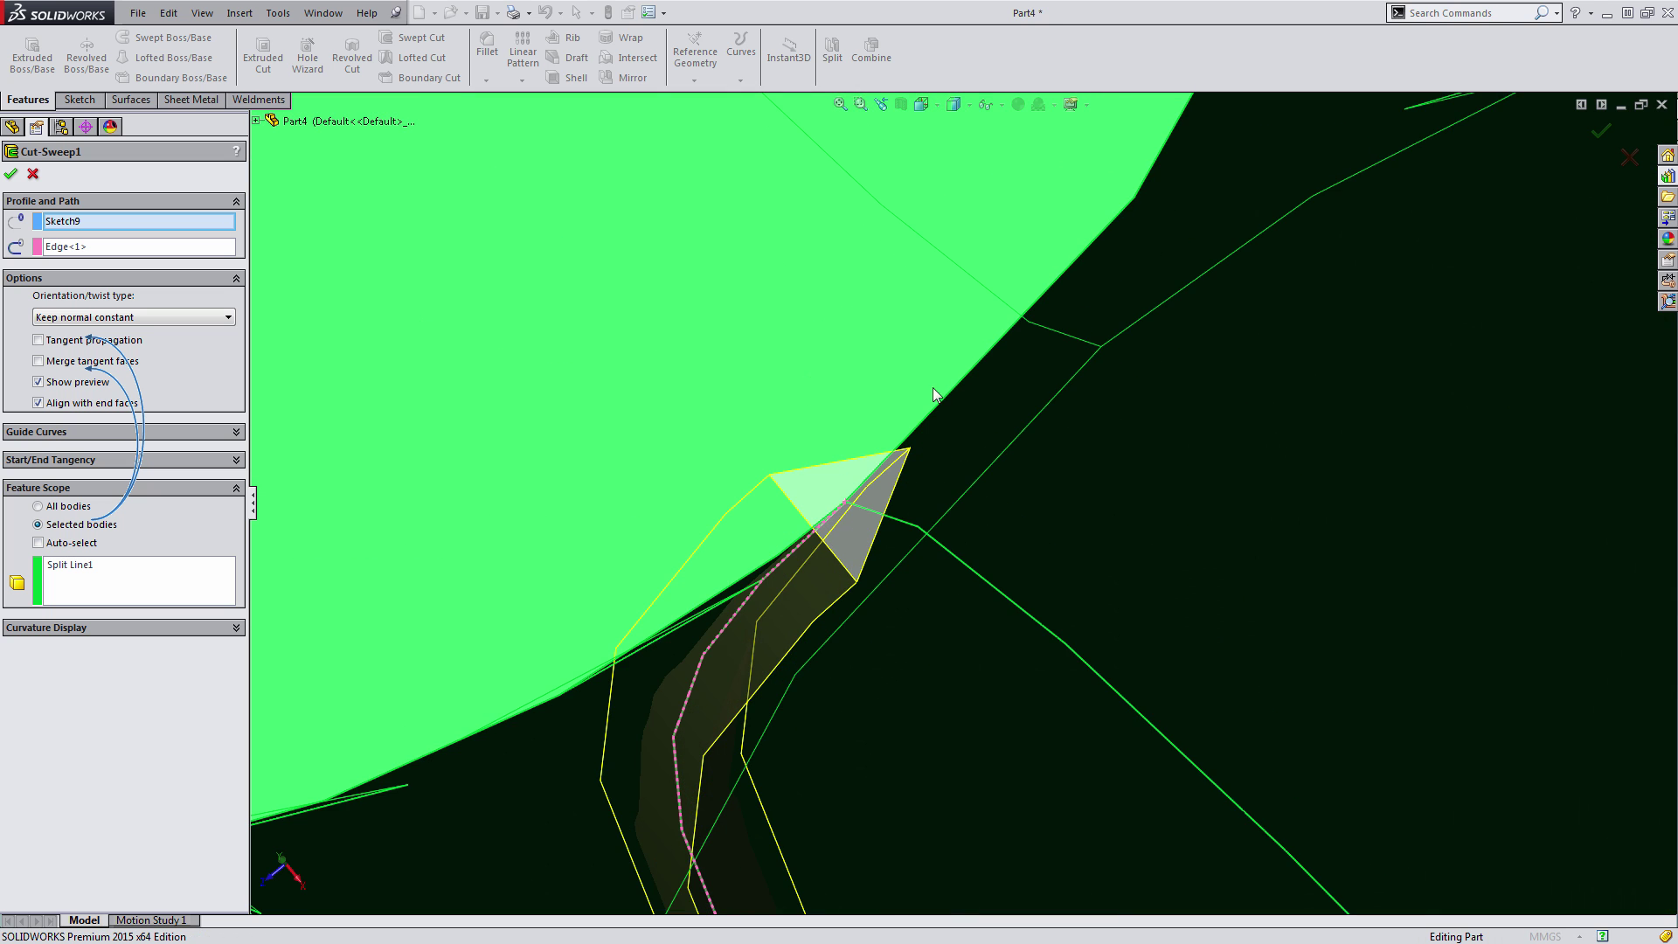
middle_click_drag(923, 446, 781, 549)
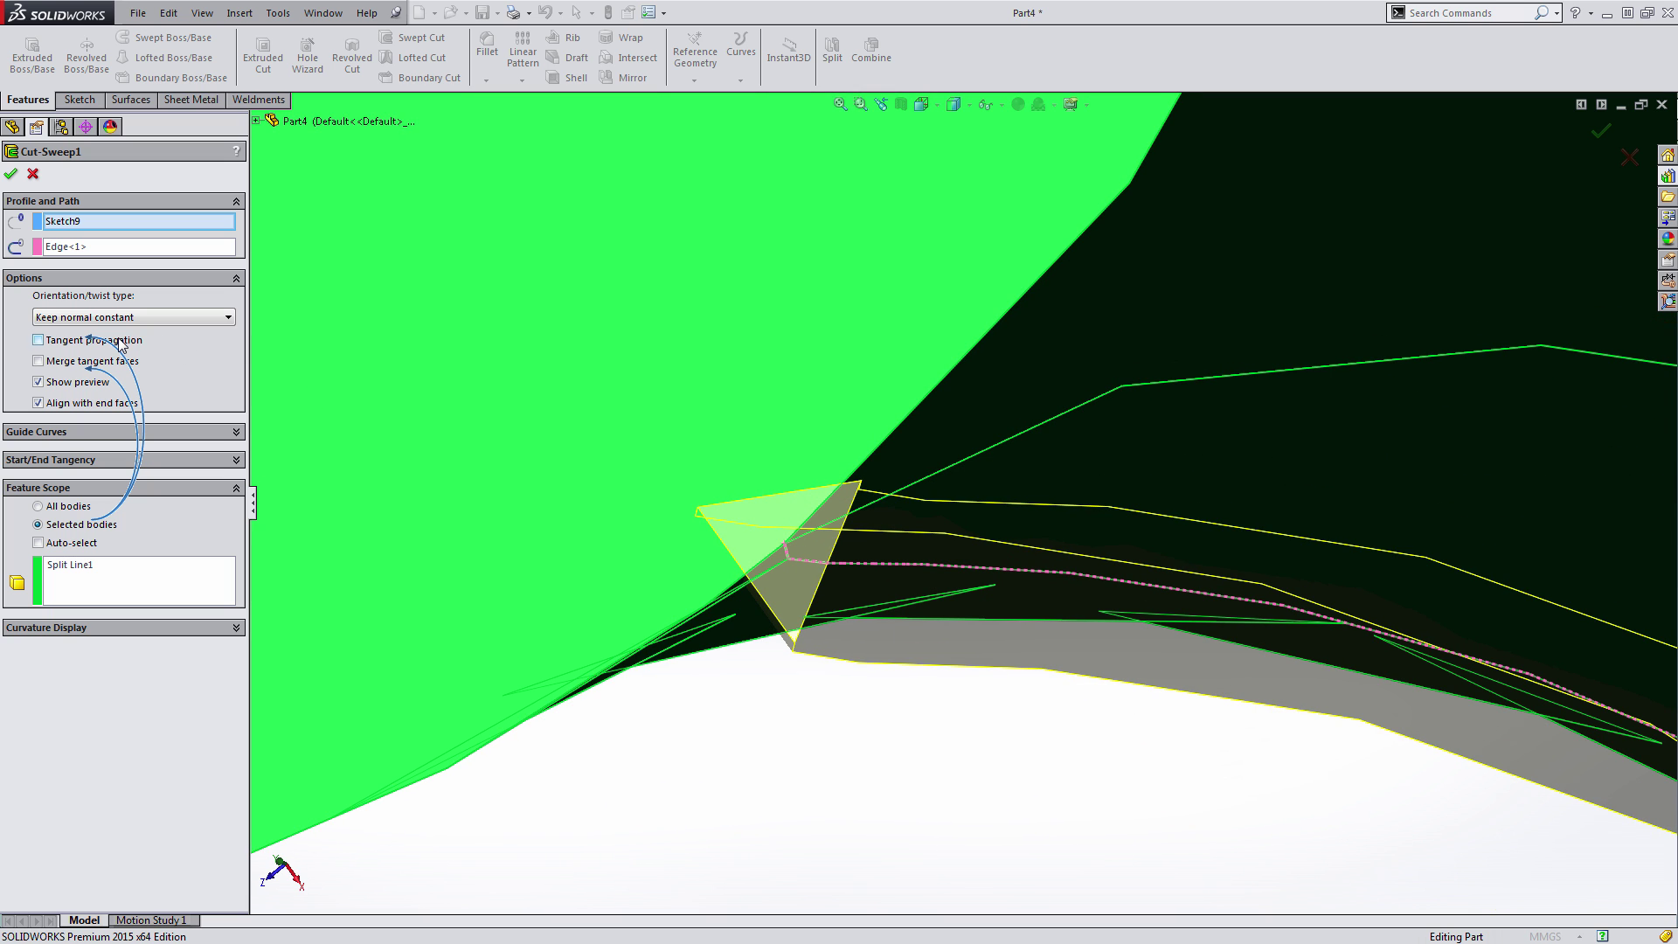
- Change the swept cut's orientation to Twist Along Path With Normal Constant and try a twist angle of 45 degrees
left_click(146, 319)
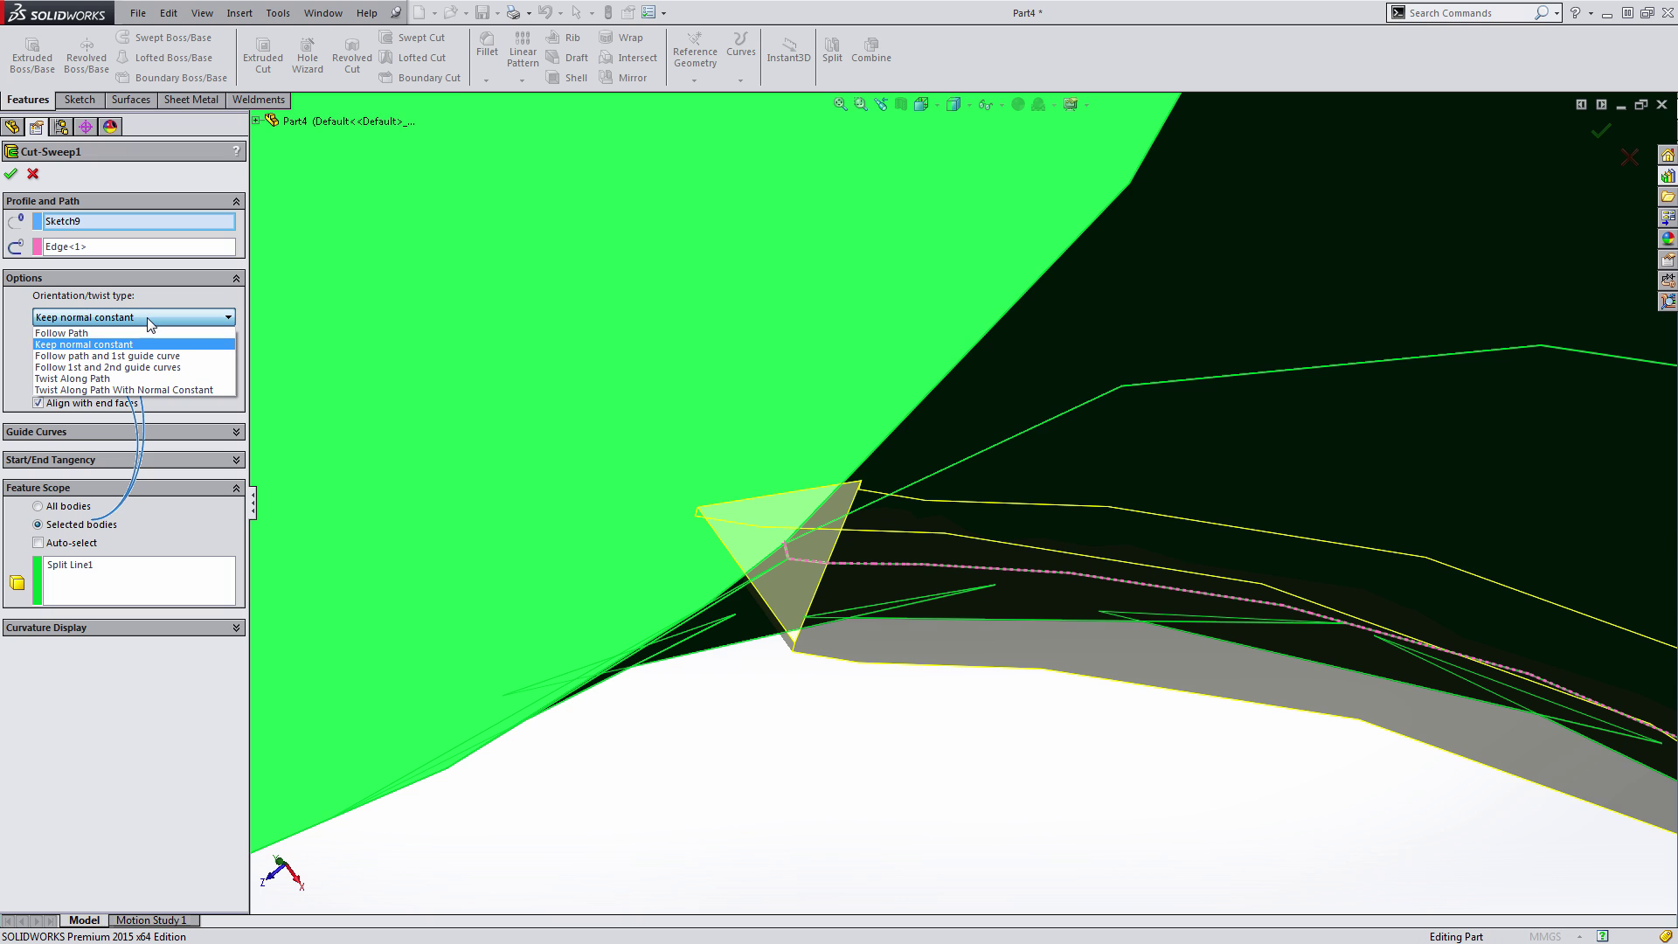
left_click(137, 390)
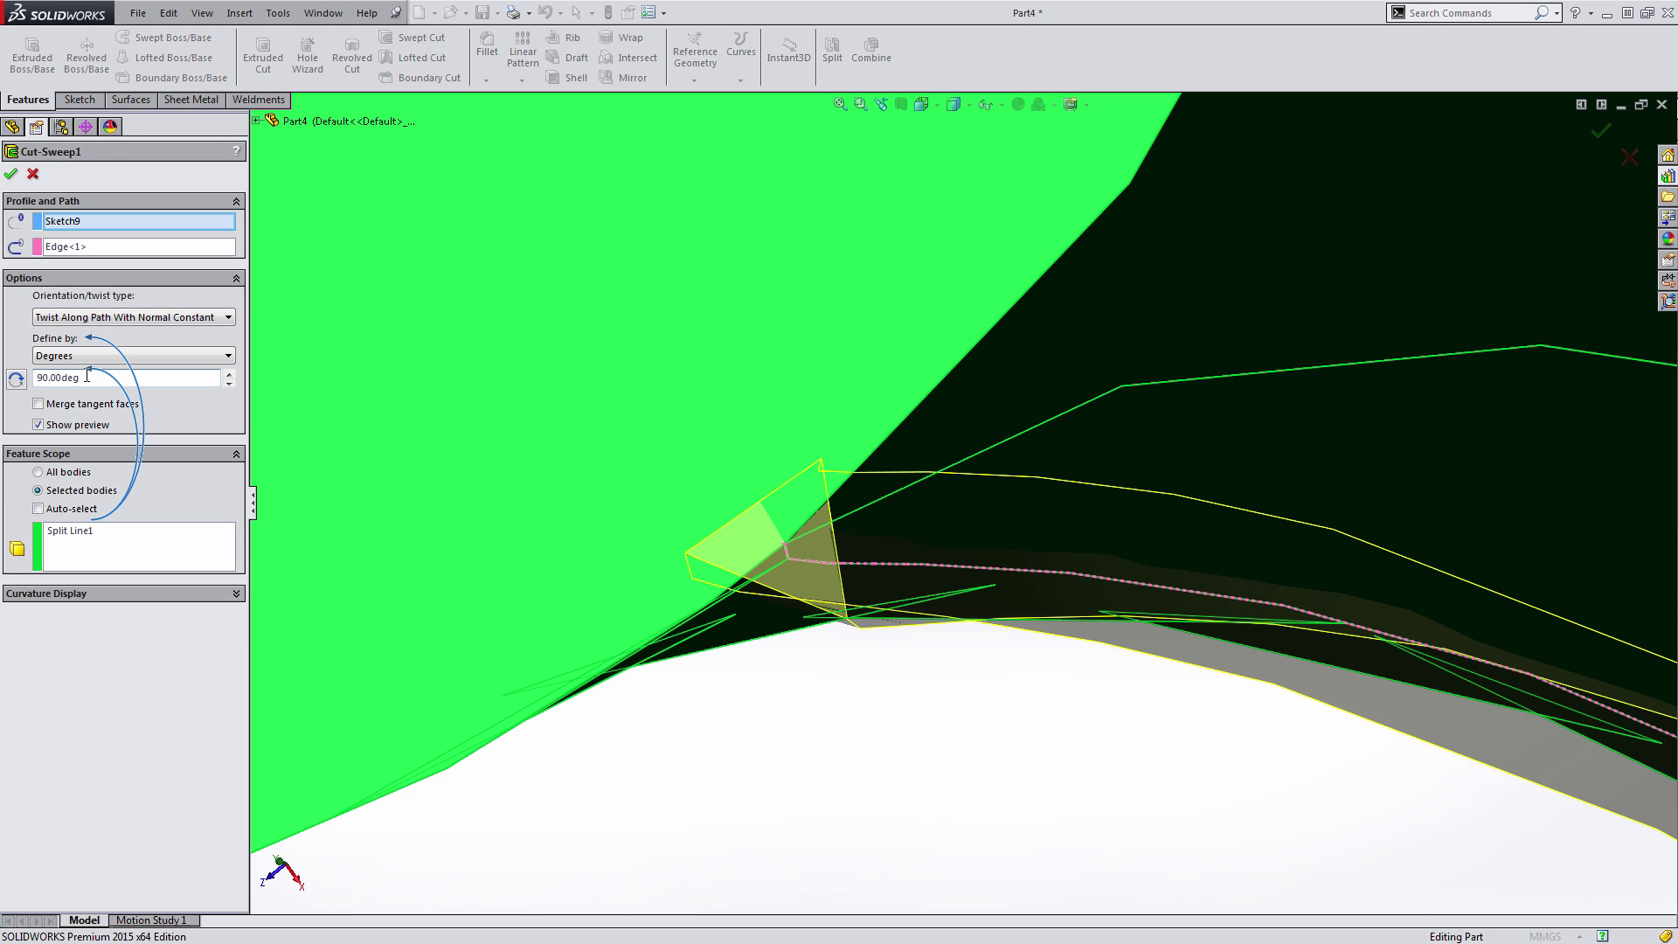
left_click_drag(88, 377, 18, 374)
type("45")
key("Return")
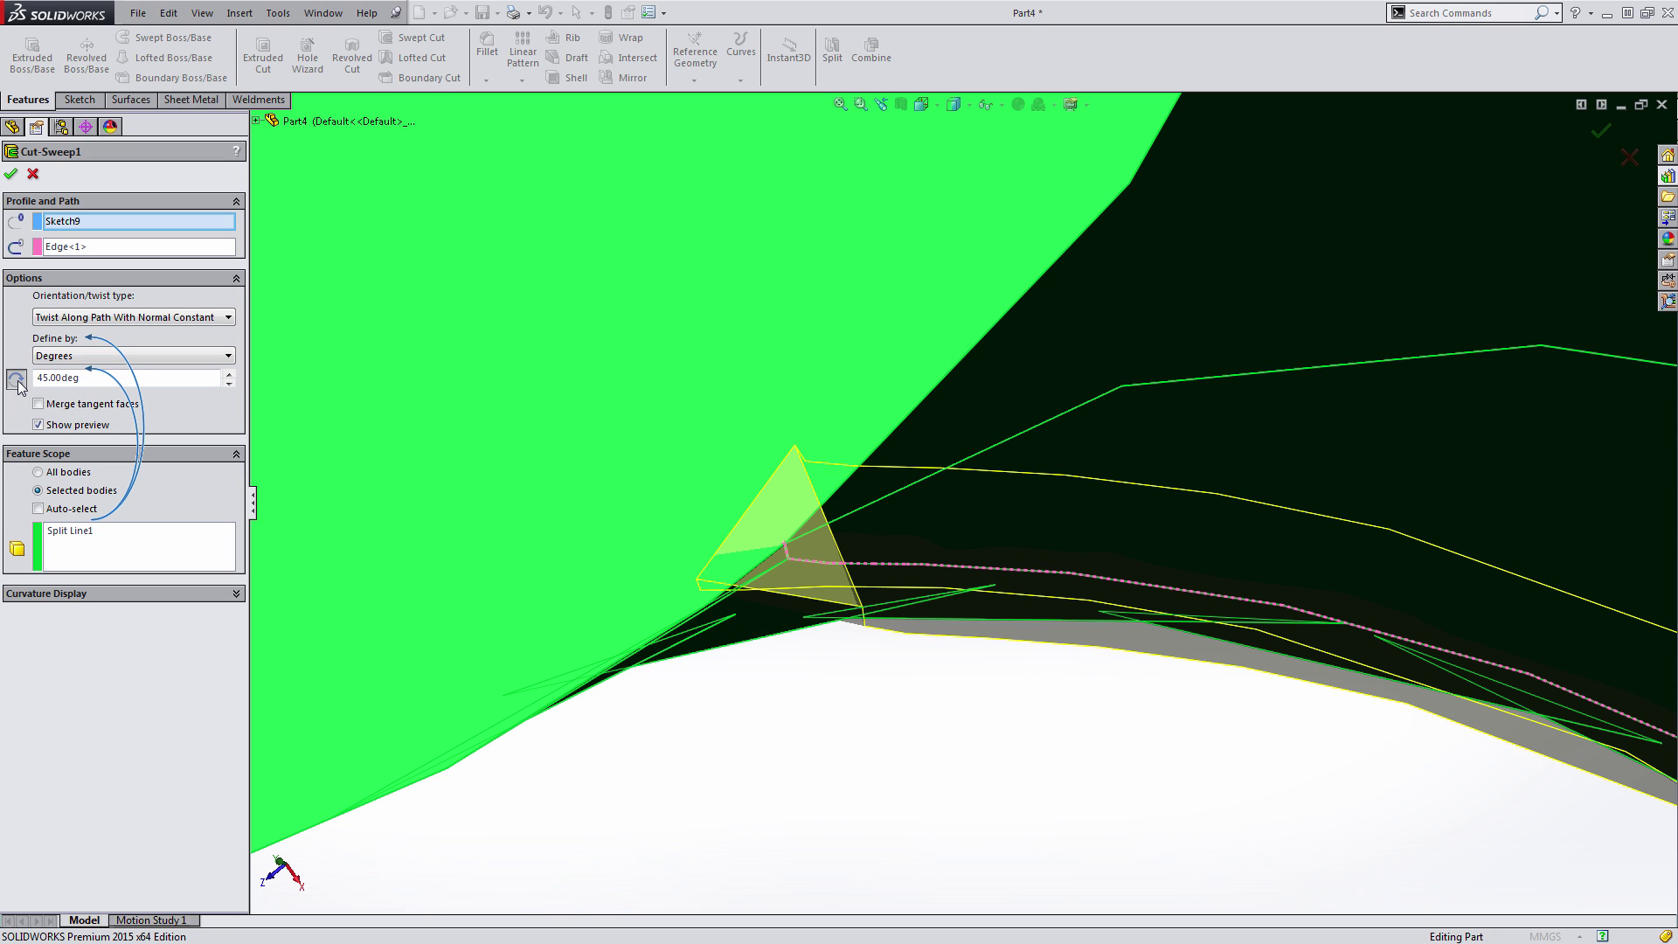
- Set the swept cut's twist angle to 90 degrees, check its preview and apply the edit
double_click(82, 378)
type("90")
left_click(15, 382)
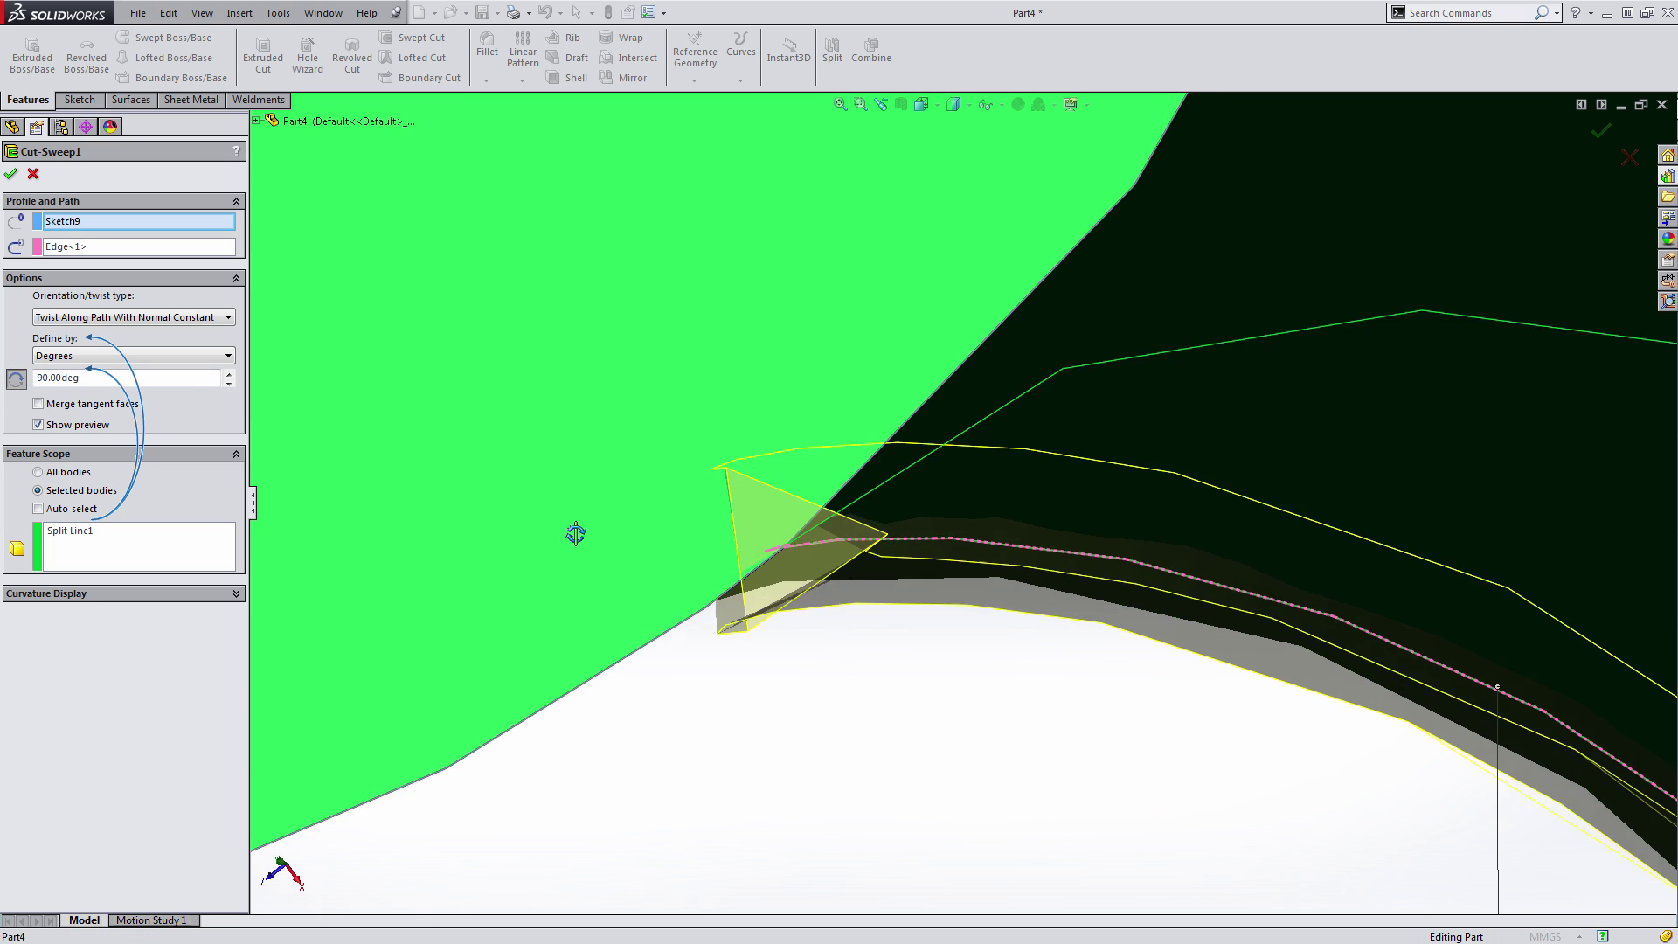
middle_click_drag(573, 532, 574, 525)
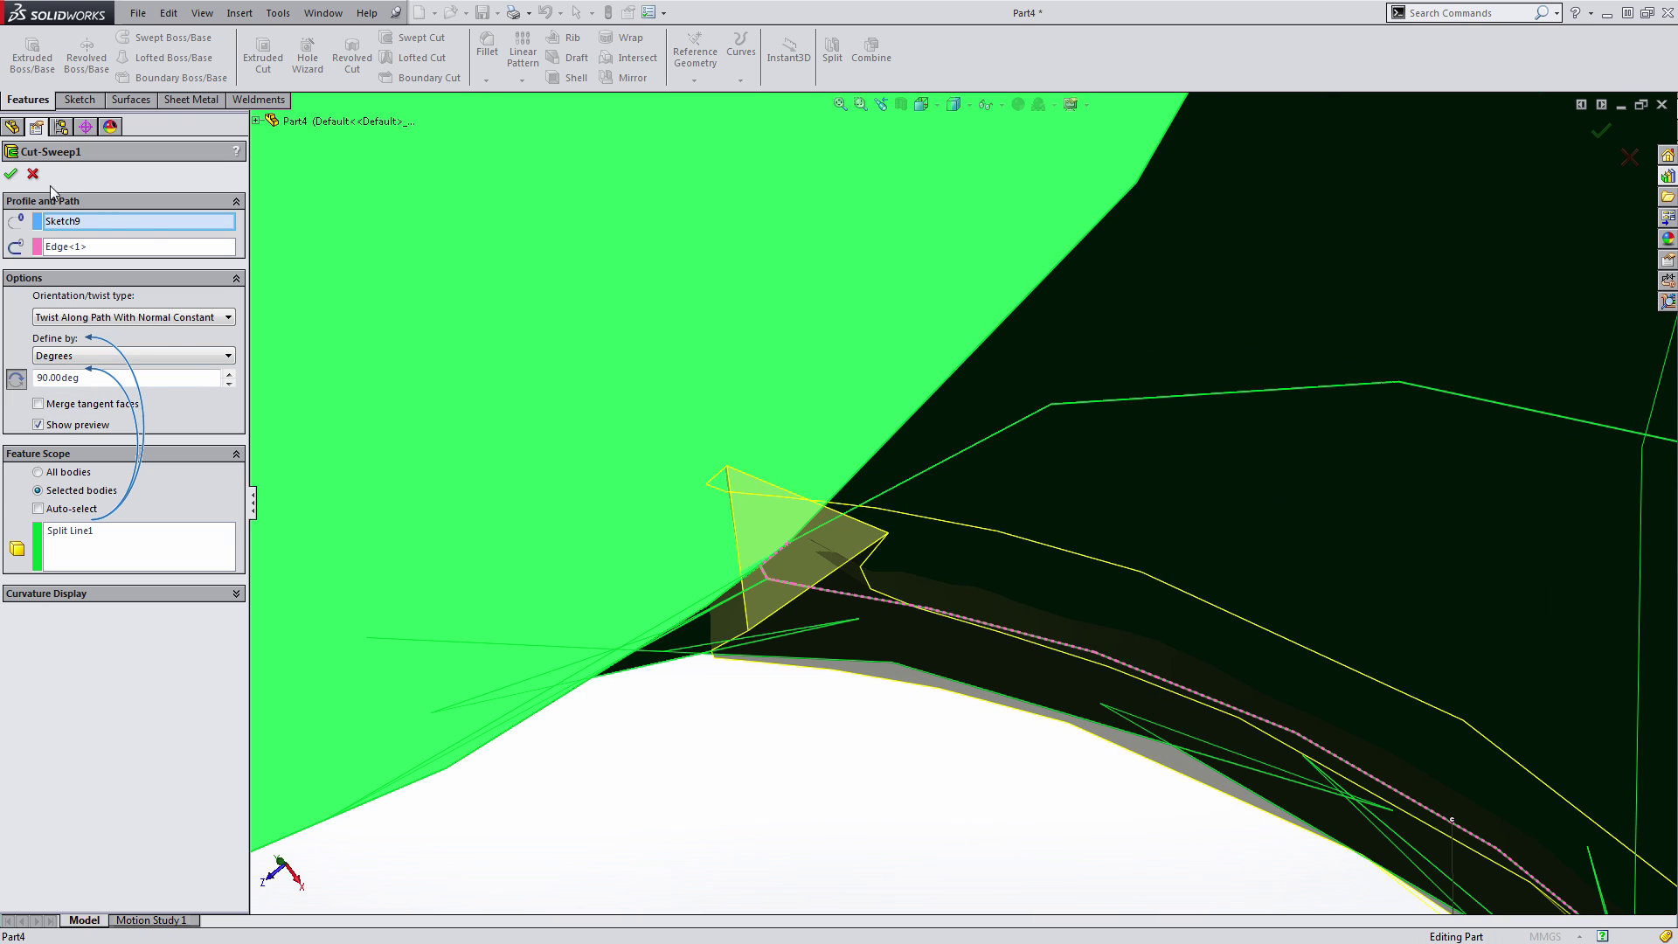
left_click(12, 174)
- Examine the swept groove up close where it meets the upper and lower end faces of the body
middle_click_drag(772, 598, 843, 544)
scroll(795, 457, "down", 10)
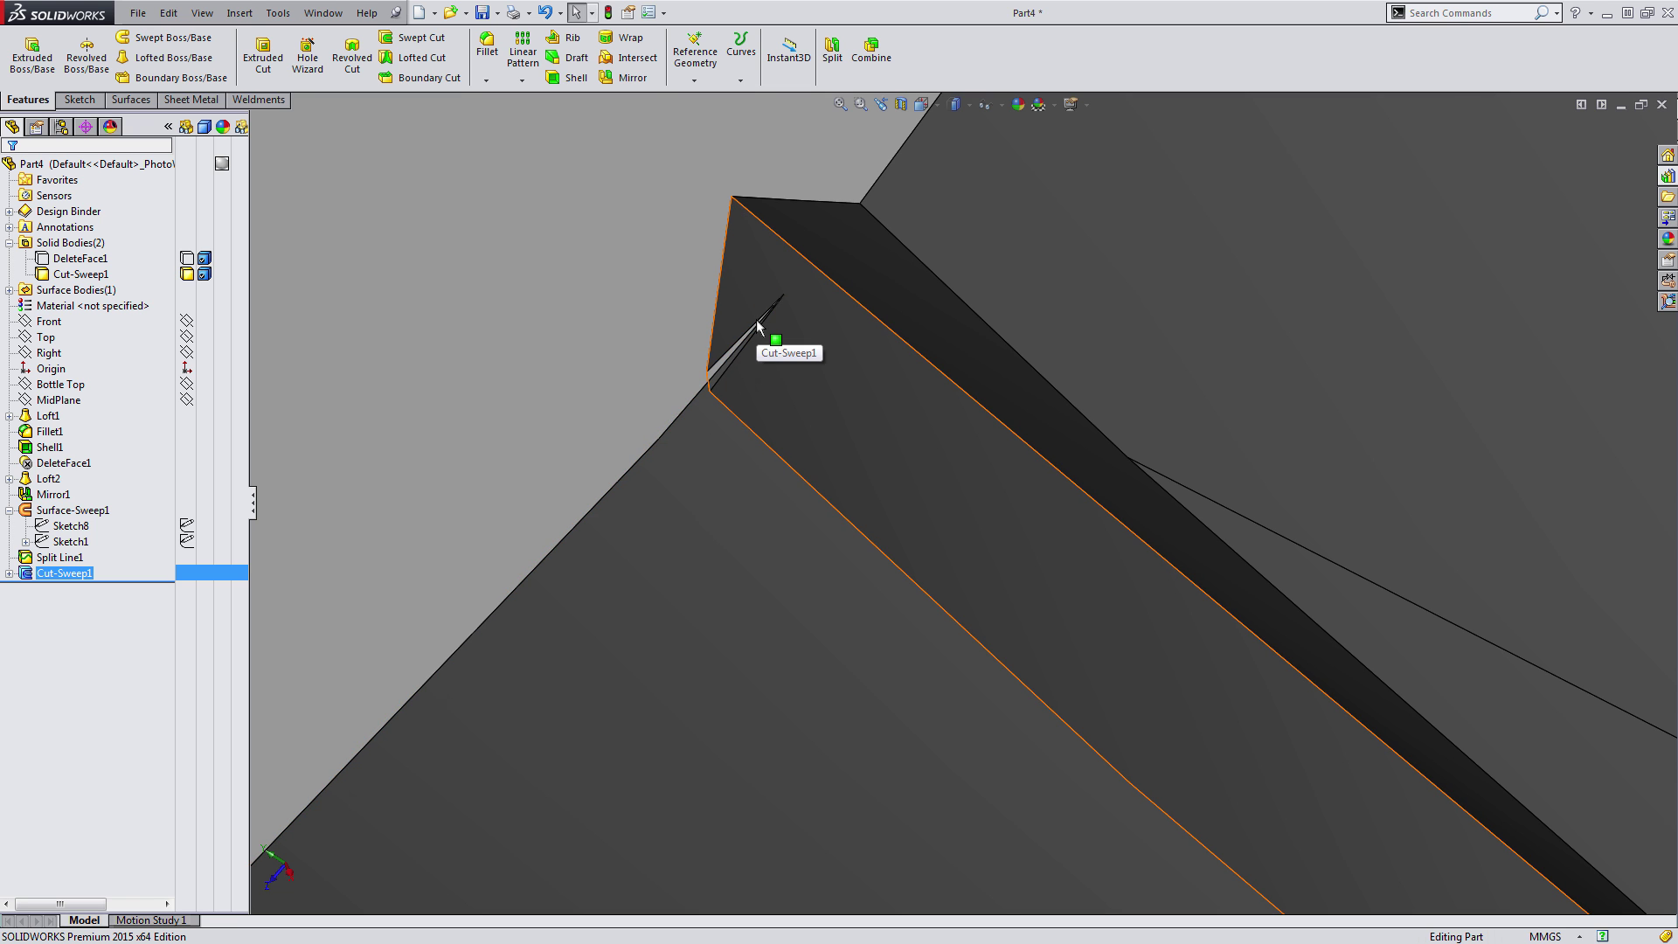
scroll(768, 381, "up", 6)
scroll(981, 504, "up", 6)
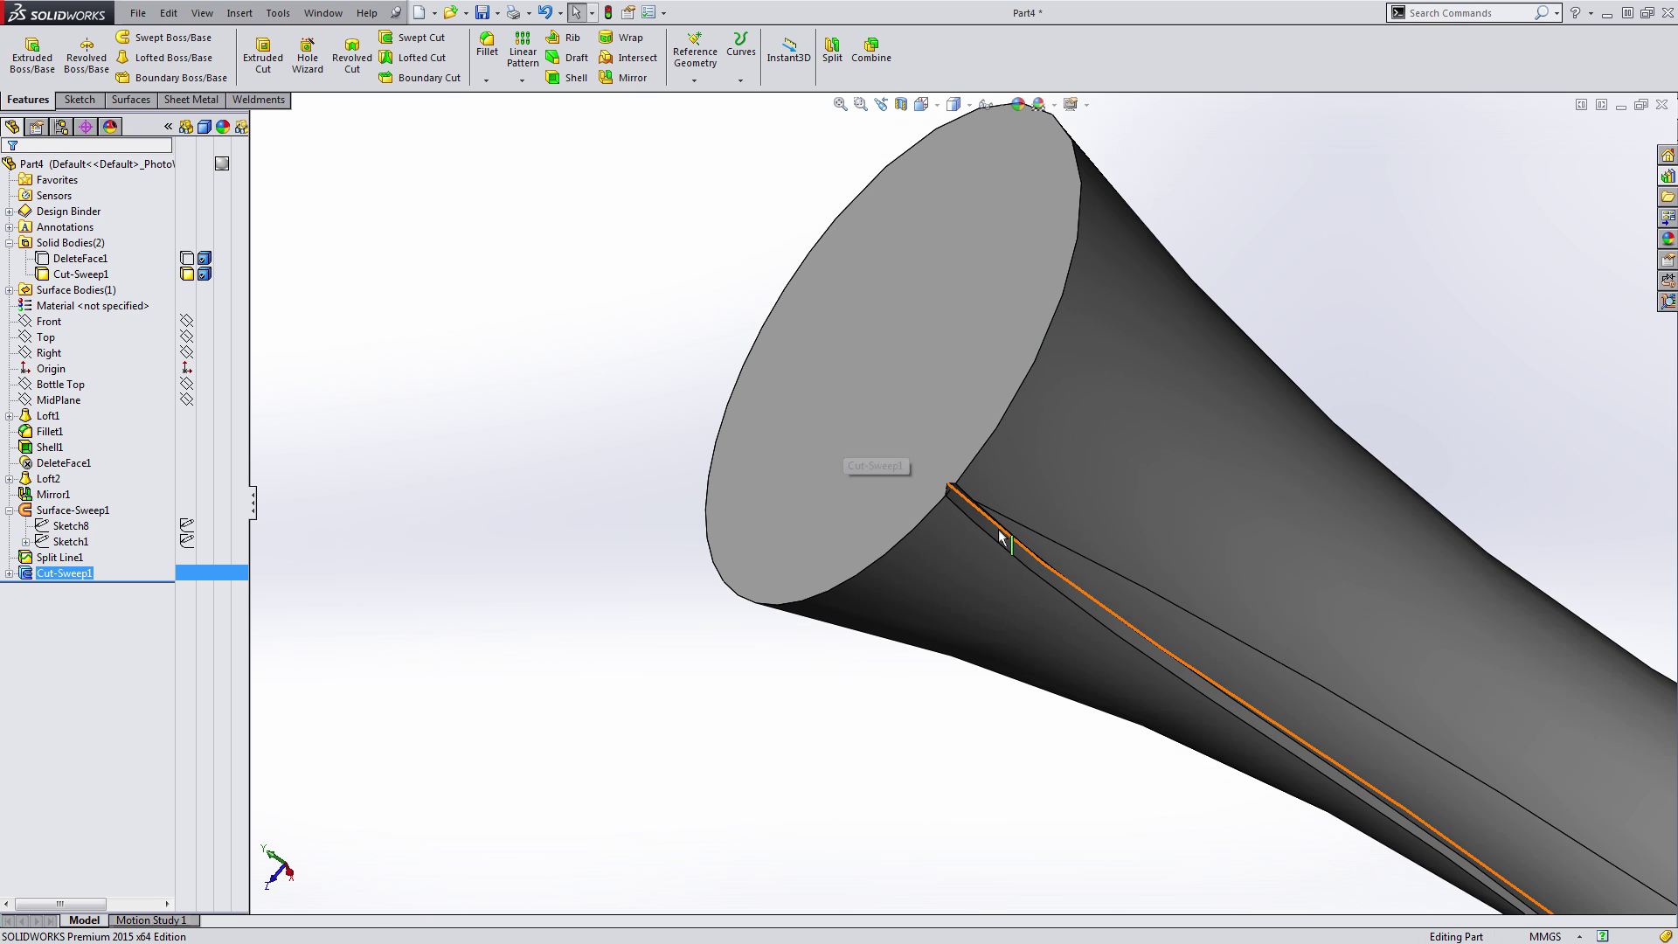
middle_click_drag(980, 505, 1075, 551)
scroll(1011, 503, "down", 6)
middle_click_drag(1011, 503, 952, 479)
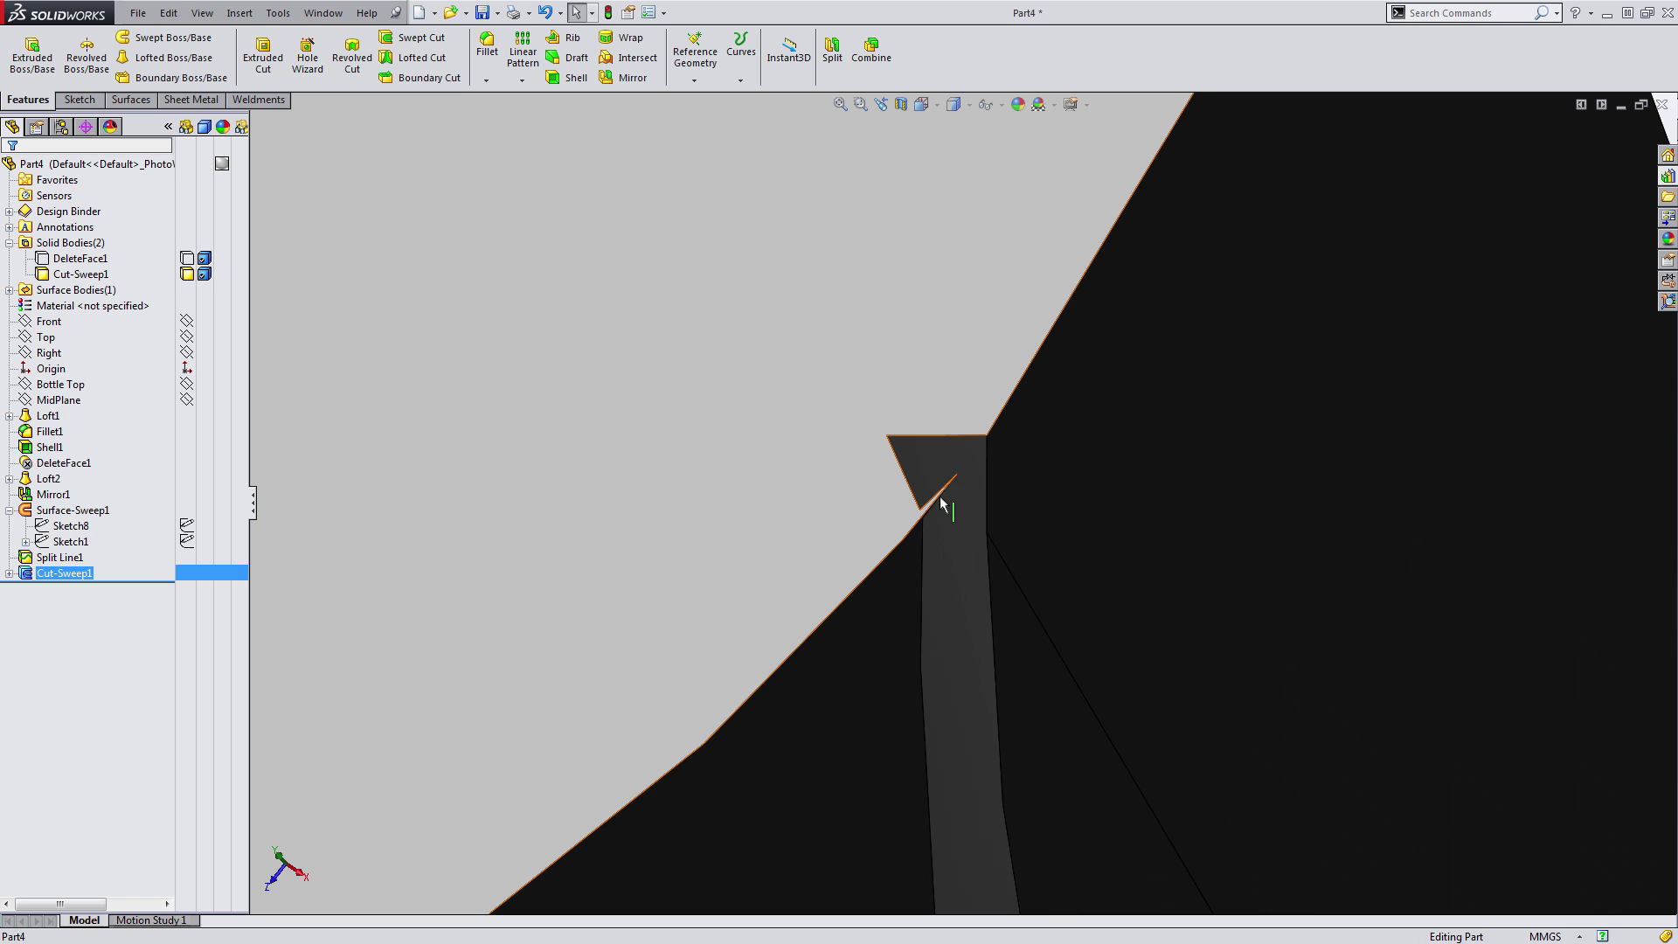
middle_click_drag(927, 509, 957, 421)
scroll(951, 533, "up", 10)
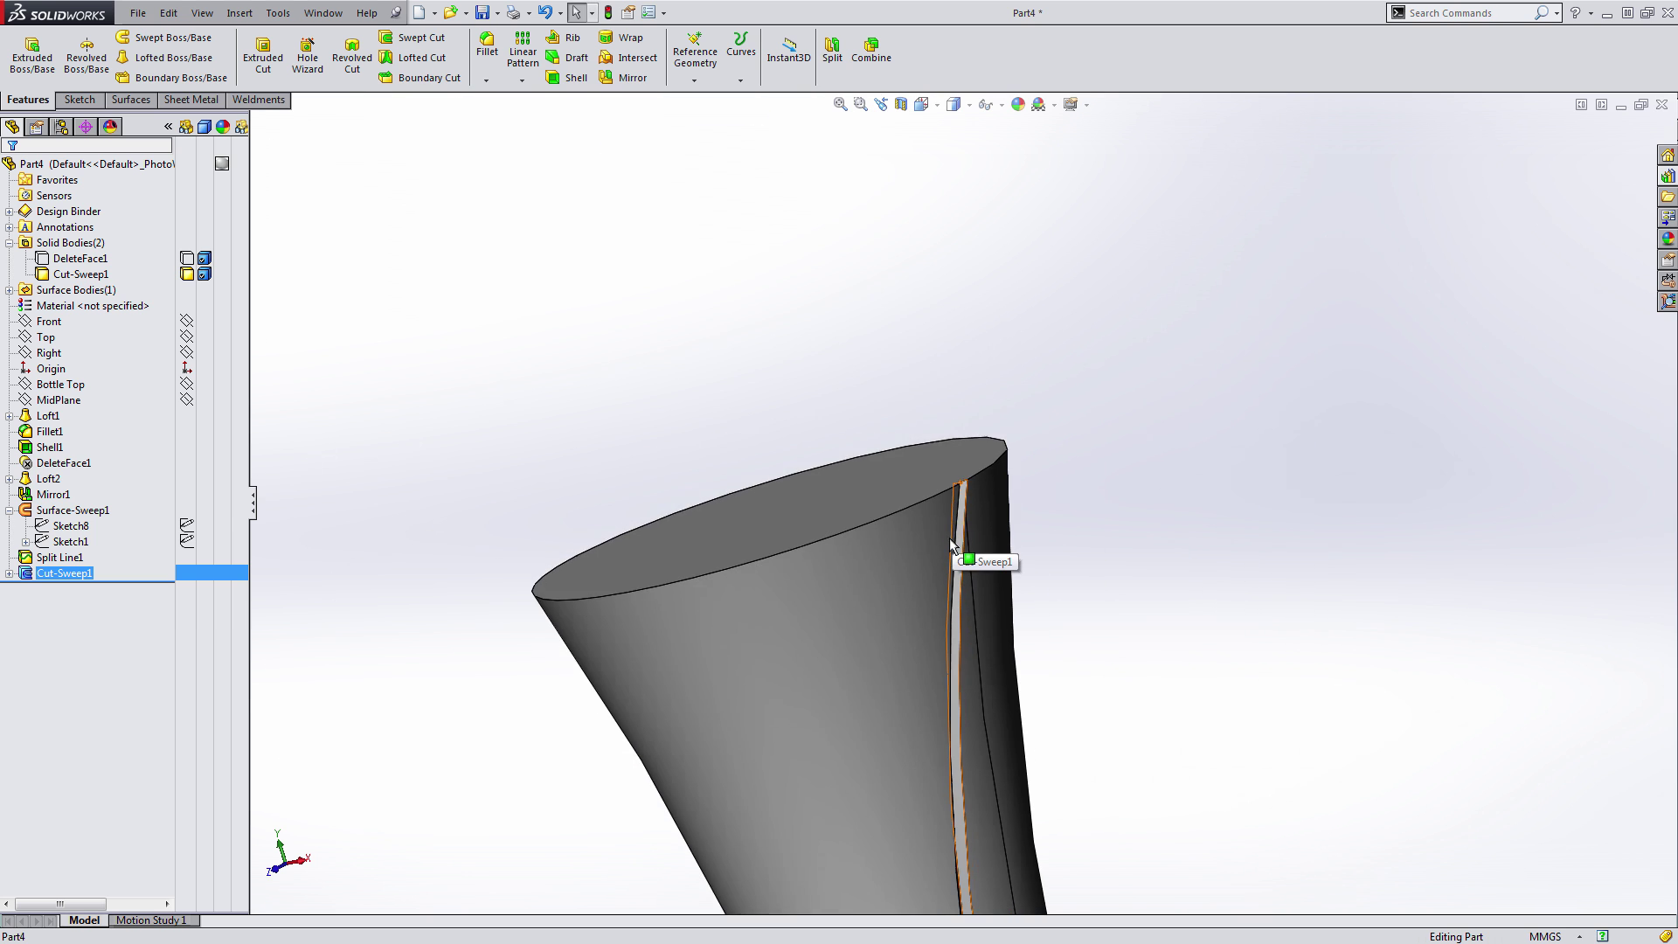
scroll(956, 706, "down", 5)
scroll(918, 600, "down", 5)
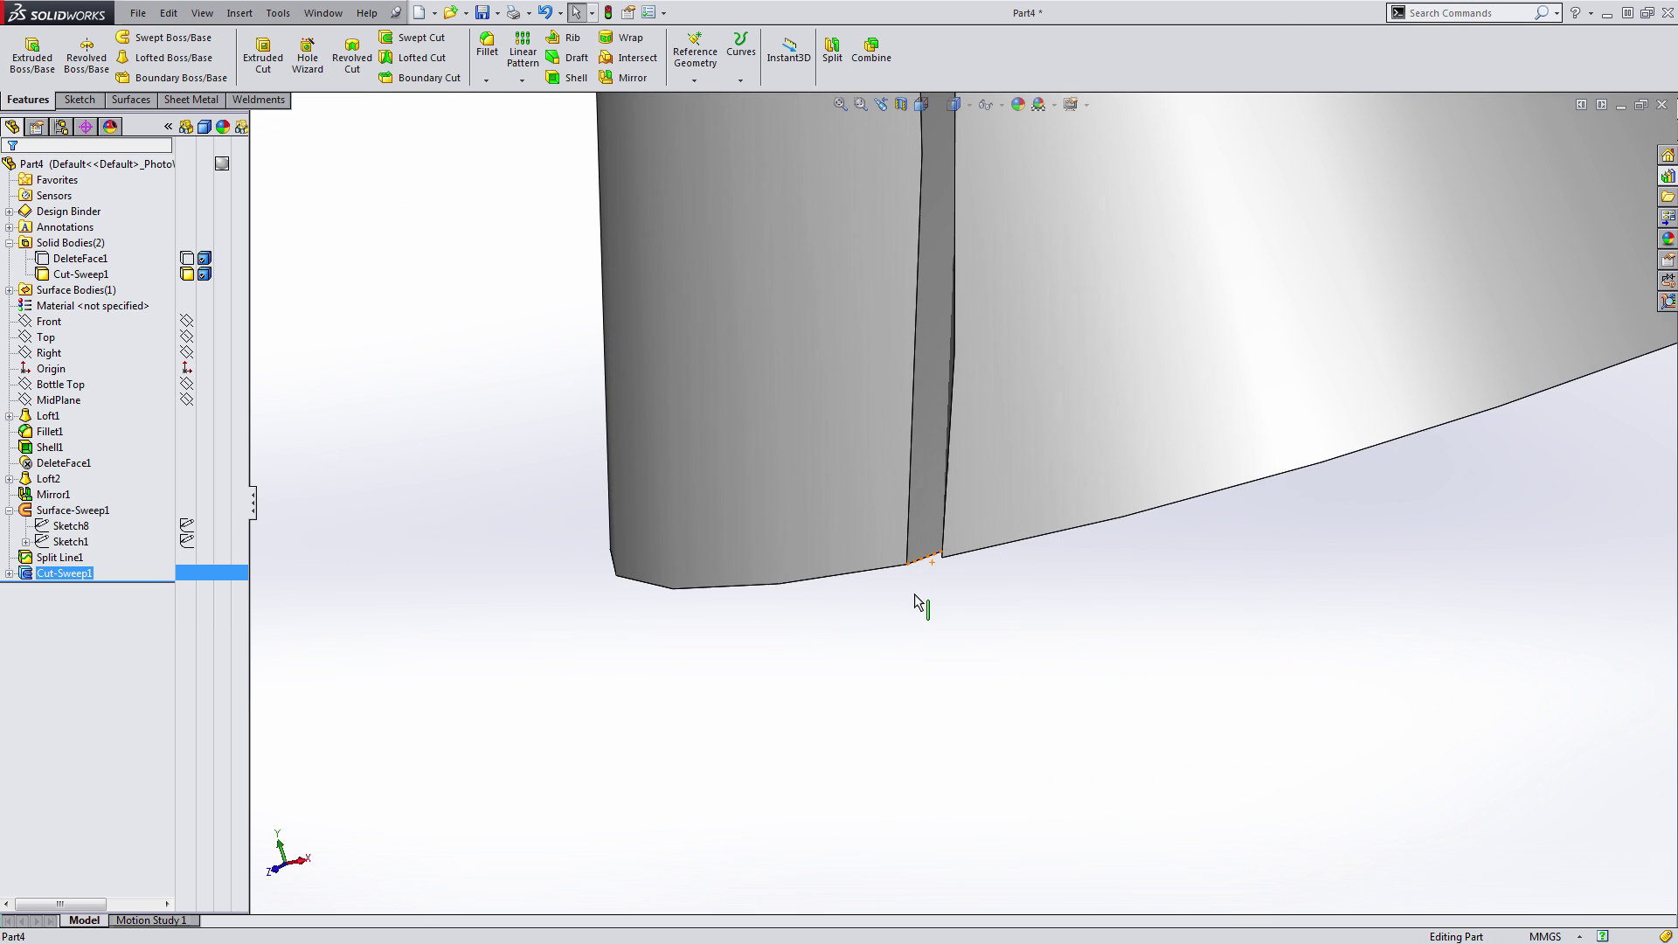
middle_click_drag(948, 569, 948, 633)
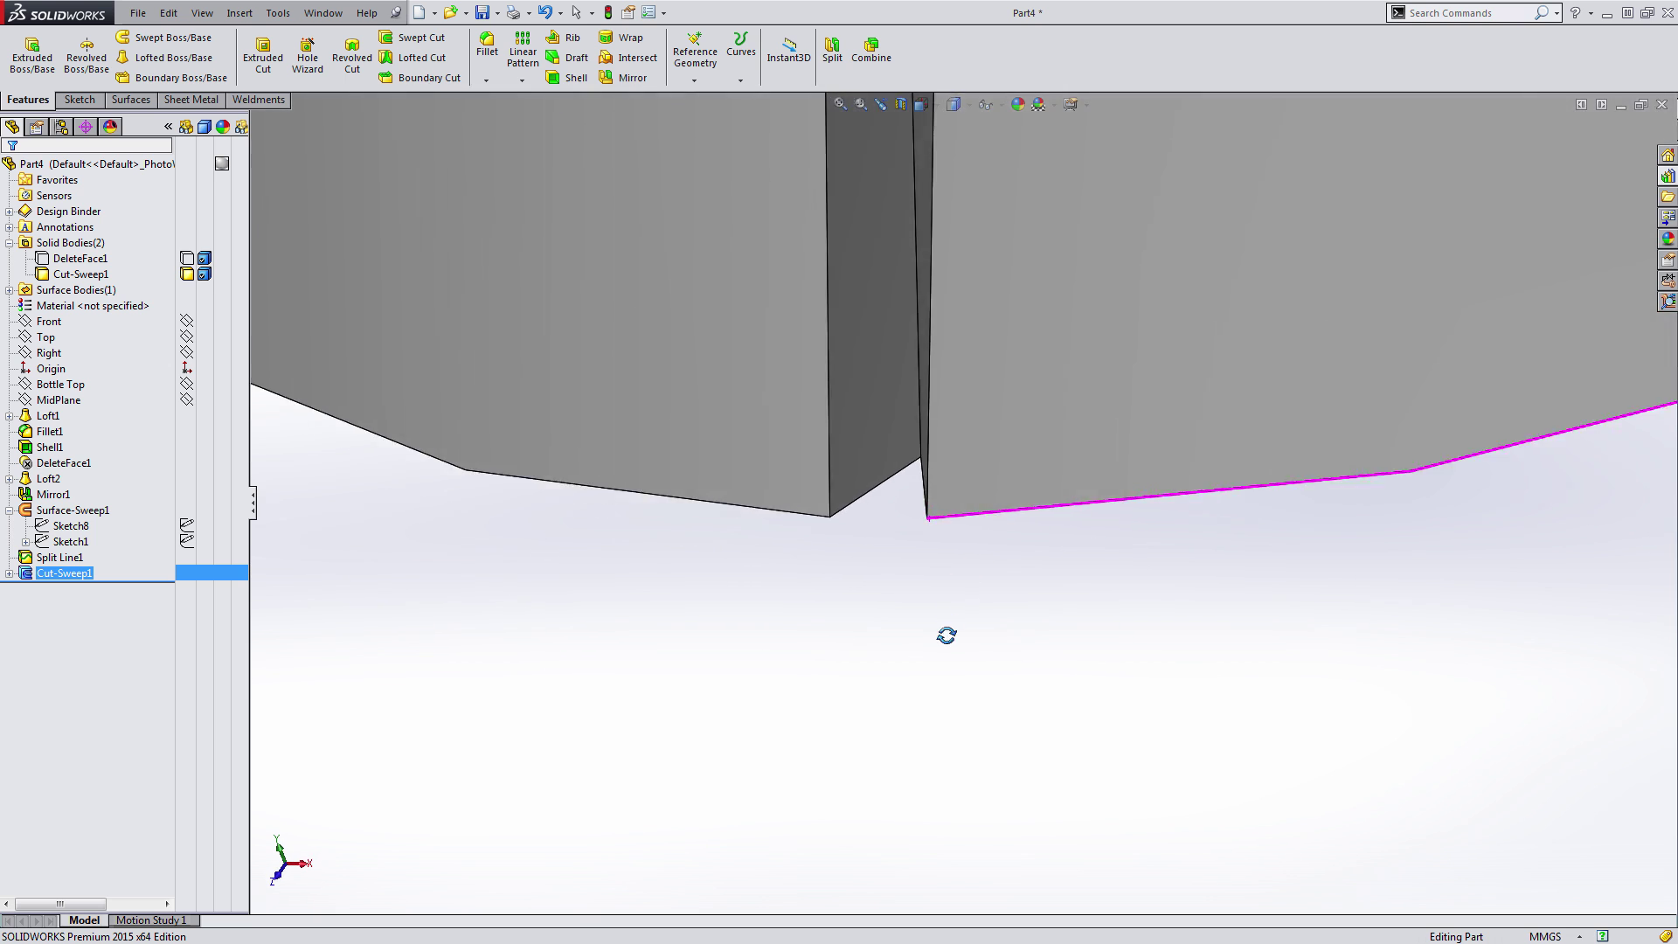
scroll(948, 700, "up", 10)
scroll(981, 420, "down", 15)
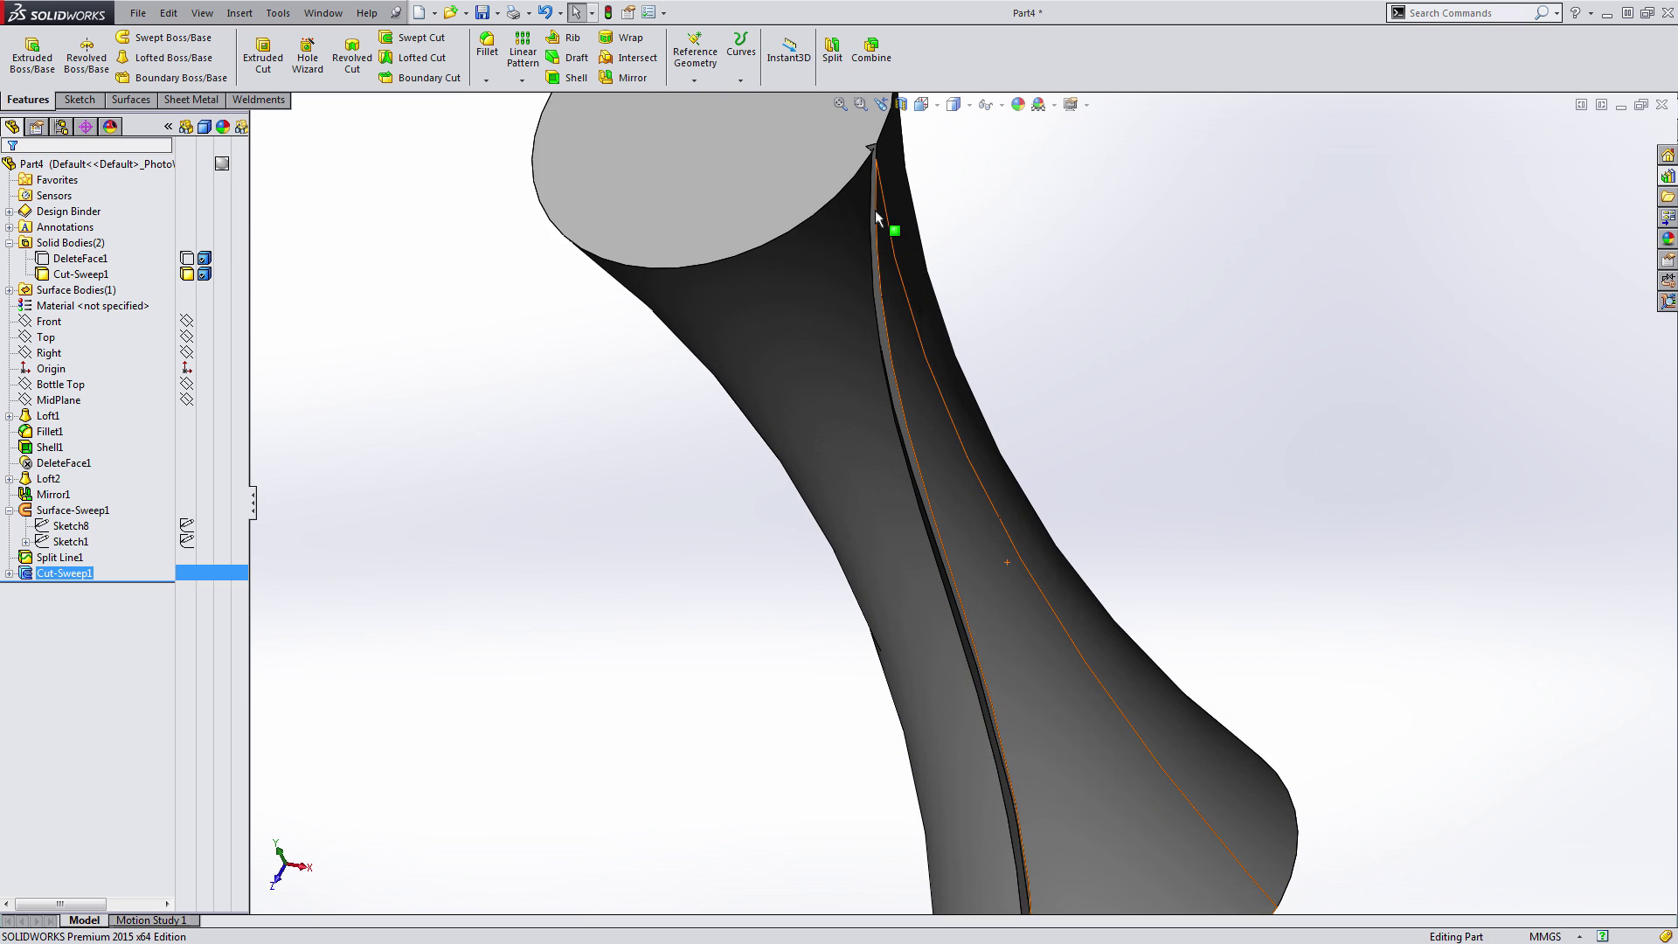
- Remove the thin sliver face at the groove's end with Delete Face, using the Delete and Patch option
middle_click_drag(959, 422, 774, 527)
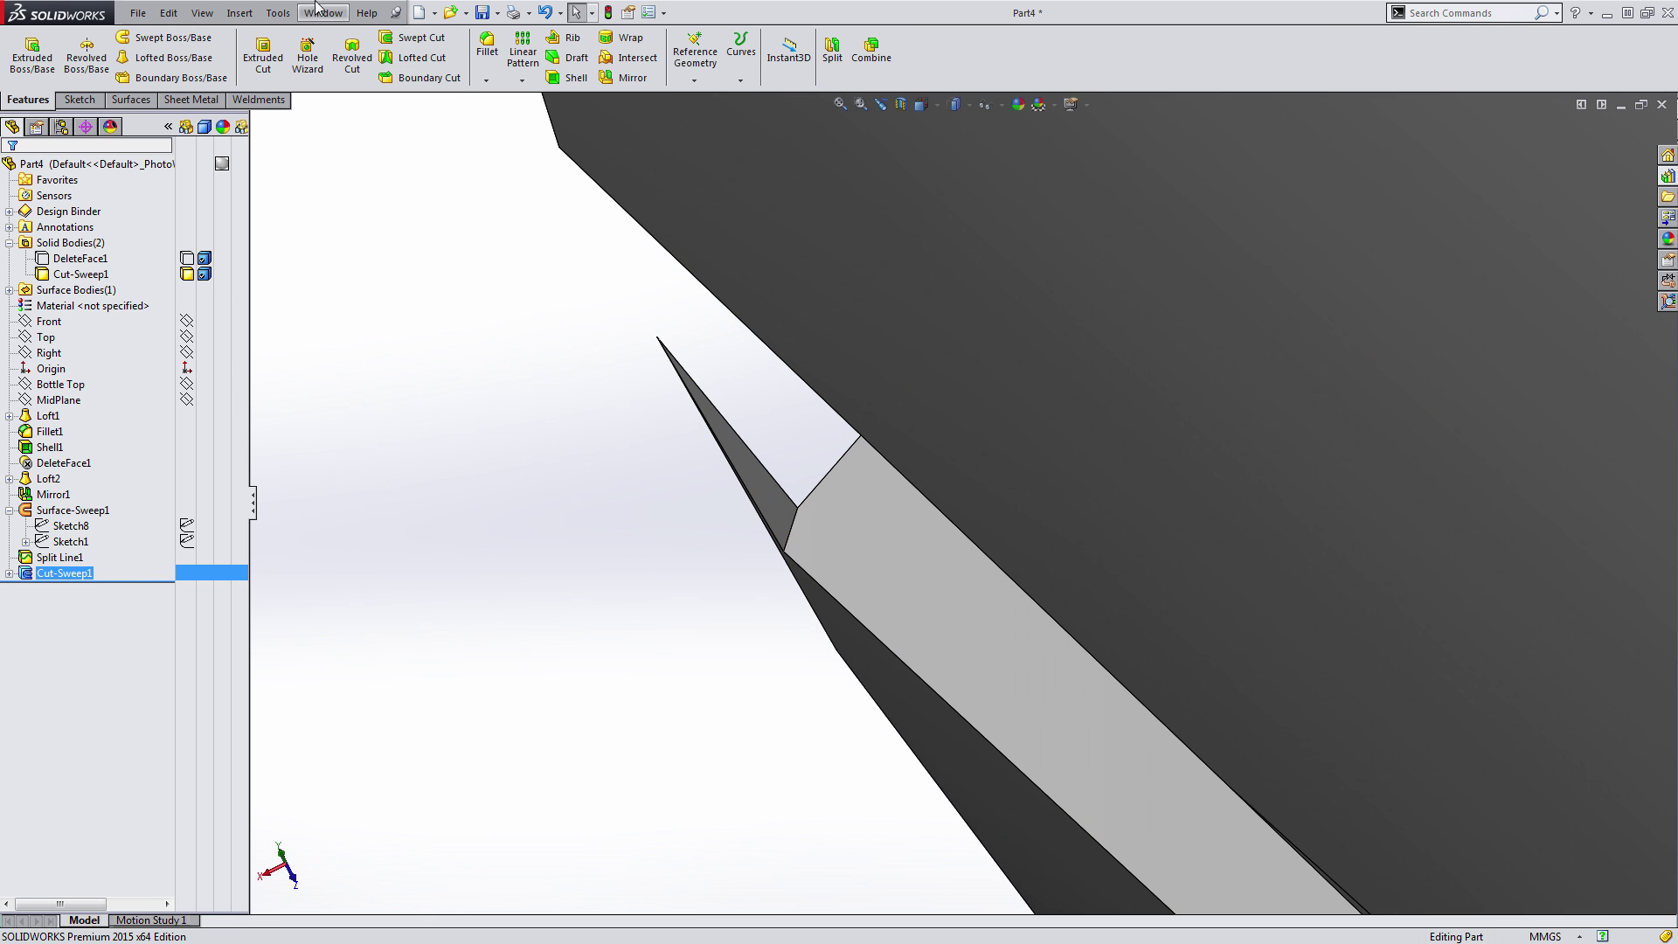
left_click(240, 12)
mouse_move(282, 168)
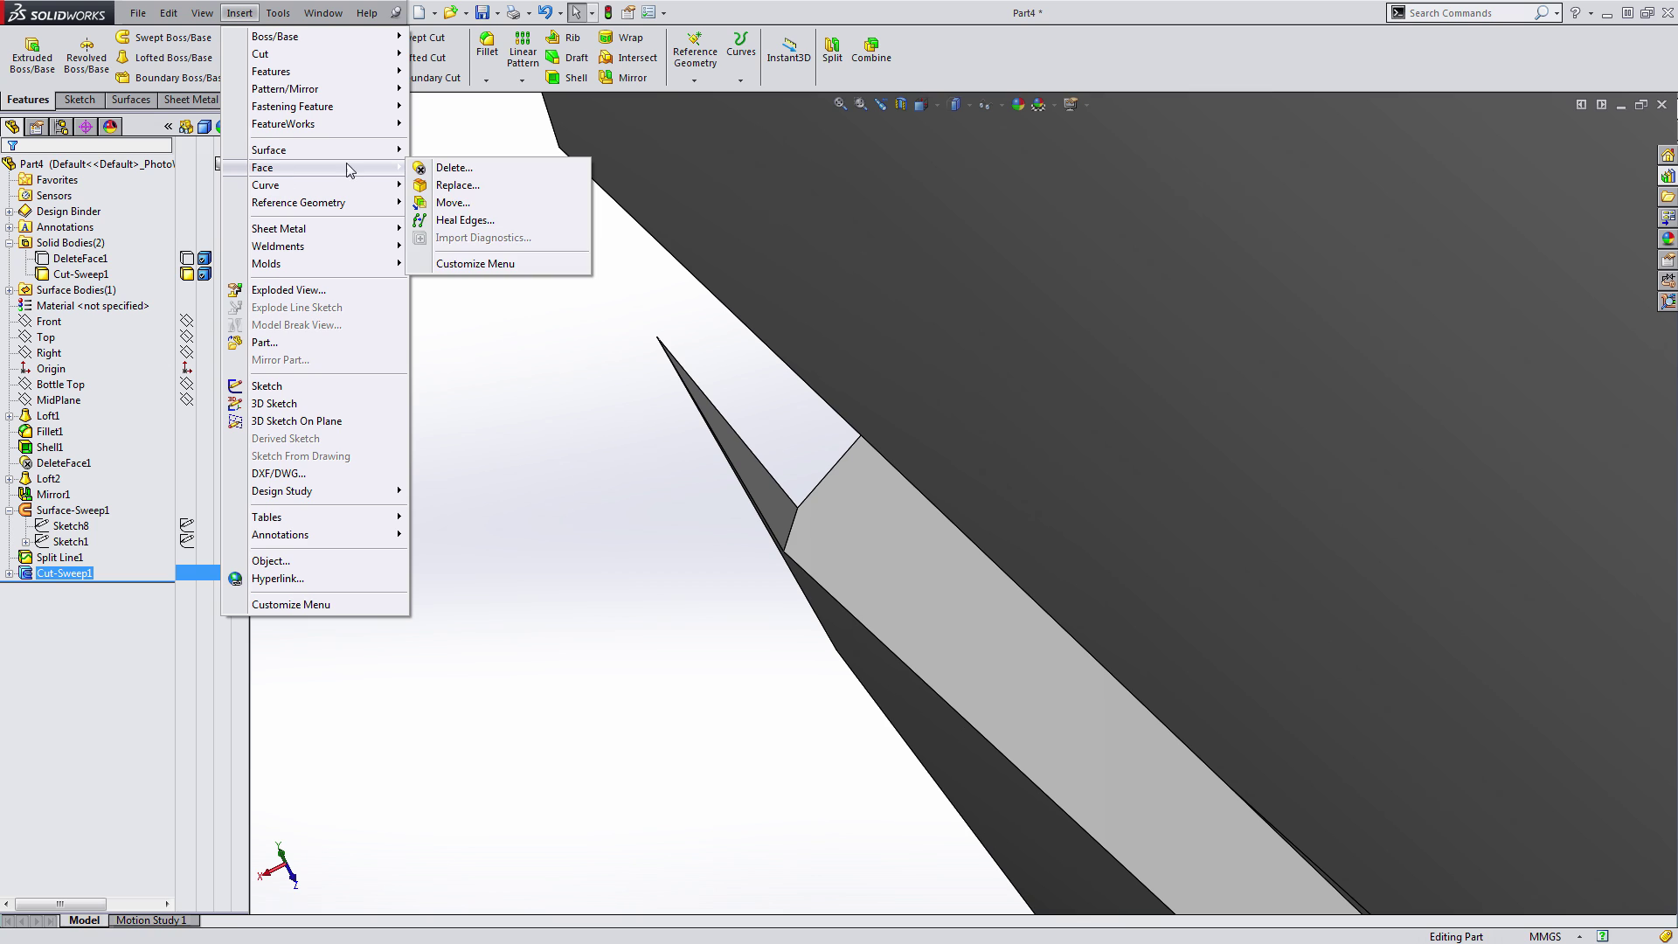
left_click(456, 168)
left_click(782, 512)
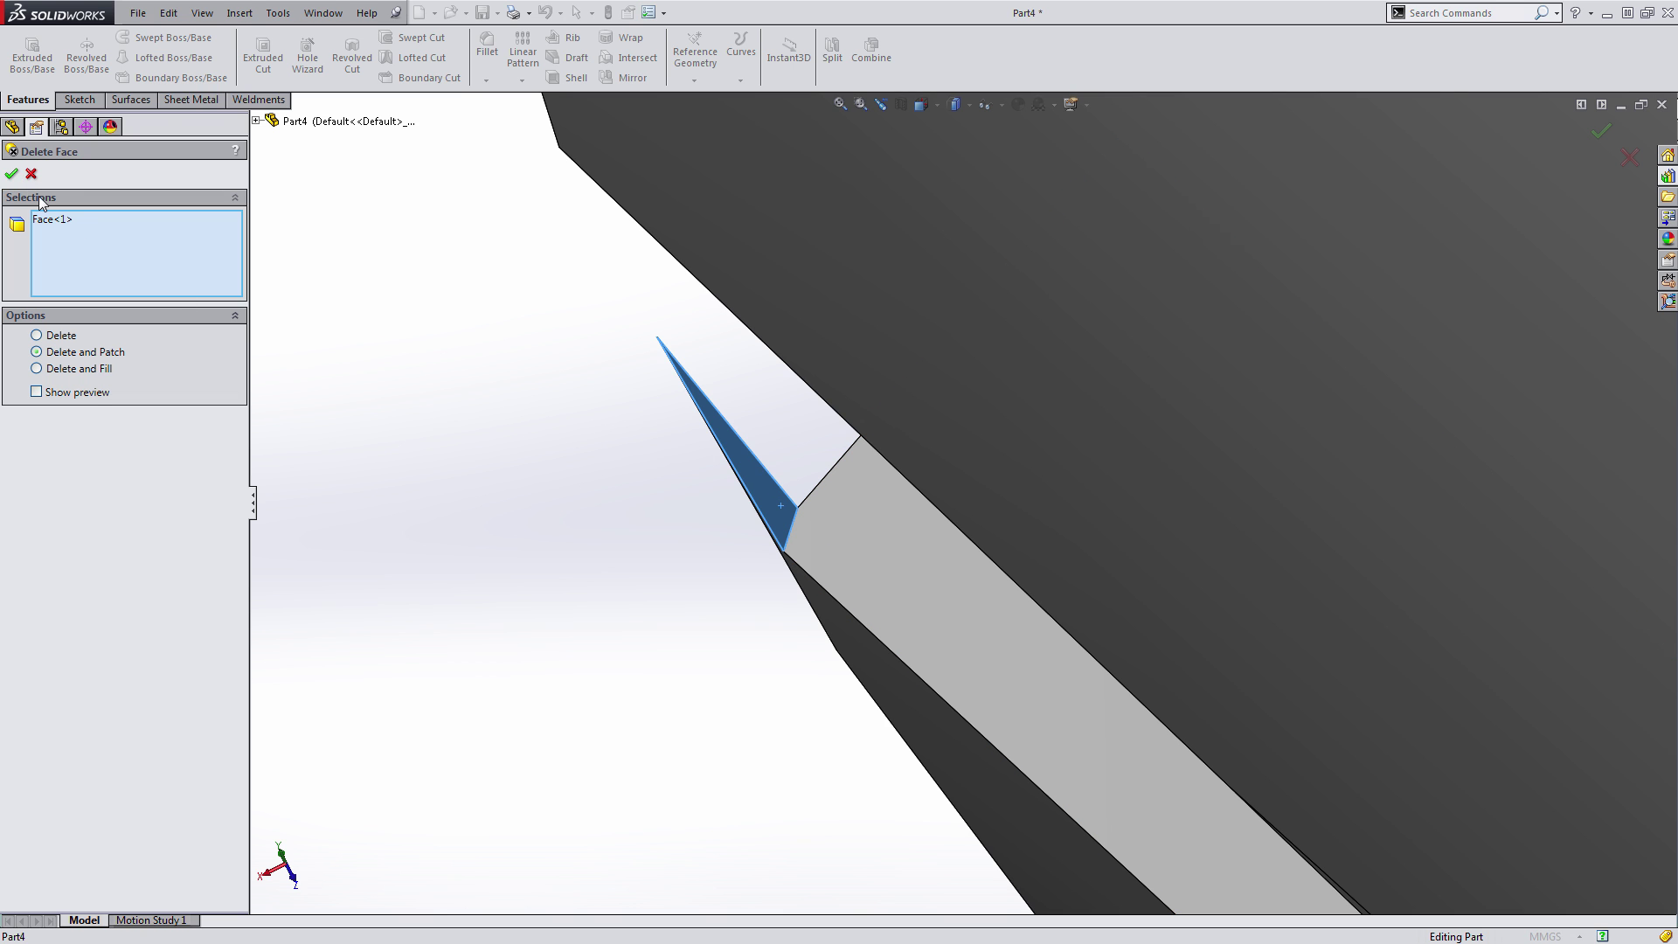
left_click(12, 173)
middle_click_drag(648, 486, 806, 453)
scroll(914, 486, "up", 5)
scroll(925, 607, "up", 5)
middle_click_drag(925, 607, 993, 633)
scroll(992, 633, "up", 4)
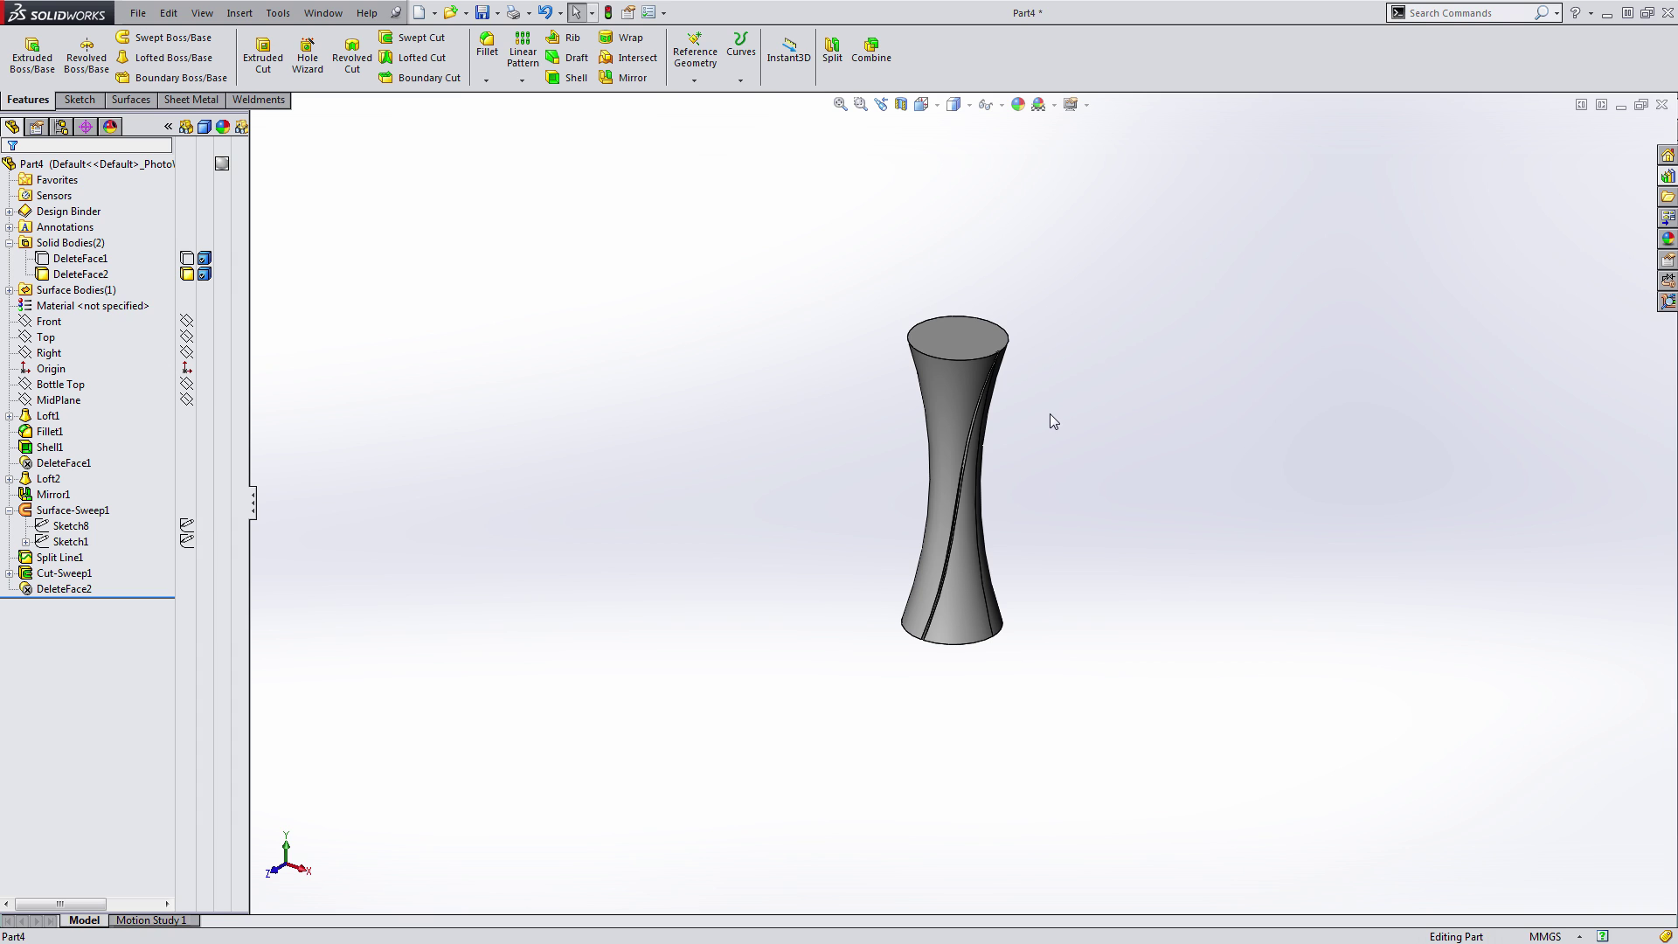
left_click(522, 79)
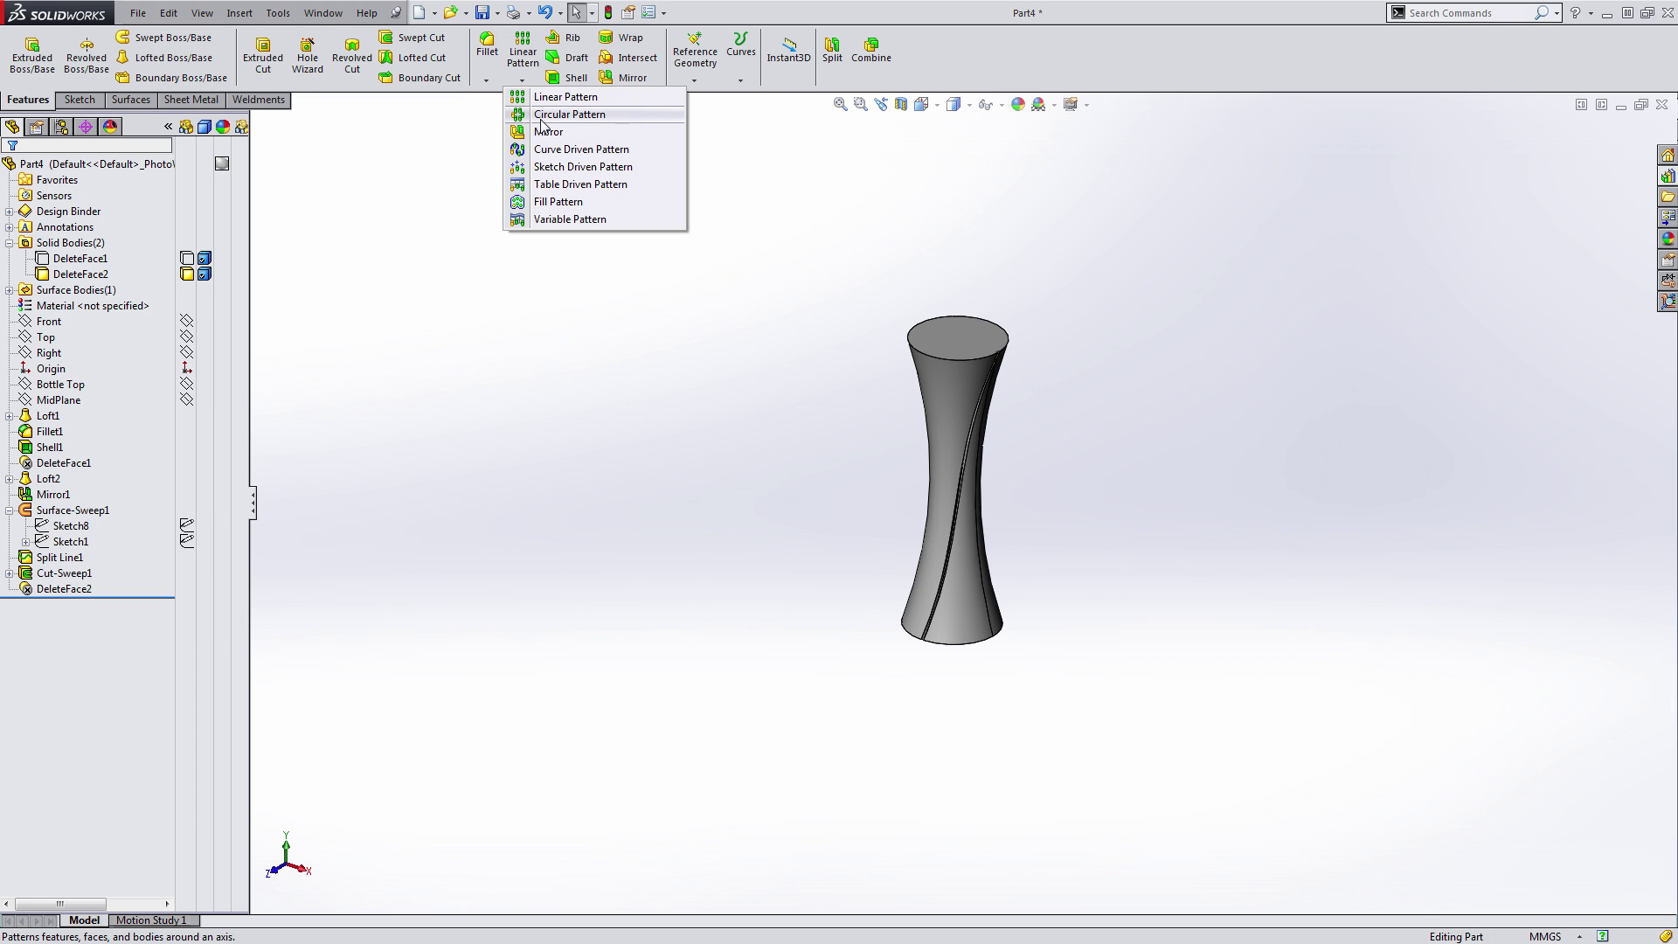
left_click(543, 116)
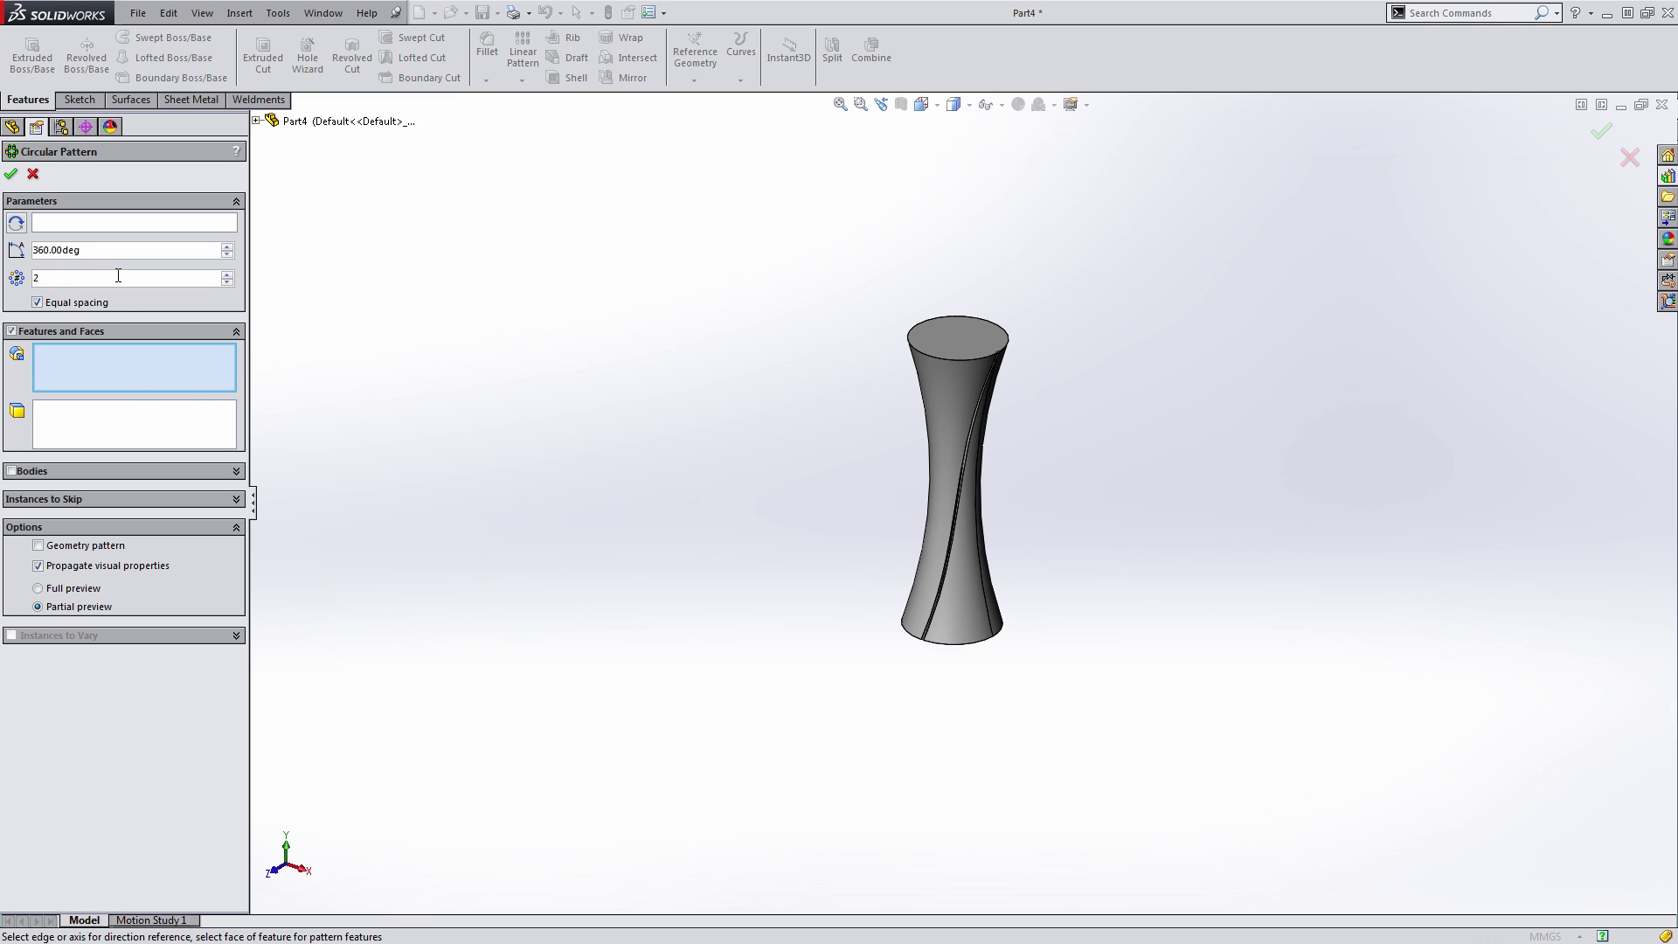
left_click(123, 224)
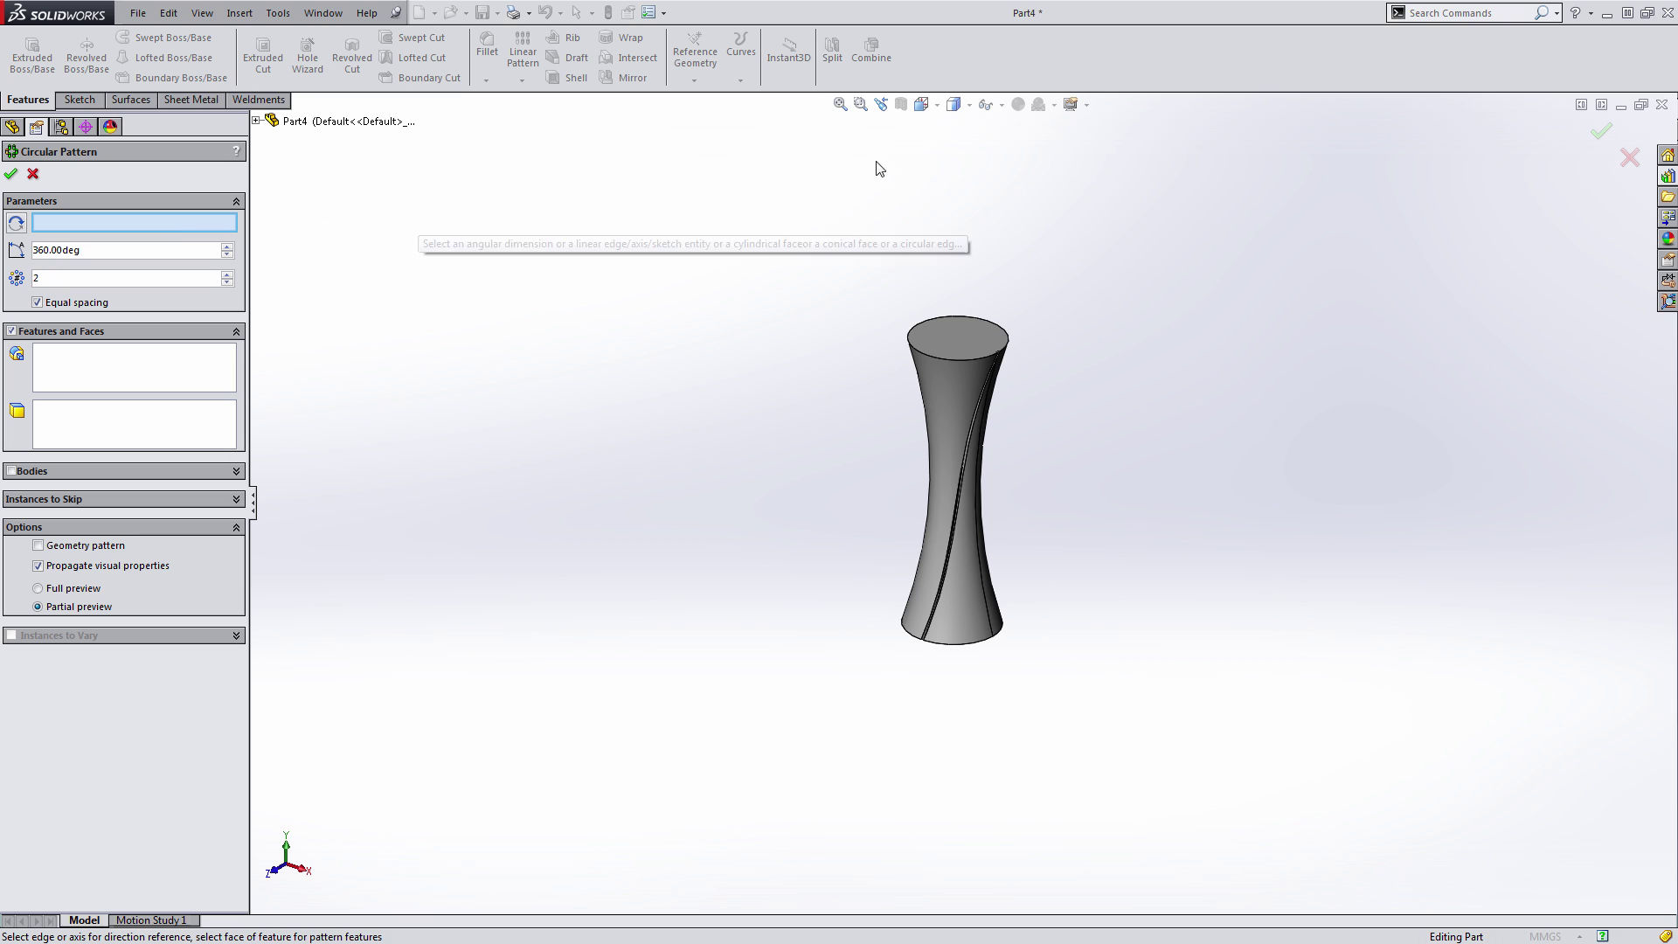
left_click(988, 105)
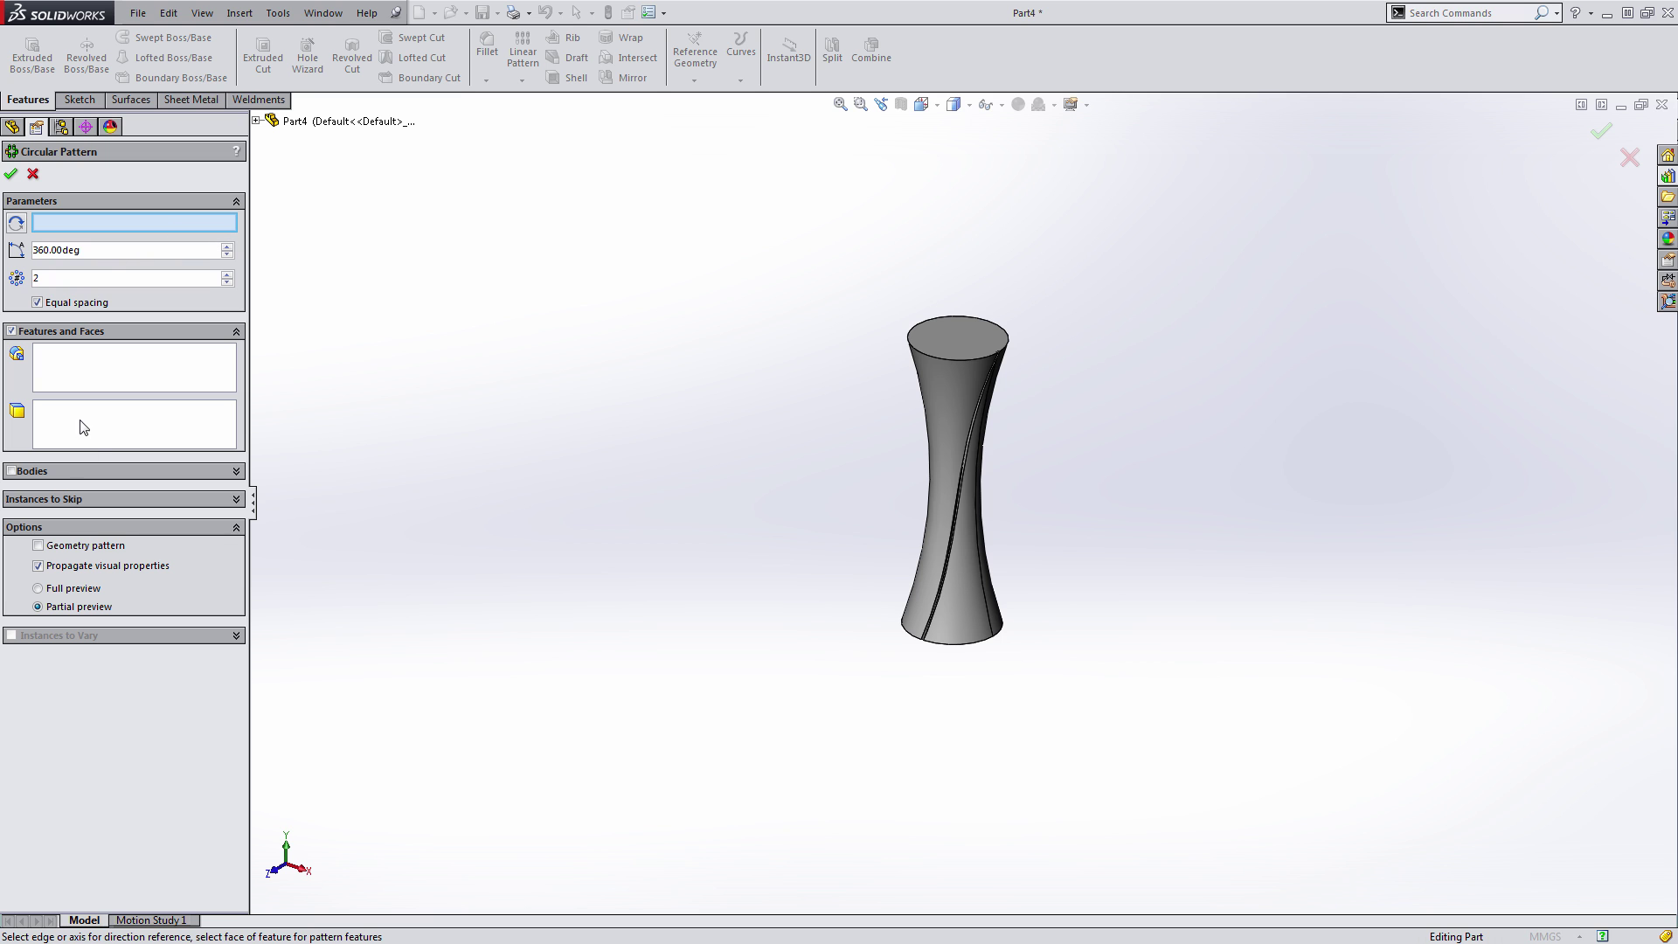
left_click(34, 175)
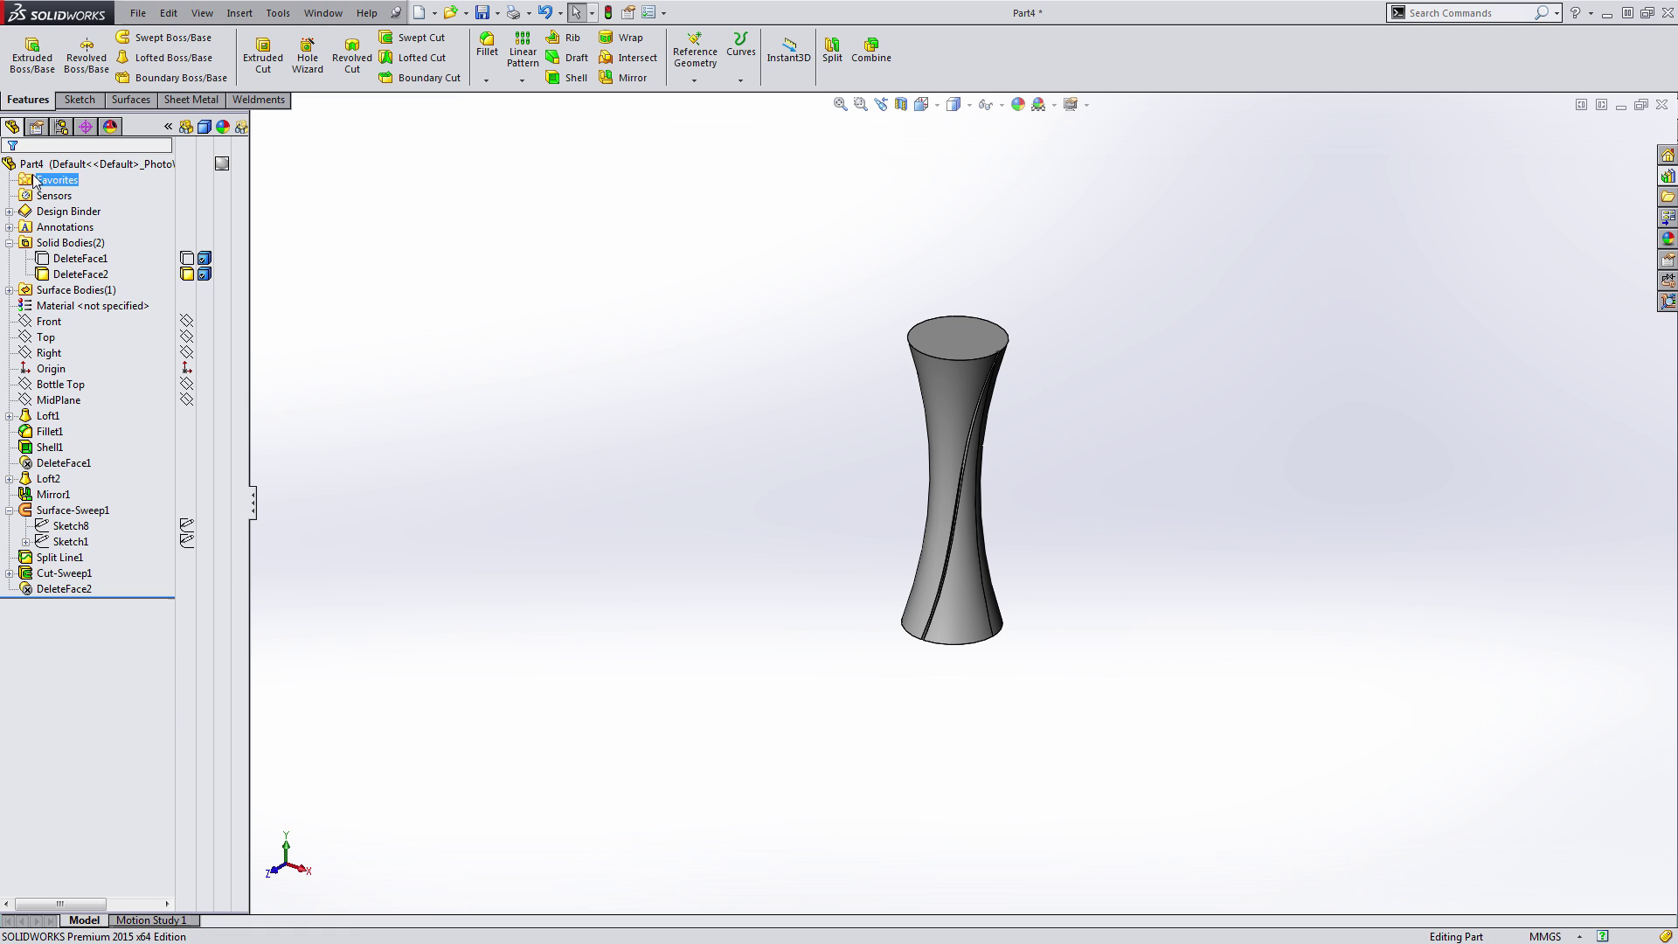
- Roll the model back to just after the split line and shell the body to 5 mm with its upper end face removed
mouse_move(718, 450)
middle_mouse_down()
mouse_move(716, 487)
mouse_move(714, 424)
middle_mouse_up()
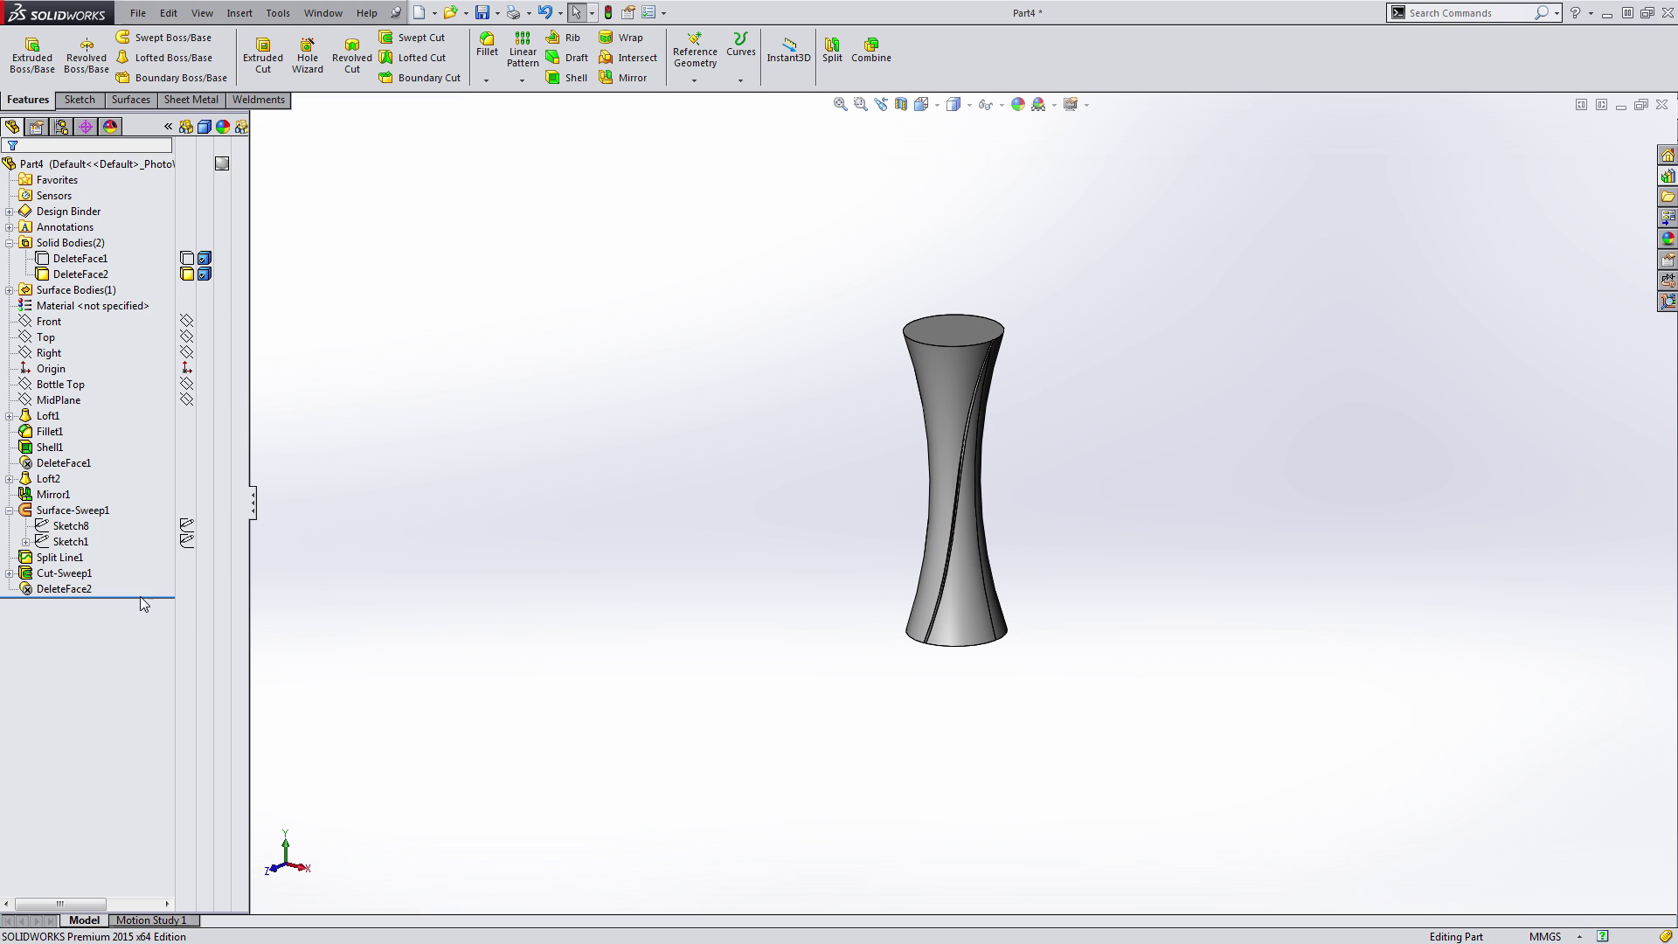
left_click_drag(140, 598, 140, 566)
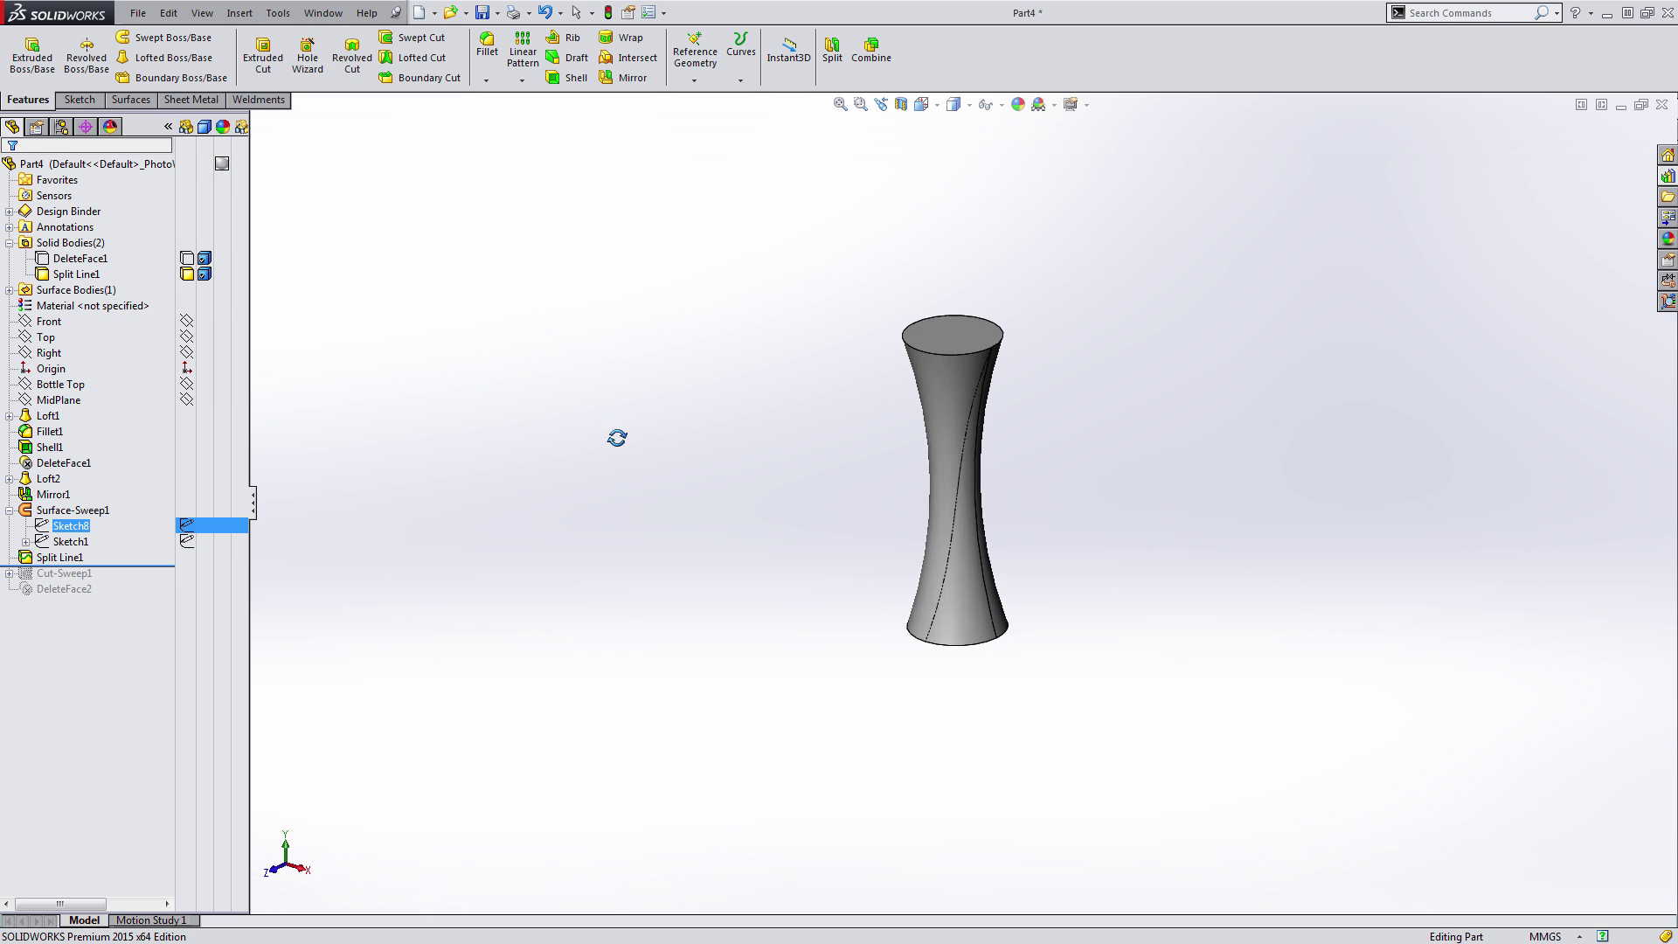
left_click(574, 78)
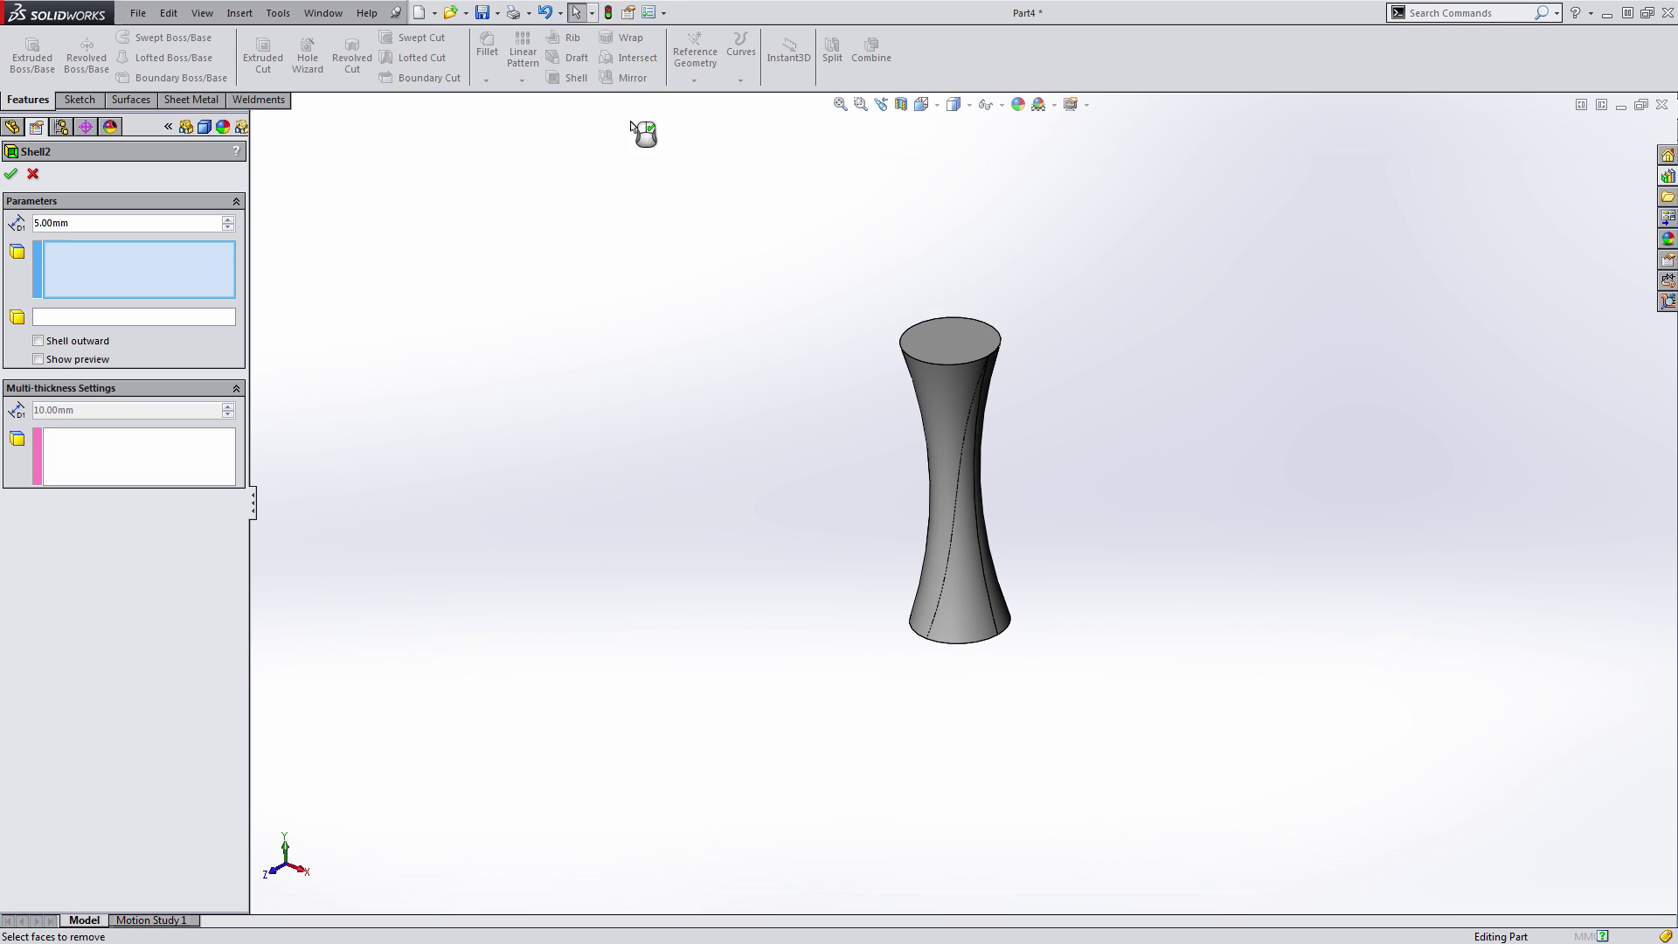
left_click(941, 344)
left_click(11, 174)
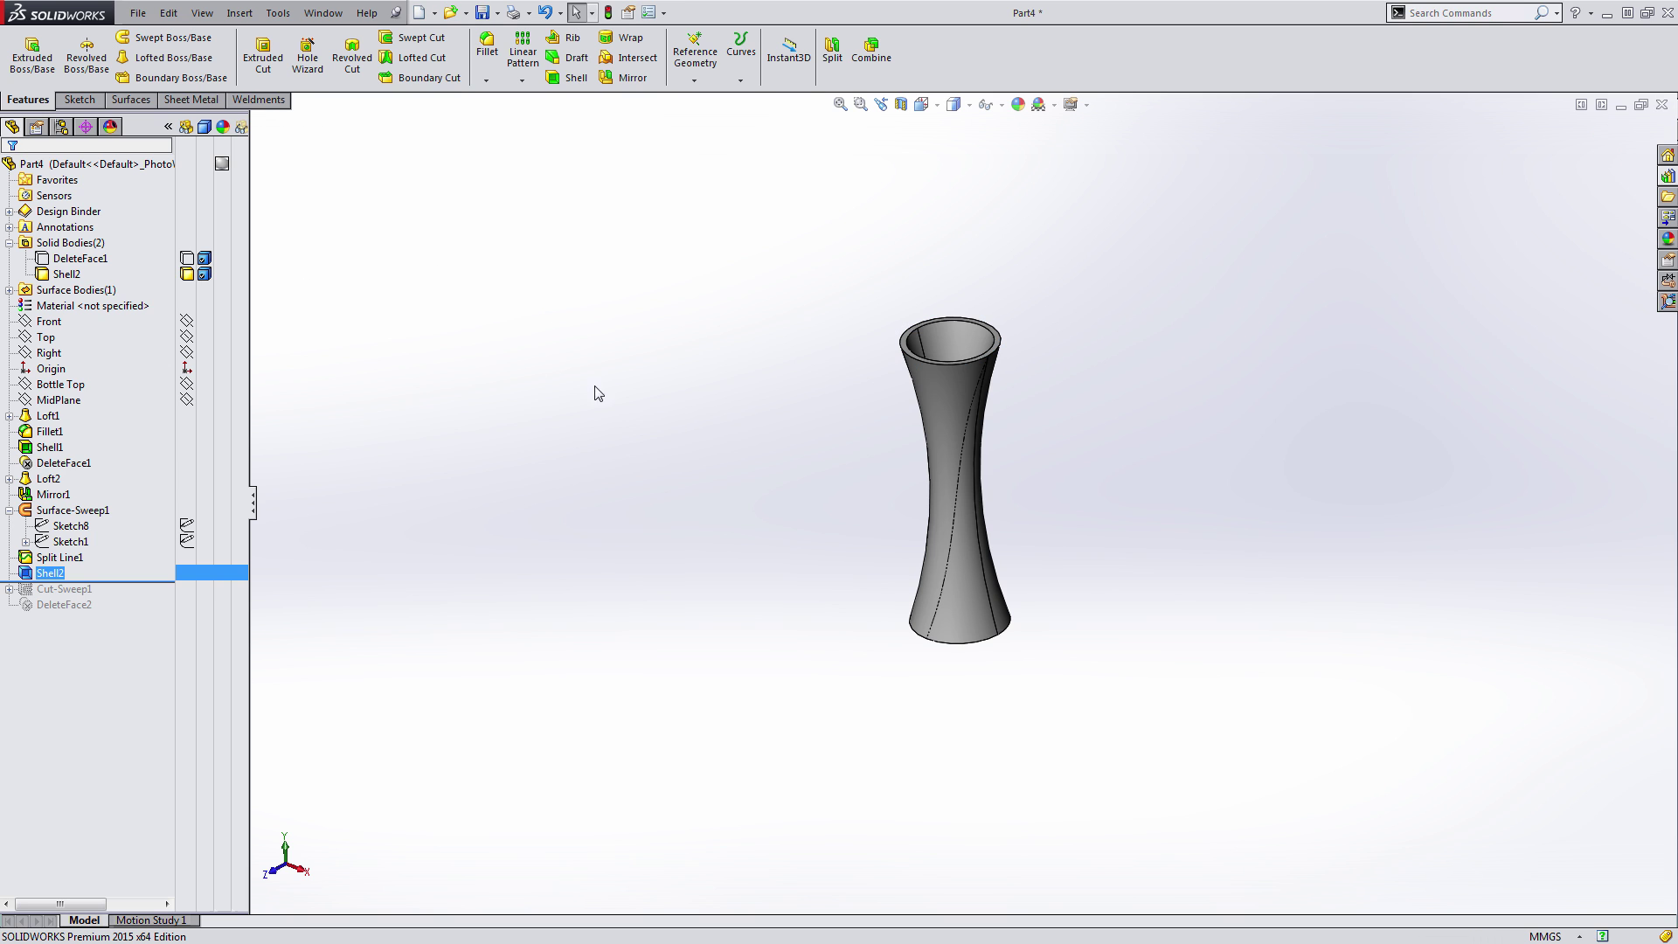
- Roll the model forward past the last face deletion and inspect the groove in the shelled body's rim and wall
left_click_drag(120, 579, 123, 612)
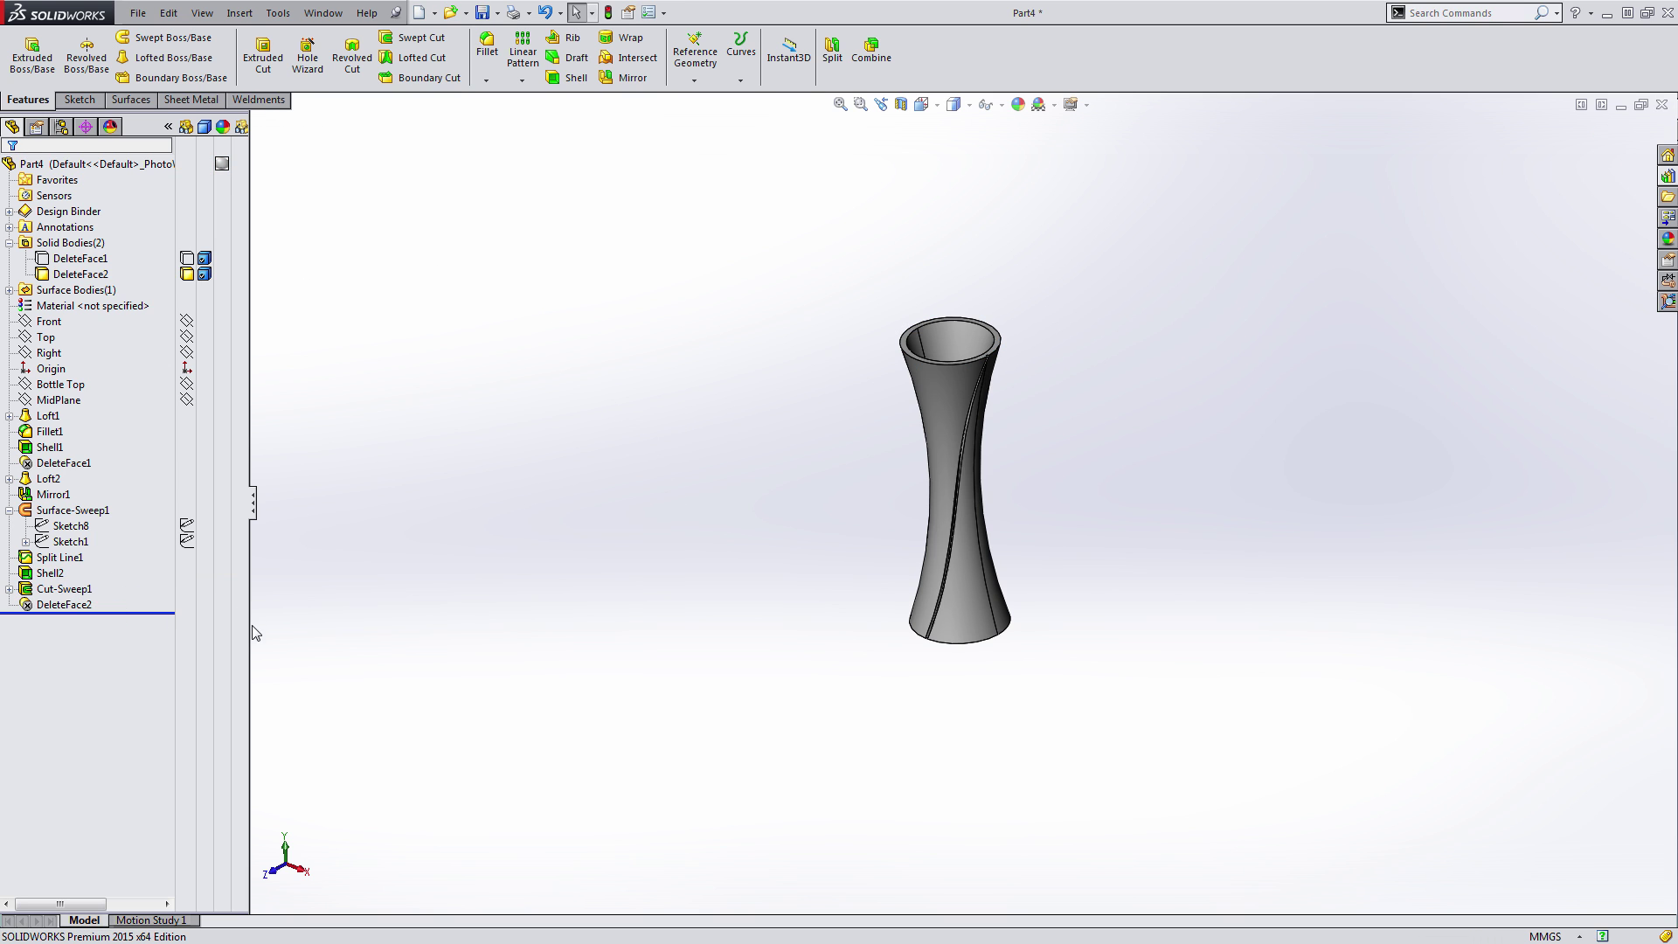
scroll(932, 411, "up", 6)
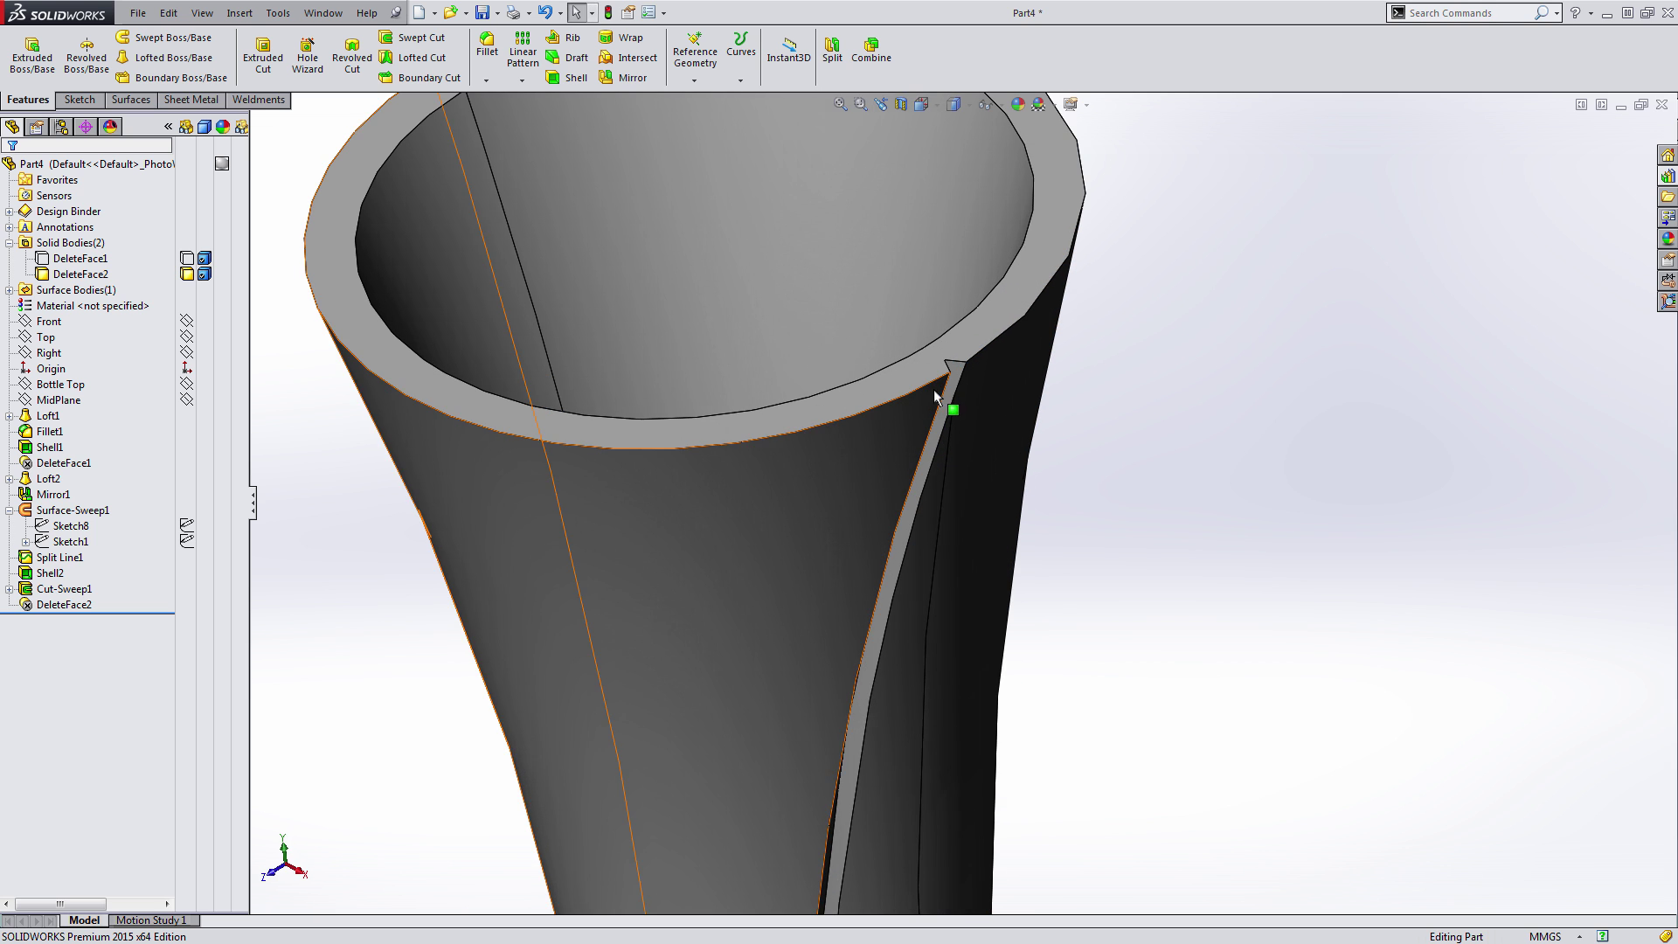
middle_click_drag(933, 390, 883, 317)
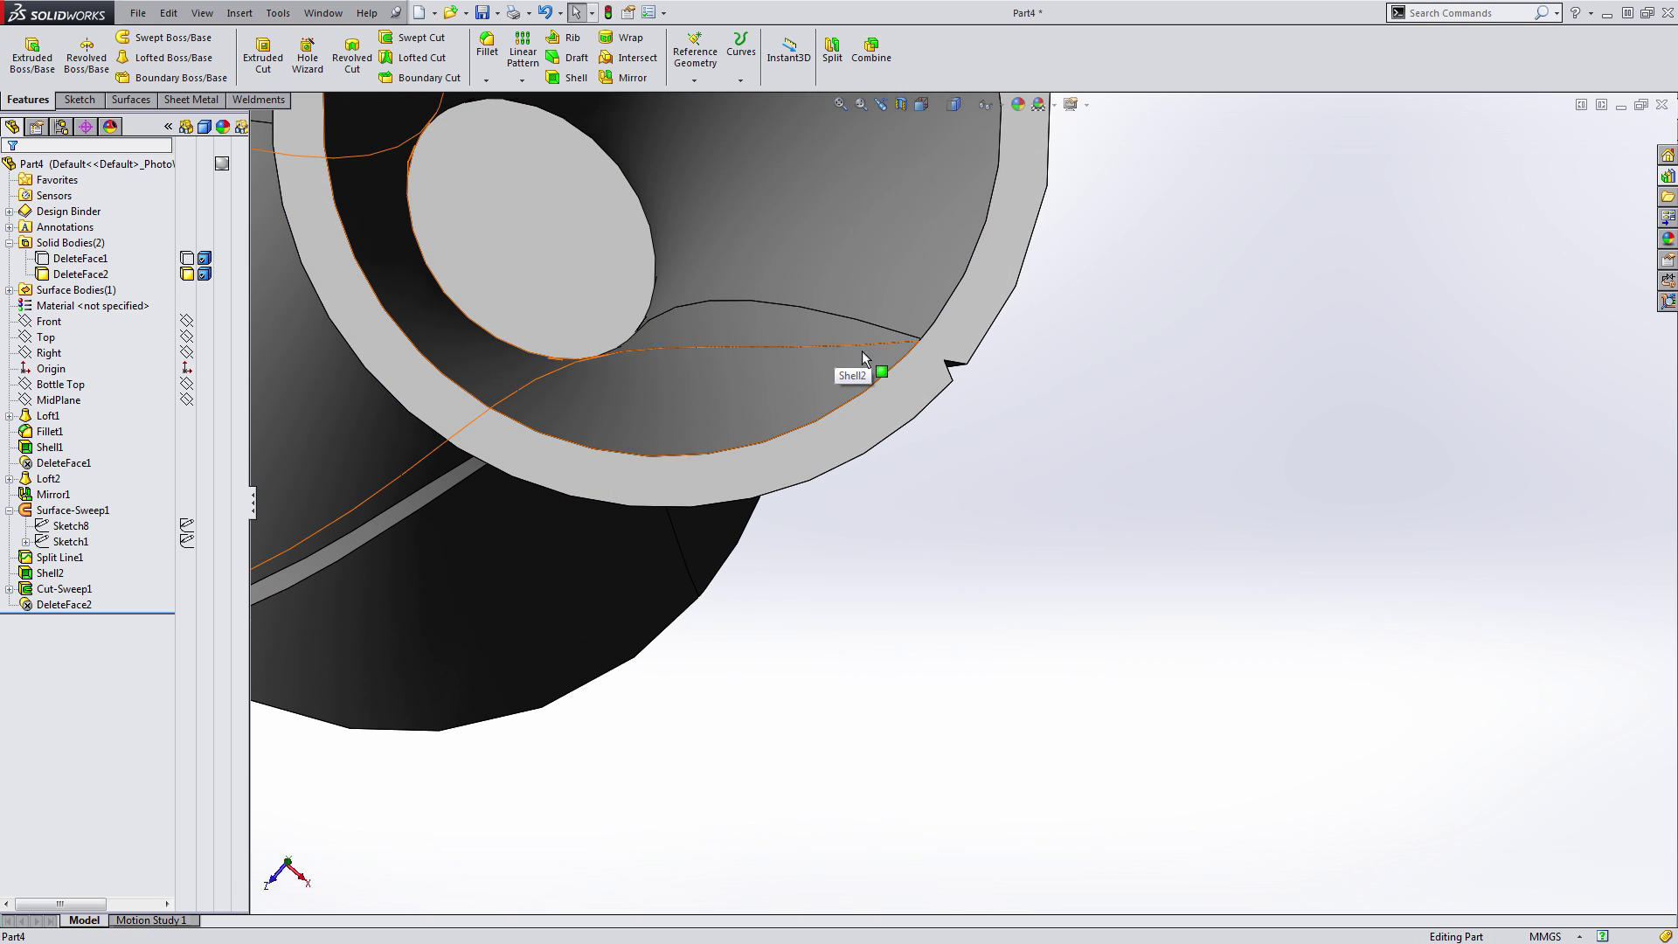
mouse_move(842, 386)
middle_mouse_down()
mouse_move(827, 387)
mouse_move(853, 375)
mouse_move(821, 349)
mouse_move(856, 394)
middle_mouse_up()
scroll(856, 389, "up", 5)
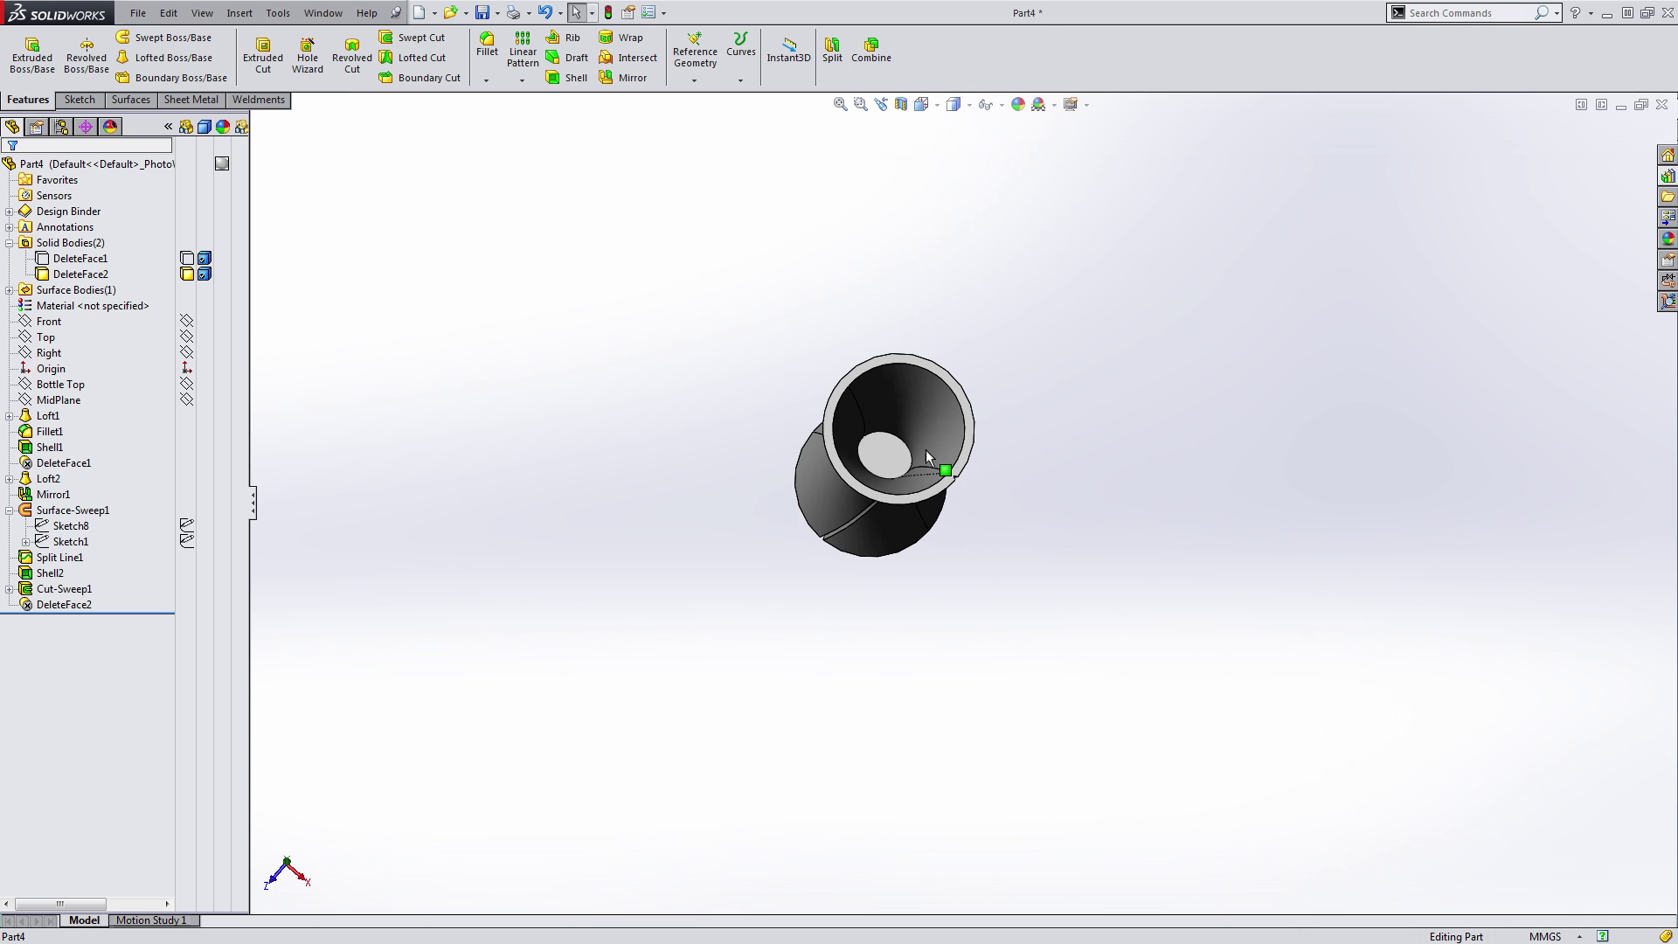
- Show the reference picture sketch and hide the grooved solid body to study the bottle photo from the front
middle_click_drag(926, 450, 916, 433)
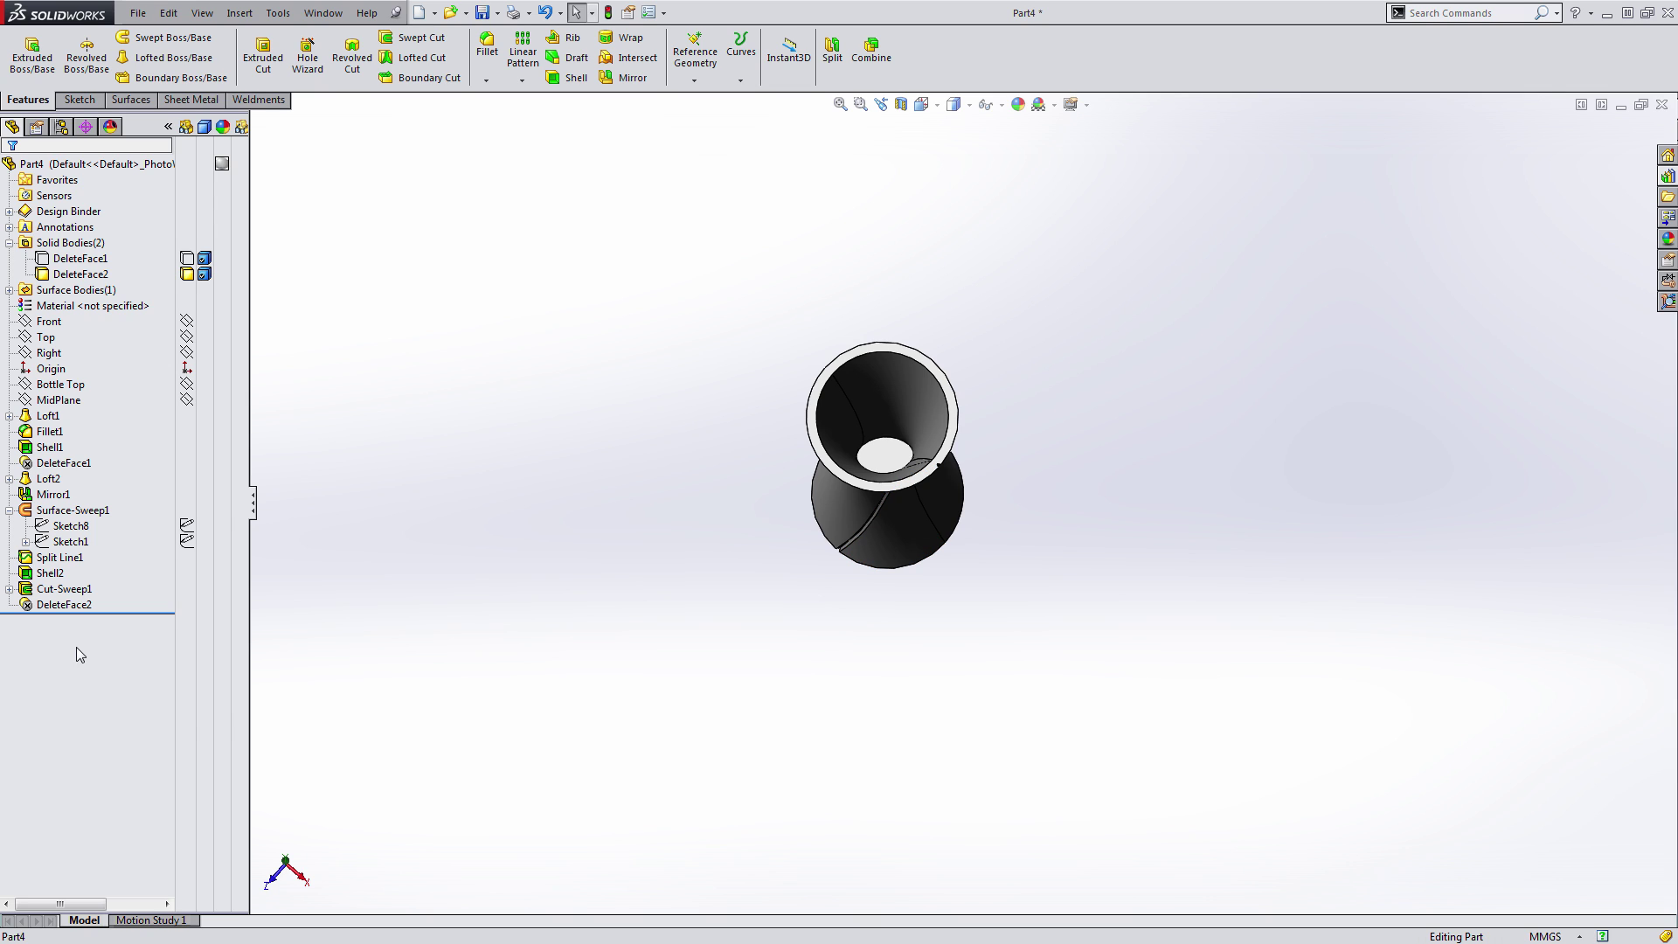
left_click(65, 542)
left_click(185, 546)
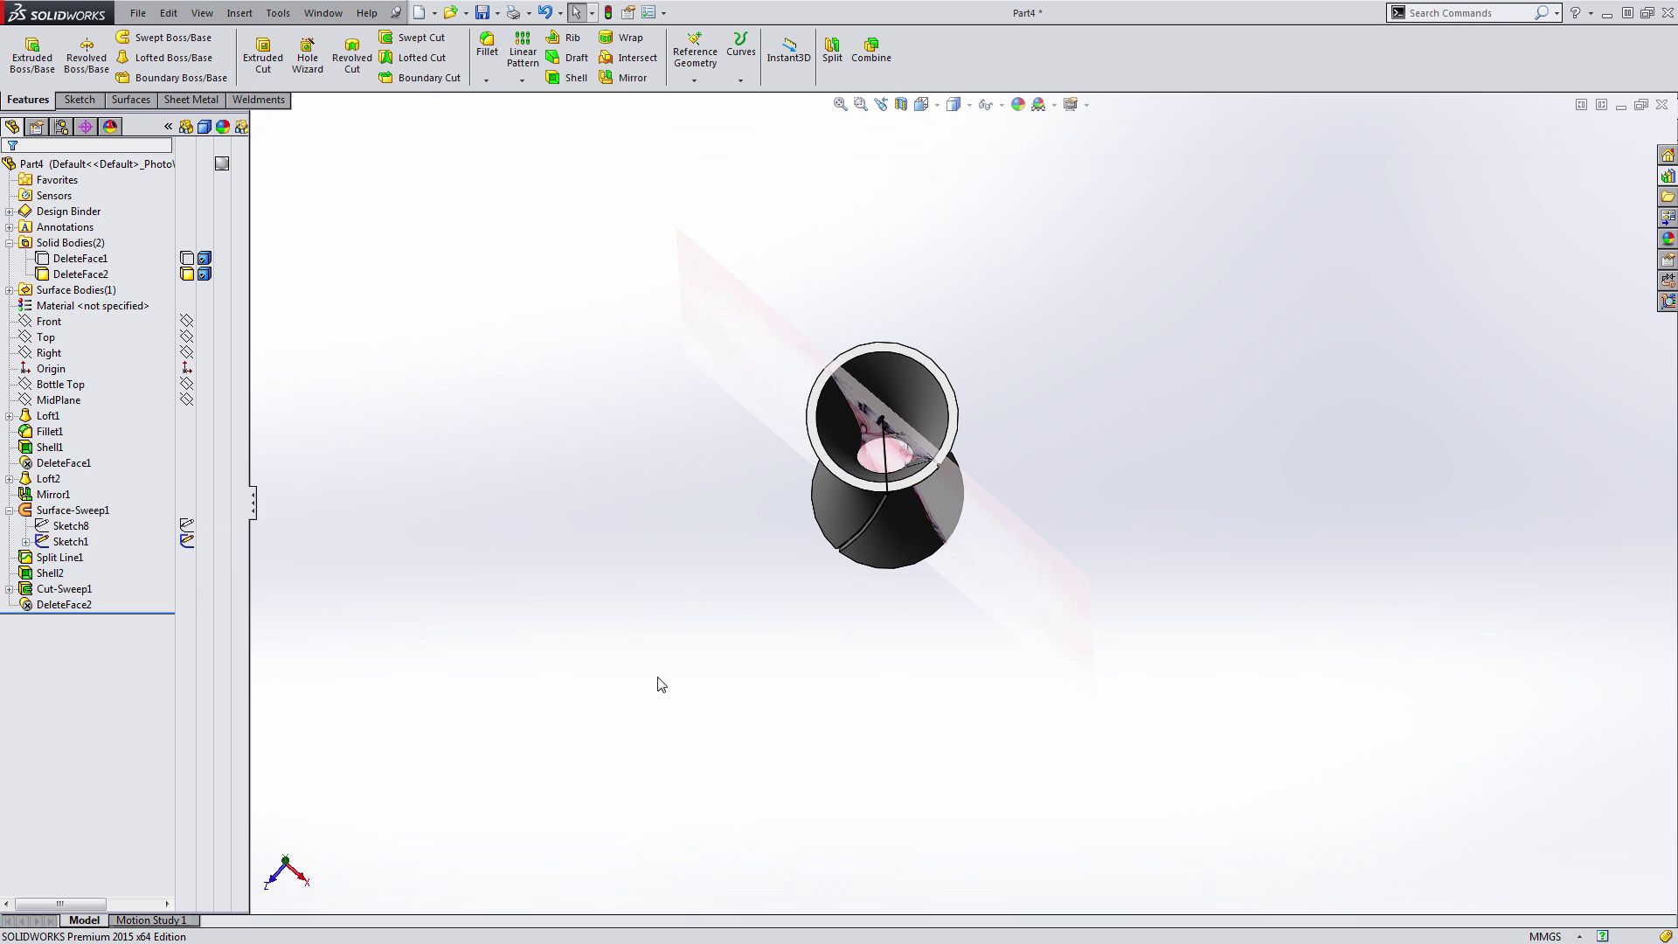
key("ctrl+1")
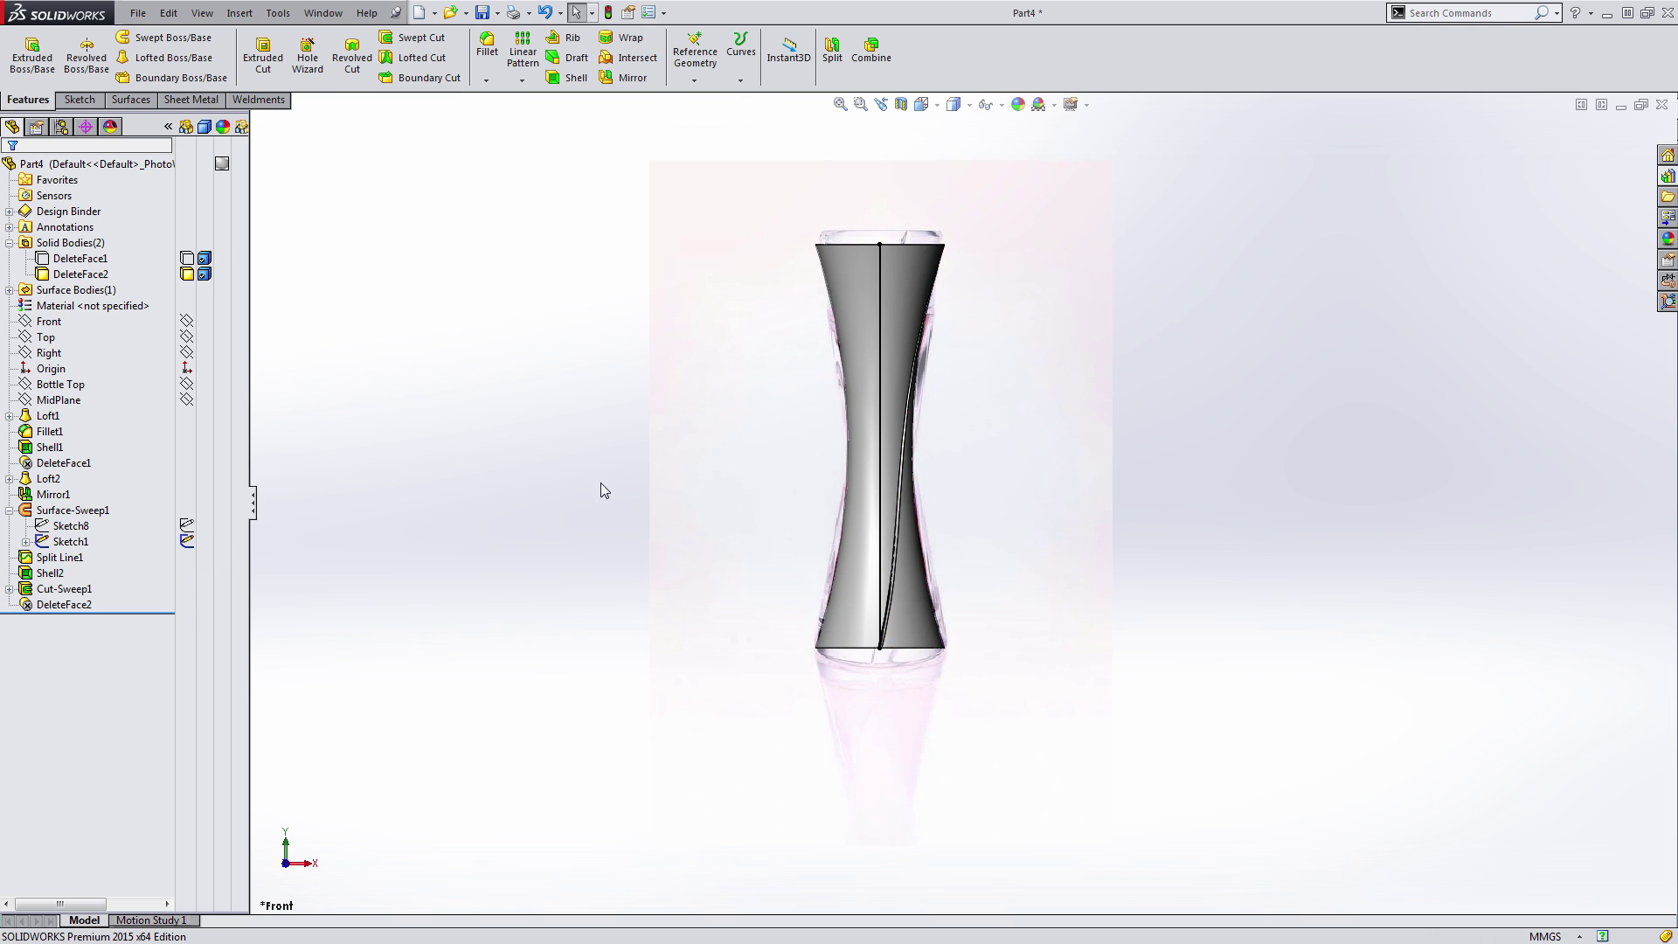
left_click(204, 290)
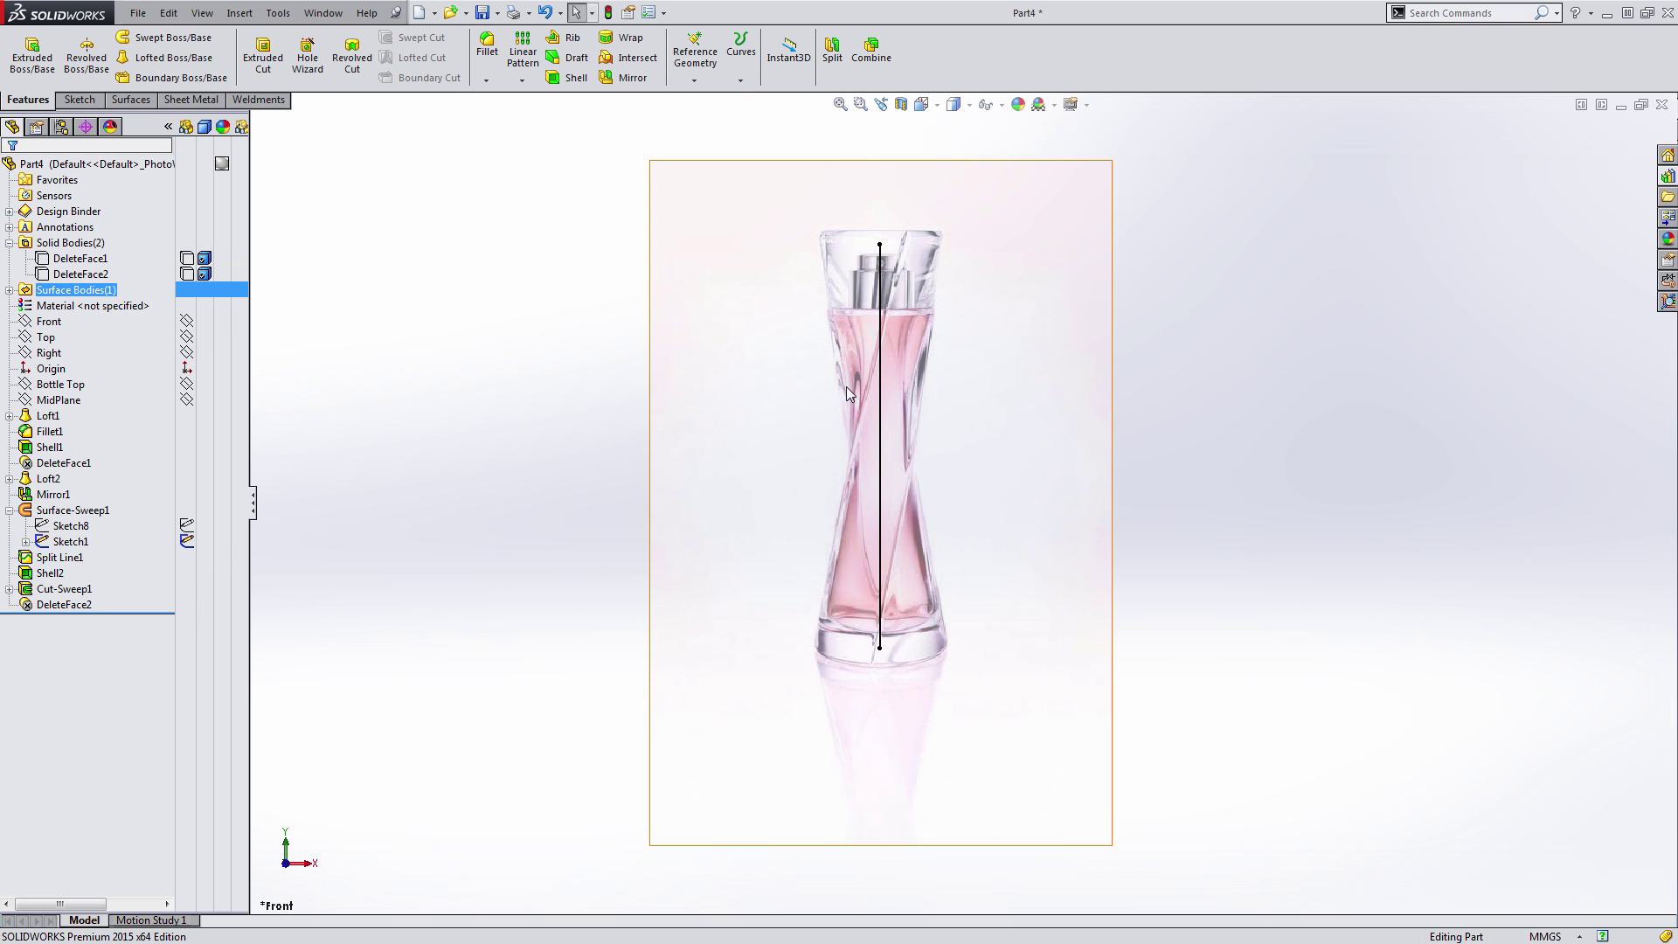
scroll(913, 483, "down", 2)
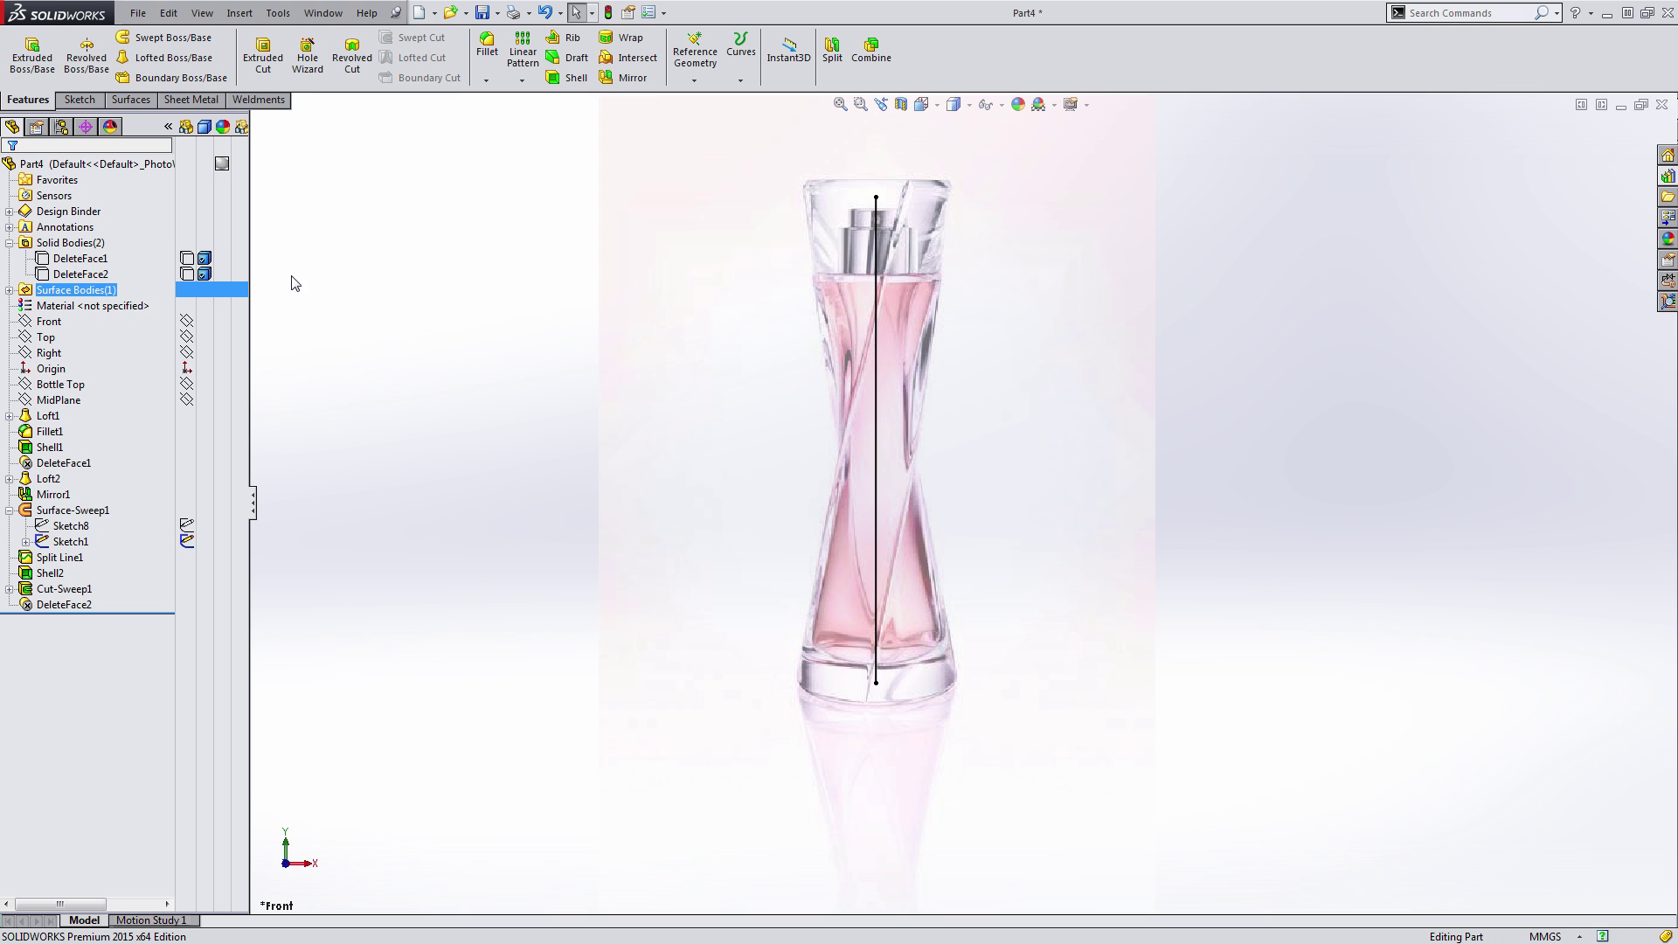
- Show the grooved body again and roll the model back to just after the split line
left_click(187, 276)
left_click(187, 275)
left_click(307, 382)
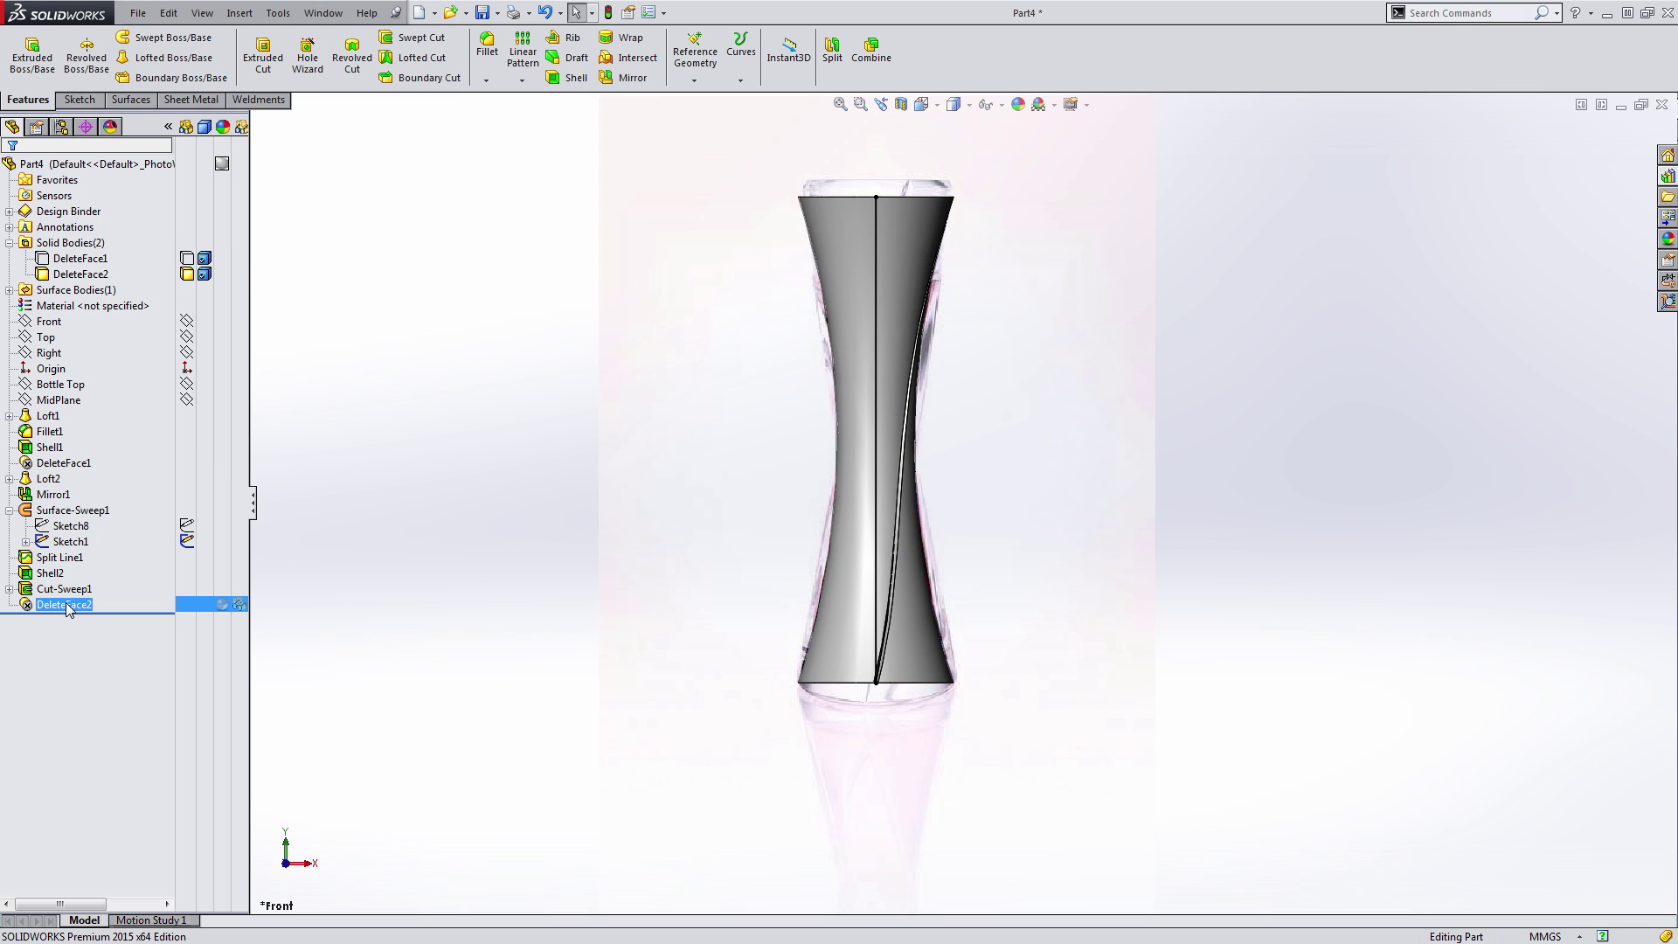
left_click(54, 628)
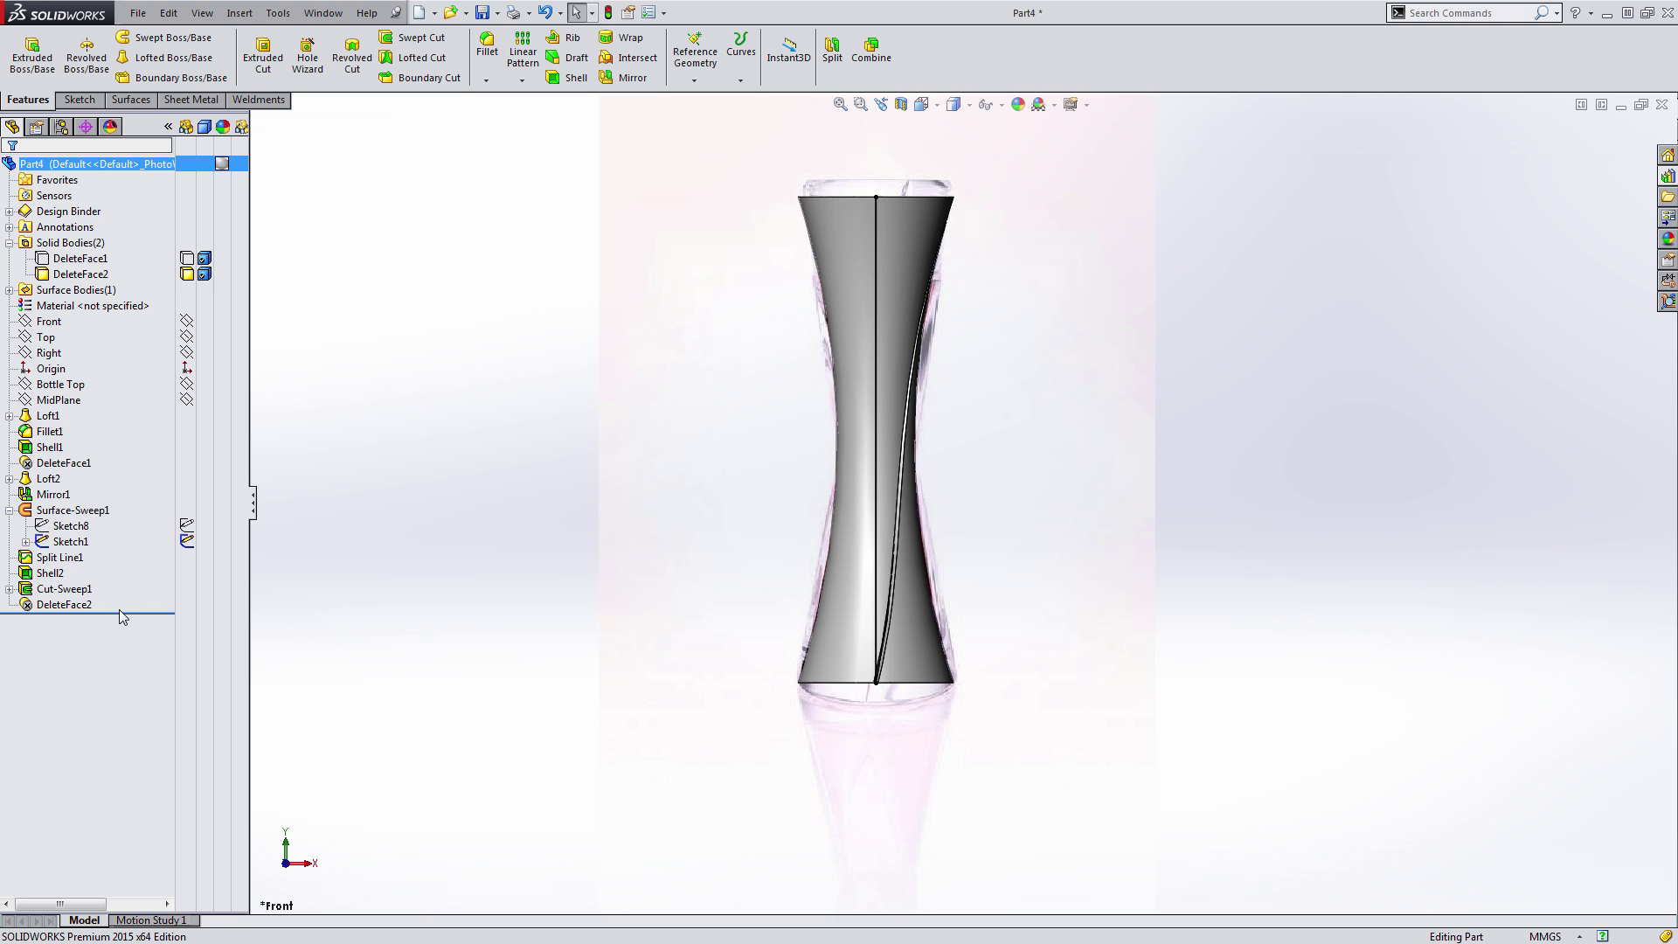
left_click_drag(120, 612, 127, 565)
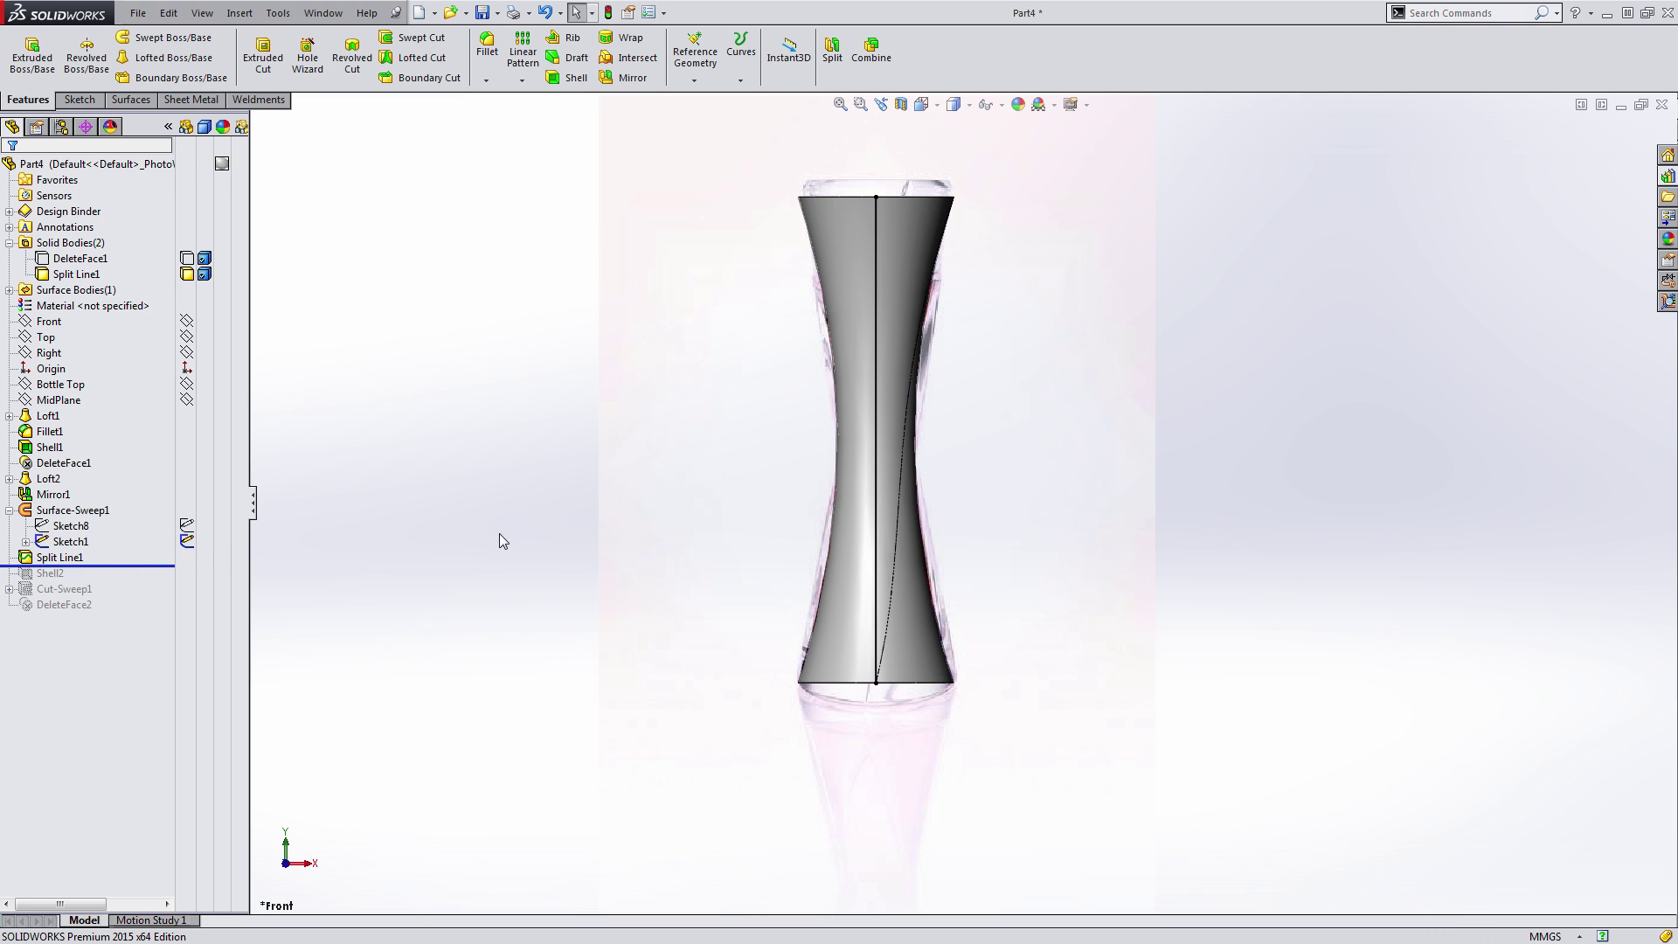
- Show the DeleteFace1 solid body and hide the Split Line1 body
mouse_move(500, 541)
middle_mouse_down()
mouse_move(498, 585)
mouse_move(749, 629)
middle_mouse_up()
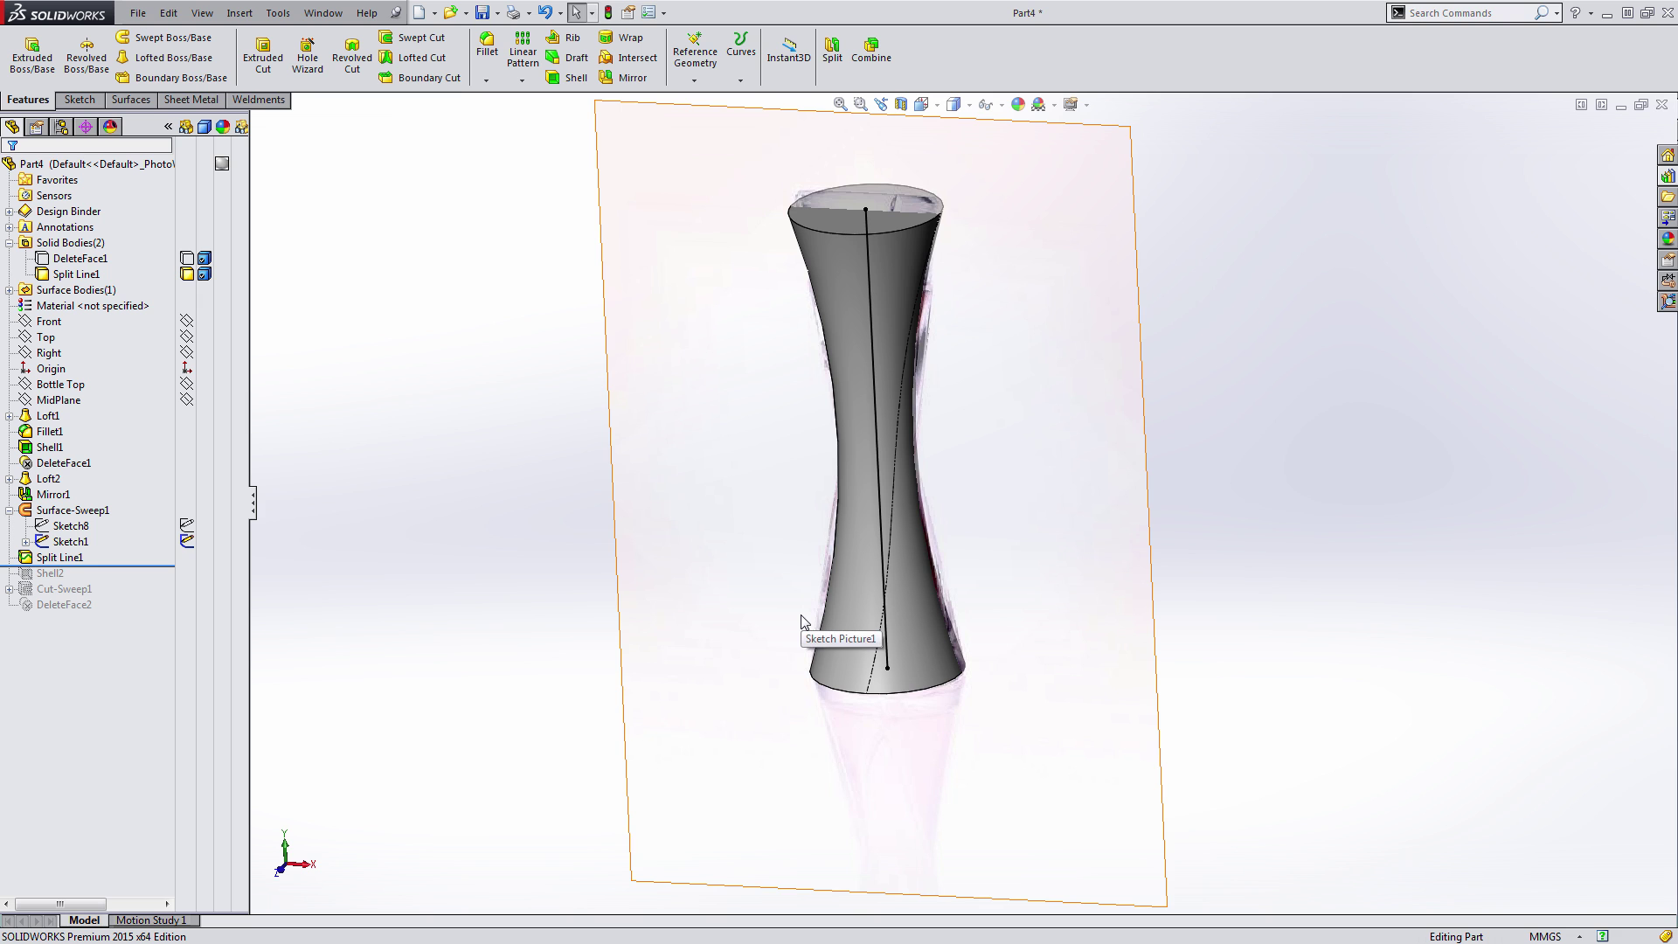
left_click(210, 260)
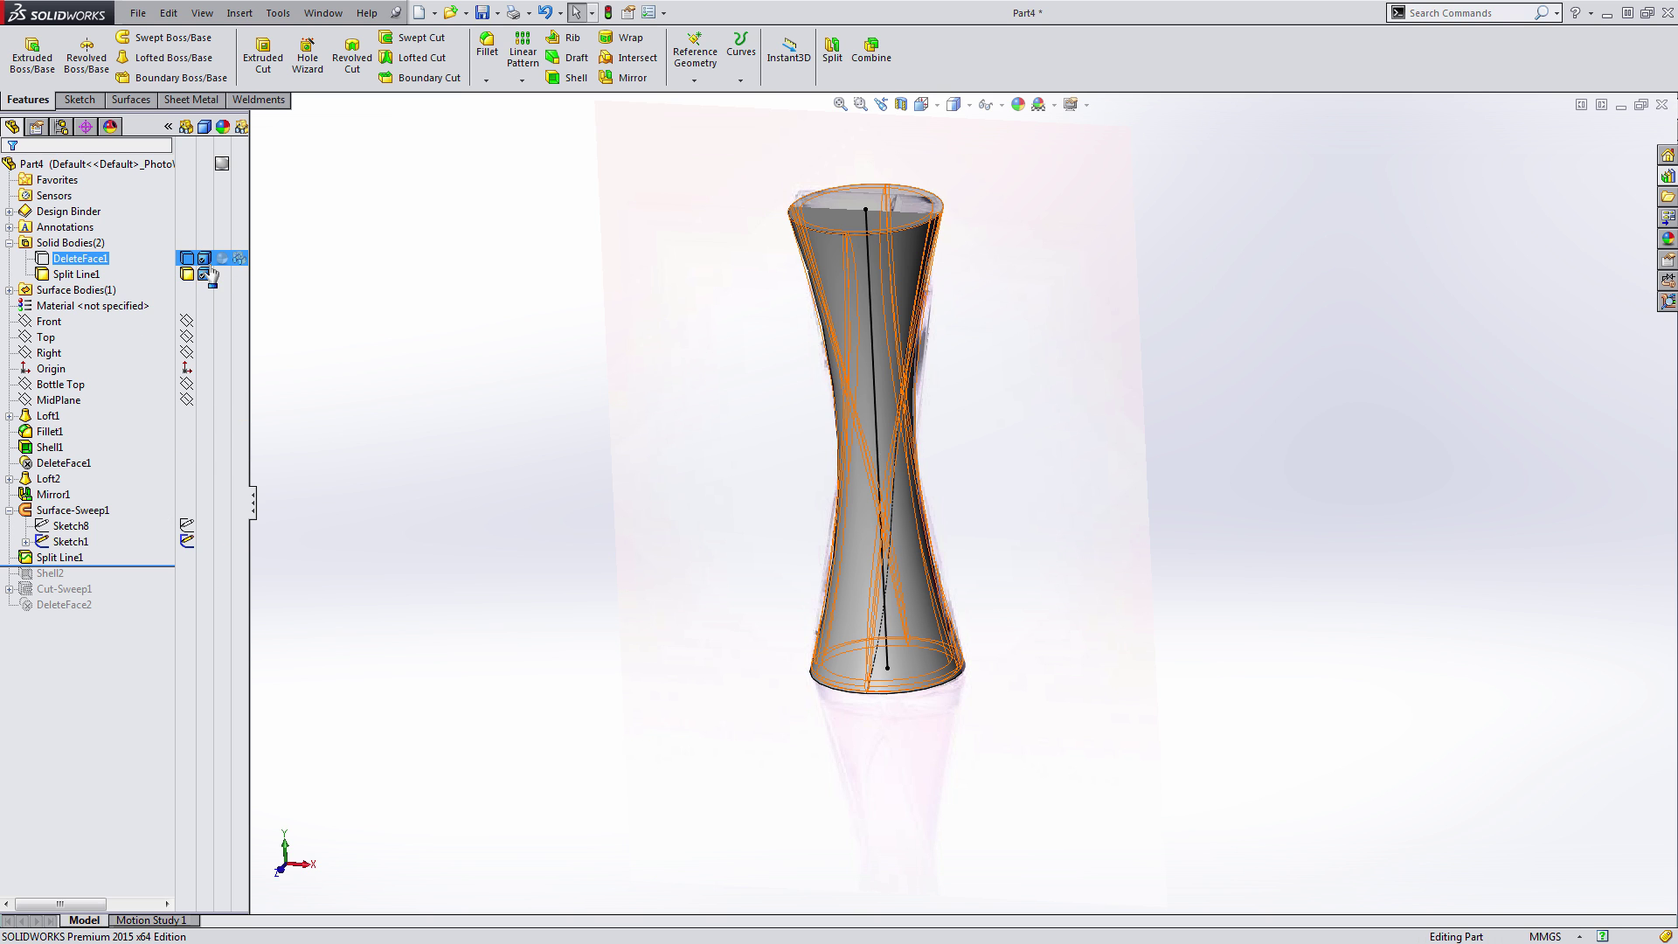
left_click(187, 274)
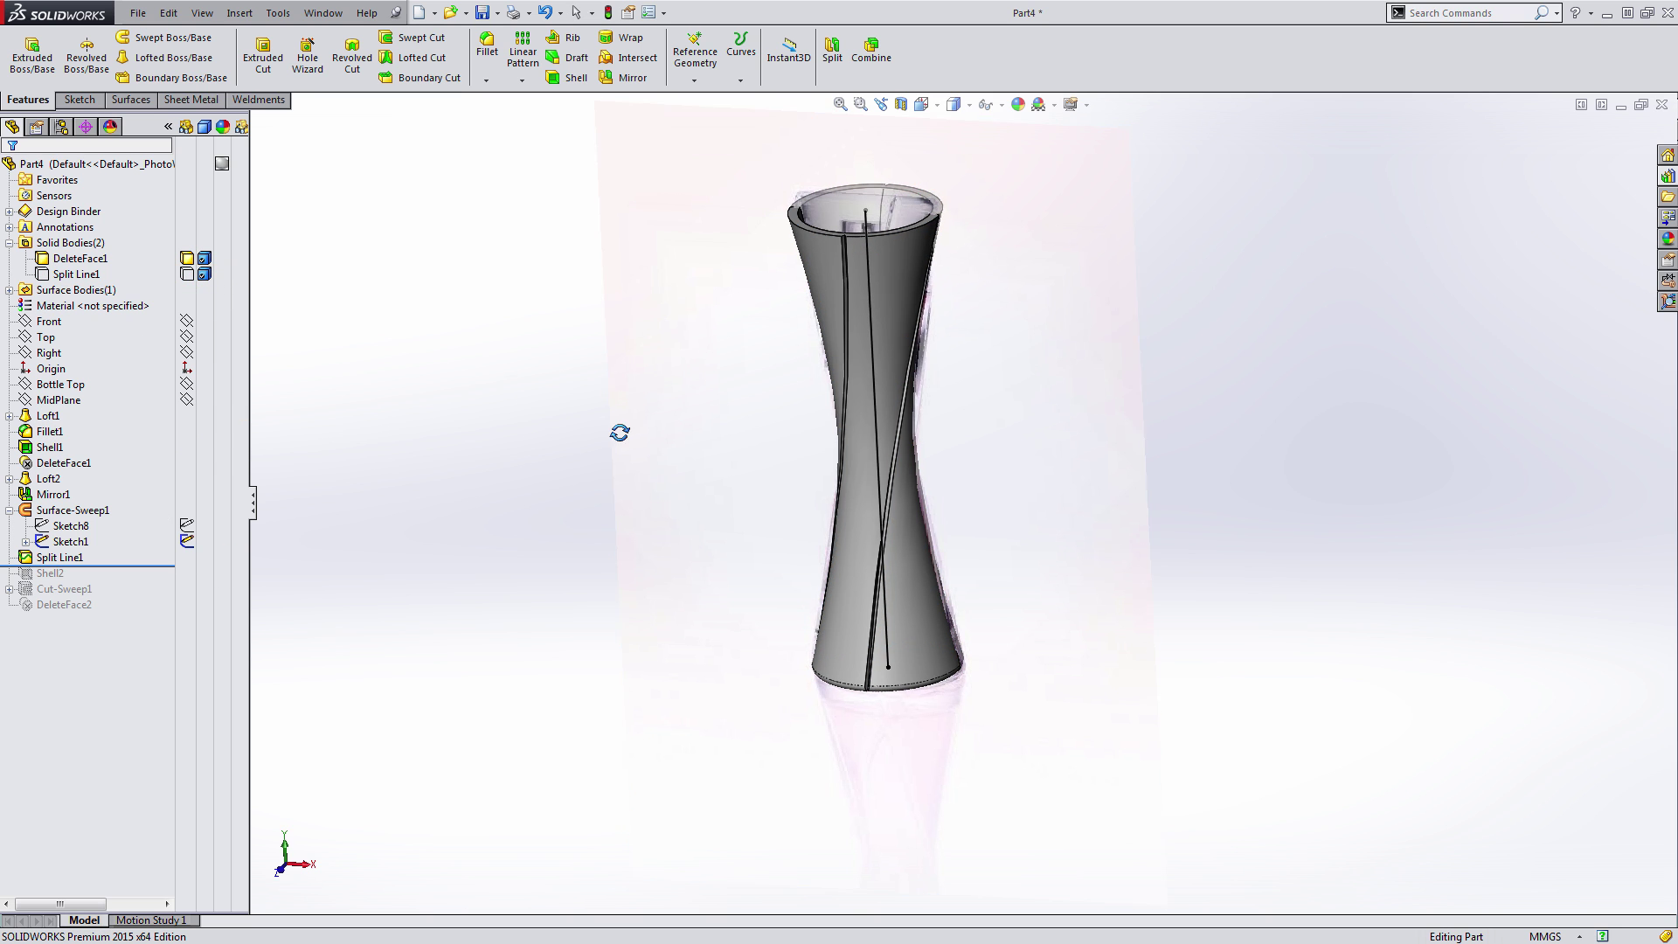
- Examine the twisted groove faces of the first lofted body near its upper rim and along its full height
middle_click_drag(620, 432, 606, 449)
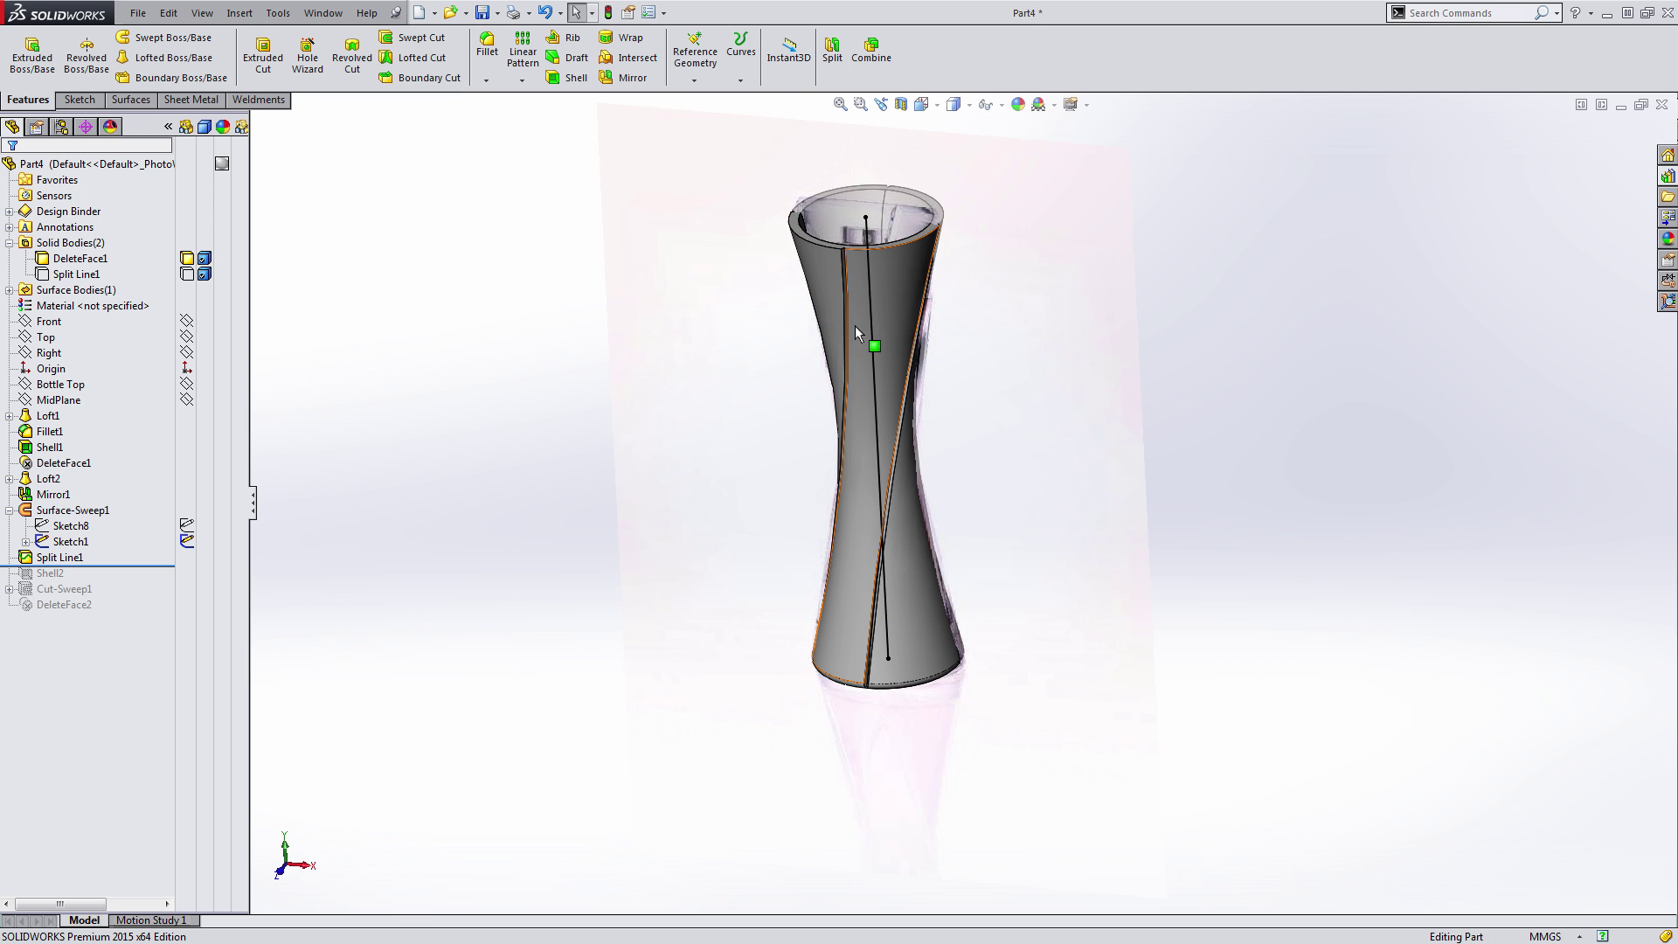
scroll(857, 298, "down", 10)
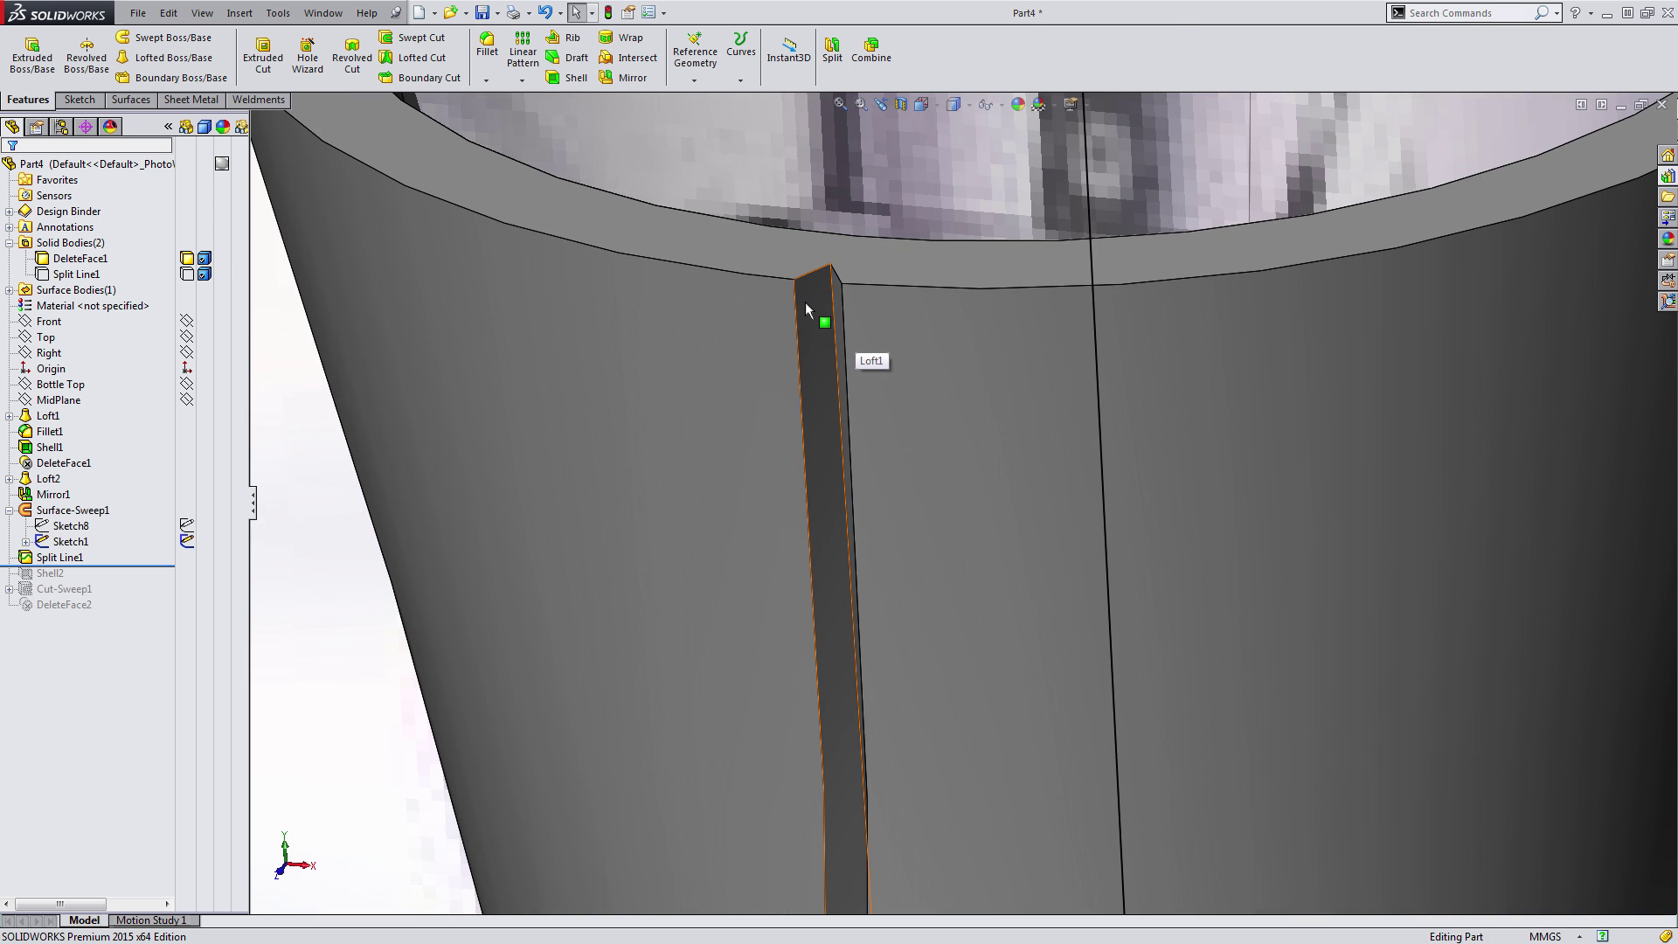
left_click(805, 302)
scroll(867, 367, "up", 4)
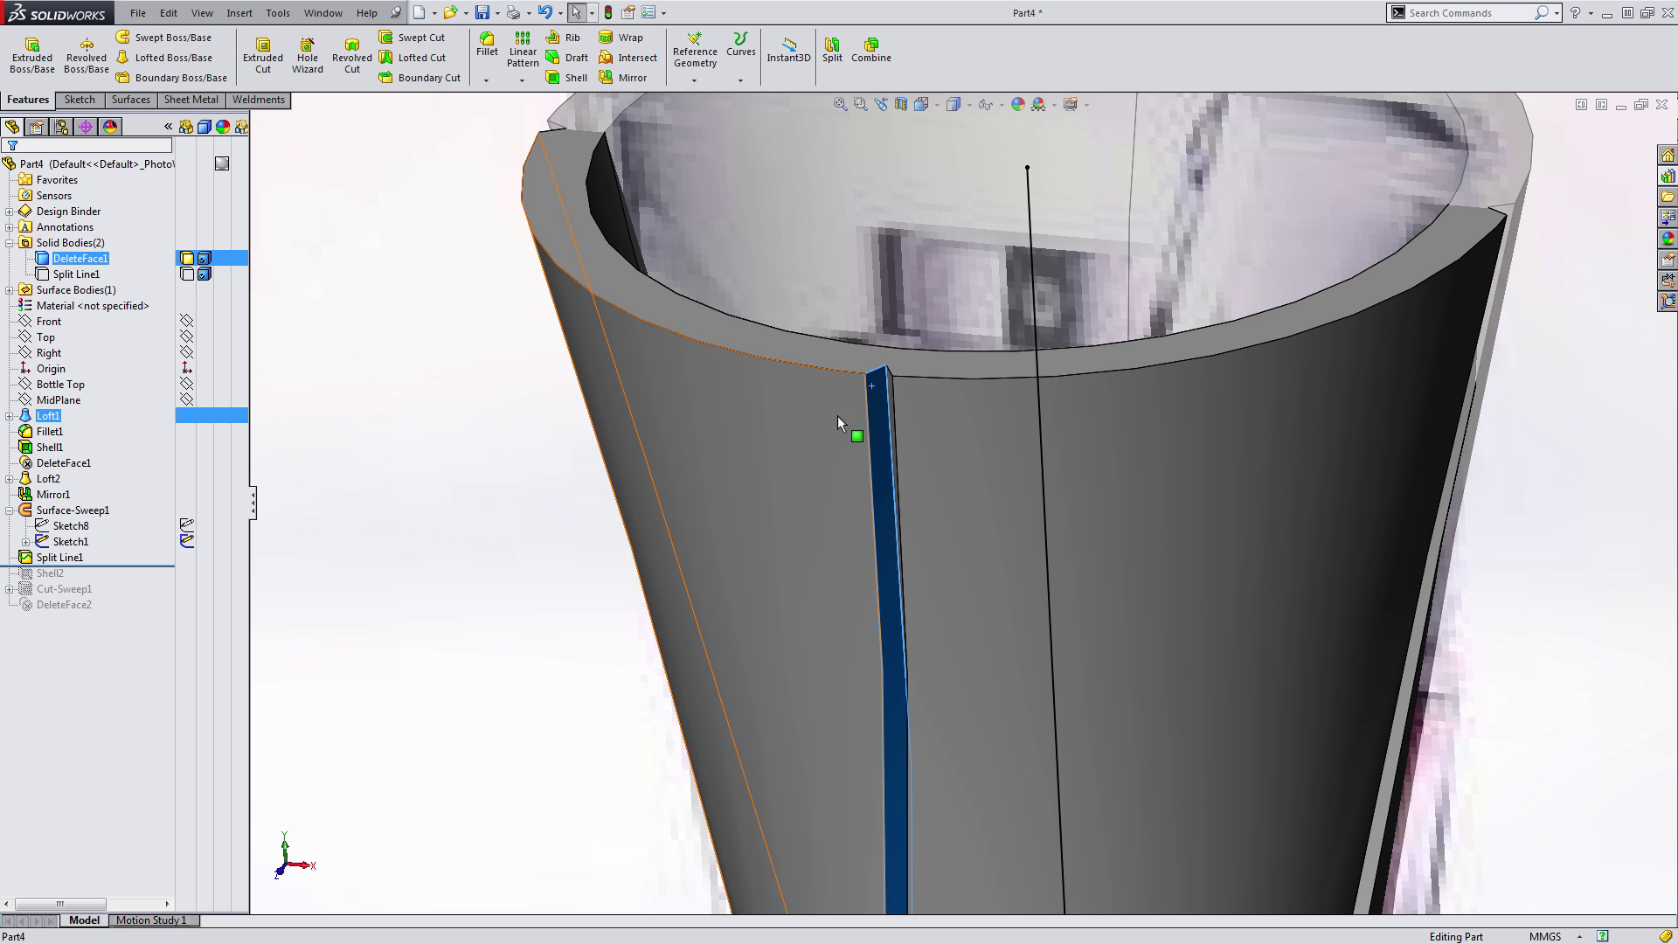
scroll(837, 416, "up", 10)
left_click(748, 498)
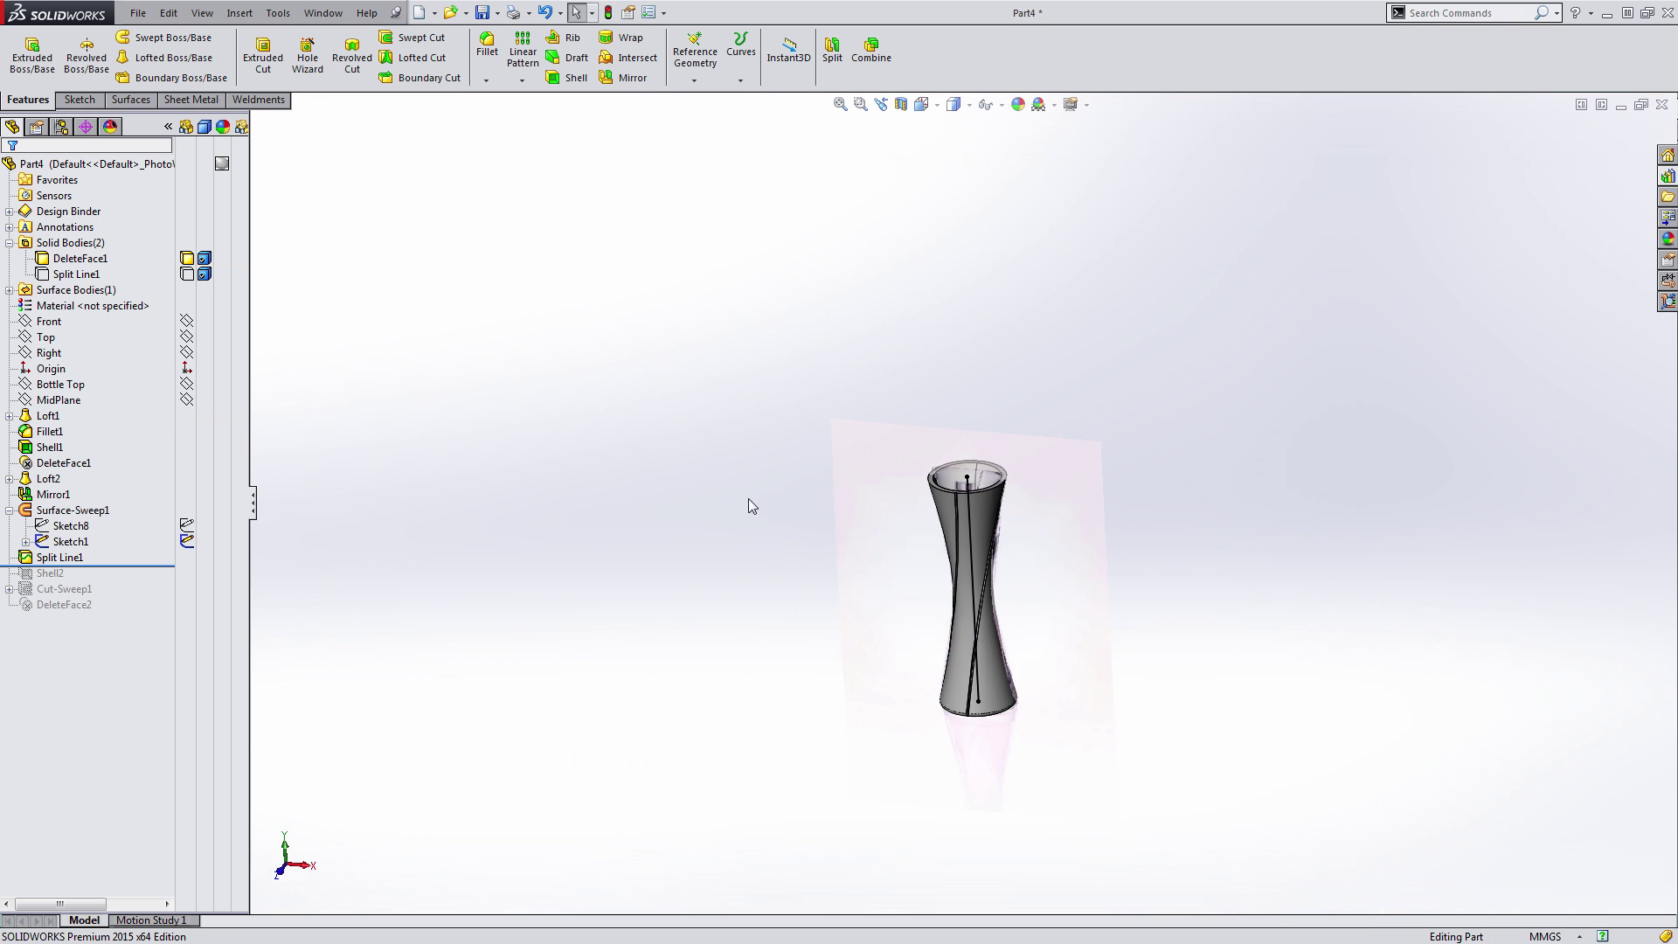
scroll(1032, 643, "down", 5)
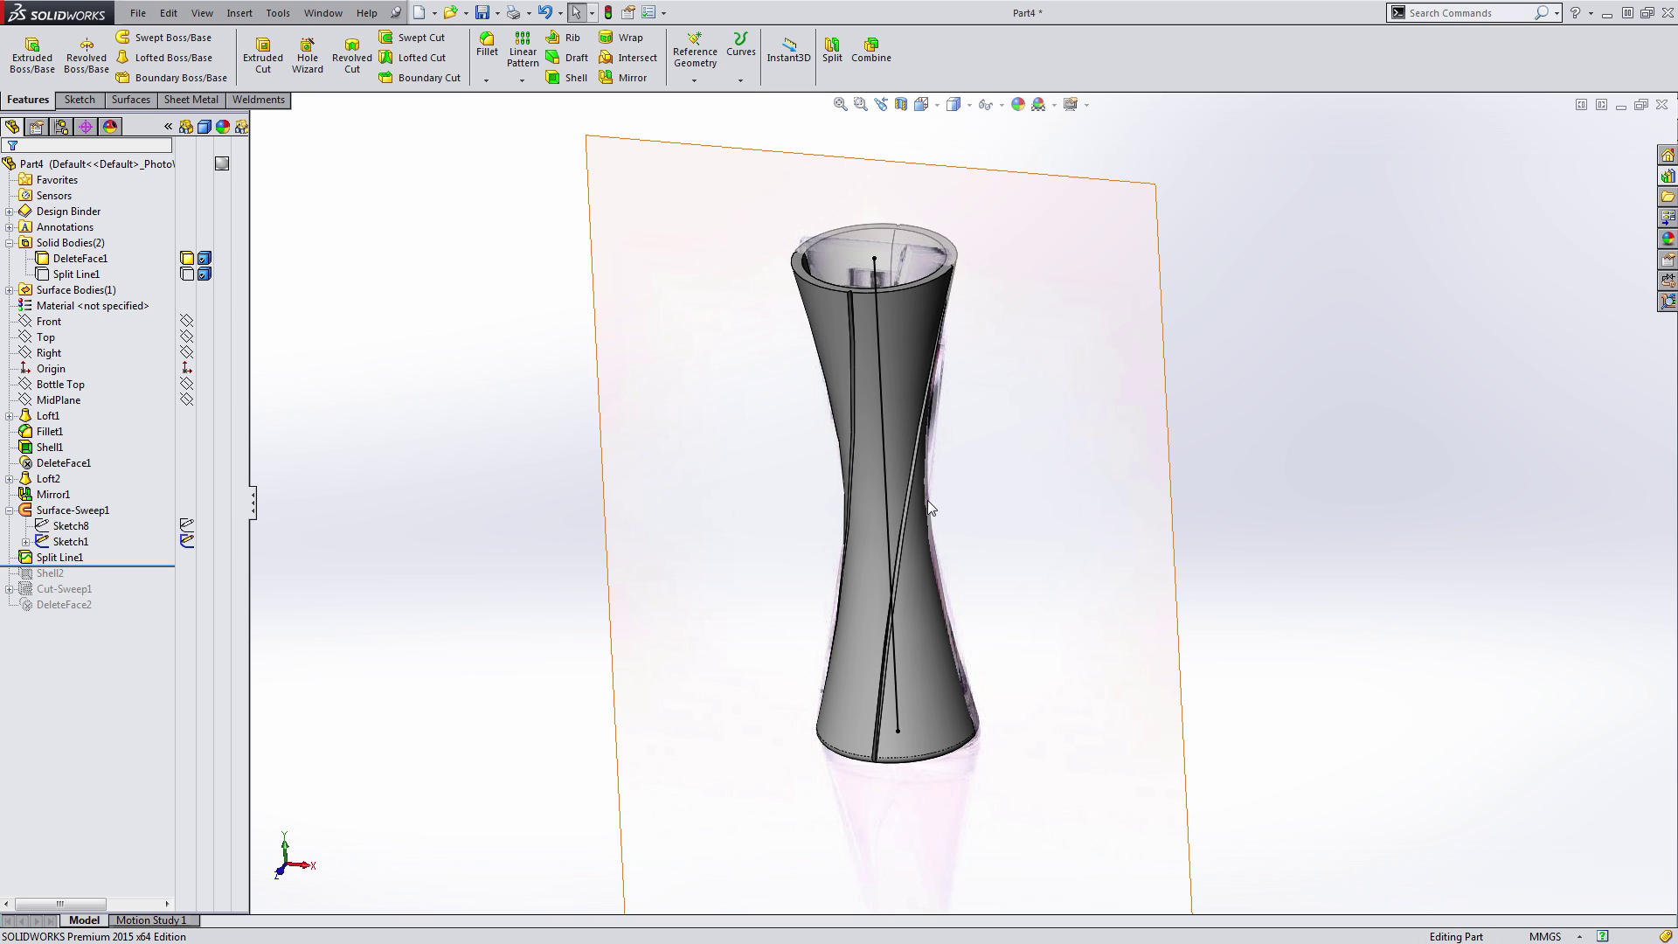
key("f")
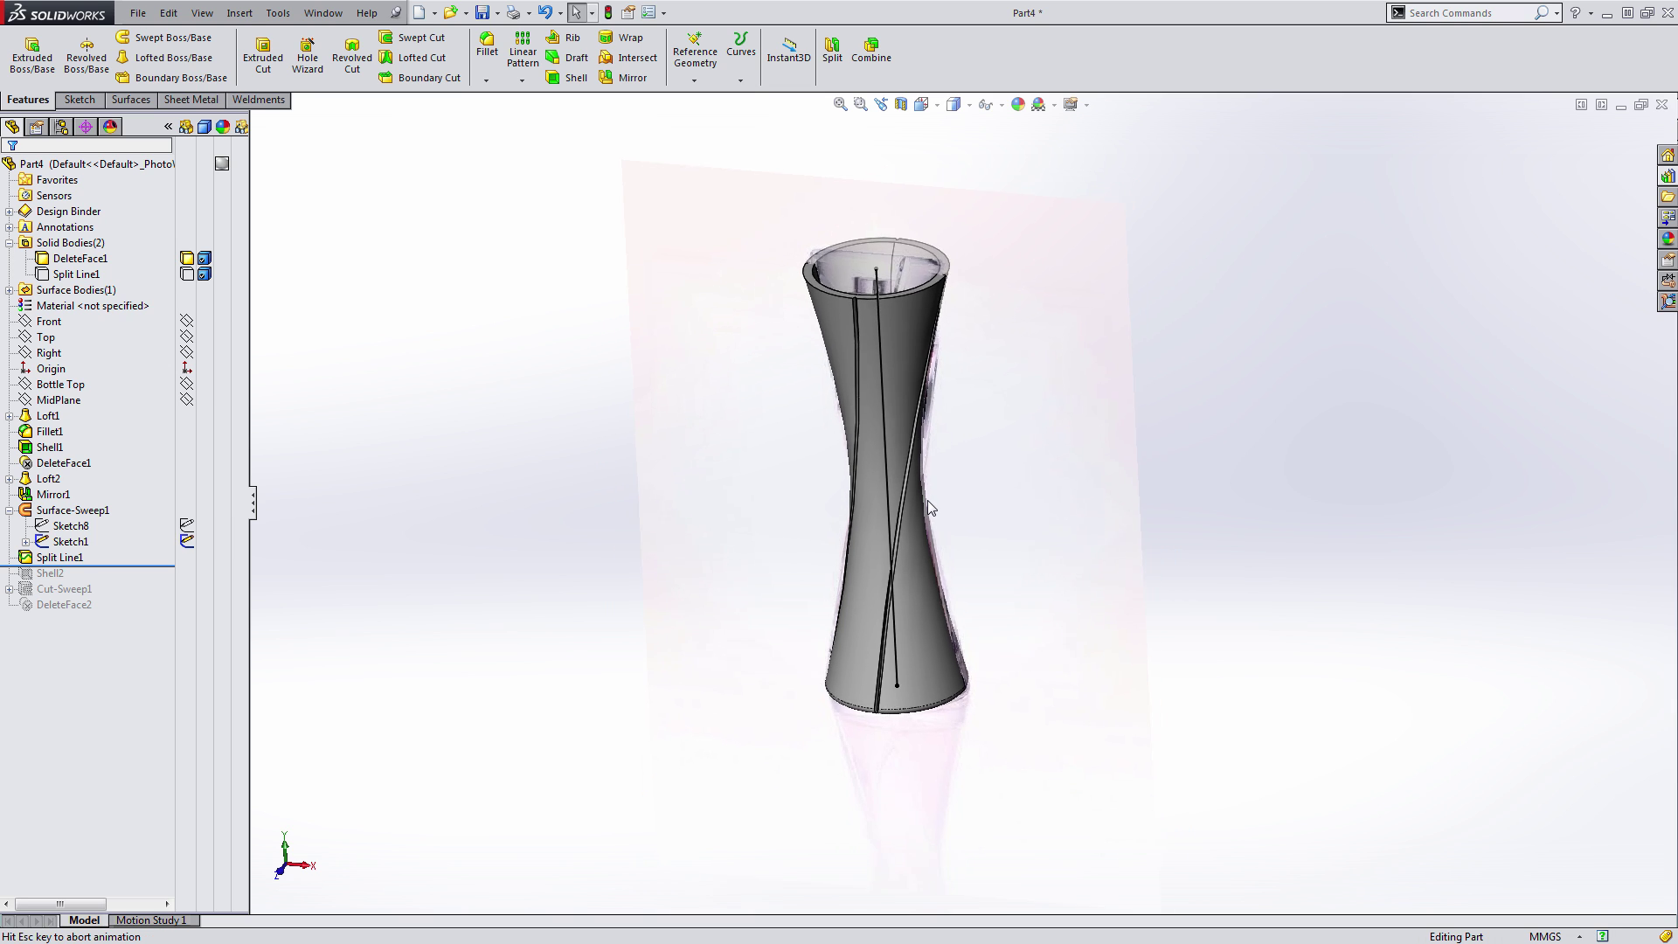